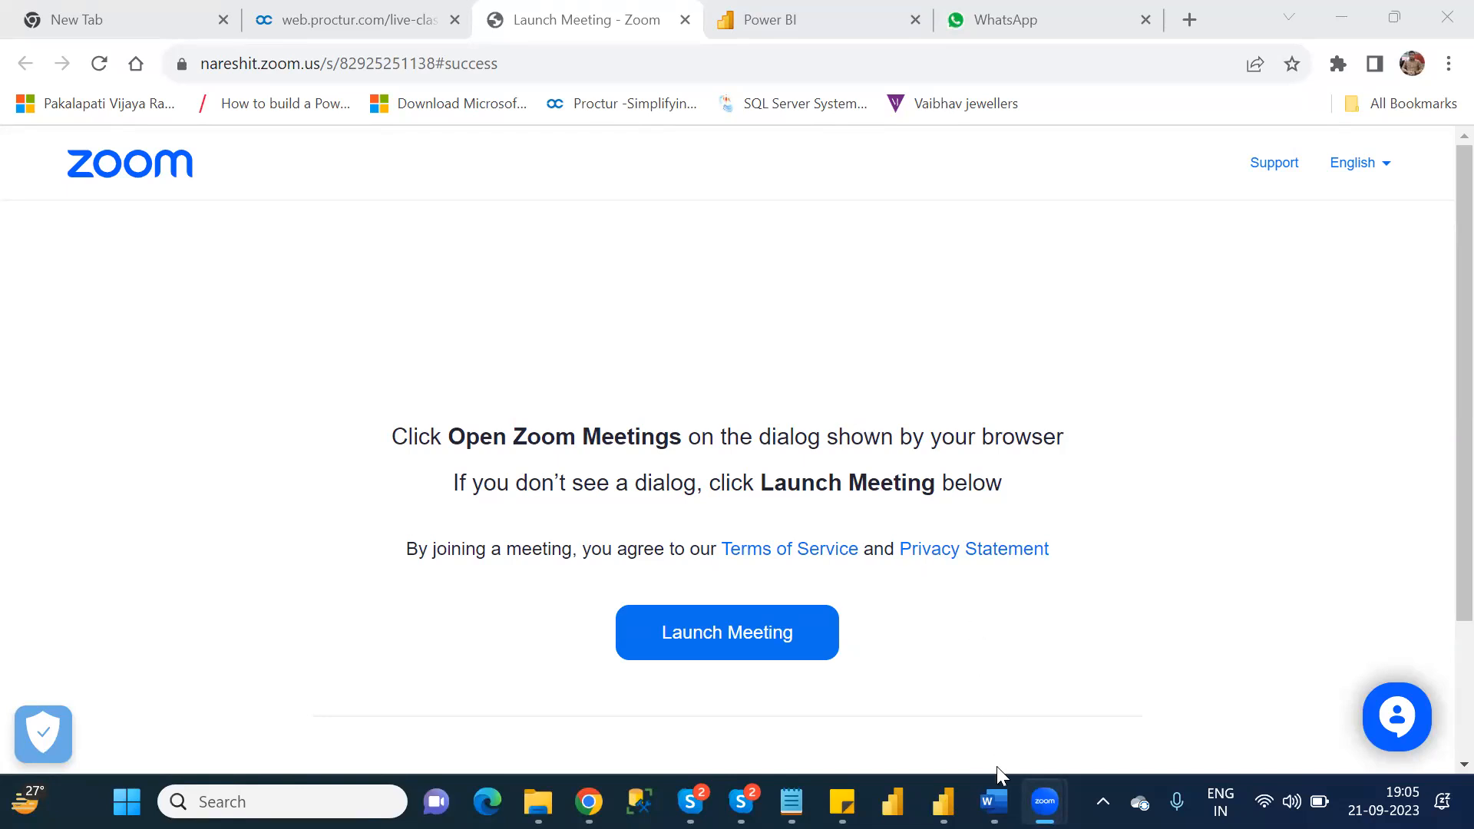
Switch to the Power Apps Documentation file in Word, look through it towards its last pages, and return to the NareshIT_B1 folder.
{"action": "left_click", "coordinate": [993, 801]}
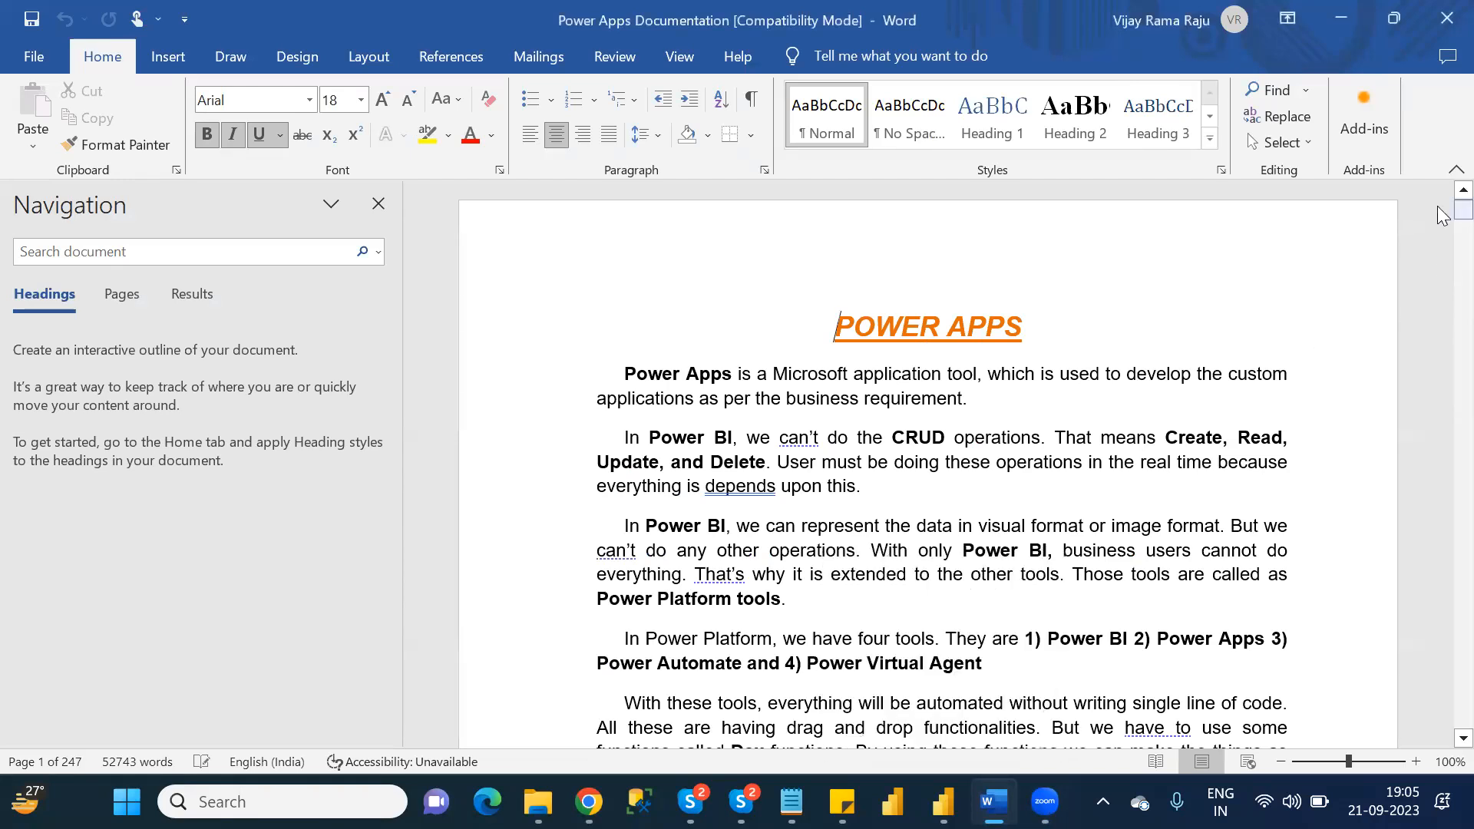
{"action": "left_click_drag", "start_coordinate": [1443, 283], "coordinate": [1442, 731]}
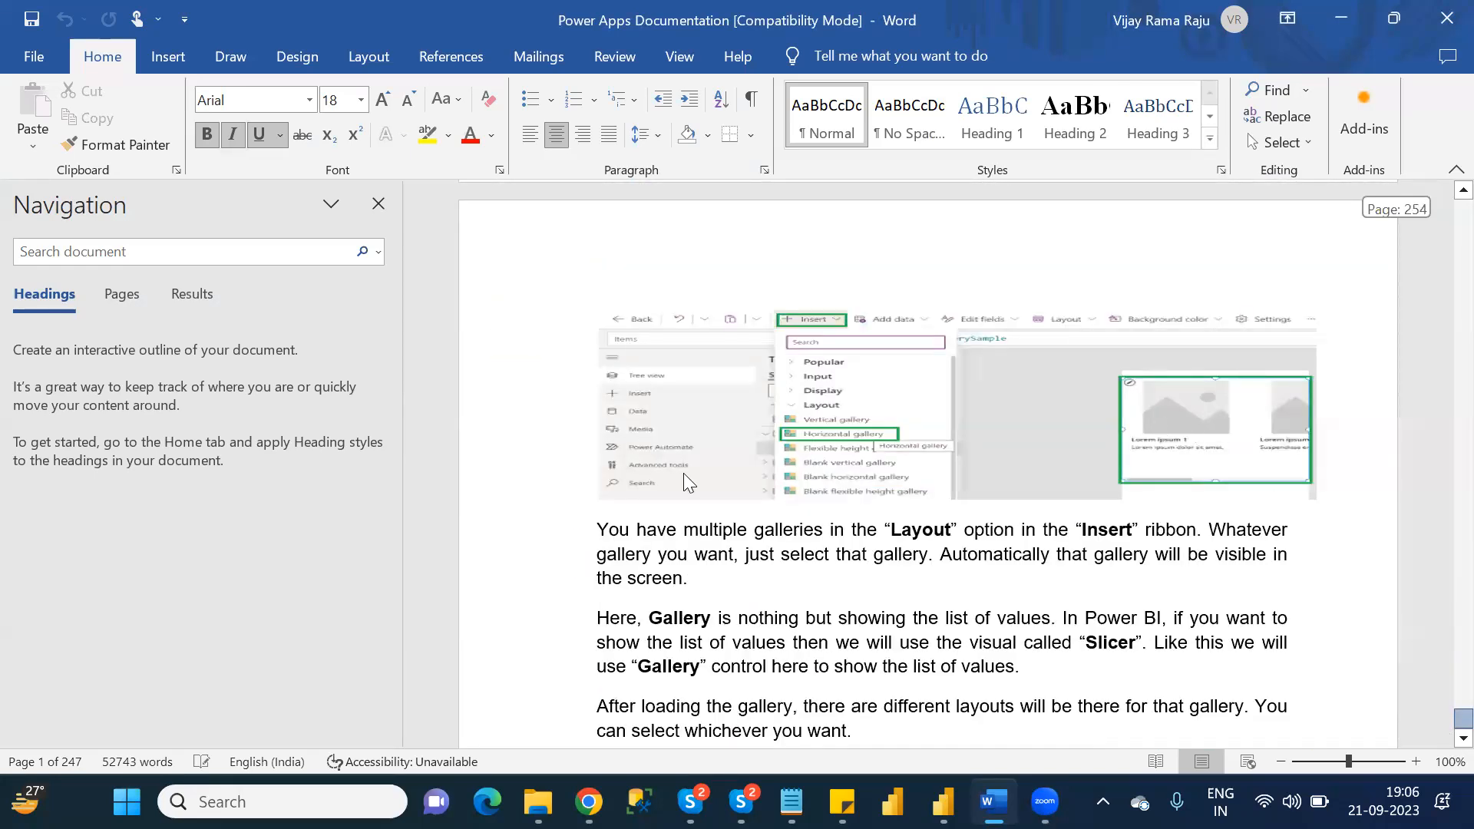
{"action": "left_click", "coordinate": [993, 801]}
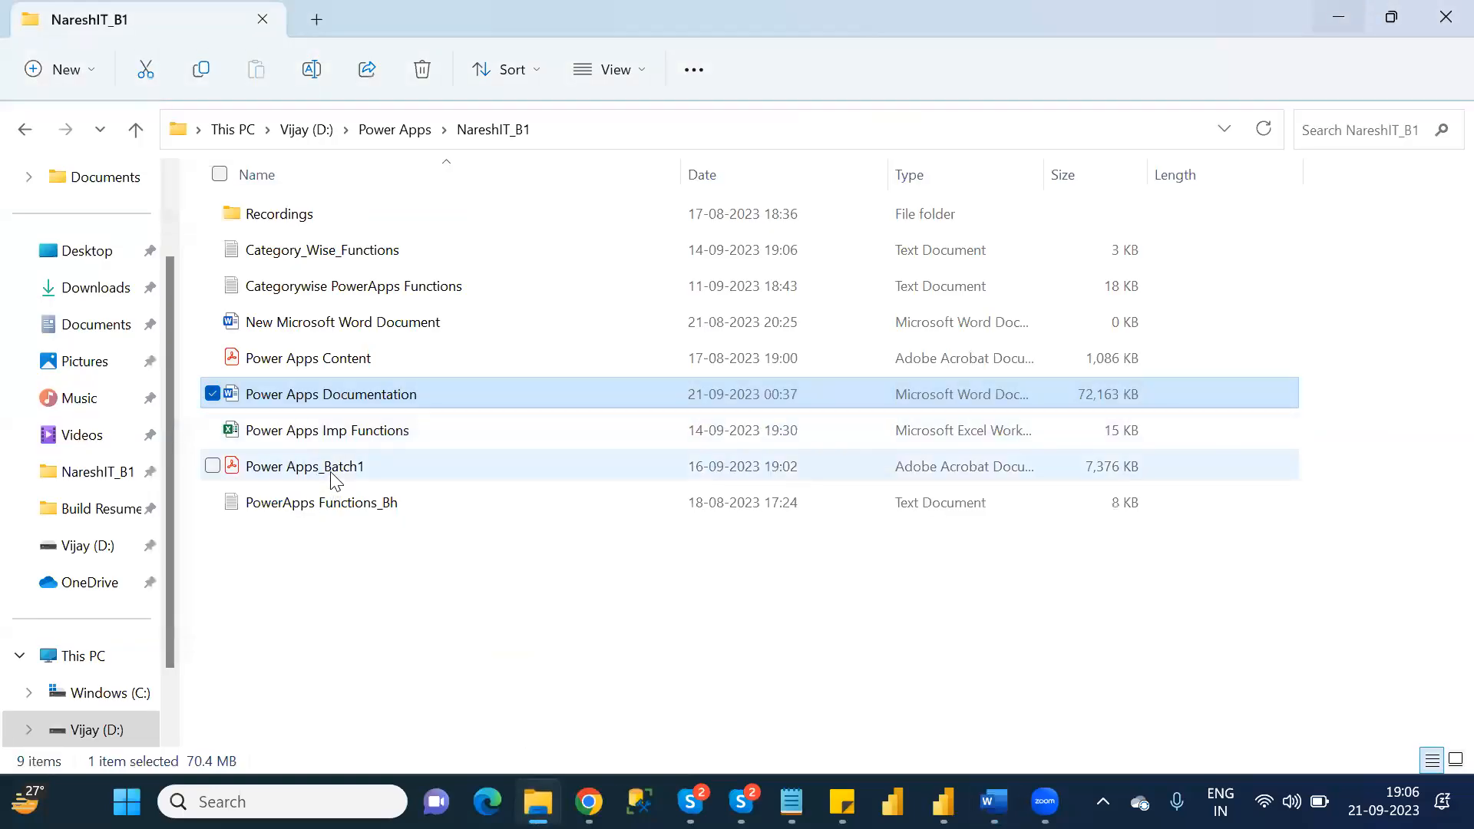
Duplicate the Power Apps Documentation Word file within the NareshIT_B1 folder.
{"action": "left_click", "coordinate": [335, 476]}
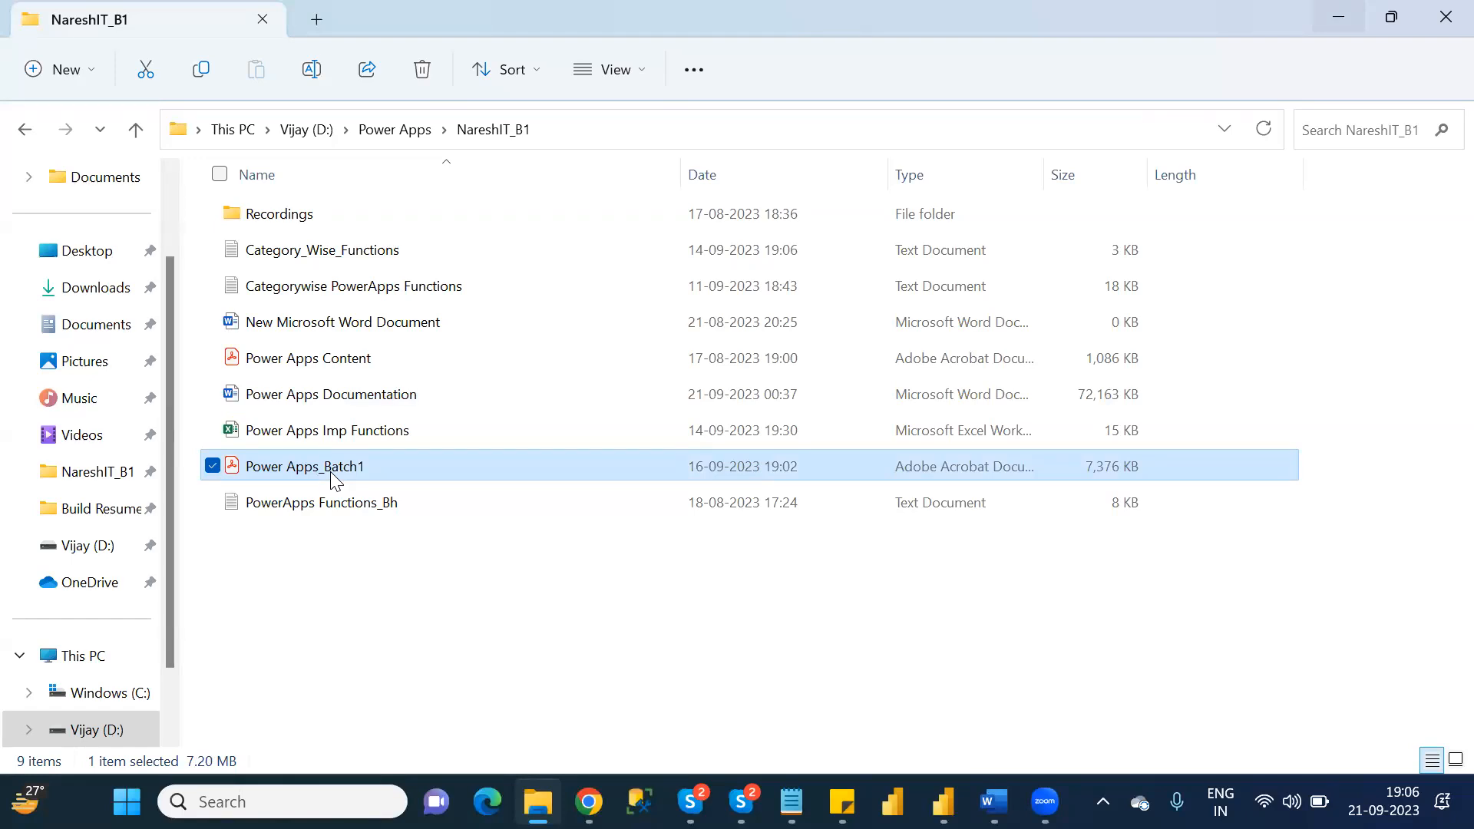
{"action": "left_click", "coordinate": [316, 399]}
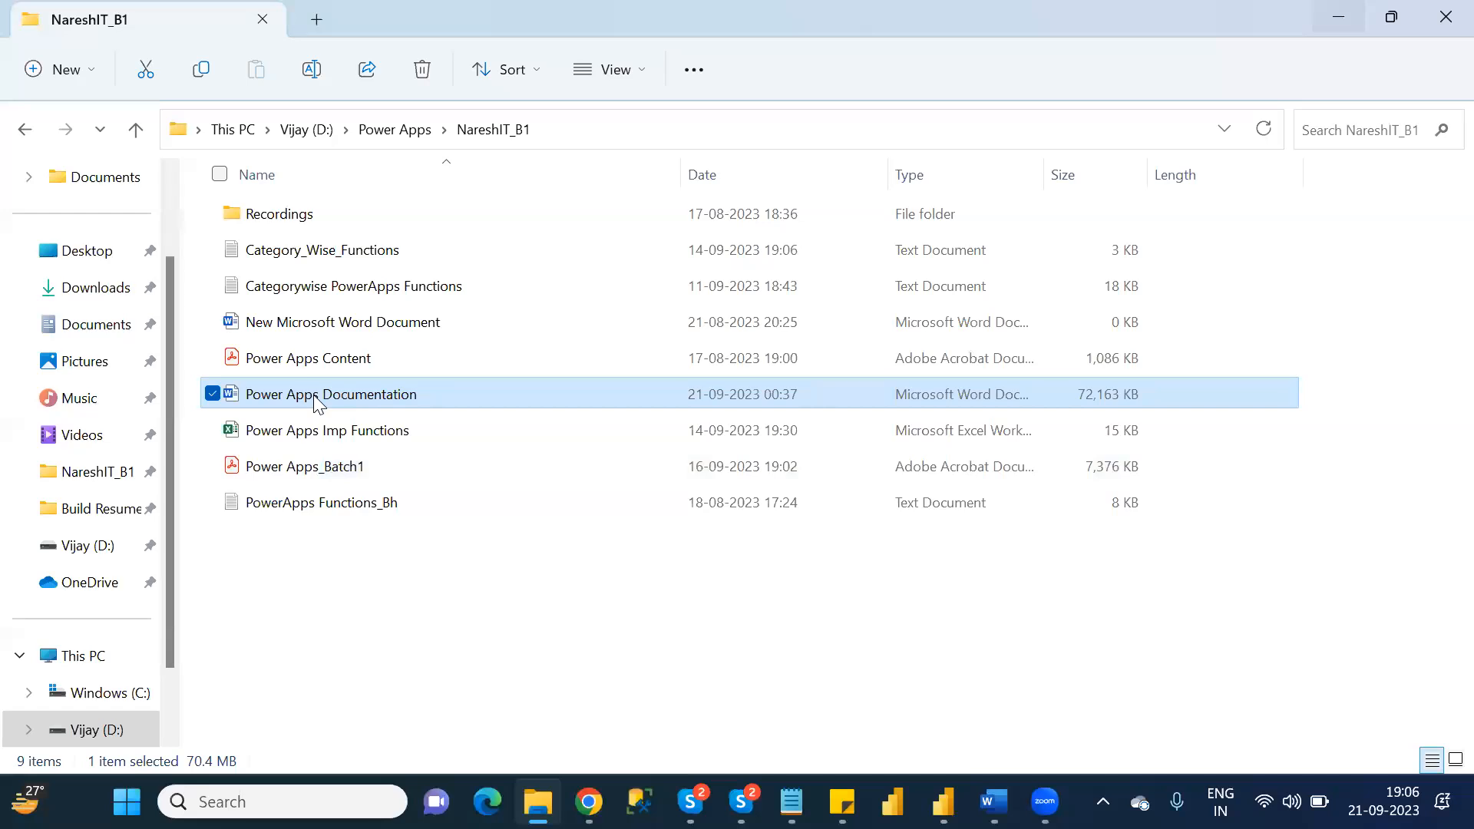
{"action": "key", "text": "ctrl+c"}
{"action": "key", "text": "ctrl+v"}
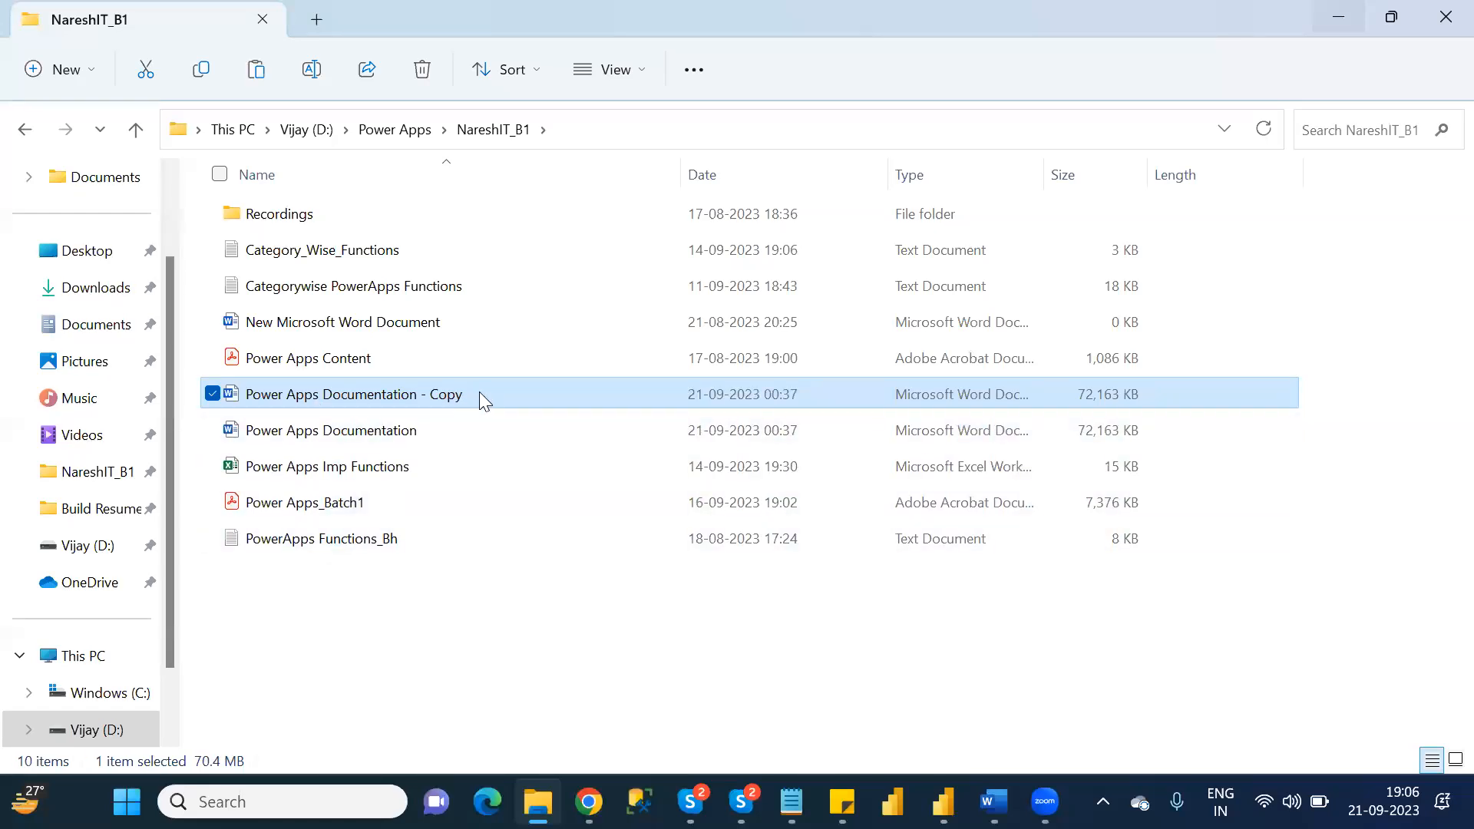
Rename the copied Word file as Power Apps_Batch1.
{"action": "key", "text": "F2"}
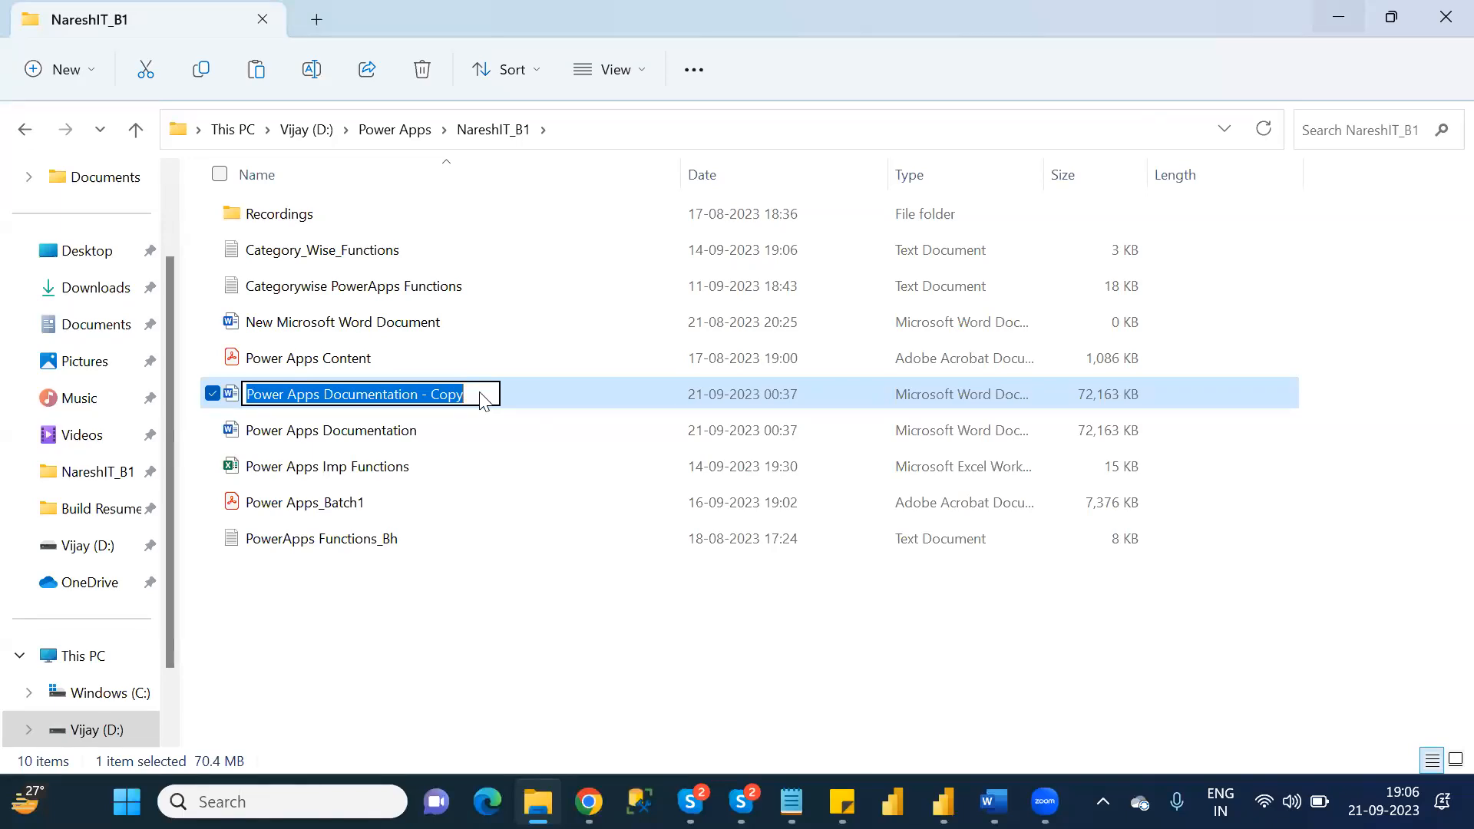
{"action": "type", "text": "Power Apps"}
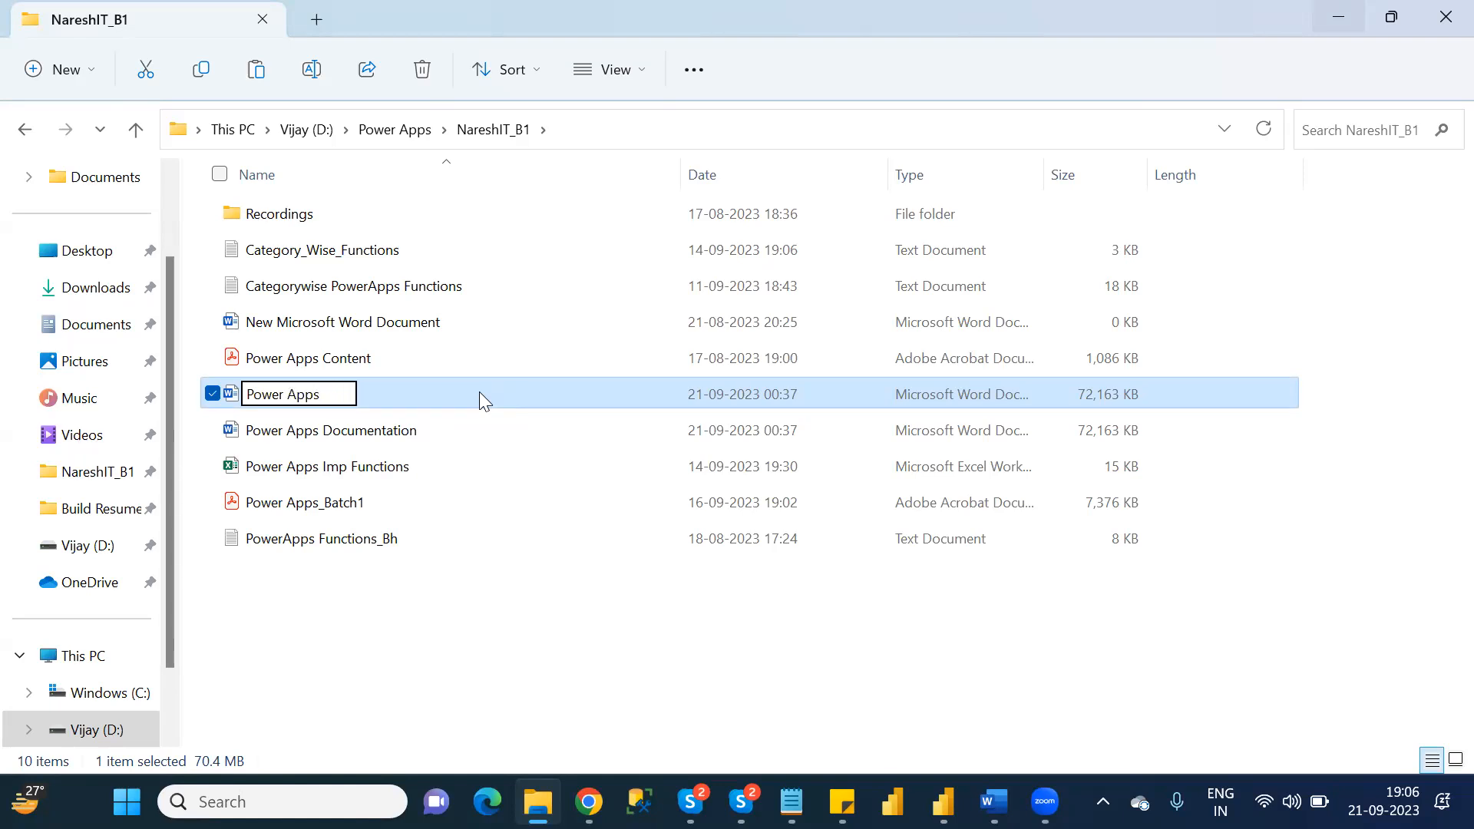
{"action": "type", "text": "_Batch"}
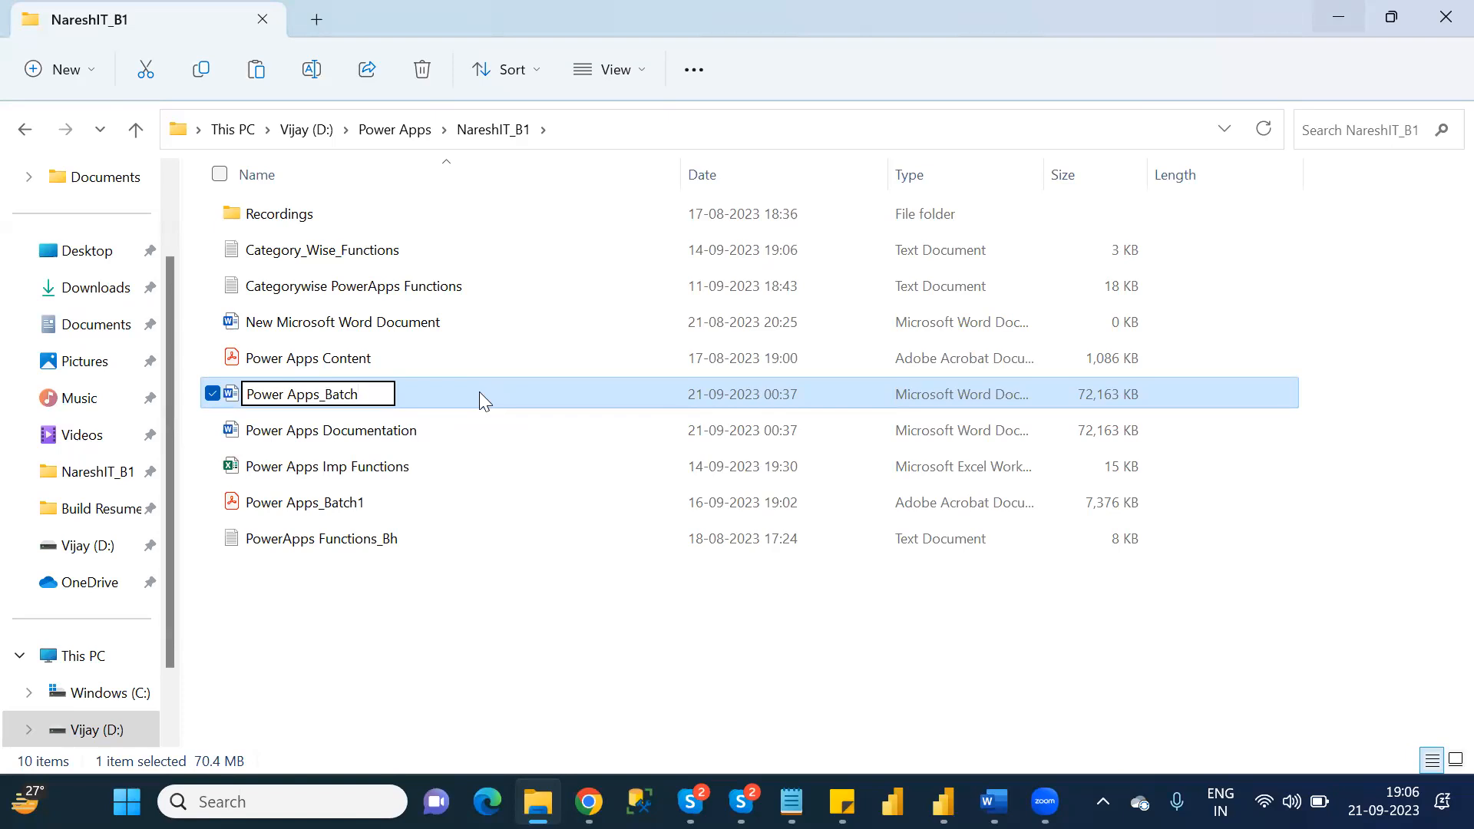
{"action": "type", "text": "1"}
{"action": "key", "text": "Return"}
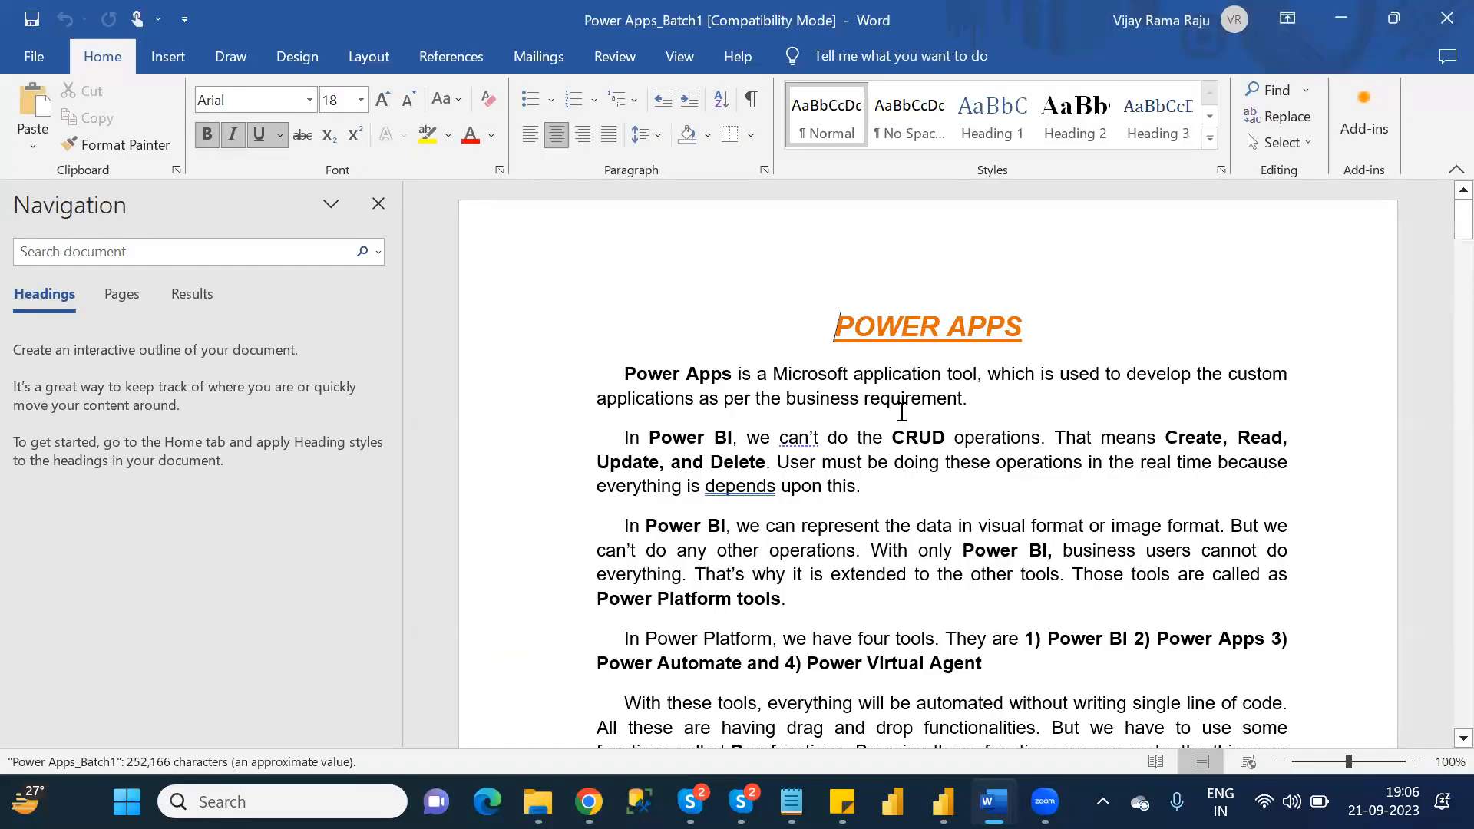
Delete the entire body content of the Power Apps_Batch1 Word document.
{"action": "key", "text": "ctrl+a"}
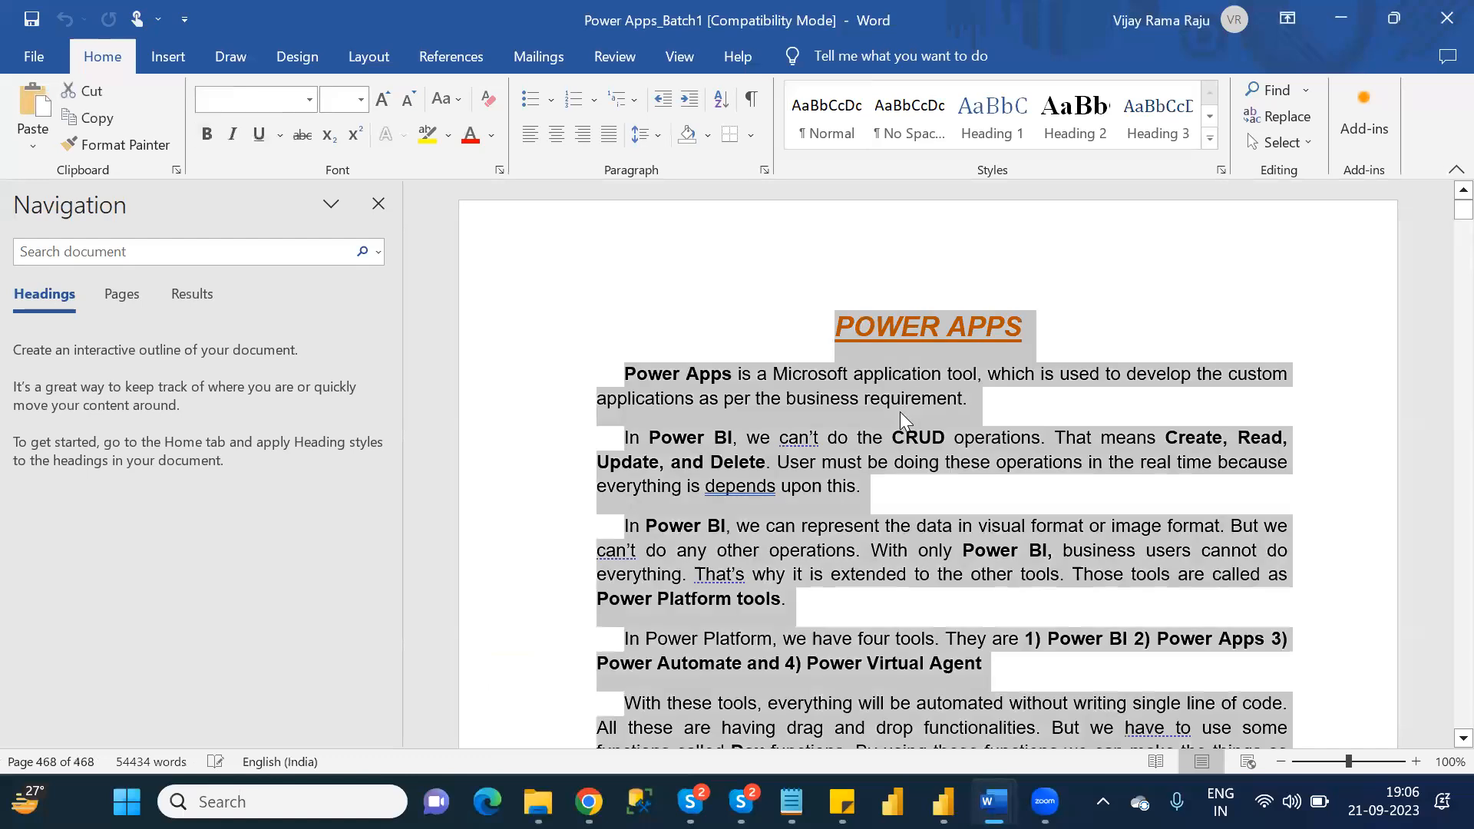
{"action": "key", "text": "Delete"}
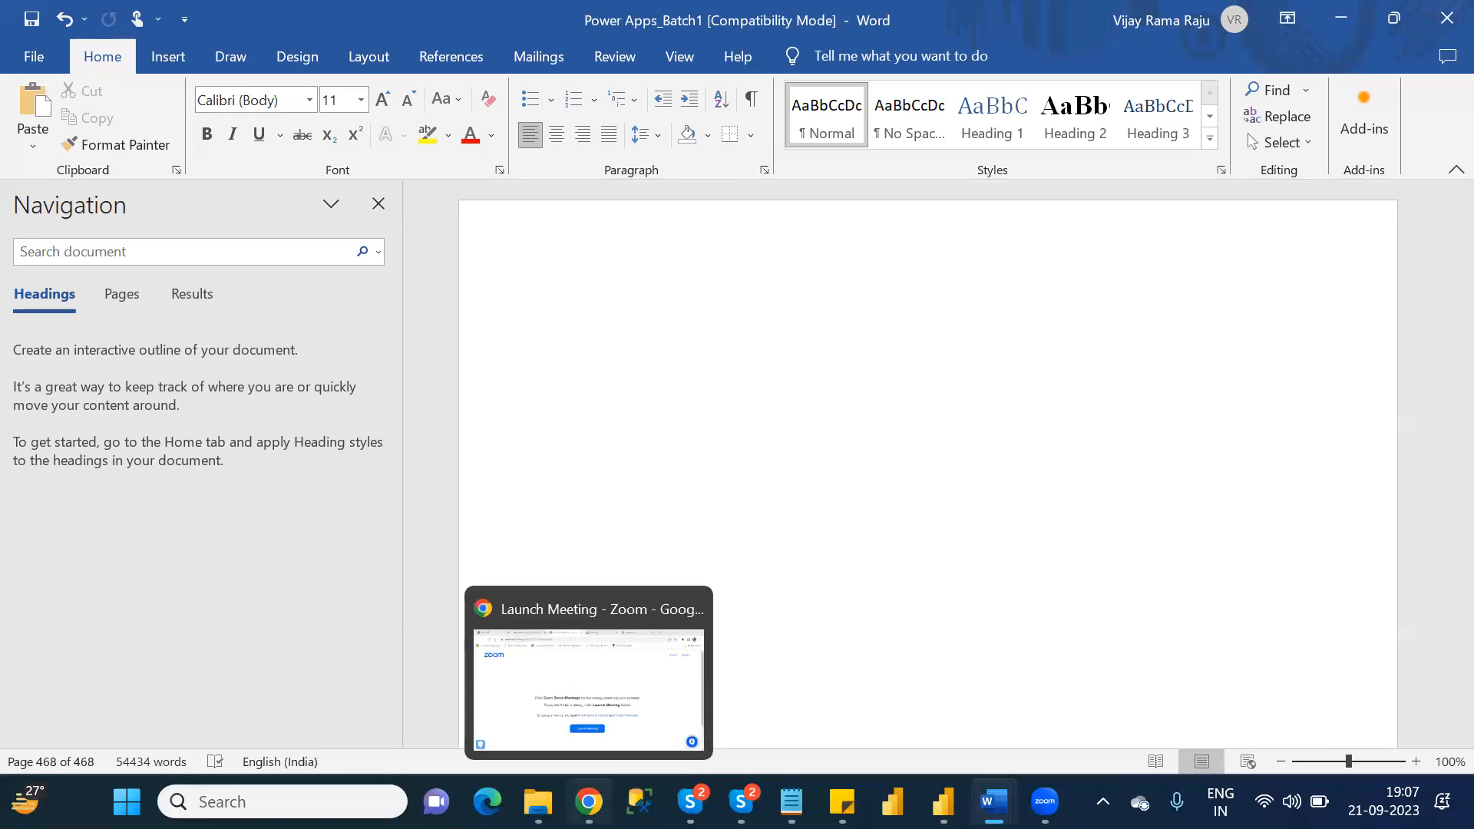
Open the Power Apps_Batch1 PDF from the folder, copy the heading "Shuffle:" of its last function section, and close the PDF.
{"action": "left_click", "coordinate": [537, 801]}
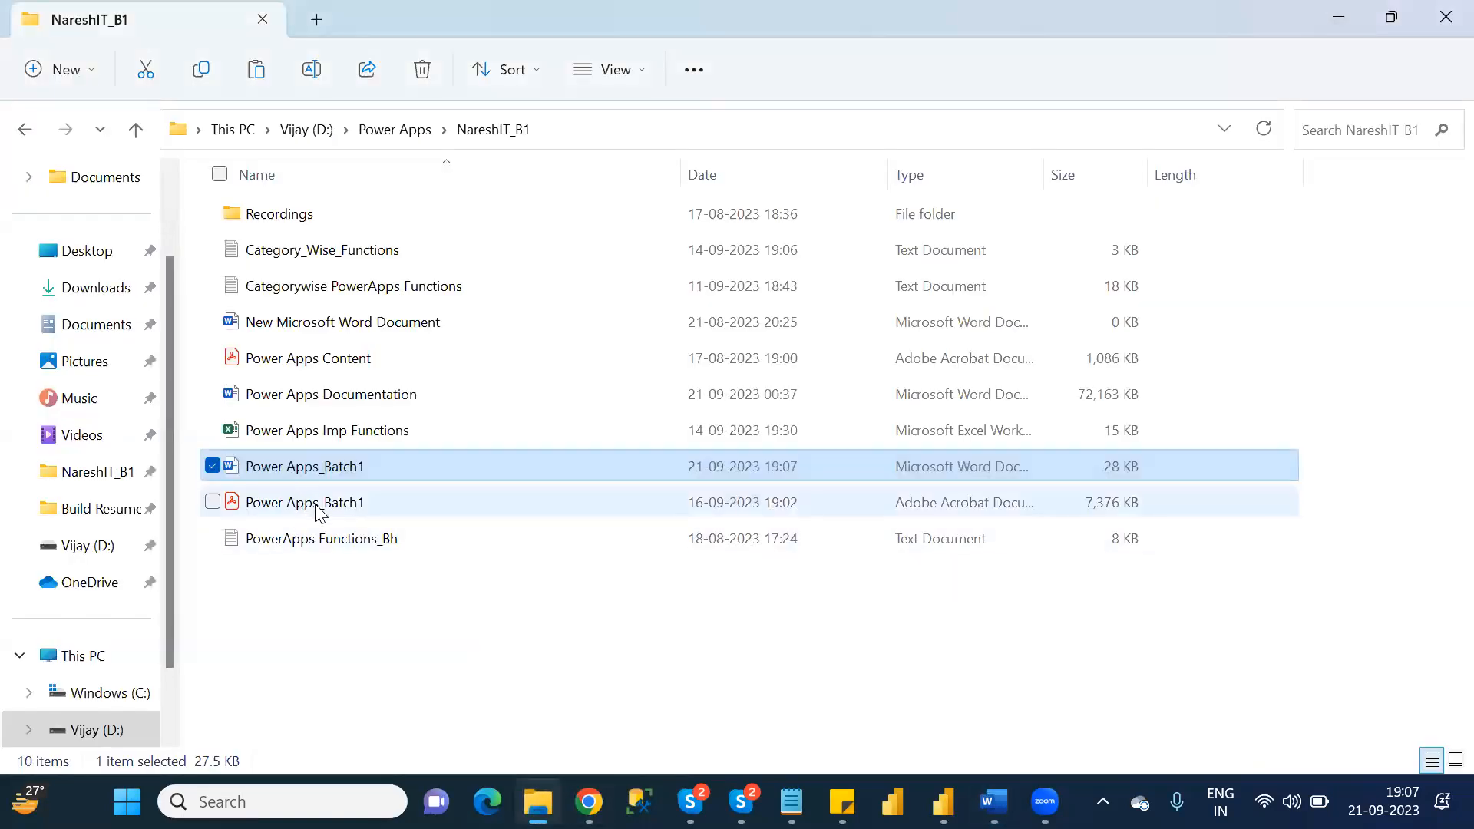
{"action": "double_click", "coordinate": [322, 506]}
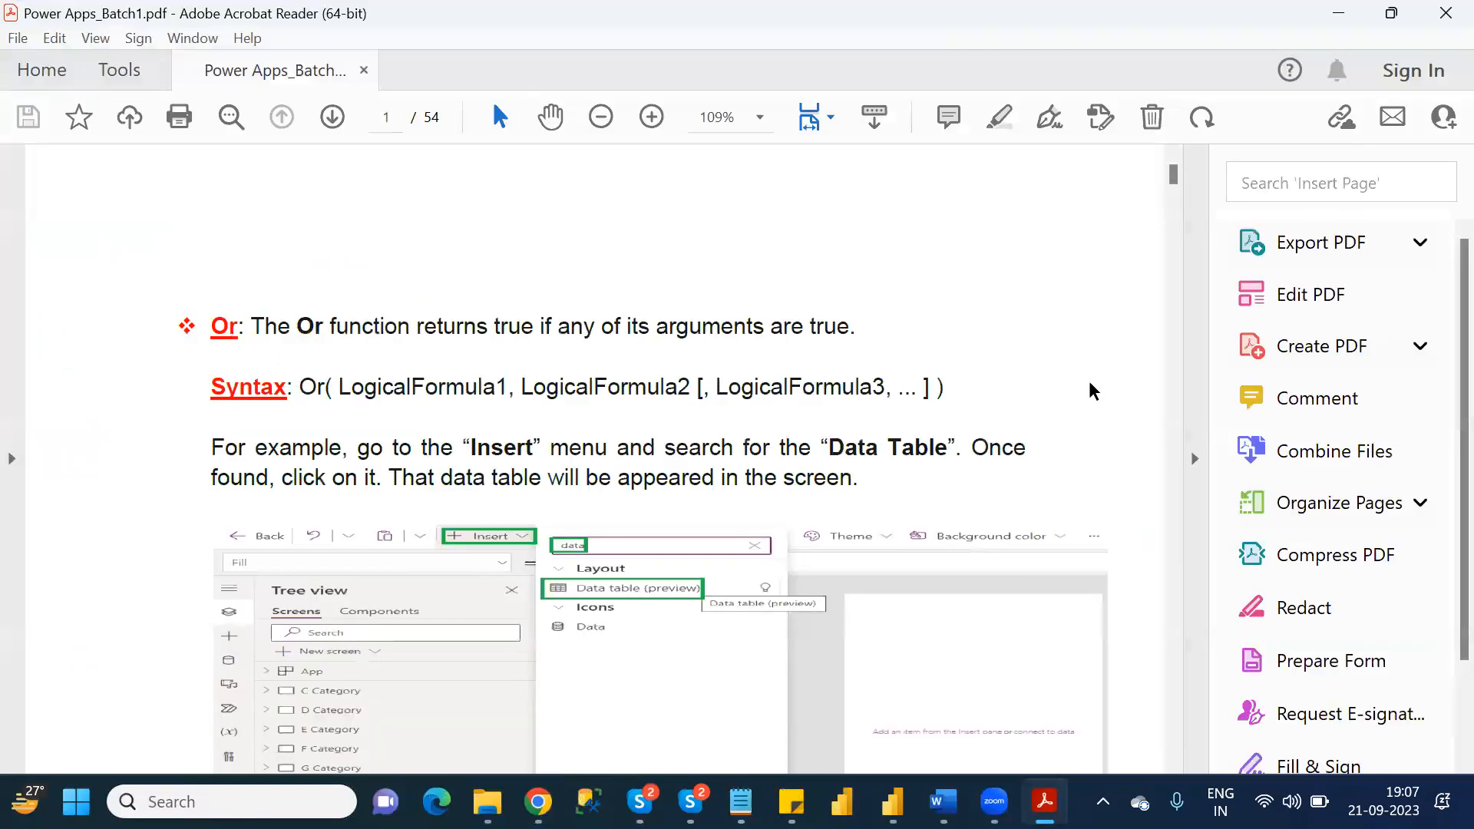
{"action": "left_click_drag", "start_coordinate": [1180, 182], "coordinate": [1205, 710]}
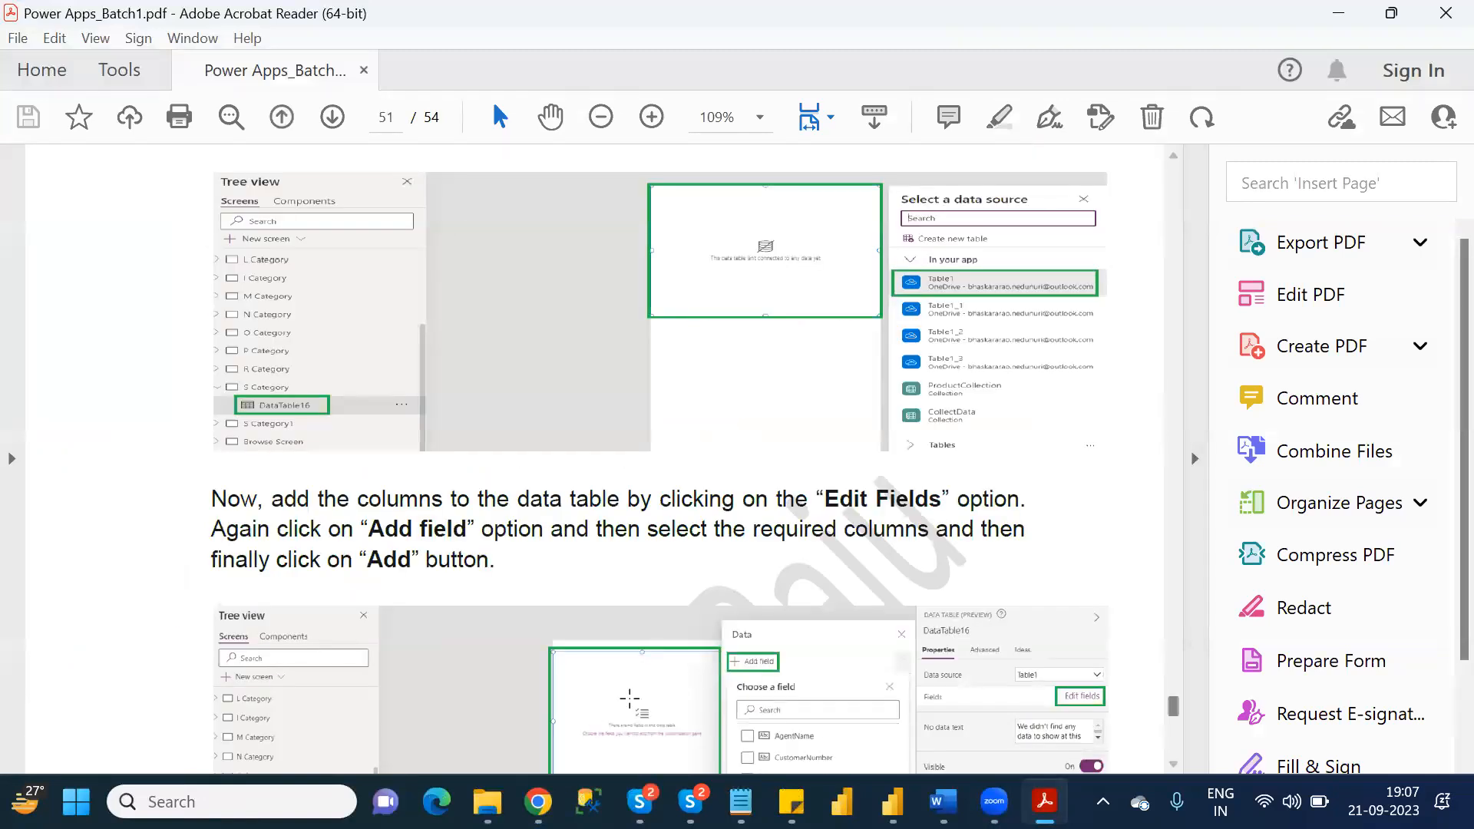
{"action": "left_click_drag", "start_coordinate": [1178, 714], "coordinate": [1188, 756]}
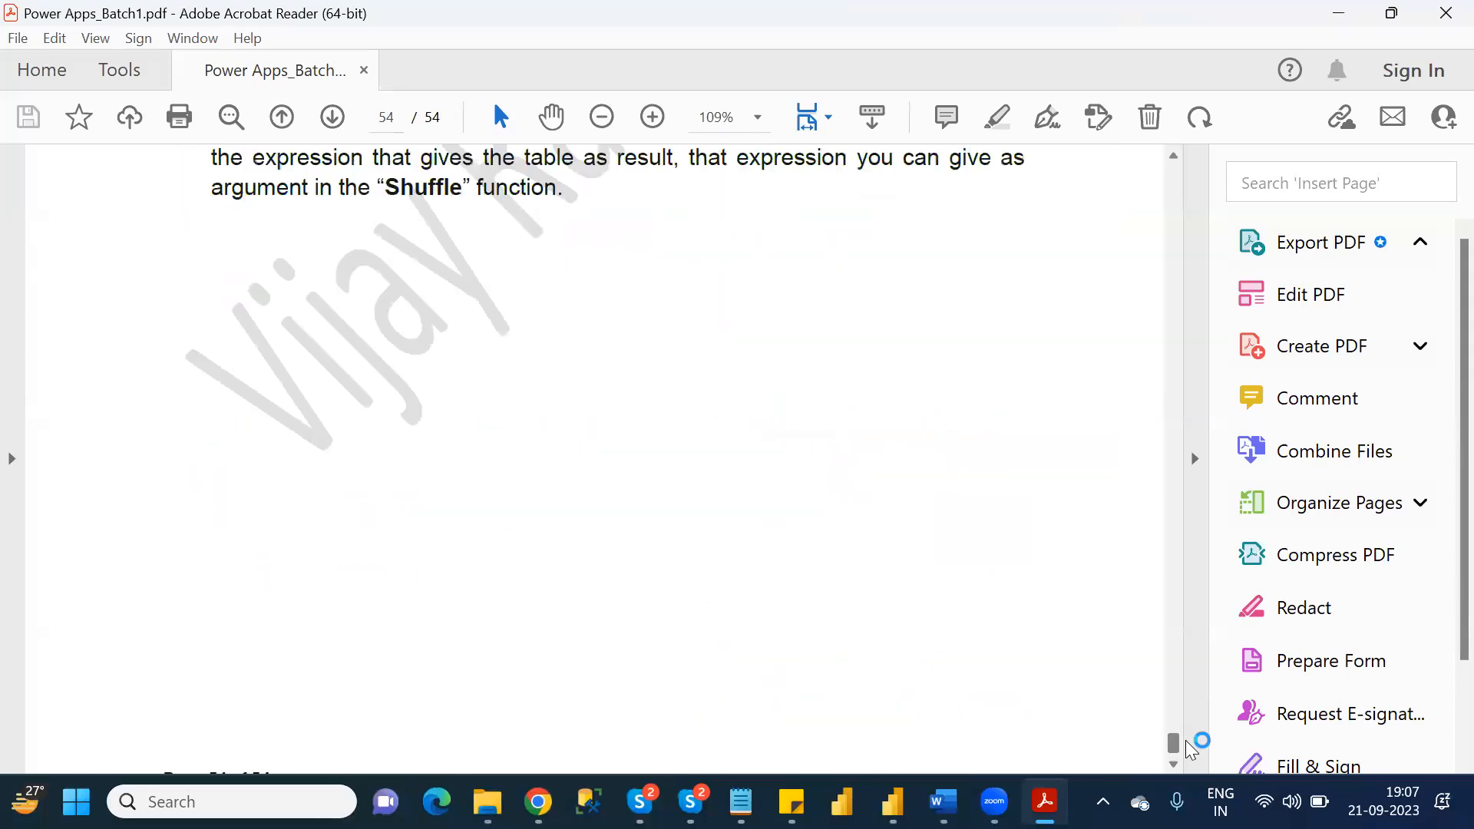
{"action": "left_click_drag", "start_coordinate": [1189, 735], "coordinate": [1186, 731]}
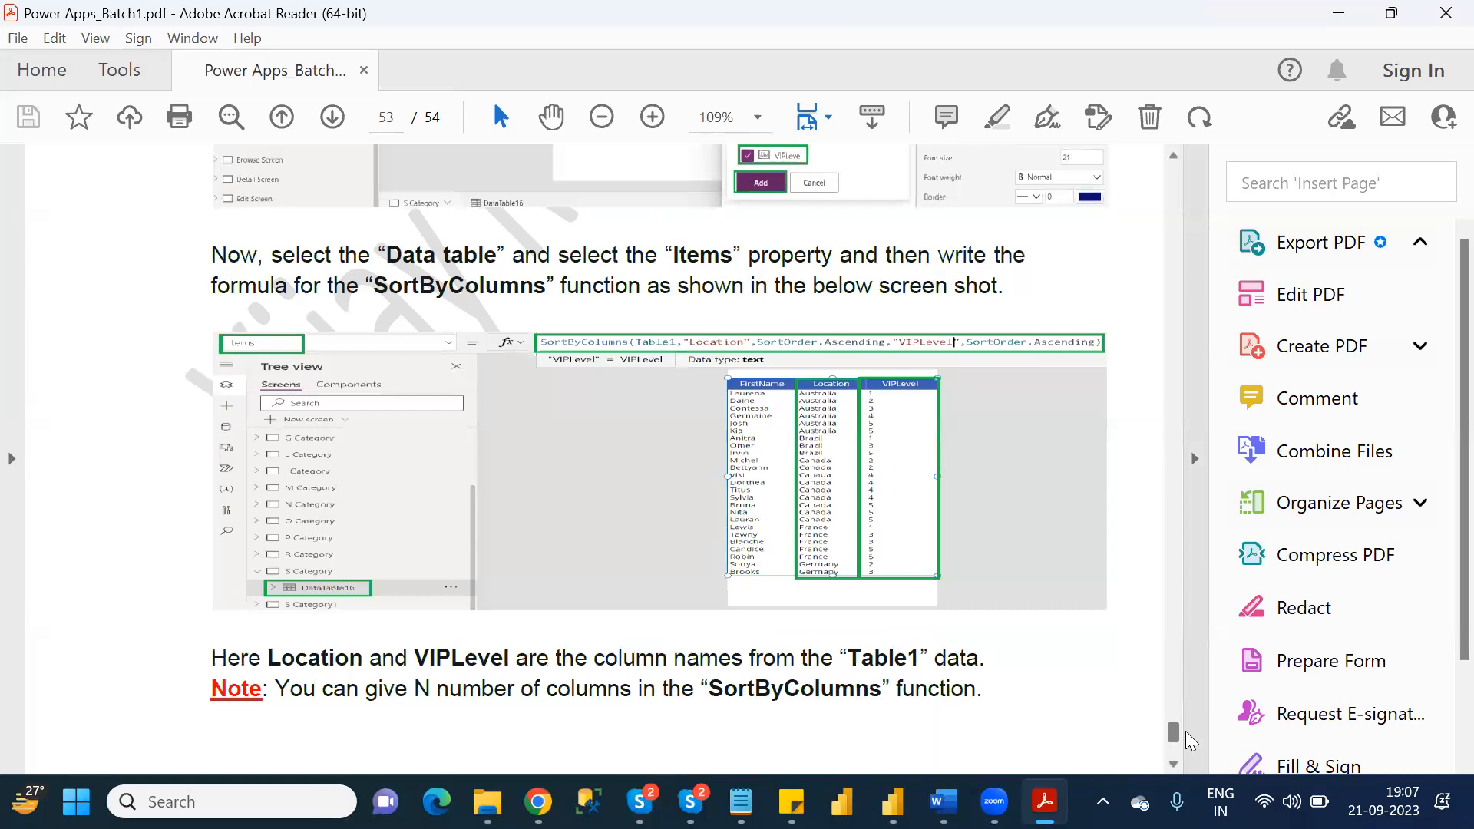
{"action": "mouse_move", "coordinate": [1185, 732]}
{"action": "left_mouse_down"}
{"action": "mouse_move", "coordinate": [1179, 749]}
{"action": "mouse_move", "coordinate": [1181, 736]}
{"action": "left_mouse_up"}
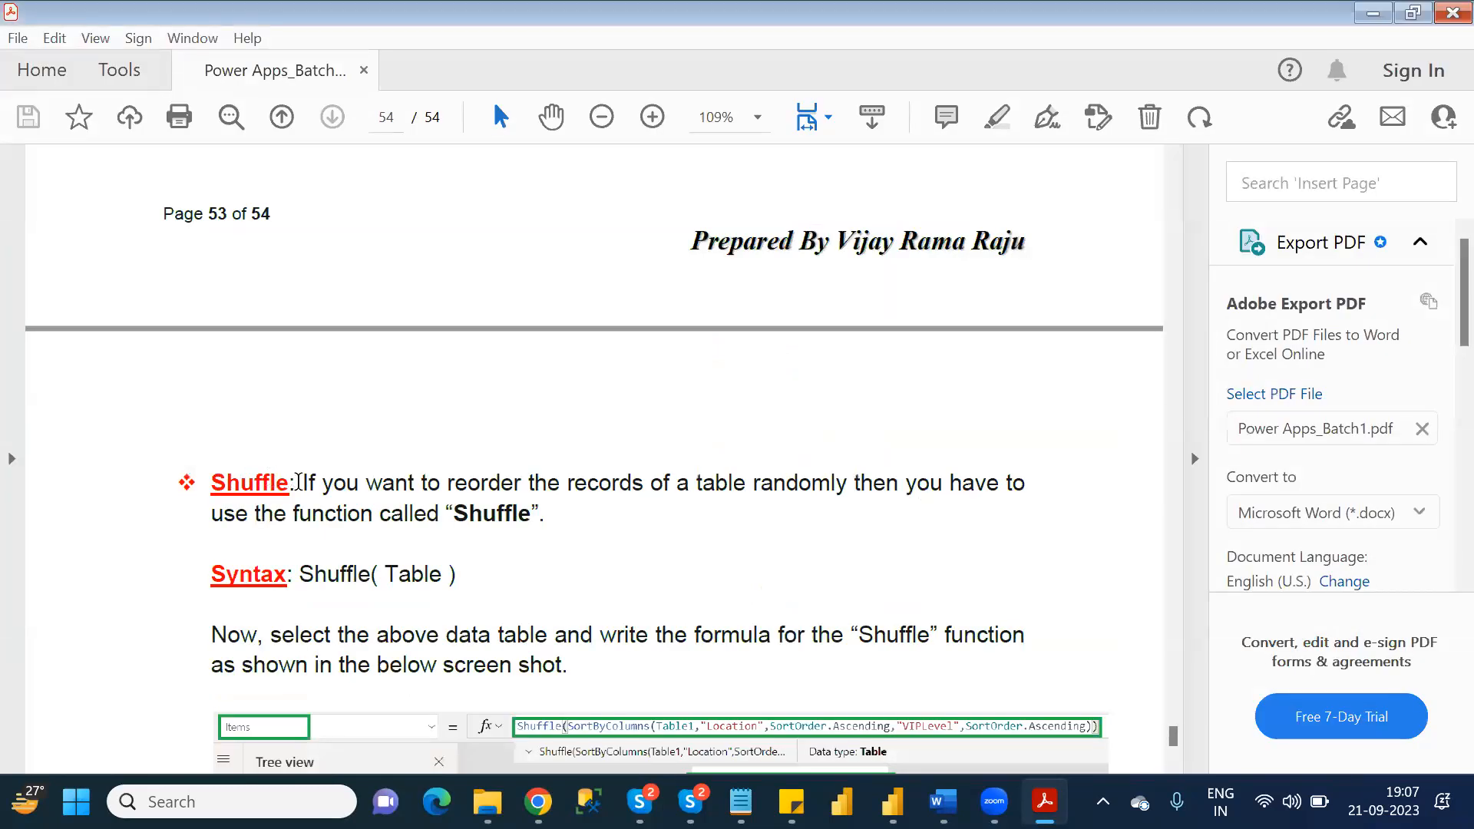
{"action": "left_click_drag", "start_coordinate": [298, 482], "coordinate": [240, 485]}
{"action": "key", "text": "ctrl+c"}
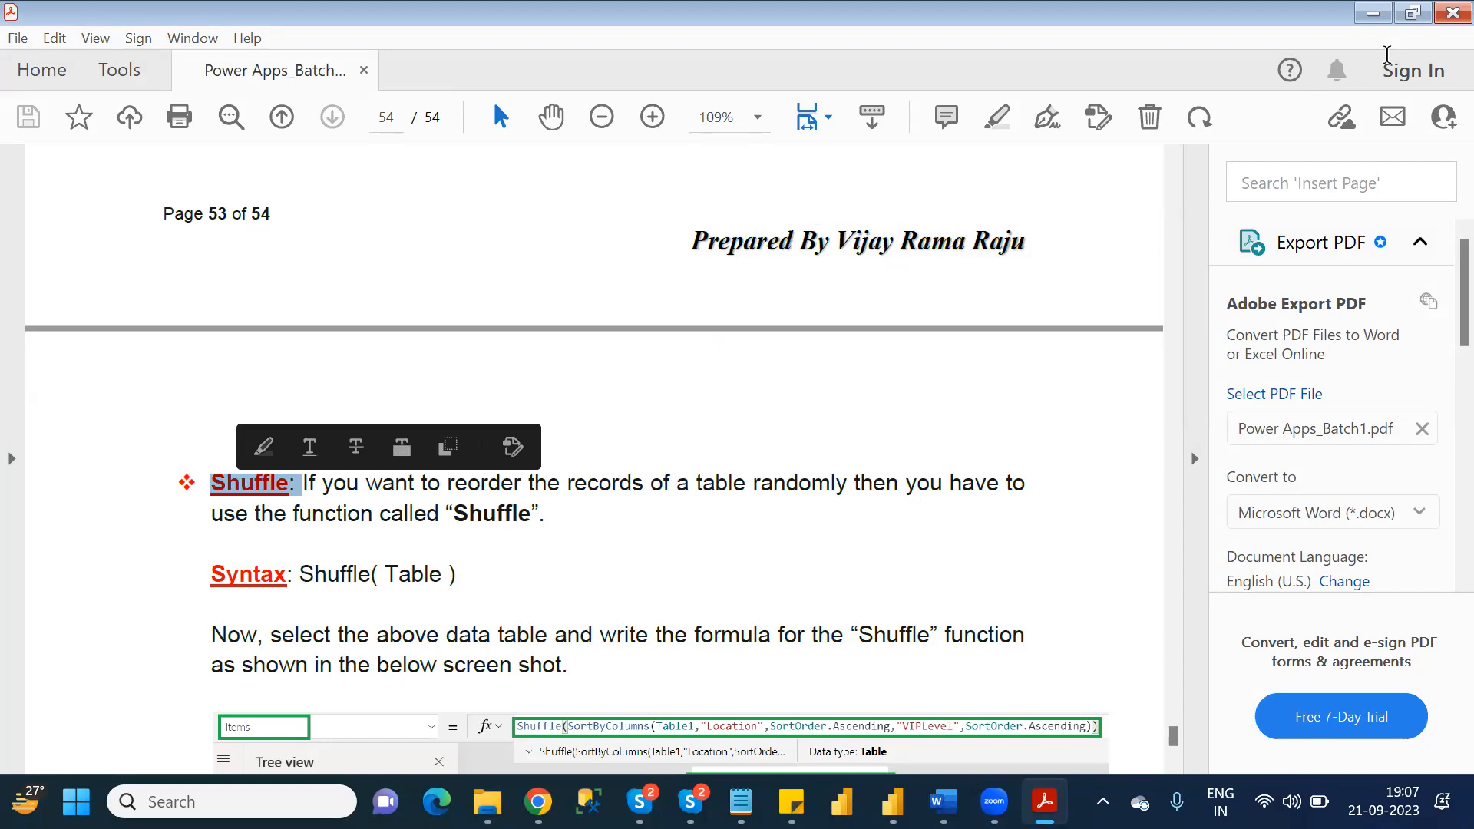
{"action": "left_click", "coordinate": [1442, 12]}
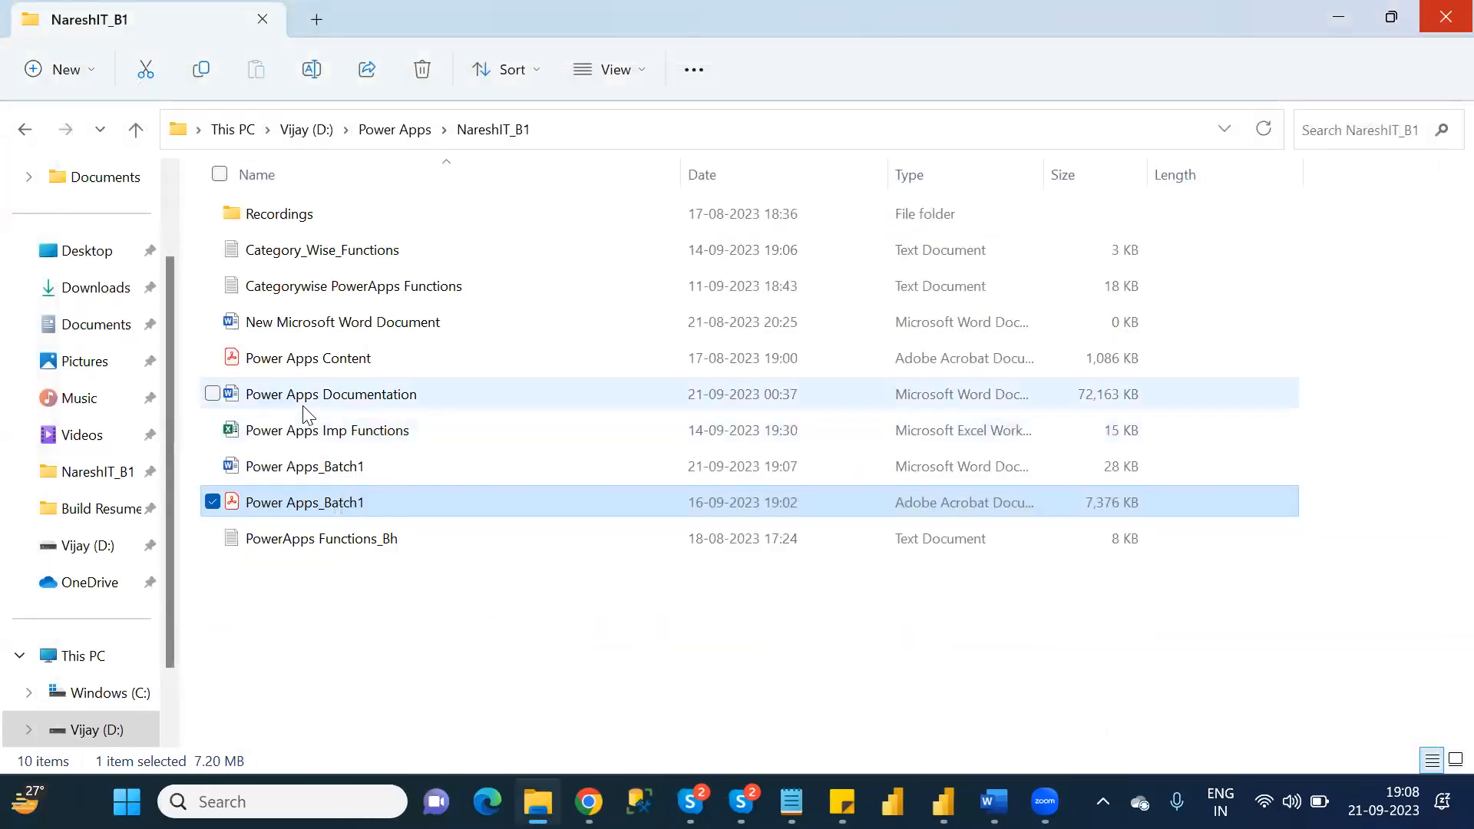
Switch to the Power Apps Documentation file in Word and search it for "Shuffle:".
{"action": "mouse_move", "coordinate": [992, 802]}
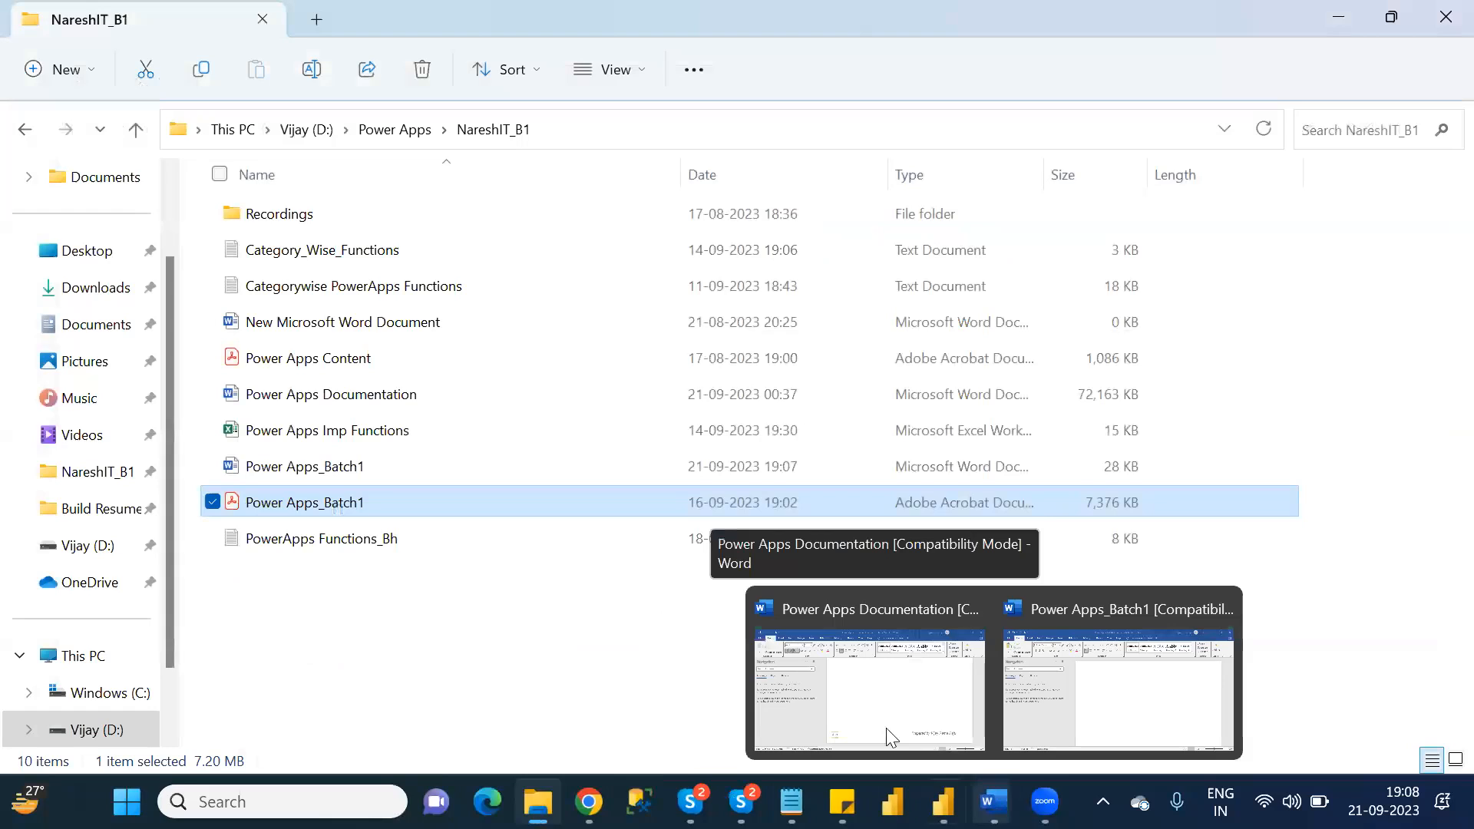
{"action": "left_click", "coordinate": [871, 711]}
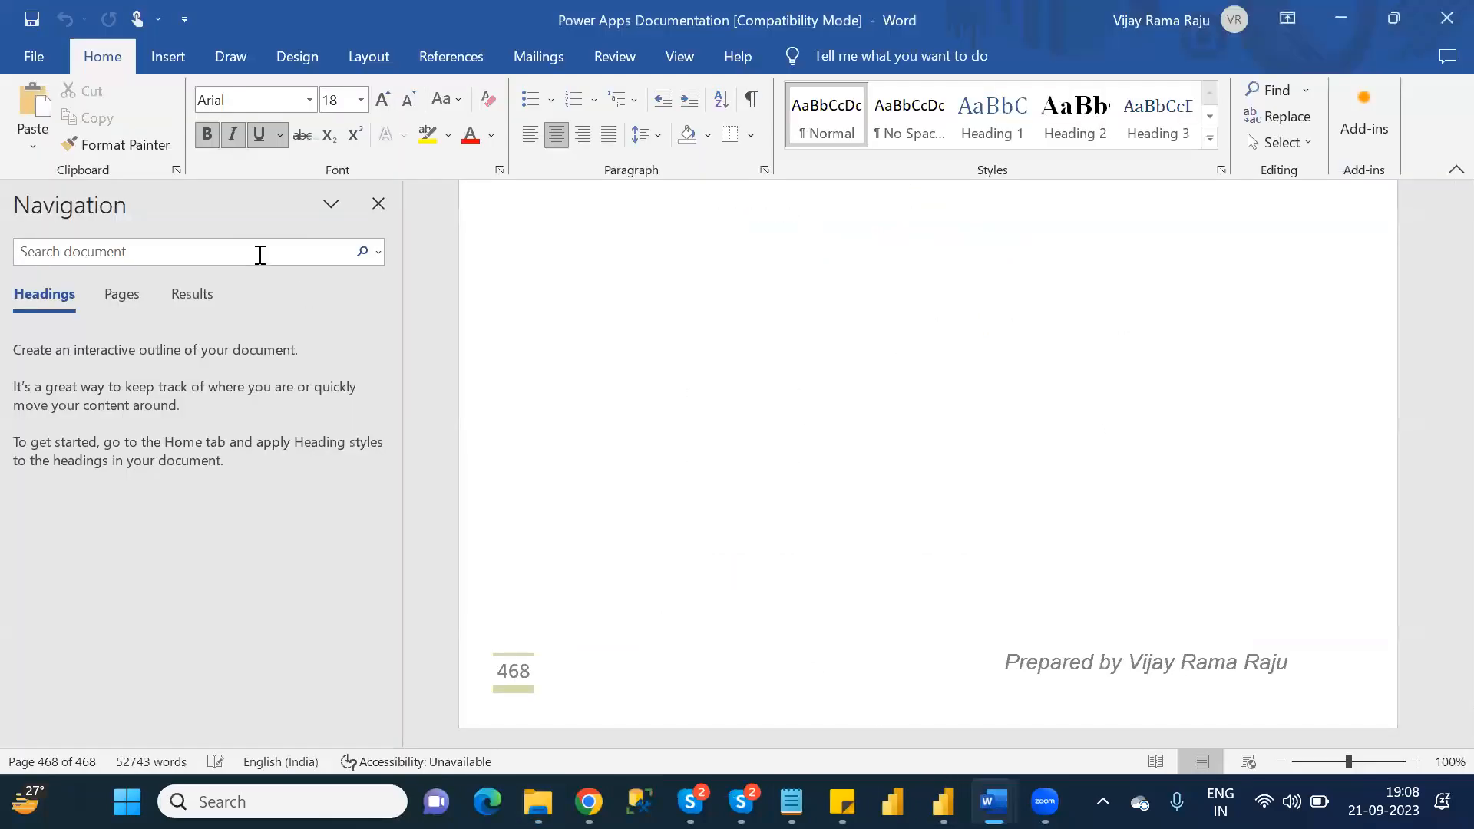
{"action": "left_click", "coordinate": [260, 255]}
{"action": "key", "text": "ctrl+v"}
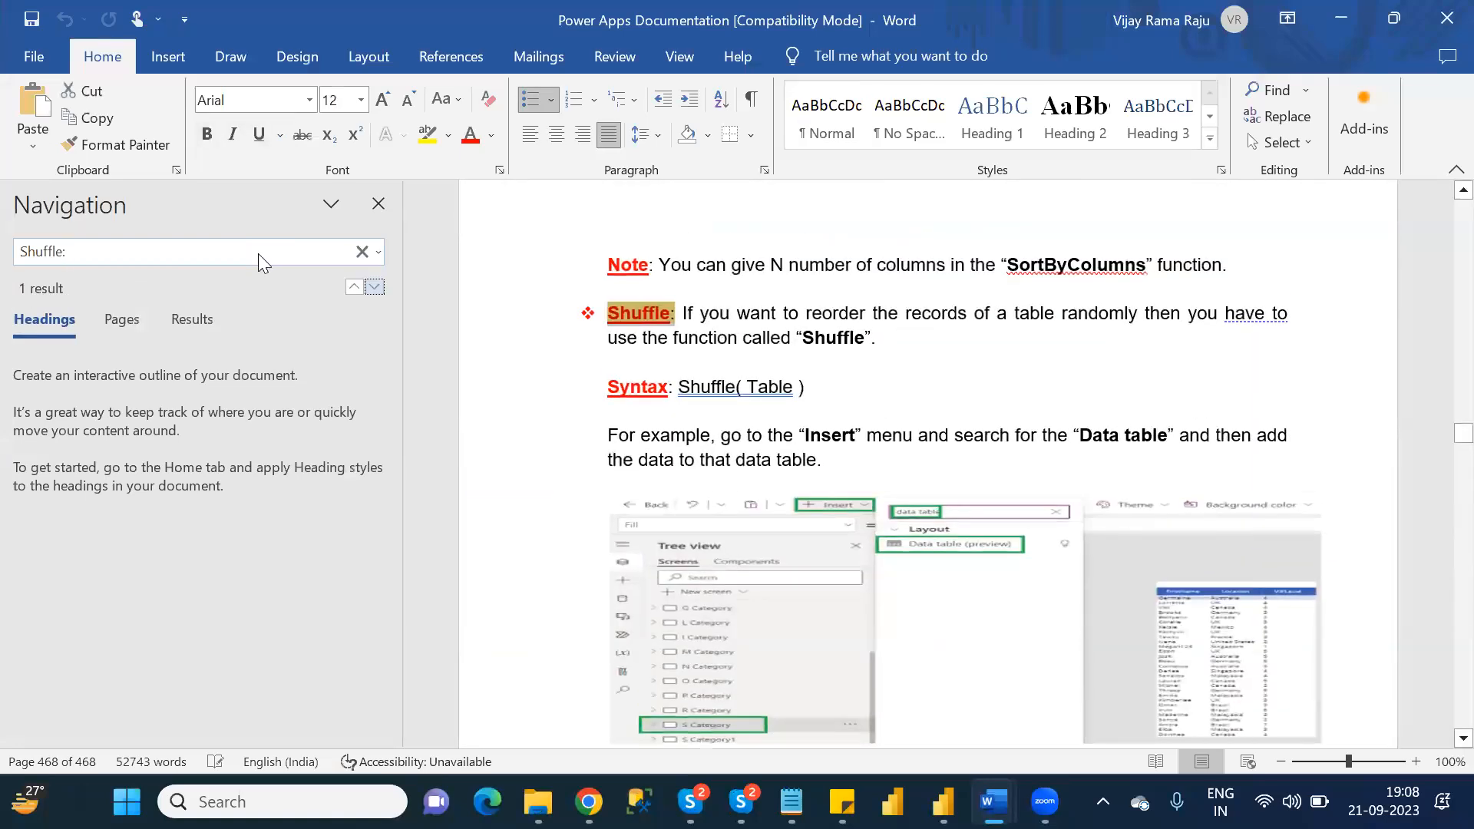
Select and copy everything in Power Apps Documentation from the Split heading after the Shuffle section through the User function's result table.
{"action": "left_click", "coordinate": [810, 368]}
{"action": "key", "text": "Down"}
{"action": "key", "text": "Down"}
{"action": "key", "text": "Down"}
{"action": "key", "text": "Down"}
{"action": "key", "text": "Down"}
{"action": "key", "text": "Down"}
{"action": "key", "text": "Down"}
{"action": "key", "text": "Down"}
{"action": "key", "text": "Down"}
{"action": "key", "text": "Down"}
{"action": "key", "text": "Down"}
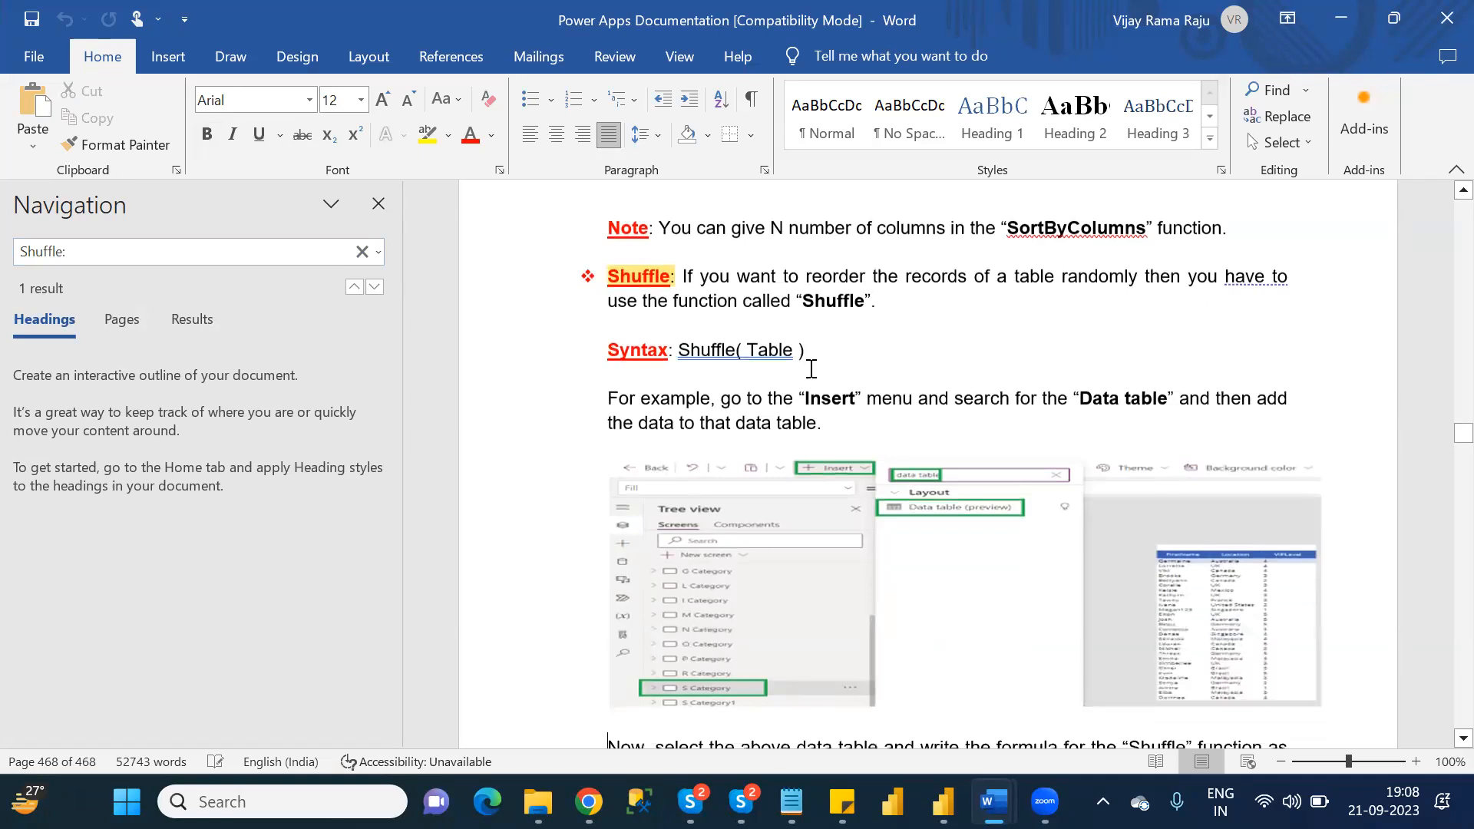
{"action": "key", "text": "Down"}
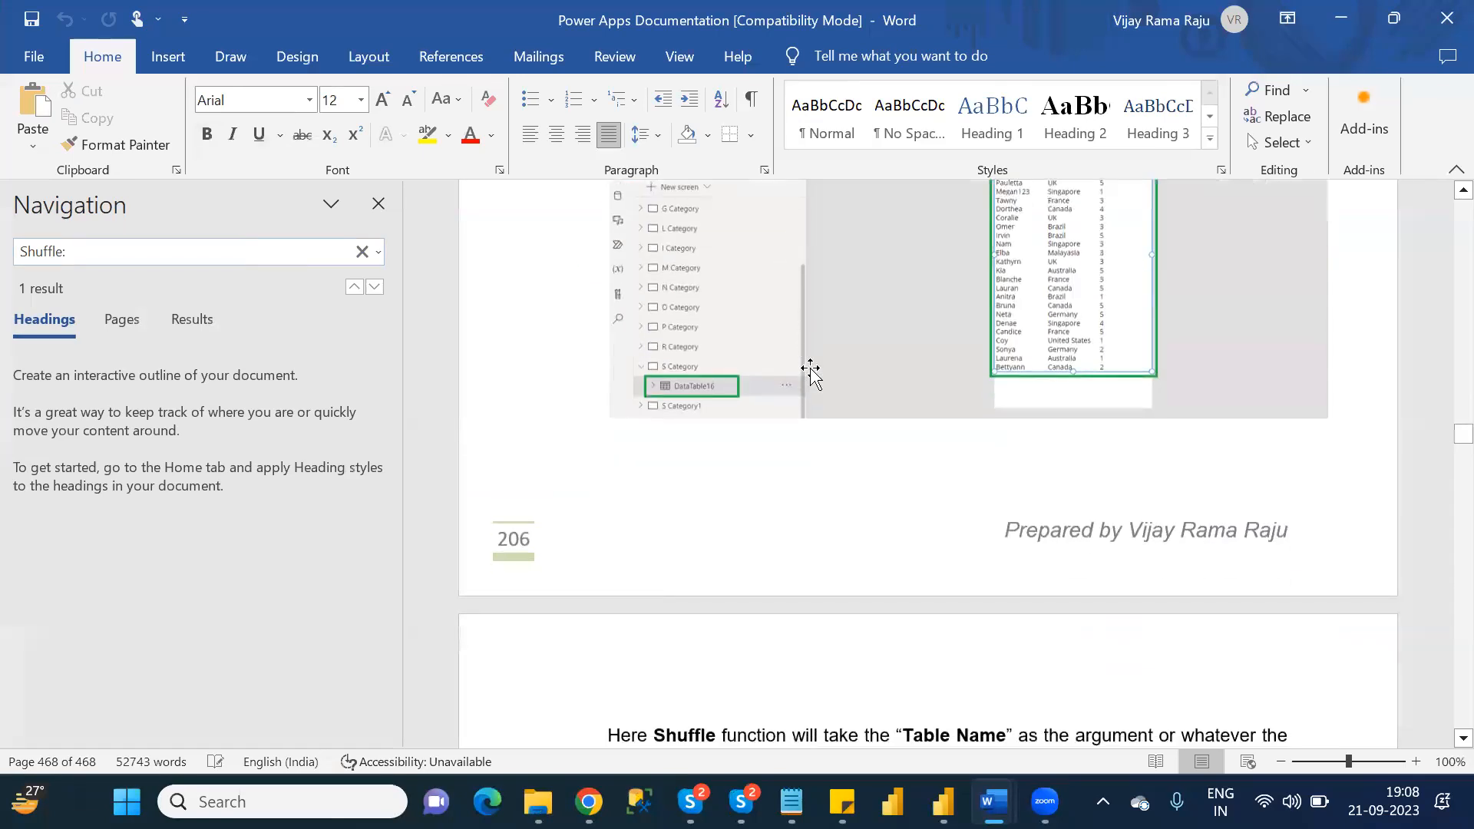
{"action": "key", "text": "Down"}
{"action": "key", "text": "Down"}
{"action": "key", "text": "Down"}
{"action": "key", "text": "Down"}
{"action": "key", "text": "Down"}
{"action": "key", "text": "Down"}
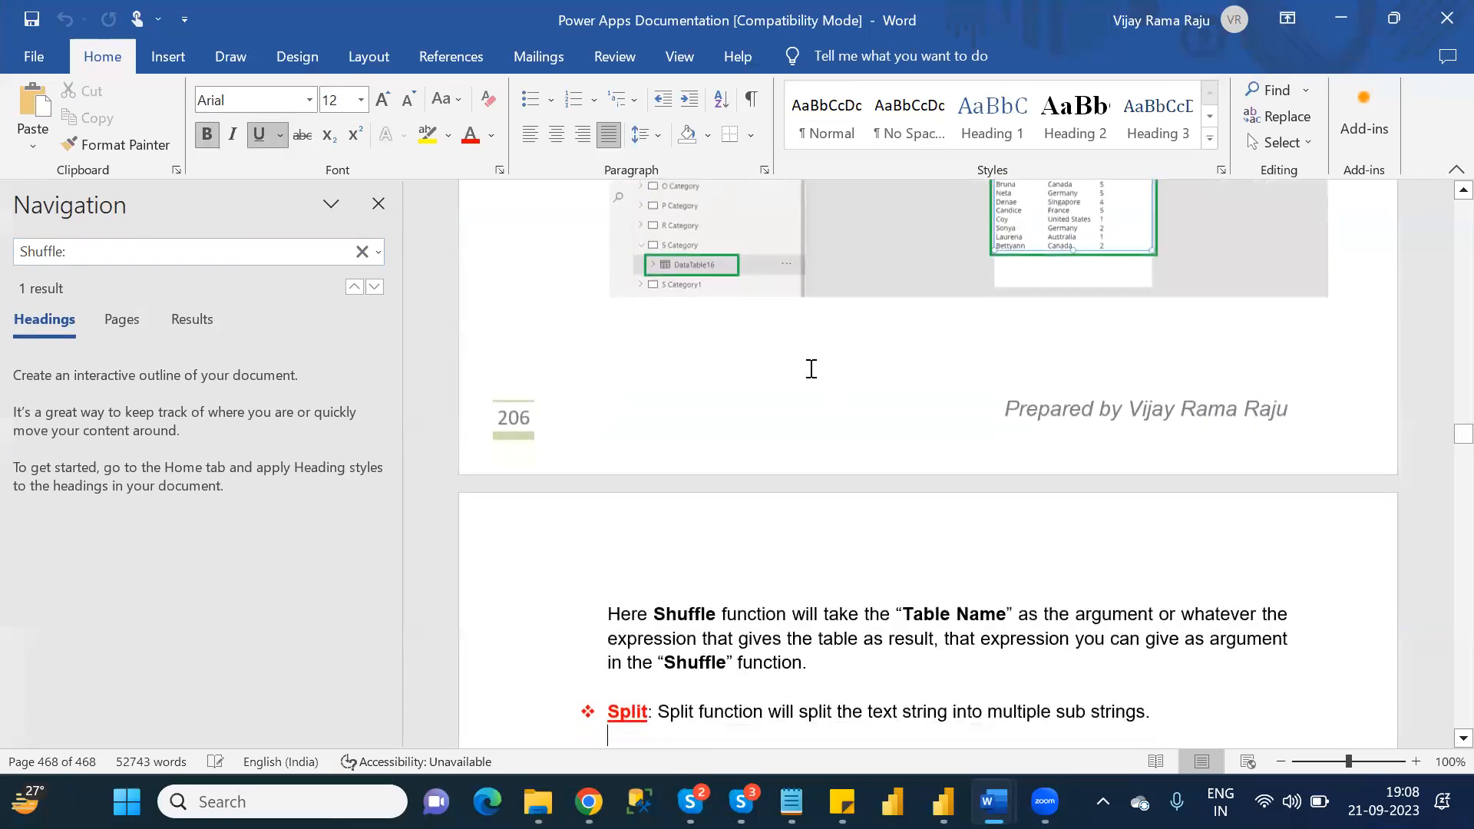
{"action": "key", "text": "Down"}
{"action": "key", "text": "Down"}
{"action": "key", "text": "Down"}
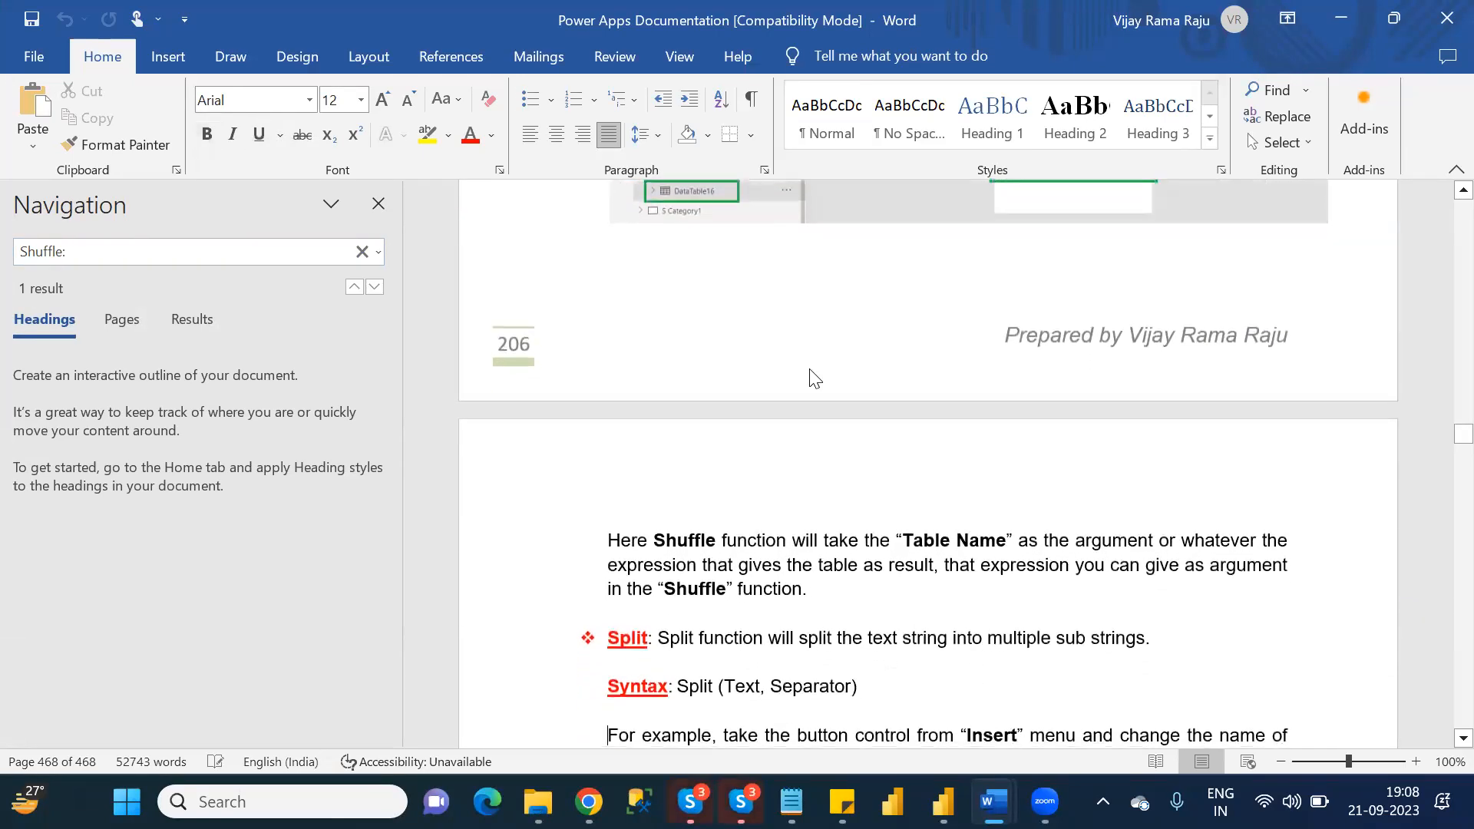
{"action": "left_click", "coordinate": [825, 591]}
{"action": "key", "text": "shift+Down"}
{"action": "key", "text": "shift+Down"}
{"action": "key", "text": "shift+Down"}
{"action": "key", "text": "shift+Down"}
{"action": "key", "text": "shift+Down"}
{"action": "key", "text": "shift+Down"}
{"action": "key", "text": "shift+Down"}
{"action": "key", "text": "shift+Down"}
{"action": "key", "text": "shift+Down"}
{"action": "key", "text": "shift+Down"}
{"action": "key", "text": "shift+Down"}
{"action": "key", "text": "shift+Down"}
{"action": "key", "text": "shift+Down"}
{"action": "key", "text": "shift+Down"}
{"action": "key", "text": "shift+Down"}
{"action": "key", "text": "shift+Down"}
{"action": "key", "text": "shift+Down"}
{"action": "key", "text": "shift+Down"}
{"action": "key", "text": "shift+Down"}
{"action": "key", "text": "shift+Down"}
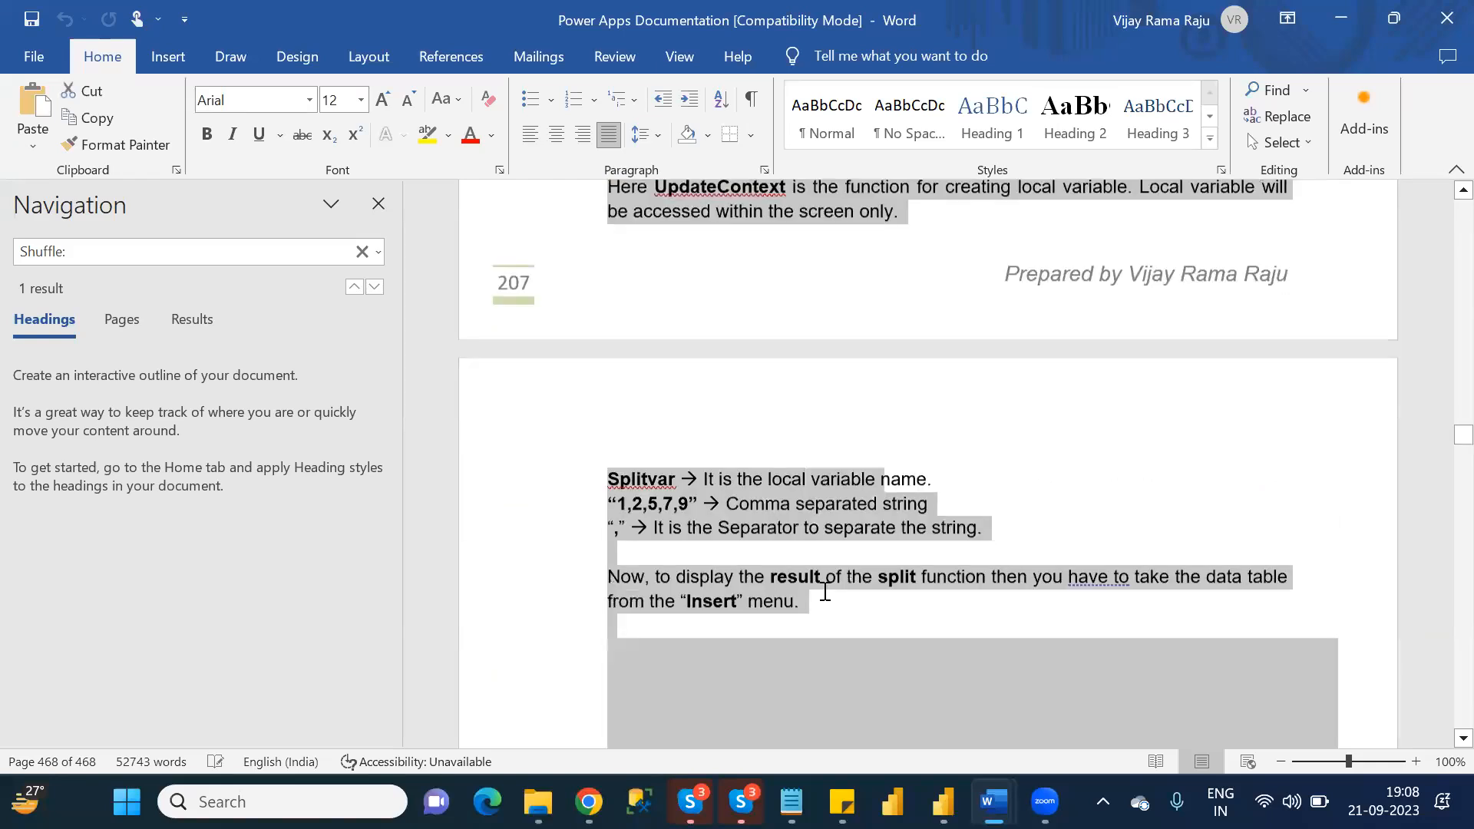
{"action": "key", "text": "shift+Down"}
{"action": "key", "text": "shift+Down"}
{"action": "key", "text": "shift+Down"}
{"action": "key", "text": "shift+Down"}
{"action": "key", "text": "shift+Down"}
{"action": "key", "text": "shift+Down"}
{"action": "key", "text": "shift+Down"}
{"action": "key", "text": "shift+Down"}
{"action": "key", "text": "shift+Down"}
{"action": "key", "text": "shift+Down"}
{"action": "key", "text": "shift+Down"}
{"action": "key", "text": "shift+Down"}
{"action": "key", "text": "shift+Down"}
{"action": "key", "text": "shift+Down"}
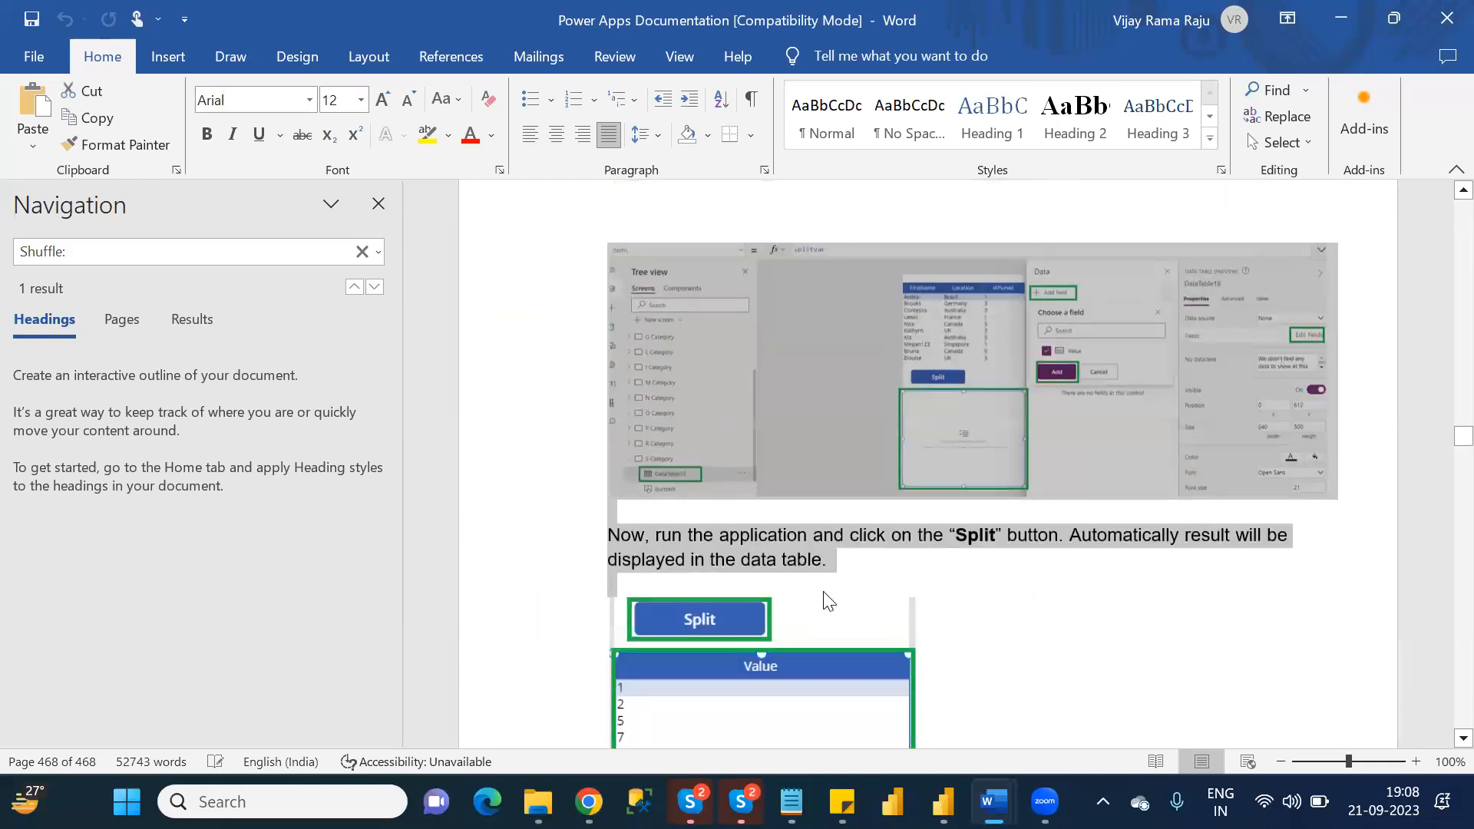
{"action": "key", "text": "shift+Down"}
{"action": "key", "text": "shift+Down"}
{"action": "key", "text": "shift+Down"}
{"action": "key", "text": "shift+Down"}
{"action": "key", "text": "shift+Down"}
{"action": "key", "text": "shift+Down"}
{"action": "key", "text": "shift+Down"}
{"action": "key", "text": "shift+Down"}
{"action": "key", "text": "shift+Down"}
{"action": "key", "text": "shift+Down"}
{"action": "key", "text": "shift+Down"}
{"action": "key", "text": "shift+Down"}
{"action": "key", "text": "shift+Down"}
{"action": "key", "text": "shift+Down"}
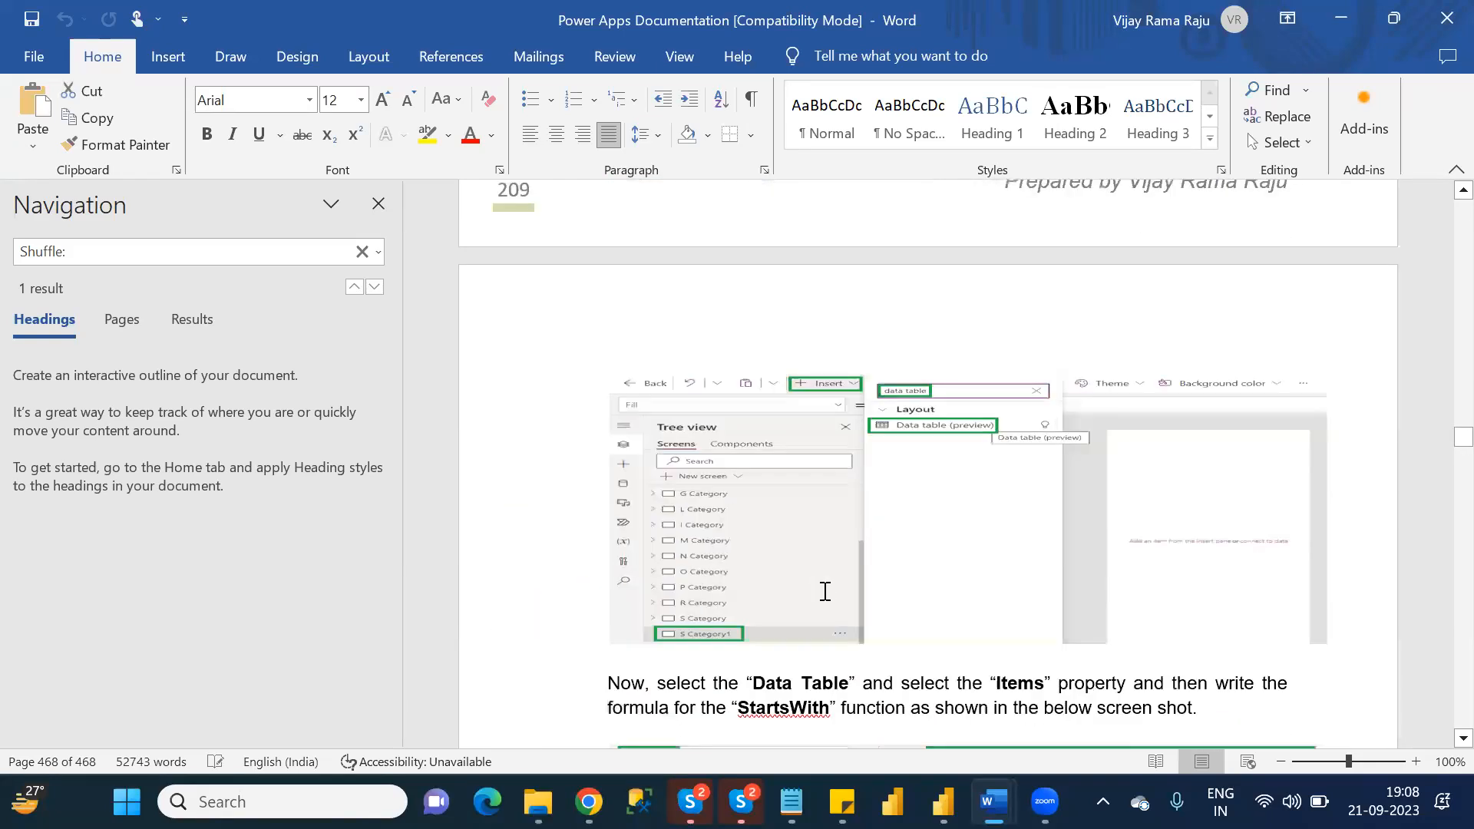
{"action": "key", "text": "shift+Down"}
{"action": "key", "text": "shift+Down"}
{"action": "key", "text": "shift+Down"}
{"action": "key", "text": "shift+Down"}
{"action": "key", "text": "shift+Down"}
{"action": "key", "text": "shift+Down"}
{"action": "key", "text": "shift+Down"}
{"action": "key", "text": "shift+Down"}
{"action": "key", "text": "shift+Down"}
{"action": "key", "text": "shift+Down"}
{"action": "key", "text": "shift+Down"}
{"action": "key", "text": "shift+Down"}
{"action": "key", "text": "shift+Down"}
{"action": "key", "text": "shift+Down"}
{"action": "key", "text": "shift+Down"}
{"action": "key", "text": "shift+Down"}
{"action": "key", "text": "shift+Down"}
{"action": "key", "text": "shift+Down"}
{"action": "key", "text": "shift+Down"}
{"action": "key", "text": "shift+Down"}
{"action": "key", "text": "shift+Down"}
{"action": "key", "text": "shift+Down"}
{"action": "key", "text": "shift+Down"}
{"action": "key", "text": "shift+Down"}
{"action": "key", "text": "shift+Down"}
{"action": "key", "text": "shift+Down"}
{"action": "key", "text": "shift+Down"}
{"action": "key", "text": "shift+Down"}
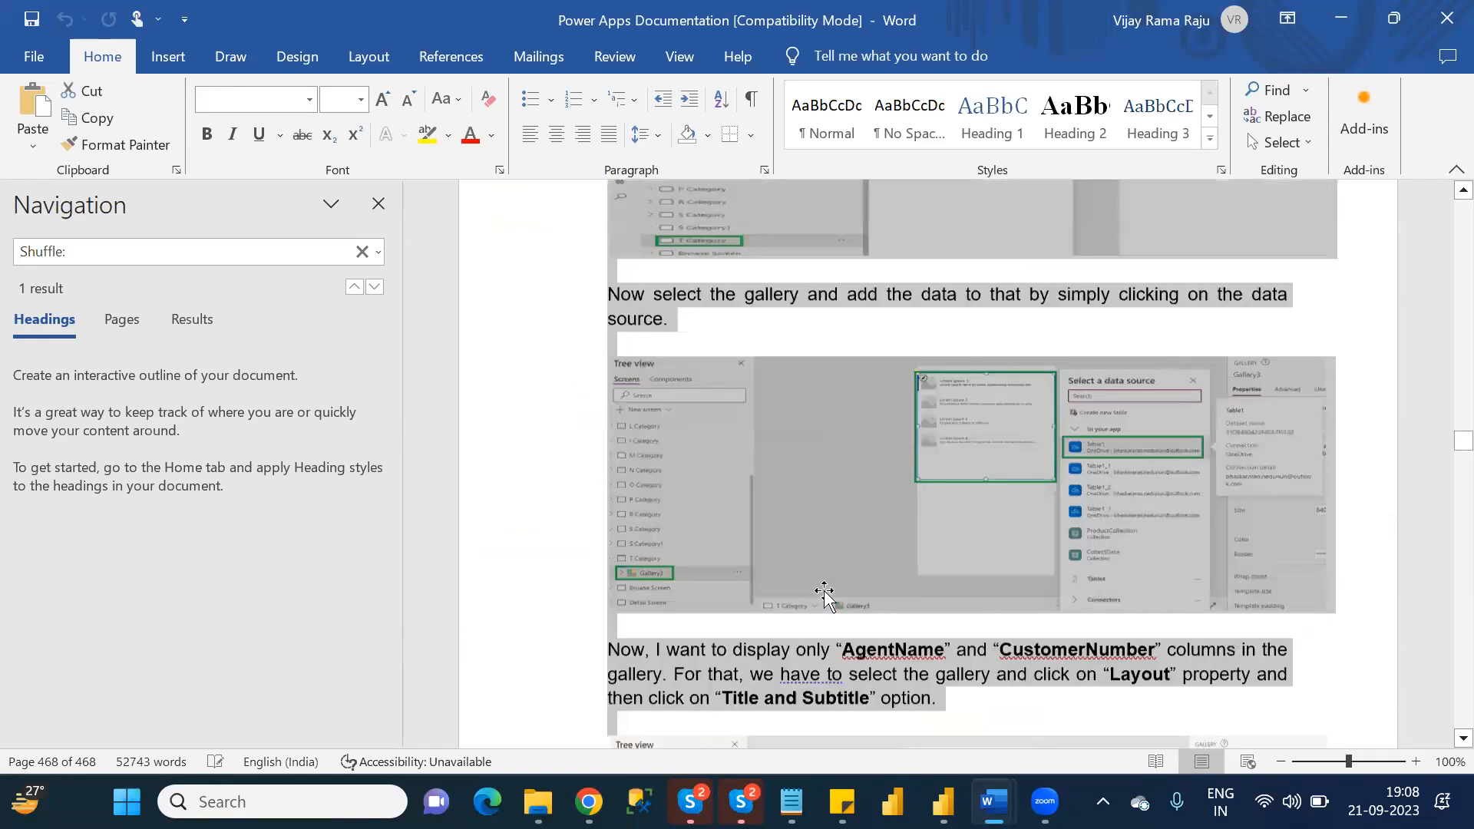
{"action": "key", "text": "shift+Down"}
{"action": "key", "text": "shift+Down"}
{"action": "key", "text": "shift+Down"}
{"action": "key", "text": "shift+Down"}
{"action": "key", "text": "shift+Down"}
{"action": "key", "text": "shift+Down"}
{"action": "key", "text": "shift+Down"}
{"action": "key", "text": "shift+Down"}
{"action": "key", "text": "shift+Down"}
{"action": "key", "text": "shift+Down"}
{"action": "key", "text": "shift+Down"}
{"action": "key", "text": "shift+Down"}
{"action": "key", "text": "shift+Down"}
{"action": "key", "text": "shift+Down"}
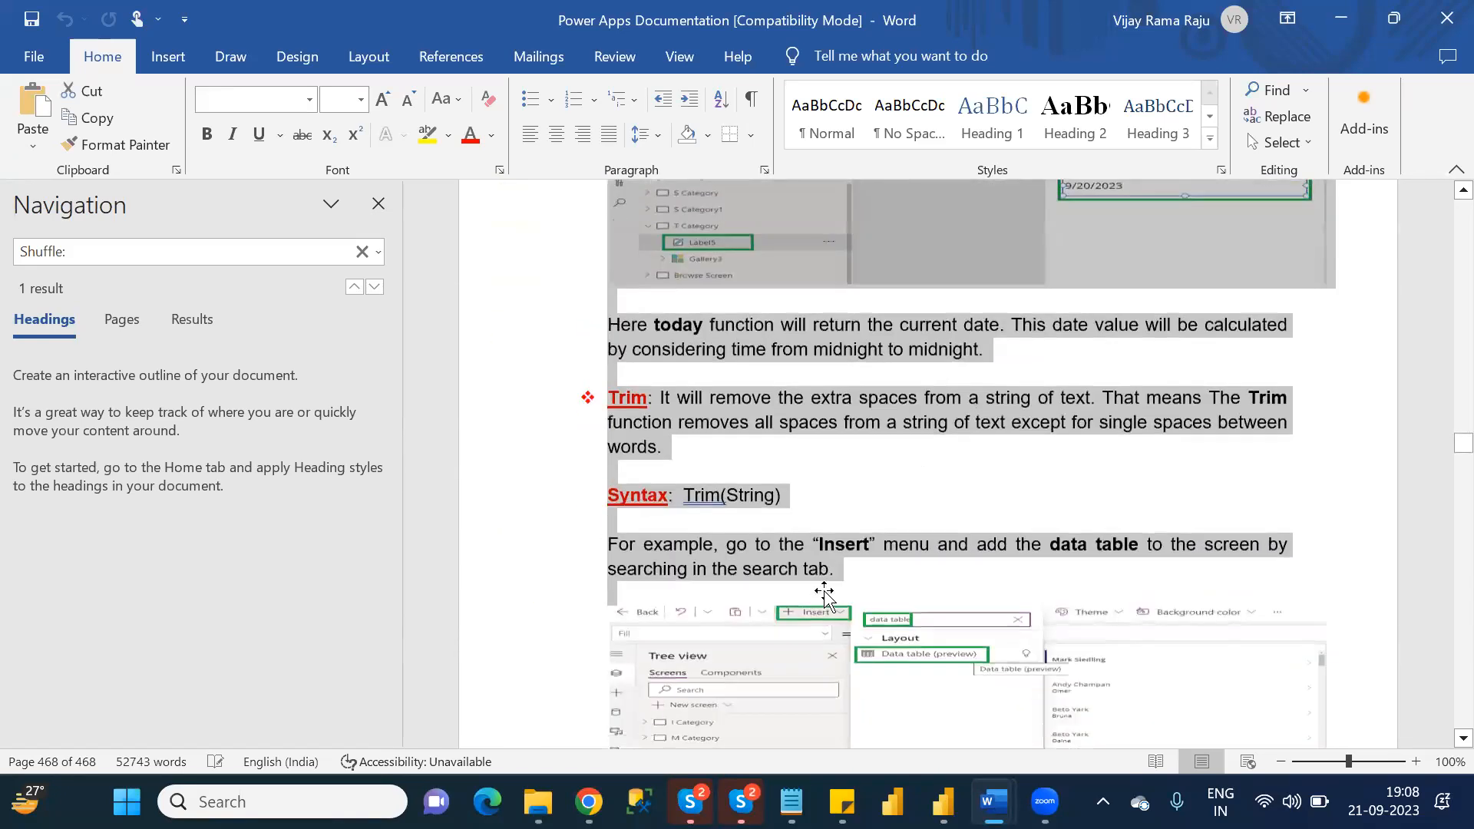
{"action": "key", "text": "shift+Down"}
{"action": "key", "text": "shift+Down"}
{"action": "key", "text": "shift+Down"}
{"action": "key", "text": "shift+Down"}
{"action": "key", "text": "shift+Down"}
{"action": "key", "text": "shift+Down"}
{"action": "key", "text": "shift+Down"}
{"action": "key", "text": "shift+Down"}
{"action": "key", "text": "shift+Down"}
{"action": "key", "text": "shift+Down"}
{"action": "key", "text": "shift+Down"}
{"action": "key", "text": "shift+Down"}
{"action": "key", "text": "shift+Down"}
{"action": "key", "text": "shift+Down"}
{"action": "key", "text": "shift+Down"}
{"action": "key", "text": "shift+Down"}
{"action": "key", "text": "shift+Down"}
{"action": "key", "text": "shift+Down"}
{"action": "key", "text": "shift+Down"}
{"action": "key", "text": "shift+Down"}
{"action": "key", "text": "shift+Down"}
{"action": "key", "text": "shift+Down"}
{"action": "key", "text": "shift+Down"}
{"action": "key", "text": "shift+Down"}
{"action": "key", "text": "shift+Down"}
{"action": "key", "text": "shift+Down"}
{"action": "key", "text": "shift+Down"}
{"action": "key", "text": "shift+Down"}
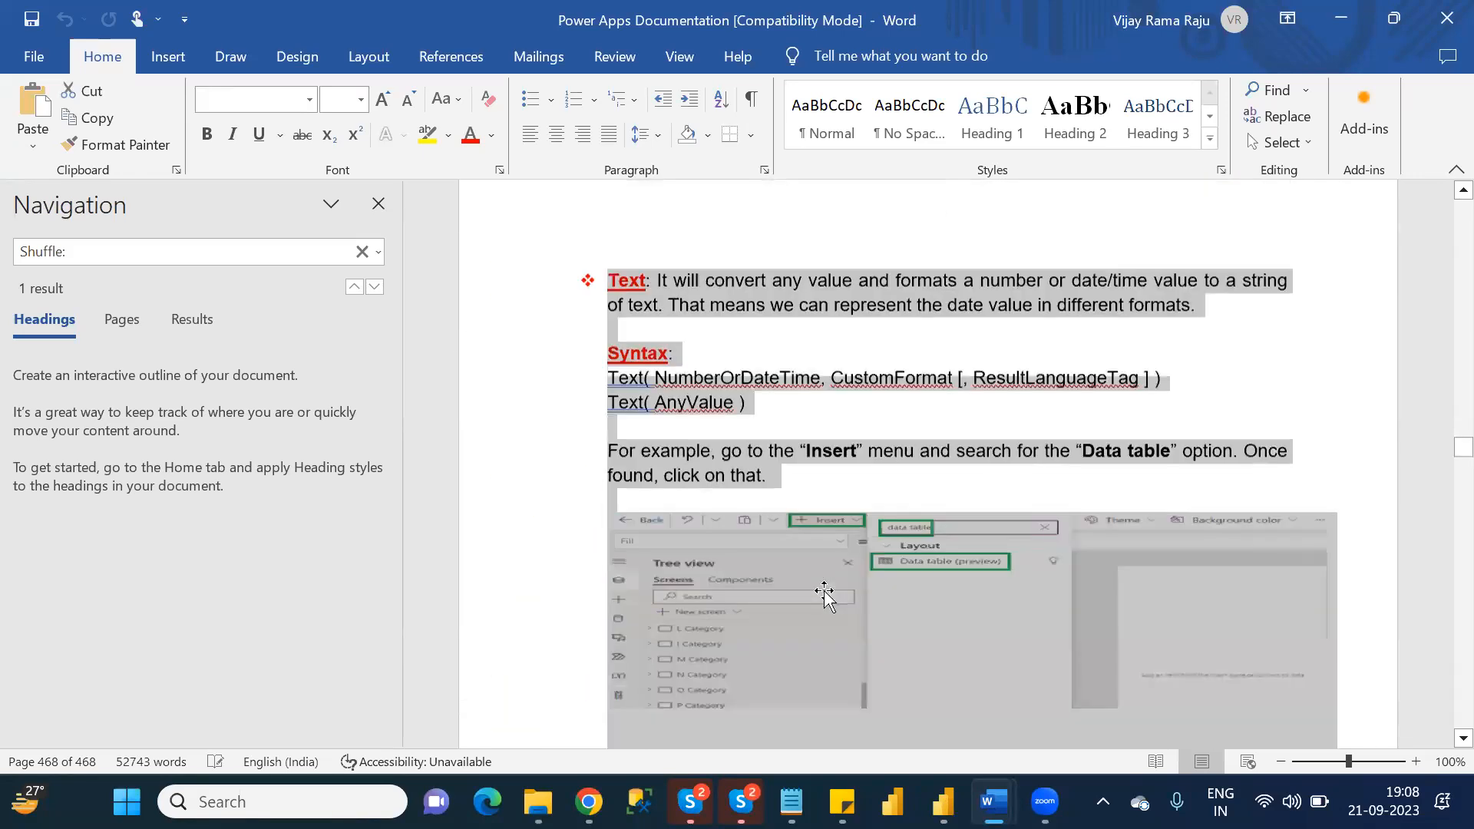
{"action": "key", "text": "shift+Down"}
{"action": "key", "text": "shift+Down"}
{"action": "key", "text": "shift+Down"}
{"action": "key", "text": "shift+Down"}
{"action": "key", "text": "shift+Down"}
{"action": "key", "text": "shift+Down"}
{"action": "key", "text": "shift+Down"}
{"action": "key", "text": "shift+Down"}
{"action": "key", "text": "shift+Down"}
{"action": "key", "text": "shift+Down"}
{"action": "key", "text": "shift+Down"}
{"action": "key", "text": "shift+Down"}
{"action": "key", "text": "shift+Down"}
{"action": "key", "text": "shift+Down"}
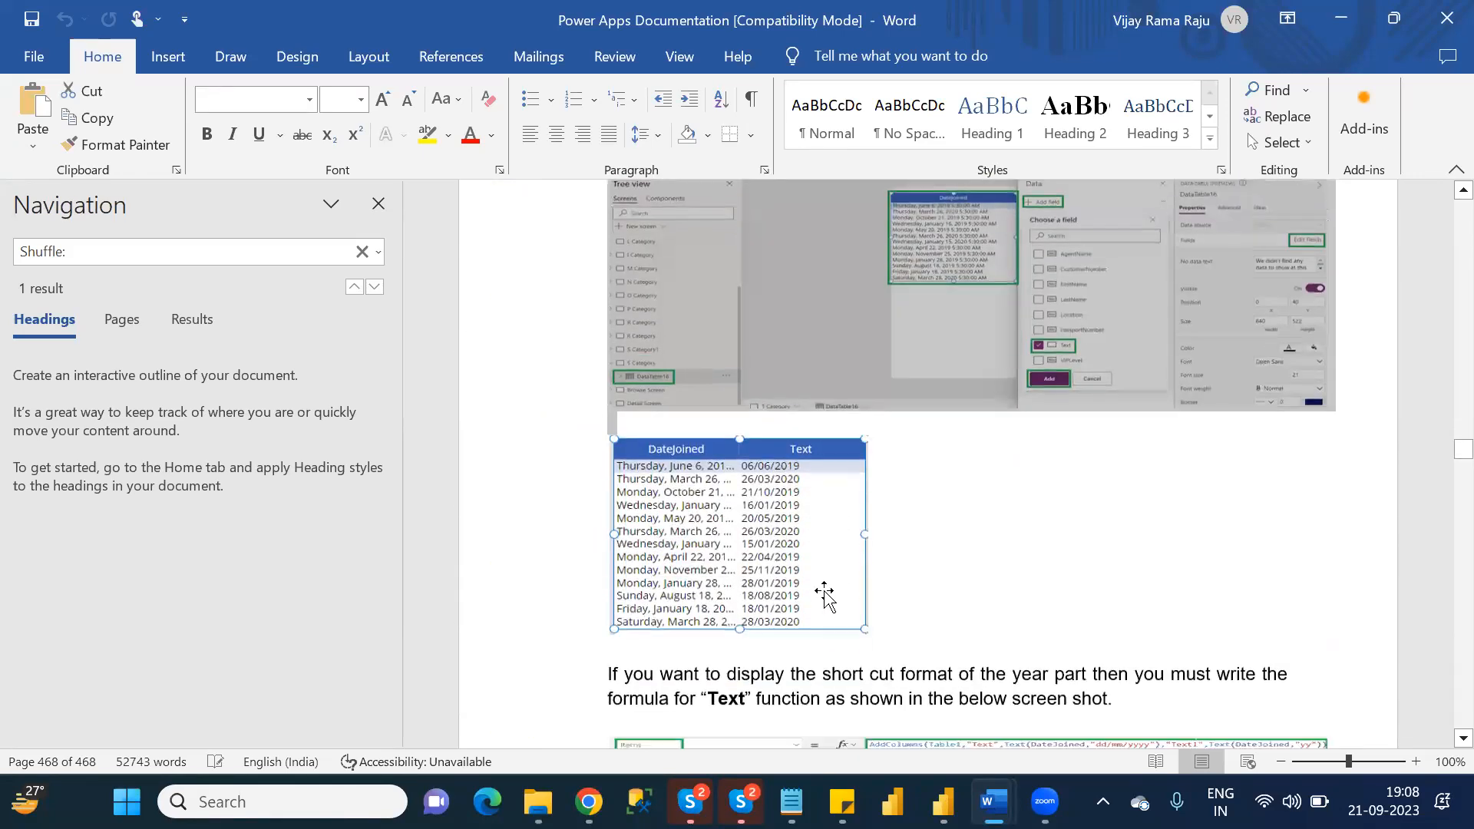
{"action": "key", "text": "shift+Down"}
{"action": "key", "text": "shift+Down"}
{"action": "key", "text": "shift+Down"}
{"action": "key", "text": "shift+Down"}
{"action": "key", "text": "shift+Down"}
{"action": "key", "text": "shift+Down"}
{"action": "key", "text": "shift+Down"}
{"action": "key", "text": "shift+Down"}
{"action": "key", "text": "shift+Down"}
{"action": "key", "text": "shift+Down"}
{"action": "key", "text": "shift+Down"}
{"action": "key", "text": "shift+Down"}
{"action": "key", "text": "shift+Down"}
{"action": "key", "text": "shift+Down"}
{"action": "key", "text": "shift+Down"}
{"action": "key", "text": "shift+Down"}
{"action": "key", "text": "shift+Down"}
{"action": "key", "text": "shift+Down"}
{"action": "key", "text": "shift+Down"}
{"action": "key", "text": "shift+Down"}
{"action": "key", "text": "shift+Down"}
{"action": "key", "text": "shift+Down"}
{"action": "key", "text": "shift+Down"}
{"action": "key", "text": "shift+Down"}
{"action": "key", "text": "shift+Down"}
{"action": "key", "text": "shift+Down"}
{"action": "key", "text": "shift+Down"}
{"action": "key", "text": "shift+Down"}
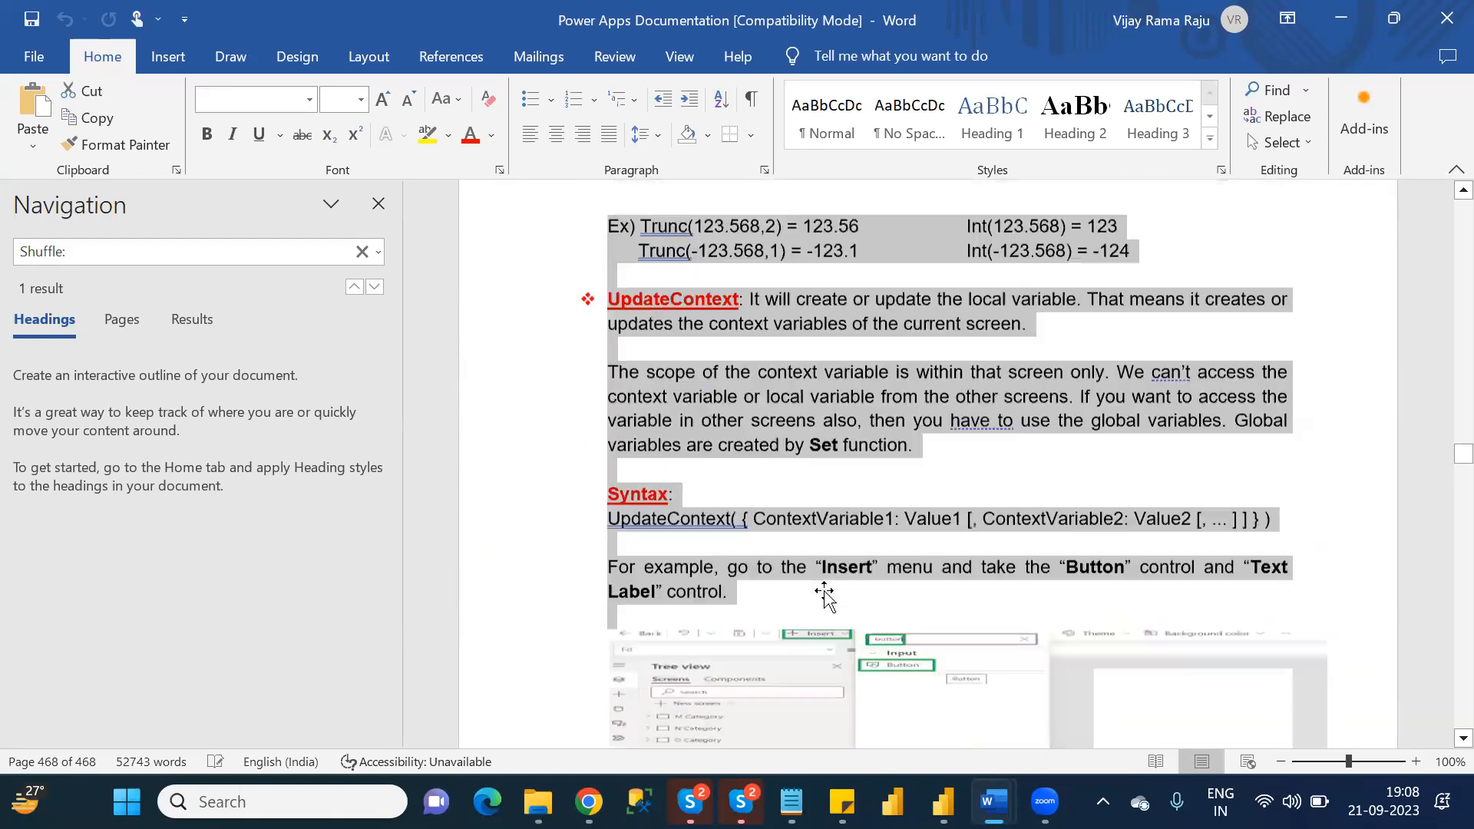
{"action": "key", "text": "shift+Down"}
{"action": "key", "text": "shift+Down"}
{"action": "key", "text": "shift+Down"}
{"action": "key", "text": "shift+Down"}
{"action": "key", "text": "shift+Down"}
{"action": "key", "text": "shift+Down"}
{"action": "key", "text": "shift+Down"}
{"action": "key", "text": "shift+Down"}
{"action": "key", "text": "shift+Down"}
{"action": "key", "text": "shift+Down"}
{"action": "key", "text": "shift+Down"}
{"action": "key", "text": "shift+Down"}
{"action": "key", "text": "shift+Down"}
{"action": "key", "text": "shift+Down"}
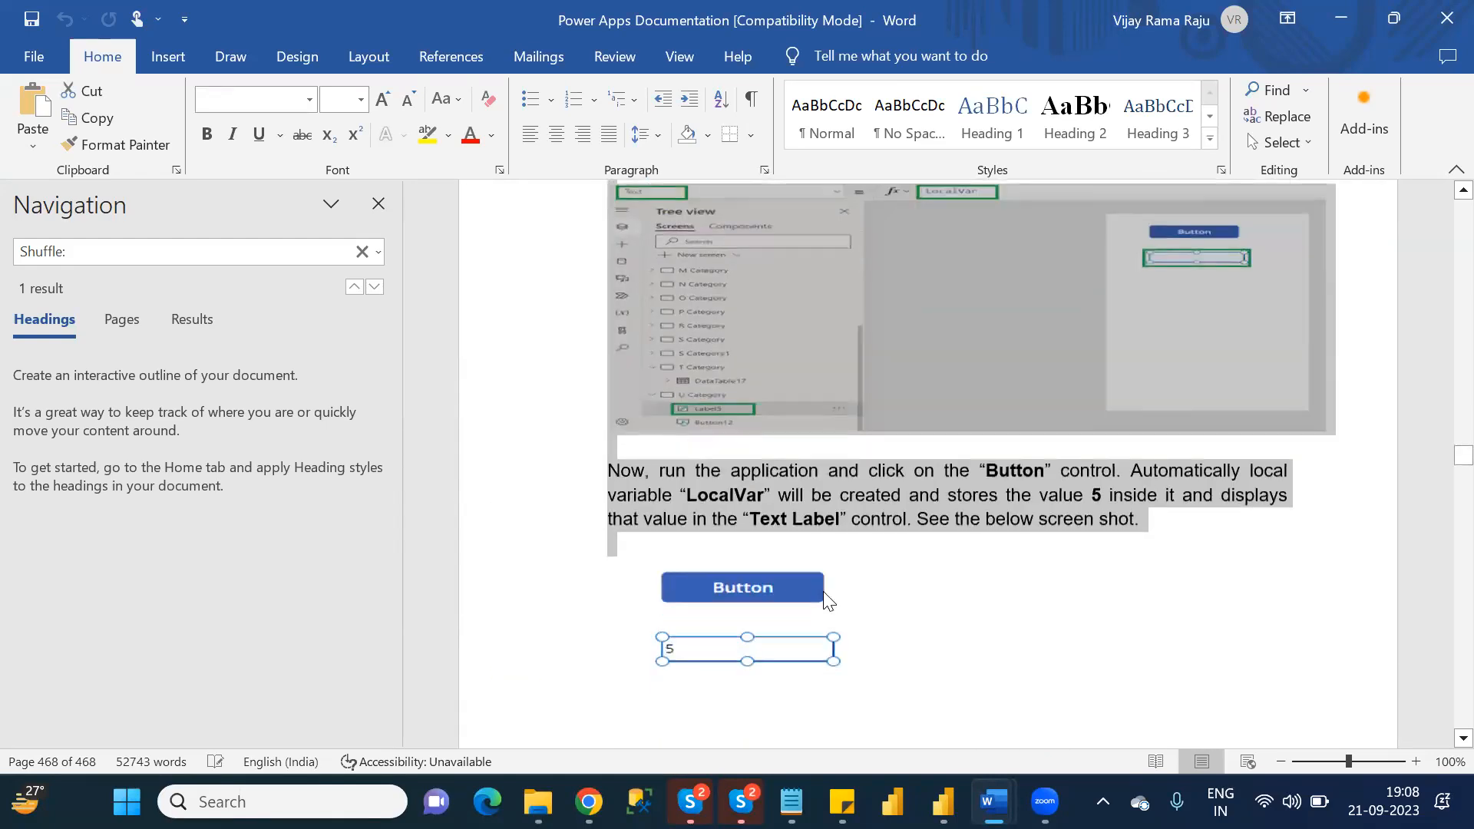
{"action": "key", "text": "shift+Down"}
{"action": "key", "text": "shift+Down"}
{"action": "key", "text": "shift+Down"}
{"action": "key", "text": "shift+Down"}
{"action": "key", "text": "shift+Down"}
{"action": "key", "text": "shift+Down"}
{"action": "key", "text": "shift+Down"}
{"action": "key", "text": "shift+Down"}
{"action": "key", "text": "shift+Down"}
{"action": "key", "text": "shift+Down"}
{"action": "key", "text": "shift+Down"}
{"action": "key", "text": "shift+Down"}
{"action": "key", "text": "shift+Down"}
{"action": "key", "text": "shift+Down"}
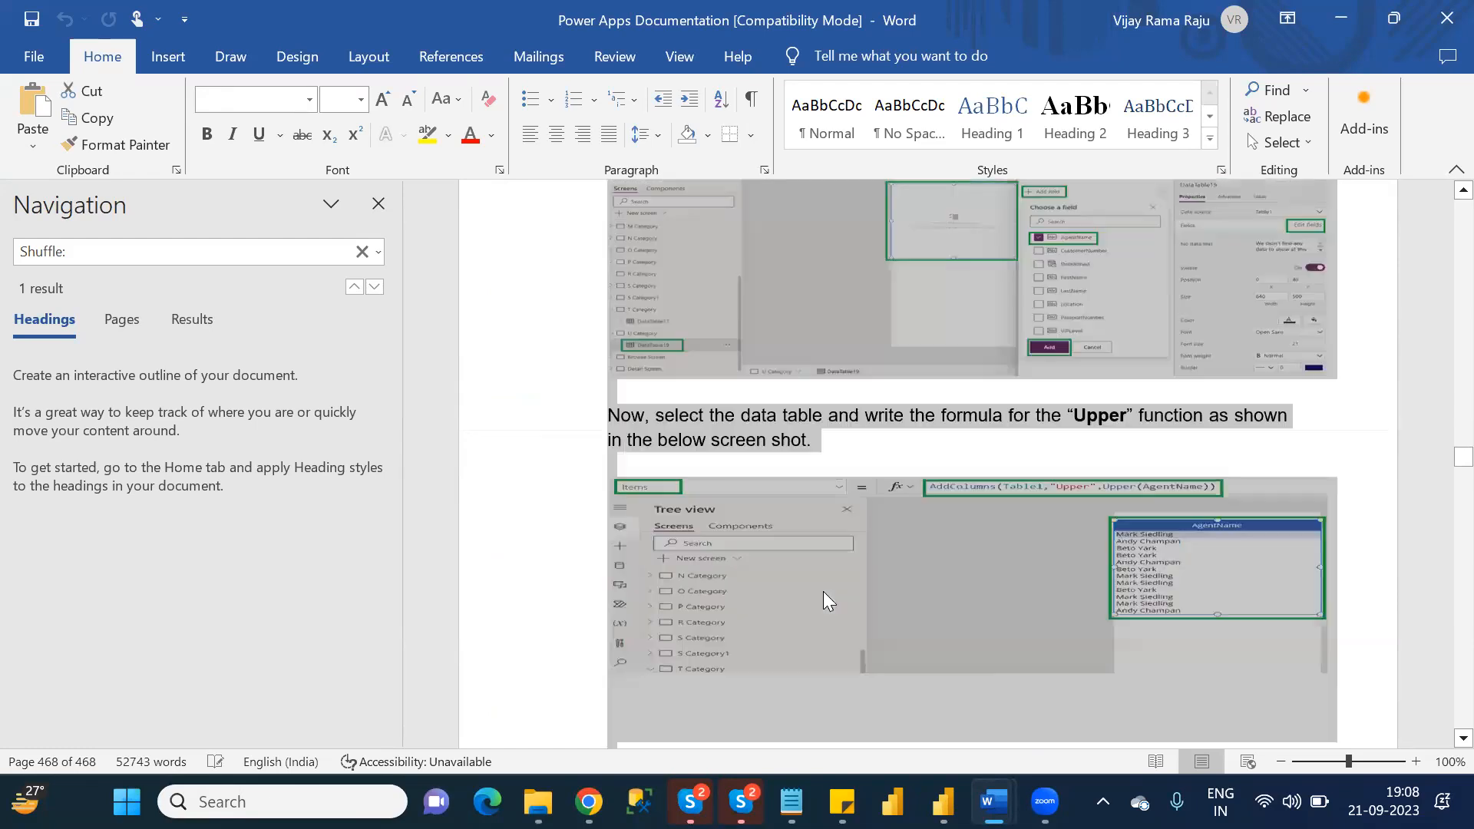
{"action": "key", "text": "shift+Down"}
{"action": "key", "text": "shift+Down"}
{"action": "key", "text": "shift+Down"}
{"action": "key", "text": "shift+Down"}
{"action": "key", "text": "shift+Down"}
{"action": "key", "text": "shift+Down"}
{"action": "key", "text": "shift+Down"}
{"action": "key", "text": "shift+Down"}
{"action": "key", "text": "shift+Down"}
{"action": "key", "text": "shift+Down"}
{"action": "key", "text": "shift+Down"}
{"action": "key", "text": "shift+Down"}
{"action": "key", "text": "shift+Down"}
{"action": "key", "text": "shift+Down"}
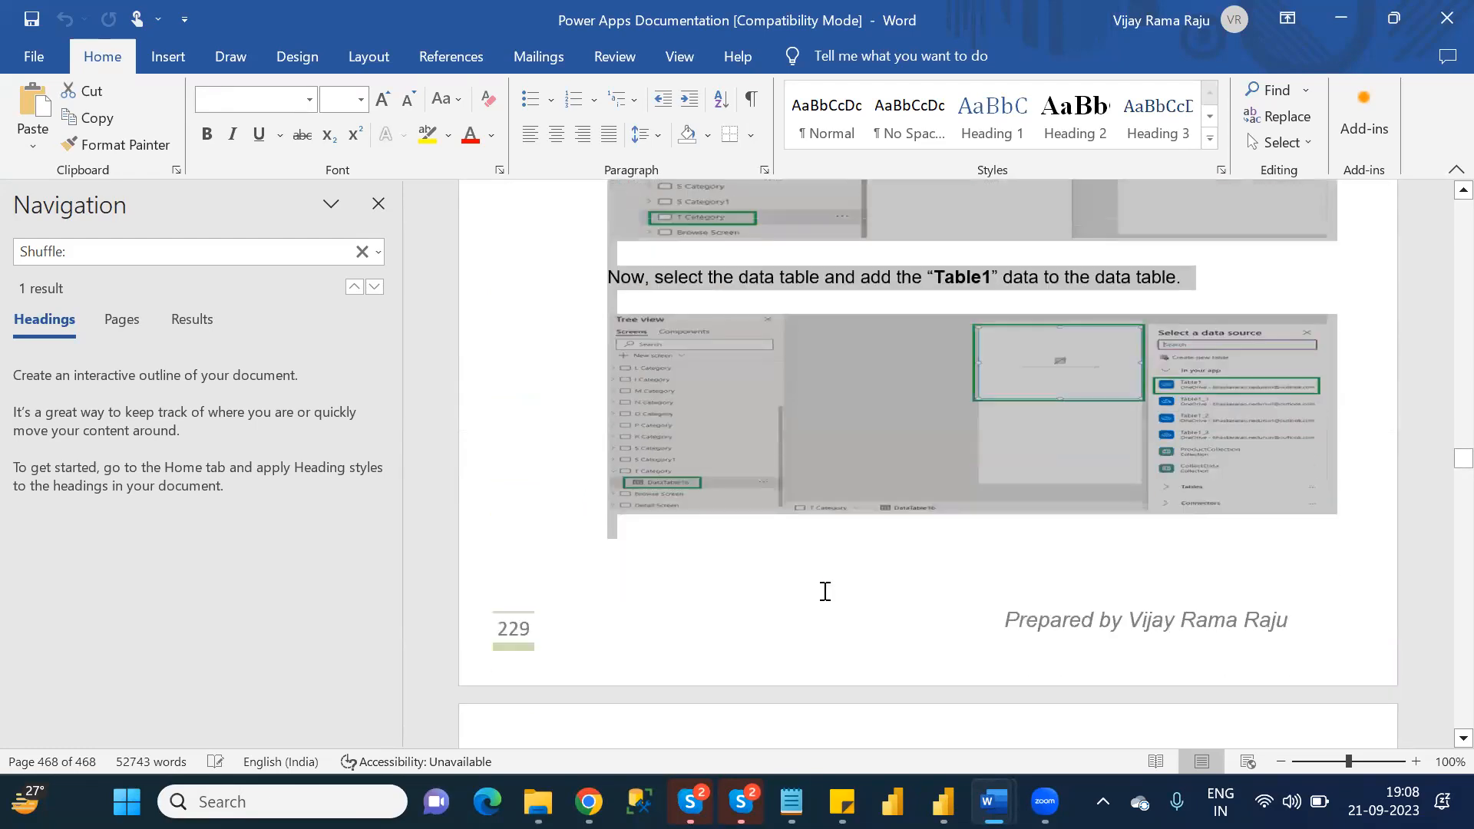
{"action": "key", "text": "shift+Down"}
{"action": "key", "text": "shift+Down"}
{"action": "key", "text": "shift+Down"}
{"action": "key", "text": "shift+Down"}
{"action": "key", "text": "shift+Down"}
{"action": "key", "text": "shift+Down"}
{"action": "key", "text": "shift+Down"}
{"action": "key", "text": "shift+Down"}
{"action": "key", "text": "shift+Down"}
{"action": "key", "text": "shift+Down"}
{"action": "key", "text": "shift+Down"}
{"action": "key", "text": "shift+Down"}
{"action": "key", "text": "shift+Down"}
{"action": "key", "text": "shift+Down"}
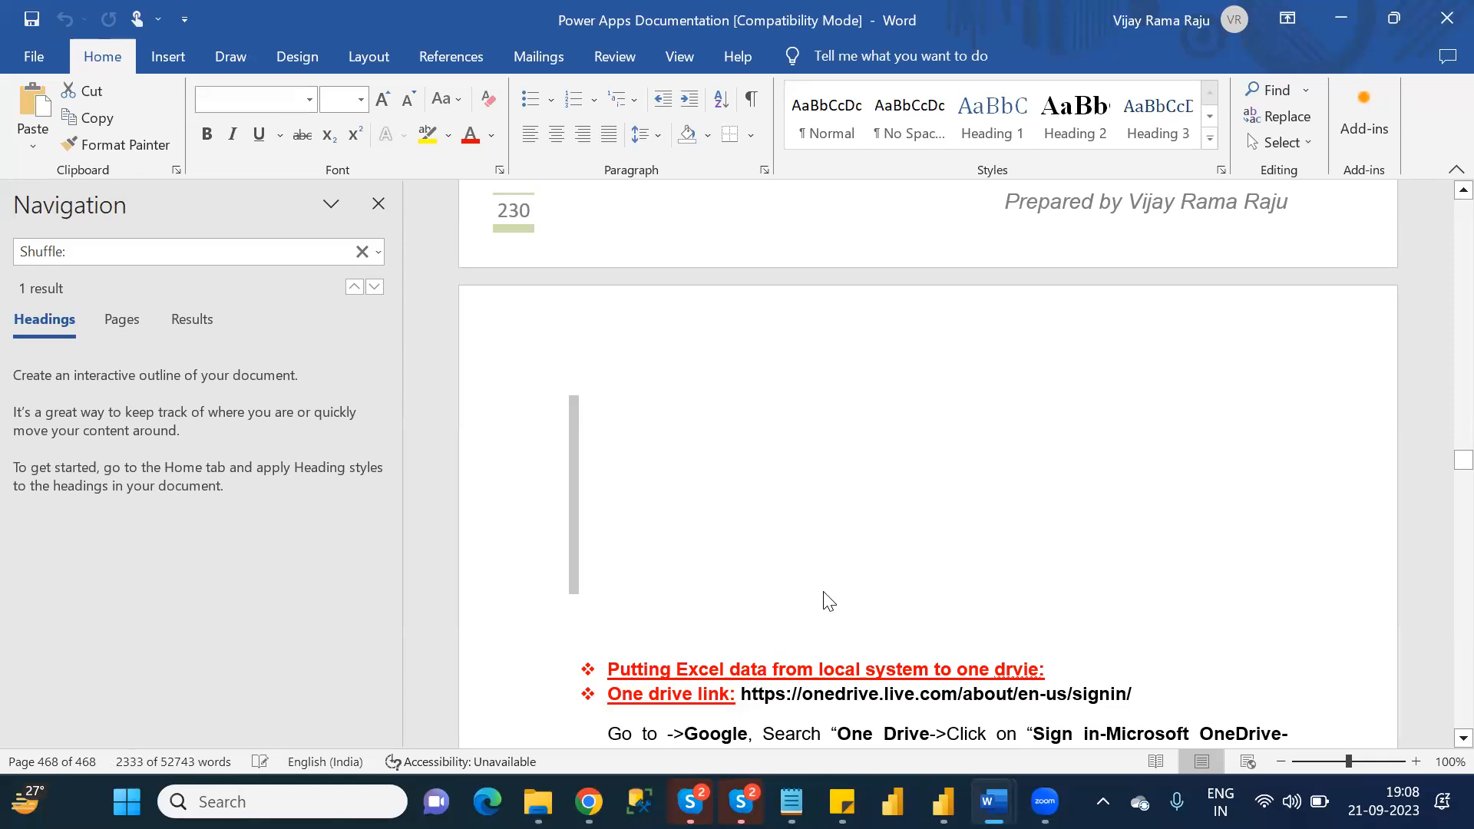
{"action": "scroll", "coordinate": [823, 591], "scroll_direction": "up", "scroll_amount": 9}
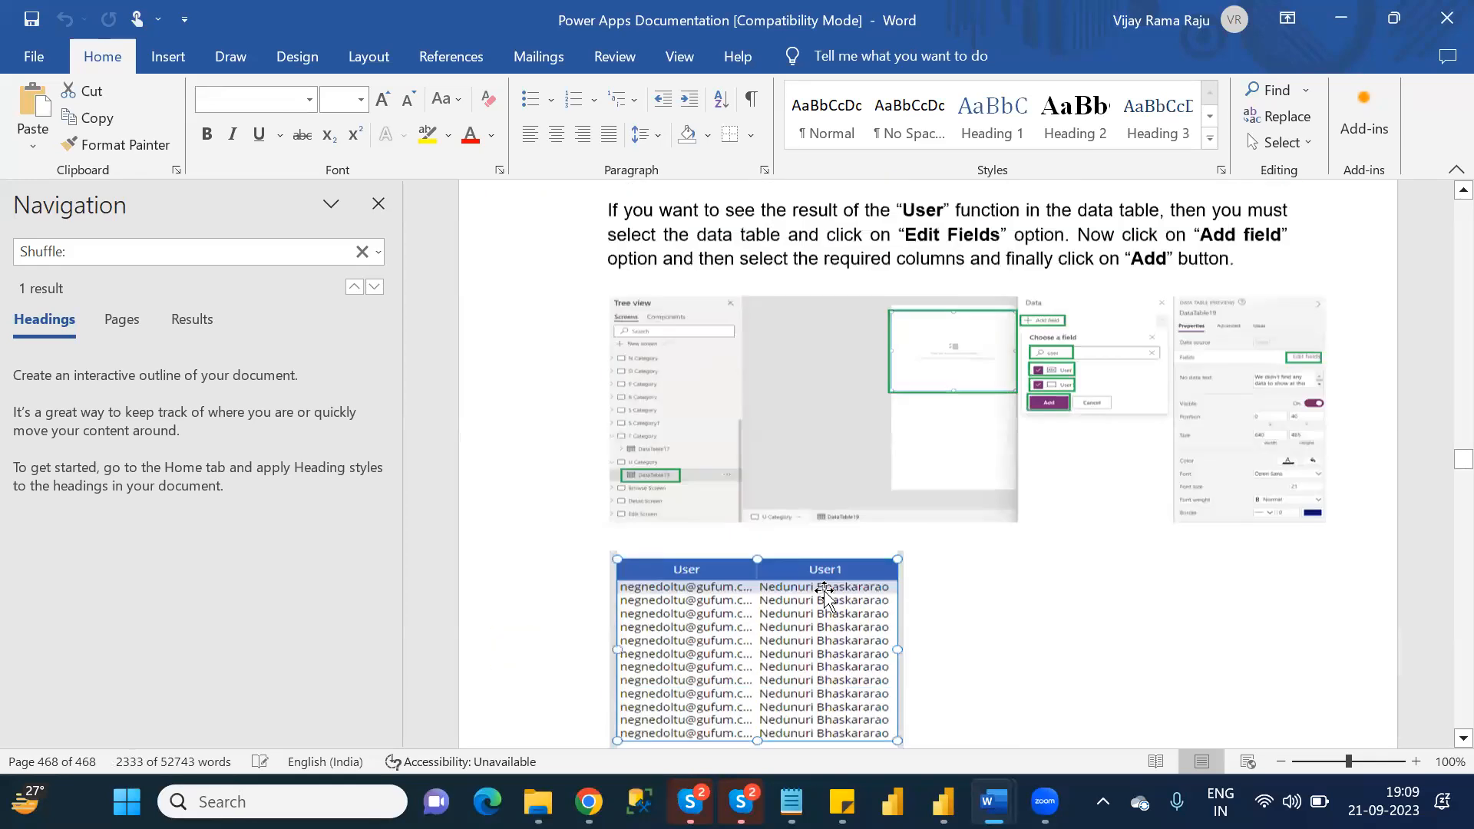
{"action": "scroll", "coordinate": [824, 593], "scroll_direction": "down", "scroll_amount": 1}
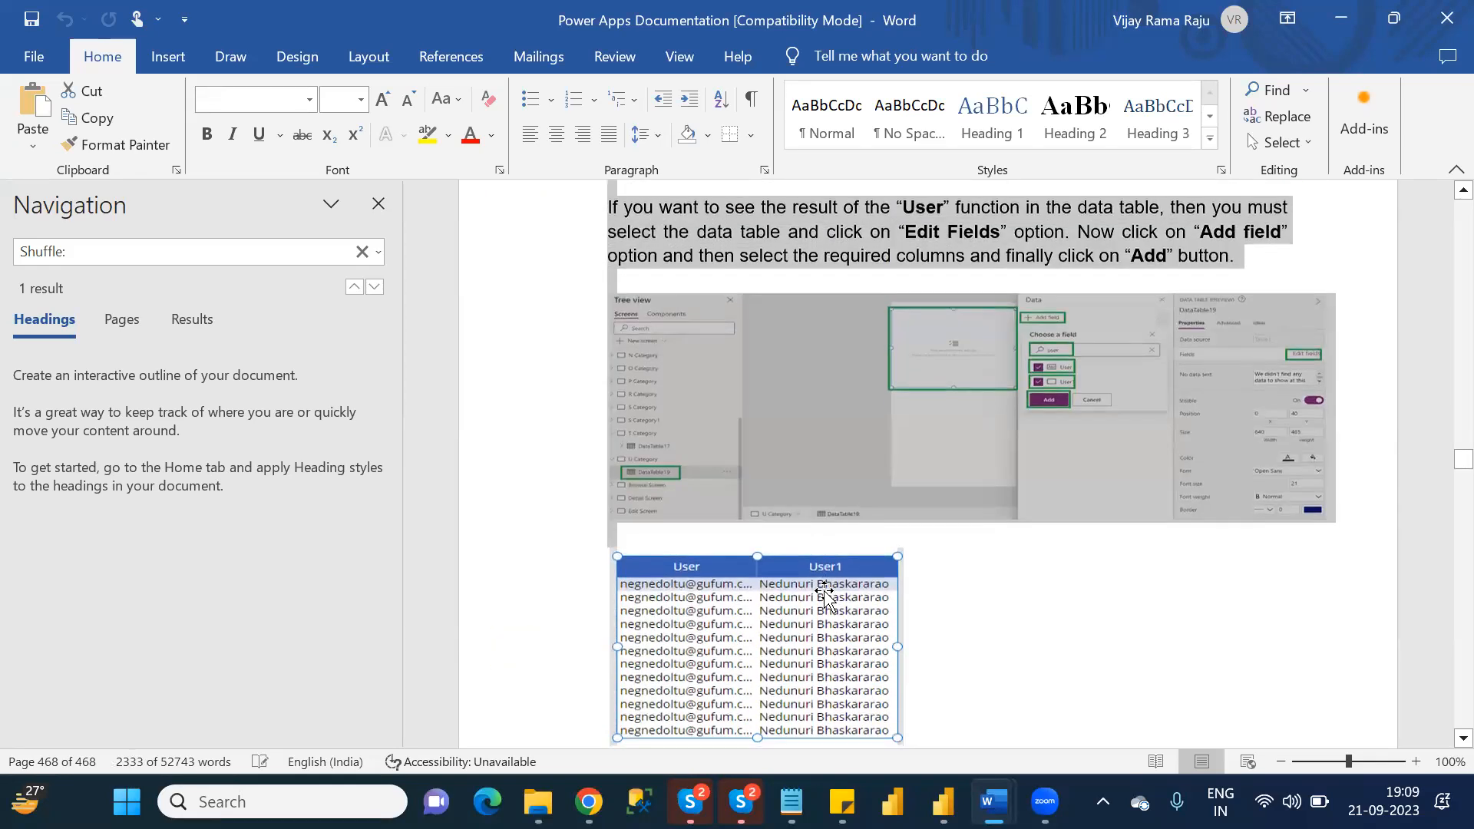
{"action": "scroll", "coordinate": [825, 595], "scroll_direction": "down", "scroll_amount": 1}
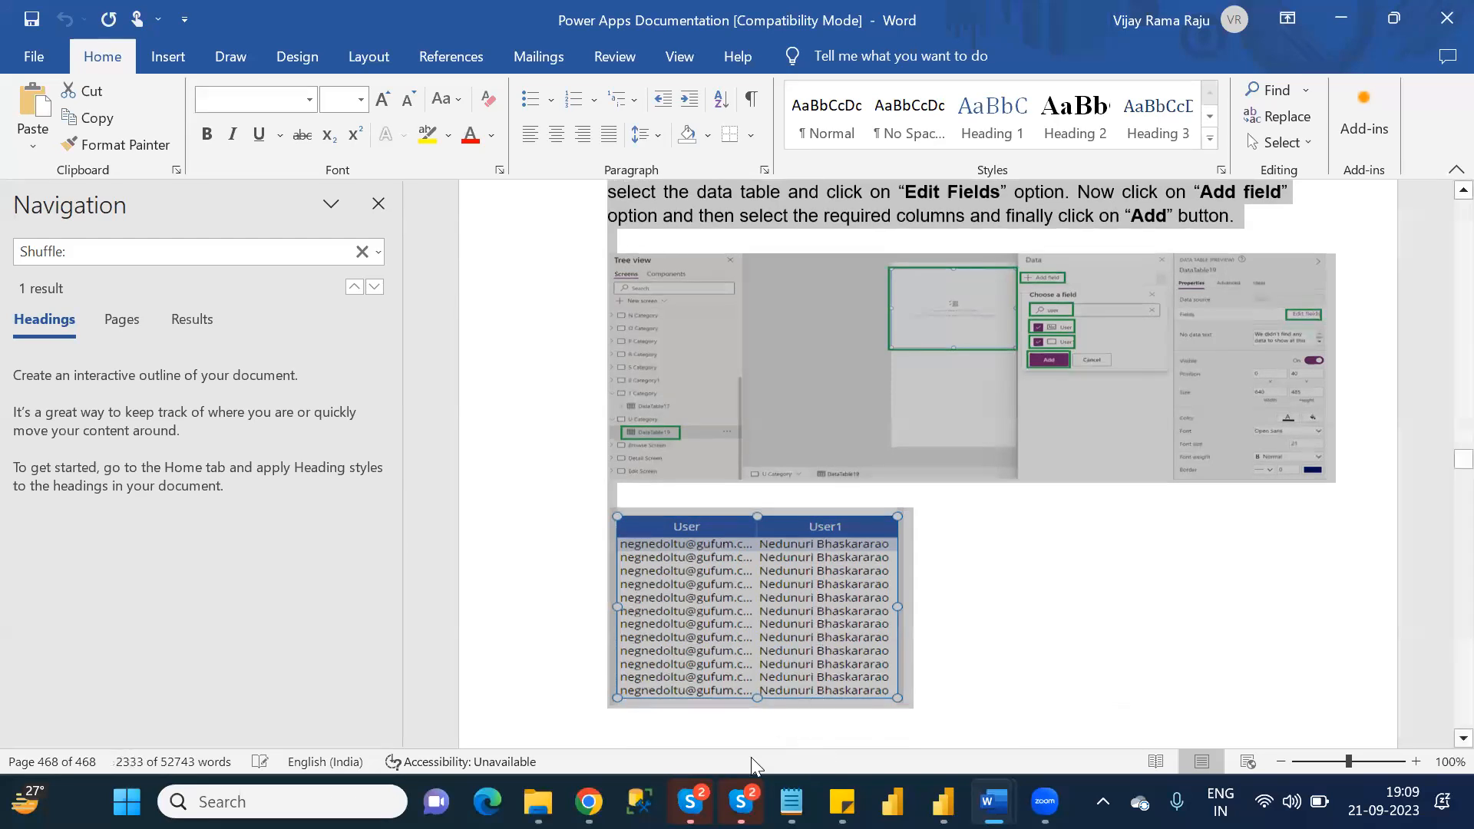
Switch to the empty Power Apps_Batch1 Word document, paste the copied function sections into it, and save the document.
{"action": "mouse_move", "coordinate": [994, 798]}
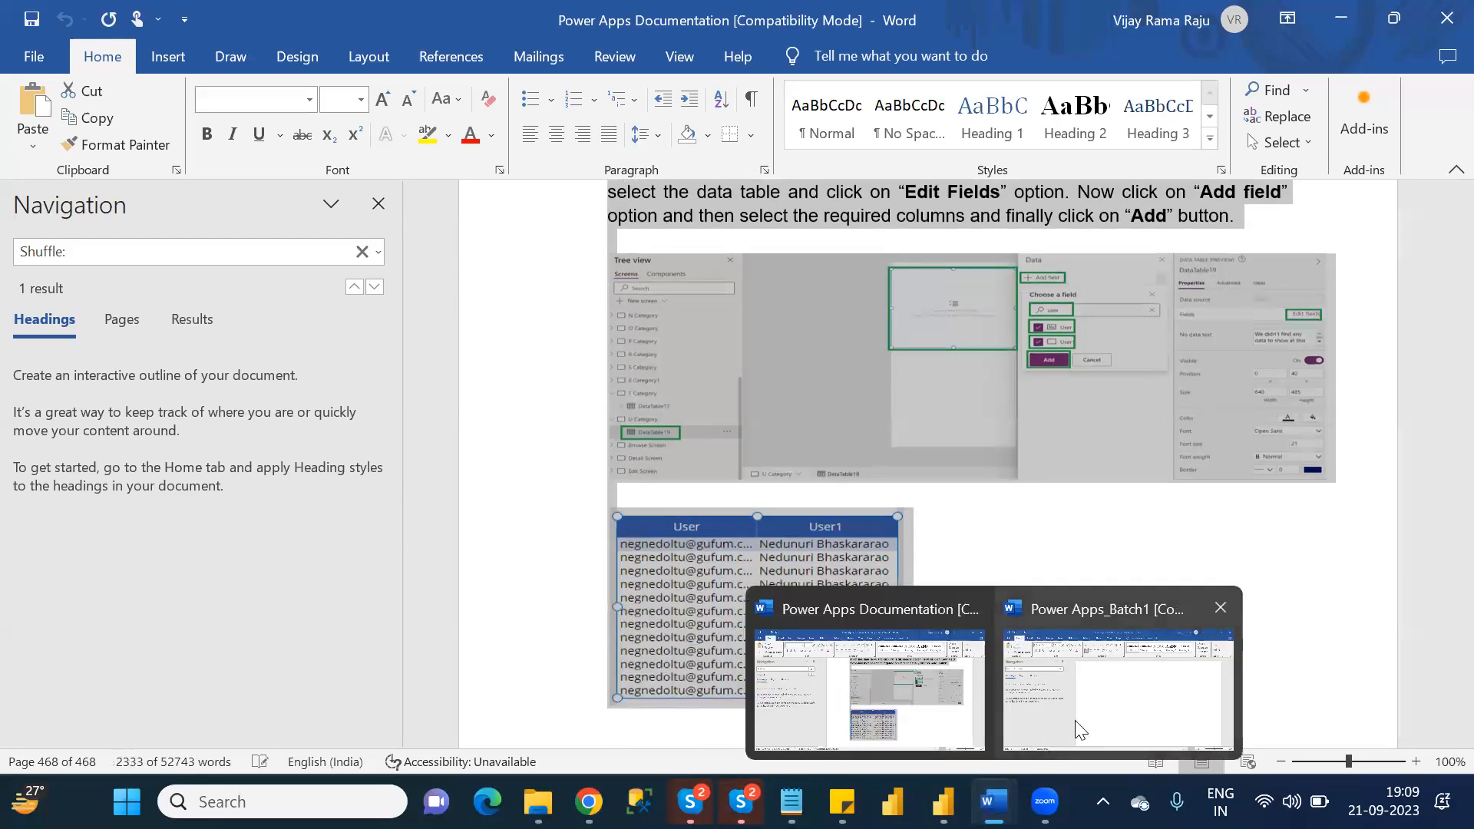
{"action": "left_click", "coordinate": [1103, 721]}
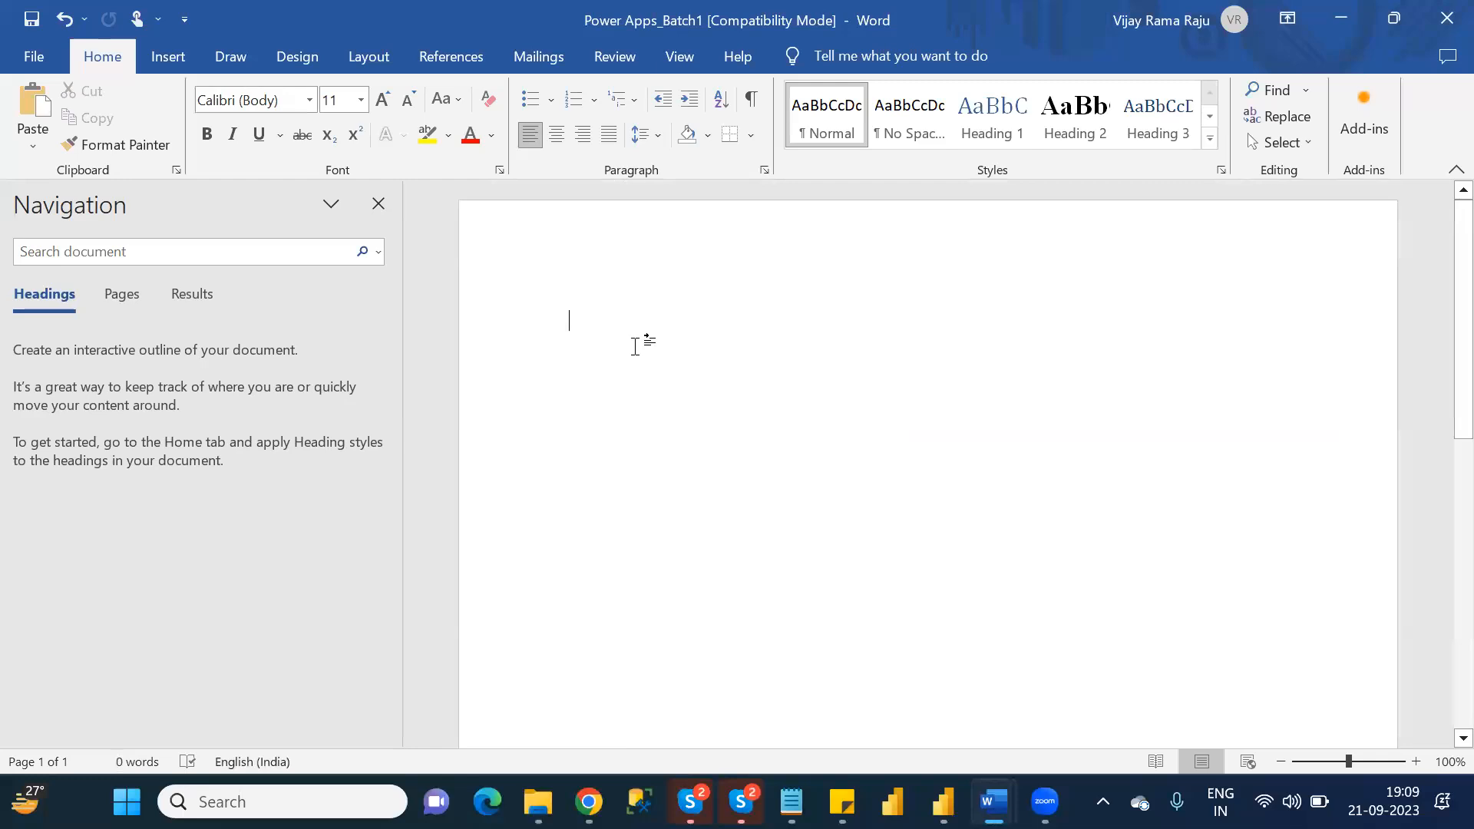
{"action": "key", "text": "ctrl+a"}
{"action": "key", "text": "ctrl+v"}
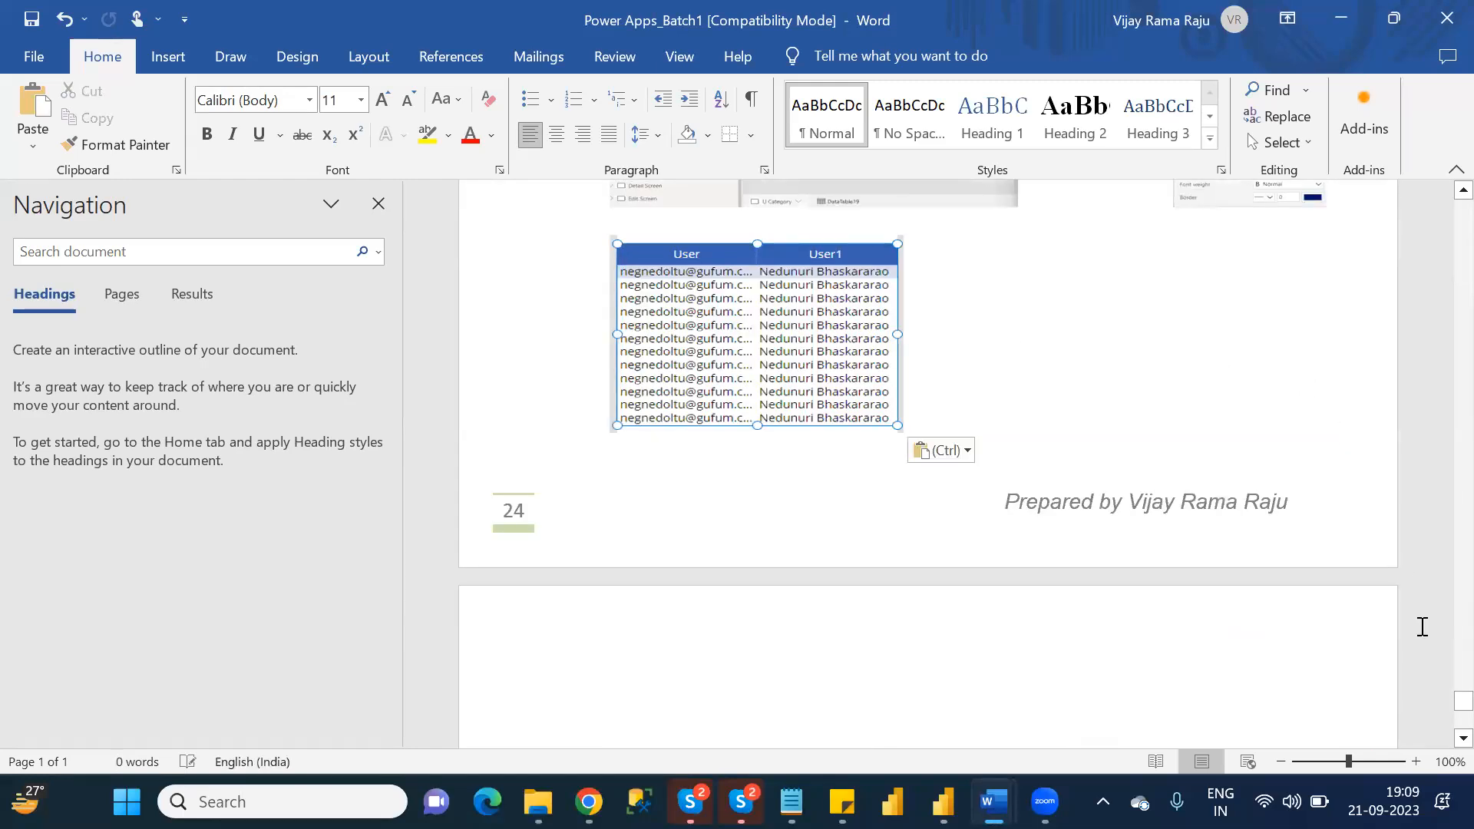
{"action": "left_click_drag", "start_coordinate": [1463, 700], "coordinate": [1445, 176]}
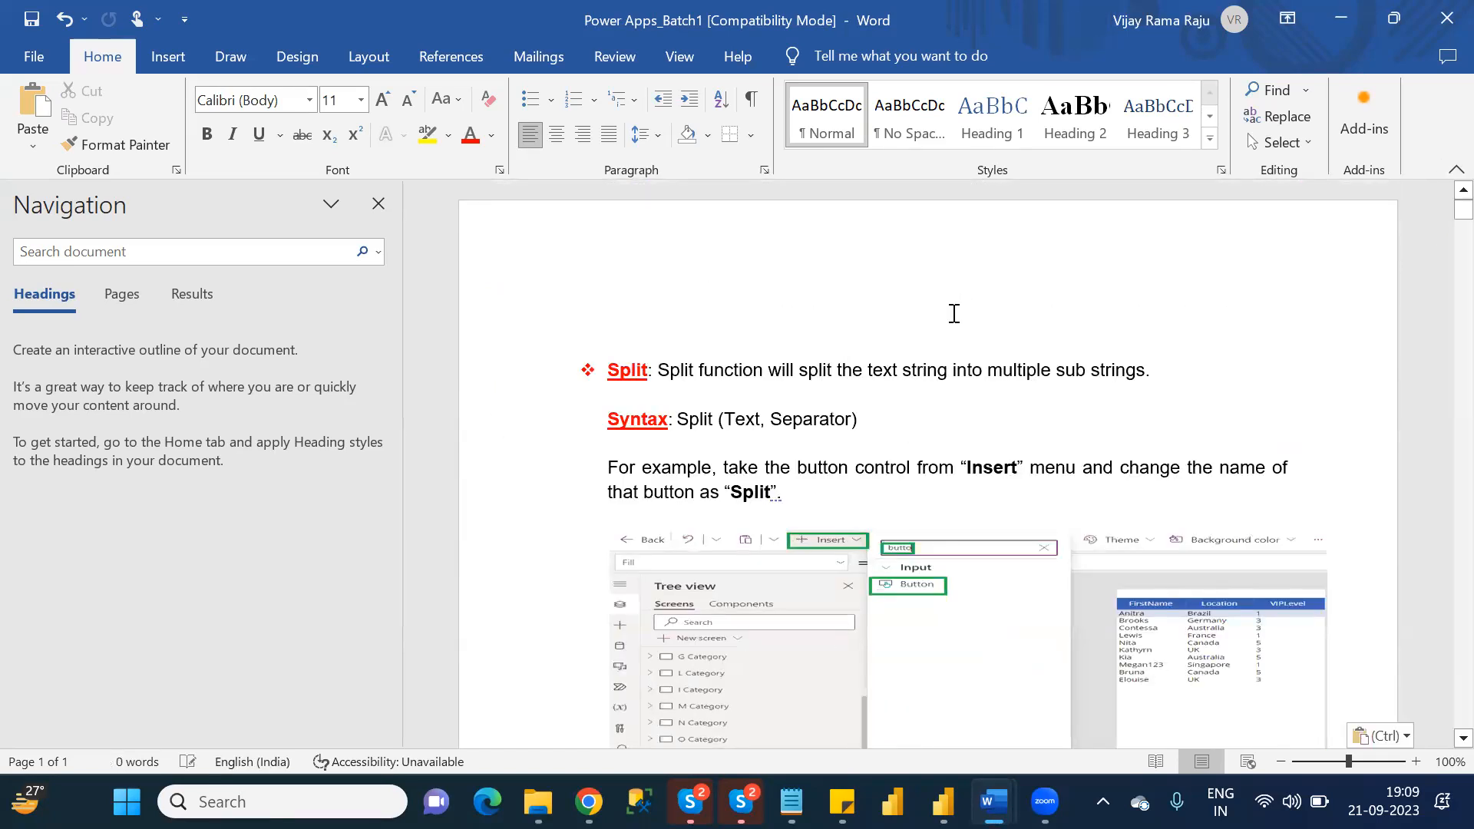
{"action": "left_click", "coordinate": [953, 315]}
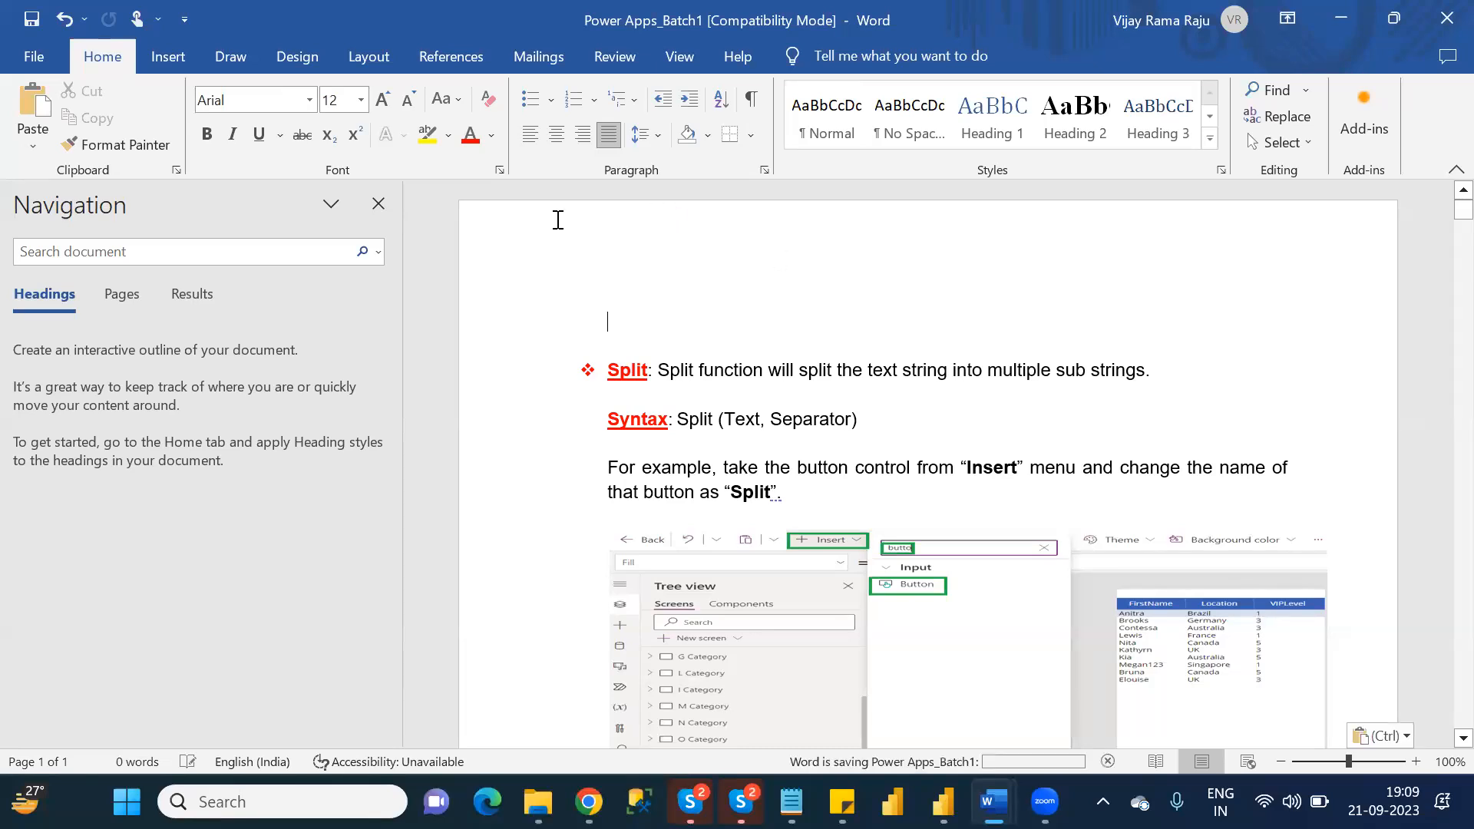
Start exporting the Power Apps_Batch1 document as a PDF.
{"action": "left_click", "coordinate": [37, 55]}
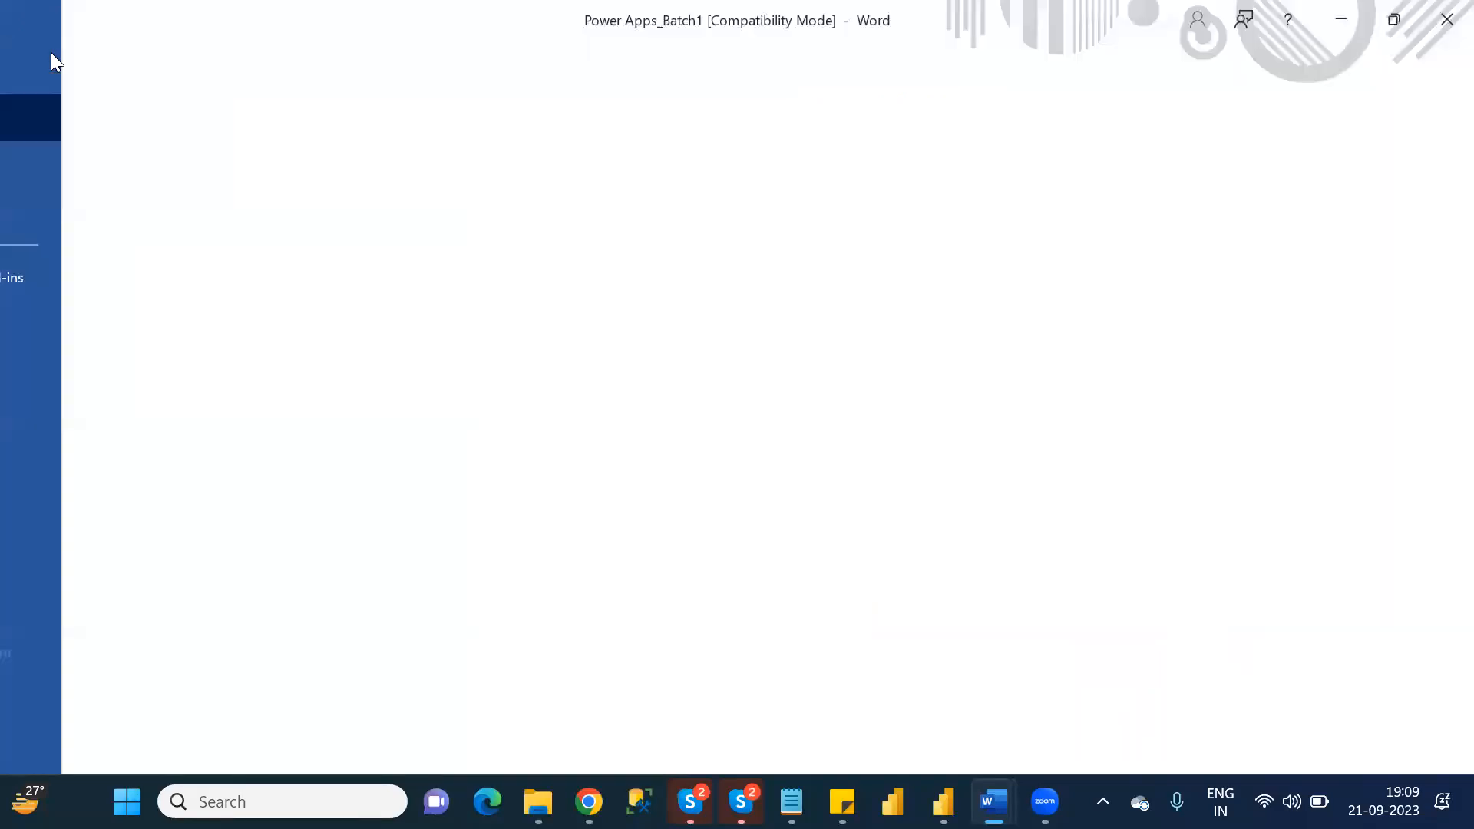
{"action": "left_click", "coordinate": [76, 605]}
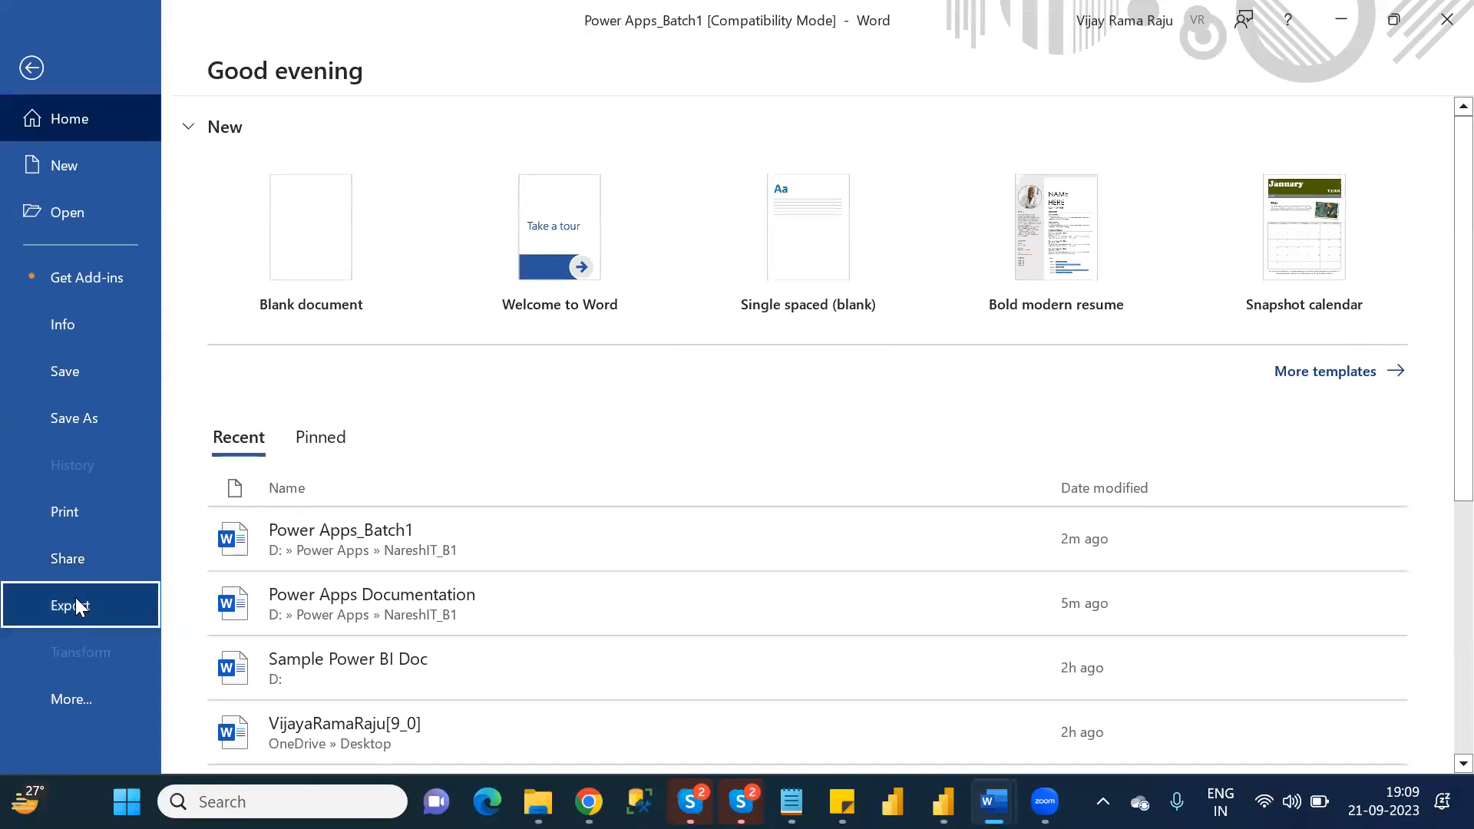
{"action": "left_click", "coordinate": [662, 338]}
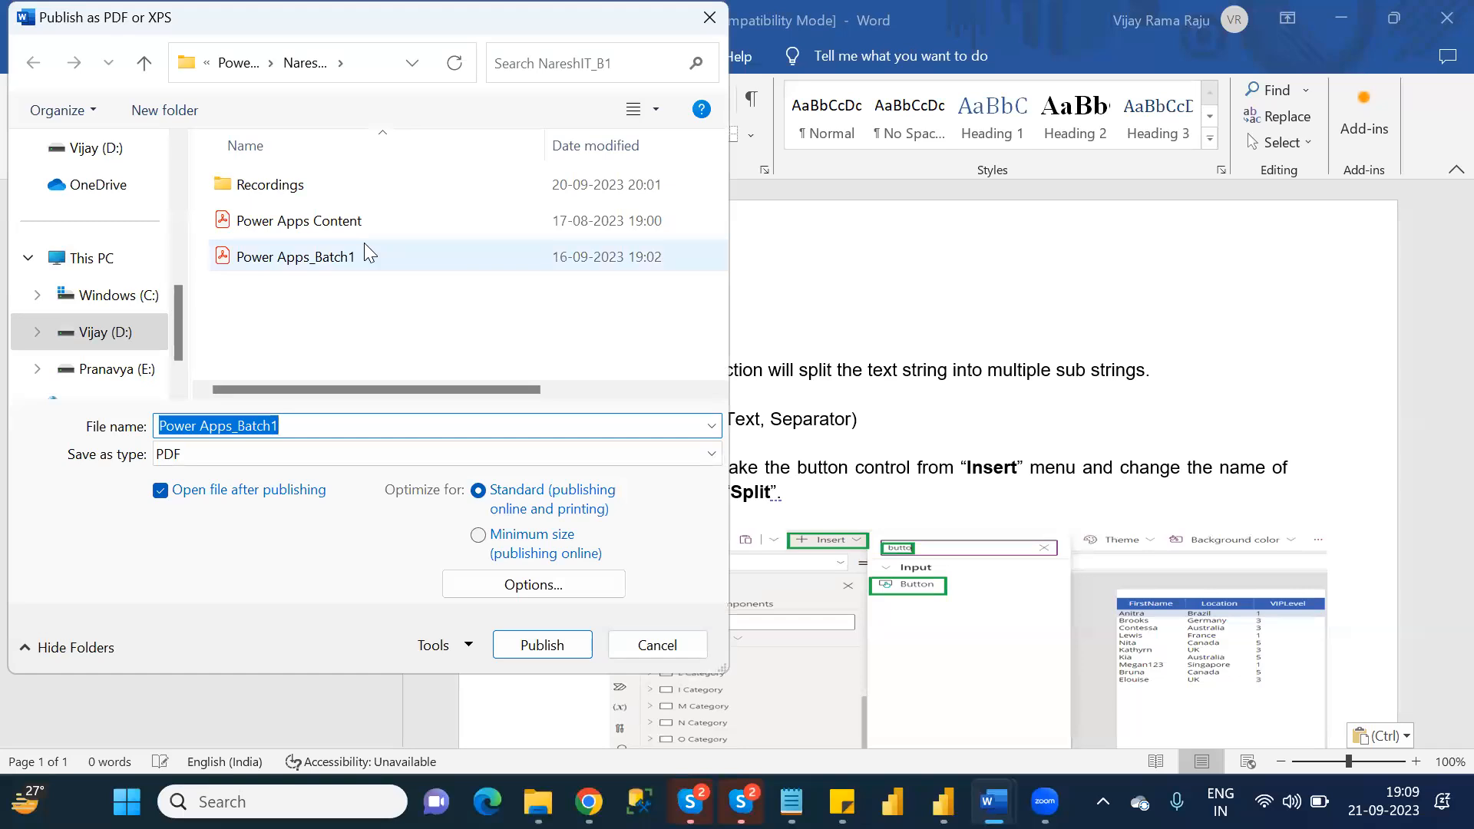
Switch to the NareshIT_B1 folder in File Explorer and permanently delete the old Power Apps_Batch1 PDF.
{"action": "left_click", "coordinate": [538, 801]}
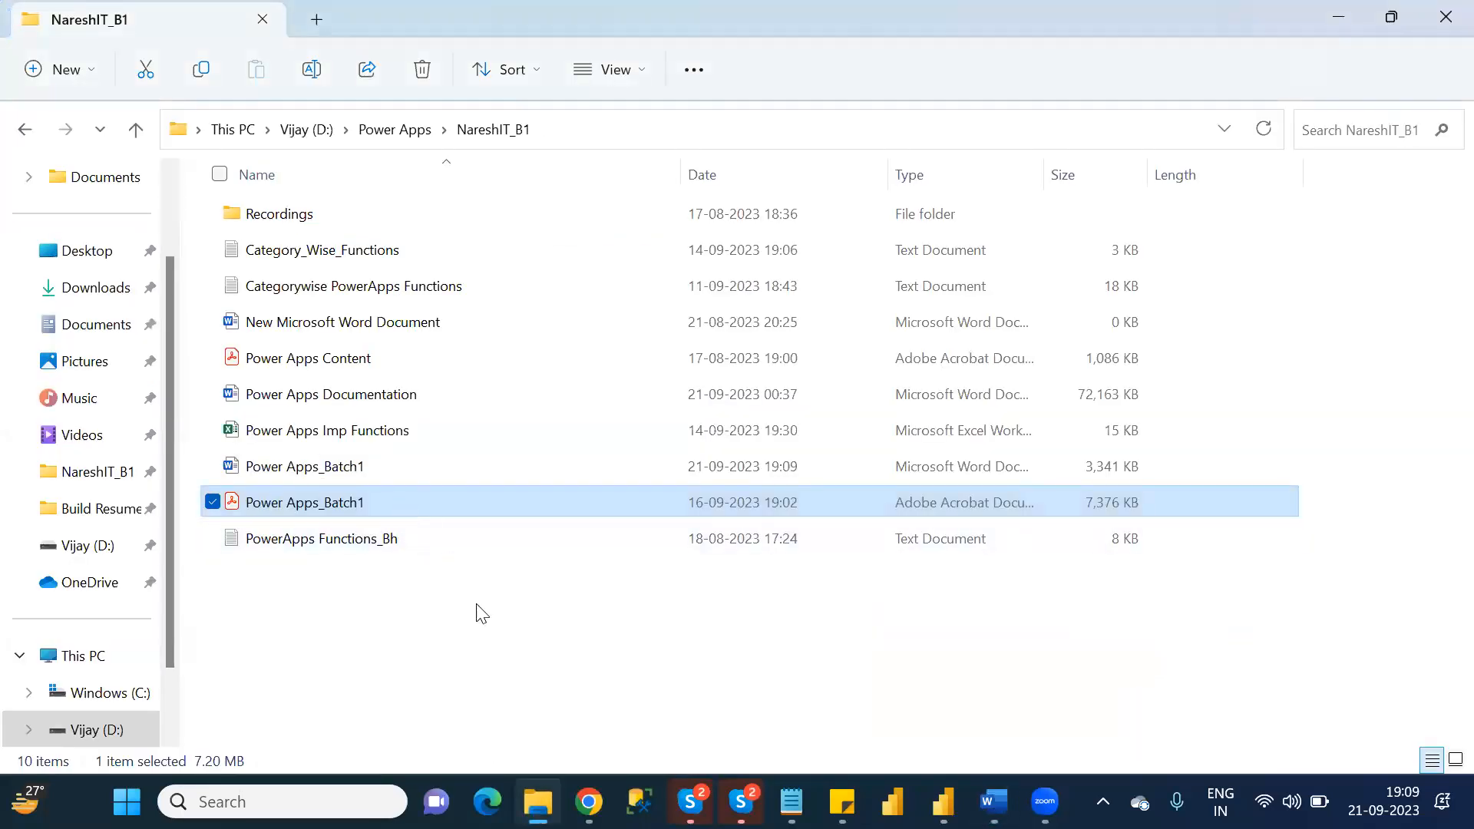
{"action": "left_click", "coordinate": [398, 569]}
{"action": "left_click", "coordinate": [347, 508]}
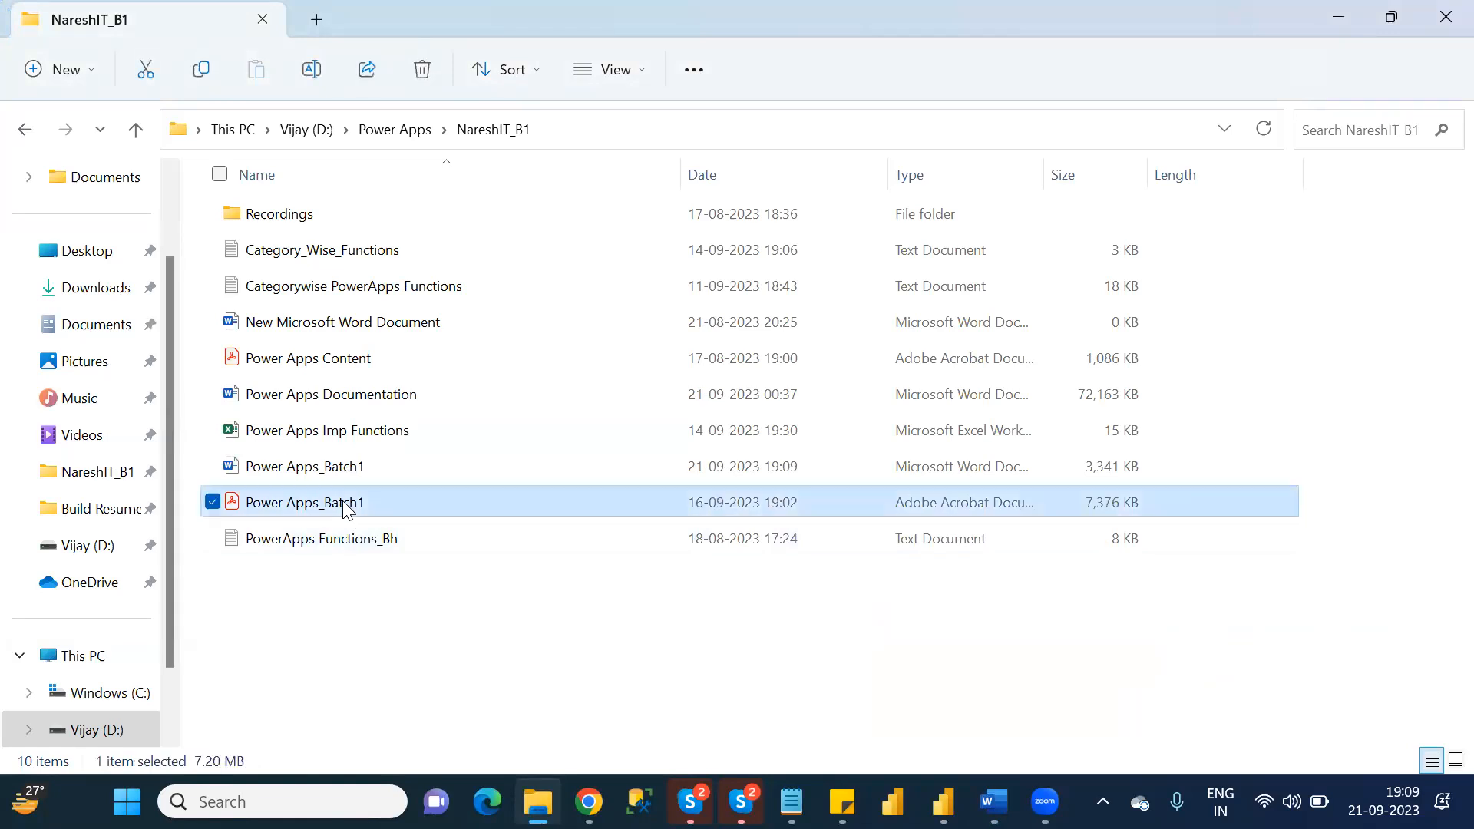
{"action": "key", "text": "shift+Delete"}
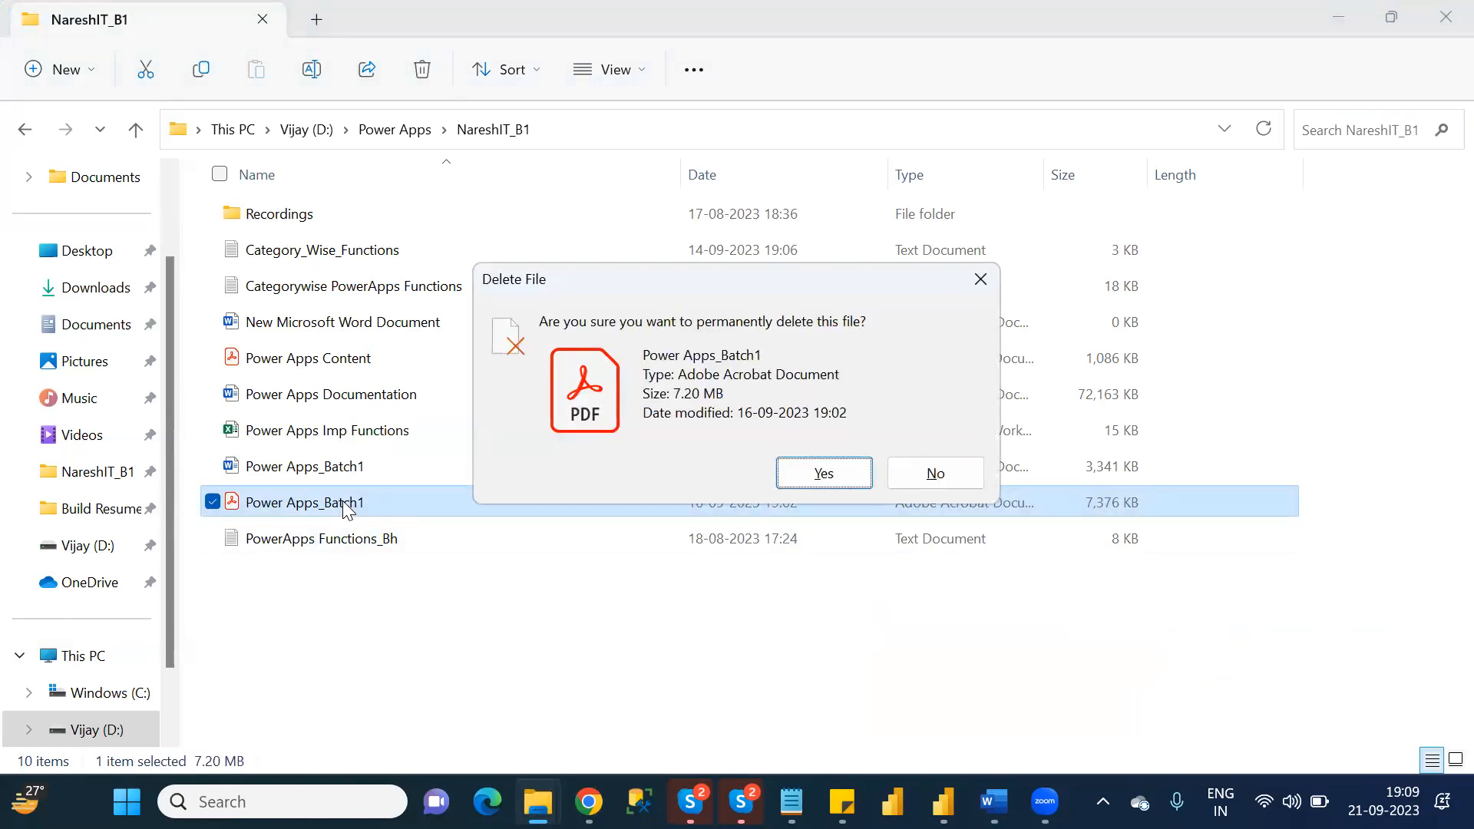
{"action": "key", "text": "Return"}
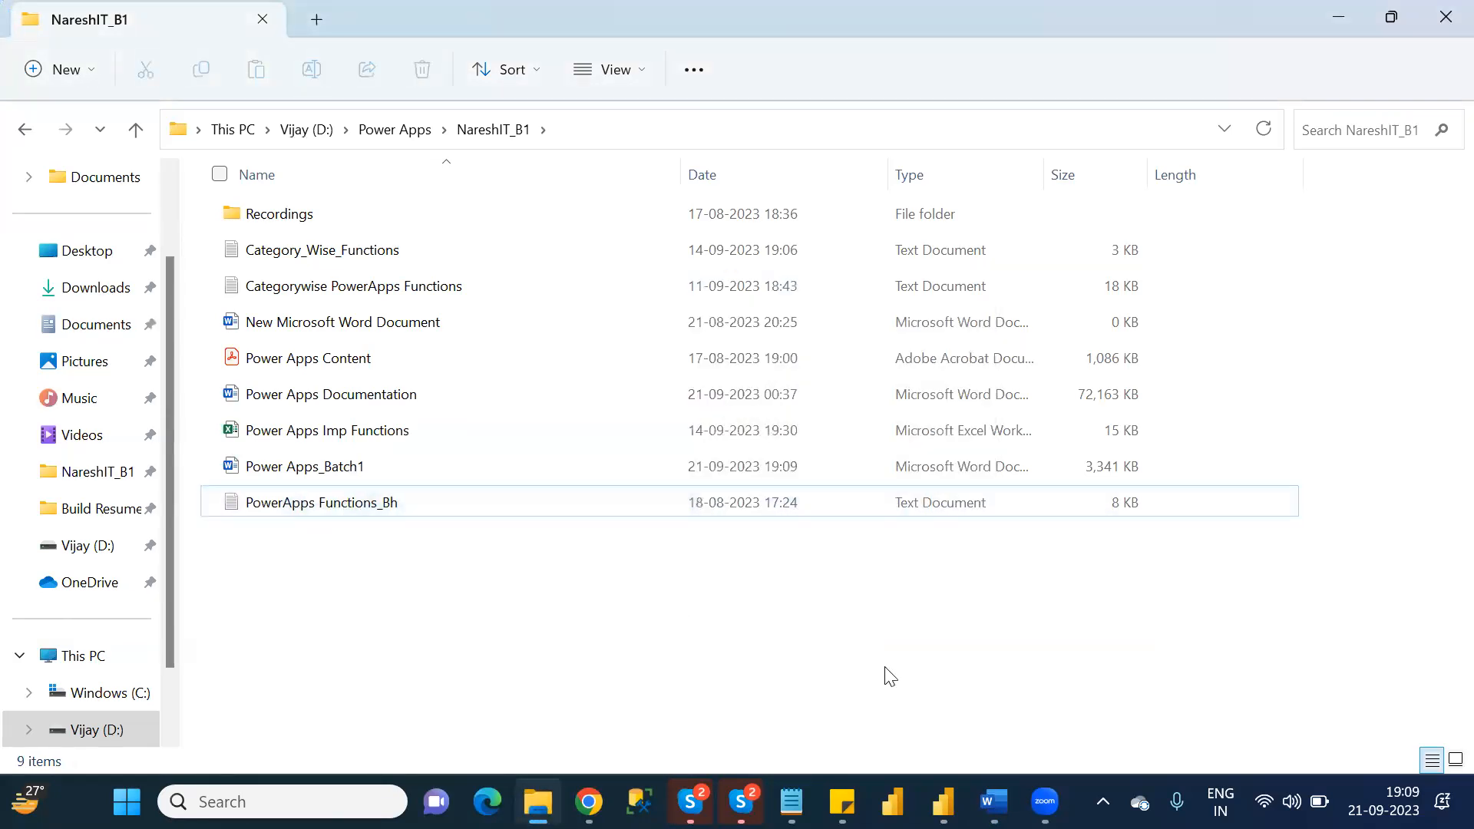
Return to the pending Word export, publish the document as the PDF Power Apps_Batch1, and close the published file.
{"action": "left_click", "coordinate": [994, 801]}
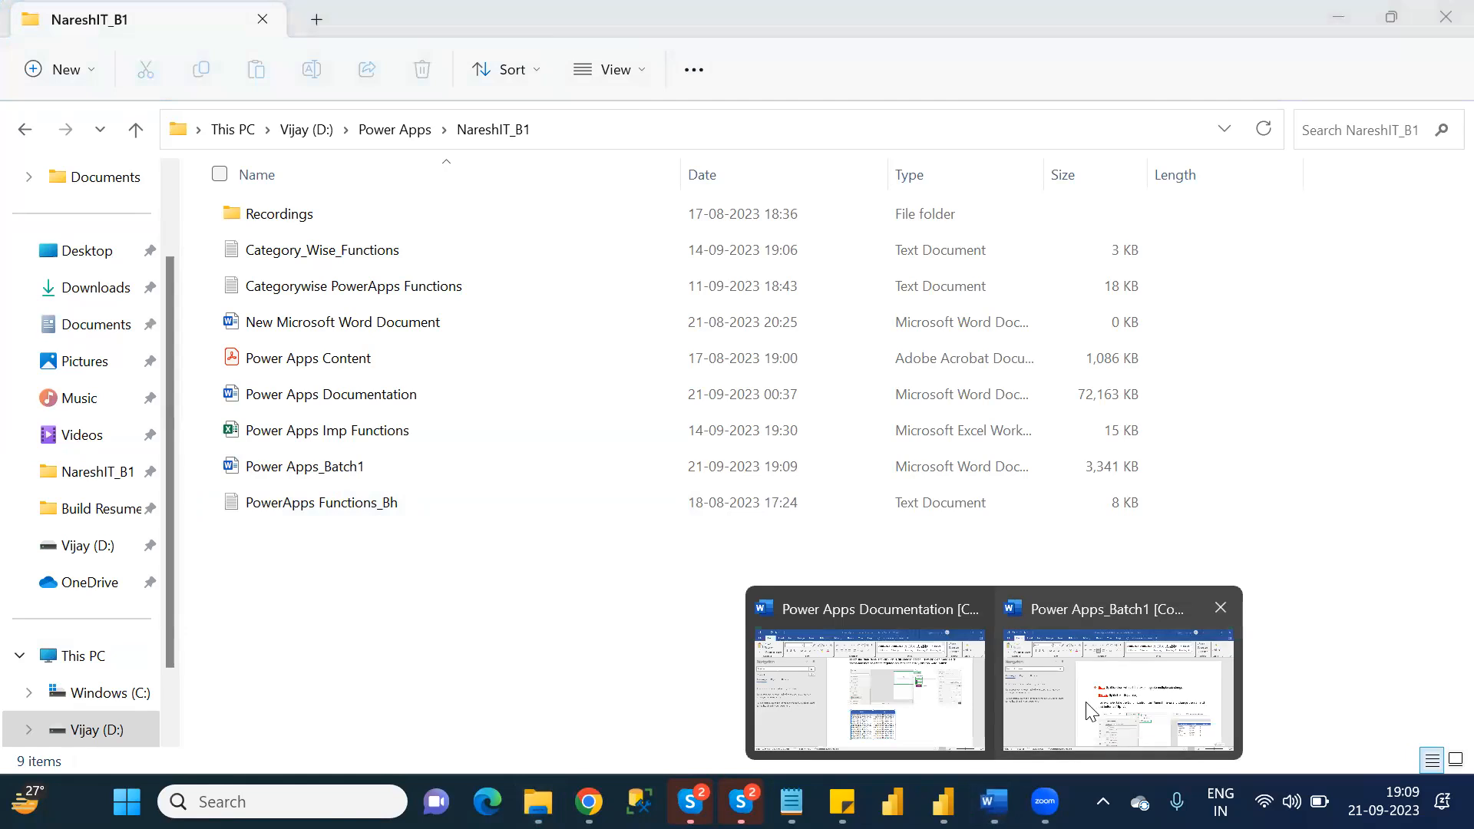
{"action": "left_click", "coordinate": [1082, 699]}
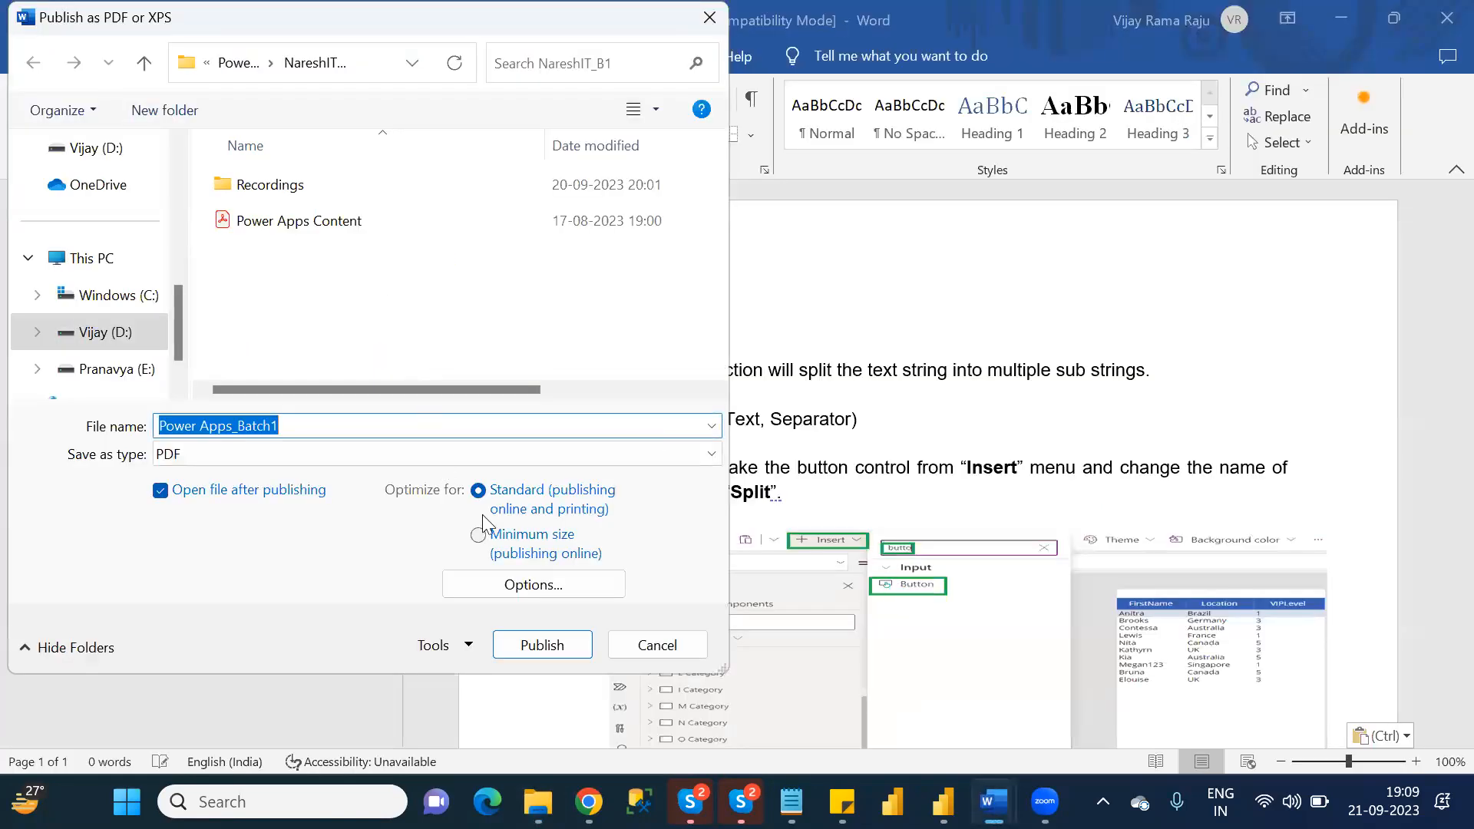
{"action": "left_click", "coordinate": [551, 654]}
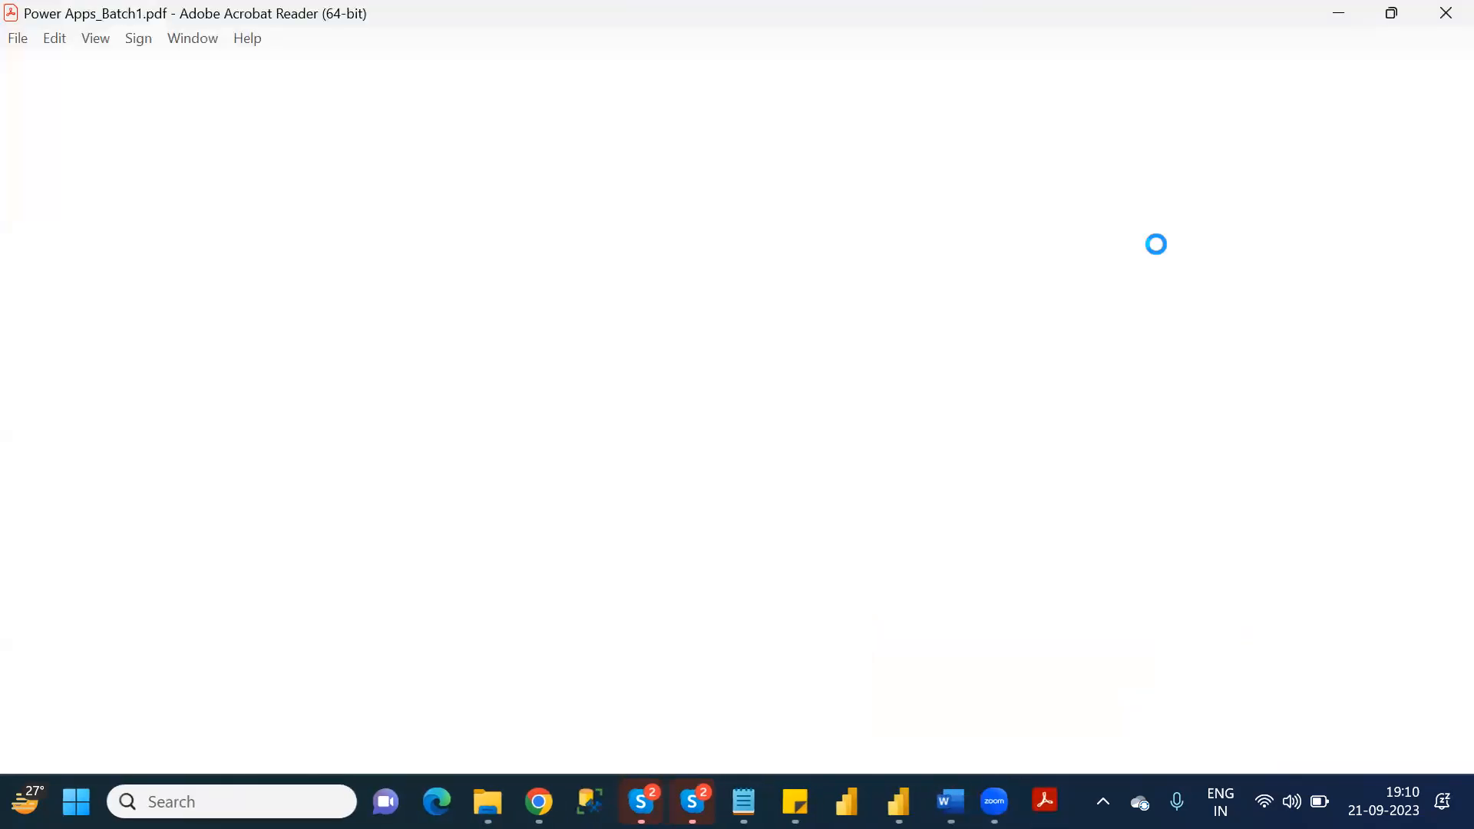
{"action": "left_click", "coordinate": [1445, 13]}
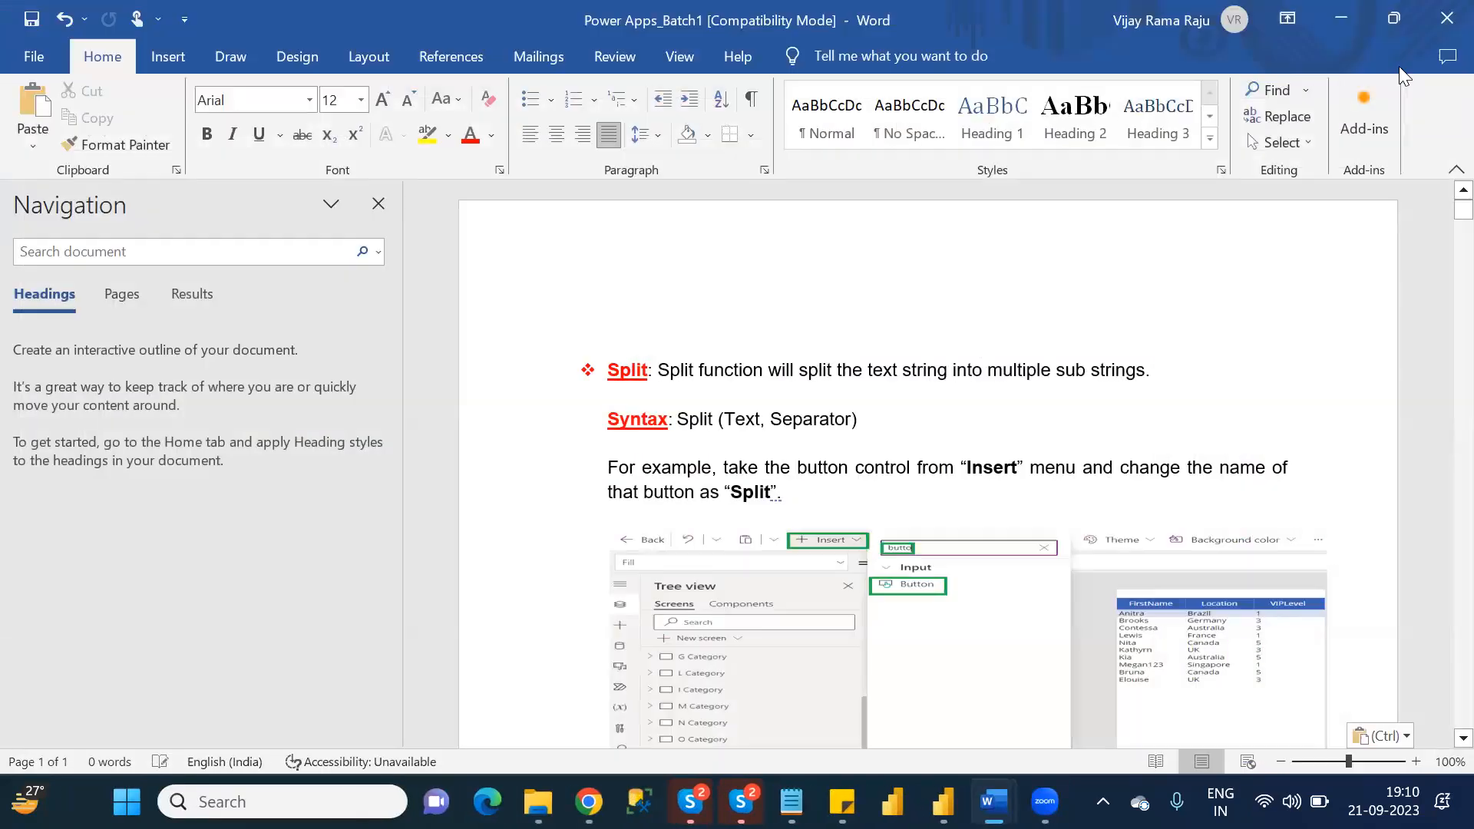
Close the Word document, switch to Chrome, and open the Power Apps @ 7:00 PM class in Google Classroom.
{"action": "left_click", "coordinate": [1439, 28]}
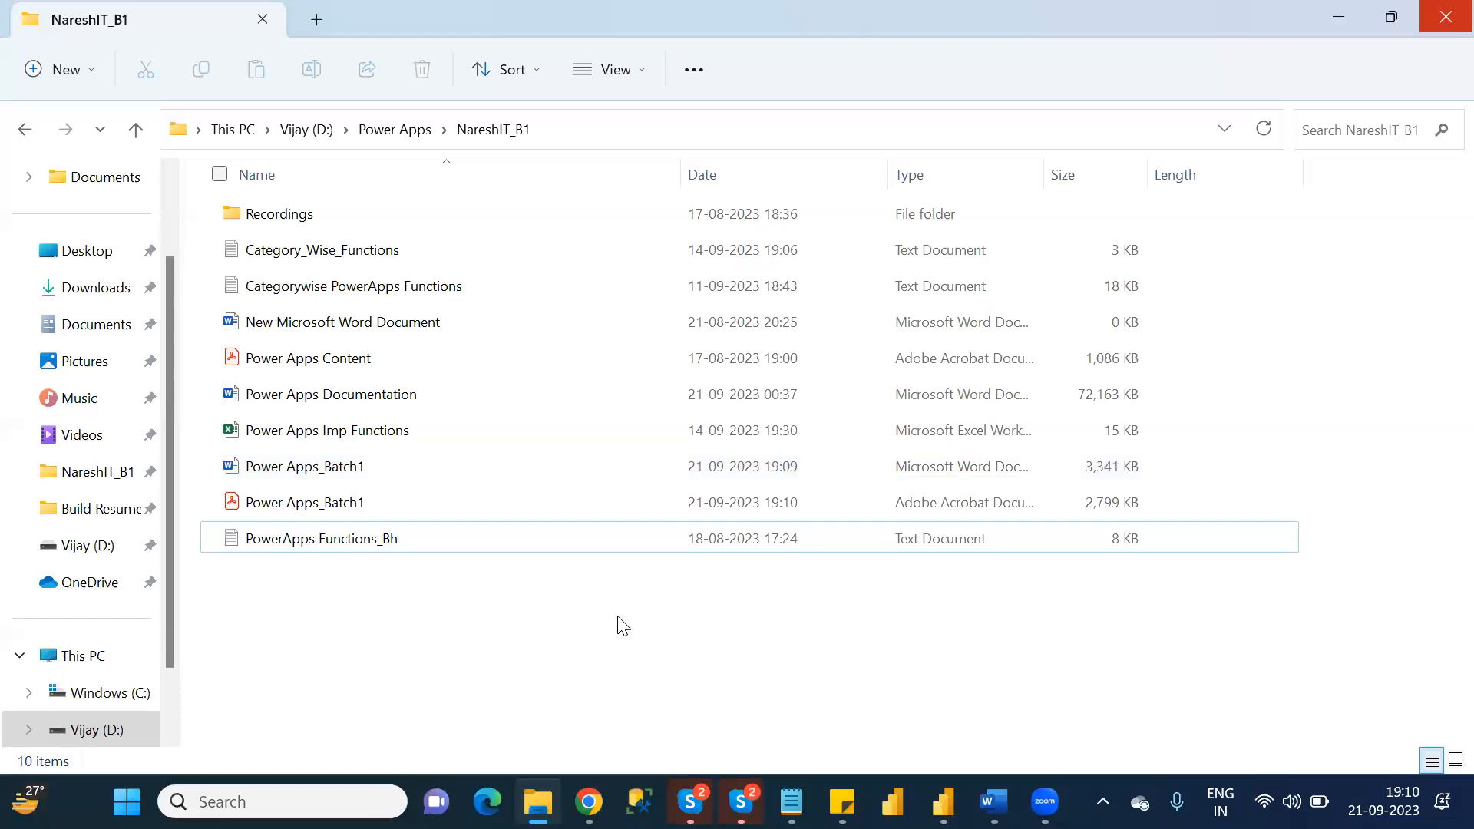
{"action": "left_click", "coordinate": [589, 801]}
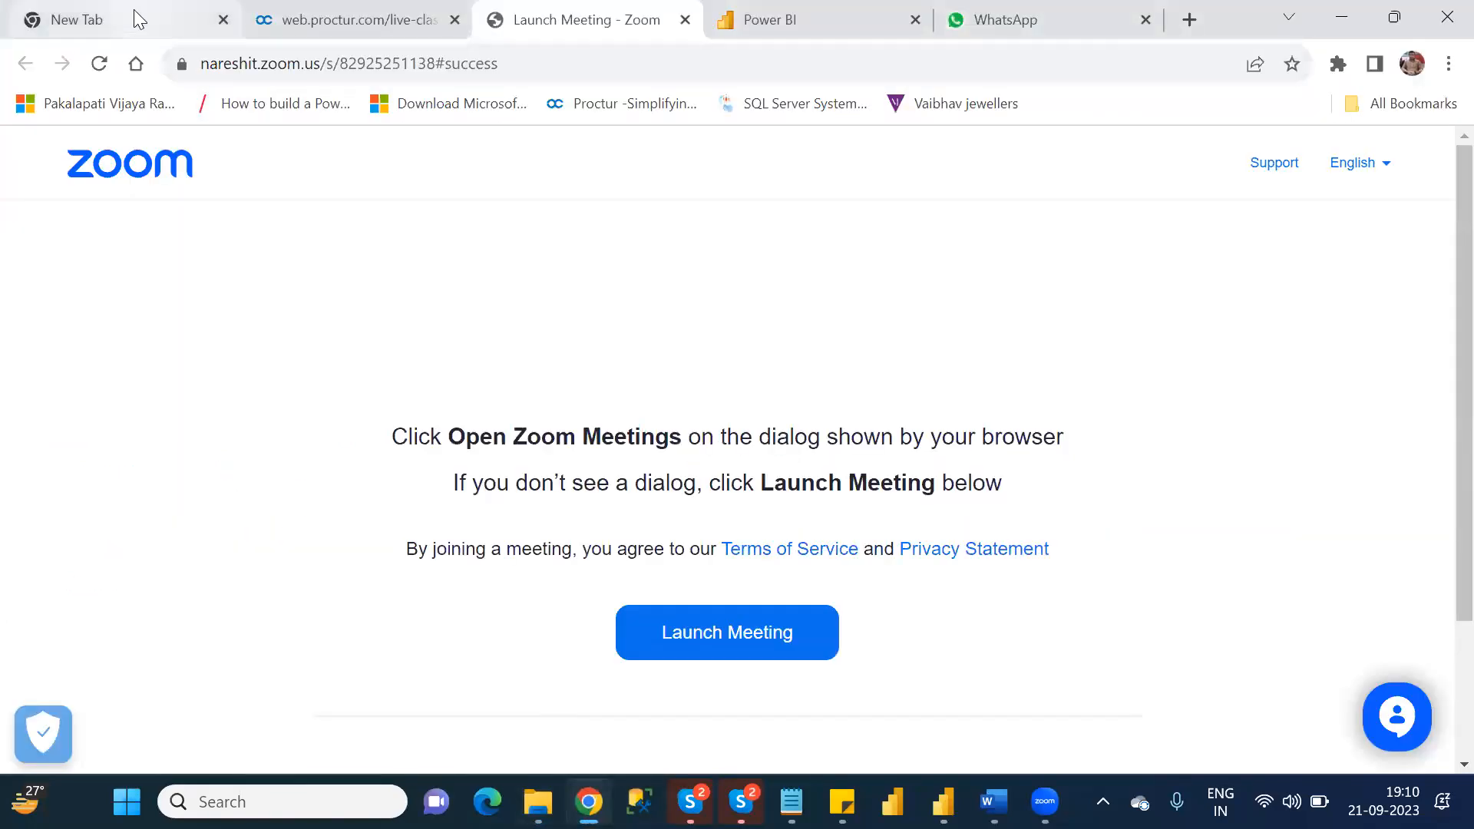
{"action": "left_click", "coordinate": [134, 11]}
{"action": "left_click", "coordinate": [233, 61]}
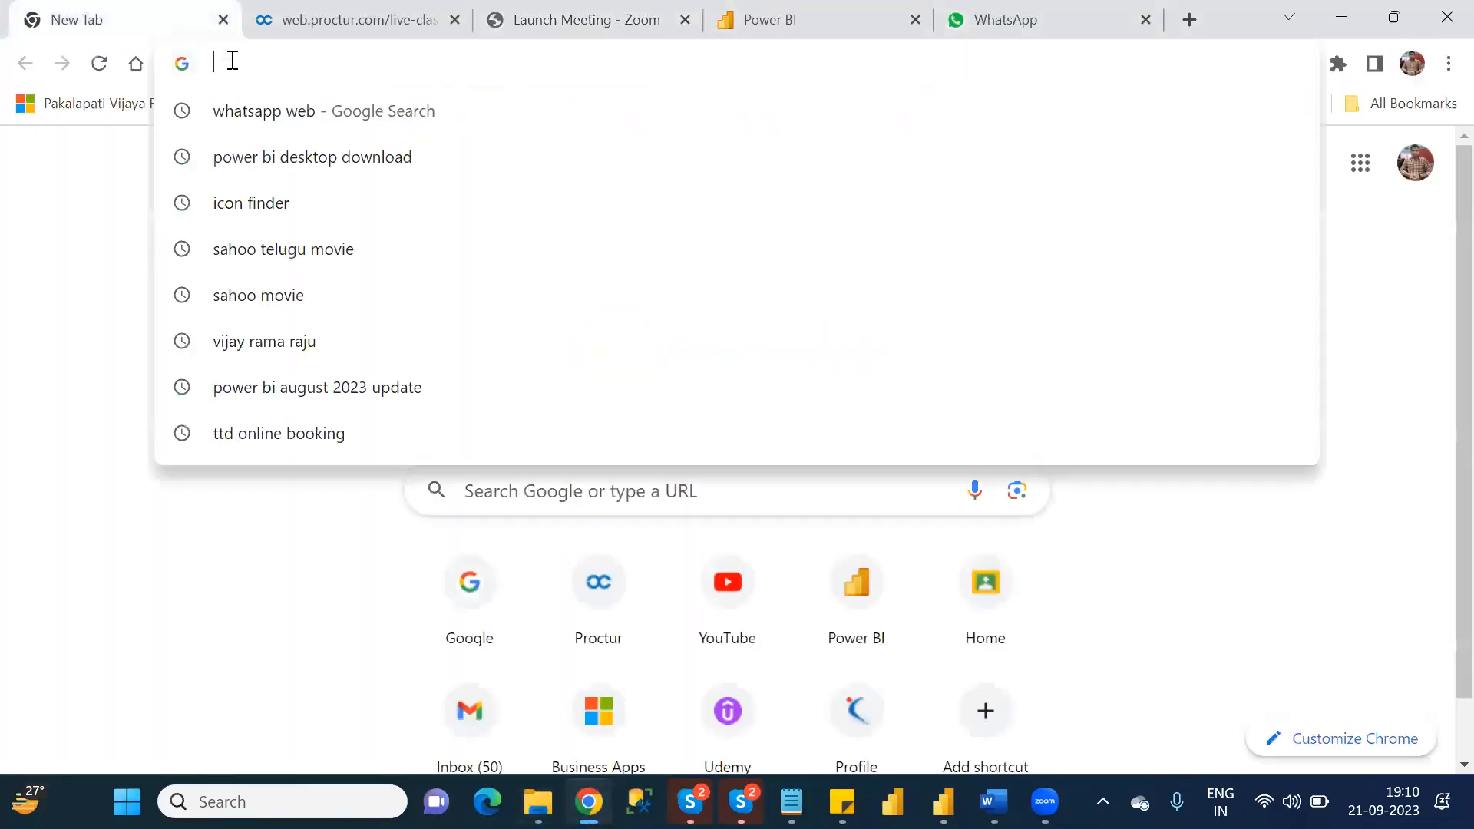
{"action": "type", "text": "go"}
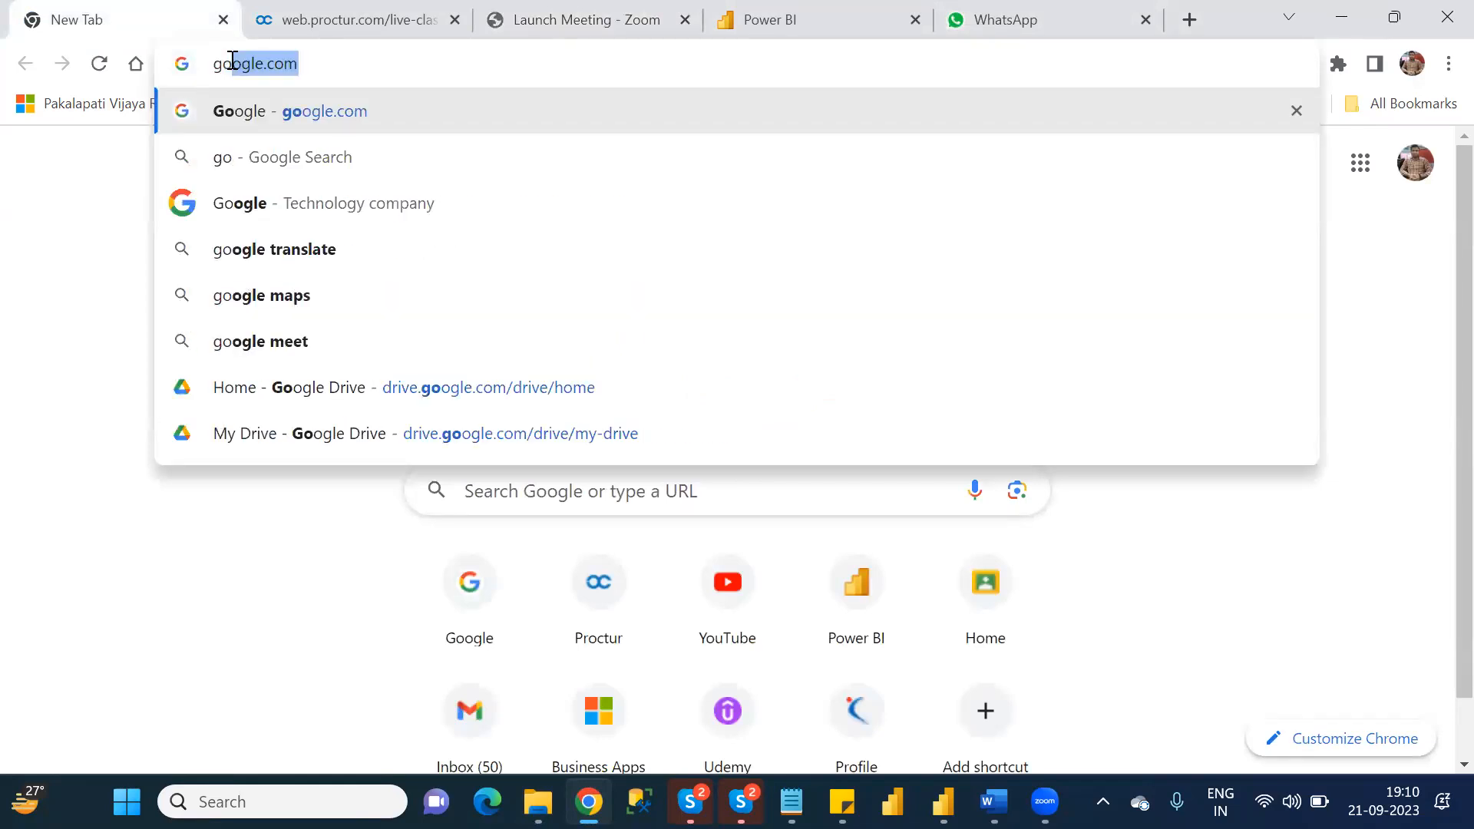
{"action": "key", "text": "BackSpace"}
{"action": "key", "text": "BackSpace"}
{"action": "key", "text": "BackSpace"}
{"action": "type", "text": "cla"}
{"action": "key", "text": "Return"}
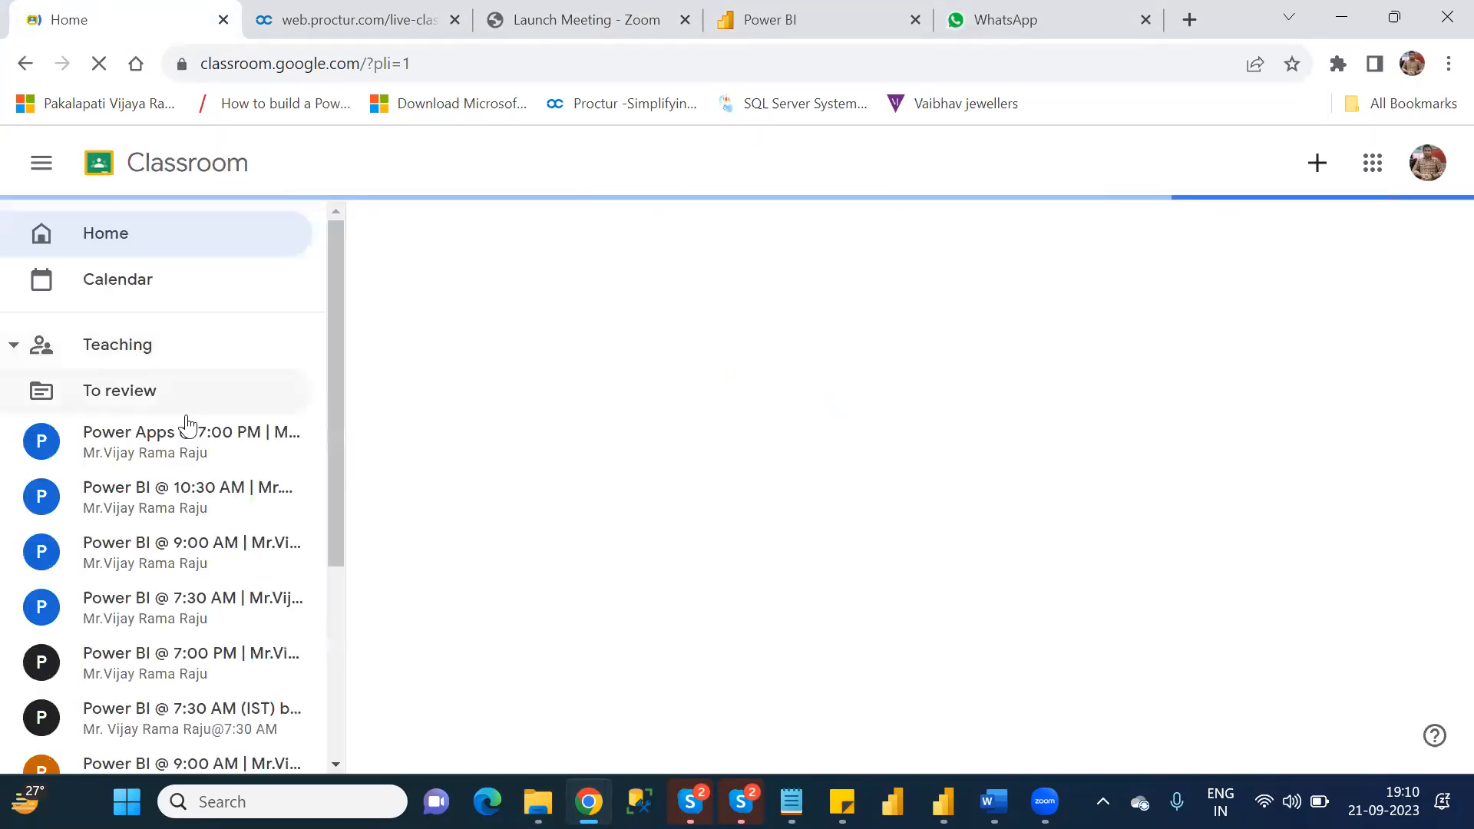
{"action": "left_click", "coordinate": [190, 430]}
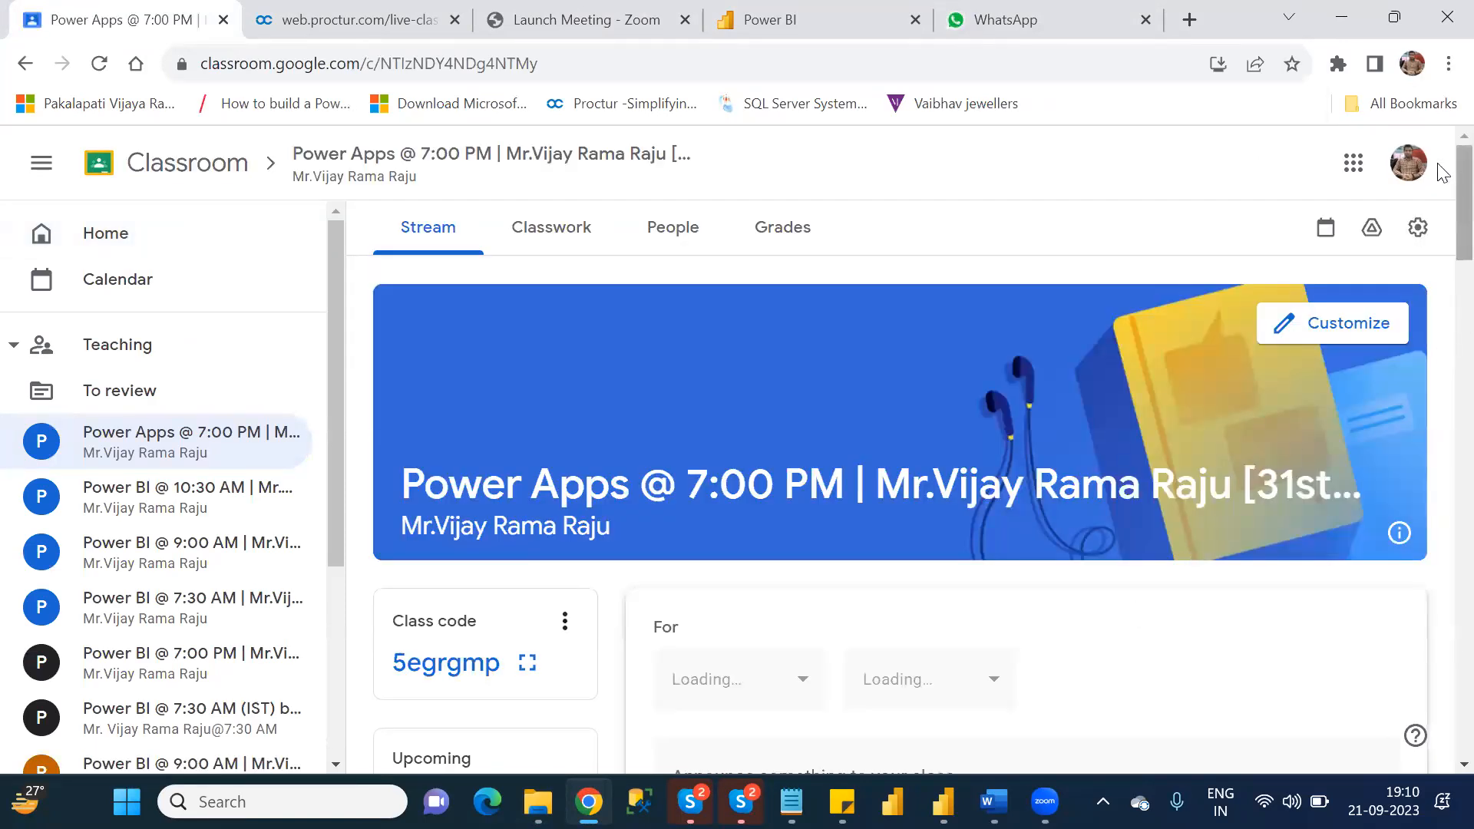
Start a class announcement and attach the Power Apps_Batch1 PDF from the NareshIT_B1 folder inside Power Apps on drive D.
{"action": "scroll", "coordinate": [950, 435], "scroll_direction": "down", "scroll_amount": 5}
{"action": "left_click", "coordinate": [950, 434]}
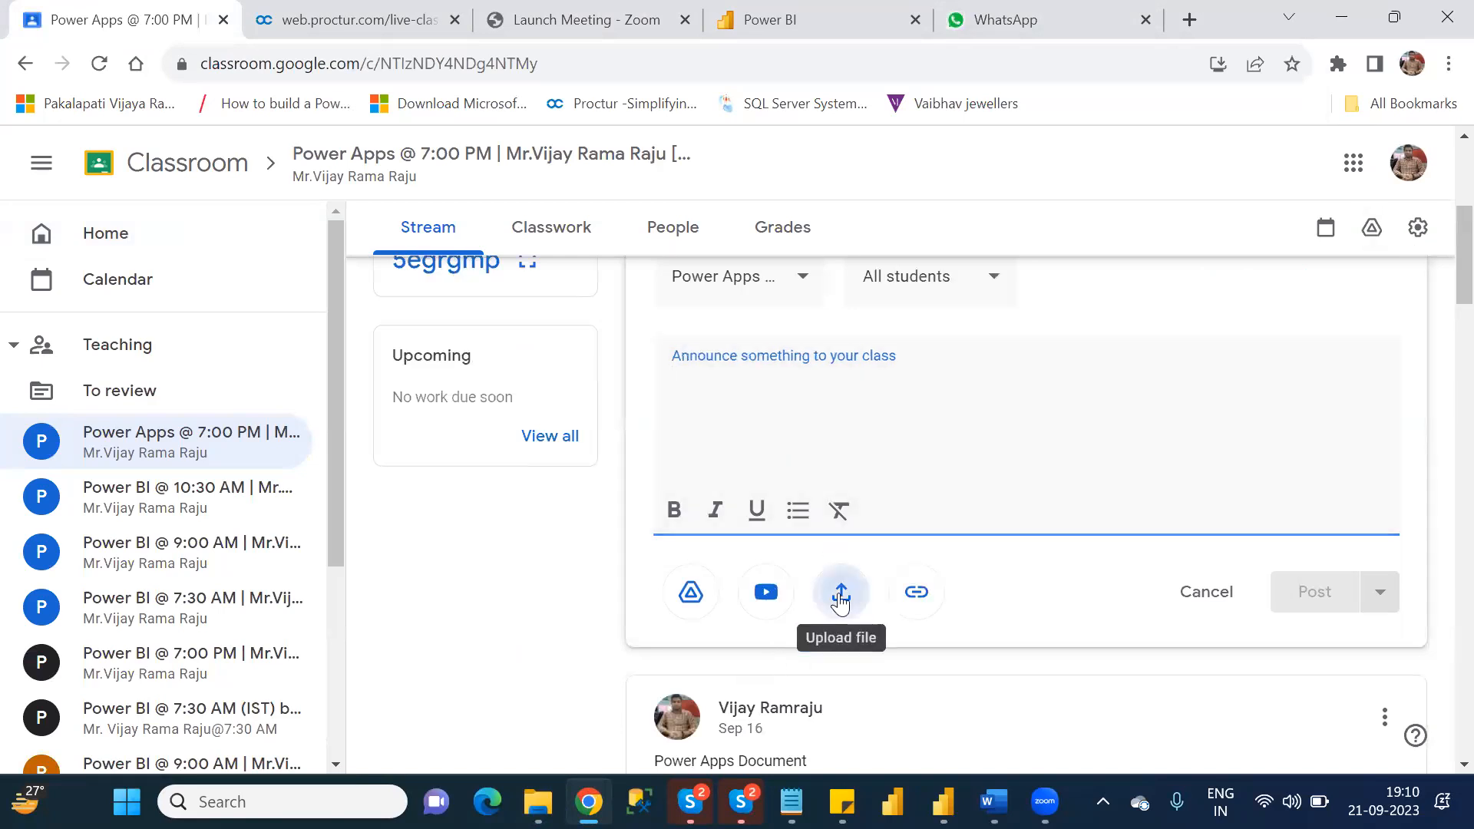
{"action": "left_click", "coordinate": [840, 595]}
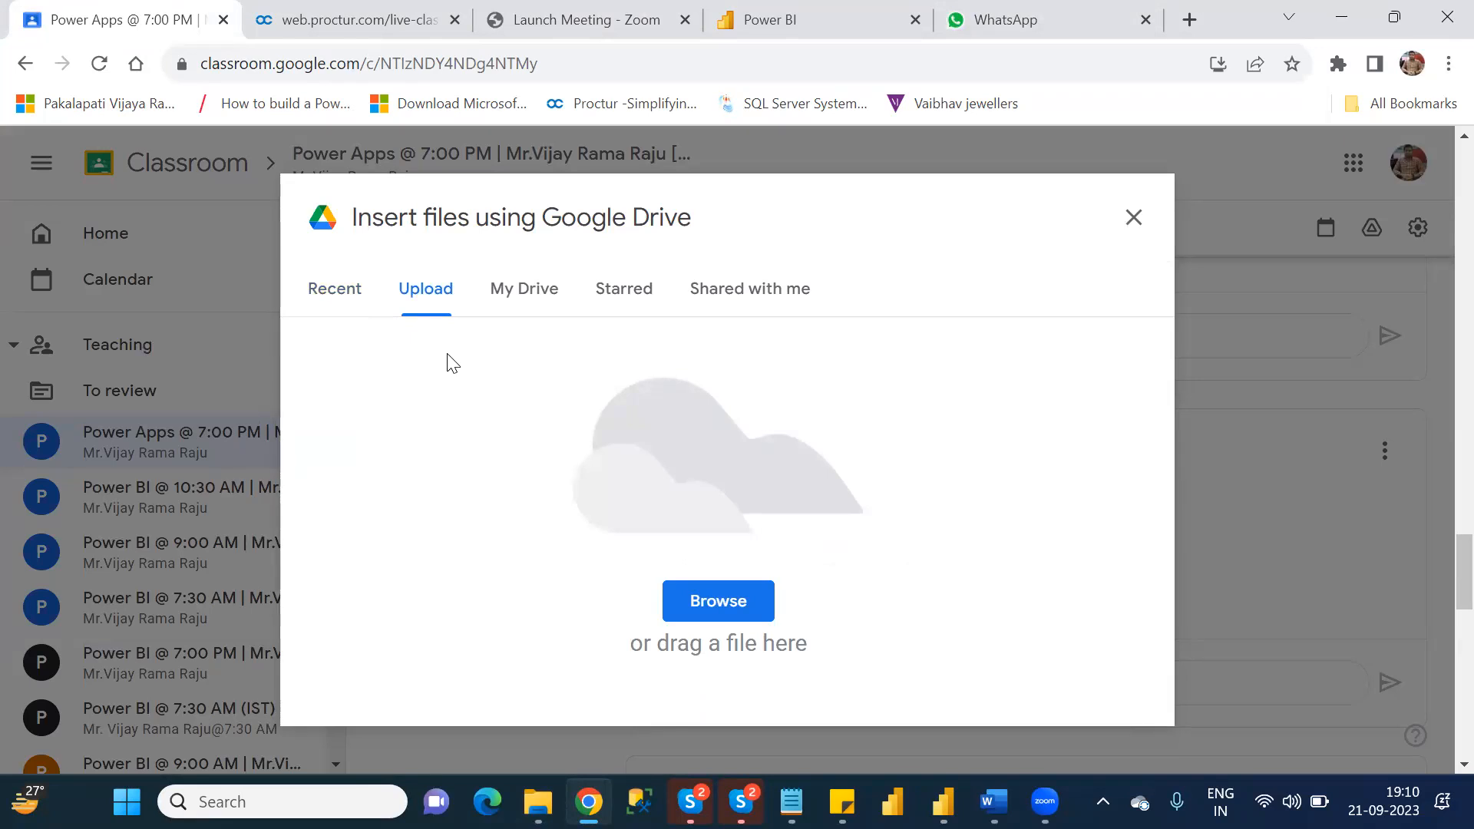
{"action": "left_click", "coordinate": [714, 597]}
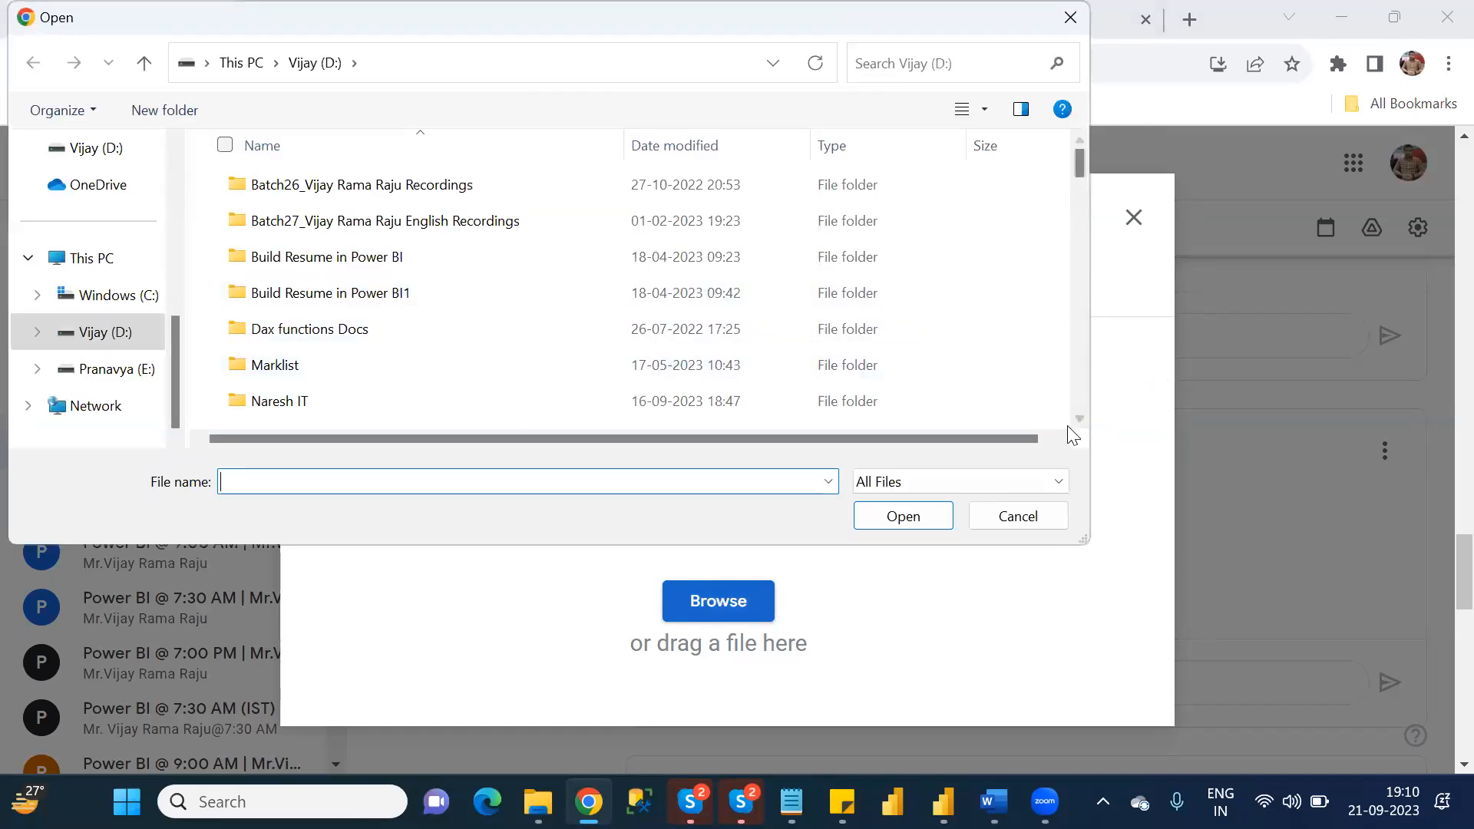
{"action": "scroll", "coordinate": [1081, 427], "scroll_direction": "down", "scroll_amount": 3}
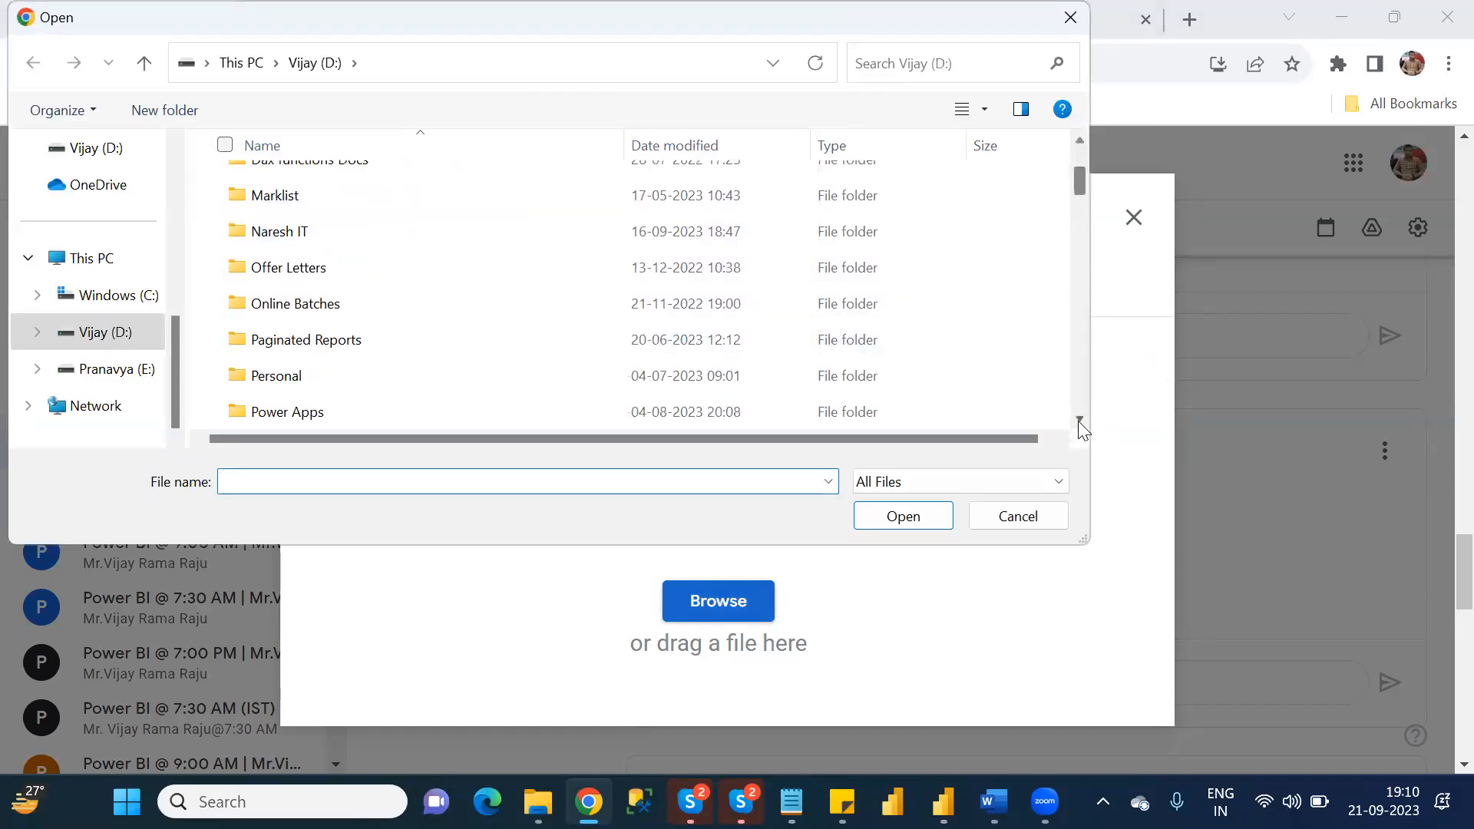
{"action": "double_click", "coordinate": [302, 312]}
{"action": "double_click", "coordinate": [294, 301]}
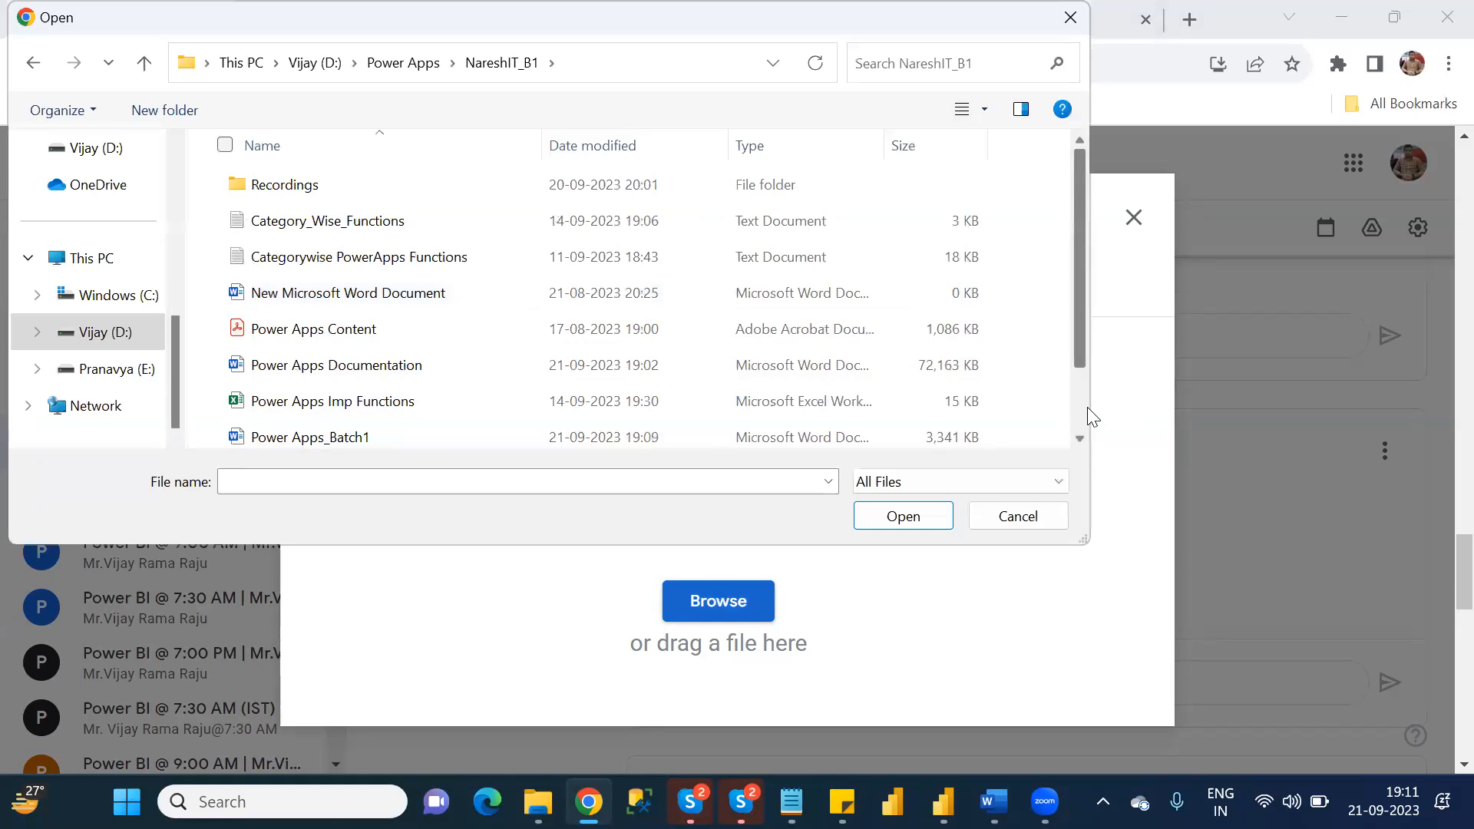
{"action": "scroll", "coordinate": [1087, 407], "scroll_direction": "down", "scroll_amount": 1}
{"action": "left_click", "coordinate": [342, 407]}
{"action": "double_click", "coordinate": [342, 406]}
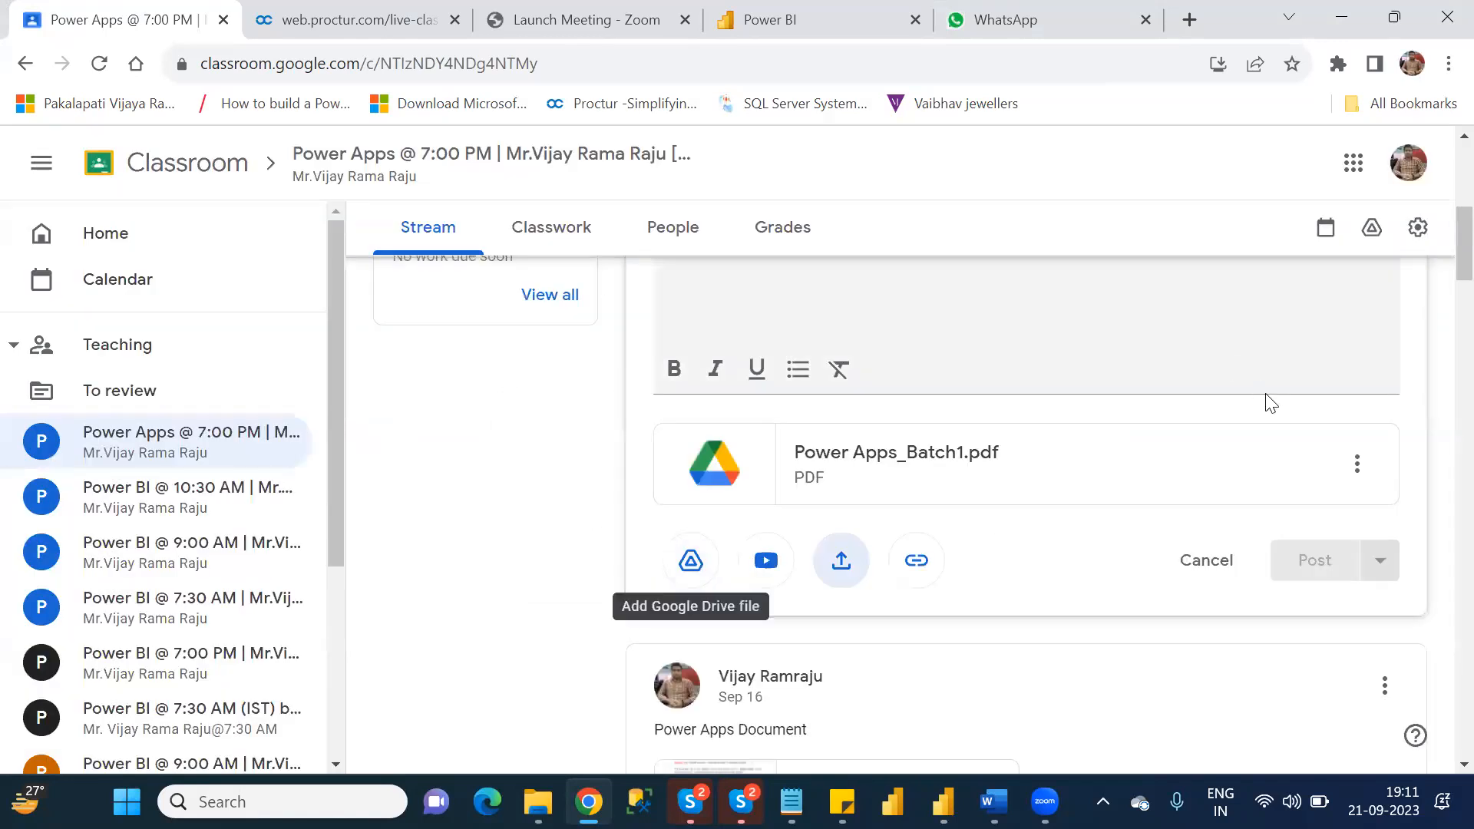
Enter "Power Apps Document" as the announcement text and post it to the class.
{"action": "scroll", "coordinate": [1442, 225], "scroll_direction": "up", "scroll_amount": 2}
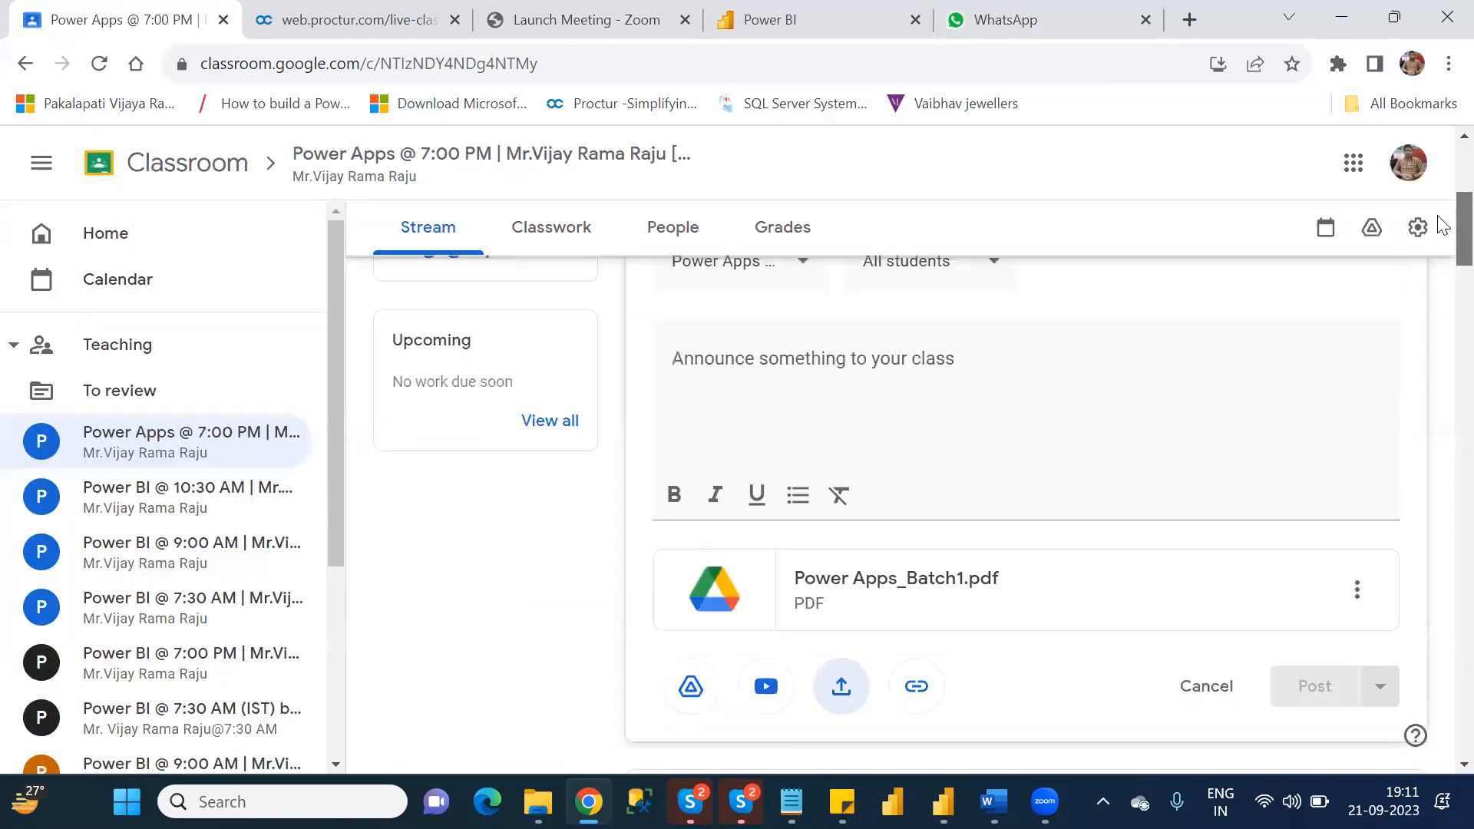
{"action": "left_click", "coordinate": [923, 411]}
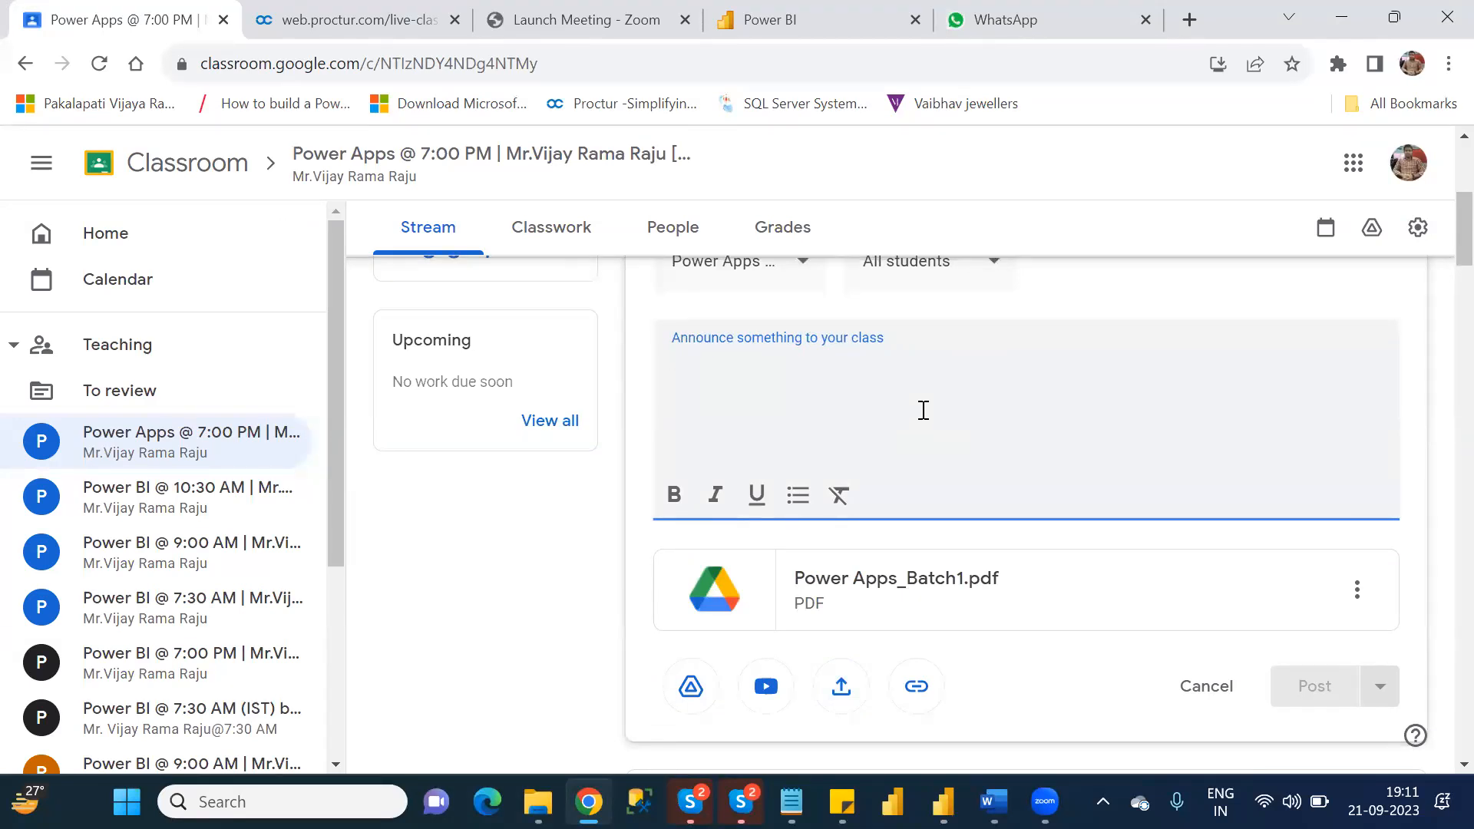
{"action": "type", "text": "Power Apps Document"}
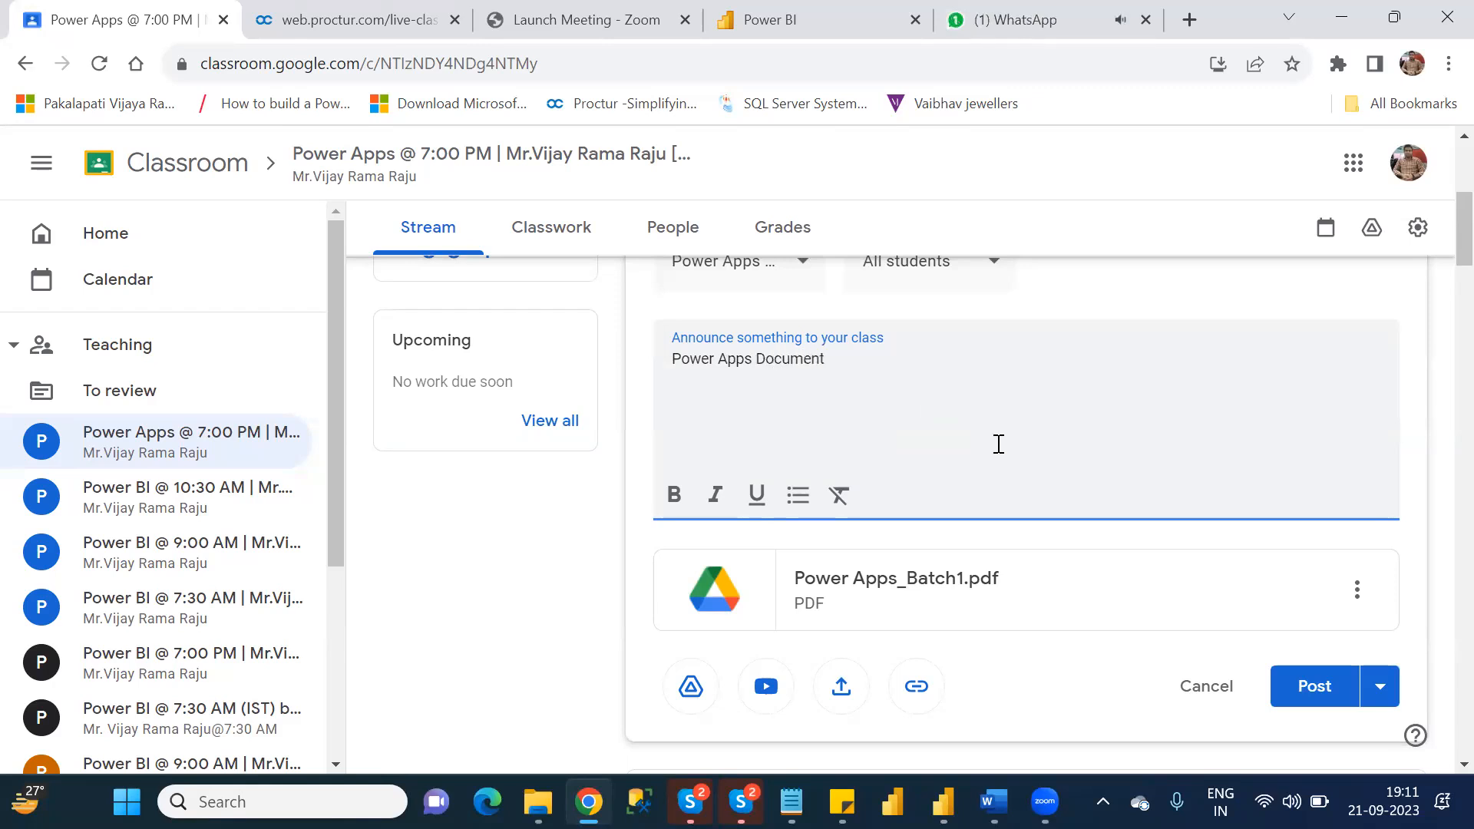
{"action": "left_click", "coordinate": [1314, 677]}
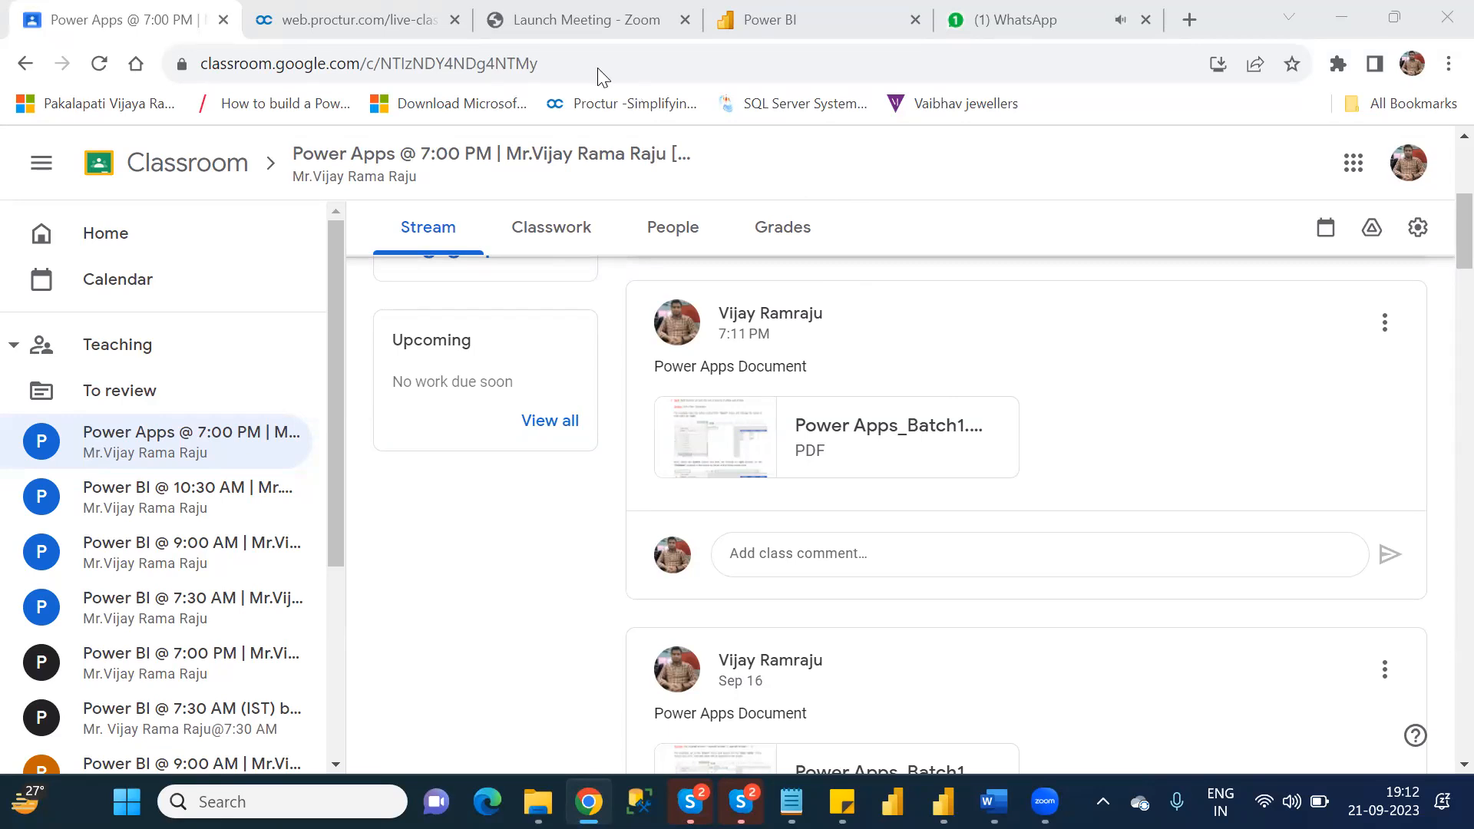
Close the WhatsApp and Power BI pages and return to the Classroom page.
{"action": "left_click", "coordinate": [1008, 23]}
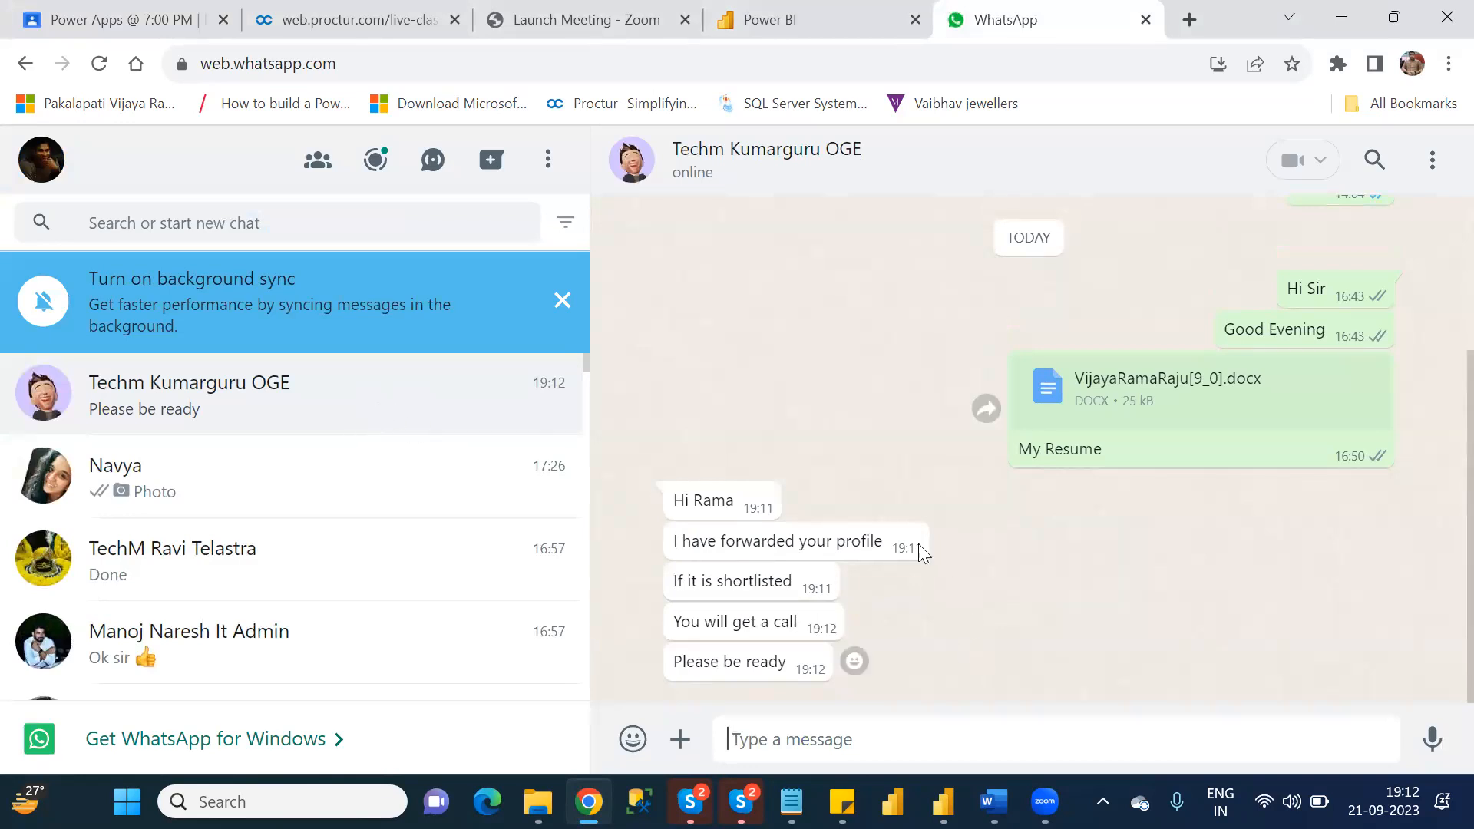
{"action": "left_click", "coordinate": [1146, 20]}
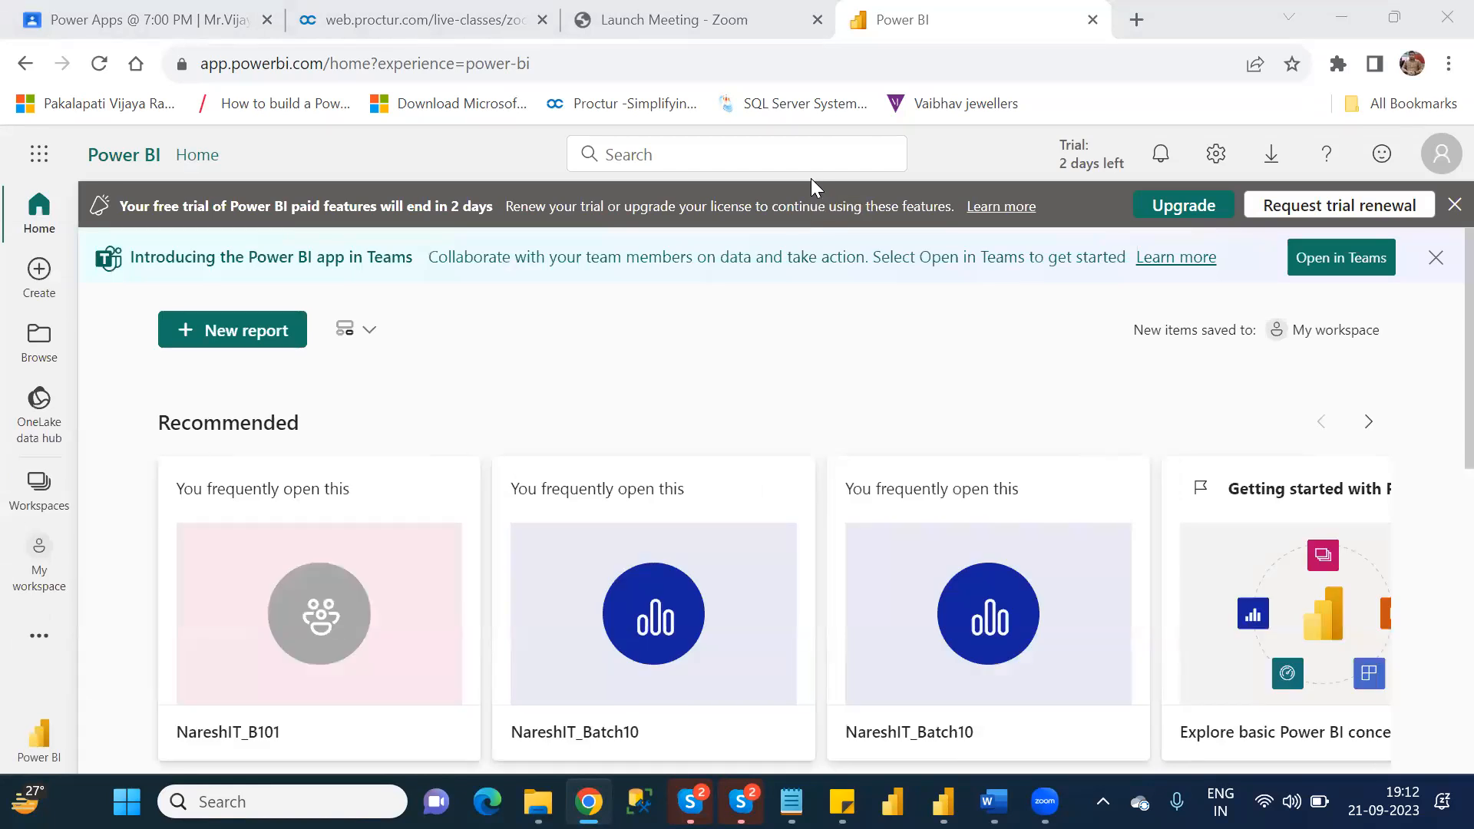
{"action": "left_click", "coordinate": [1093, 21]}
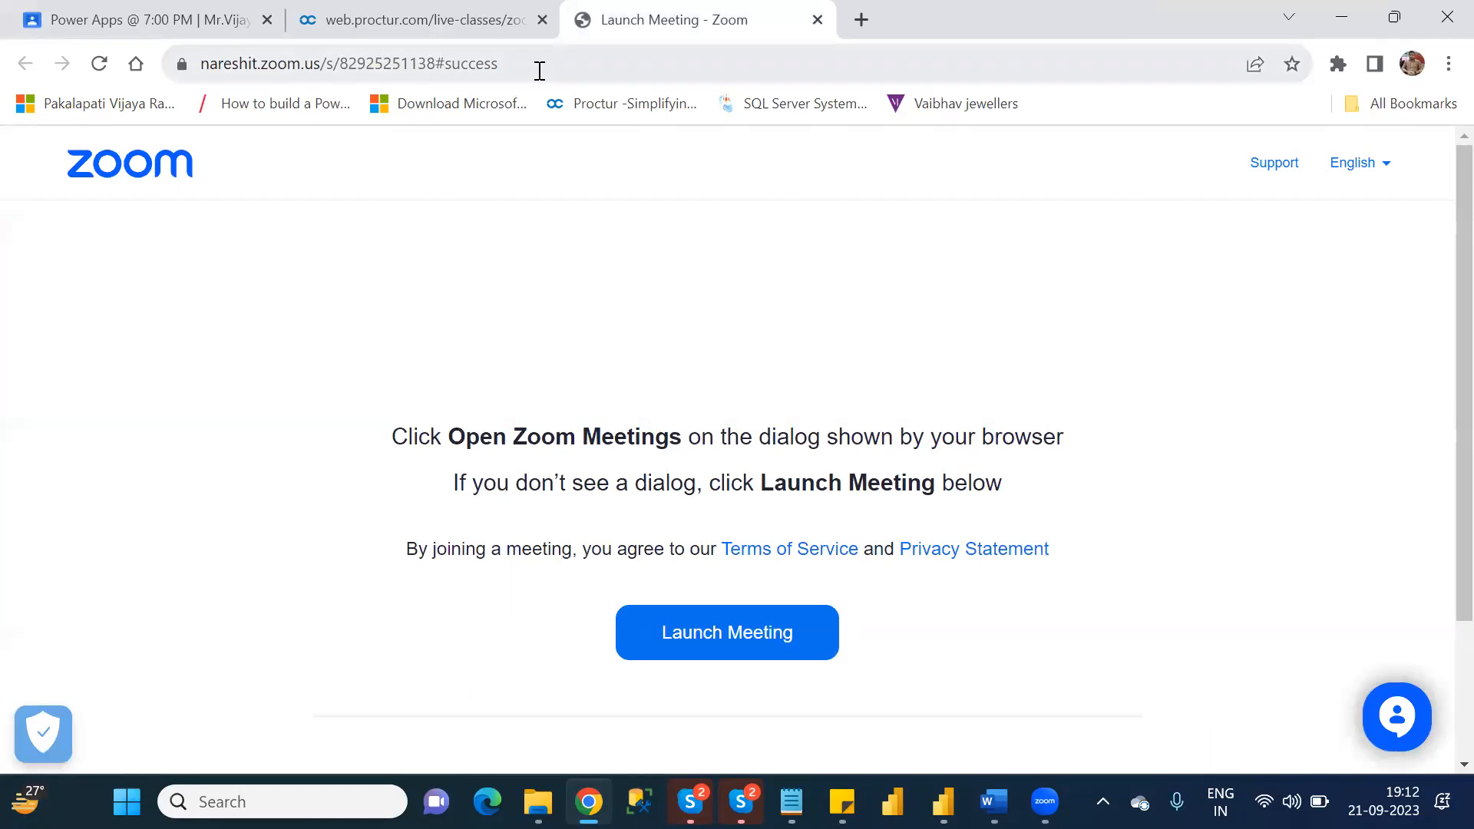
{"action": "left_click", "coordinate": [191, 17]}
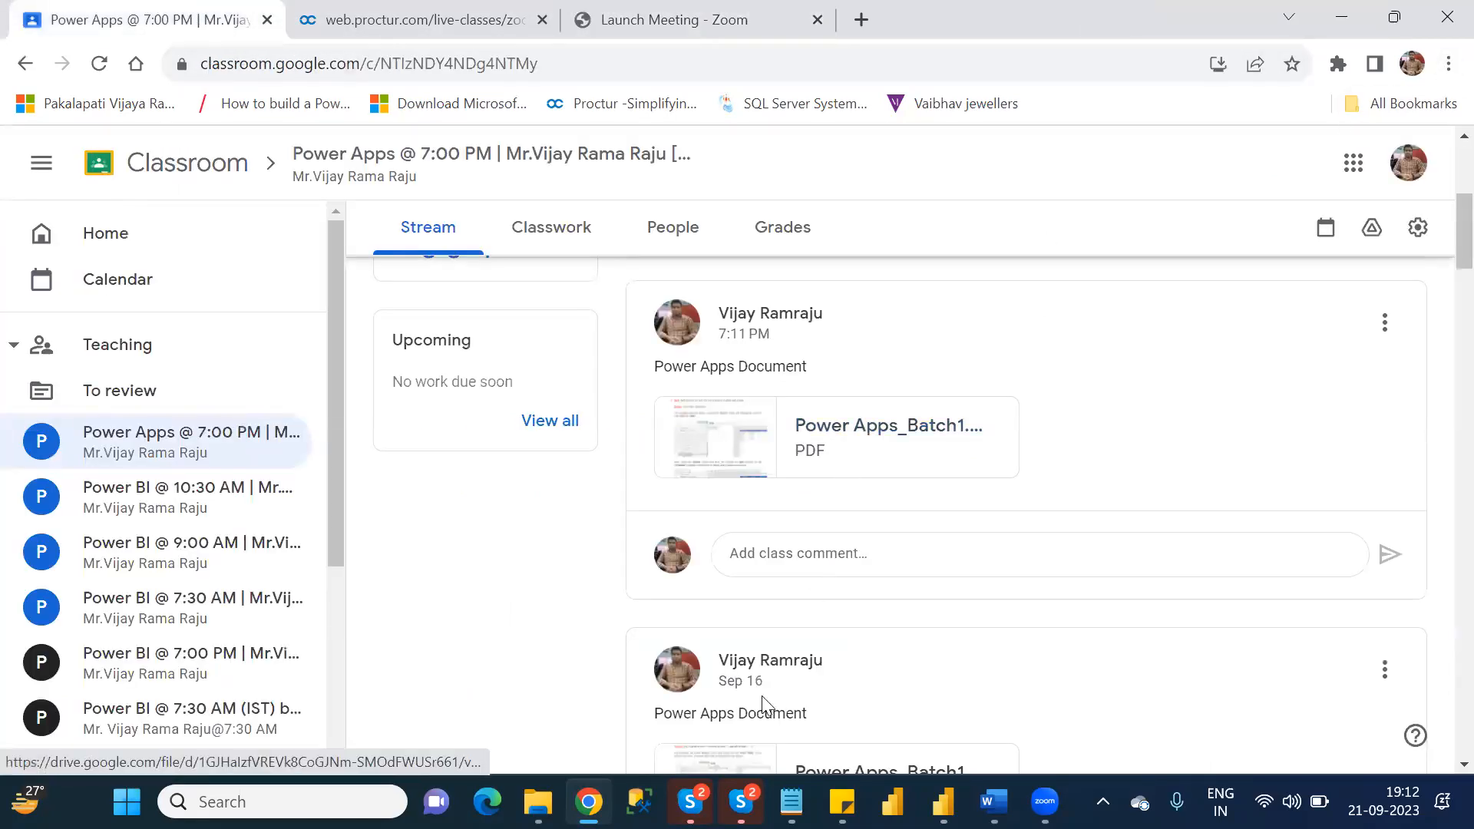
Open powerapps.microsoft.com in a new Incognito window and go to its sign-in page.
{"action": "left_click", "coordinate": [1448, 63]}
{"action": "left_click", "coordinate": [1245, 158]}
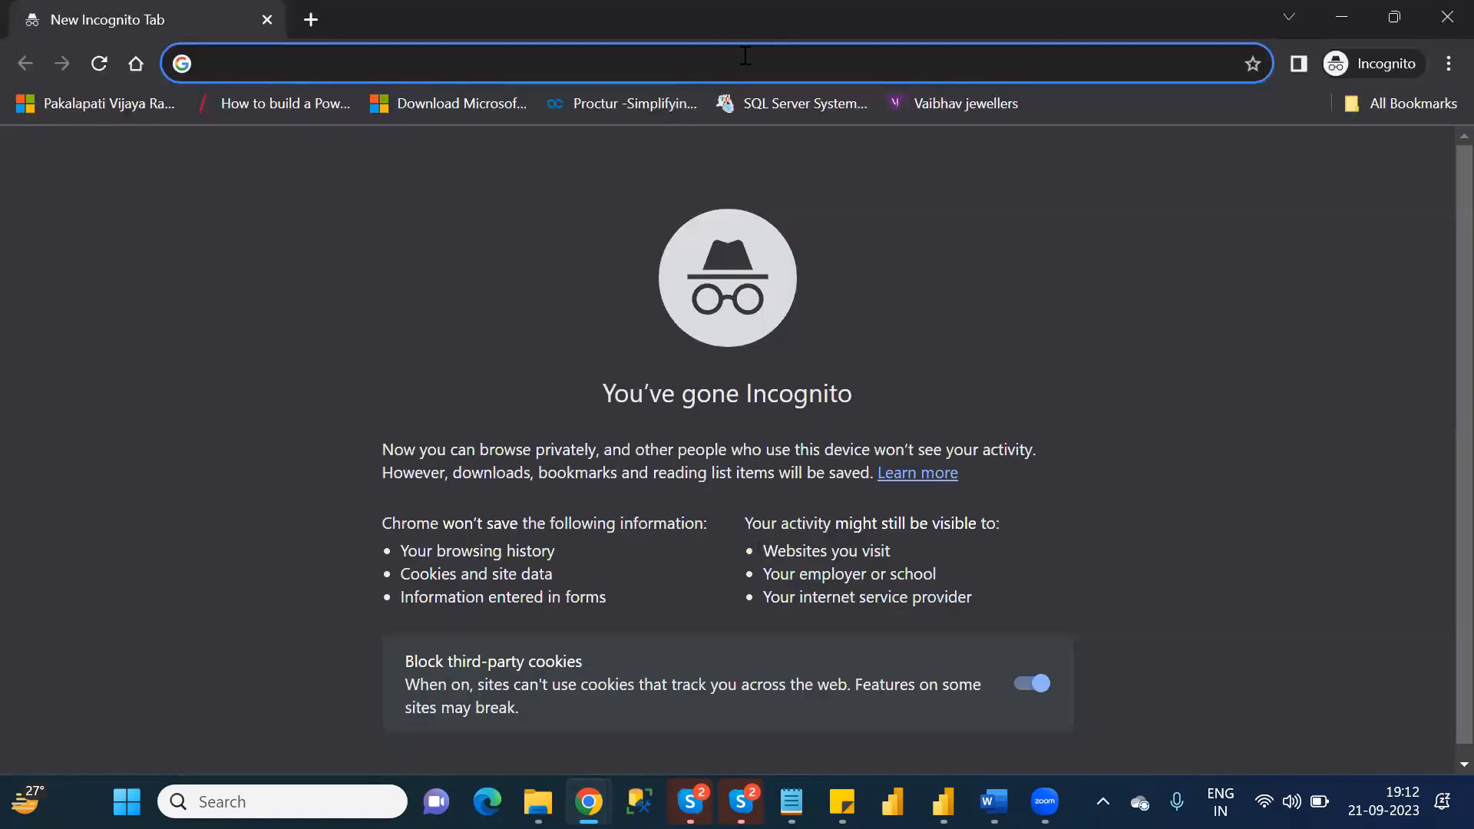
{"action": "type", "text": "powerapps.microsoft.com"}
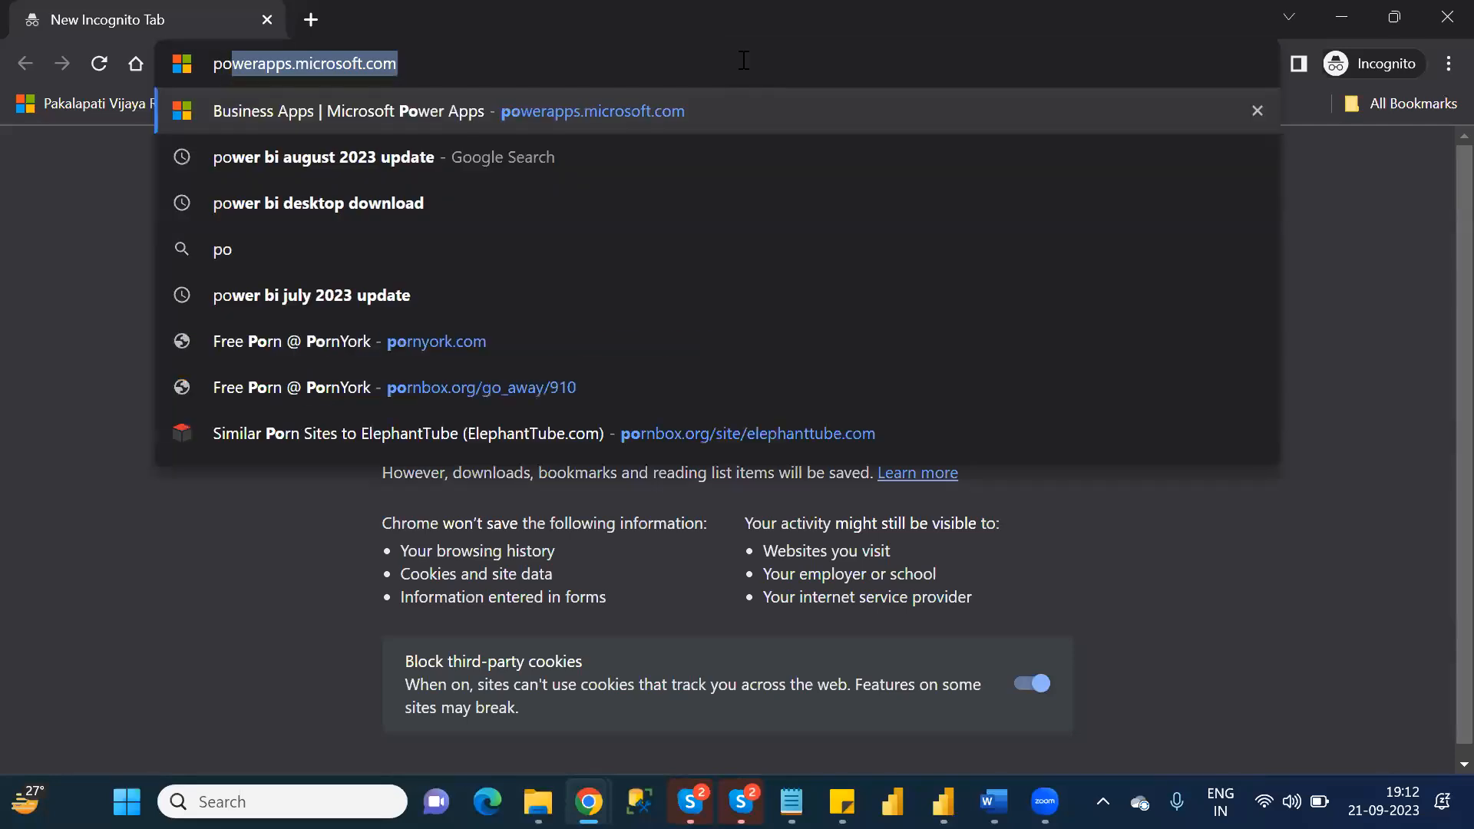
{"action": "key", "text": "Return"}
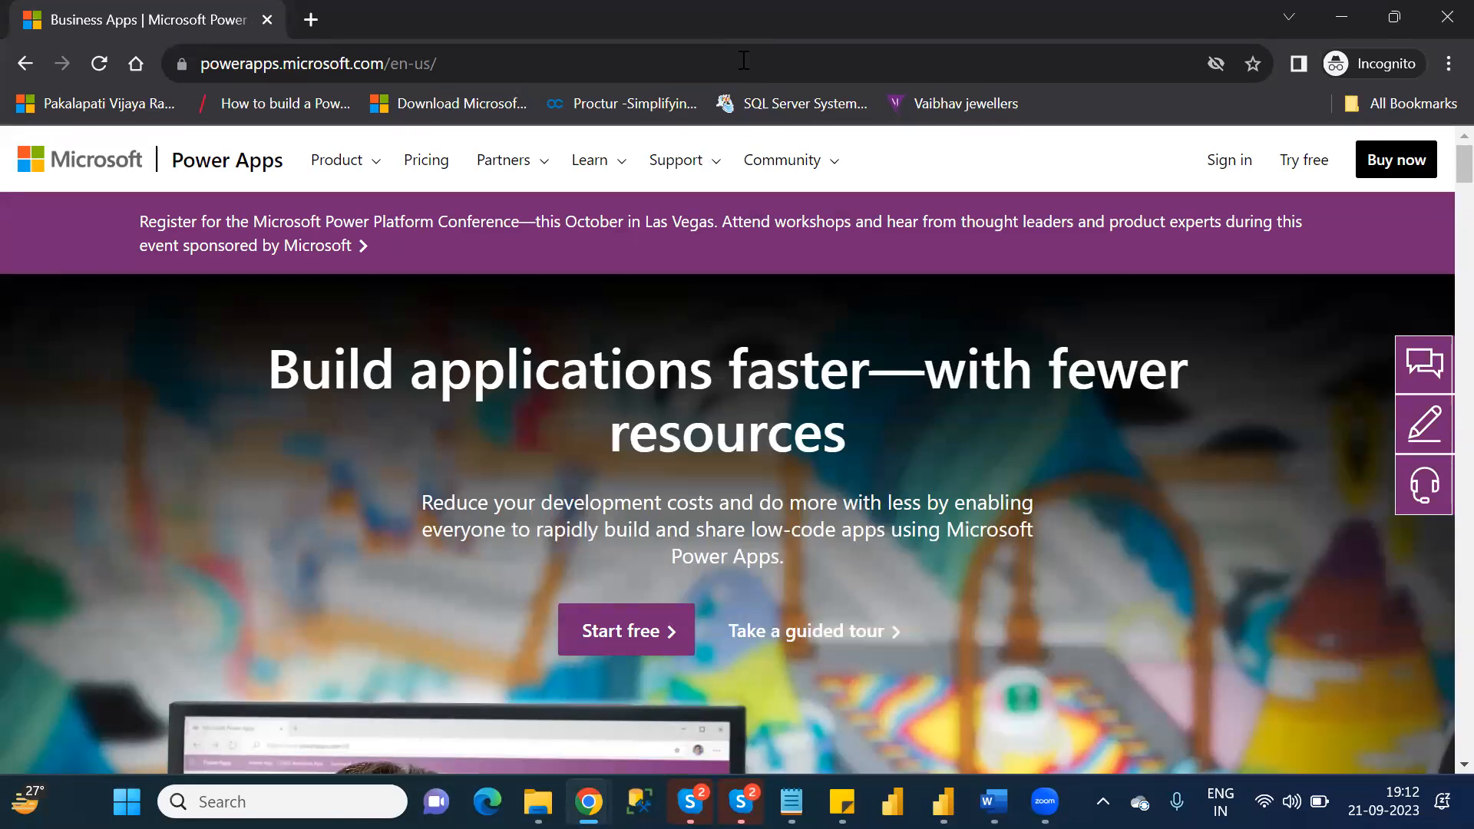
{"action": "left_click", "coordinate": [1222, 165]}
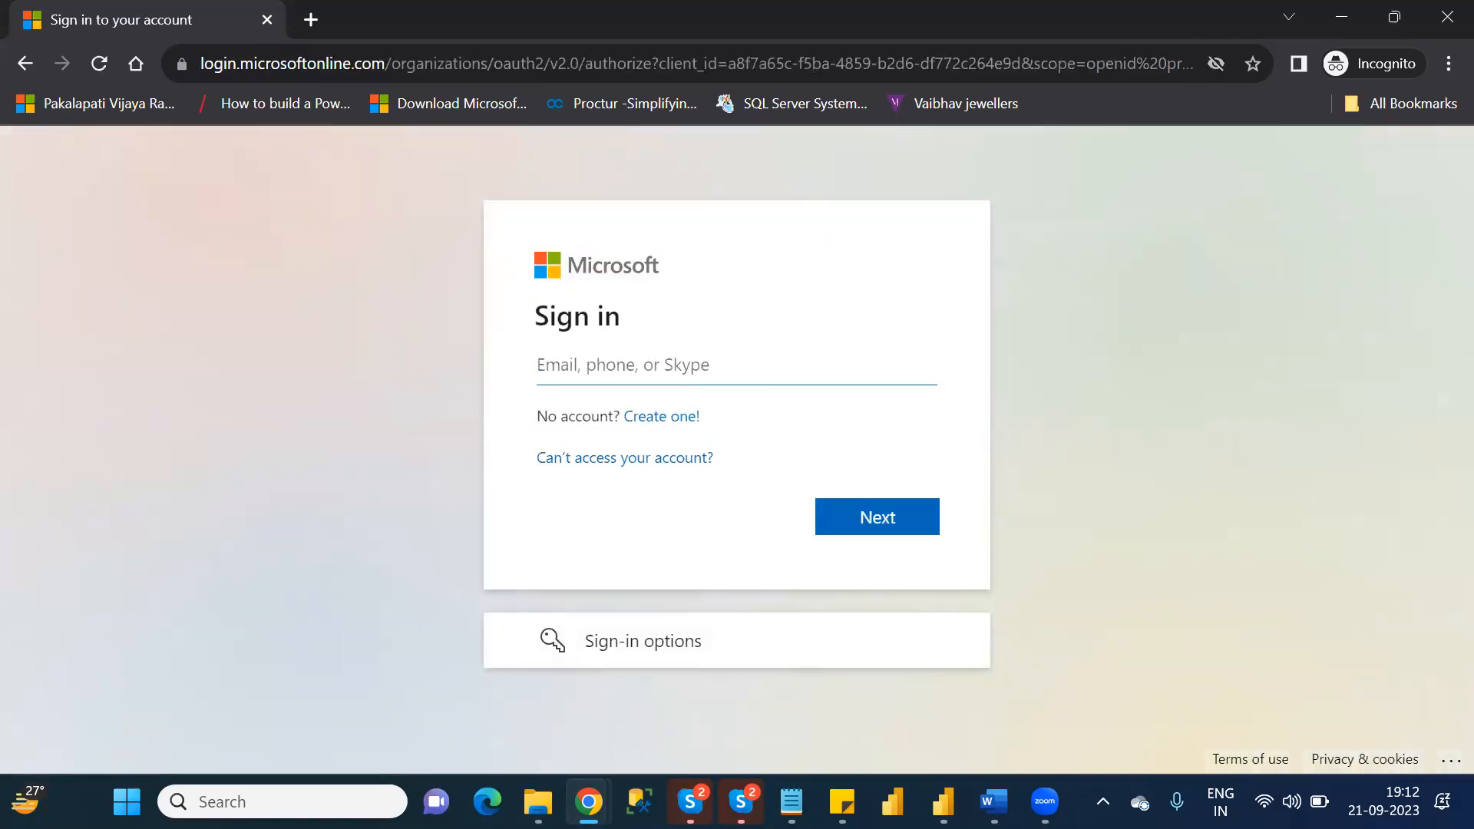
Copy the Power apps Nareshit_B1 account e-mail from the sticky note and submit it on the Microsoft sign-in page.
{"action": "left_click", "coordinate": [842, 802]}
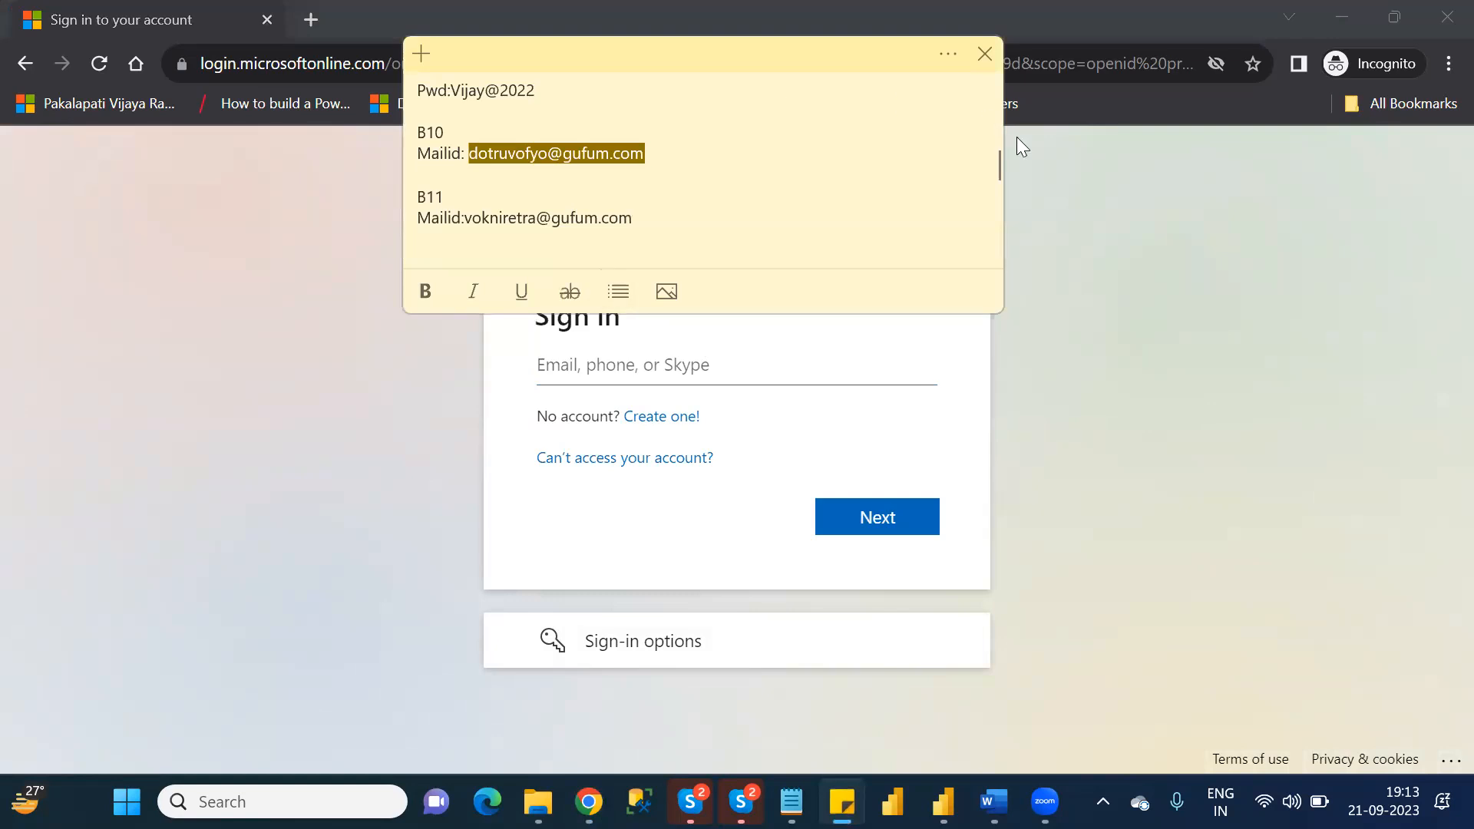
{"action": "left_click_drag", "start_coordinate": [996, 173], "coordinate": [998, 119]}
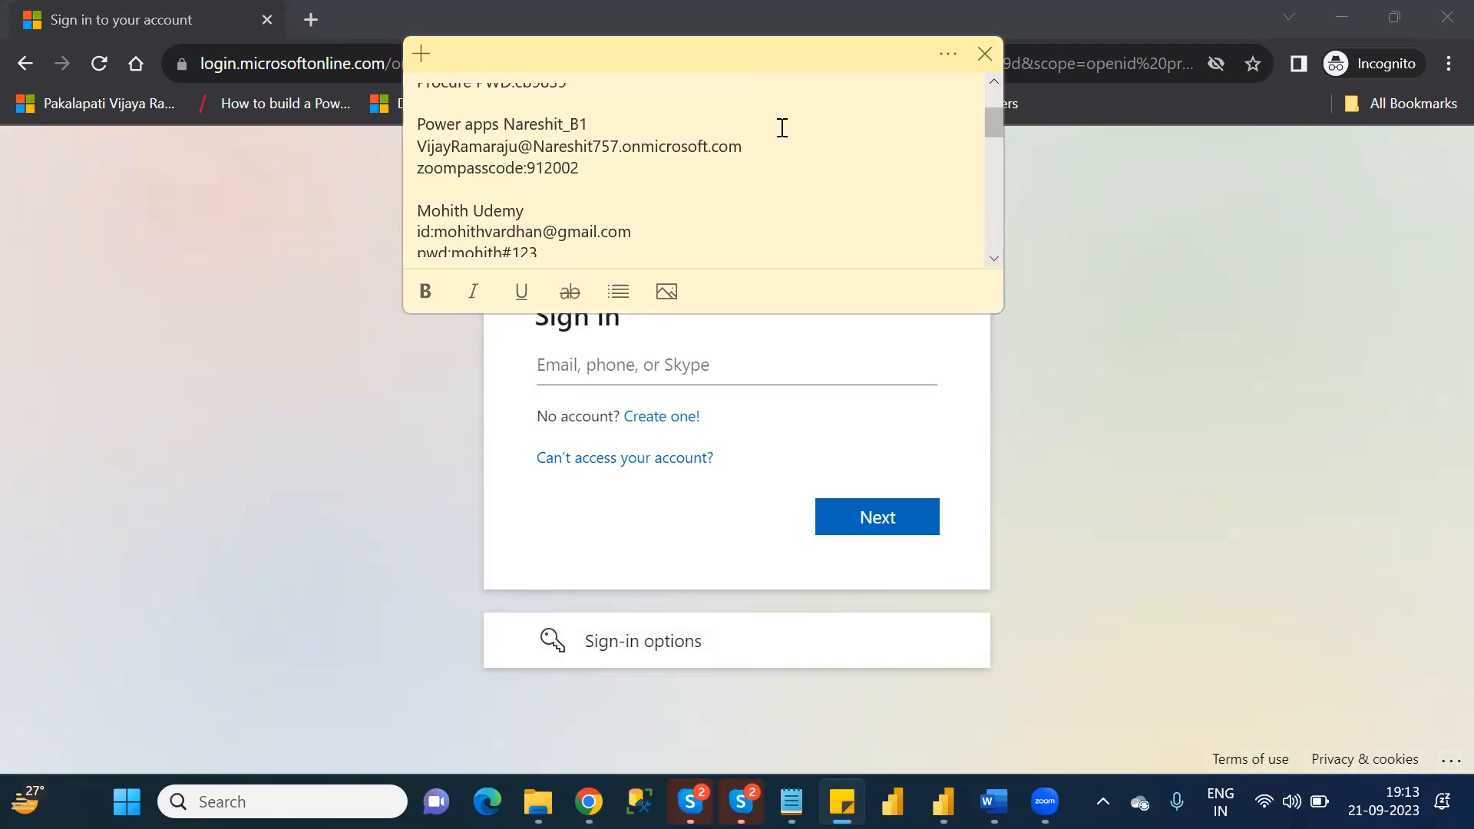
{"action": "left_click_drag", "start_coordinate": [772, 136], "coordinate": [418, 143]}
{"action": "key", "text": "ctrl+c"}
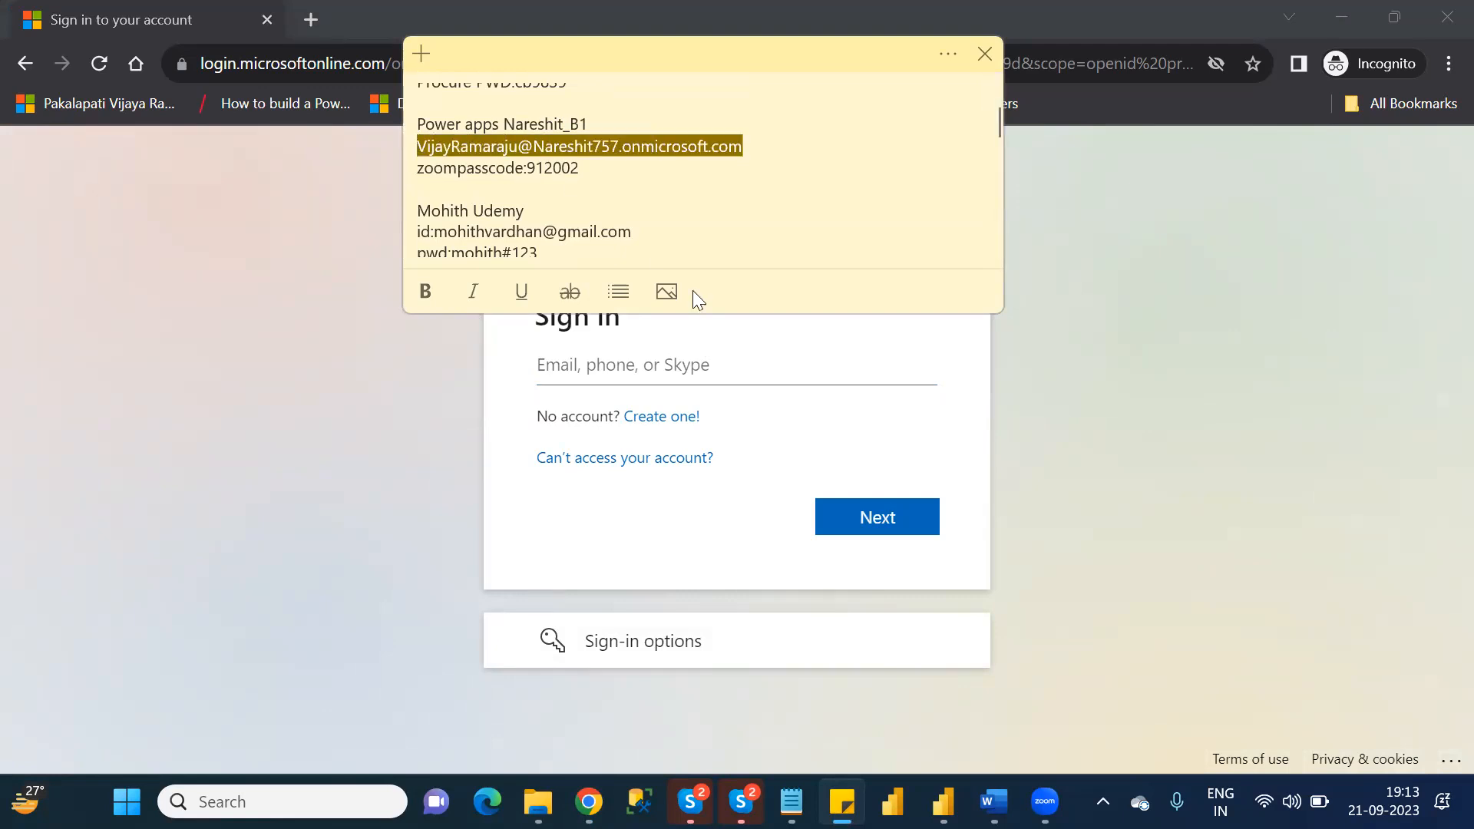
{"action": "left_click", "coordinate": [748, 367]}
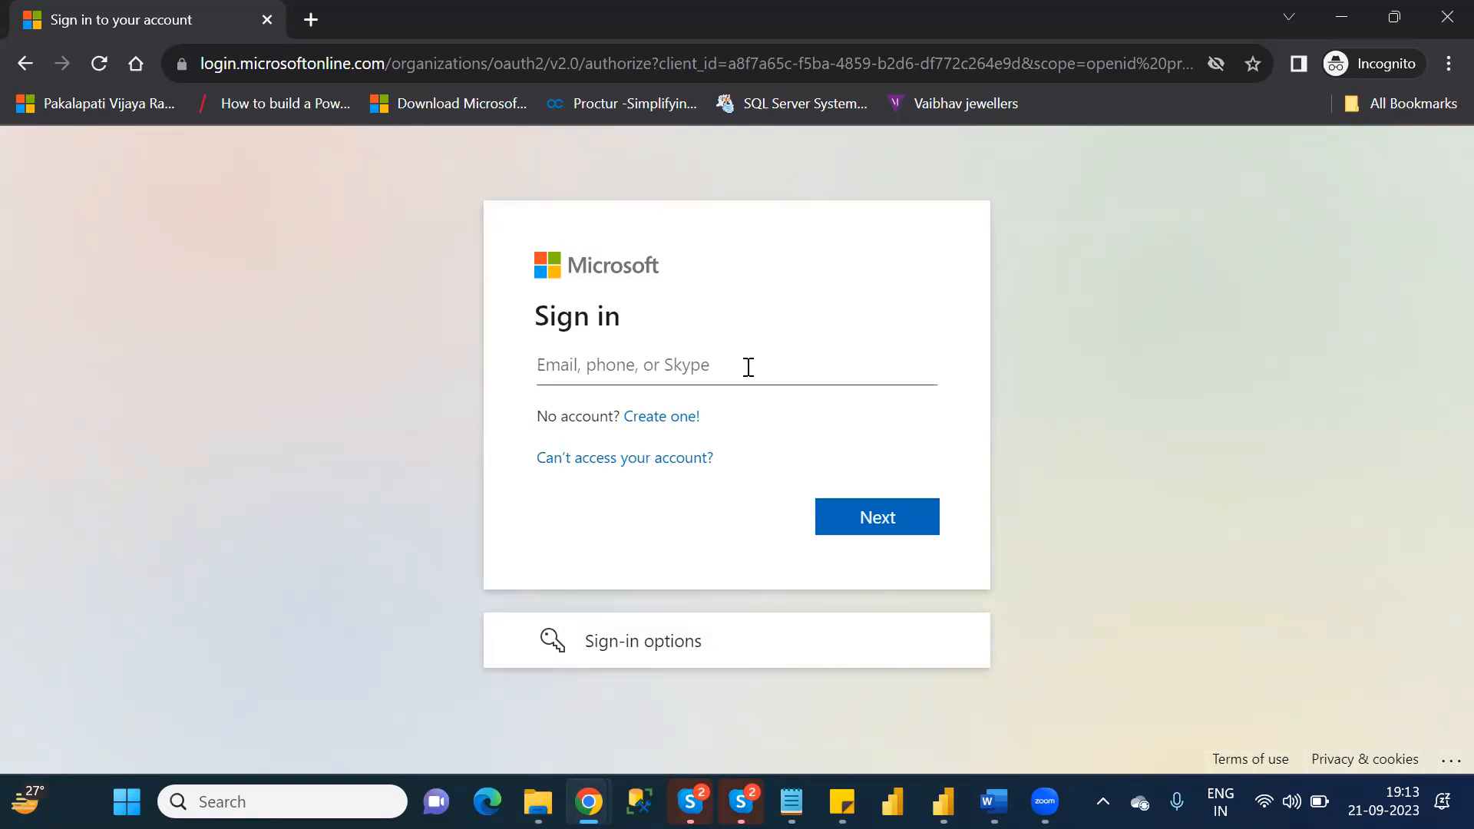
{"action": "key", "text": "ctrl+v"}
{"action": "left_click", "coordinate": [904, 520]}
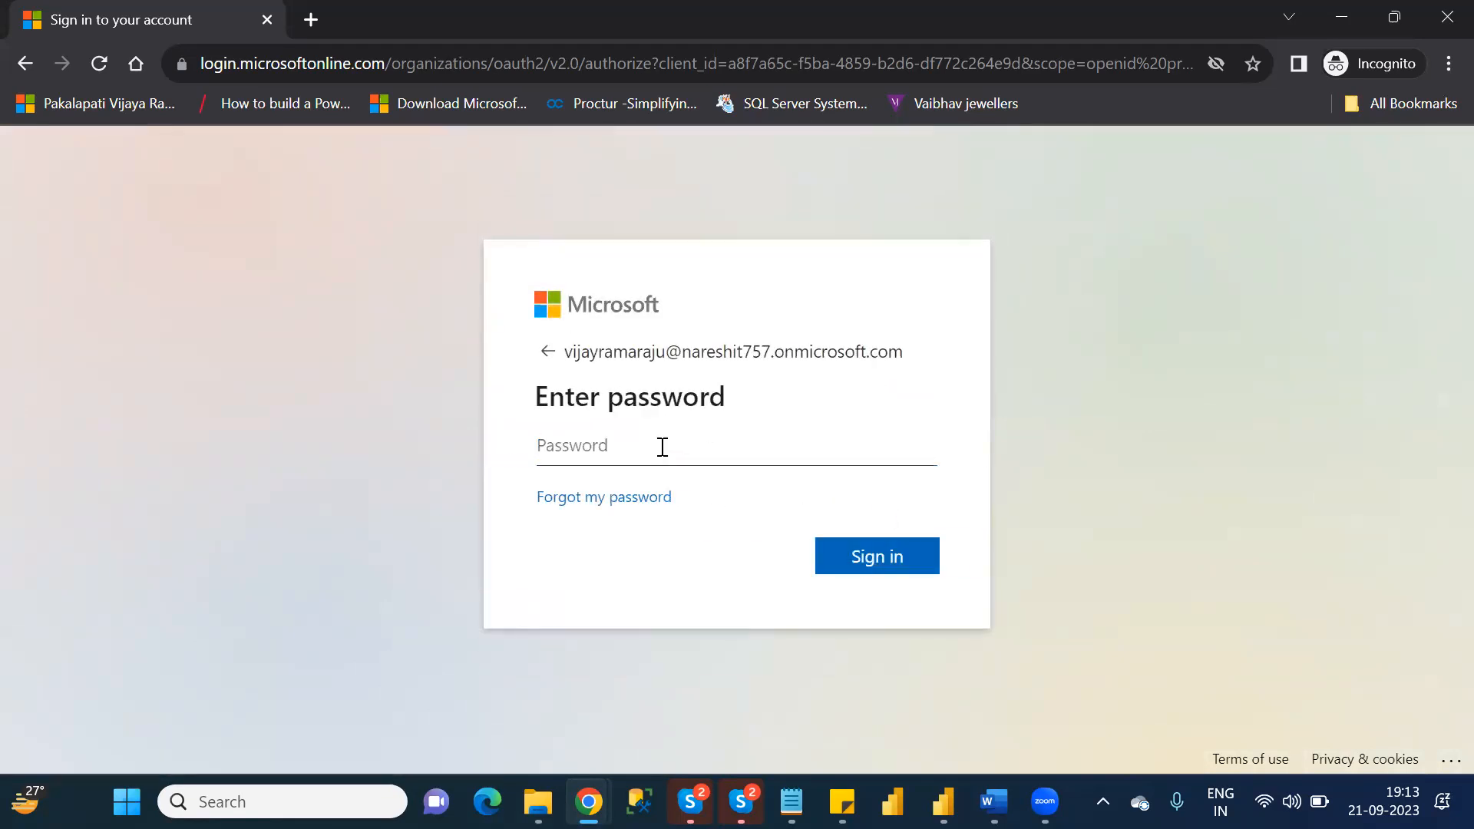
Enter the account password, sign in, and choose to stay signed in.
{"action": "type", "text": "••••••••••••"}
{"action": "left_click", "coordinate": [886, 565]}
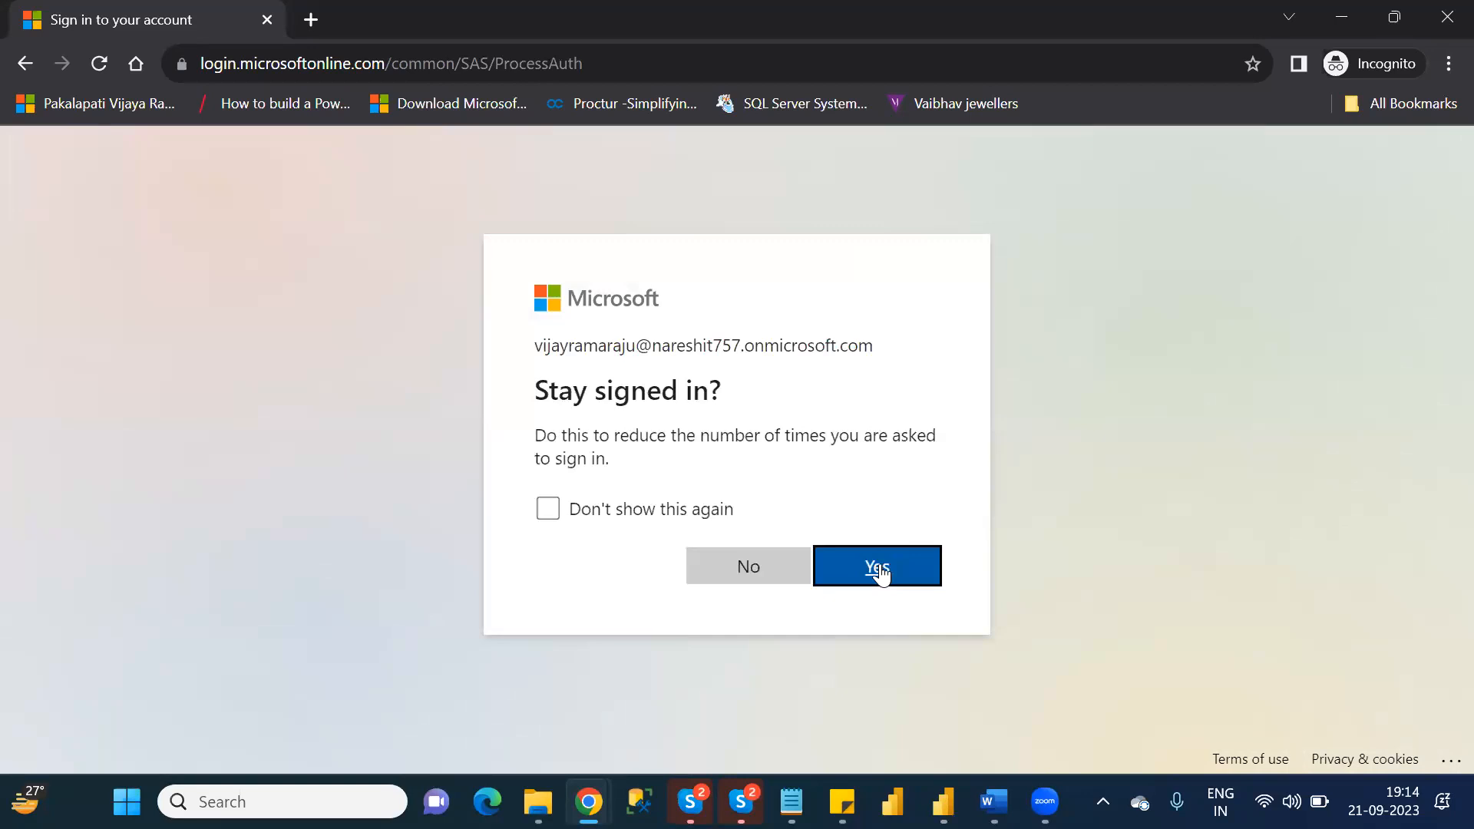
{"action": "left_click", "coordinate": [880, 572]}
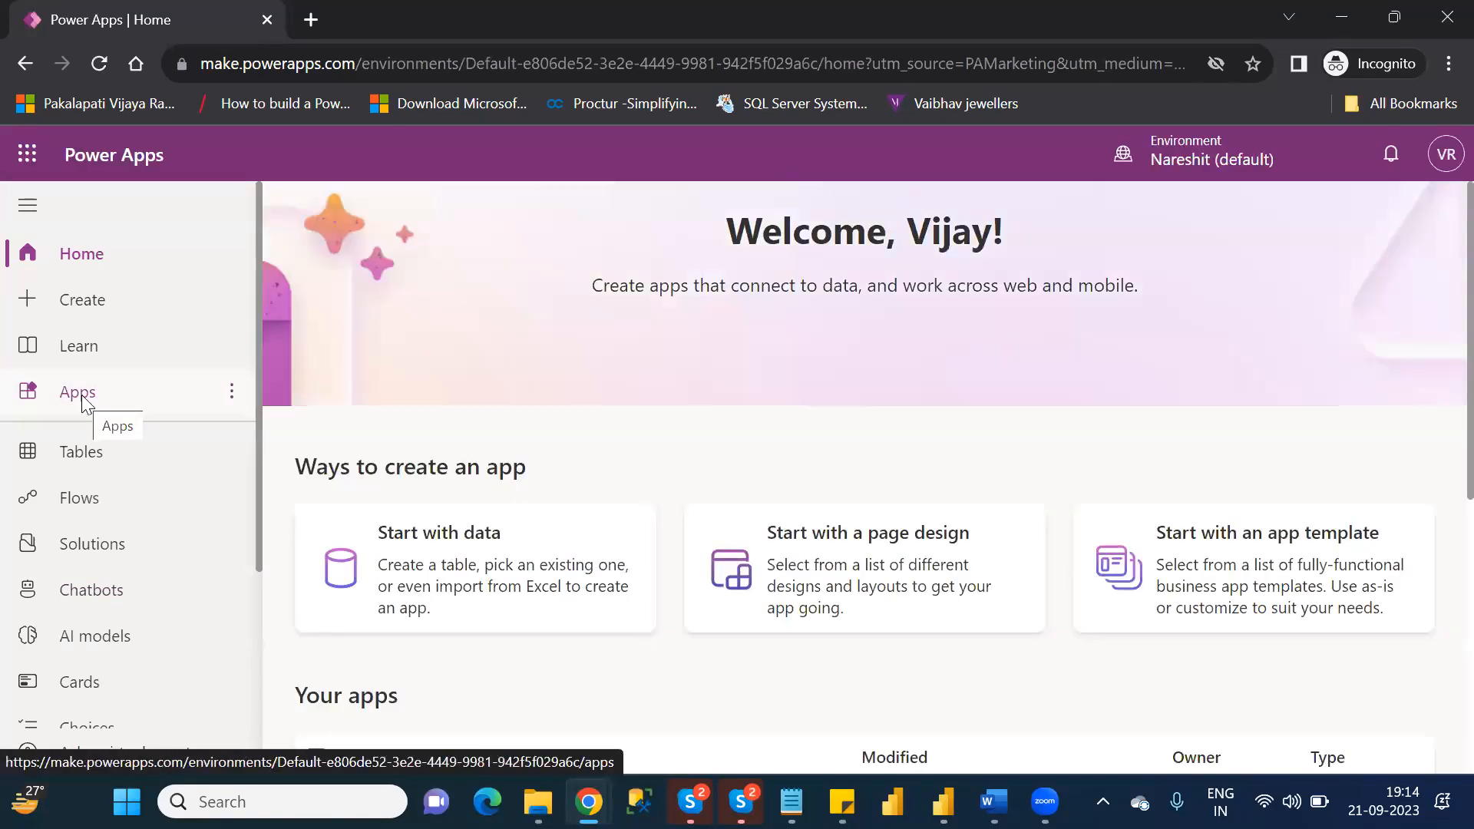
Switch the apps list to the NareshIT_B1 environment and open NareshIT_BlankCanvasApp for editing, skipping the welcome message.
{"action": "left_click", "coordinate": [84, 401]}
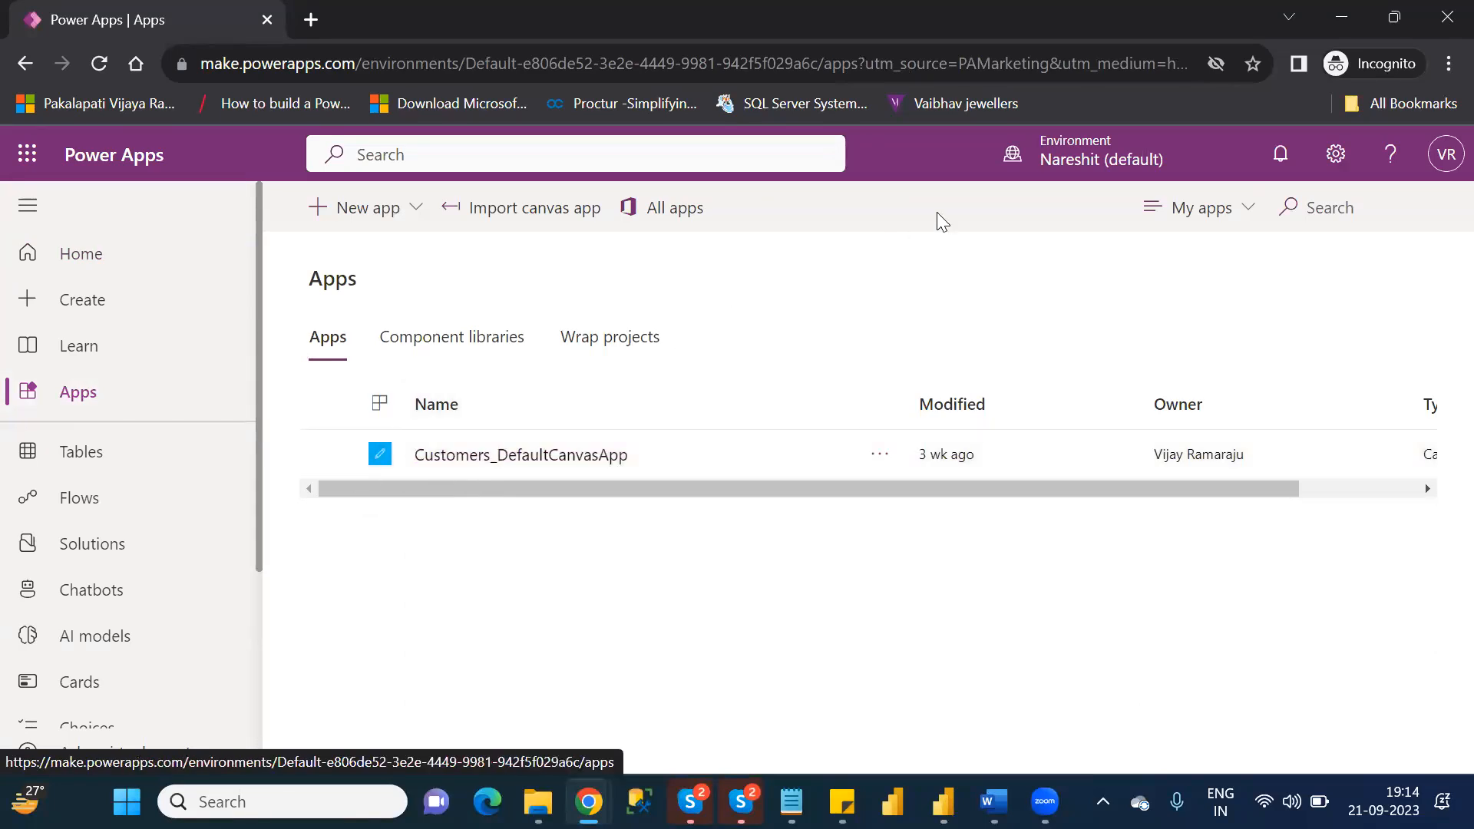
{"action": "left_click", "coordinate": [1067, 155]}
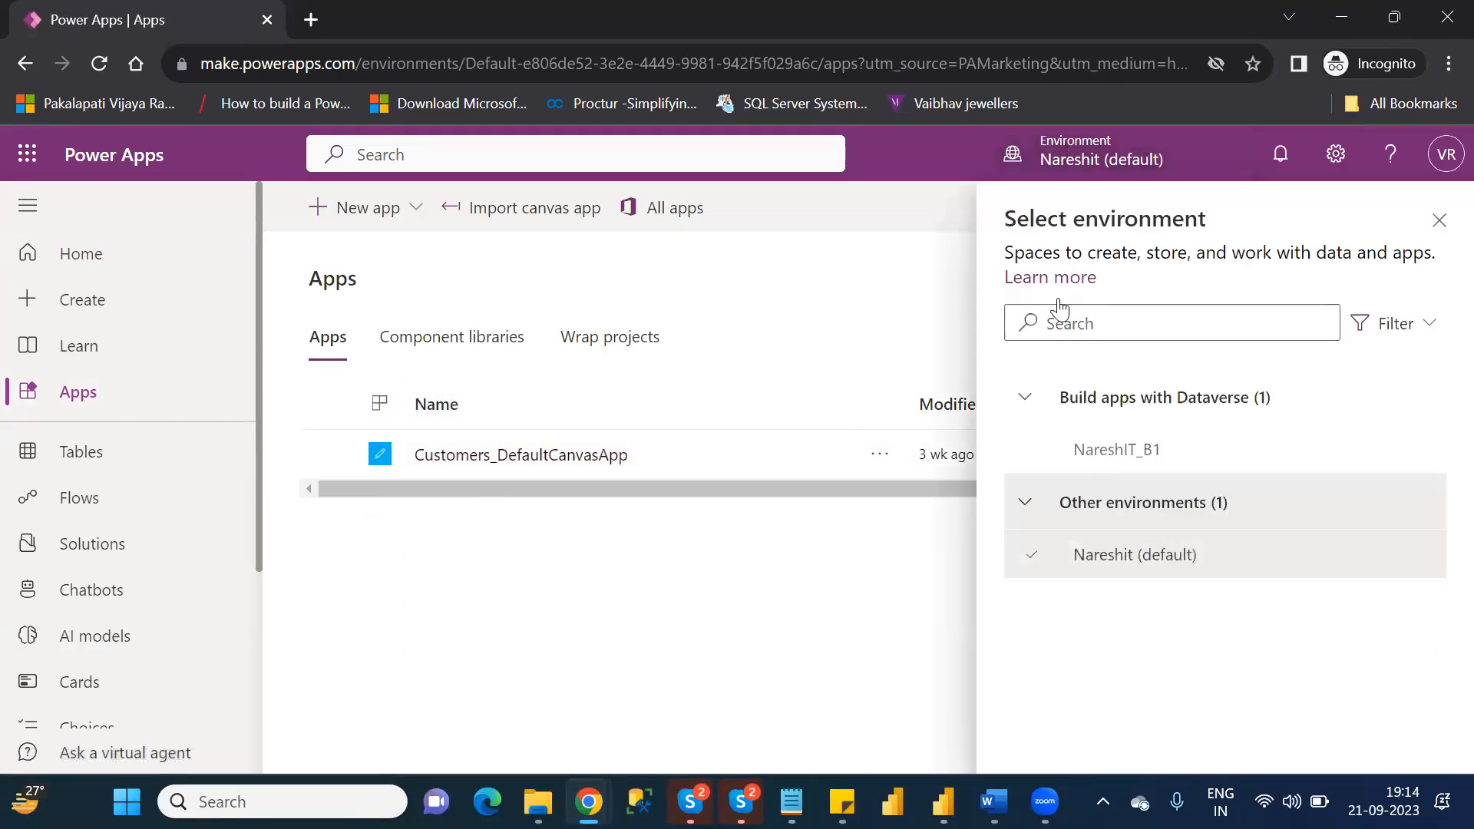
{"action": "left_click", "coordinate": [1118, 450]}
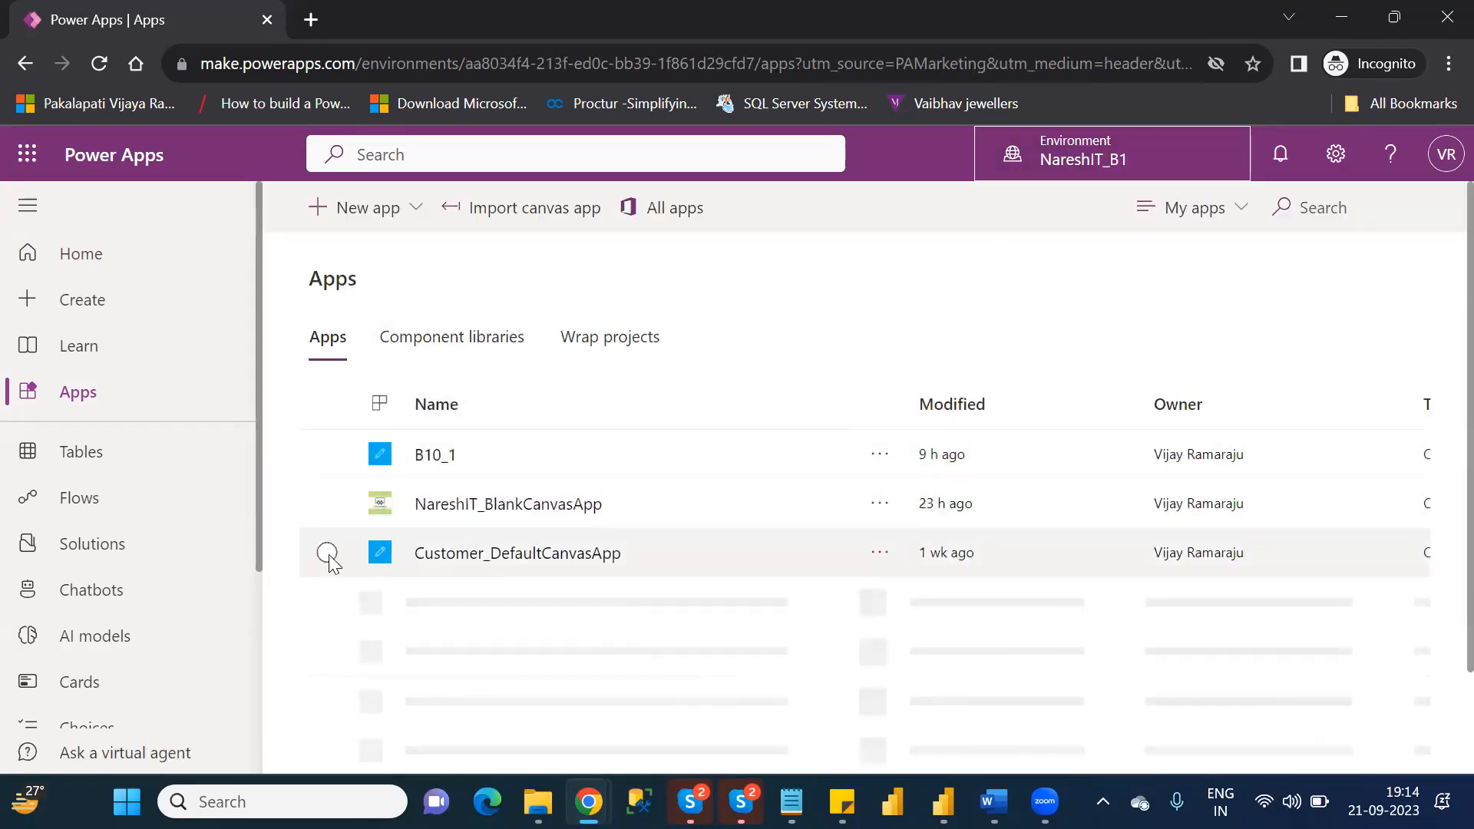
{"action": "left_click", "coordinate": [325, 512]}
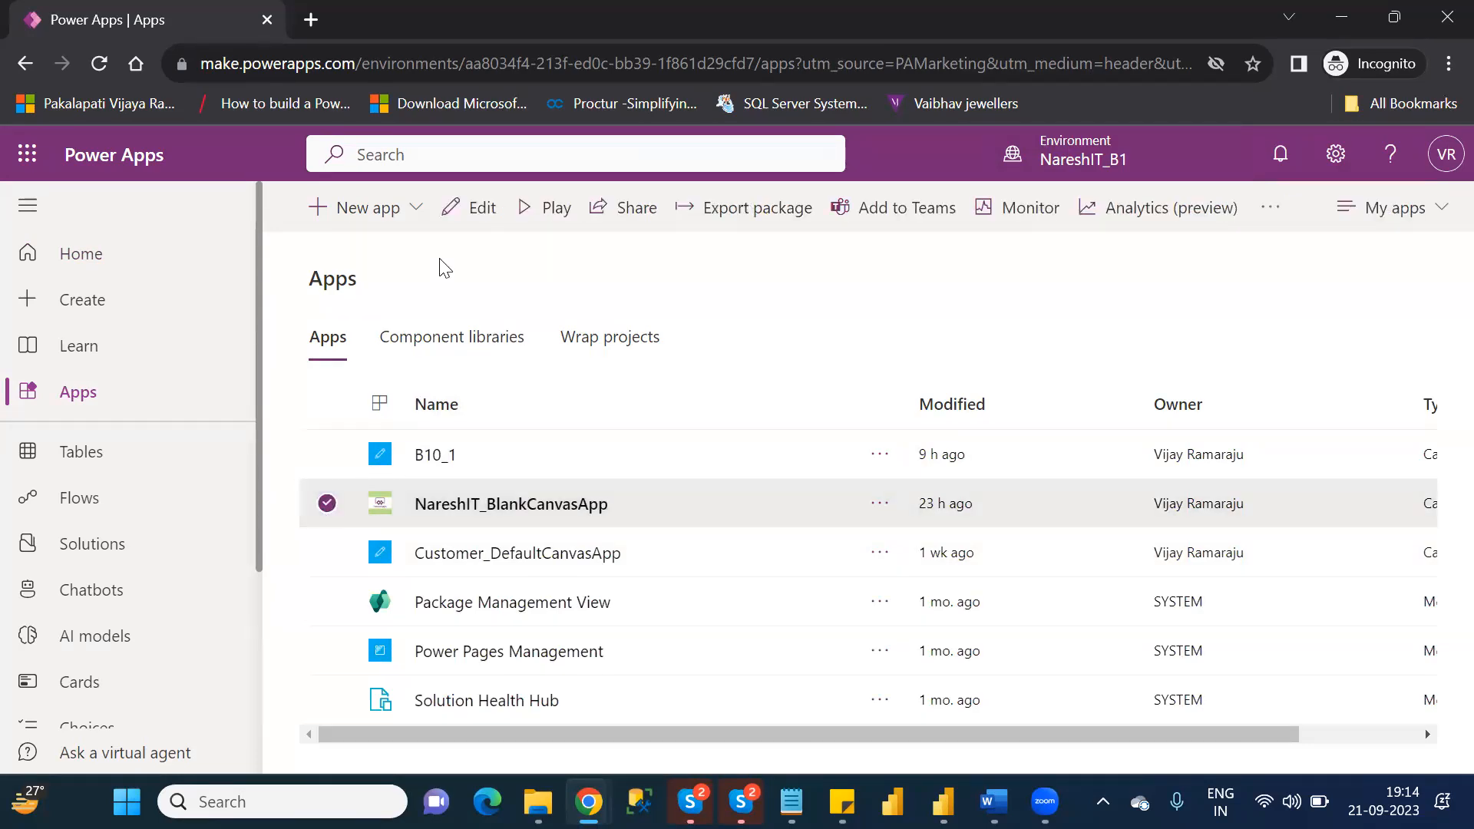
{"action": "left_click", "coordinate": [484, 206]}
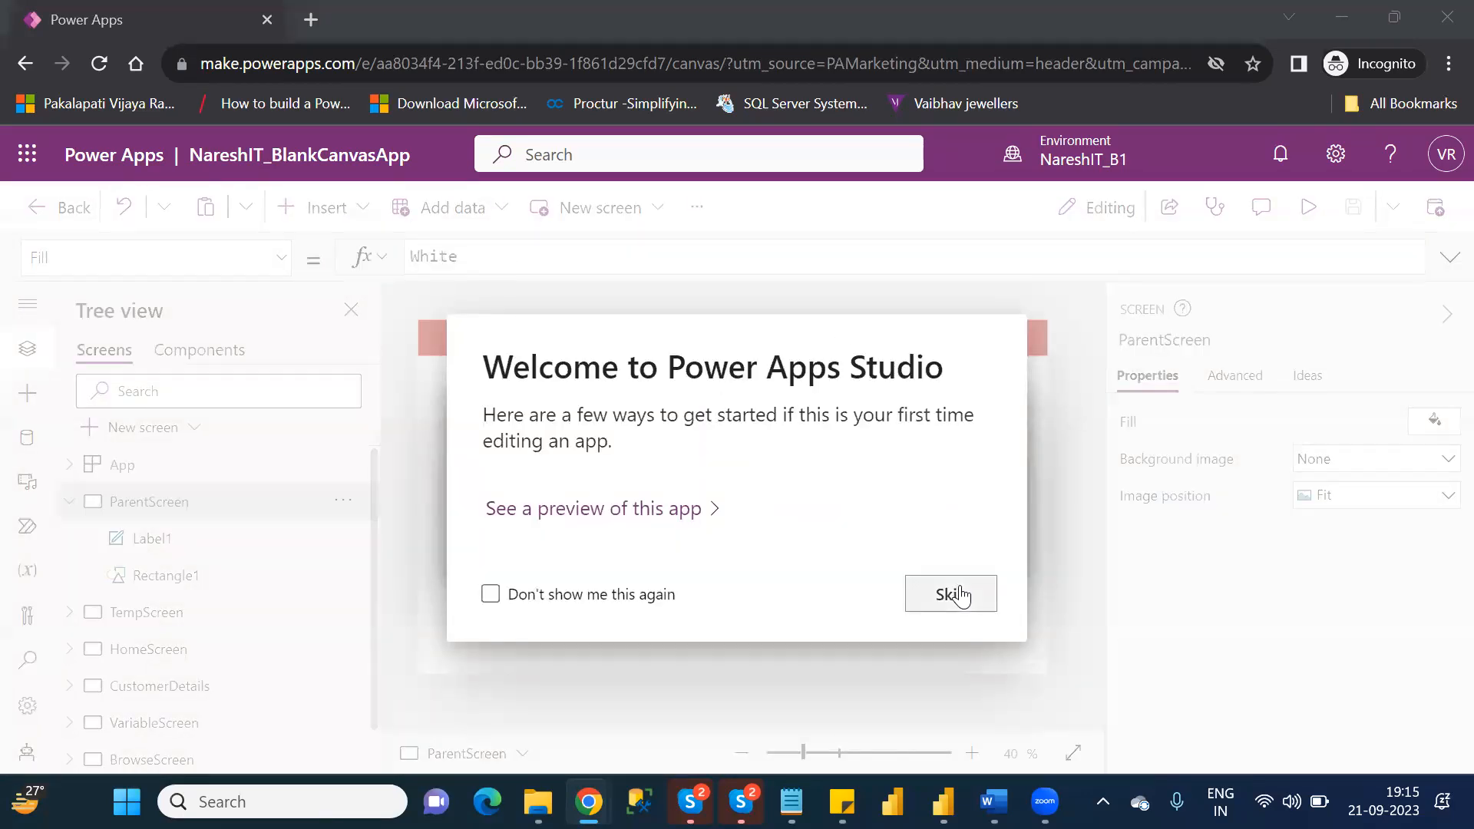
{"action": "left_click", "coordinate": [952, 596]}
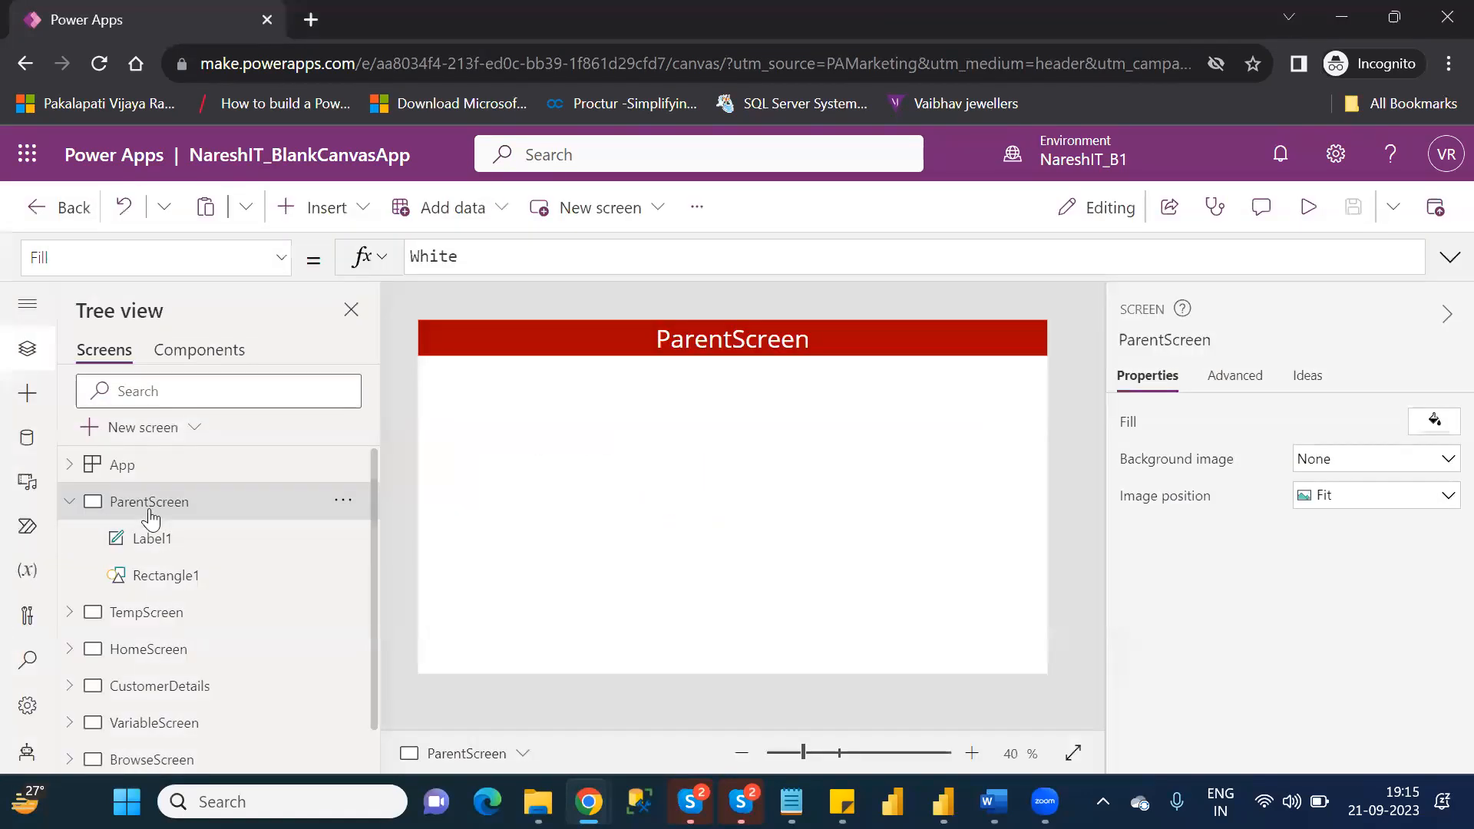
Review the layouts of HomeScreen, CustomerDetails, VariableScreen, BrowseScreen and DetailScreen, examining the customer fields on DetailScreen more closely.
{"action": "left_click", "coordinate": [66, 499]}
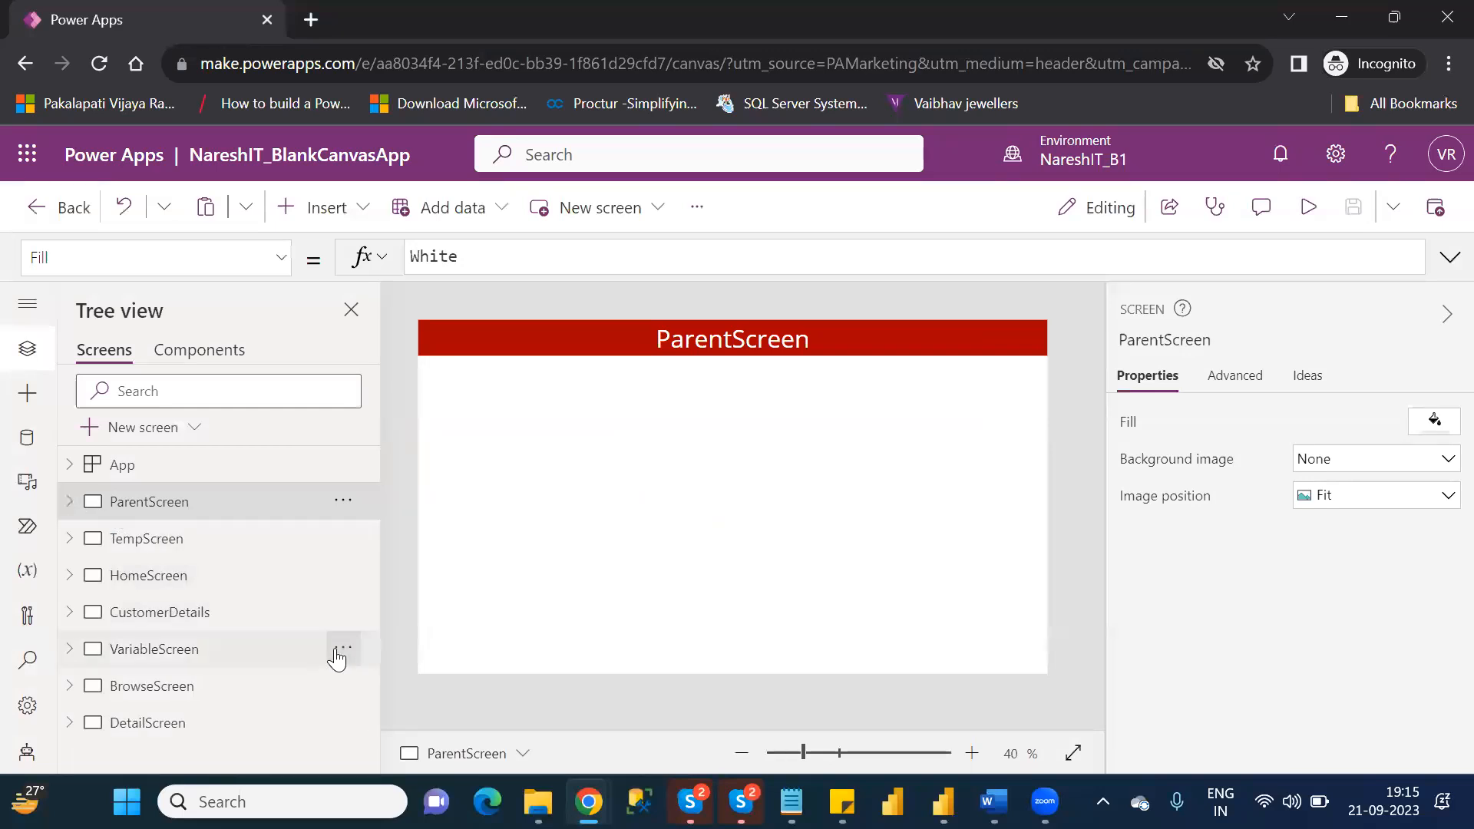
{"action": "left_click", "coordinate": [149, 581]}
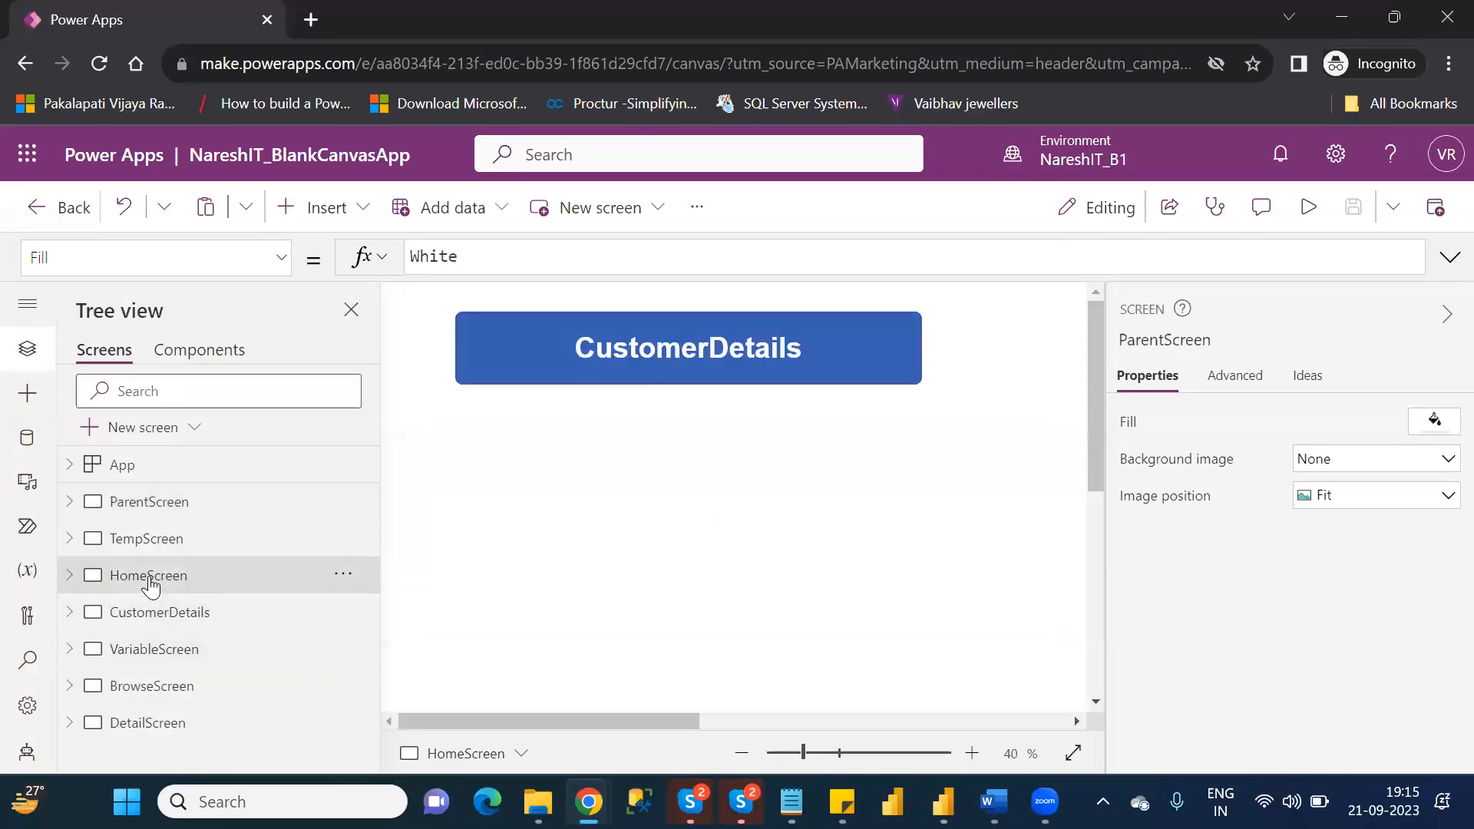
{"action": "left_click", "coordinate": [163, 618]}
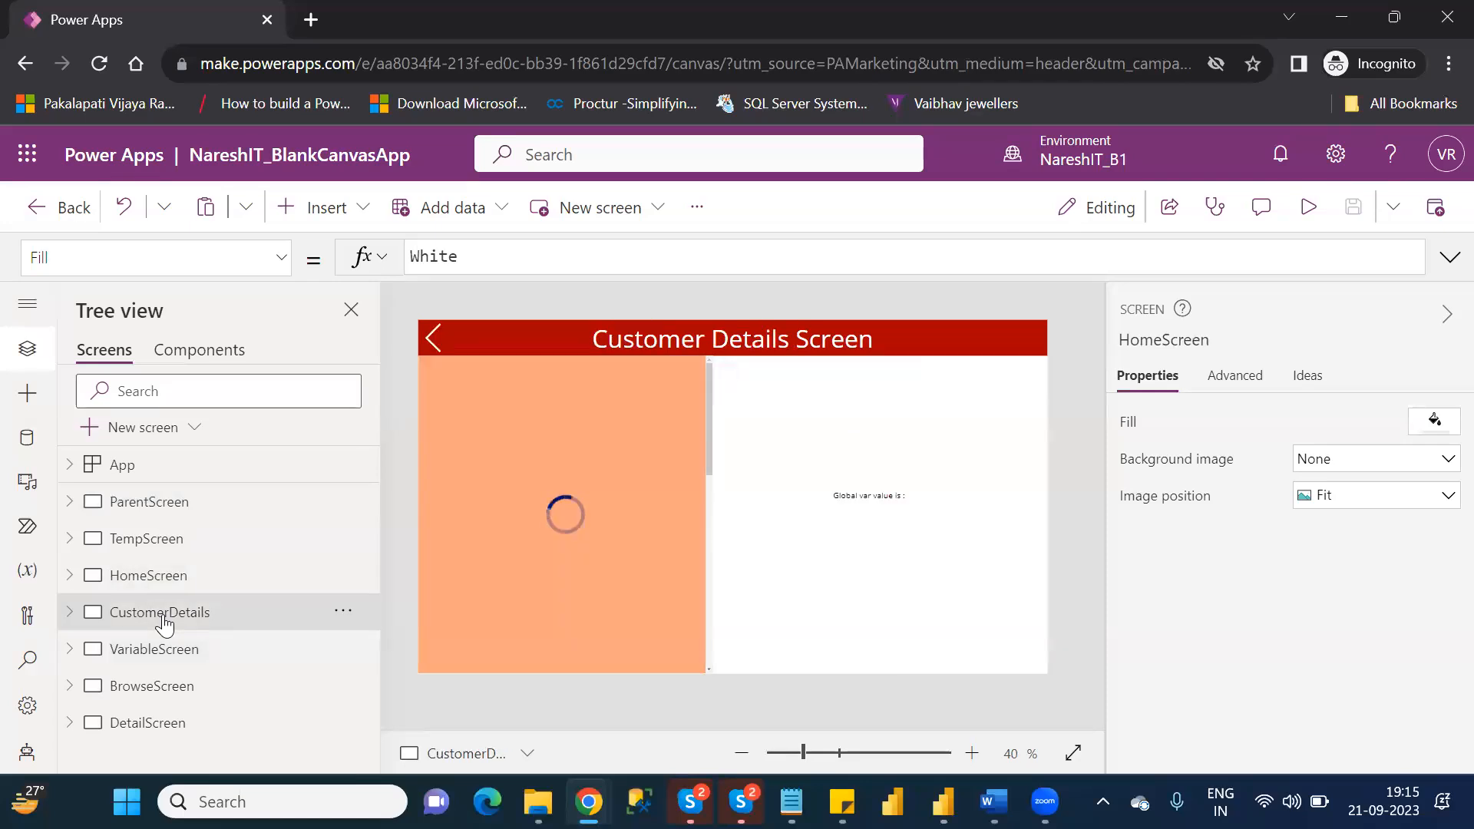
{"action": "left_click", "coordinate": [158, 653]}
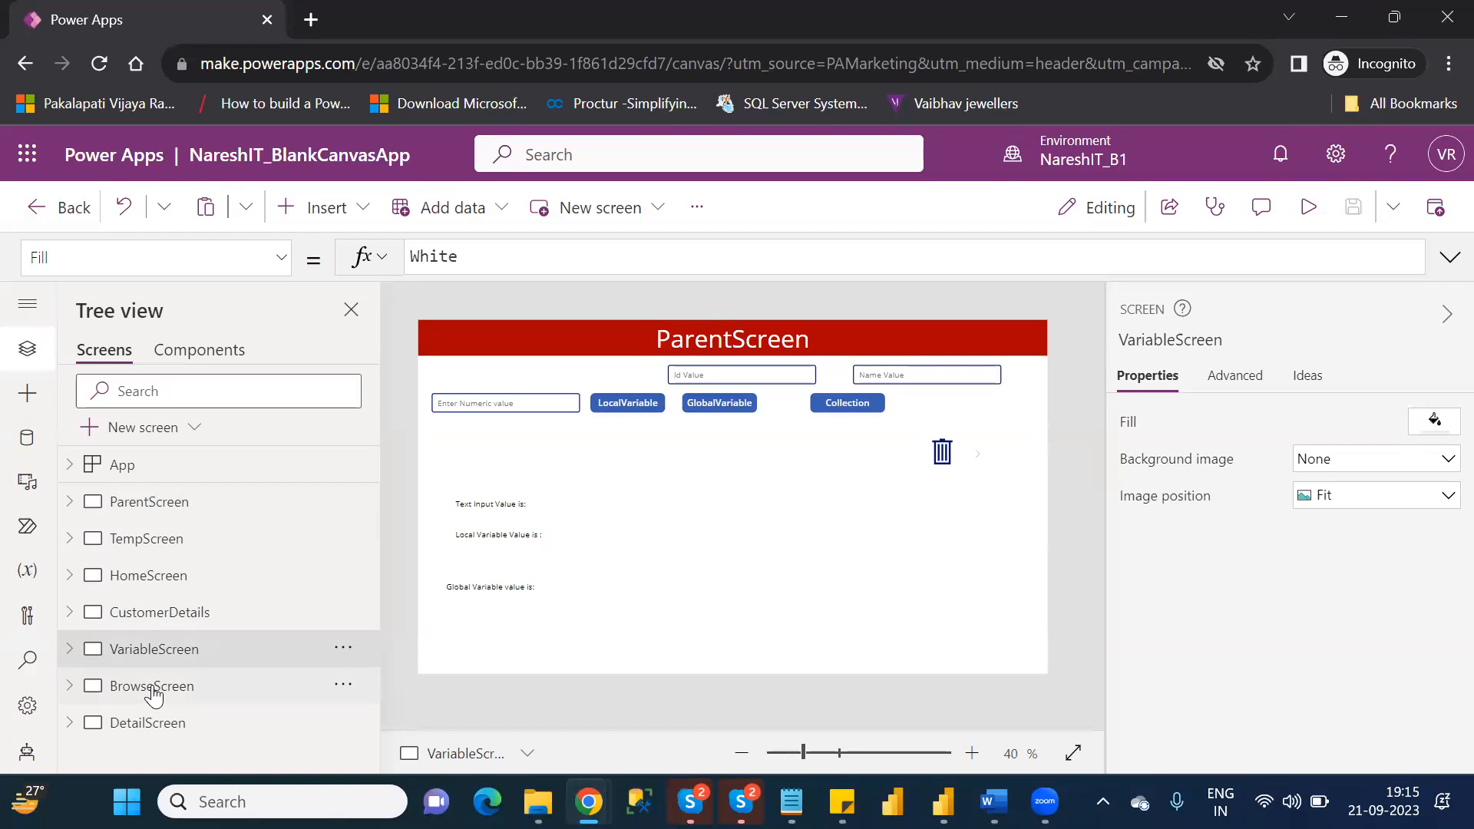
{"action": "left_click", "coordinate": [154, 687]}
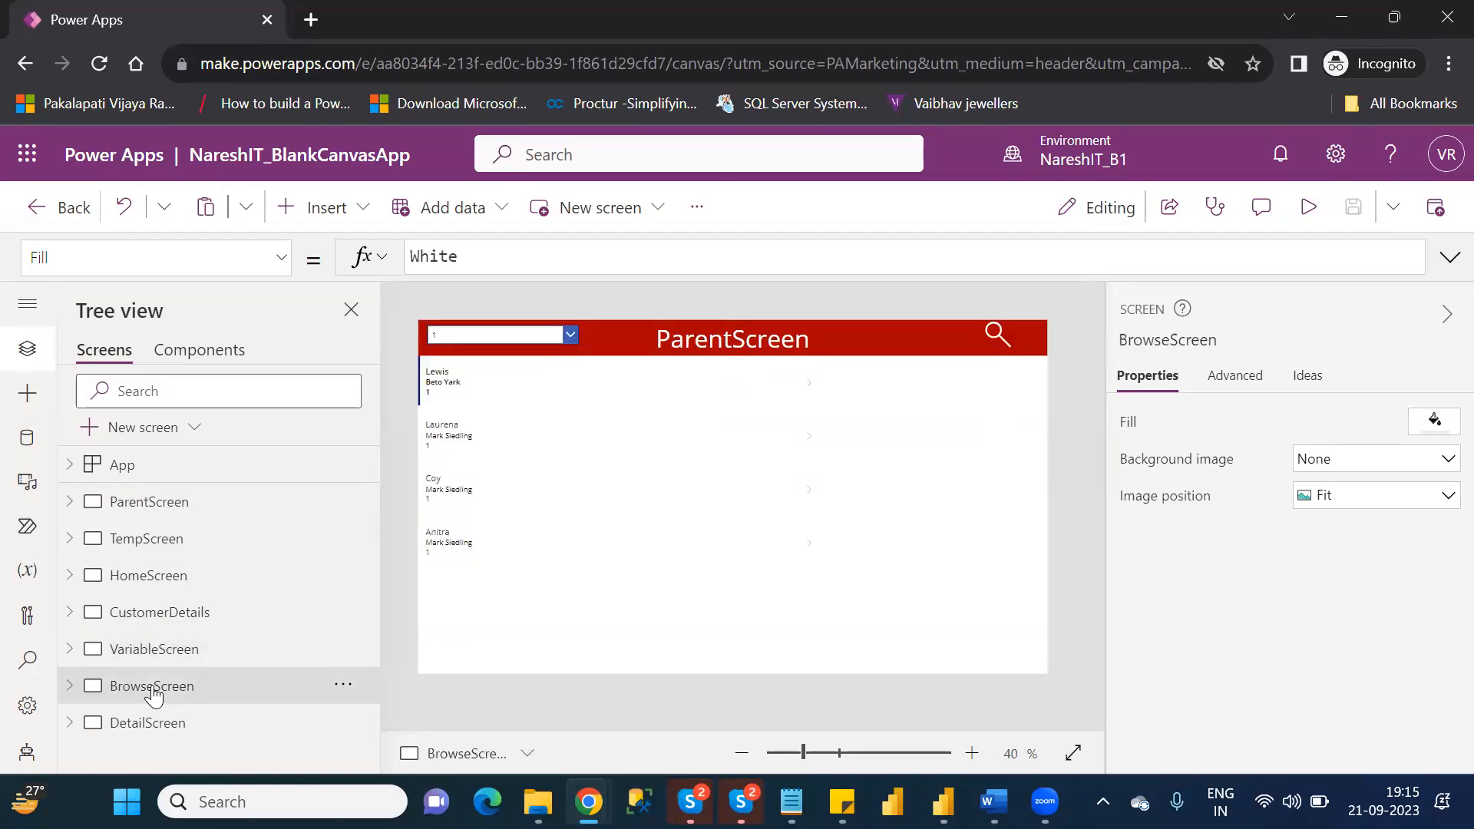
{"action": "left_click", "coordinate": [156, 726]}
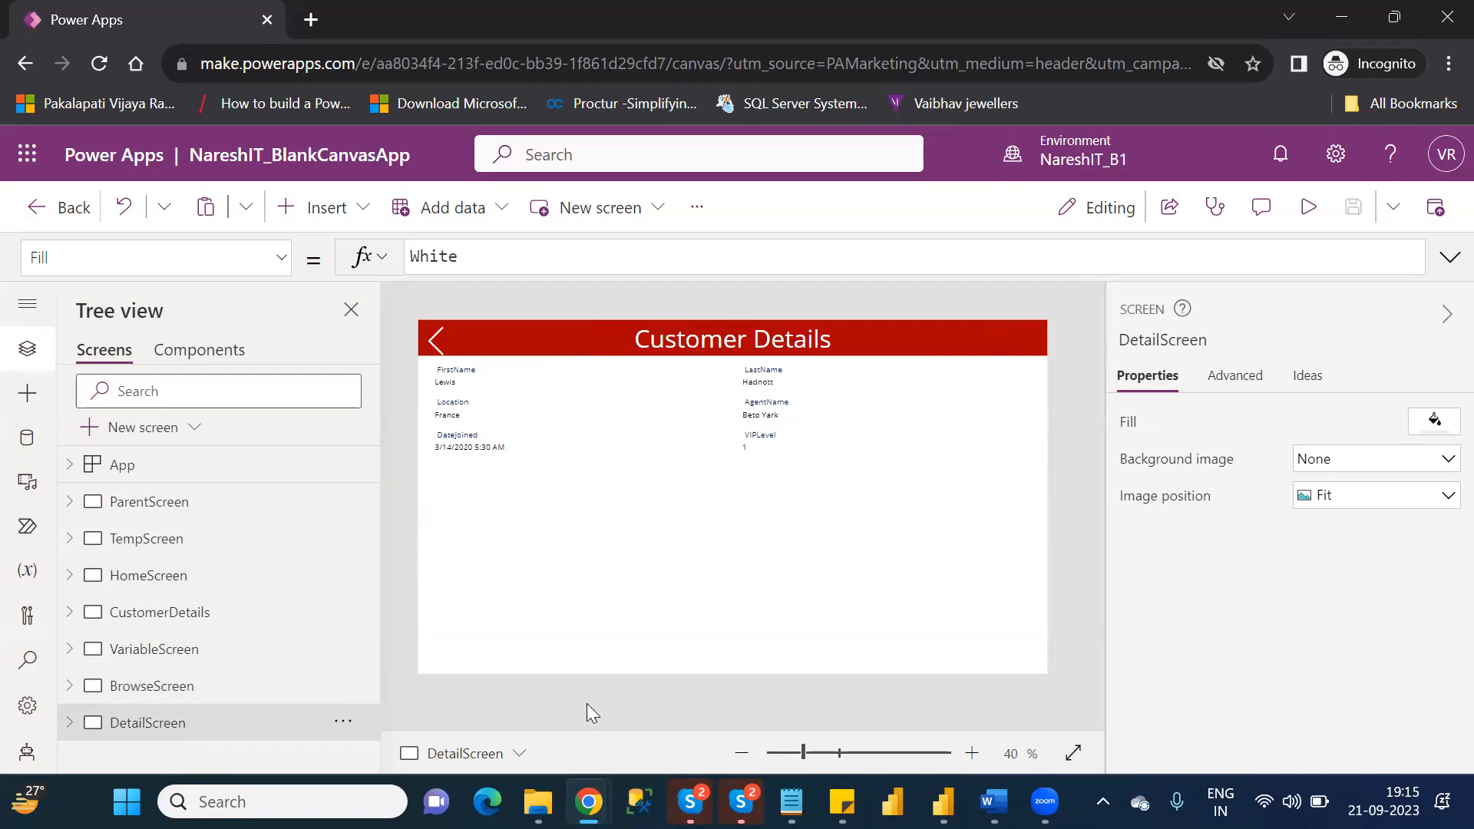
{"action": "left_click", "coordinate": [816, 751]}
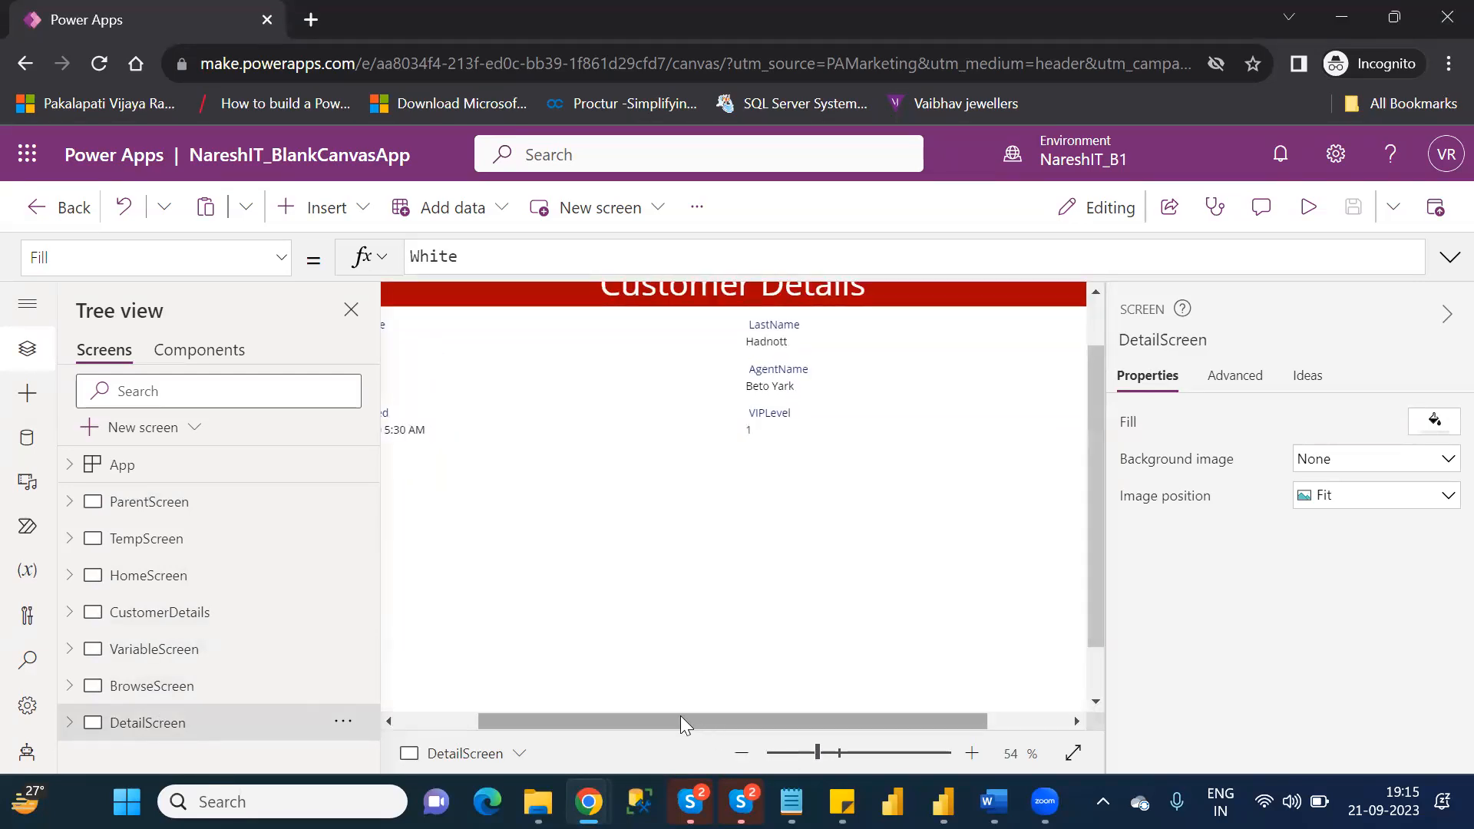
{"action": "left_click_drag", "start_coordinate": [680, 715], "coordinate": [559, 721]}
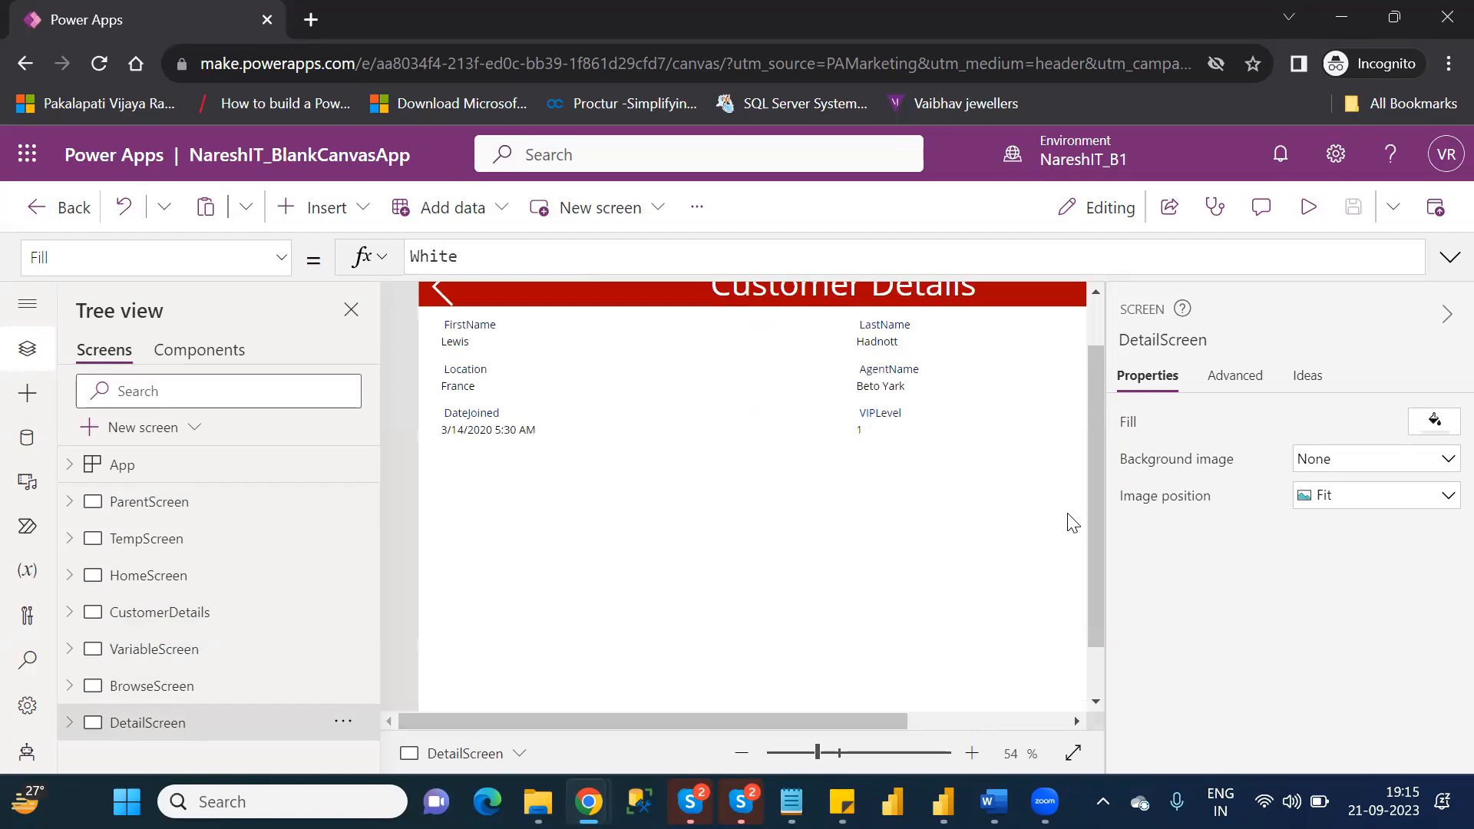
{"action": "scroll", "coordinate": [1090, 337], "scroll_direction": "up", "scroll_amount": 2}
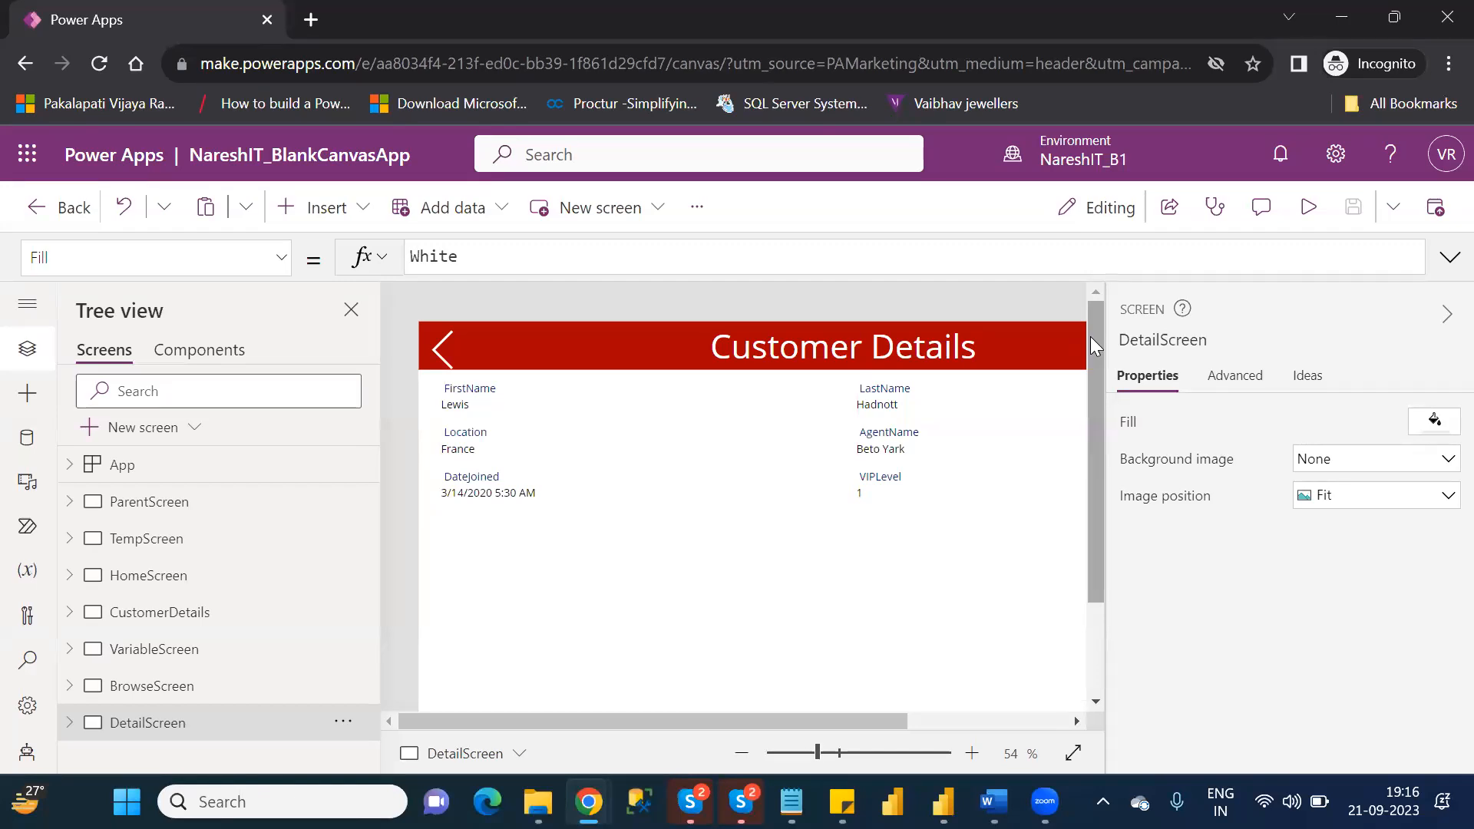
Duplicate ParentScreen and rename the copy as EditScreen.
{"action": "left_click", "coordinate": [203, 515]}
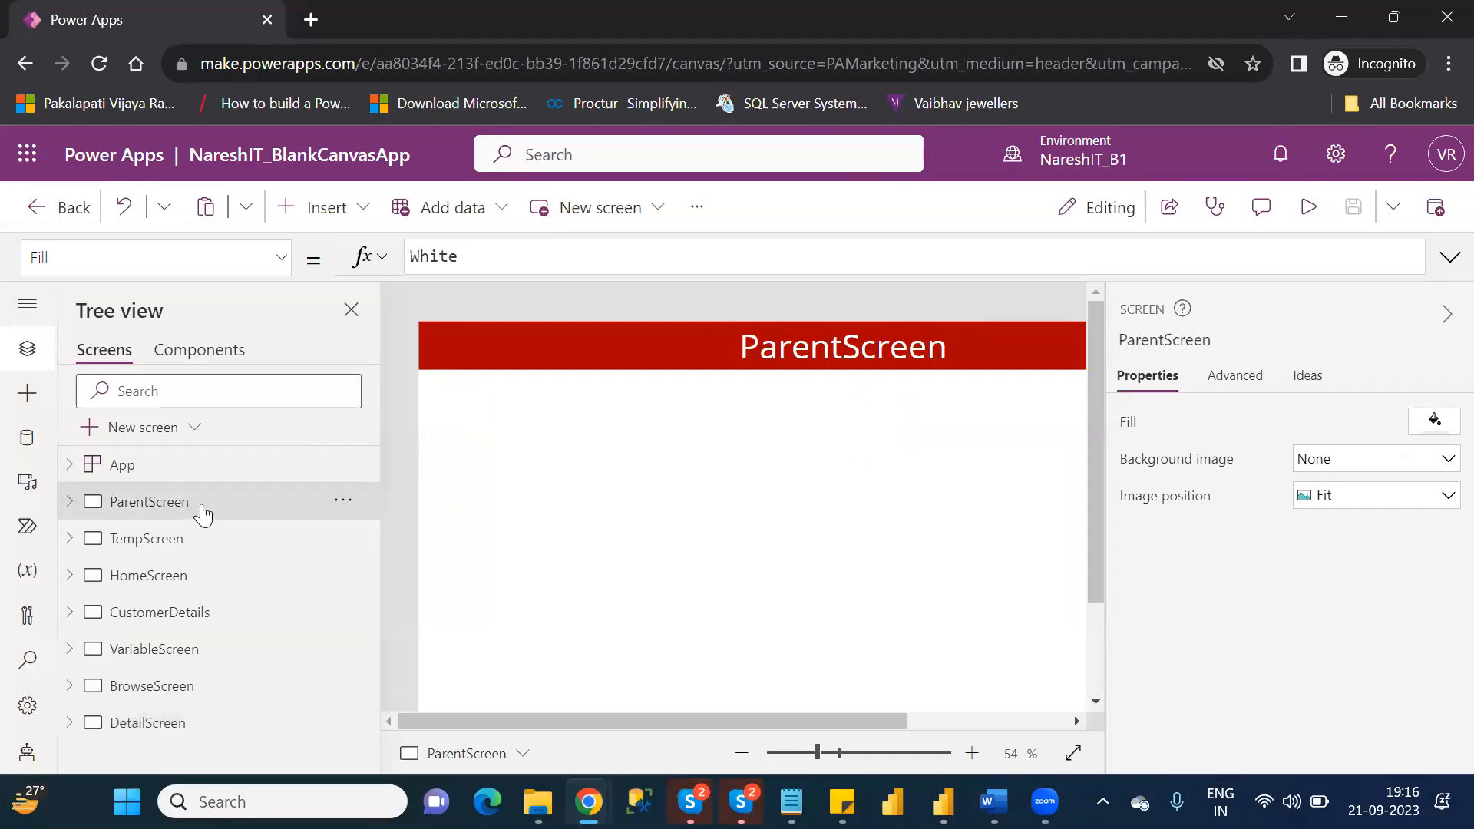
{"action": "right_click", "coordinate": [203, 515]}
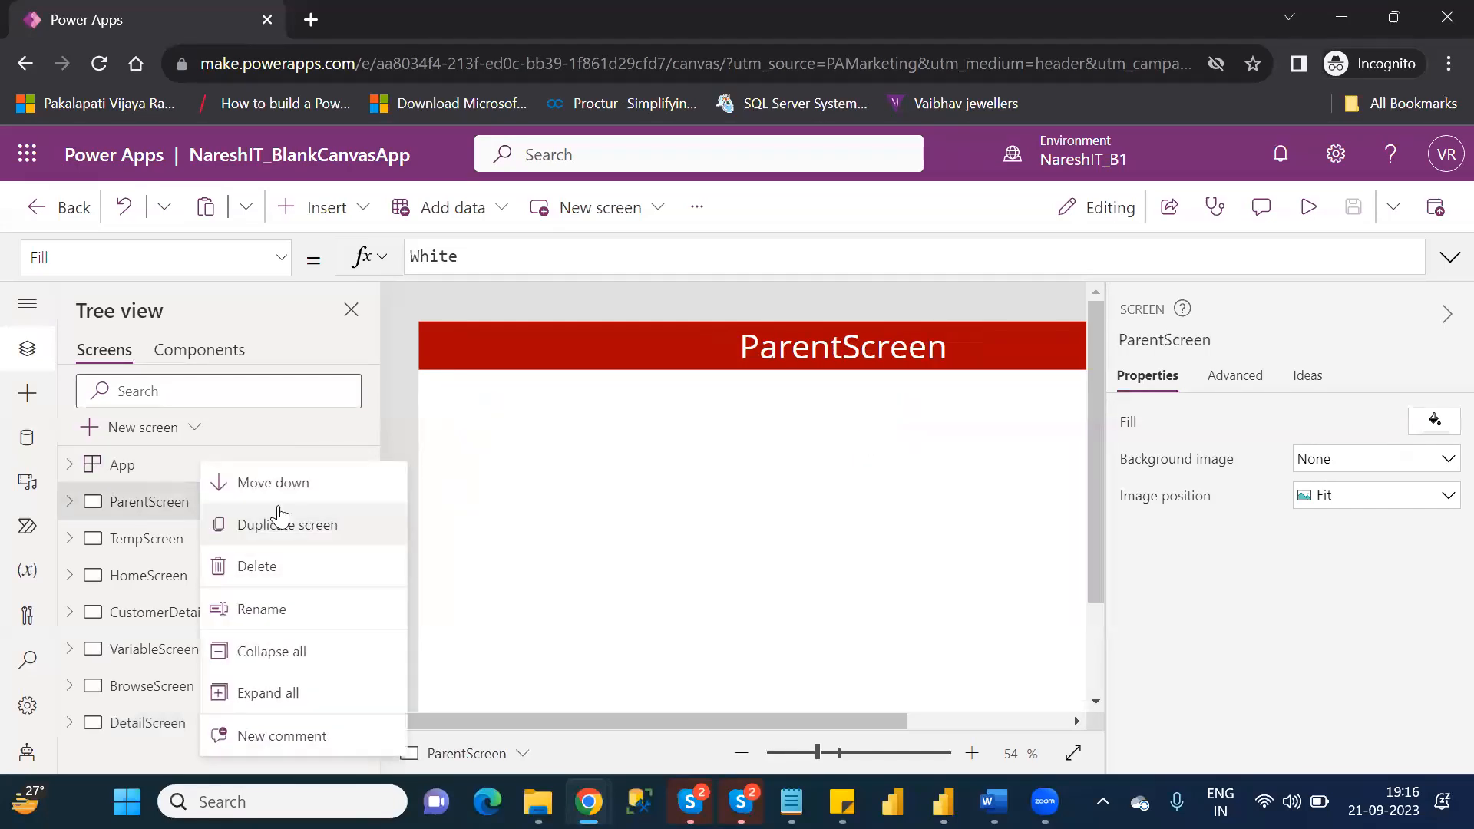
{"action": "left_click", "coordinate": [315, 521]}
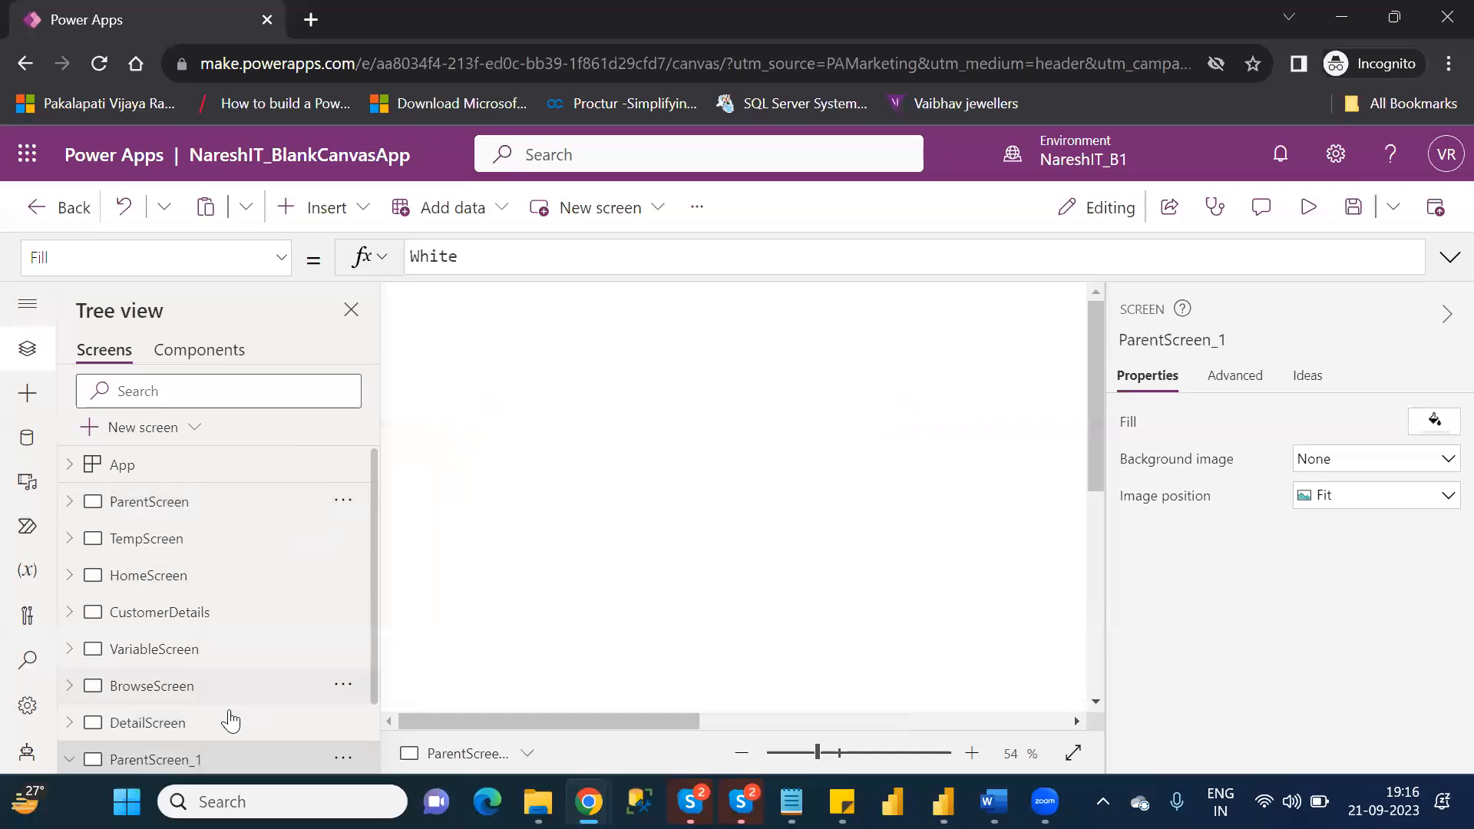
{"action": "double_click", "coordinate": [191, 760]}
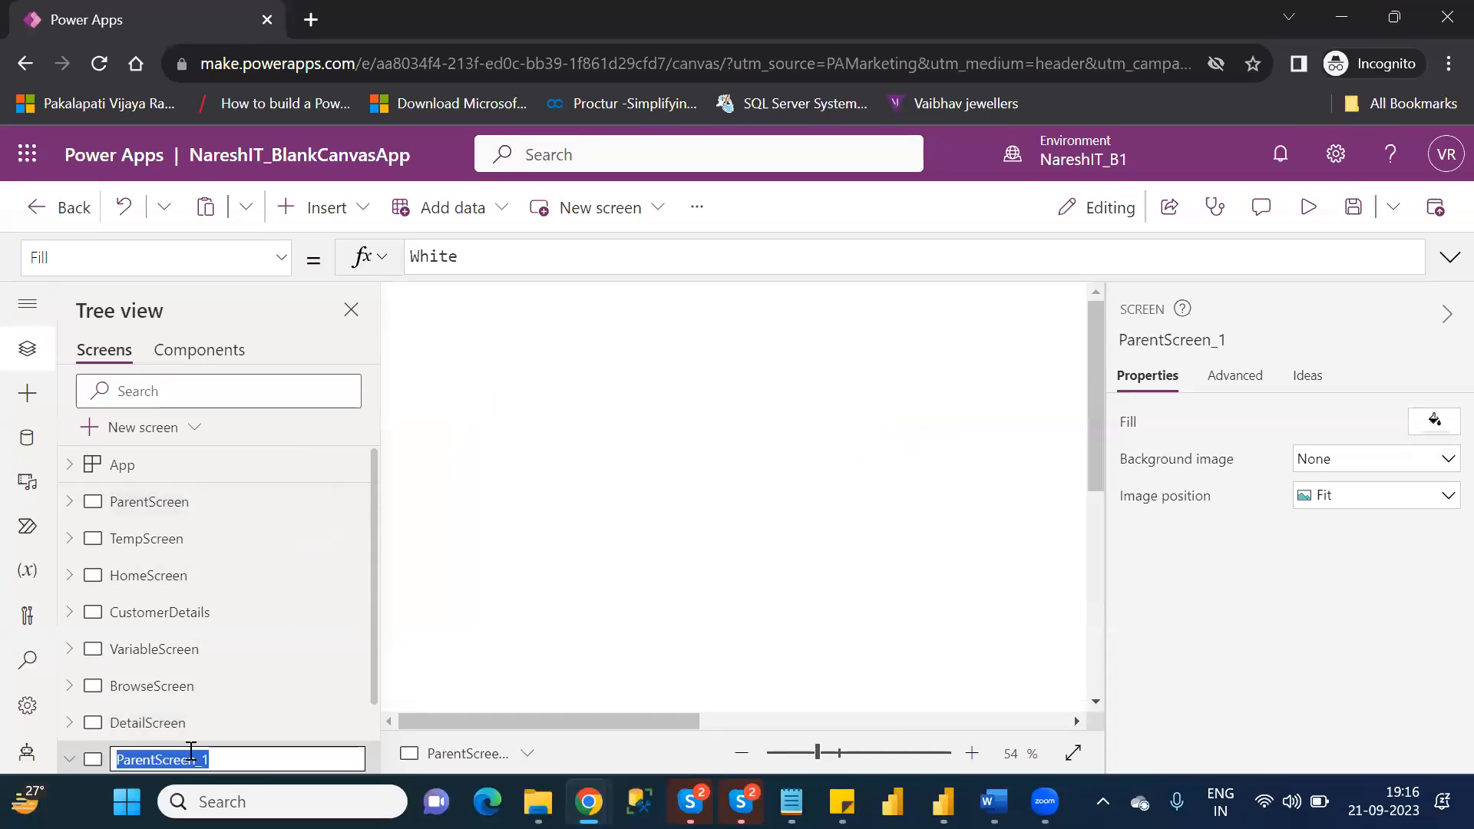
{"action": "type", "text": "EditScreen"}
{"action": "key", "text": "Return"}
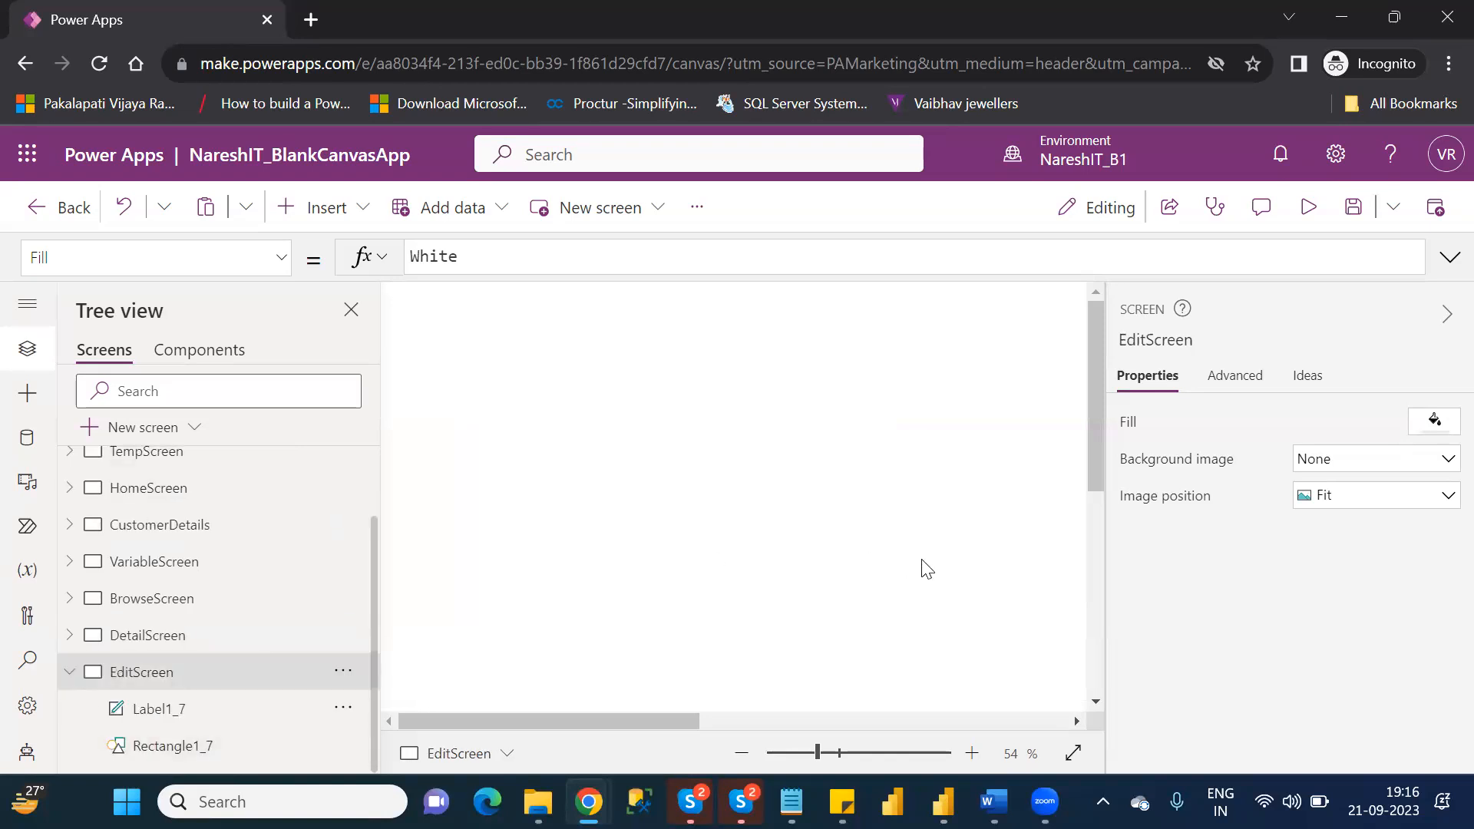
Set EditScreen's header label text to "Edit Customer Details" and save the app.
{"action": "left_click_drag", "start_coordinate": [817, 756], "coordinate": [812, 753]}
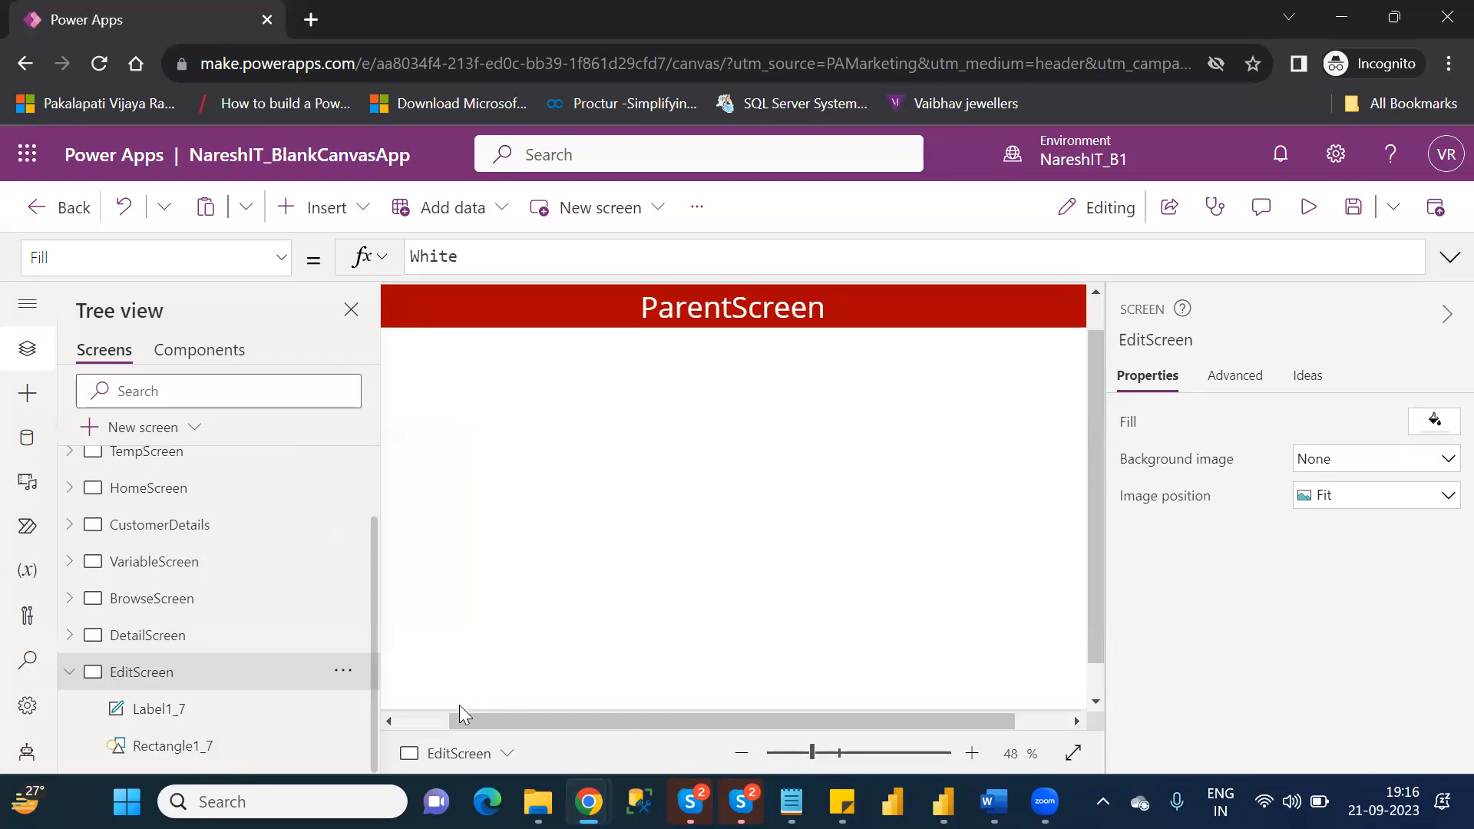
{"action": "scroll", "coordinate": [414, 711], "scroll_direction": "left", "scroll_amount": 2}
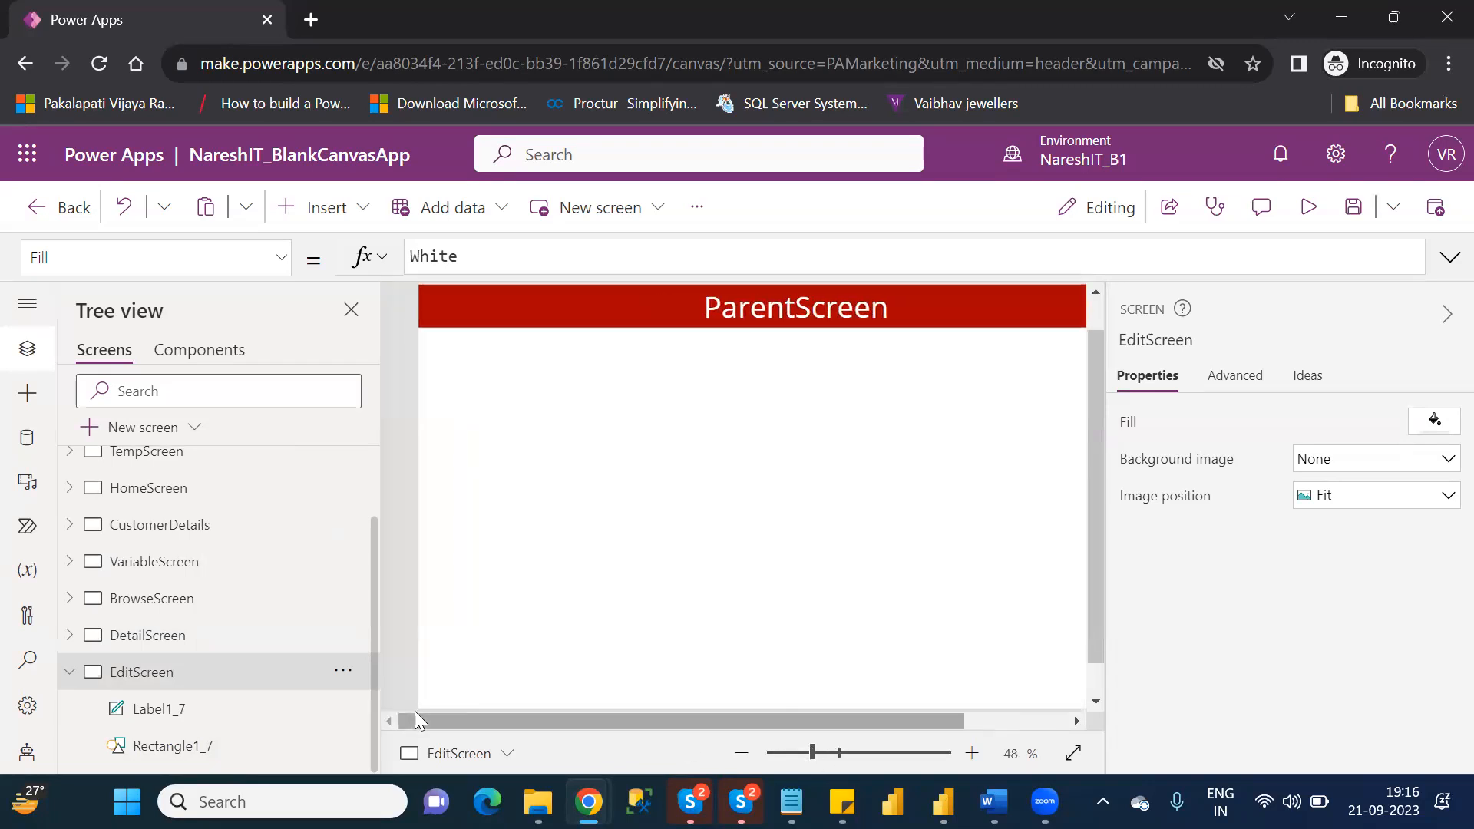
{"action": "left_click", "coordinate": [1446, 317]}
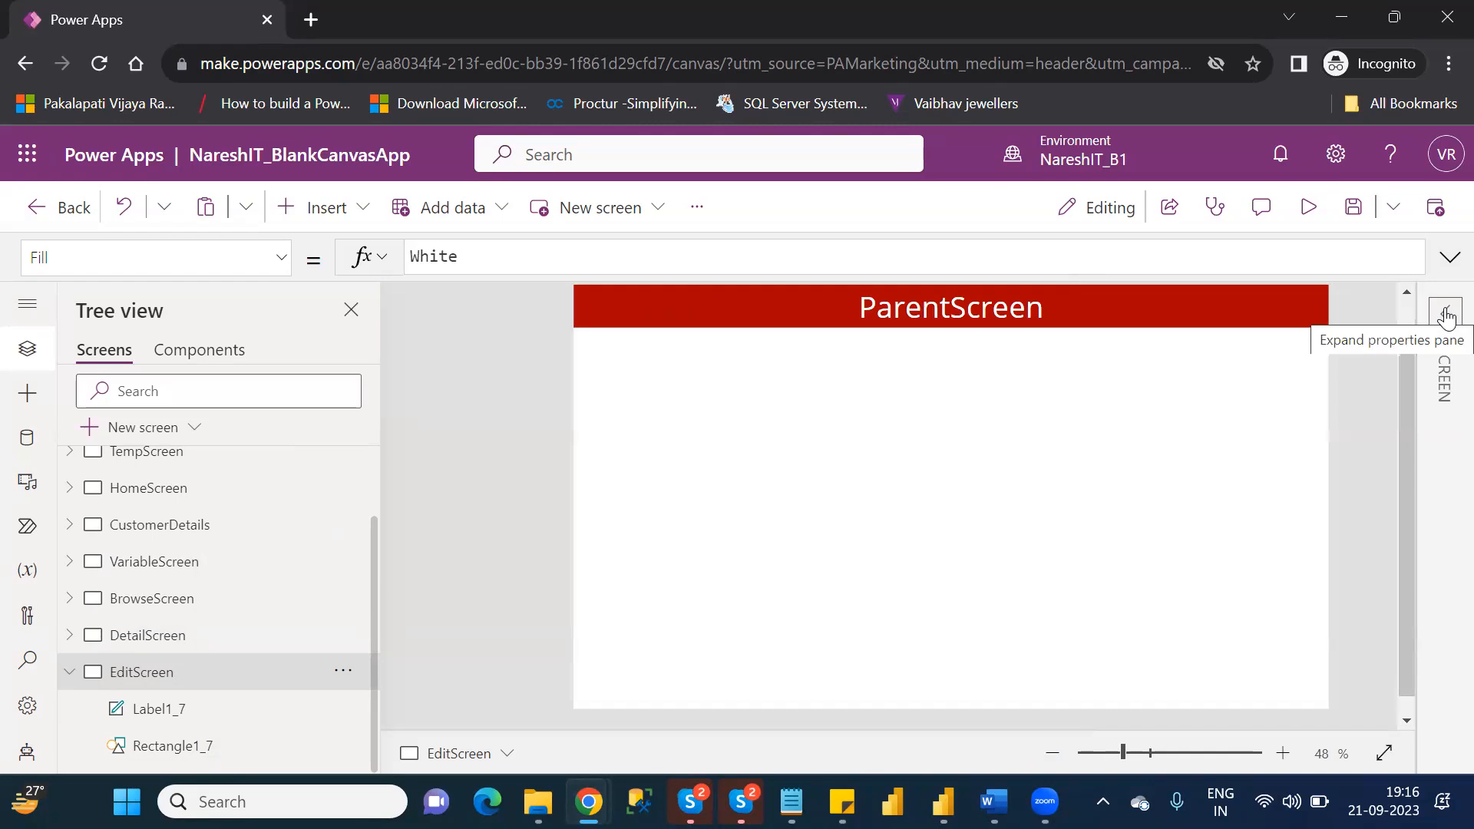
{"action": "double_click", "coordinate": [965, 306]}
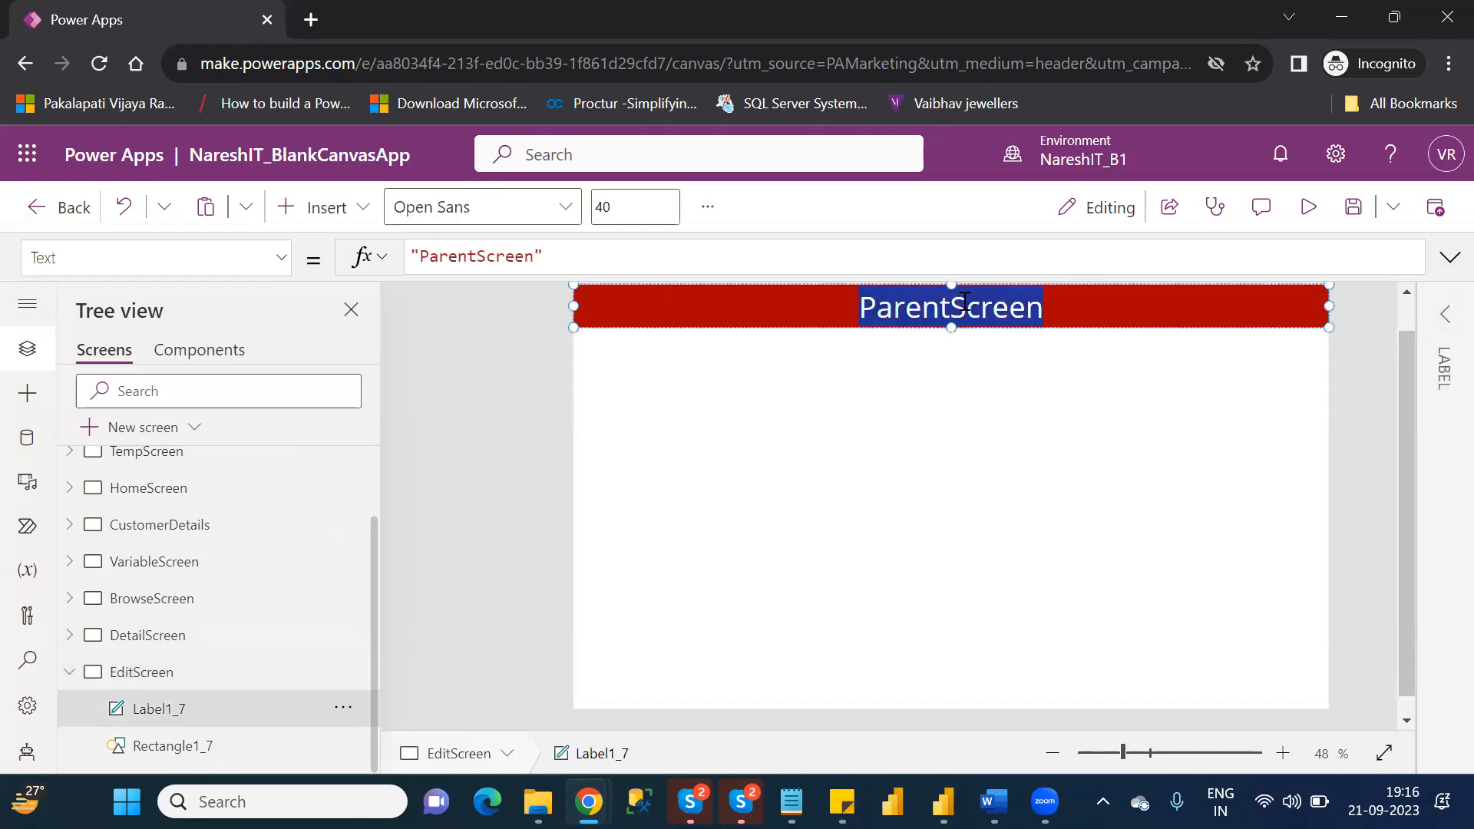
{"action": "double_click", "coordinate": [493, 258]}
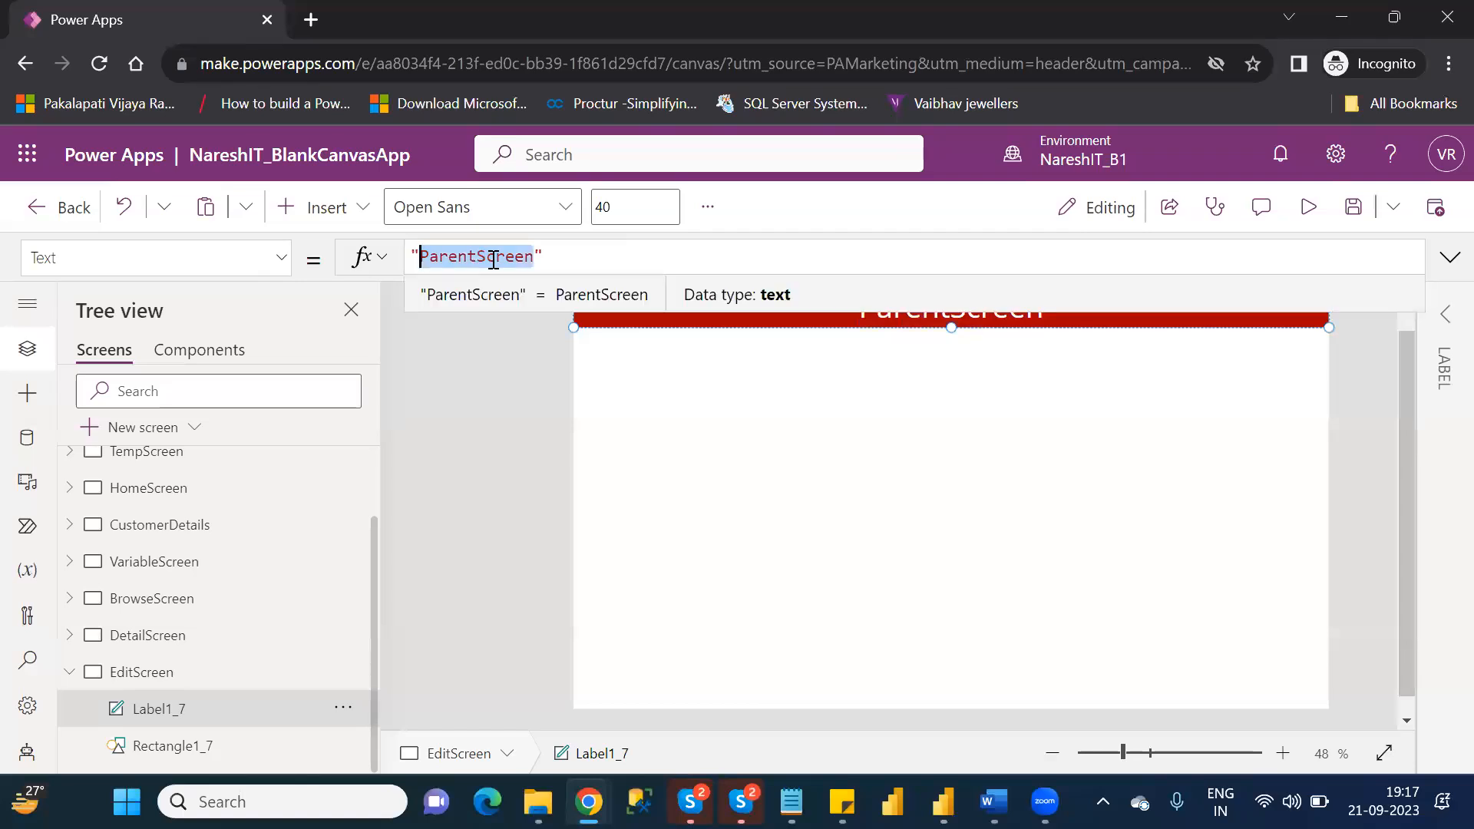
{"action": "type", "text": "Edit S"}
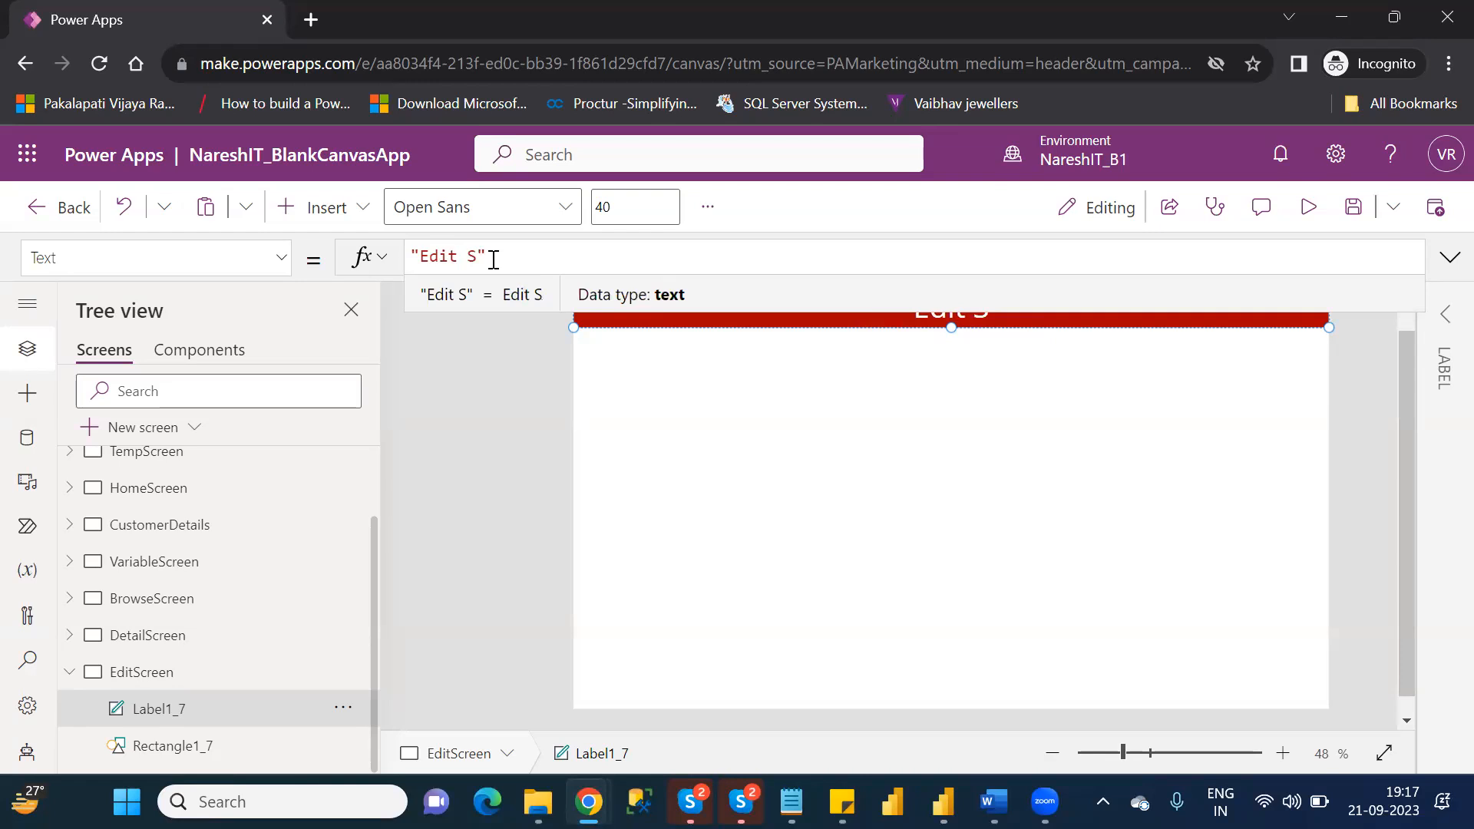
{"action": "key", "text": "BackSpace"}
{"action": "type", "text": "C"}
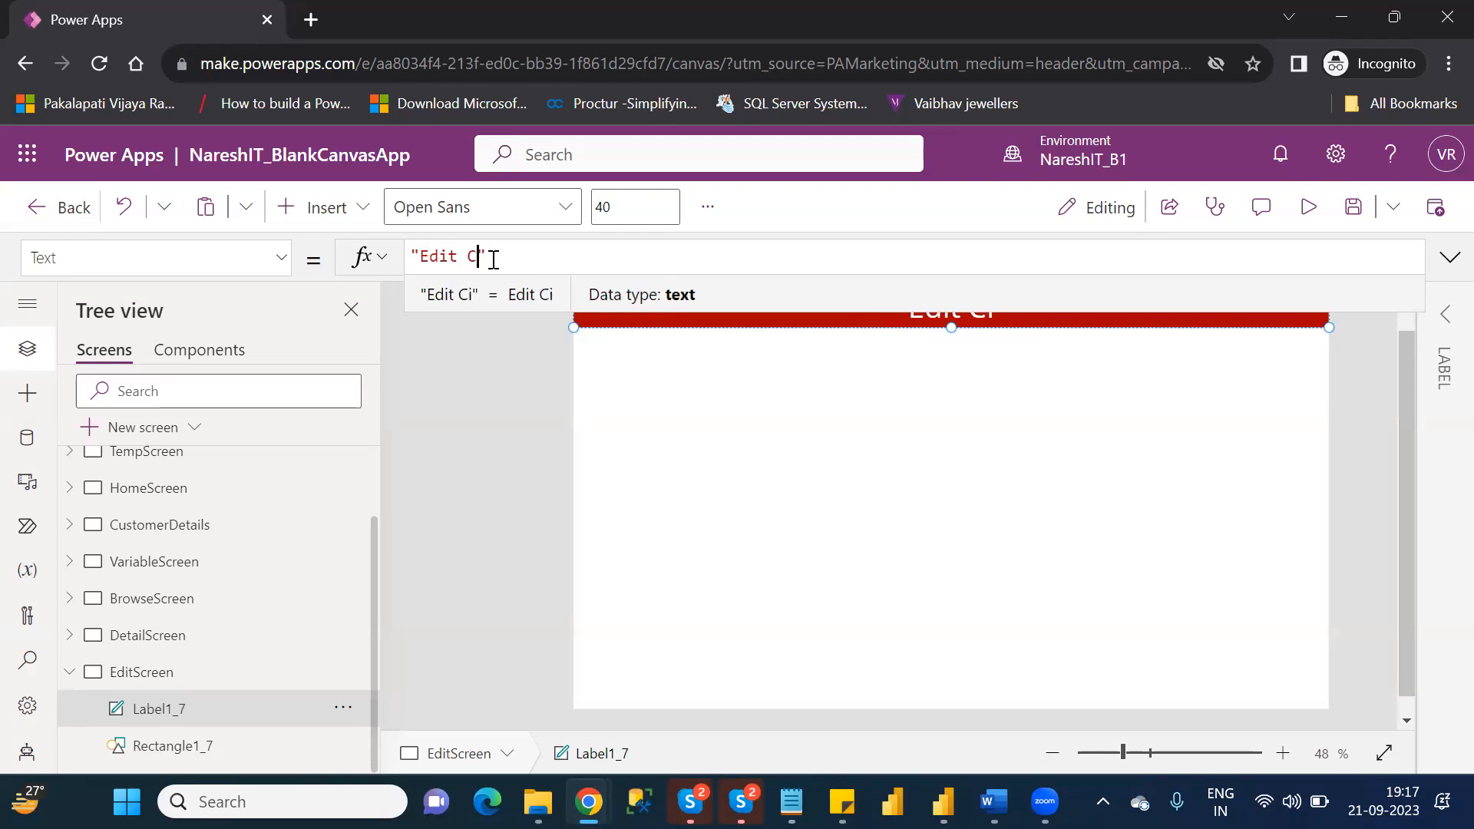
{"action": "type", "text": "ustomer "}
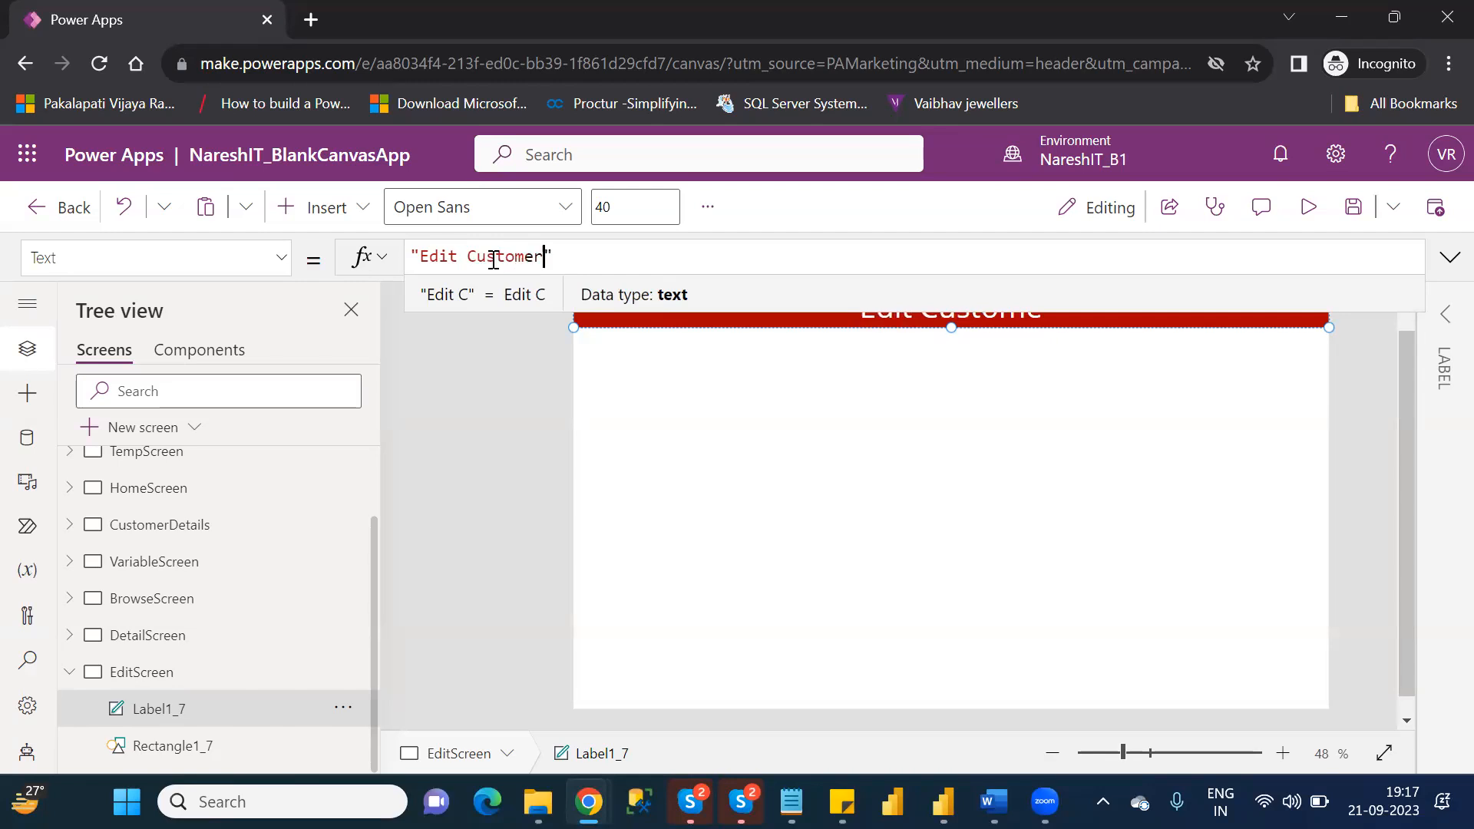
{"action": "type", "text": "Details"}
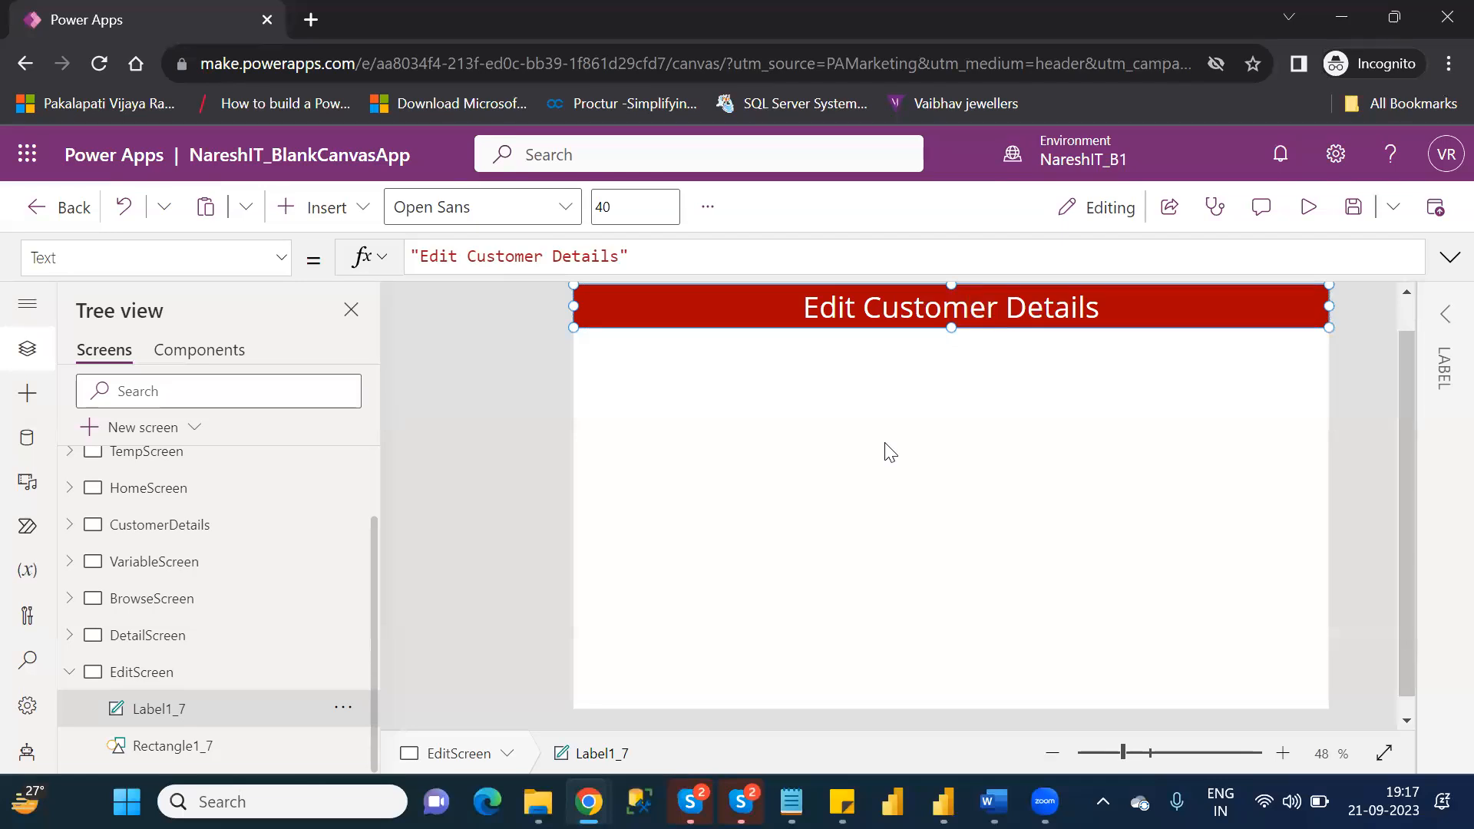
{"action": "key", "text": "ctrl+s"}
Insert an edit form on EditScreen, place it just below the header at about X 6, Y 85, widen it to nearly full width, and show its properties.
{"action": "left_click", "coordinate": [350, 215]}
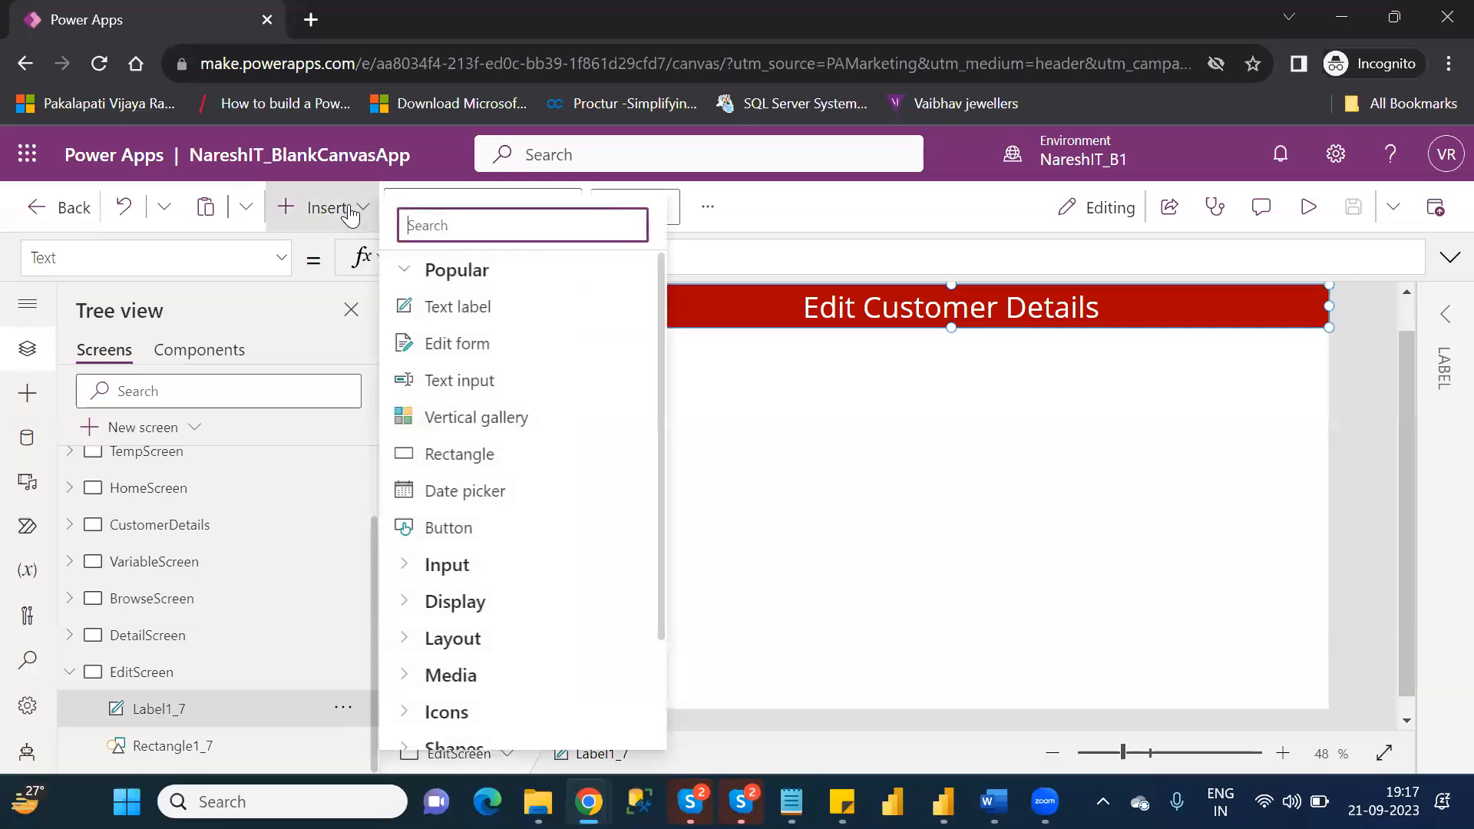
{"action": "left_click", "coordinate": [449, 350]}
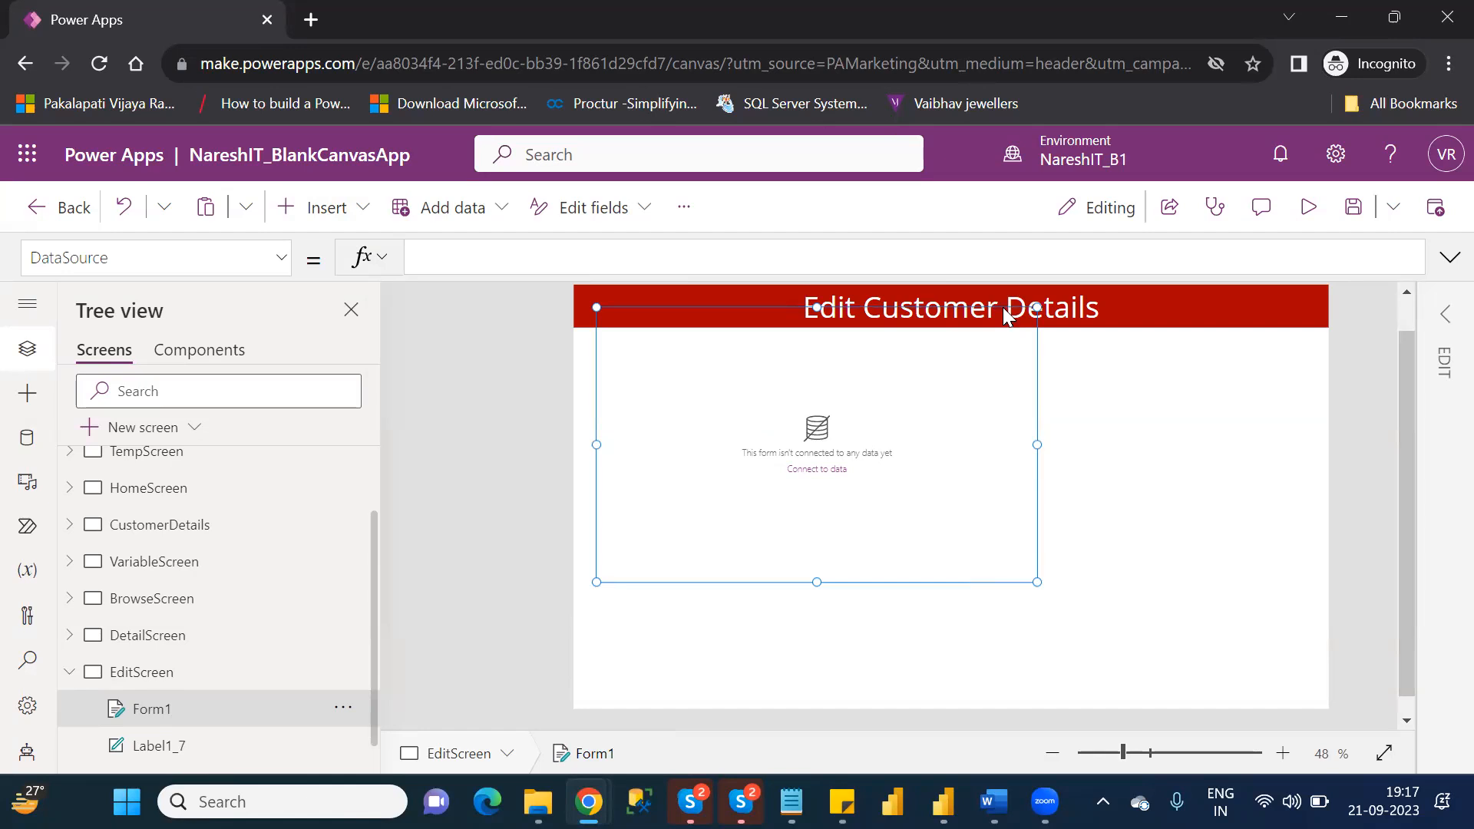
{"action": "left_click_drag", "start_coordinate": [1005, 306], "coordinate": [985, 328]}
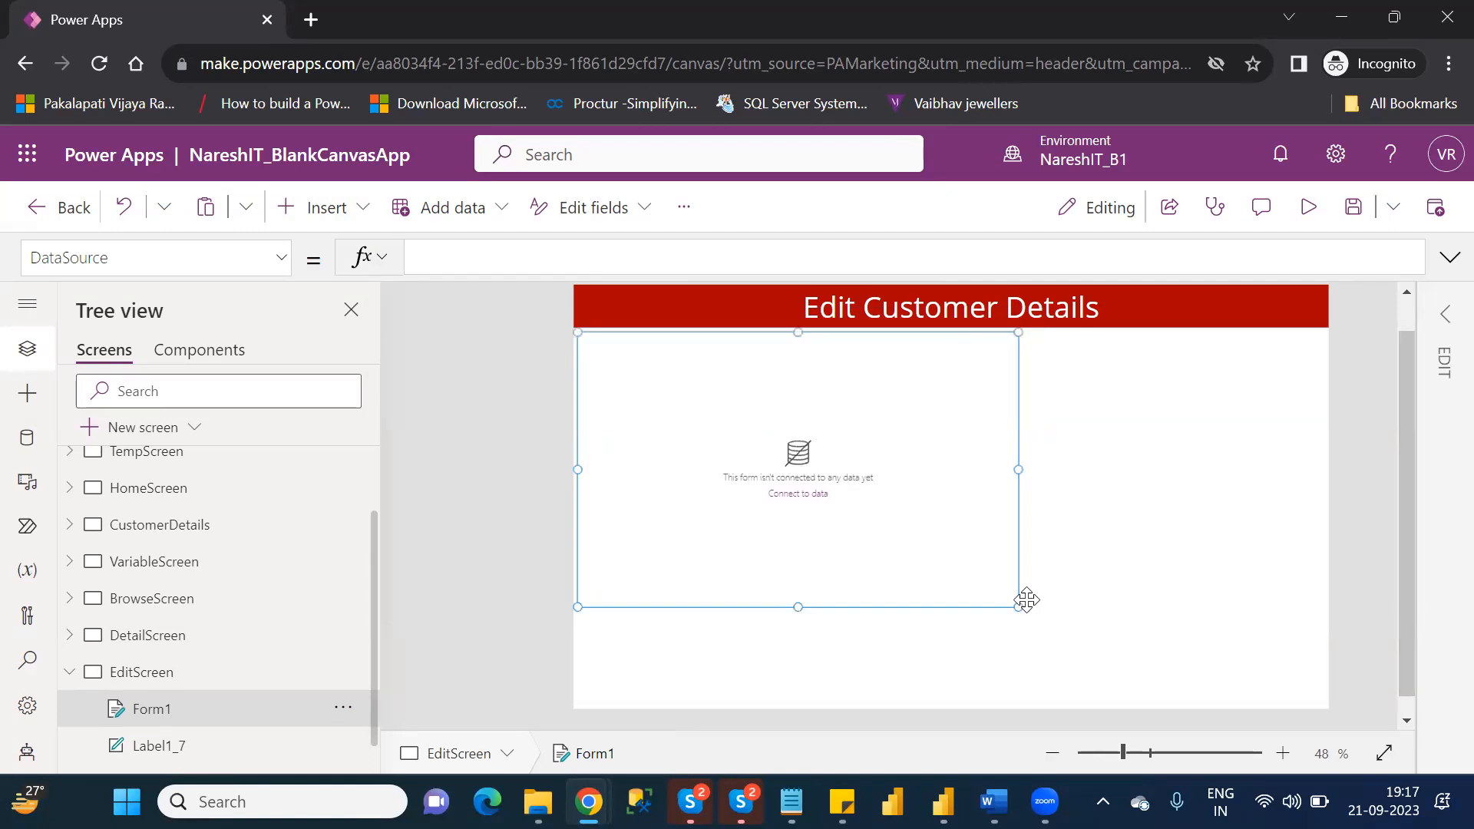
{"action": "left_click_drag", "start_coordinate": [1016, 603], "coordinate": [1321, 621]}
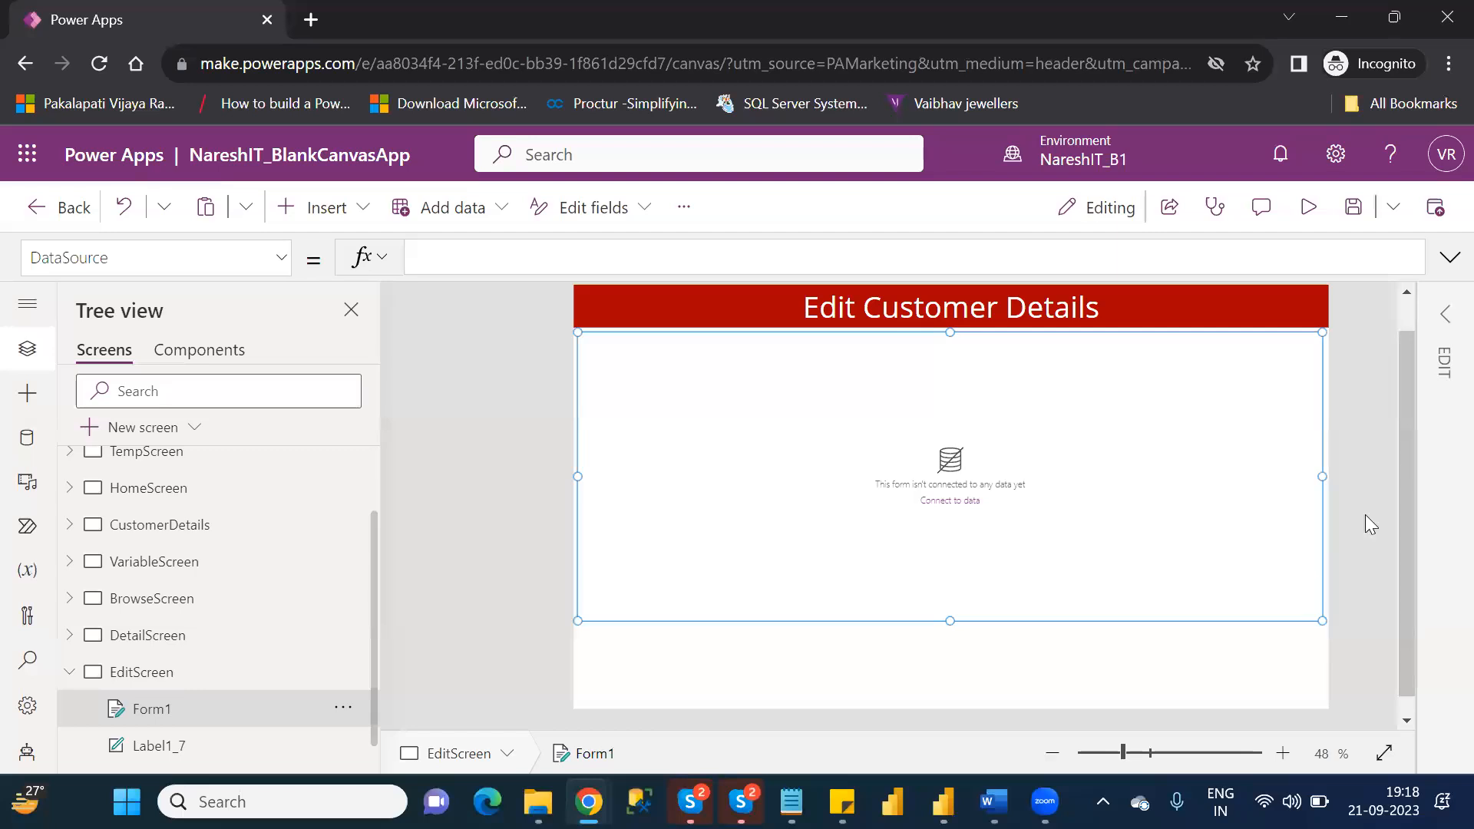
{"action": "left_click", "coordinate": [1446, 320]}
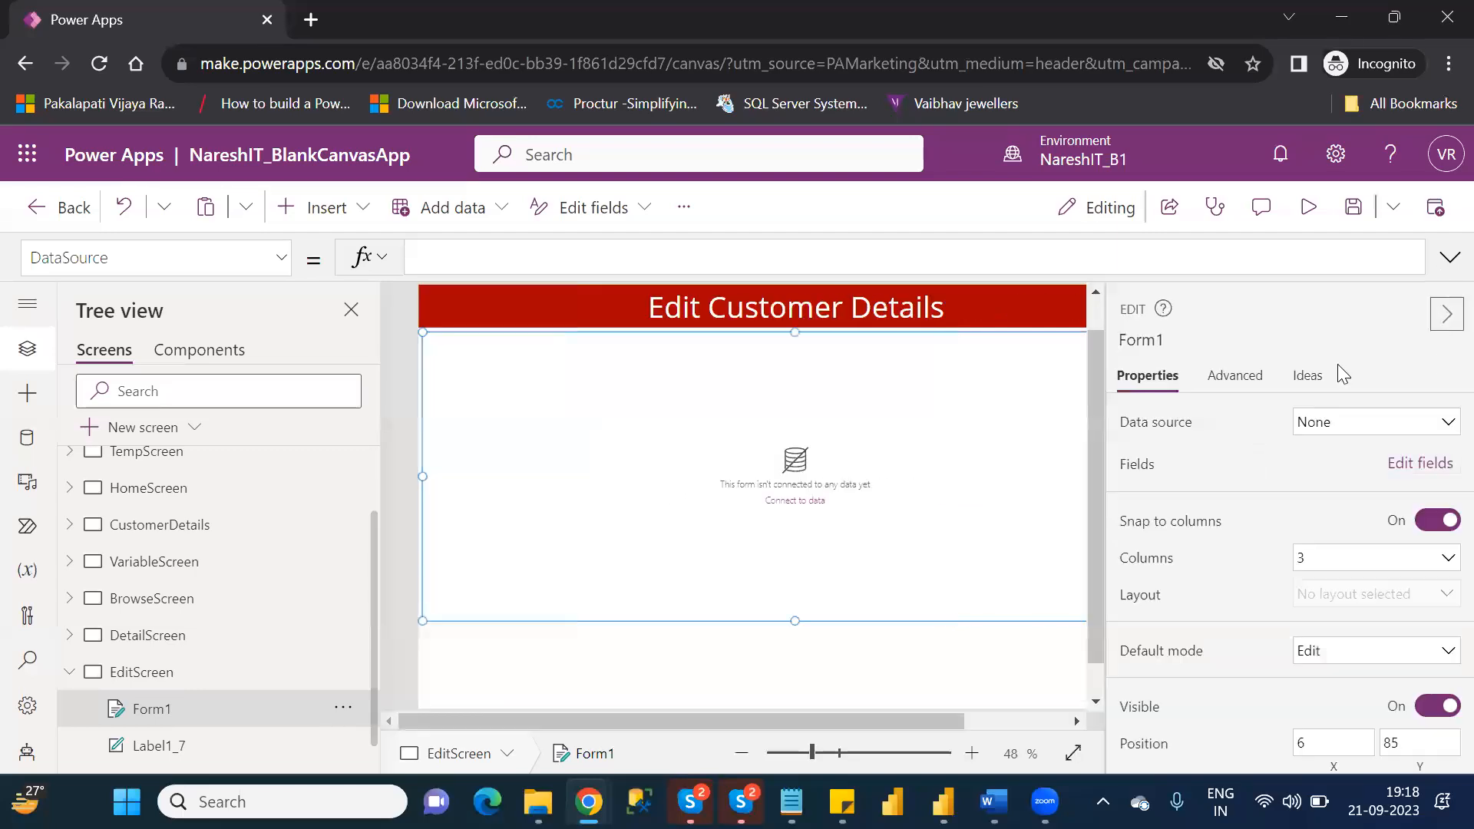
Connect the edit form to Table1 and add the FirstName, LastName, Location, AgentName, CustomerNumber and DateJoined fields.
{"action": "left_click", "coordinate": [1373, 422]}
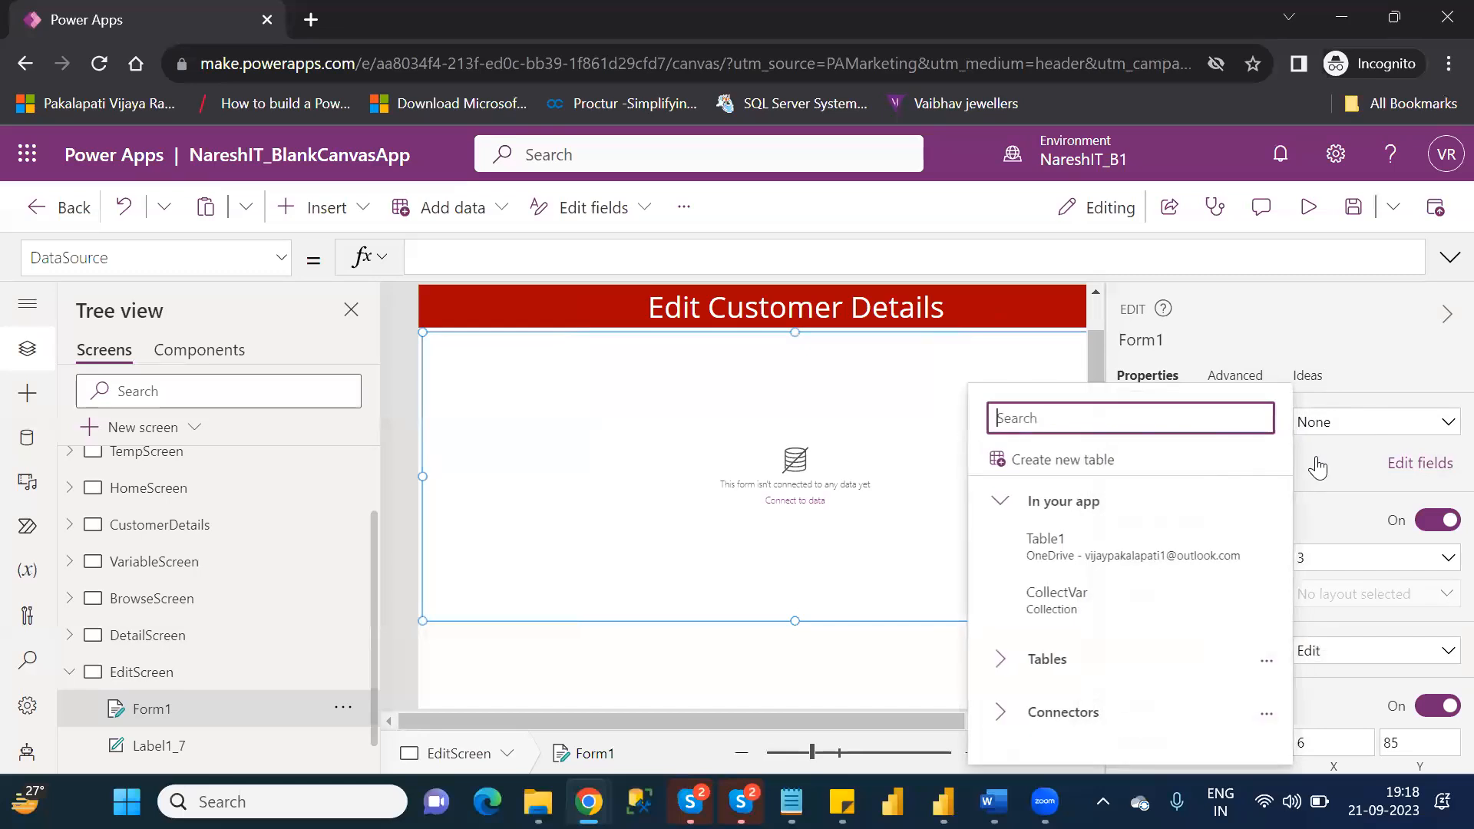
{"action": "left_click", "coordinate": [1086, 554]}
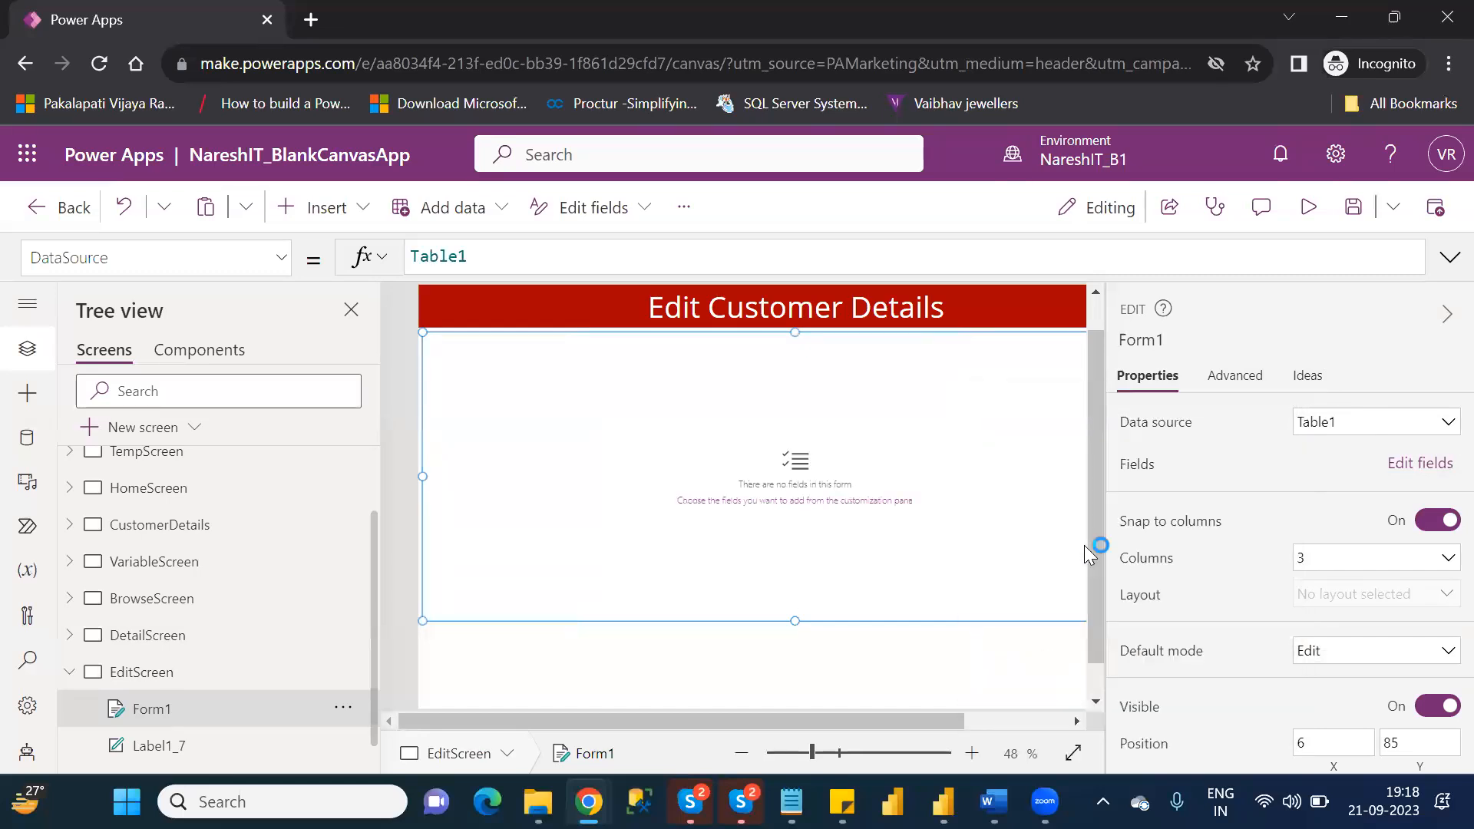
{"action": "left_click", "coordinate": [1414, 466]}
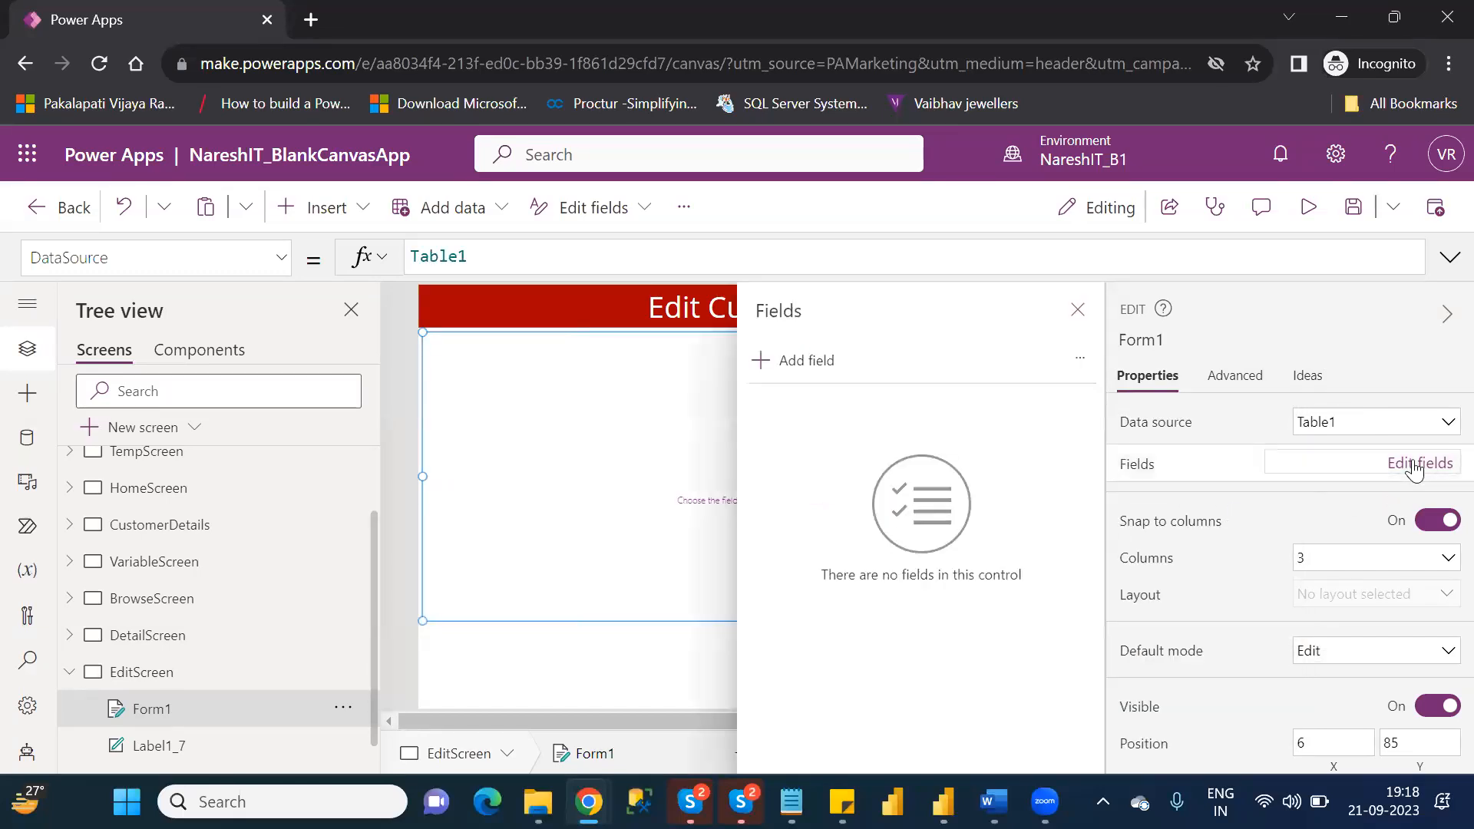
{"action": "left_click", "coordinate": [805, 362]}
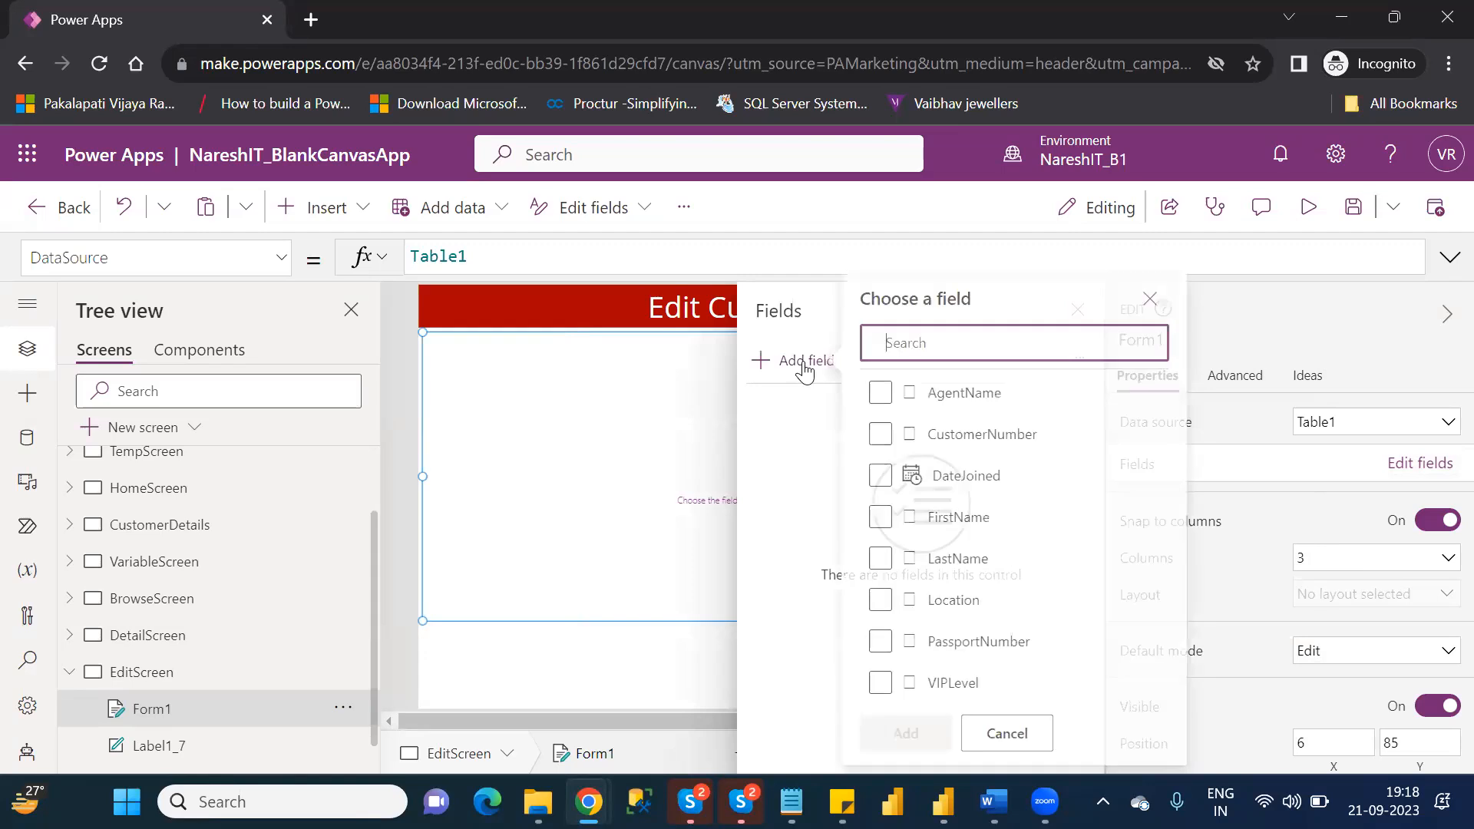
{"action": "left_click", "coordinate": [891, 516]}
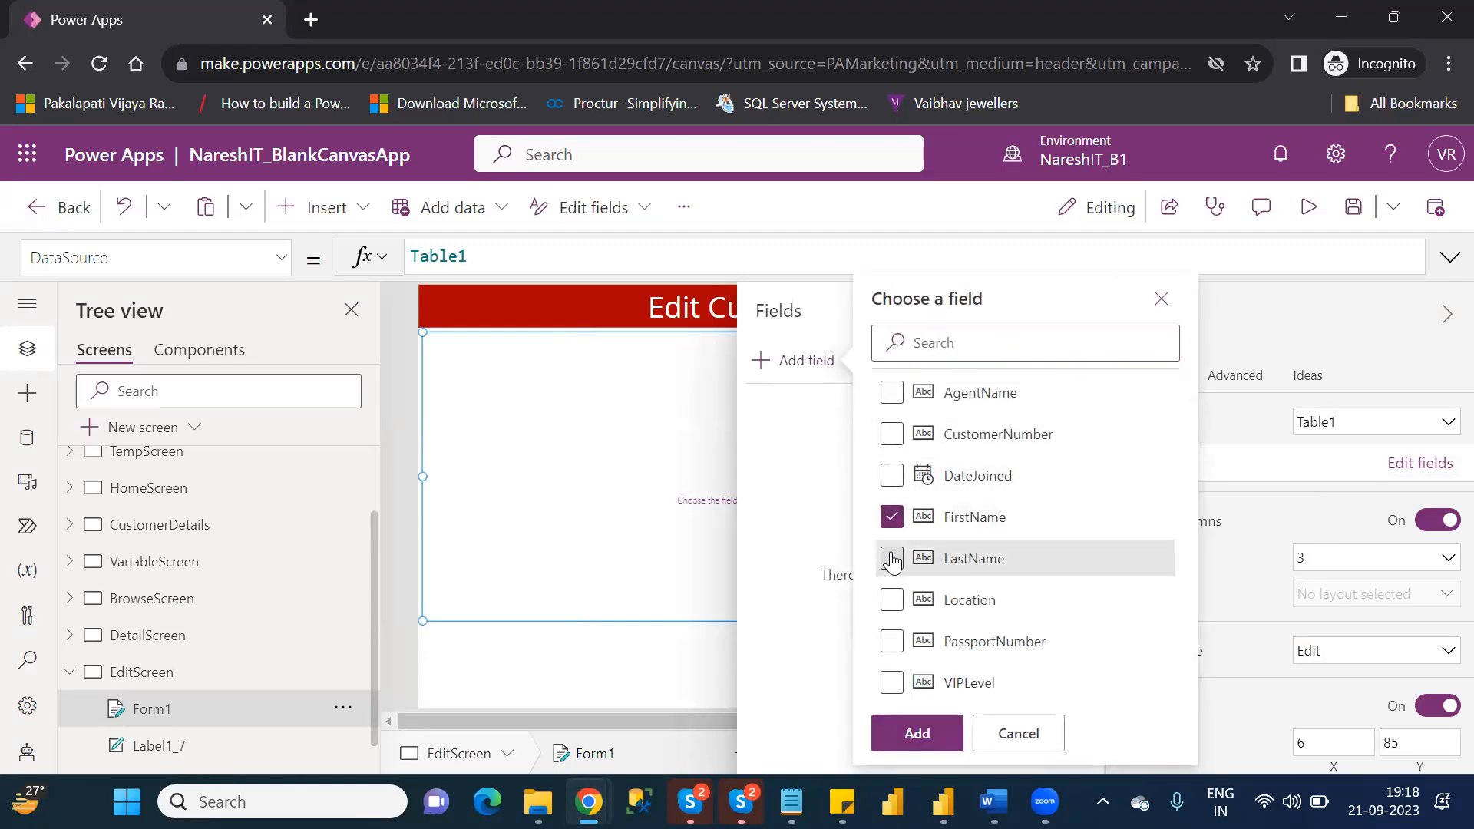
{"action": "left_click", "coordinate": [891, 559]}
{"action": "left_click", "coordinate": [895, 601]}
{"action": "left_click", "coordinate": [892, 393]}
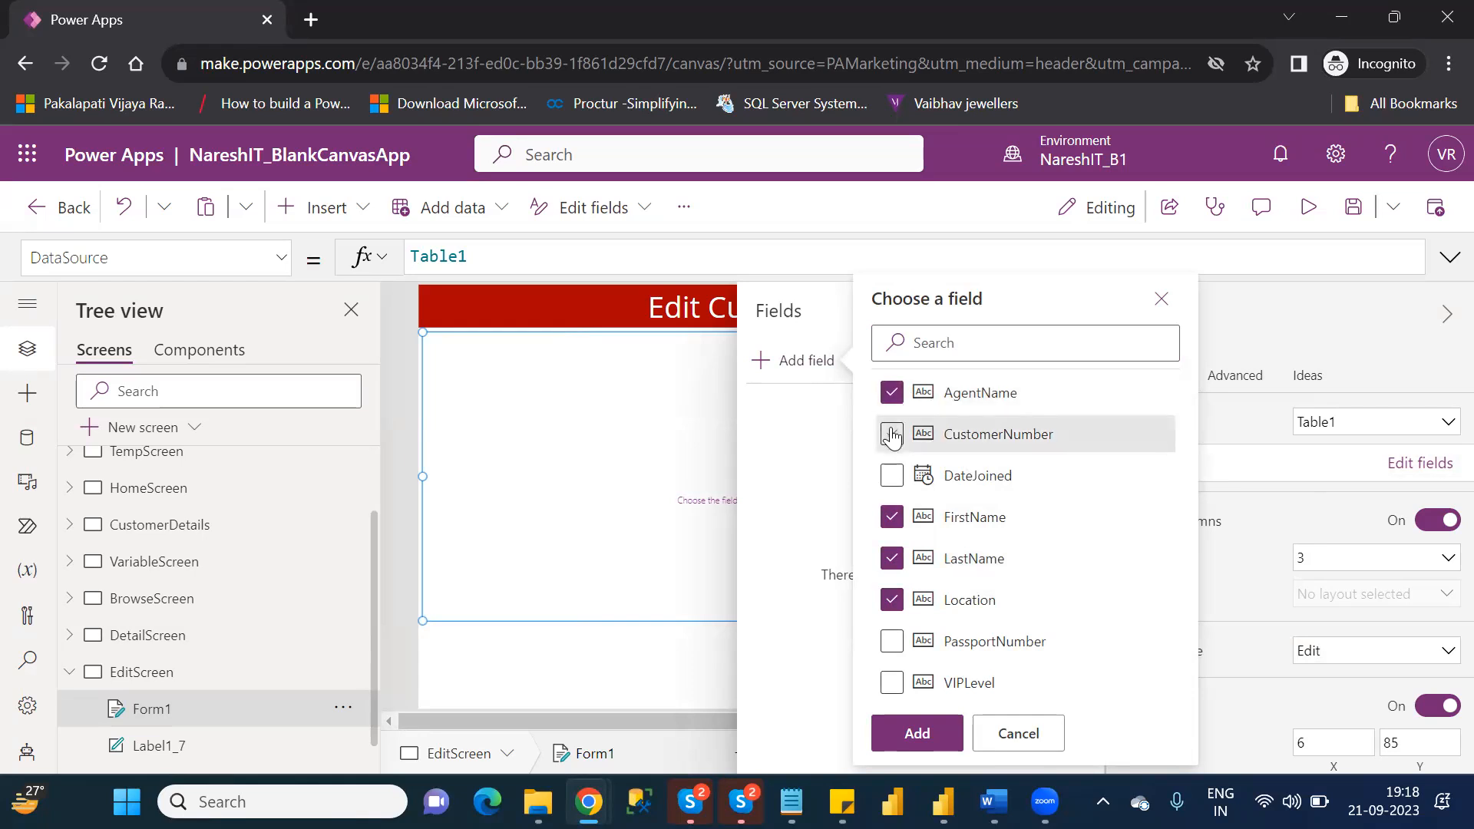
{"action": "left_click", "coordinate": [891, 434]}
{"action": "left_click", "coordinate": [891, 475]}
{"action": "left_click", "coordinate": [918, 733]}
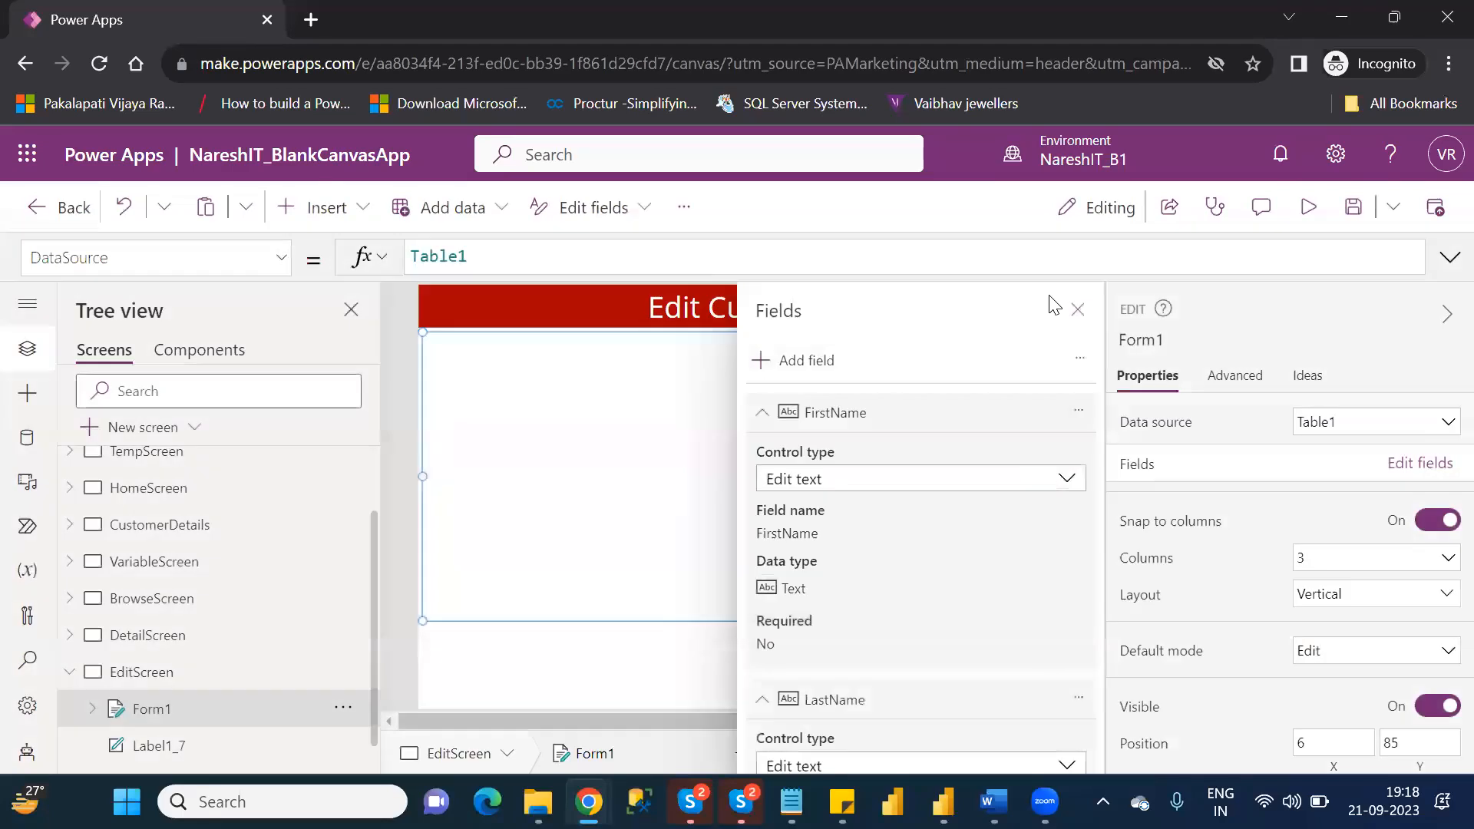
{"action": "left_click", "coordinate": [1077, 311]}
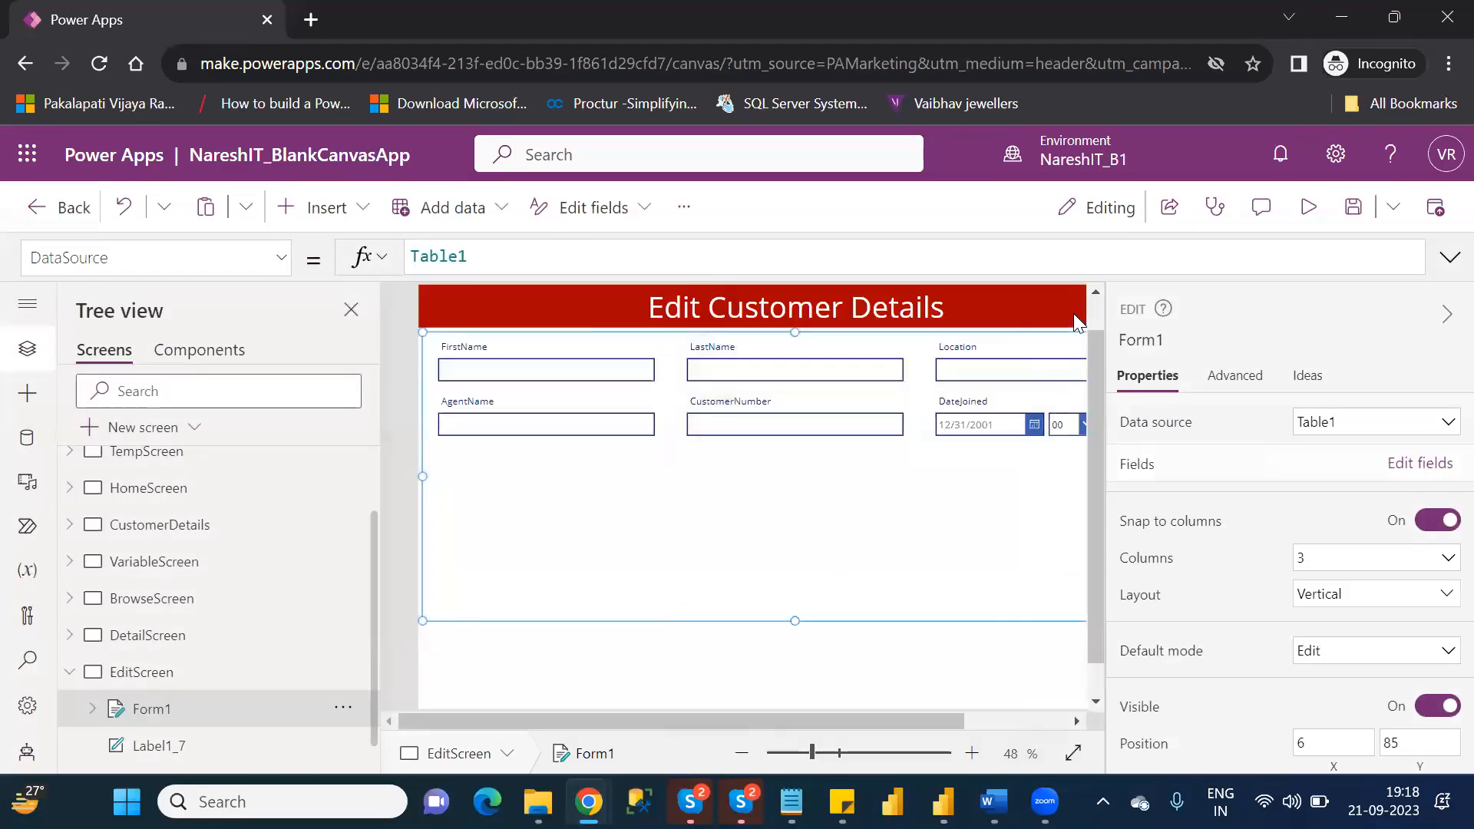
Shorten the edit form by raising its lower edge closer to the two rows of fields.
{"action": "left_click", "coordinate": [992, 723]}
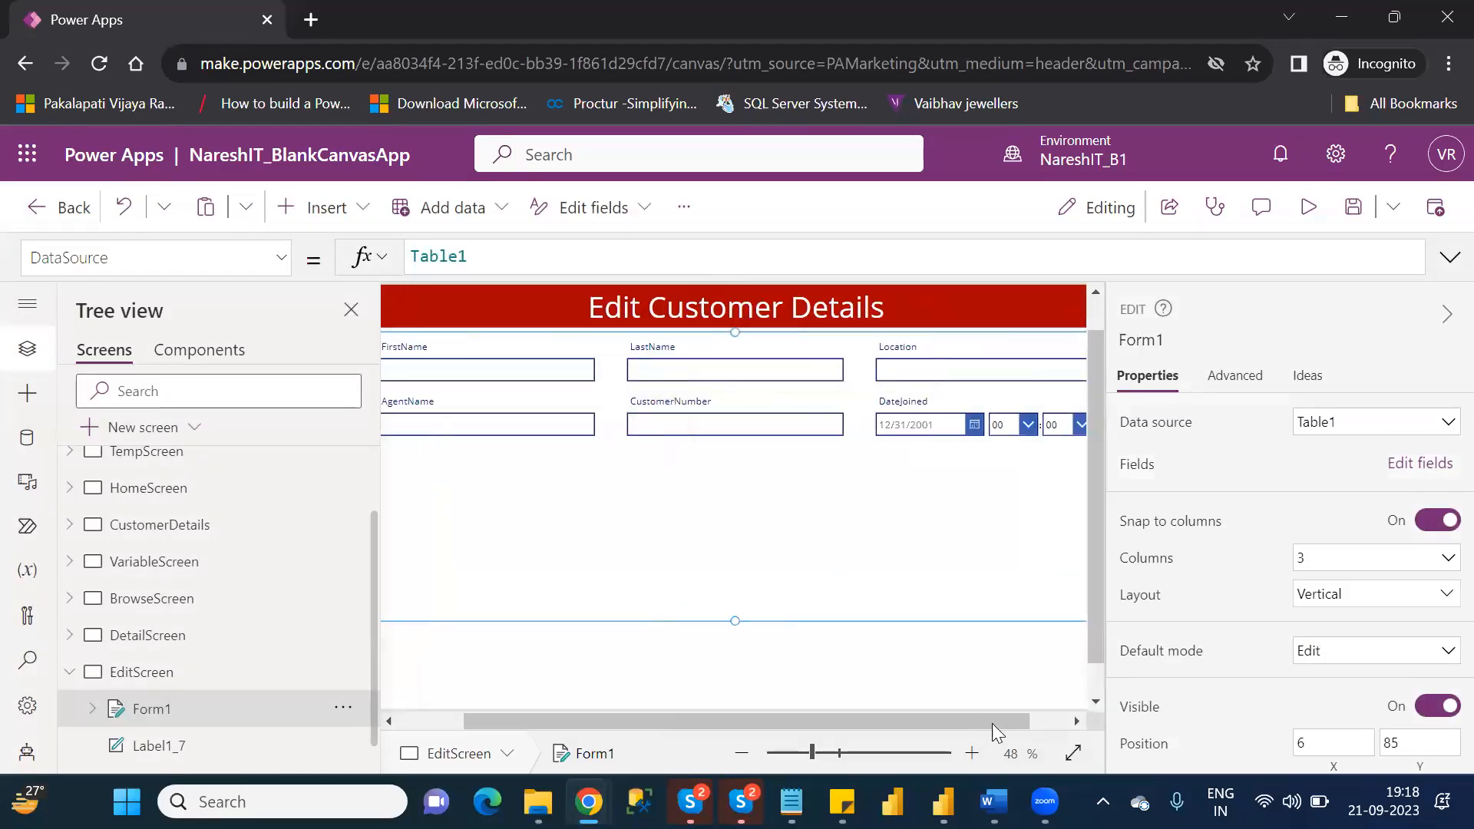
{"action": "left_click_drag", "start_coordinate": [901, 729], "coordinate": [628, 731]}
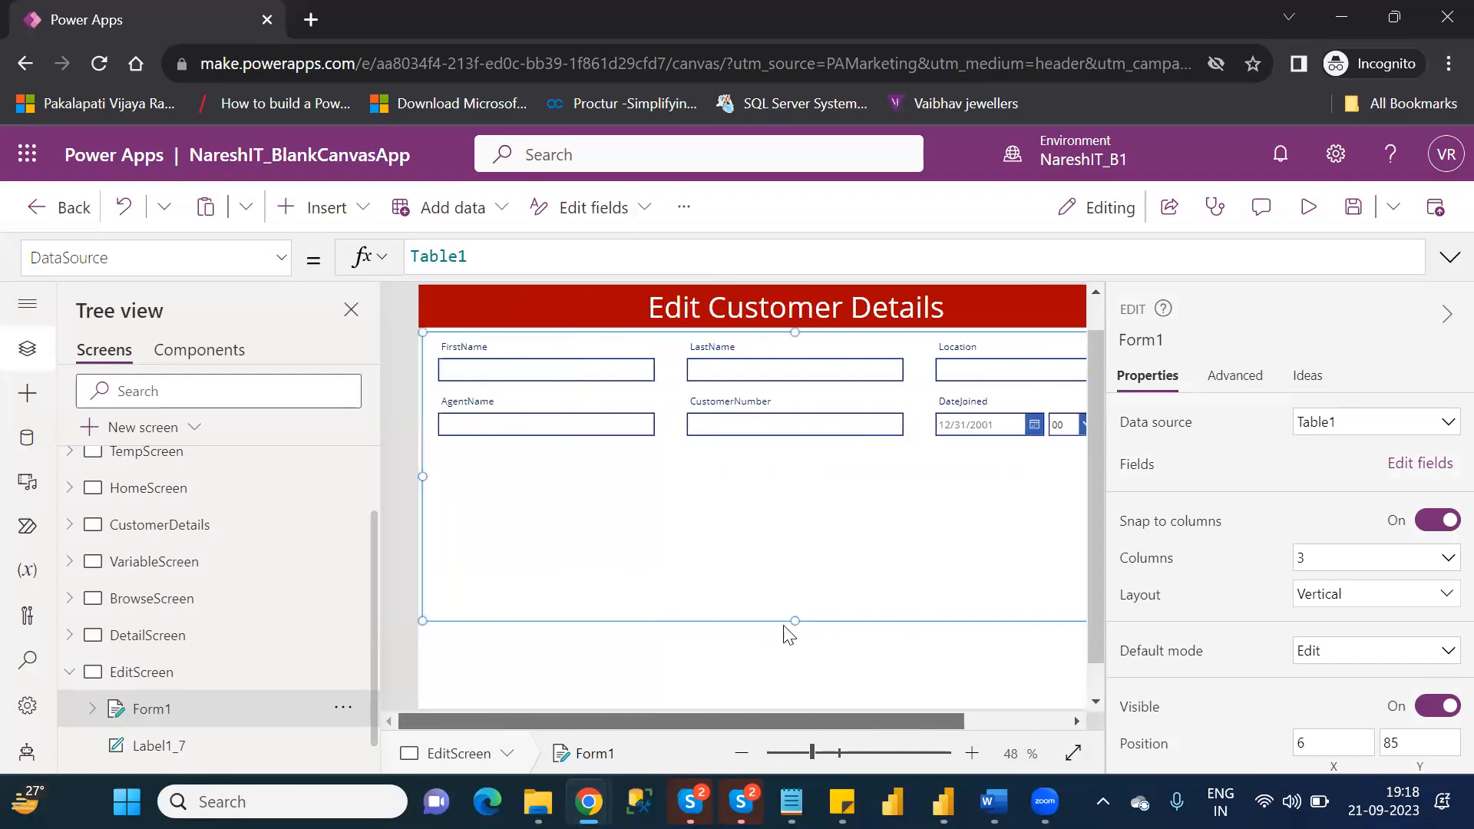
{"action": "left_click_drag", "start_coordinate": [792, 620], "coordinate": [799, 531]}
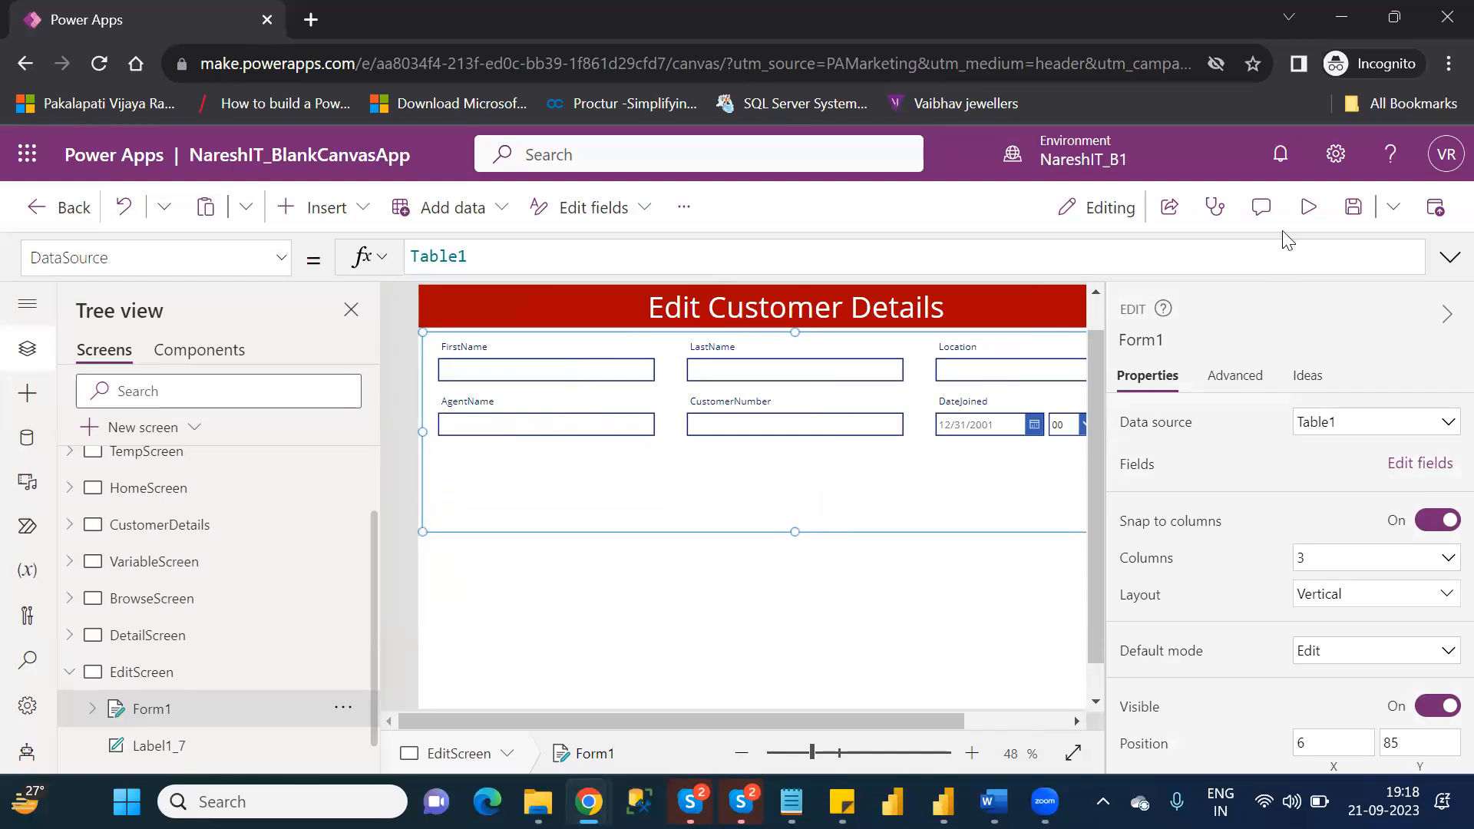
Preview EditScreen to check what the form displays, and return to editing.
{"action": "left_click", "coordinate": [1309, 208]}
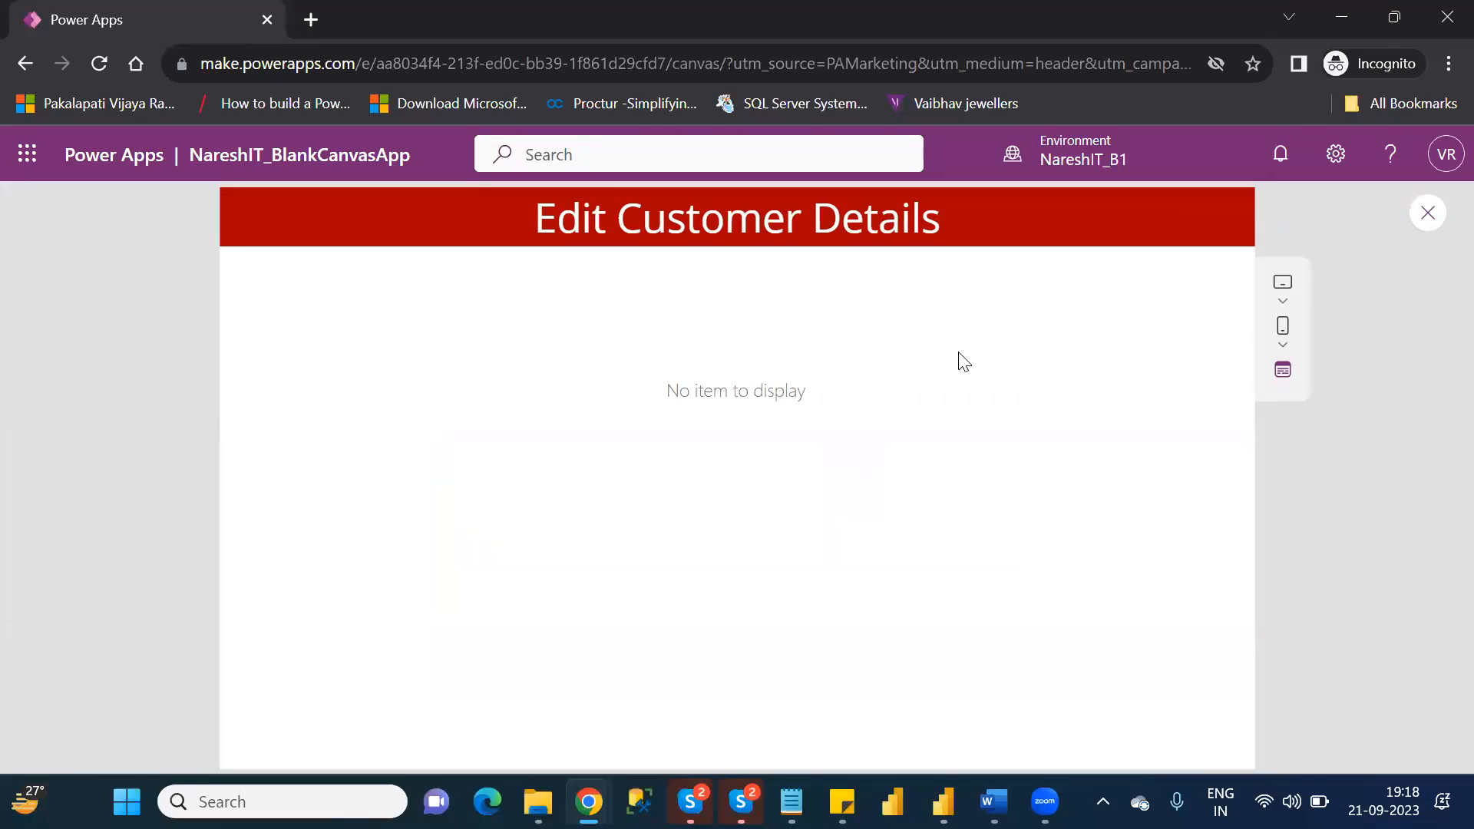
{"action": "left_click", "coordinate": [1424, 213]}
{"action": "left_click", "coordinate": [952, 564]}
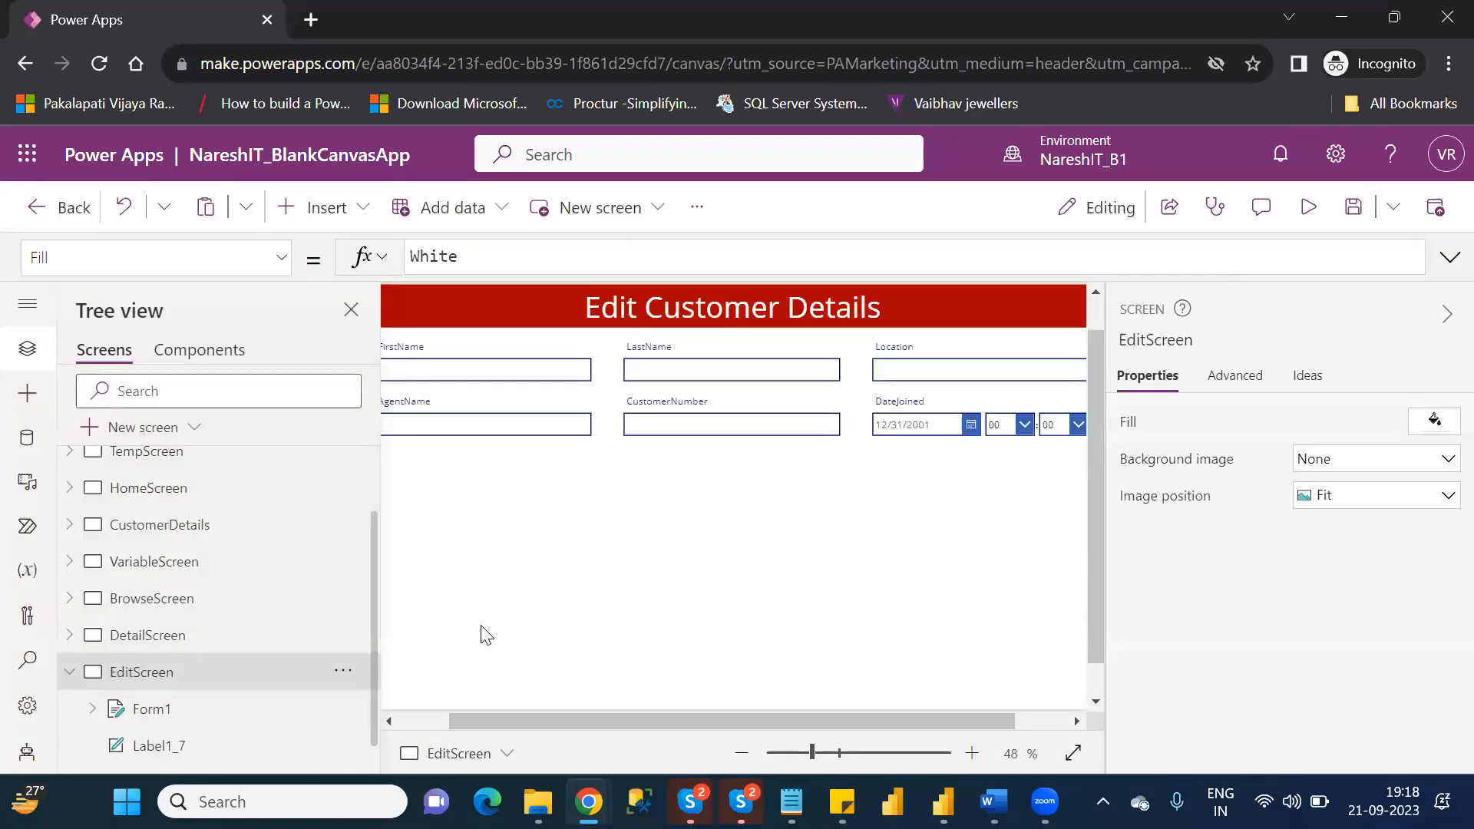
Set the Item property of Form1 to Gallery2.Selected.
{"action": "left_click", "coordinate": [222, 716]}
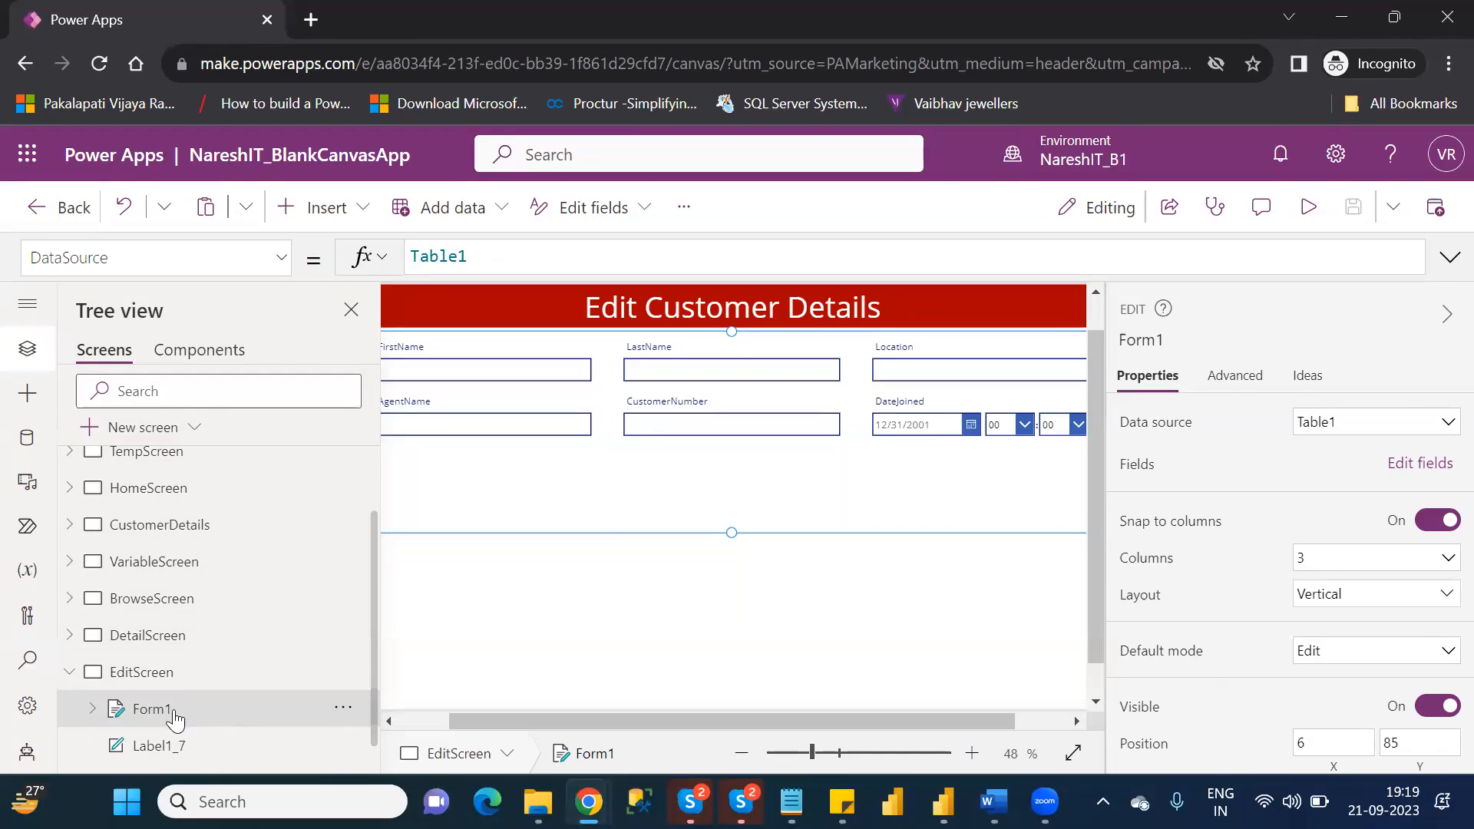
{"action": "left_click", "coordinate": [283, 266]}
{"action": "left_click_drag", "start_coordinate": [290, 400], "coordinate": [297, 586]}
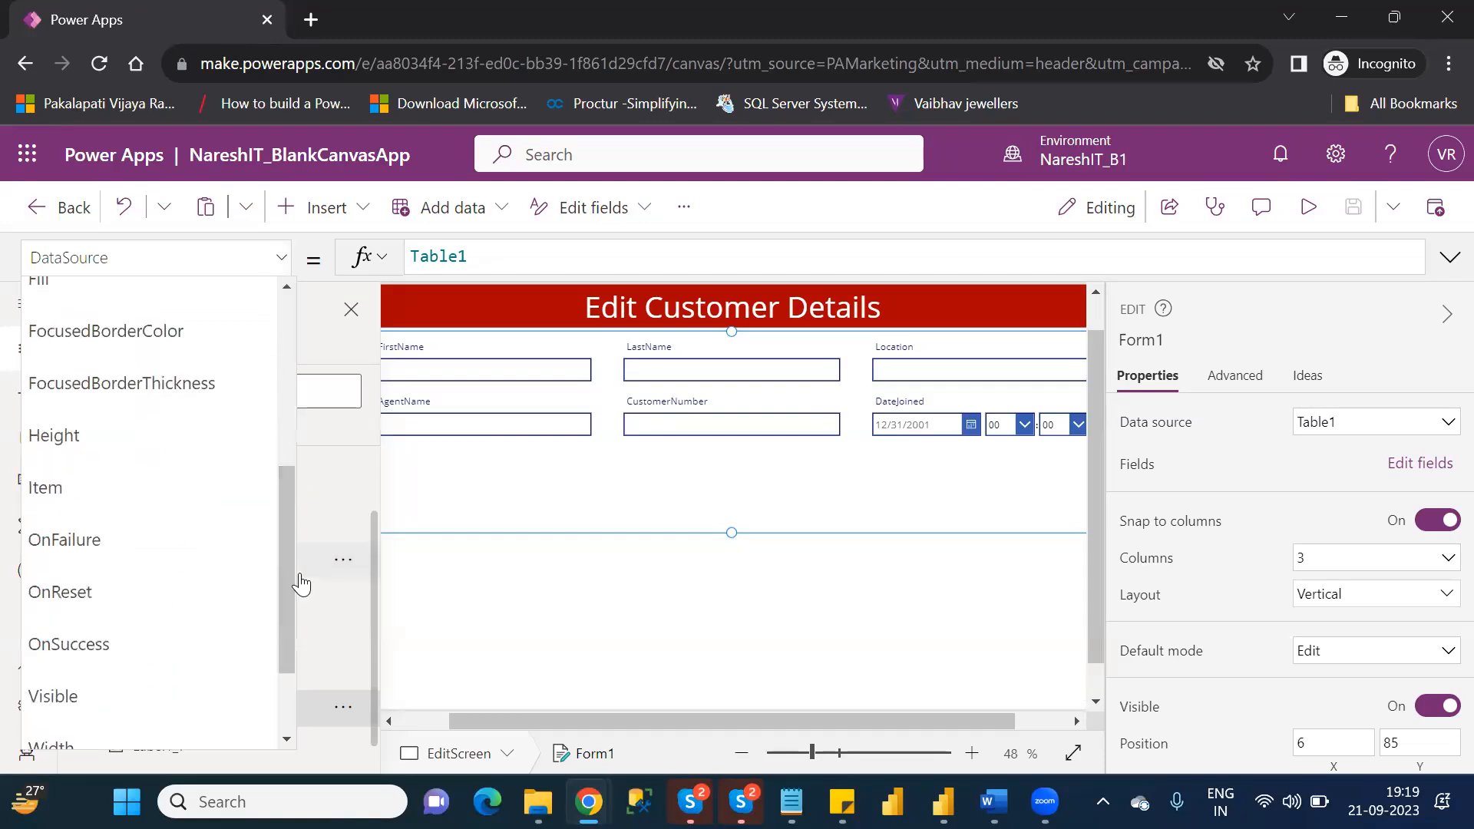
{"action": "left_click", "coordinate": [123, 495]}
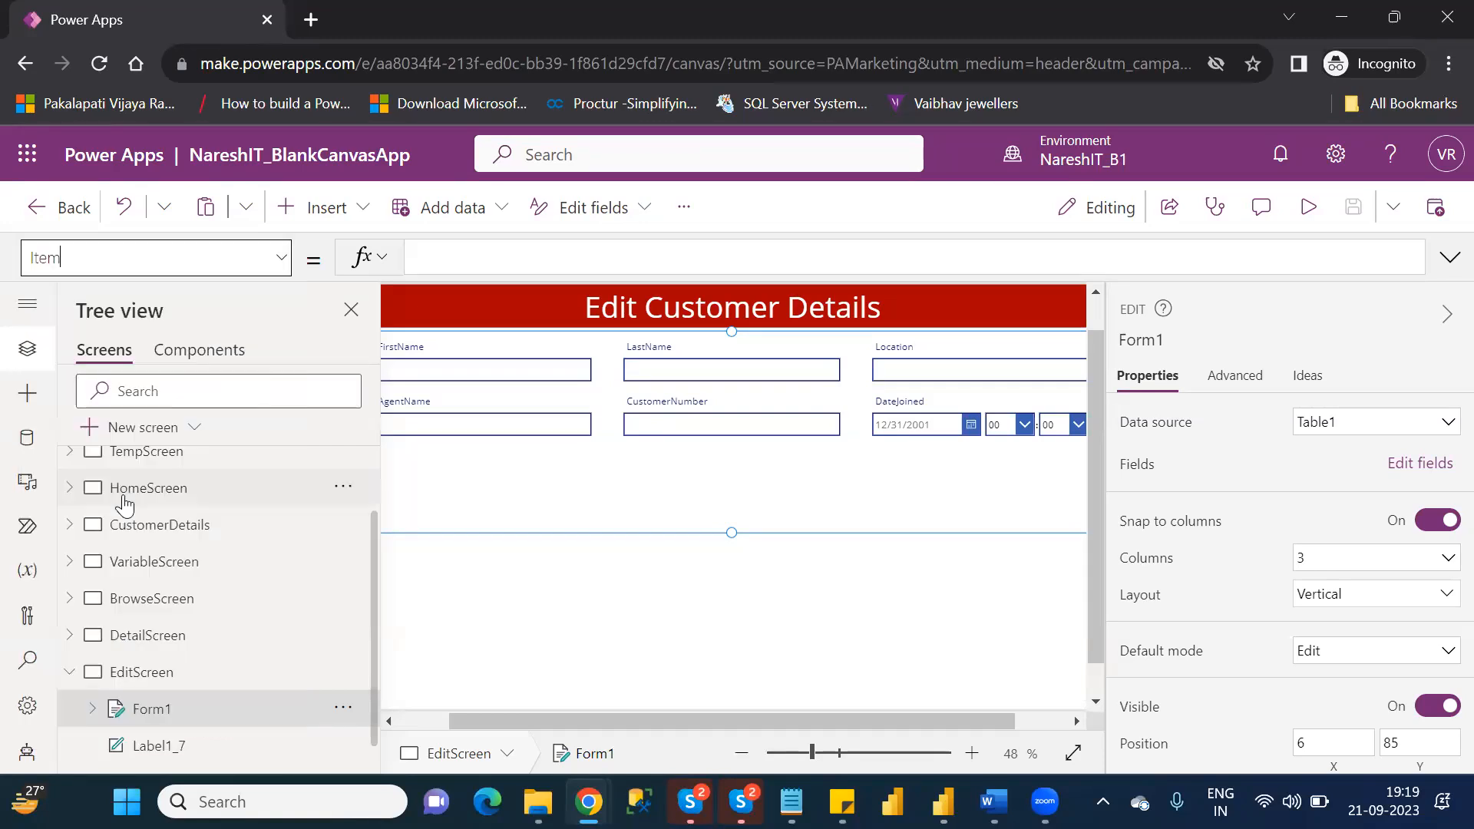
{"action": "left_click", "coordinate": [466, 264]}
{"action": "type", "text": "g"}
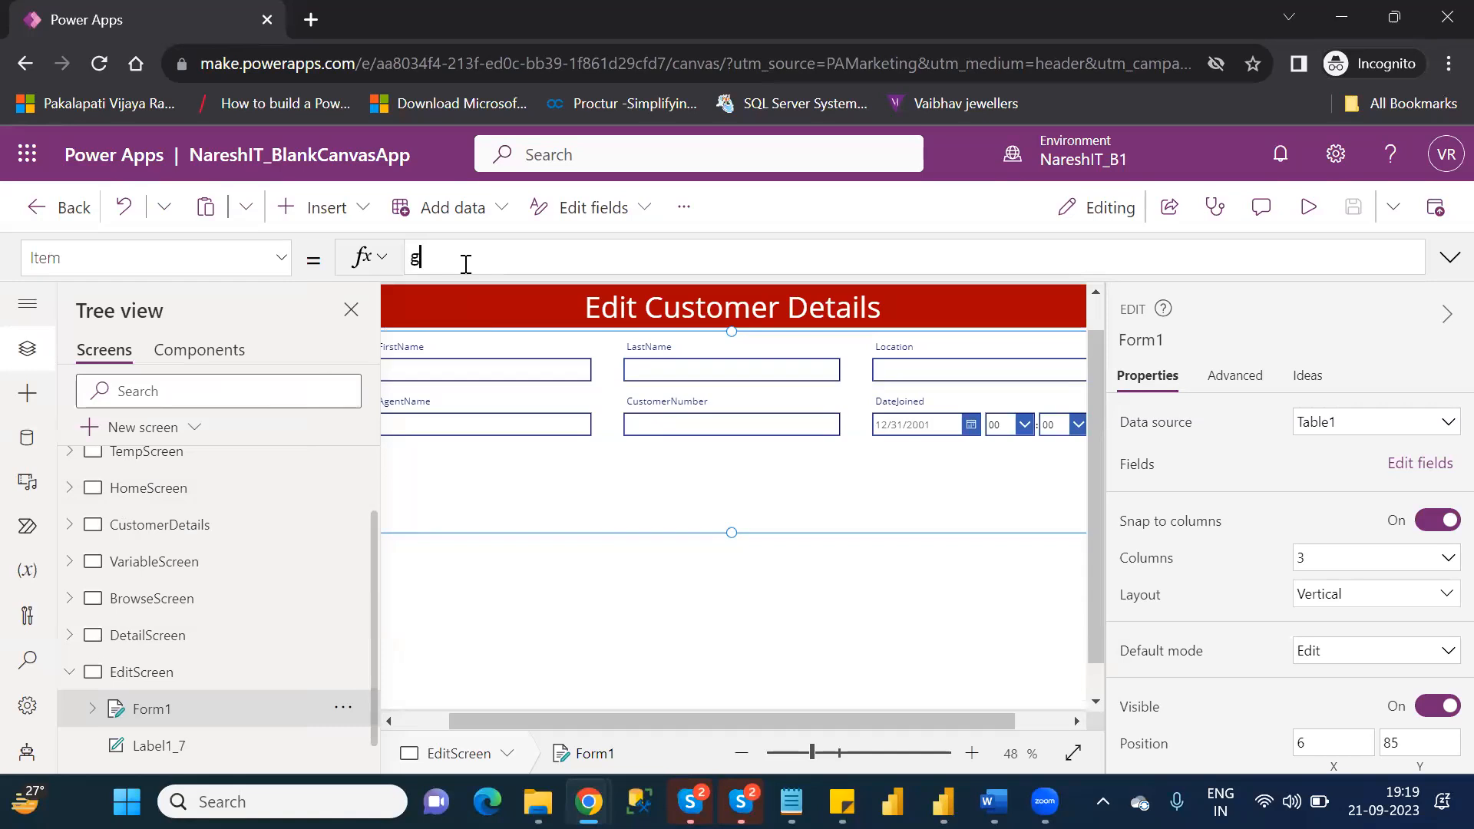
{"action": "type", "text": "aller"}
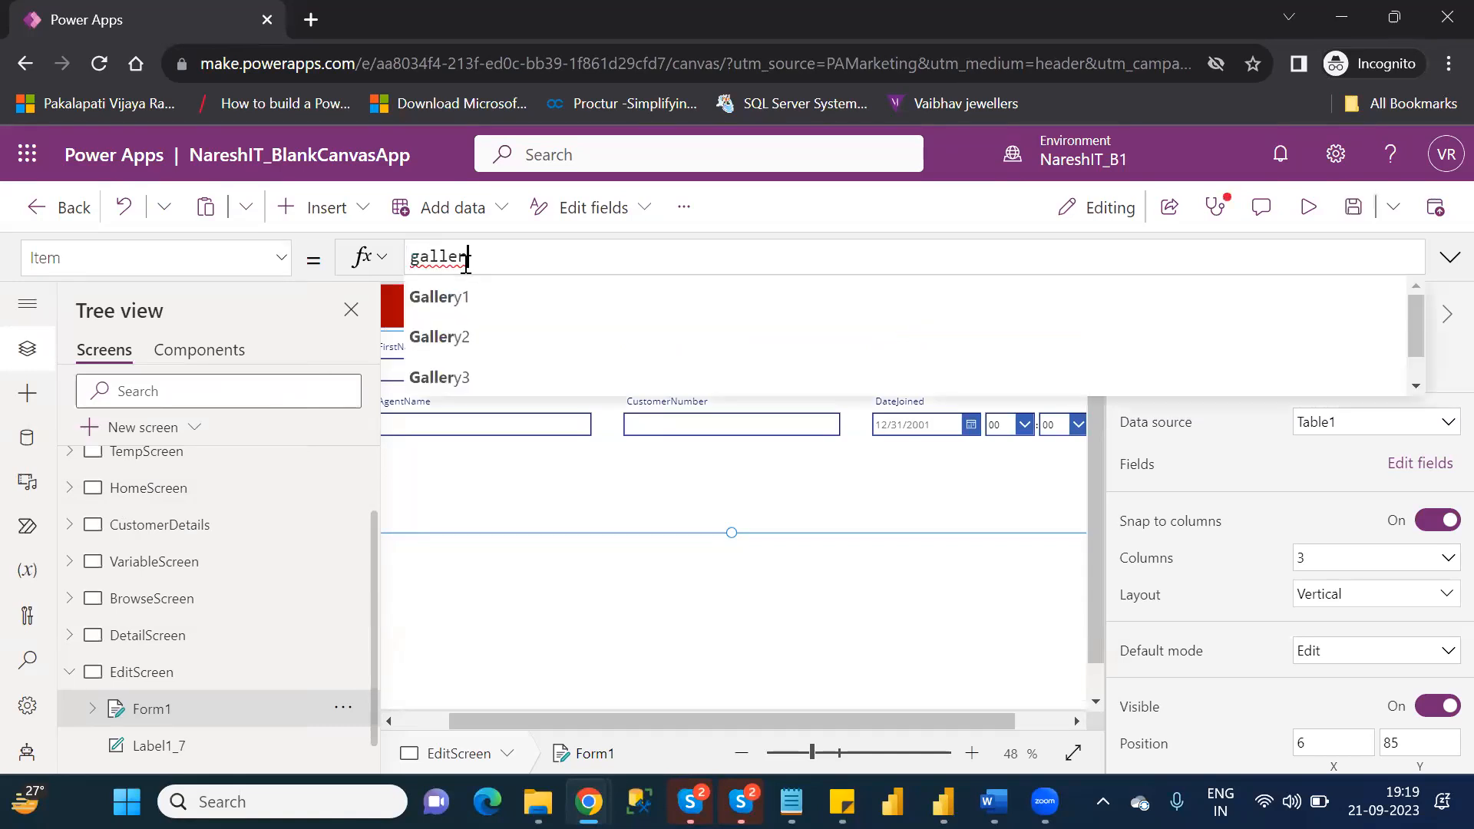
{"action": "key", "text": "Down"}
{"action": "key", "text": "Down"}
{"action": "key", "text": "Tab"}
{"action": "type", "text": "."}
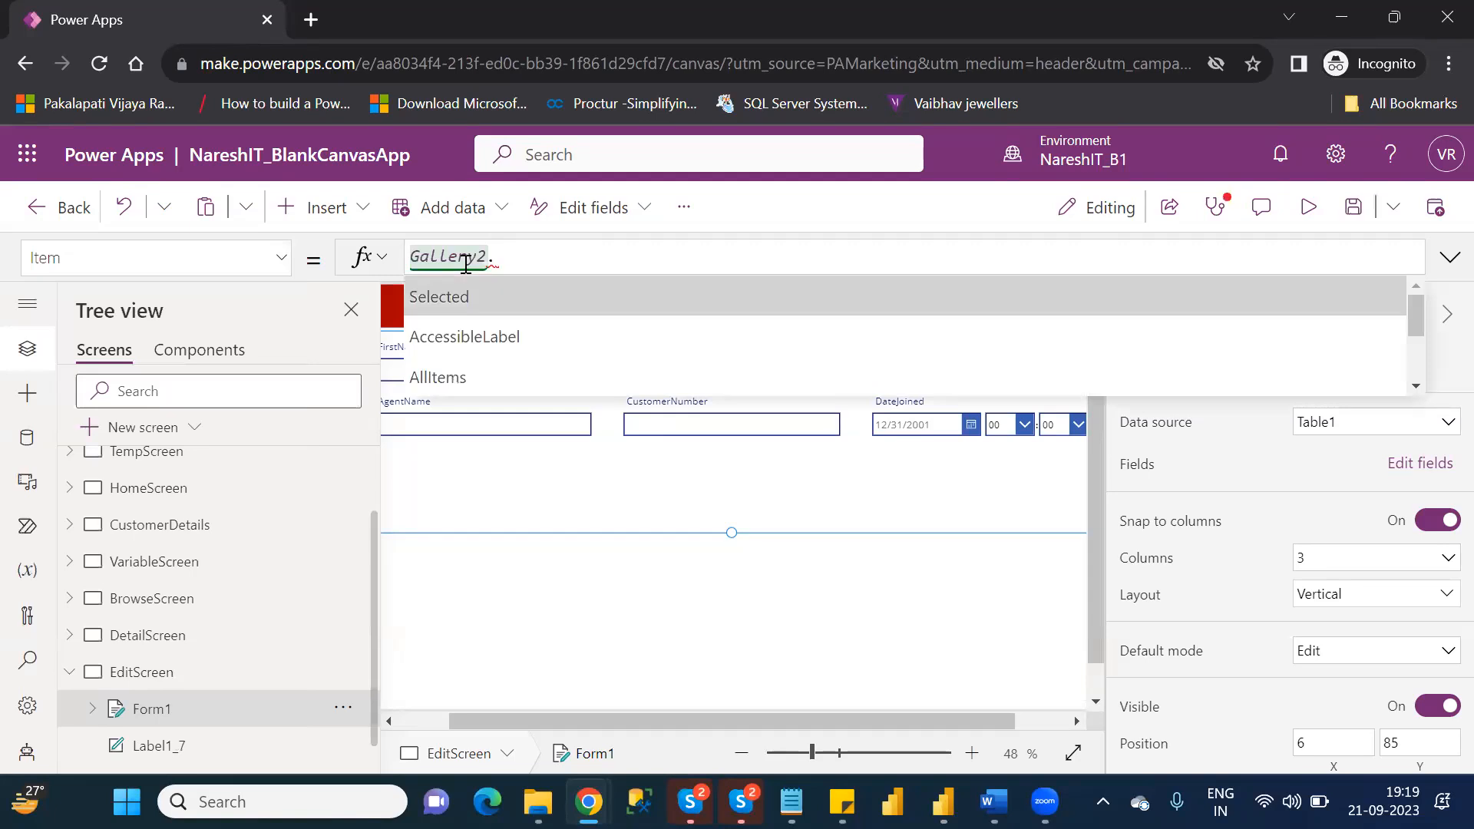
{"action": "key", "text": "Tab"}
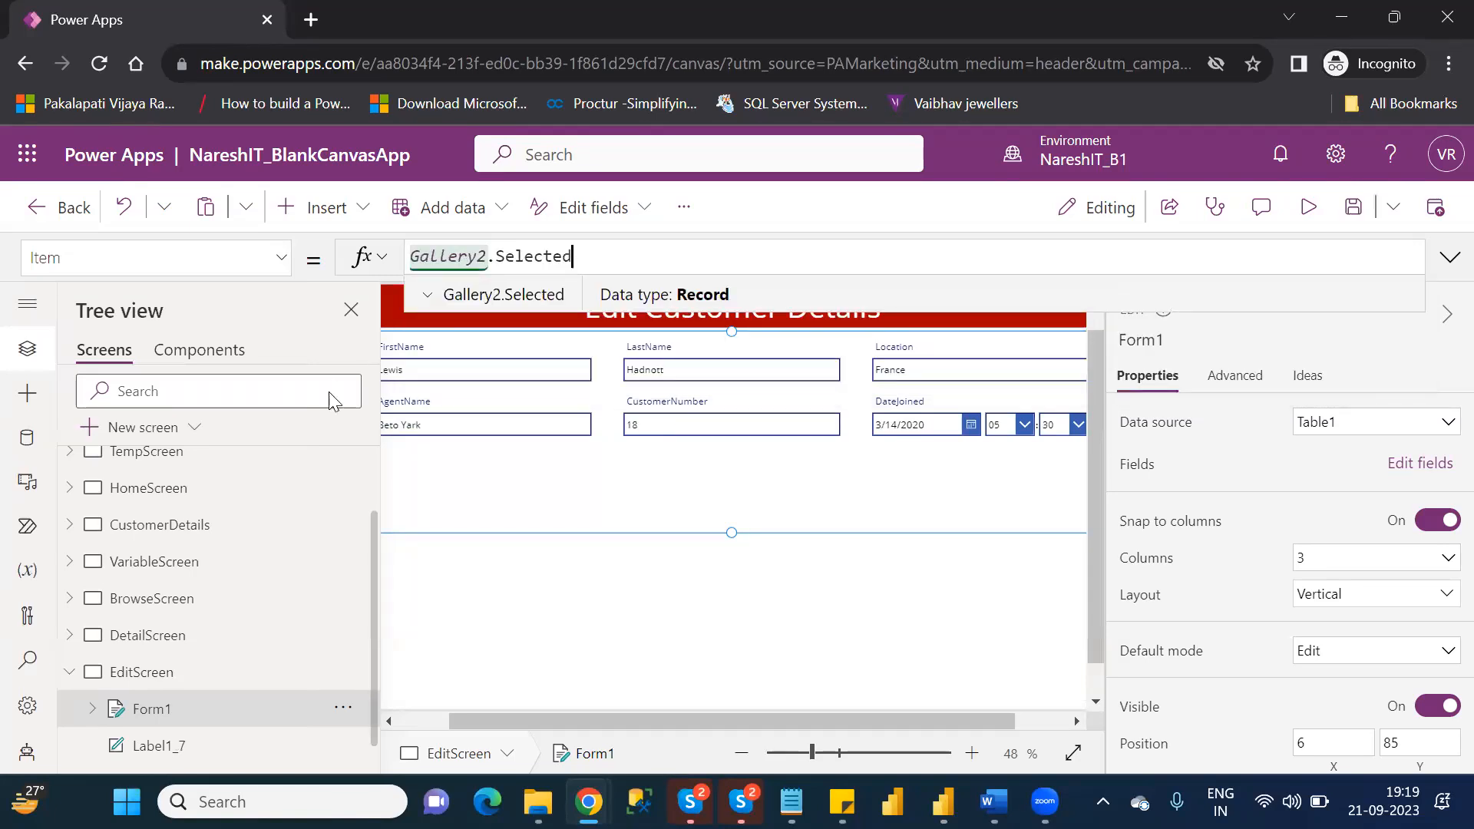
Check which gallery BrowseScreen contains and compare it with the one referenced by the edit form.
{"action": "left_click", "coordinate": [69, 599]}
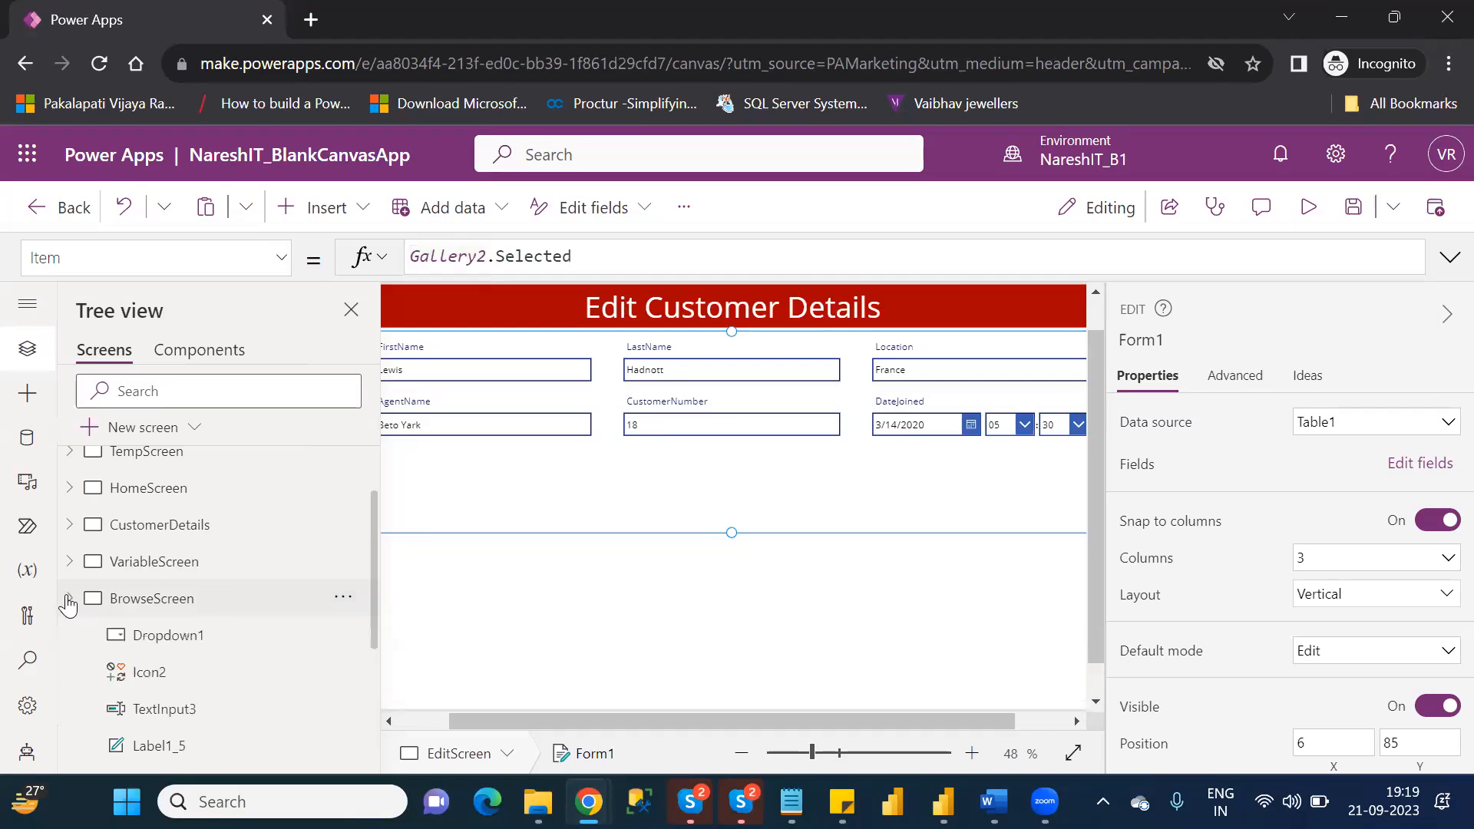
{"action": "left_click_drag", "start_coordinate": [373, 628], "coordinate": [380, 719]}
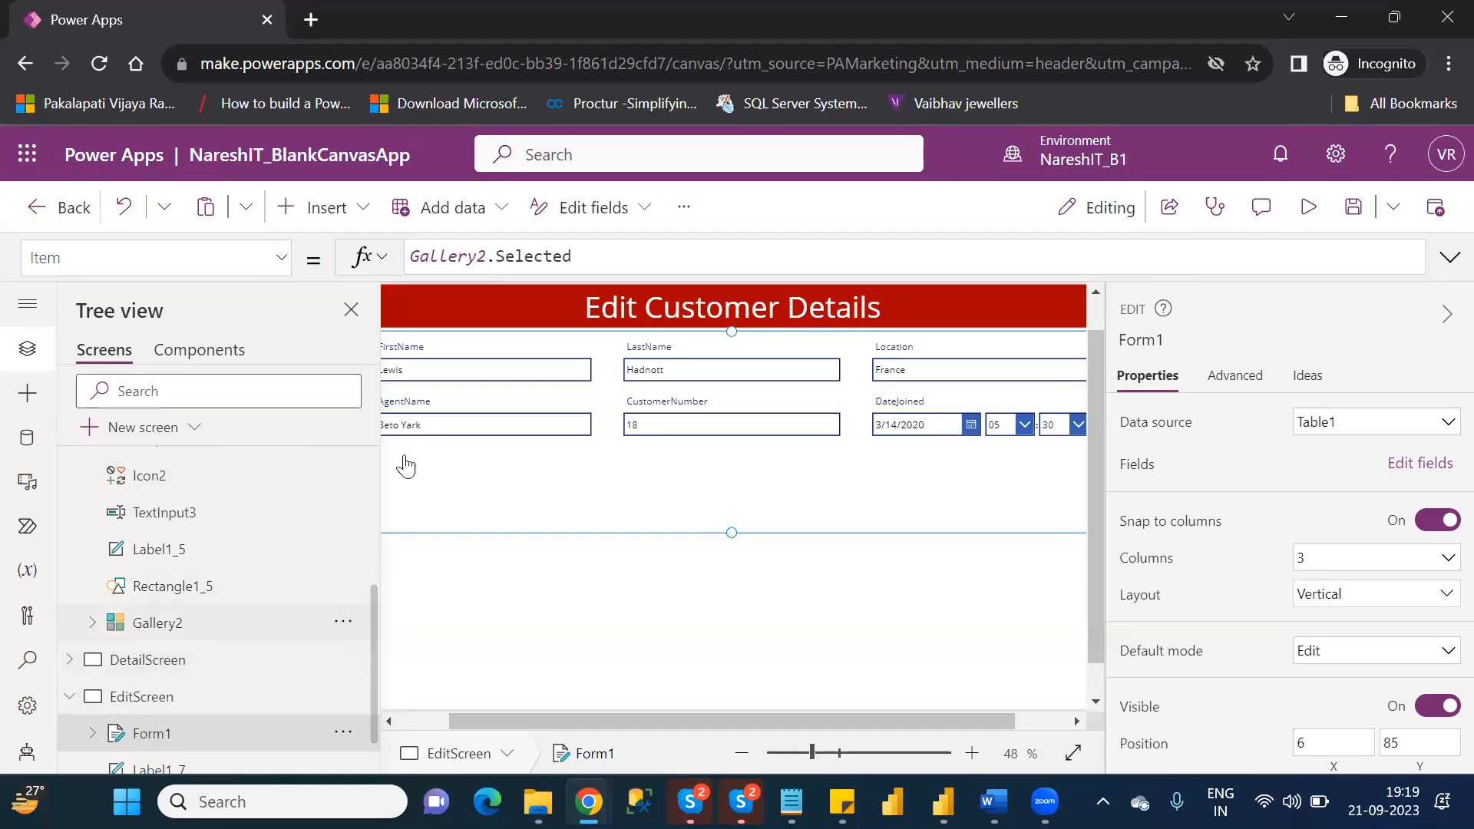
{"action": "left_click", "coordinate": [427, 720]}
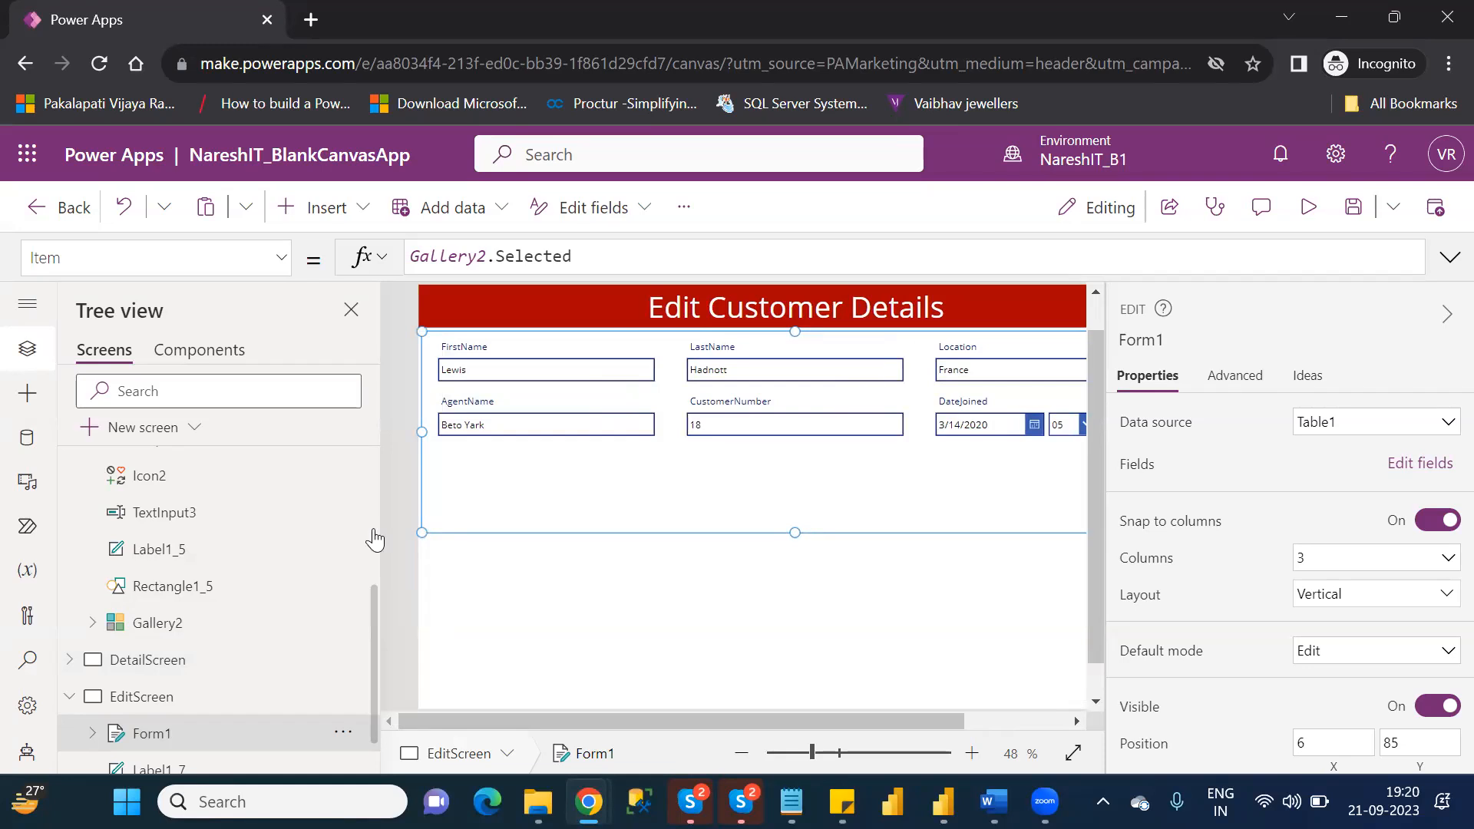
{"action": "scroll", "coordinate": [374, 539], "scroll_direction": "up", "scroll_amount": 5}
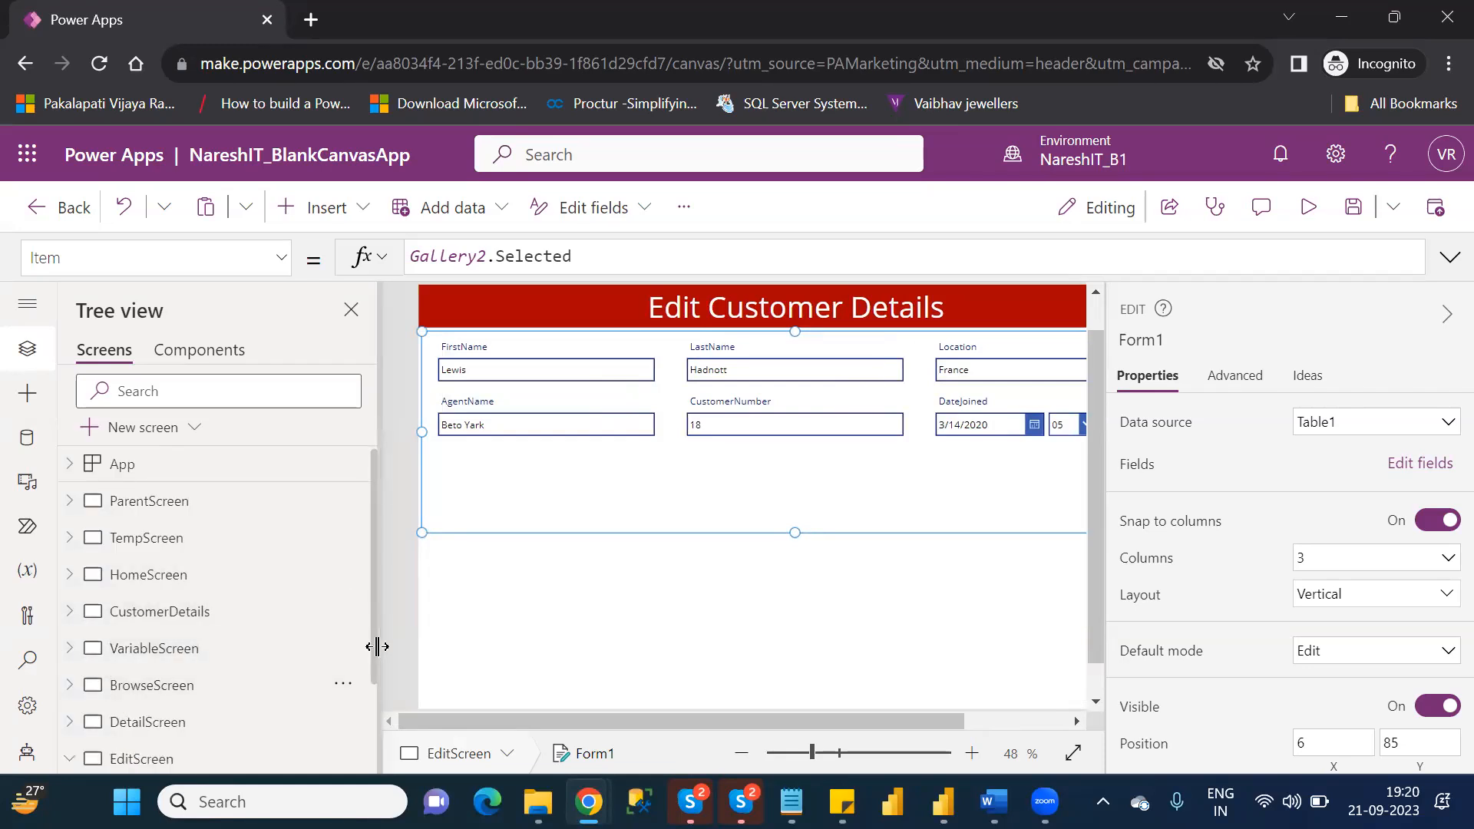
{"action": "left_click_drag", "start_coordinate": [371, 681], "coordinate": [372, 770]}
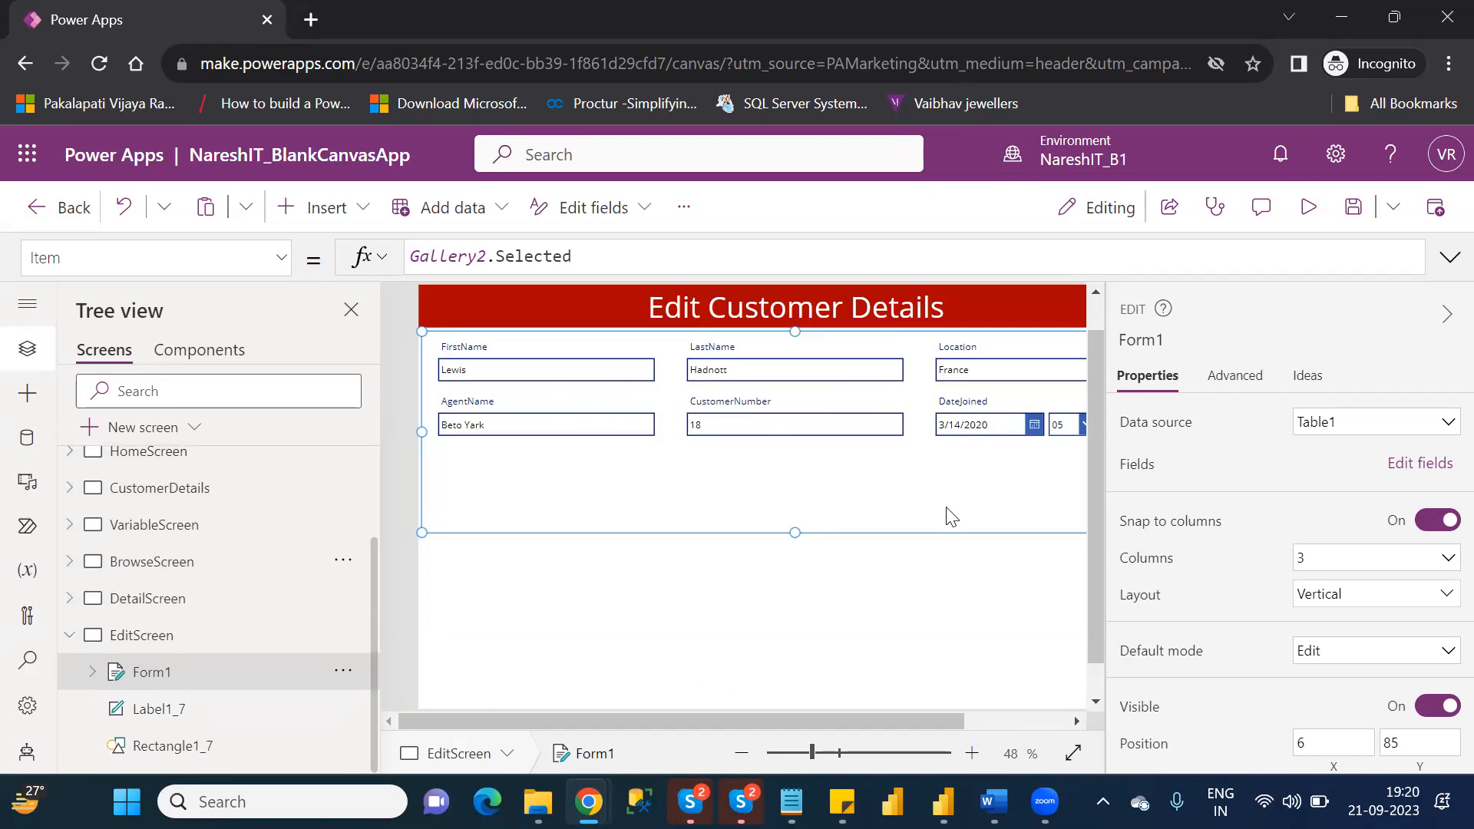
Preview the edit form with the selected customer's record, try the FirstName field, and return to editing.
{"action": "left_click", "coordinate": [1308, 209]}
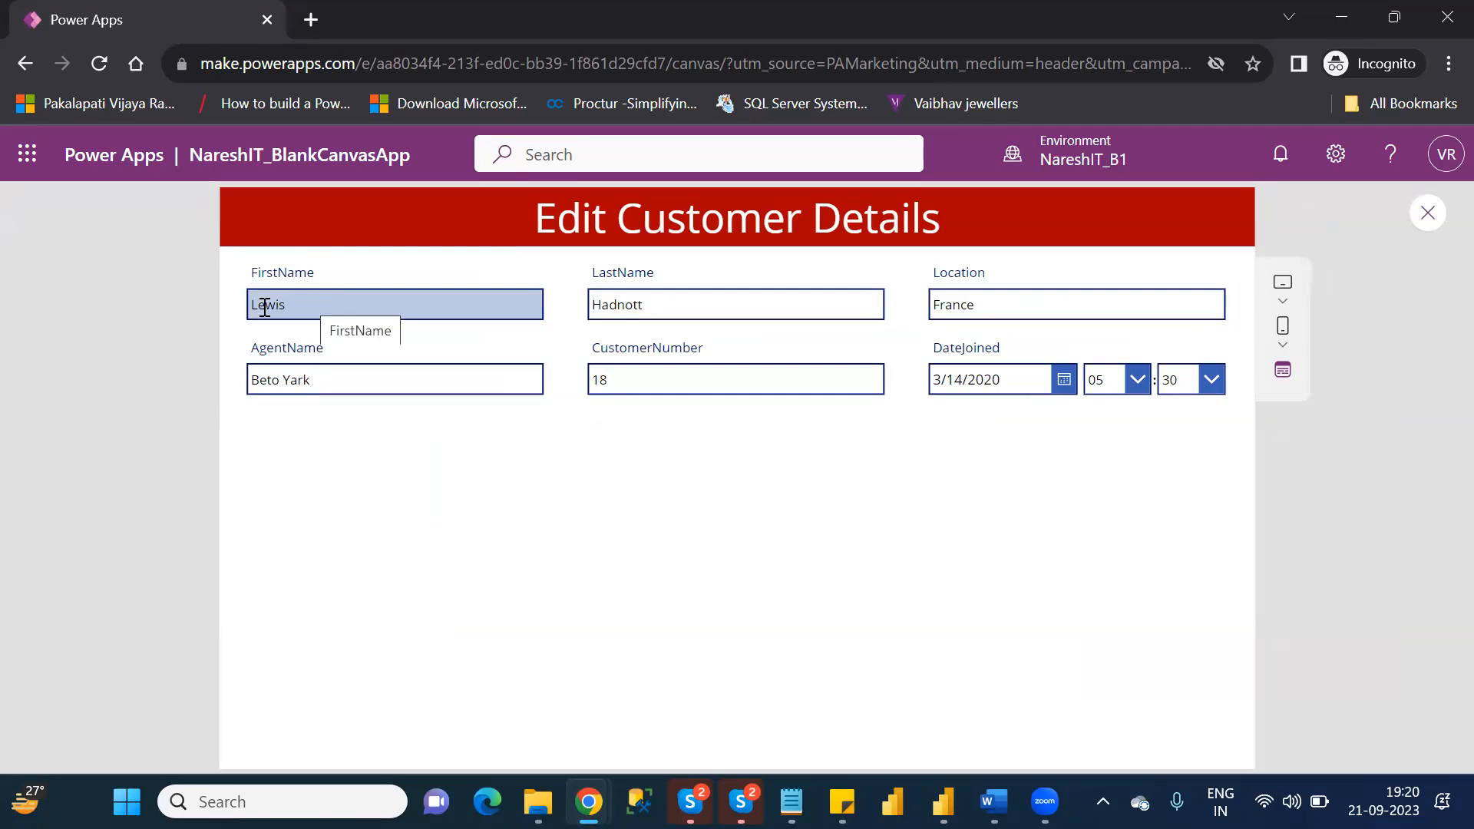
{"action": "left_click", "coordinate": [334, 307]}
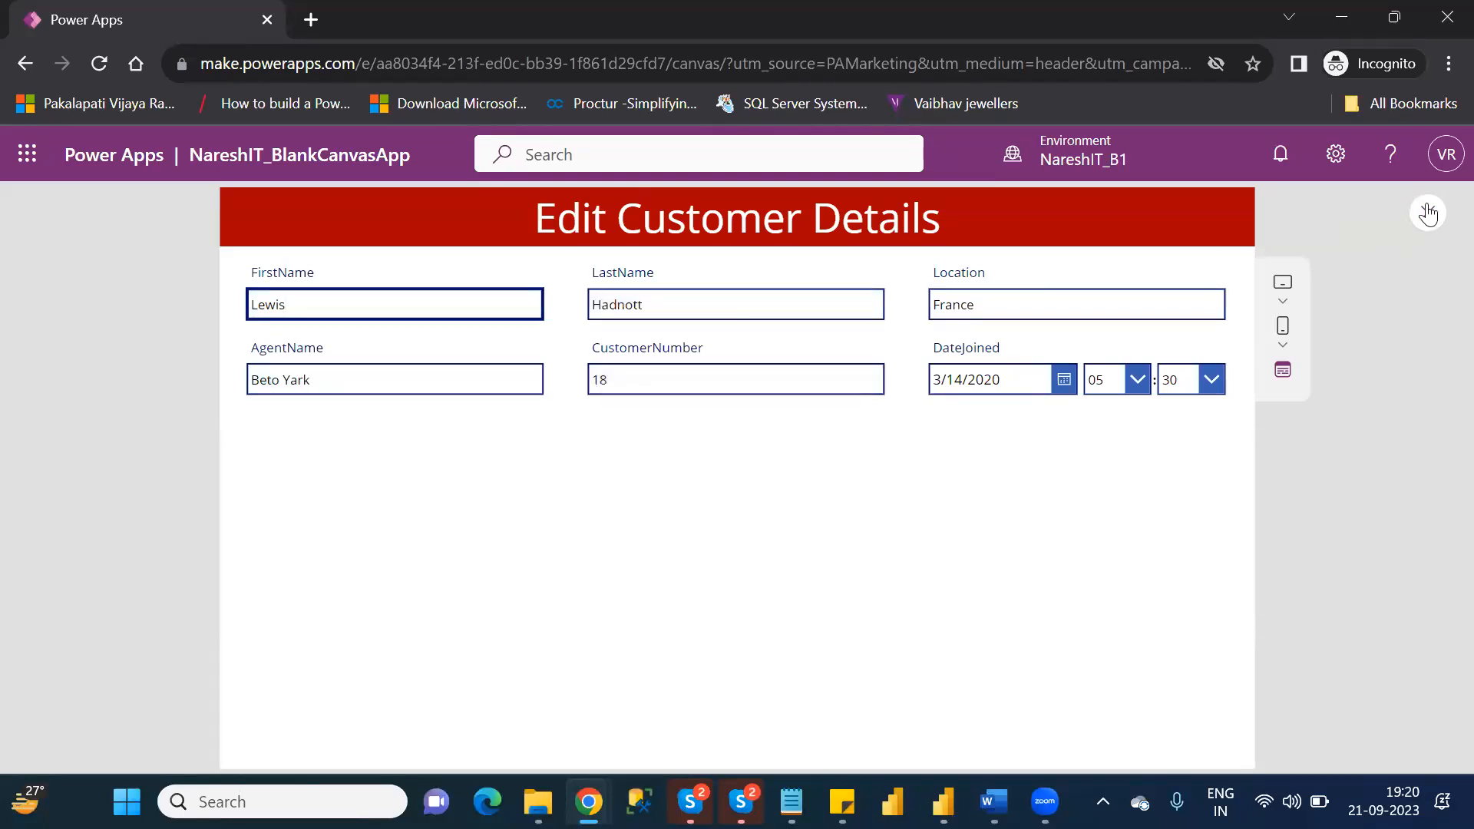
{"action": "left_click", "coordinate": [1427, 213]}
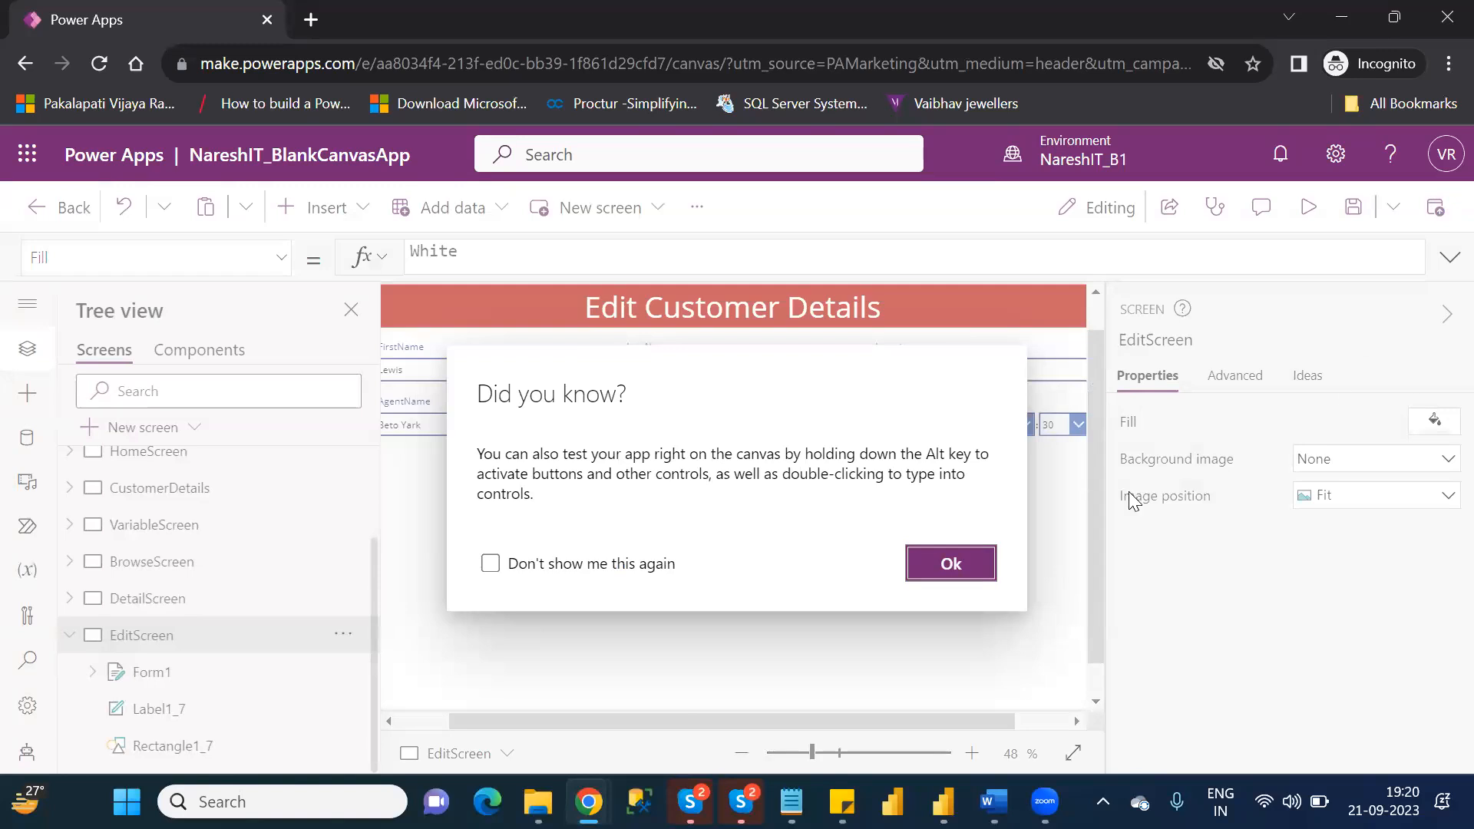
{"action": "left_click", "coordinate": [958, 565]}
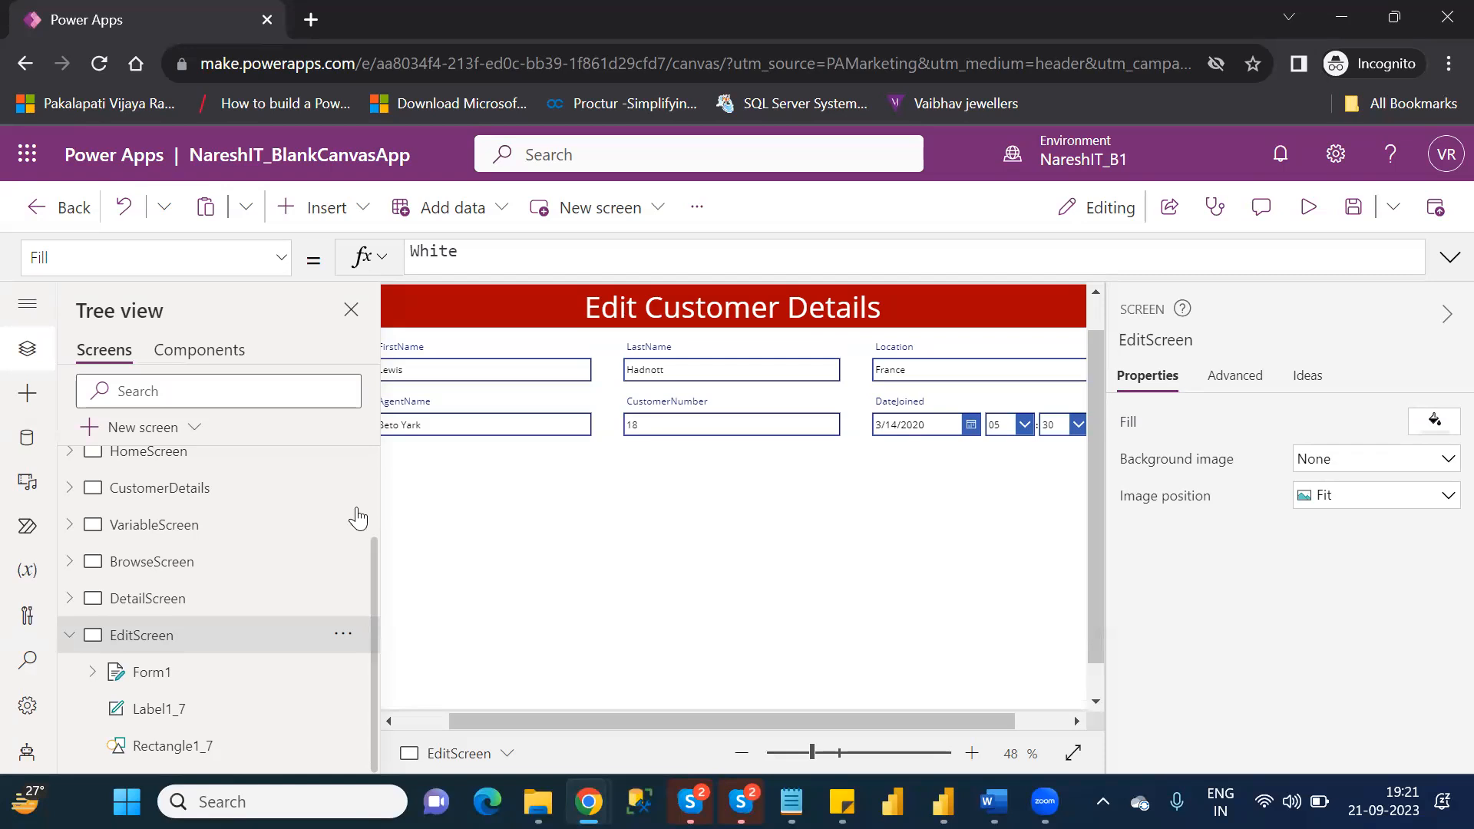
Expand the CustomerNumber card of Form1 and examine its star and error message labels.
{"action": "left_click", "coordinate": [707, 419]}
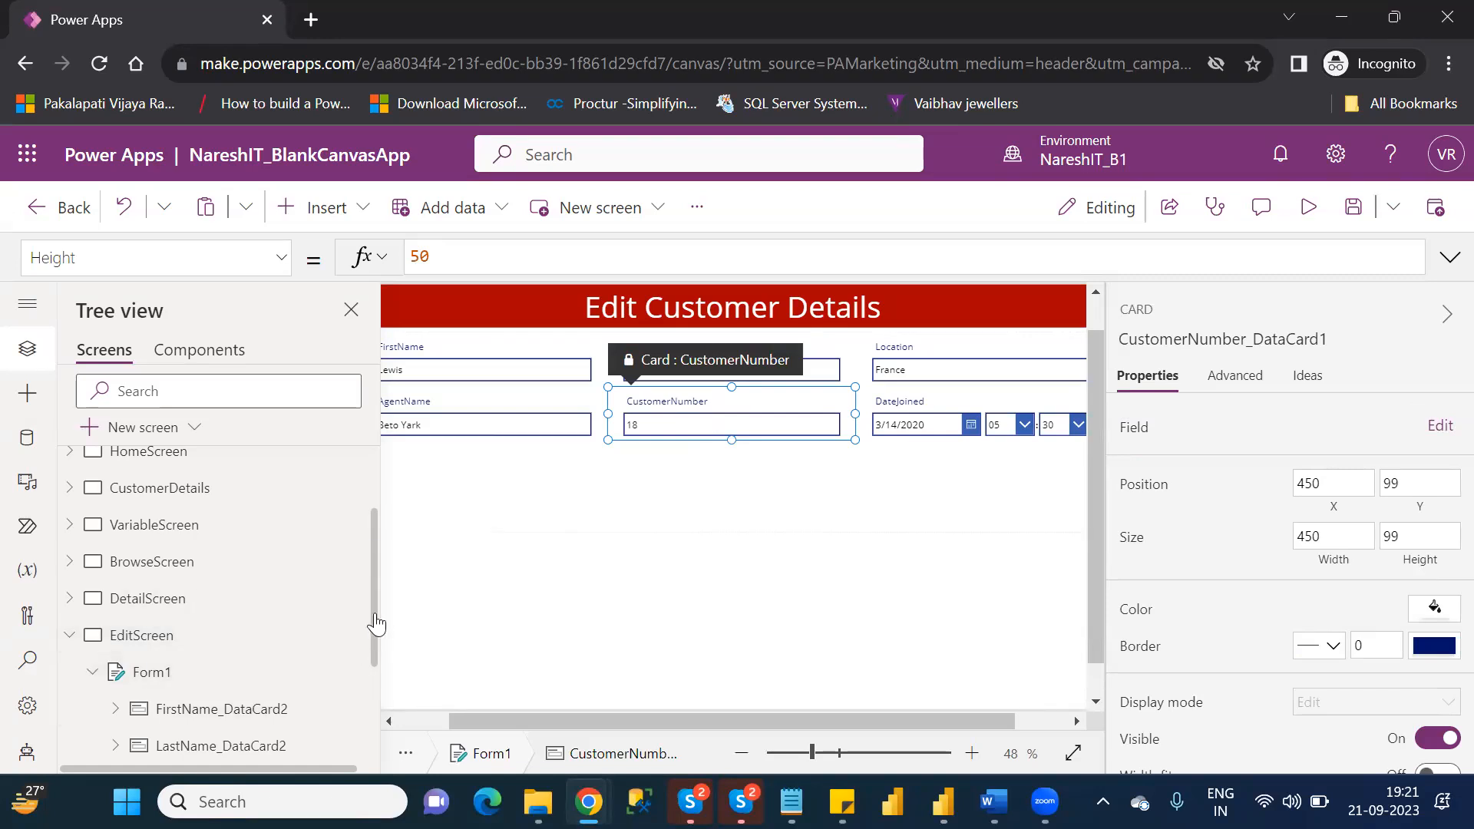
{"action": "left_click_drag", "start_coordinate": [373, 610], "coordinate": [380, 720]}
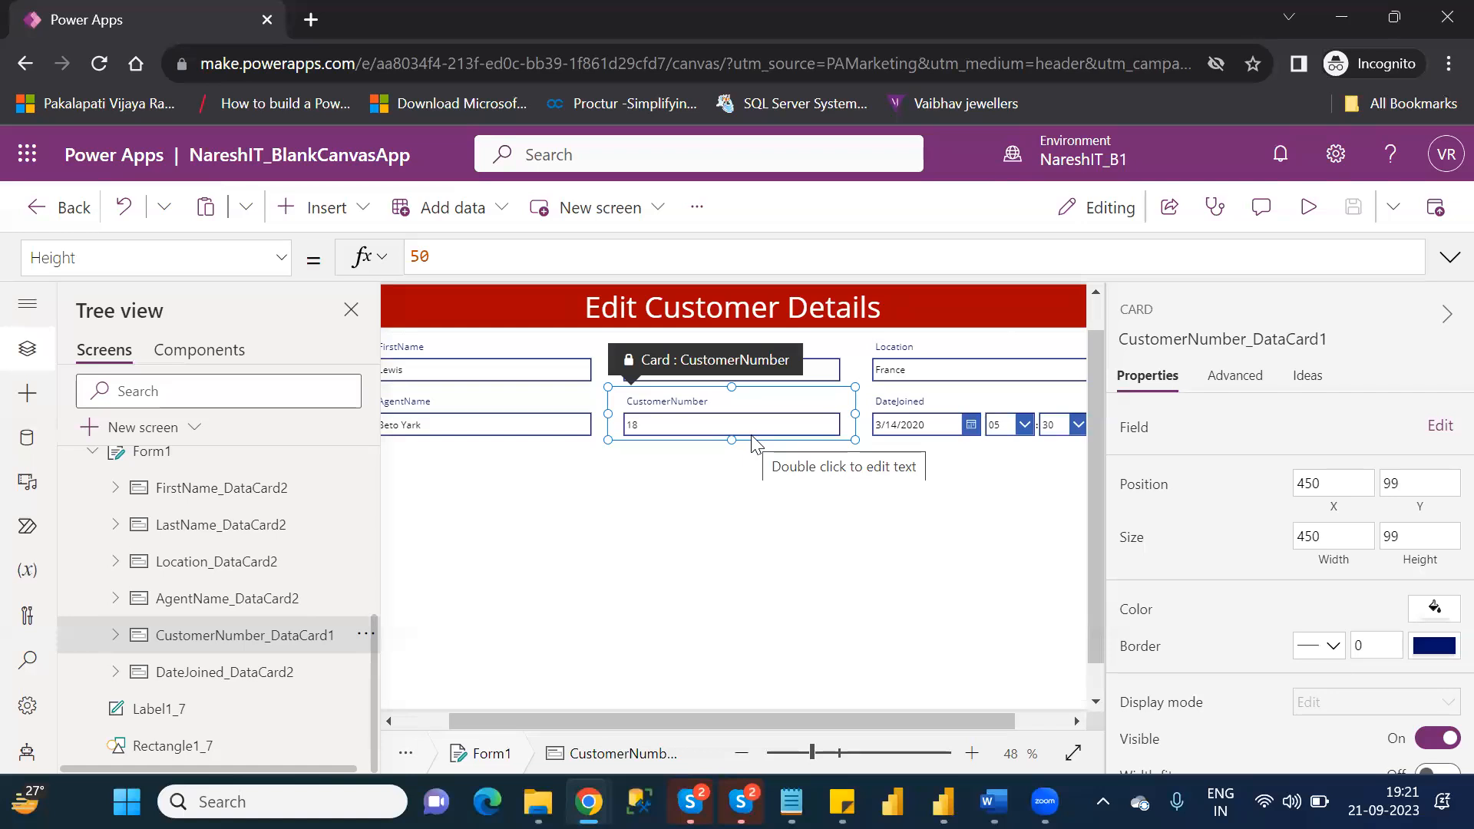
{"action": "left_click", "coordinate": [118, 637]}
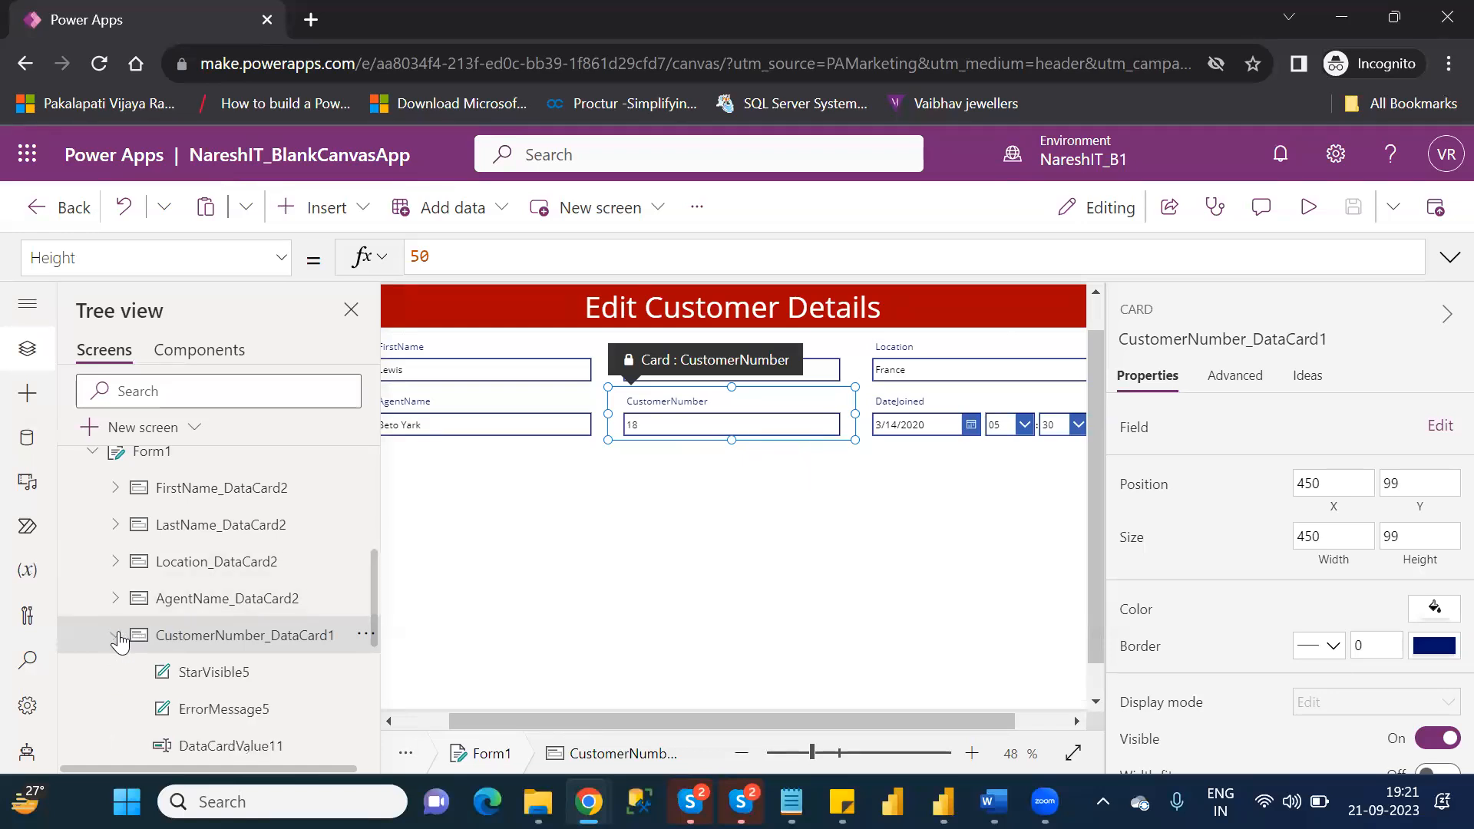
{"action": "left_click", "coordinate": [231, 685]}
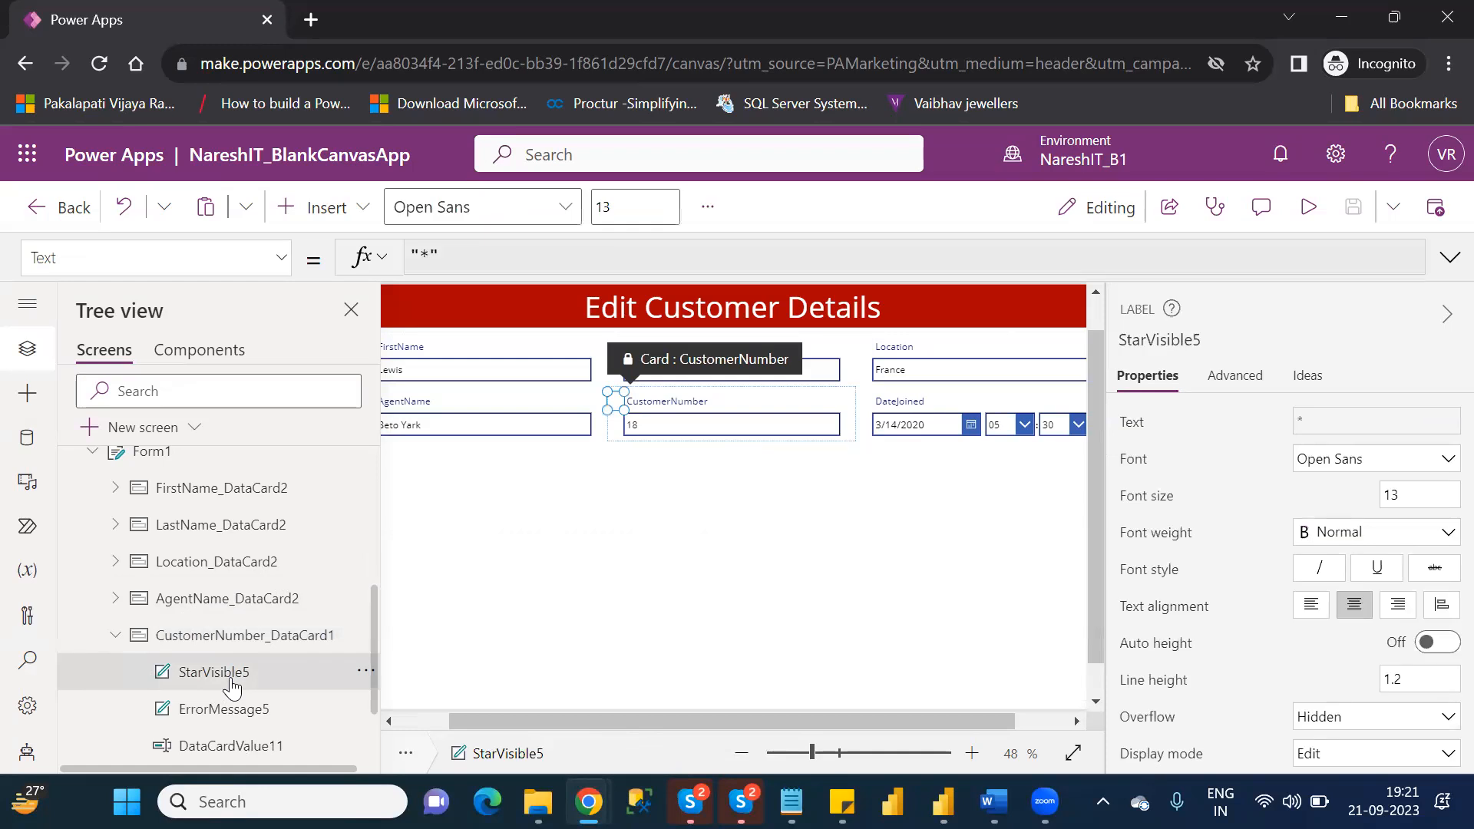
{"action": "left_click", "coordinate": [229, 709]}
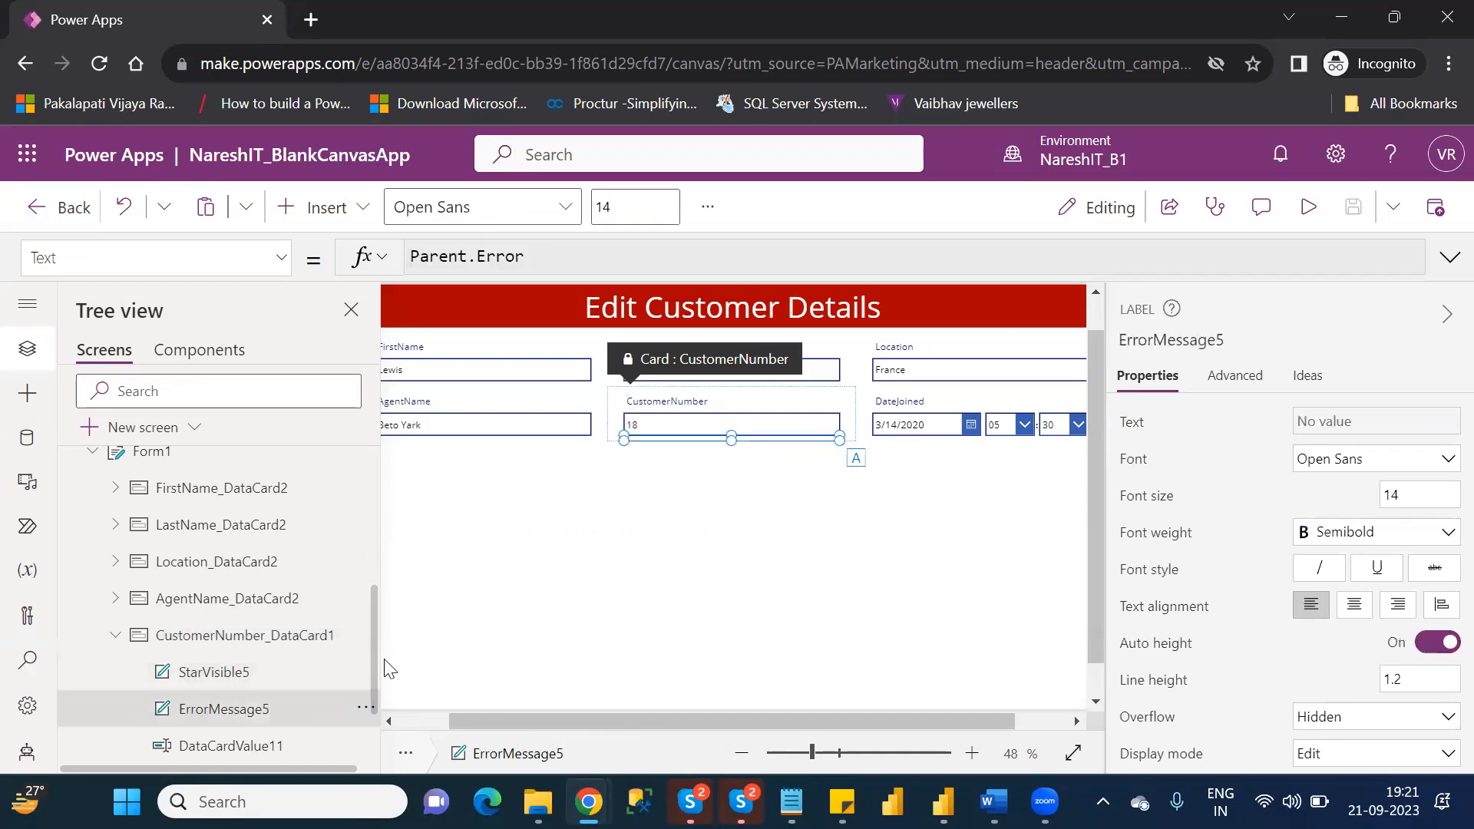
{"action": "scroll", "coordinate": [374, 677], "scroll_direction": "down", "scroll_amount": 2}
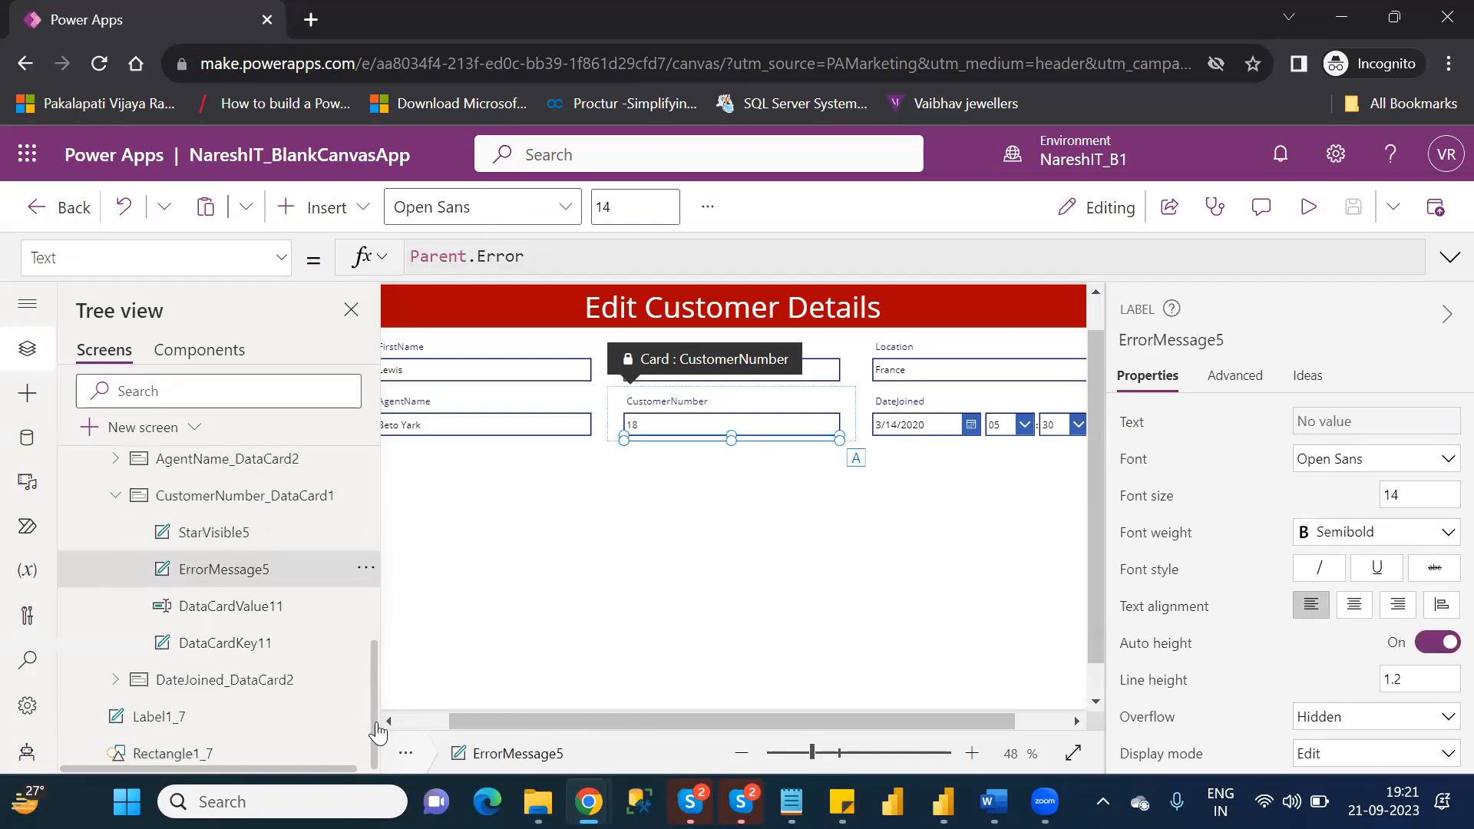
Examine the general properties of the CustomerNumber card's text input, DataCardValue11, including its display mode.
{"action": "left_click", "coordinate": [229, 608]}
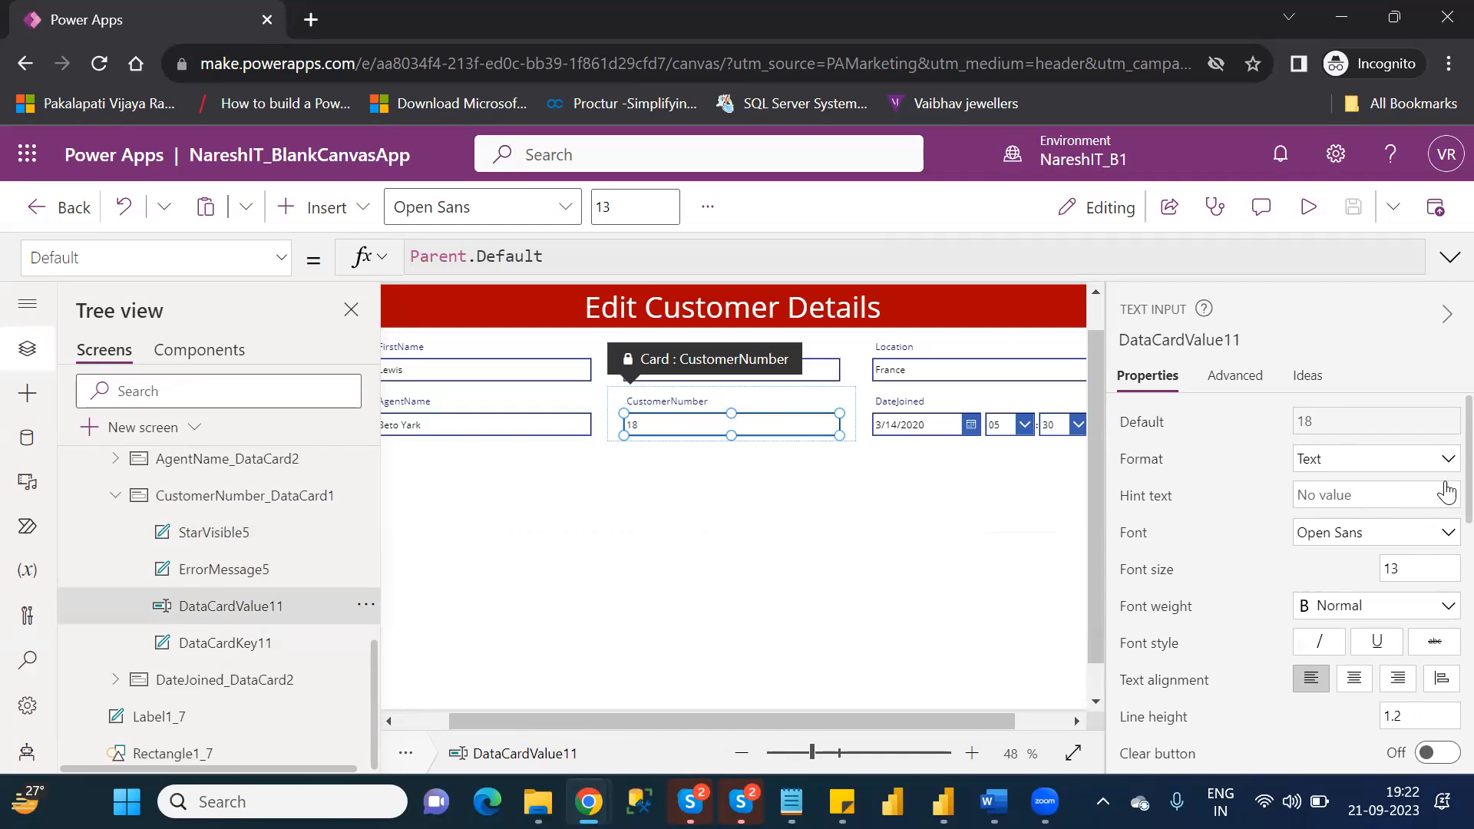
{"action": "scroll", "coordinate": [1441, 506], "scroll_direction": "down", "scroll_amount": 1}
{"action": "scroll", "coordinate": [1441, 512], "scroll_direction": "up", "scroll_amount": 1}
{"action": "scroll", "coordinate": [1442, 537], "scroll_direction": "down", "scroll_amount": 2}
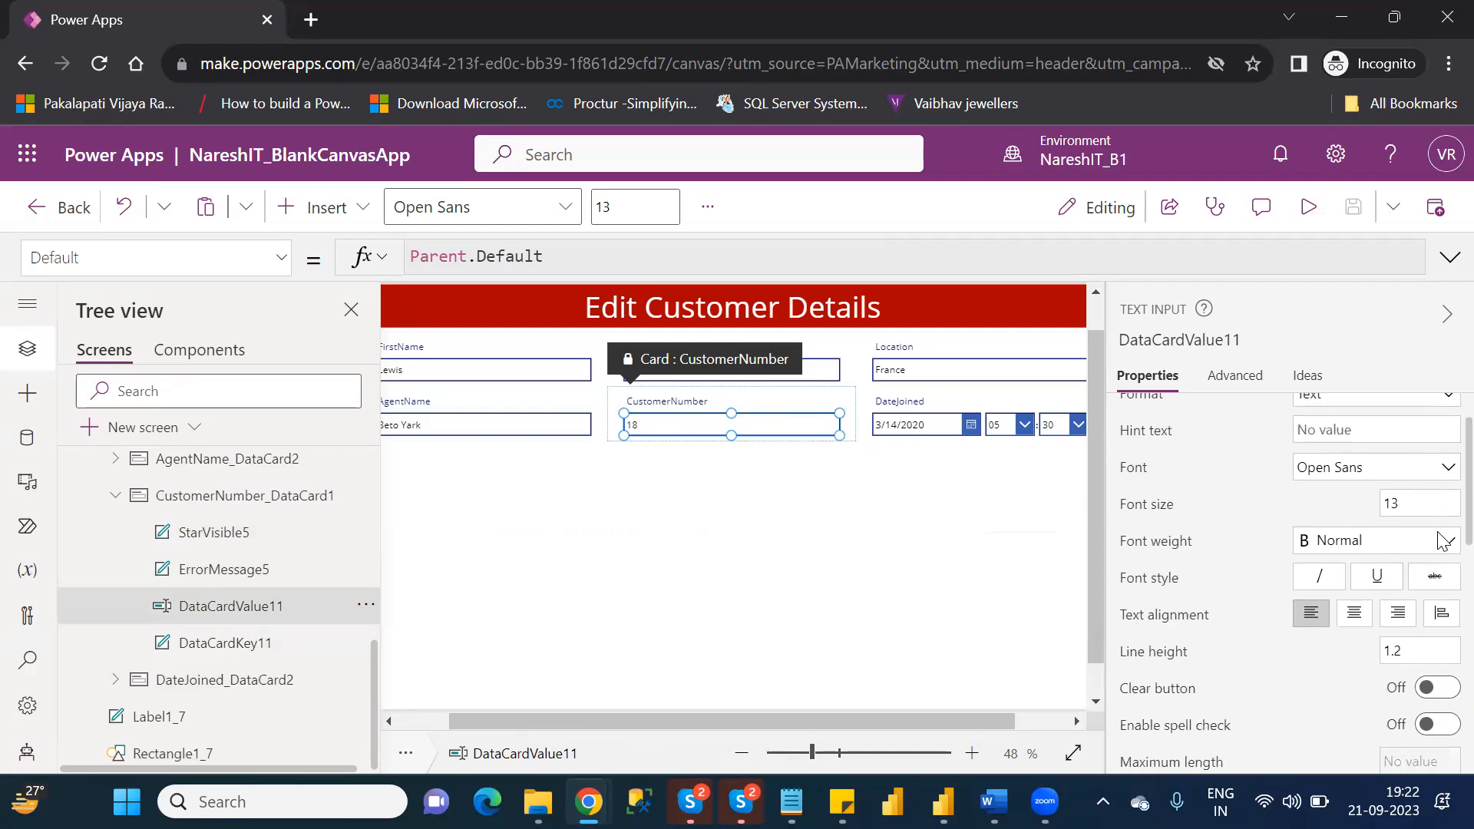
{"action": "scroll", "coordinate": [1437, 559], "scroll_direction": "down", "scroll_amount": 3}
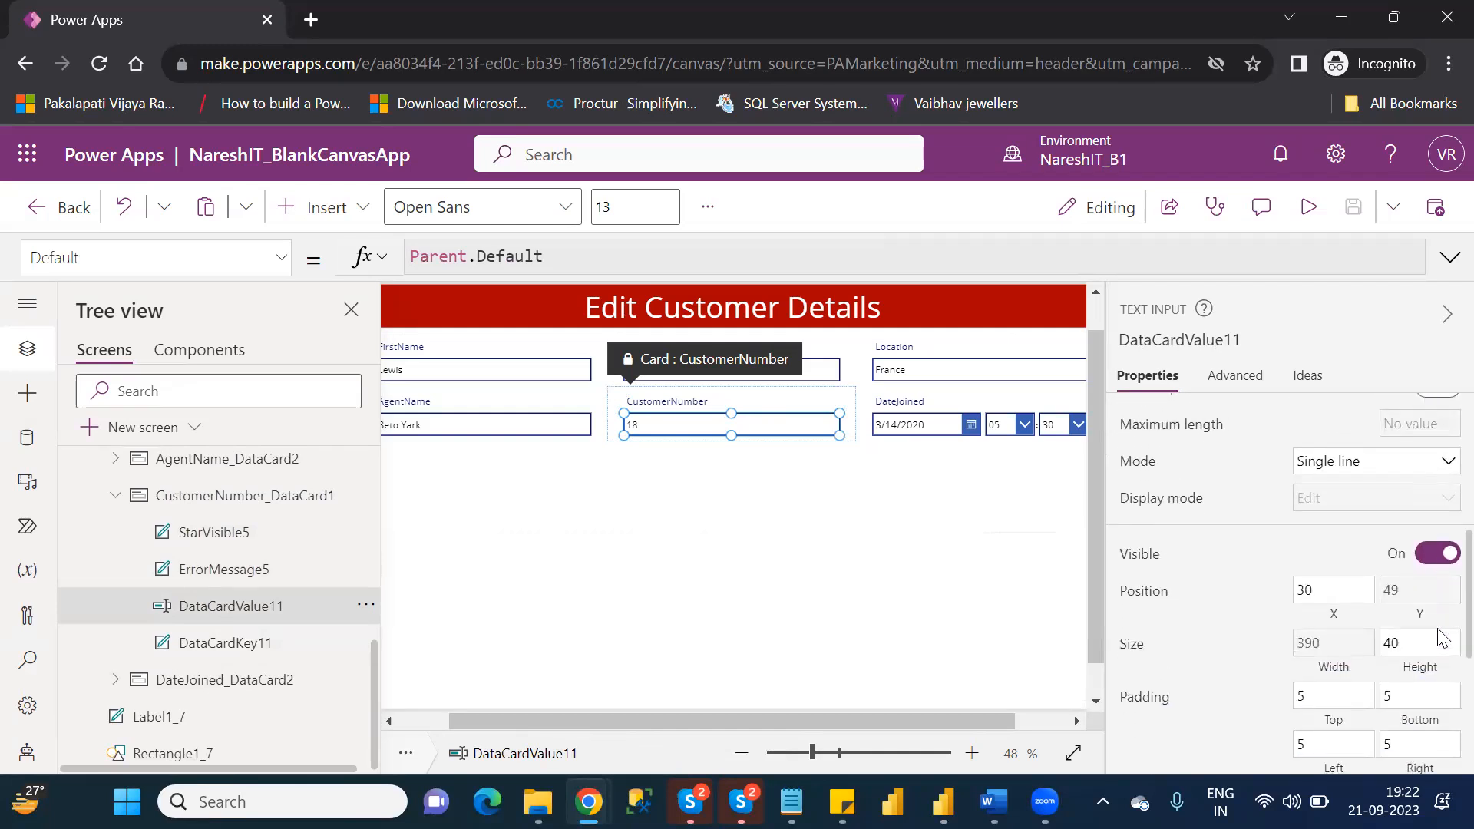
{"action": "scroll", "coordinate": [1440, 713], "scroll_direction": "down", "scroll_amount": 1}
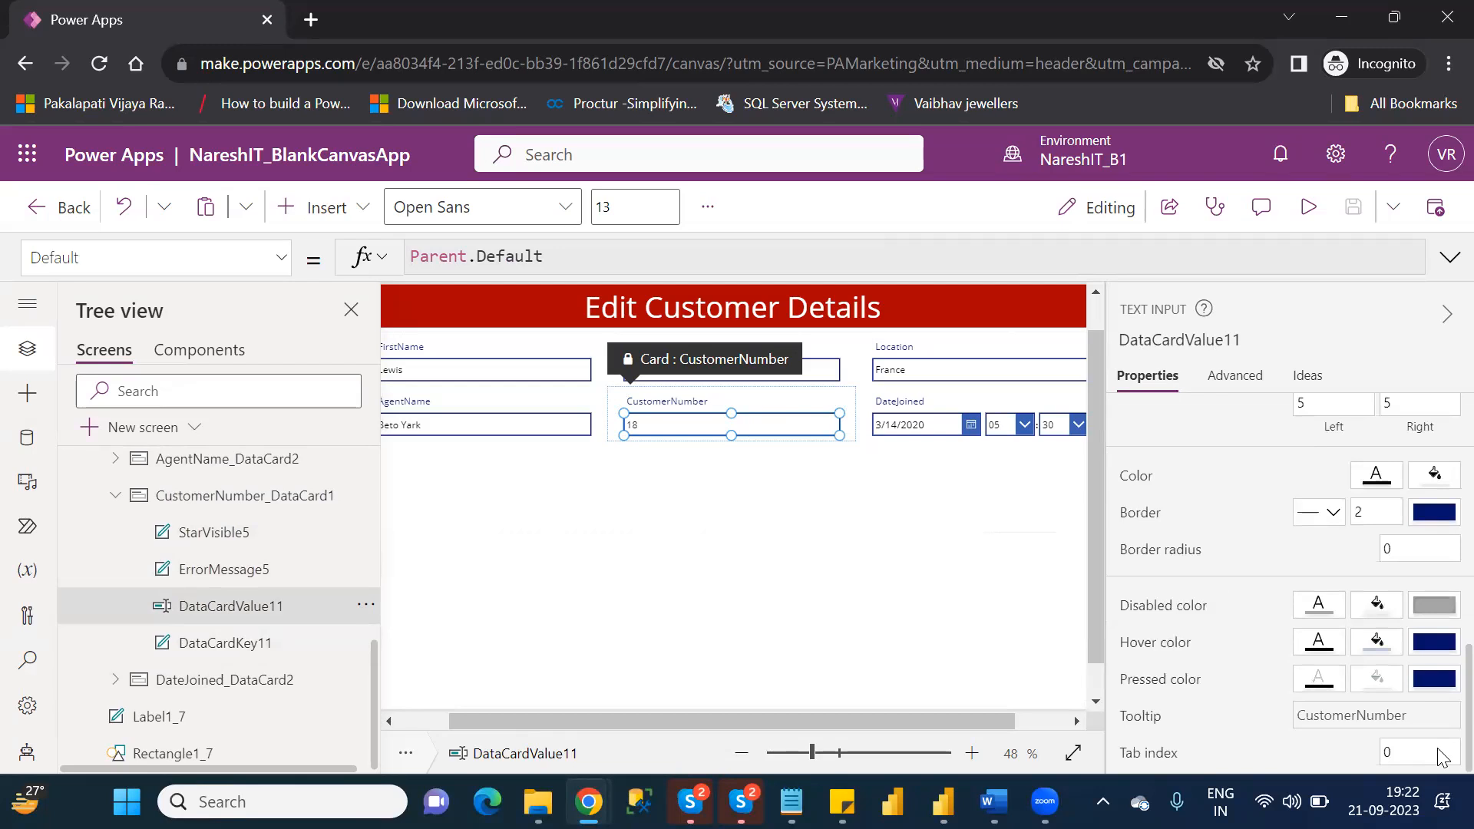
{"action": "scroll", "coordinate": [1439, 676], "scroll_direction": "up", "scroll_amount": 3}
{"action": "scroll", "coordinate": [1438, 614], "scroll_direction": "up", "scroll_amount": 4}
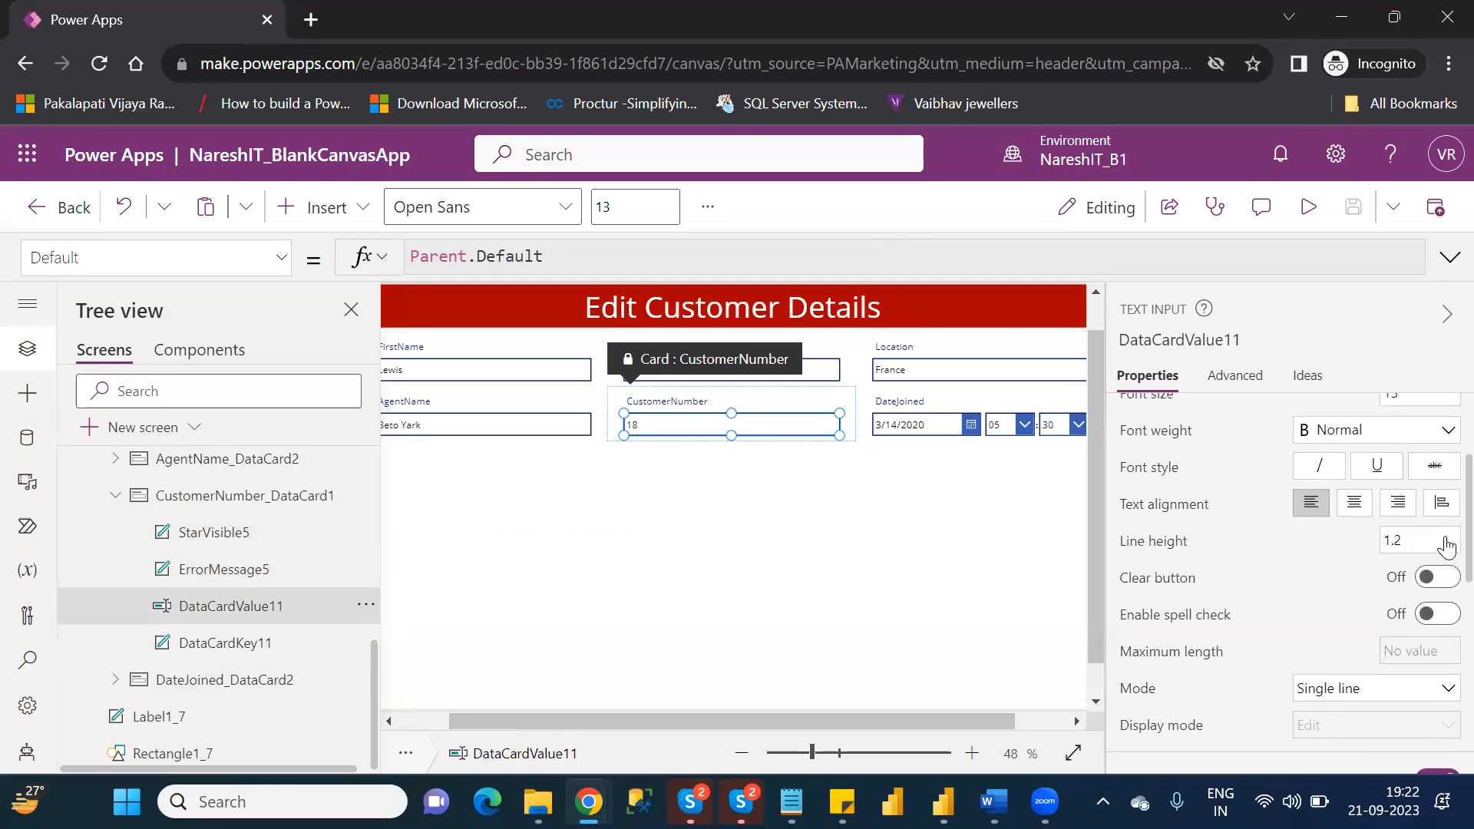
{"action": "scroll", "coordinate": [1447, 546], "scroll_direction": "up", "scroll_amount": 3}
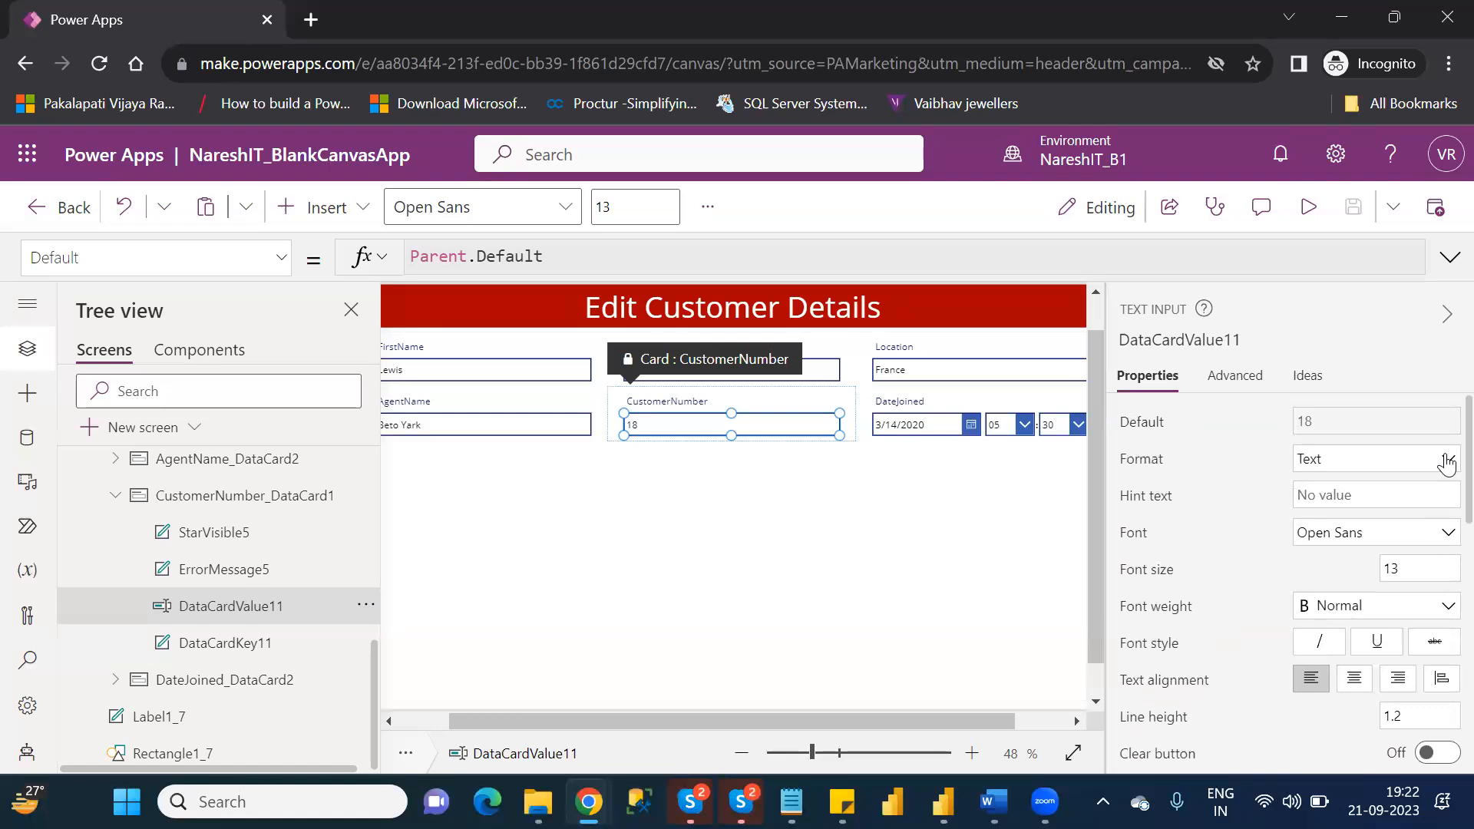
Unlock the CustomerNumber card so that its properties can be changed.
{"action": "left_click", "coordinate": [1234, 376]}
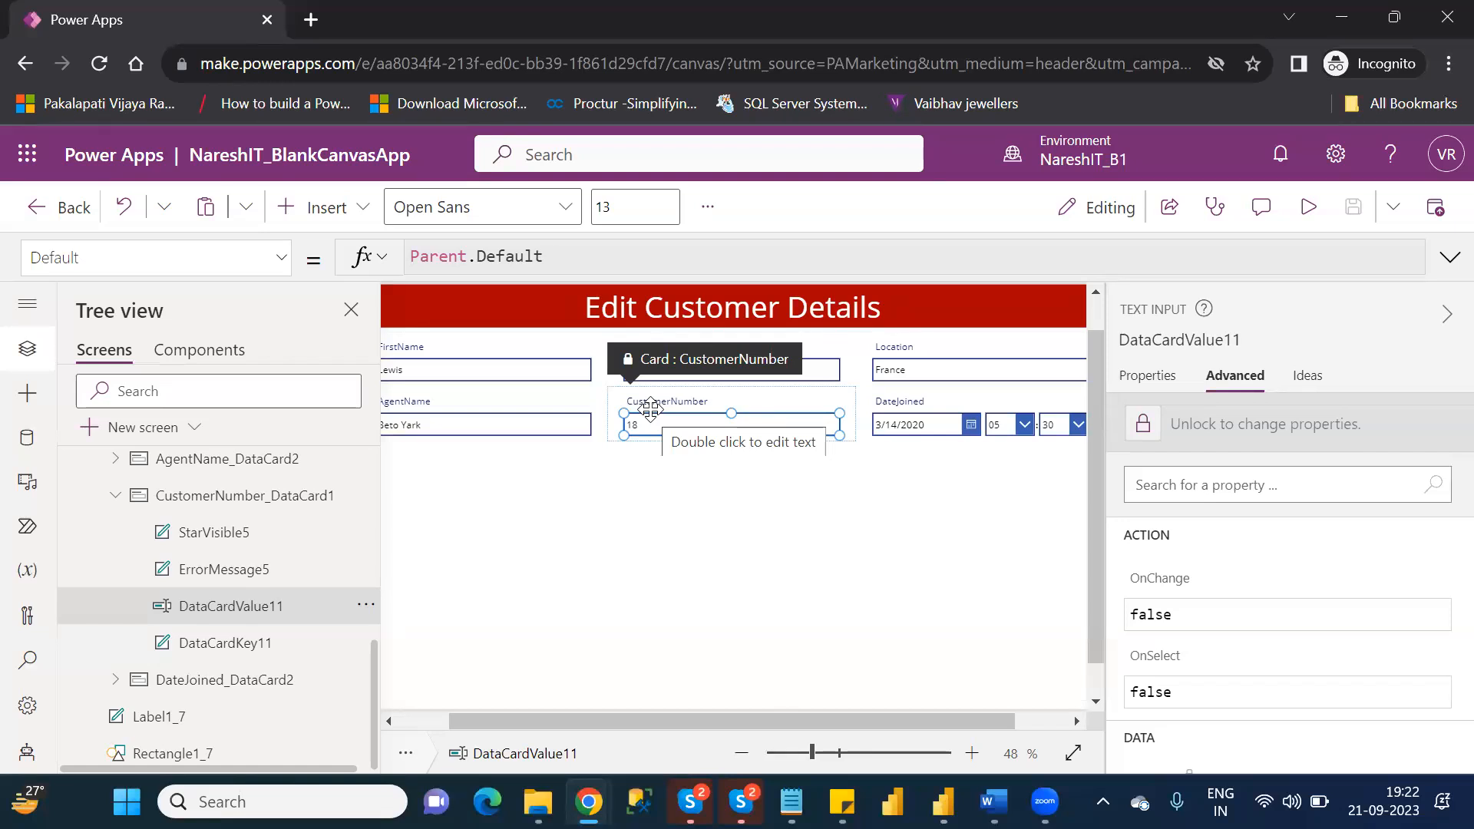
{"action": "left_click", "coordinate": [220, 491]}
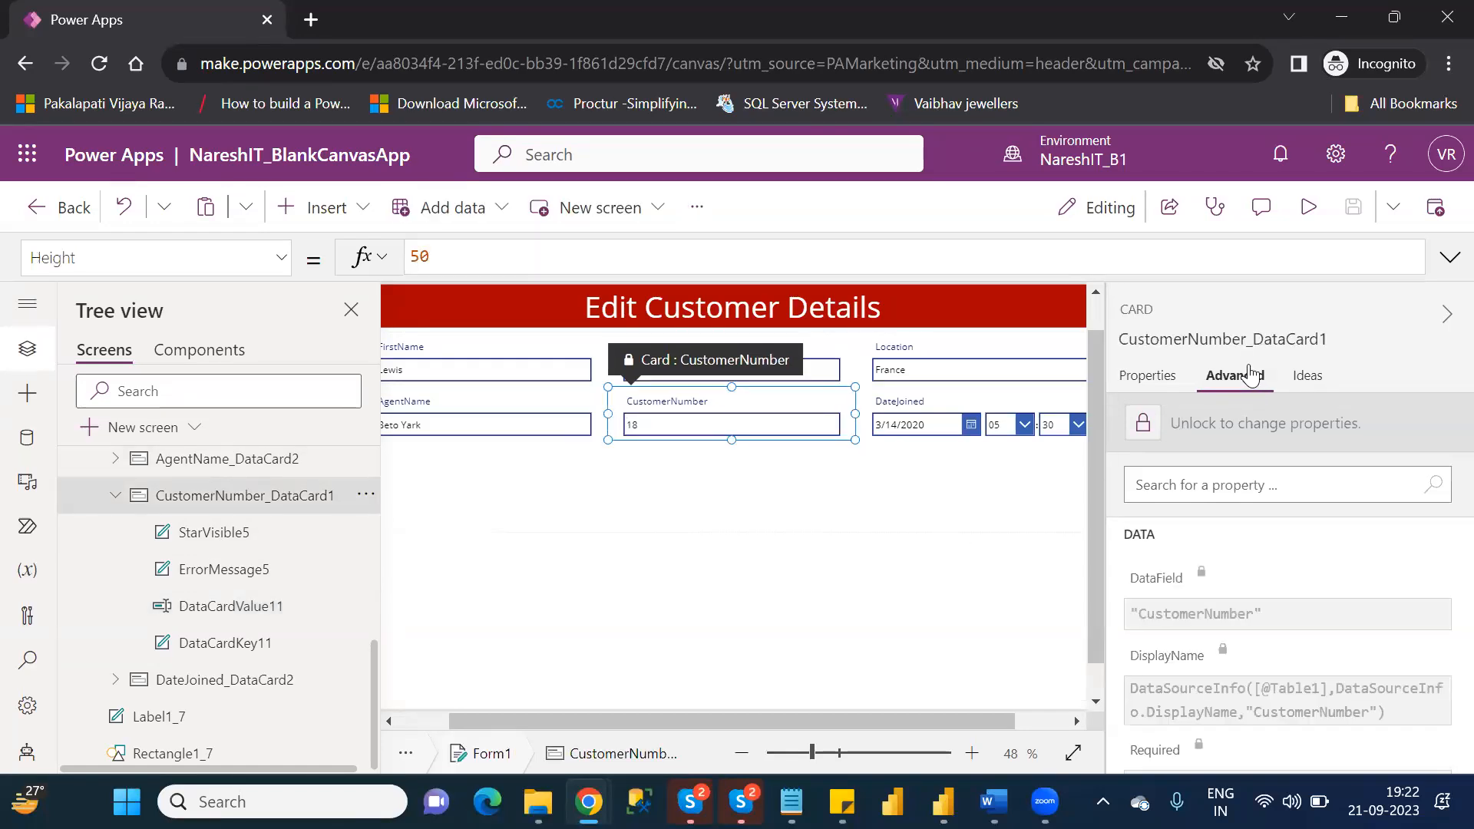
{"action": "left_click", "coordinate": [1192, 429]}
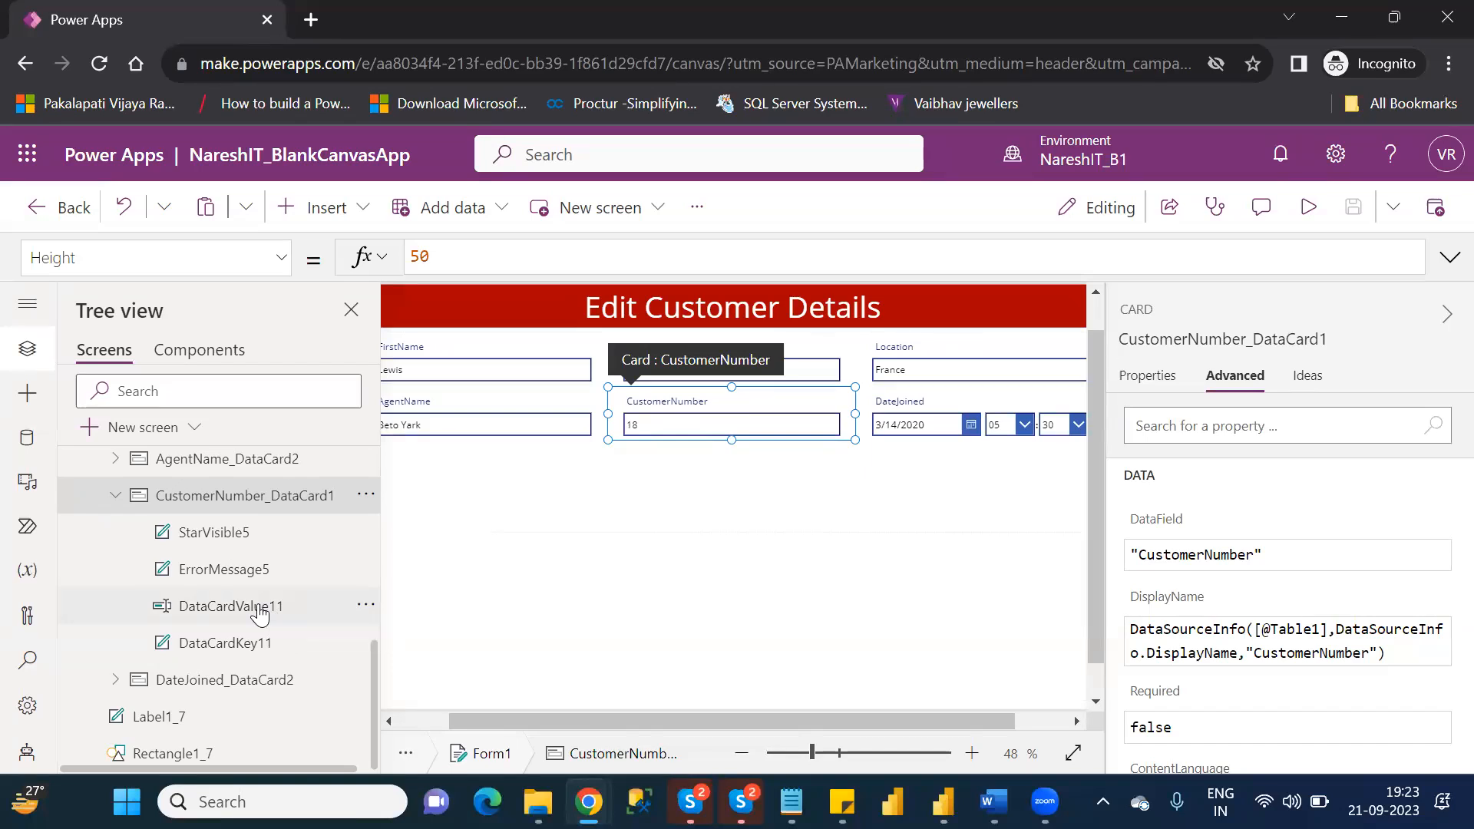
Set the DisplayMode property of the CustomerNumber text input, DataCardValue11, to DisplayMode.View.
{"action": "left_click", "coordinate": [259, 608]}
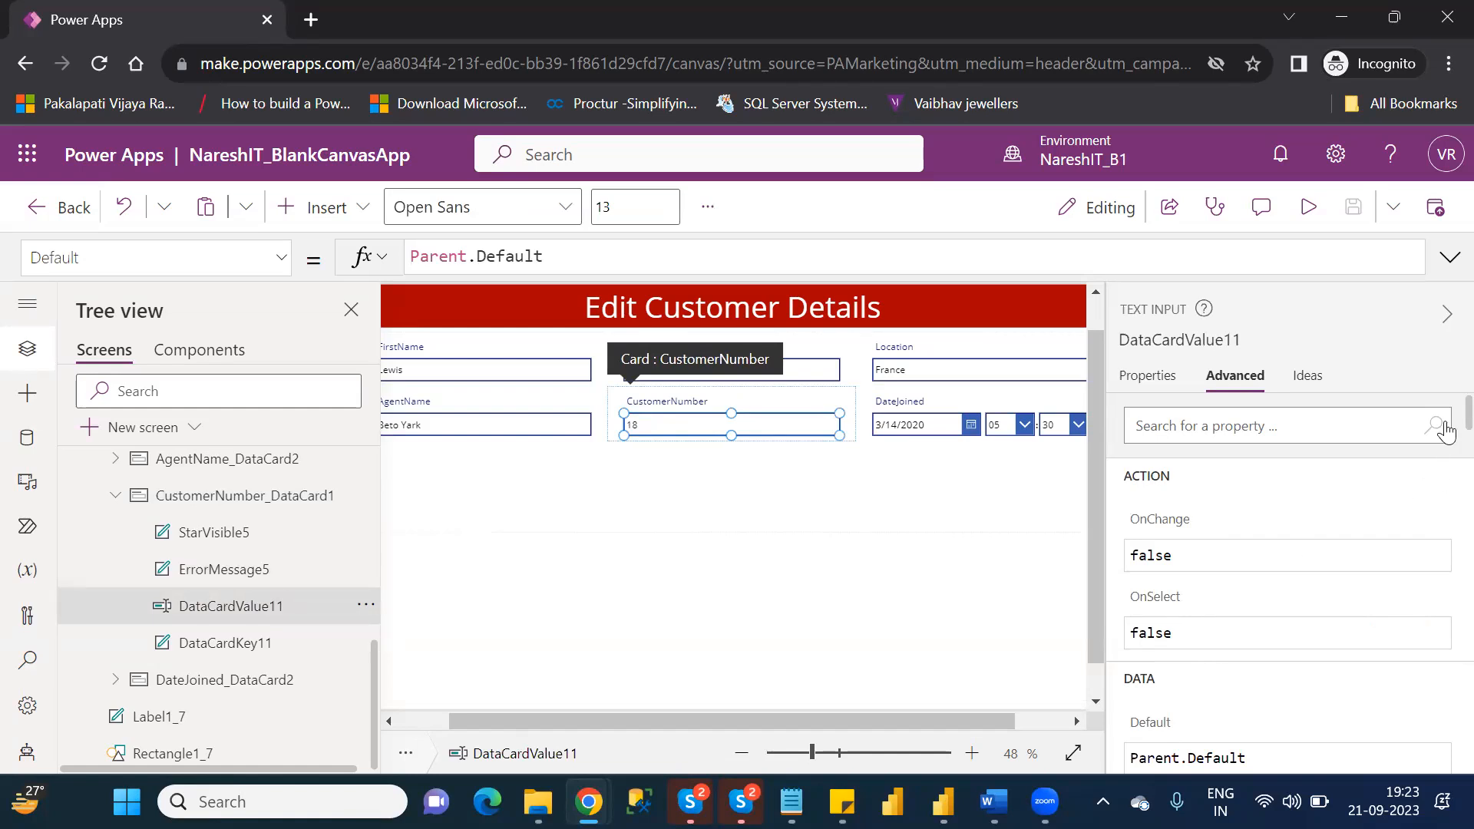
{"action": "scroll", "coordinate": [1446, 443], "scroll_direction": "down", "scroll_amount": 5}
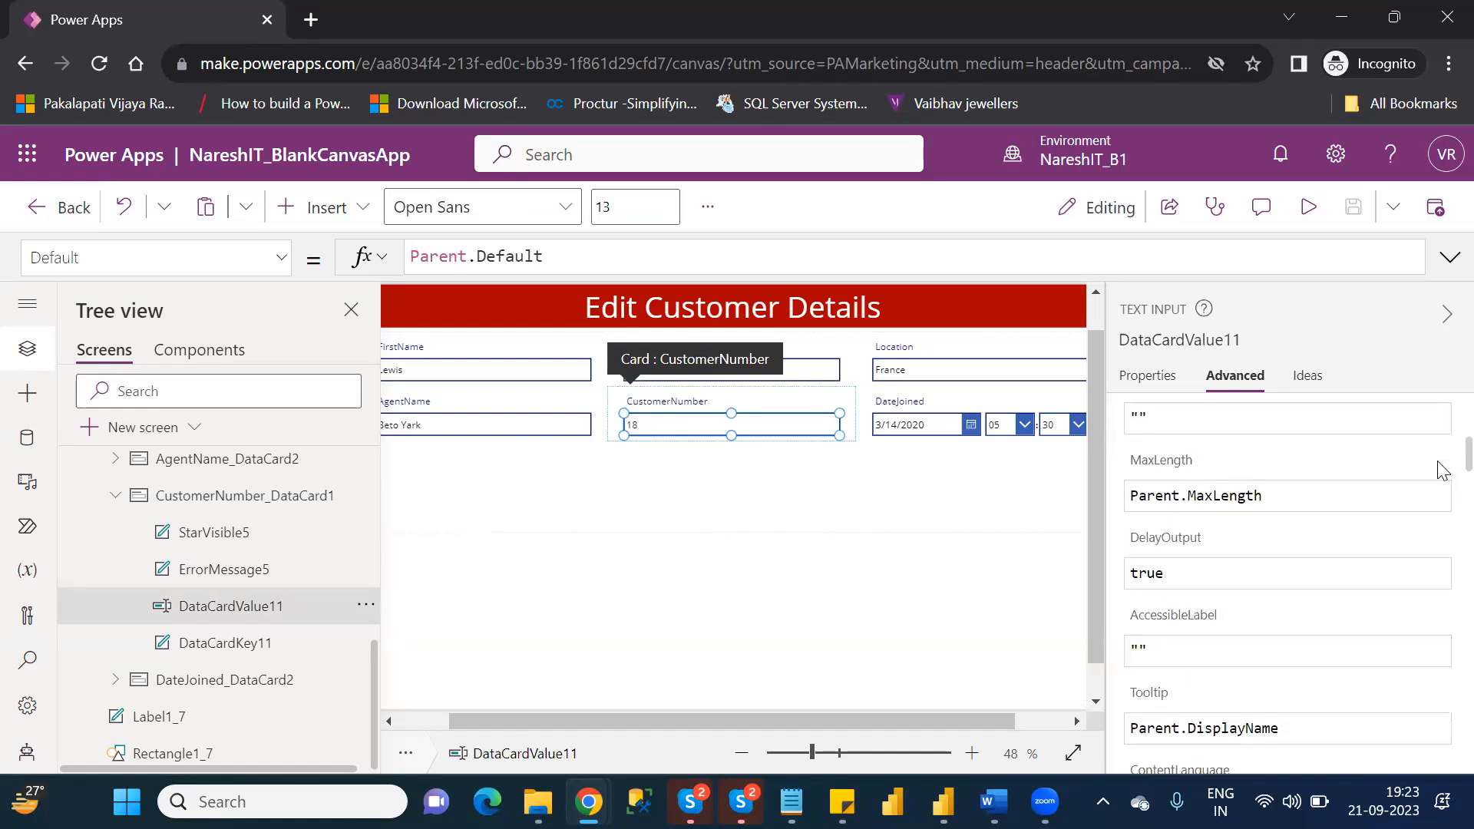
{"action": "scroll", "coordinate": [1441, 470], "scroll_direction": "down", "scroll_amount": 15}
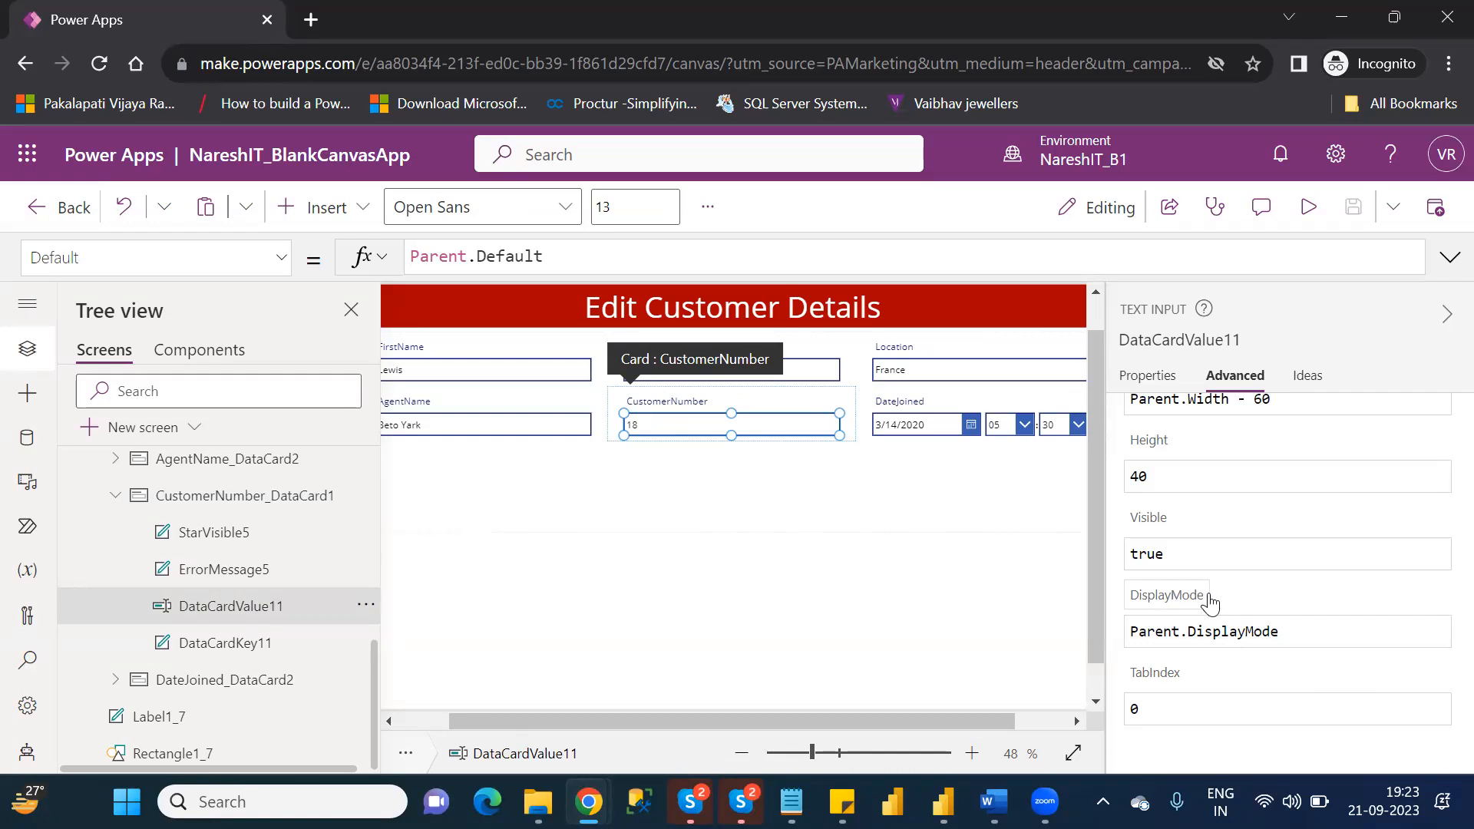
{"action": "left_click", "coordinate": [1298, 632]}
{"action": "key", "text": "BackSpace"}
{"action": "key", "text": "BackSpace"}
{"action": "key", "text": "BackSpace"}
{"action": "key", "text": "BackSpace"}
{"action": "key", "text": "BackSpace"}
{"action": "key", "text": "BackSpace"}
{"action": "key", "text": "BackSpace"}
{"action": "key", "text": "BackSpace"}
{"action": "key", "text": "BackSpace"}
{"action": "key", "text": "BackSpace"}
{"action": "key", "text": "BackSpace"}
{"action": "key", "text": "BackSpace"}
{"action": "key", "text": "BackSpace"}
{"action": "key", "text": "BackSpace"}
{"action": "key", "text": "BackSpace"}
{"action": "key", "text": "BackSpace"}
{"action": "key", "text": "BackSpace"}
{"action": "key", "text": "BackSpace"}
{"action": "type", "text": "vie"}
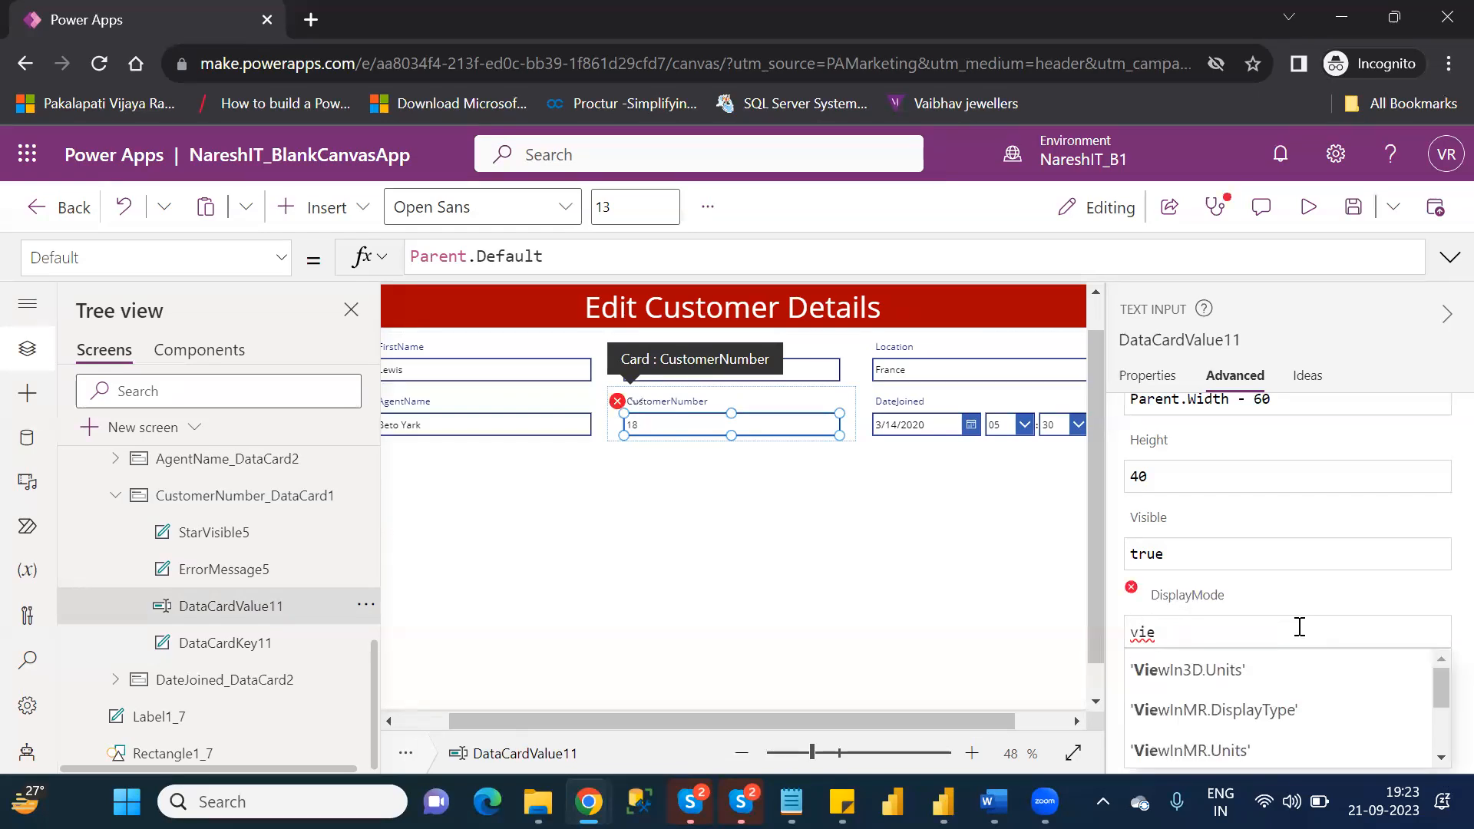
{"action": "type", "text": "e"}
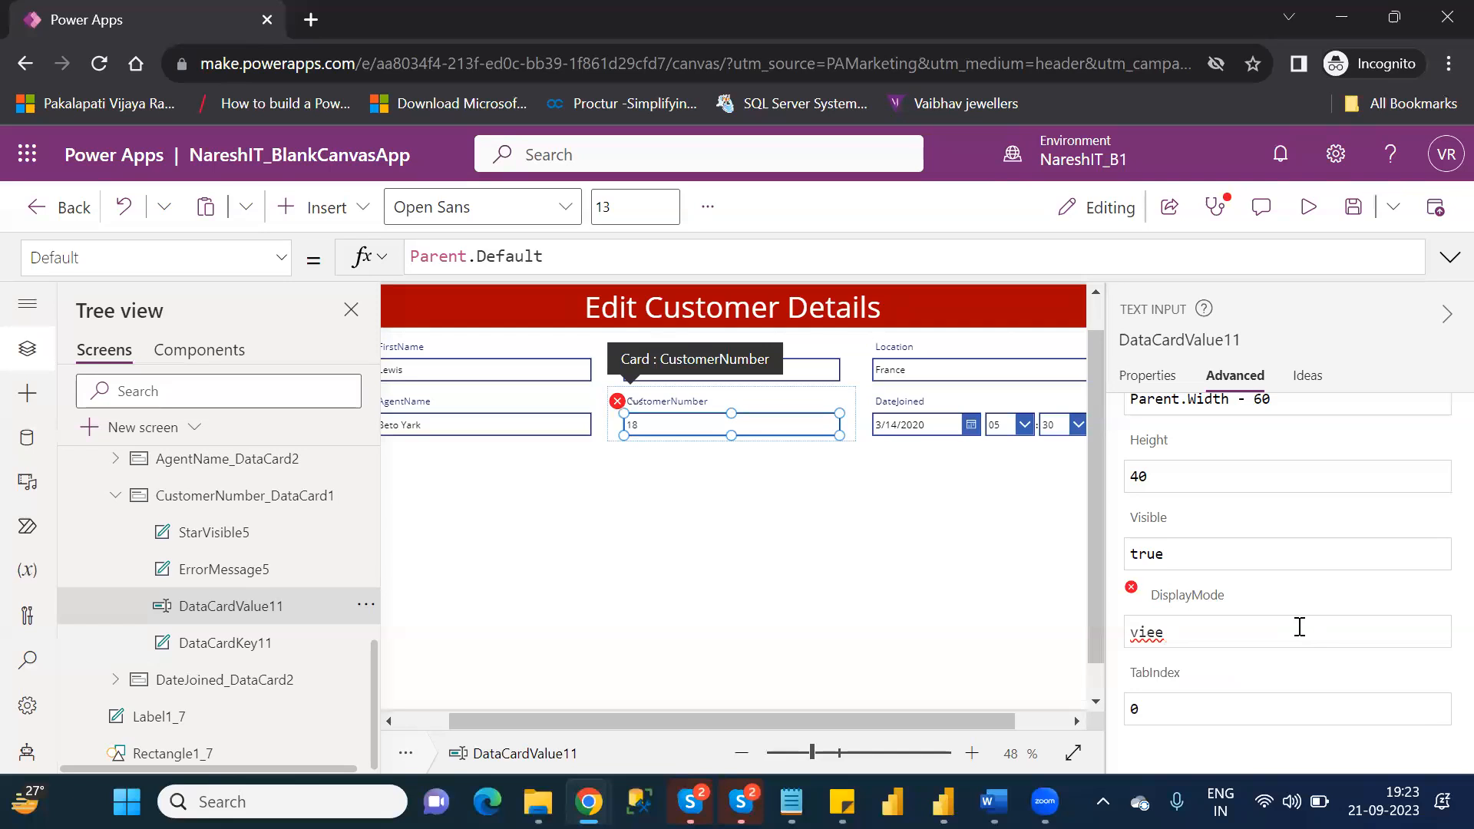
{"action": "key", "text": "BackSpace"}
{"action": "type", "text": "w"}
{"action": "key", "text": "BackSpace"}
{"action": "key", "text": "BackSpace"}
{"action": "key", "text": "BackSpace"}
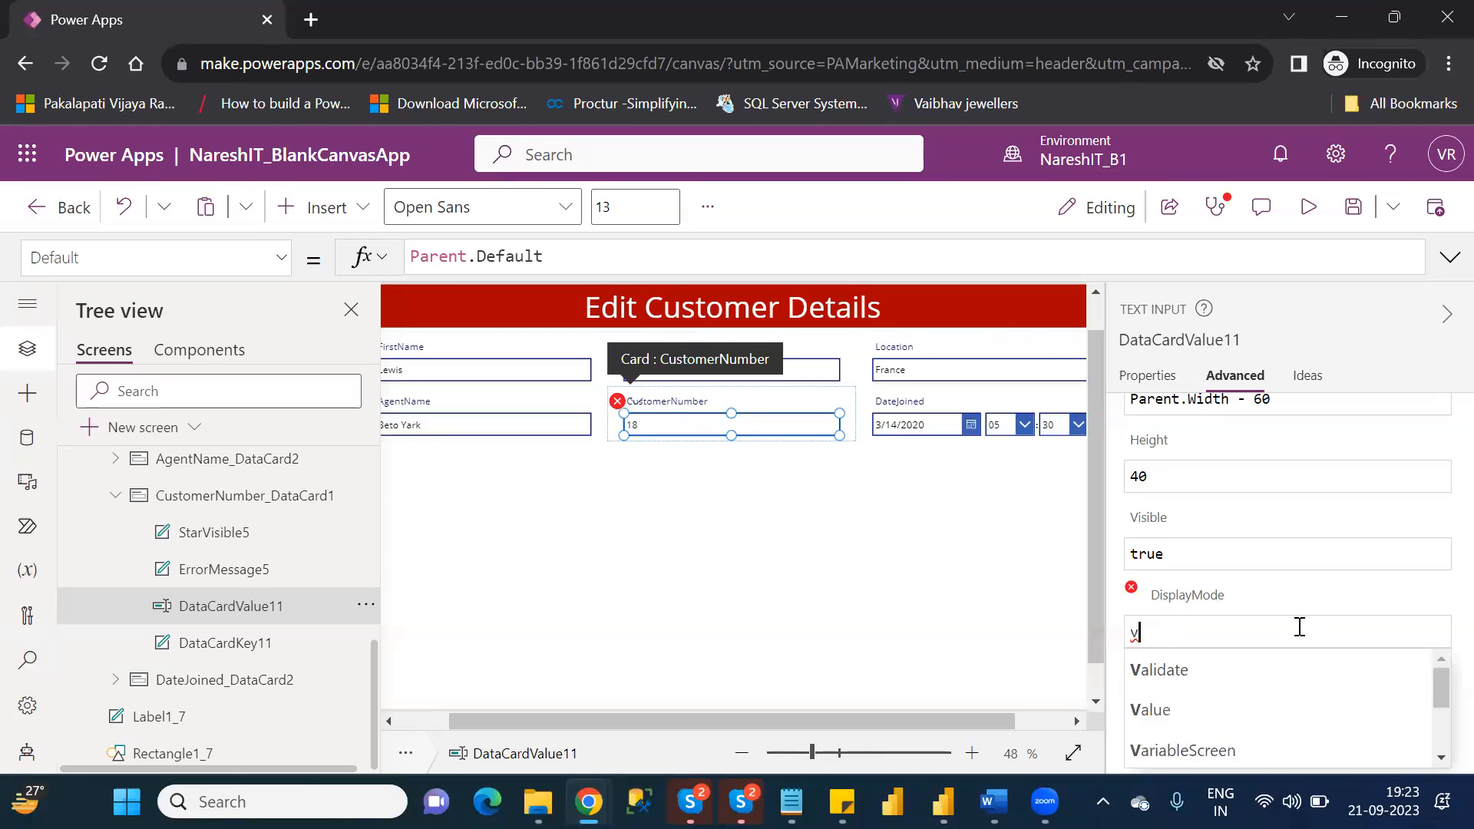
{"action": "key", "text": "BackSpace"}
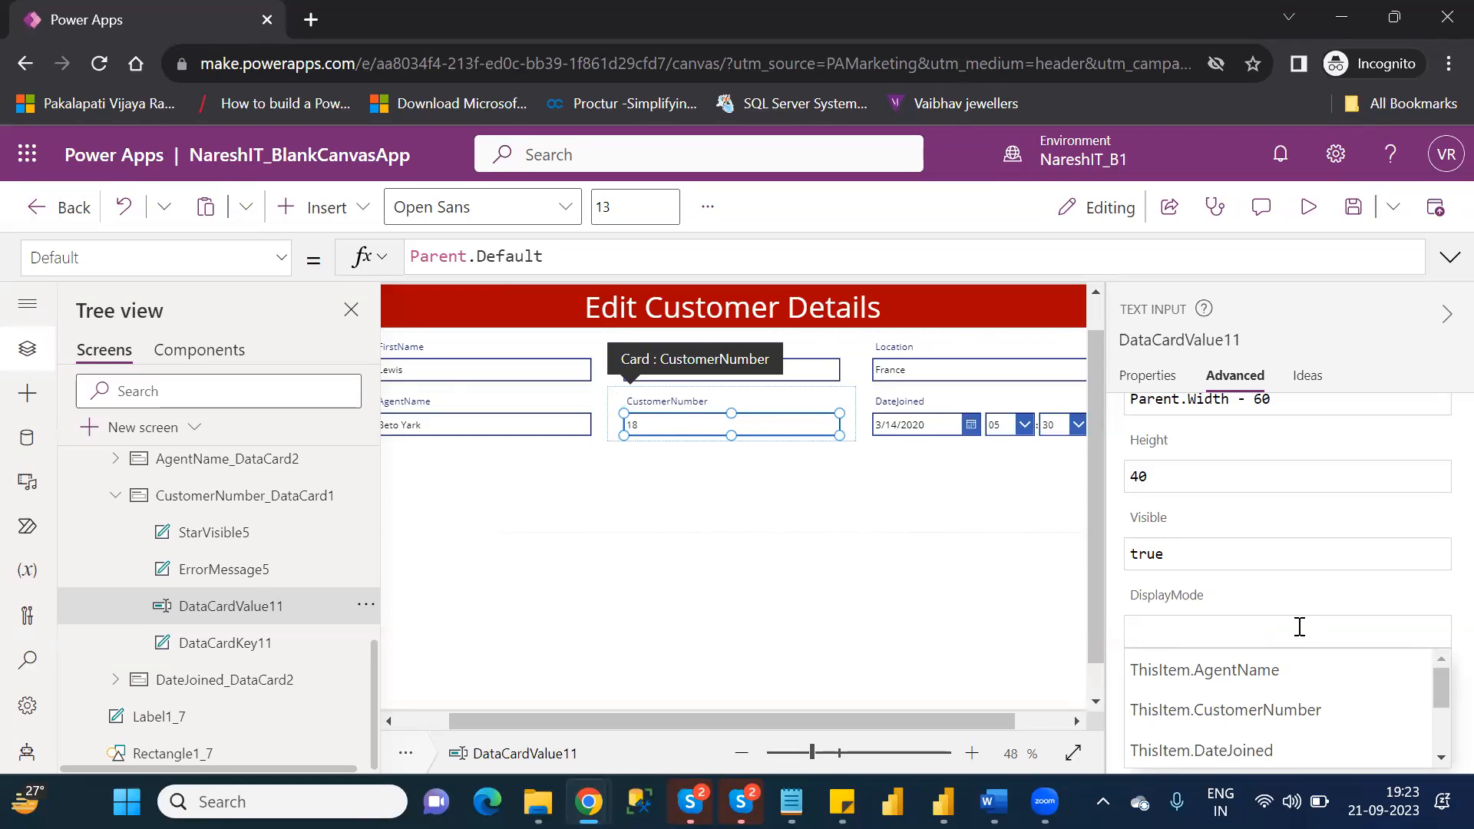
{"action": "type", "text": "view"}
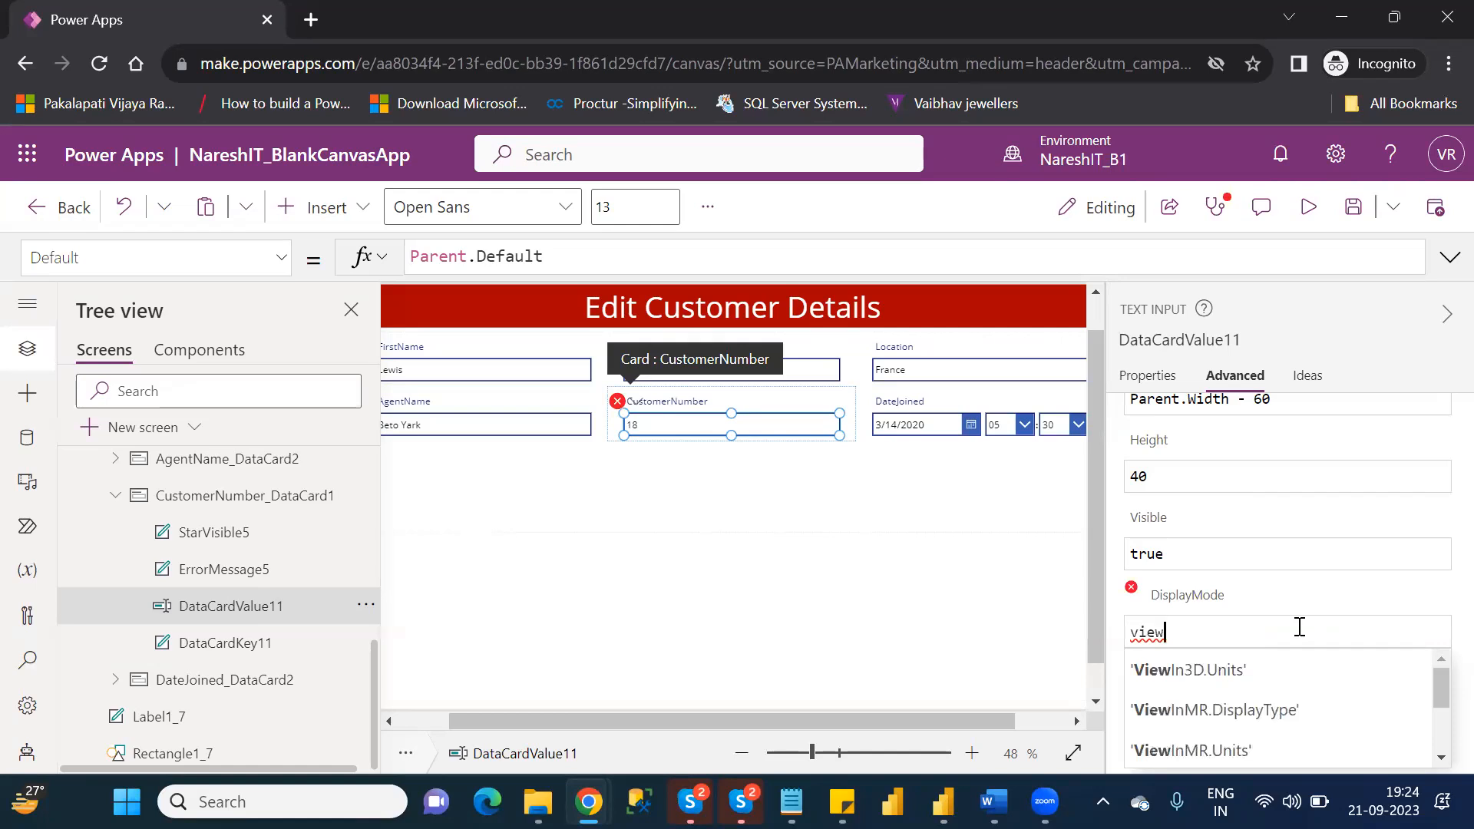
{"action": "key", "text": "Down"}
{"action": "key", "text": "Down"}
{"action": "key", "text": "Down"}
{"action": "key", "text": "Down"}
{"action": "key", "text": "Down"}
{"action": "key", "text": "Down"}
{"action": "key", "text": "Down"}
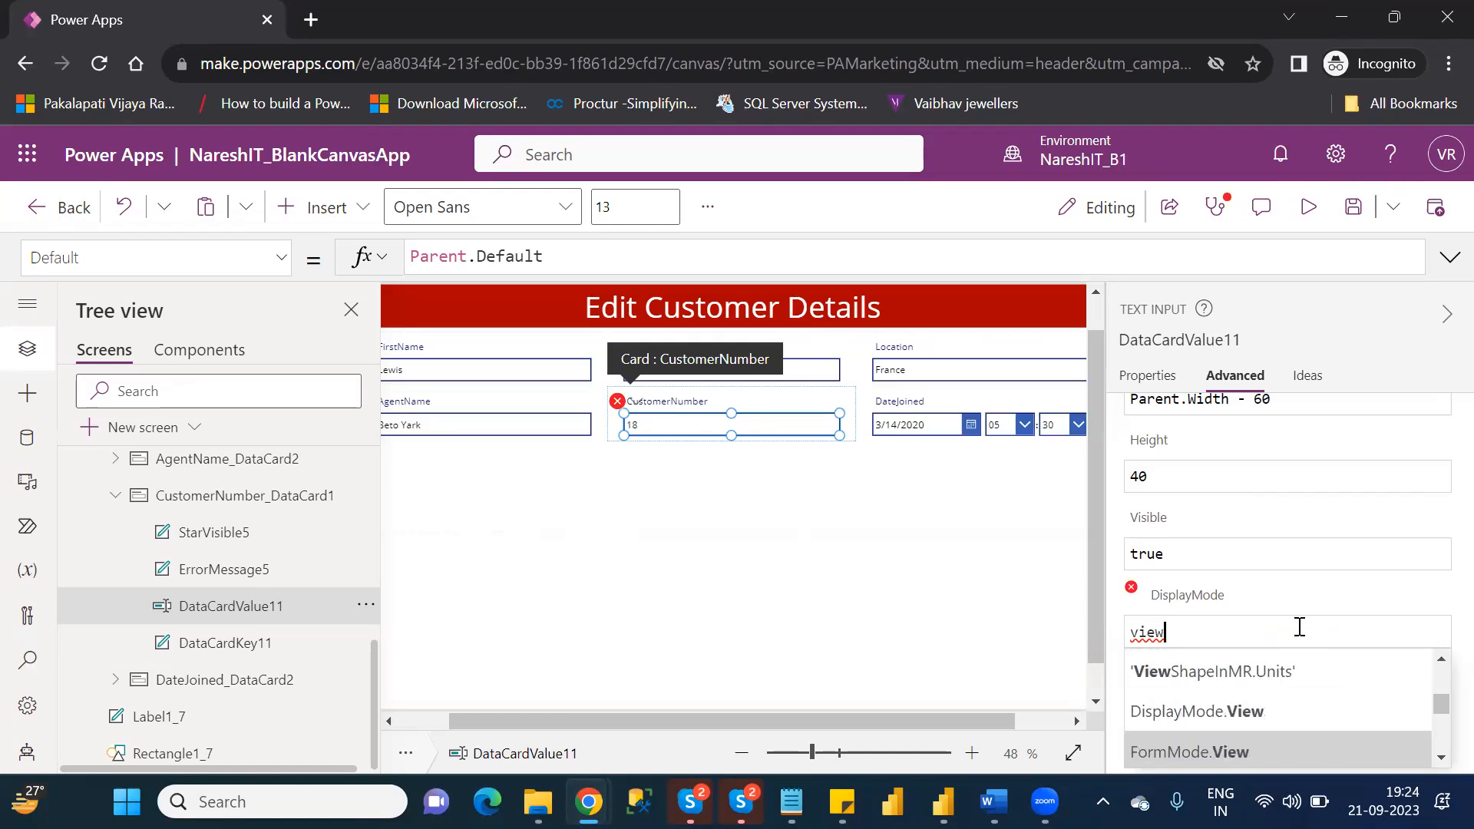
{"action": "key", "text": "Up"}
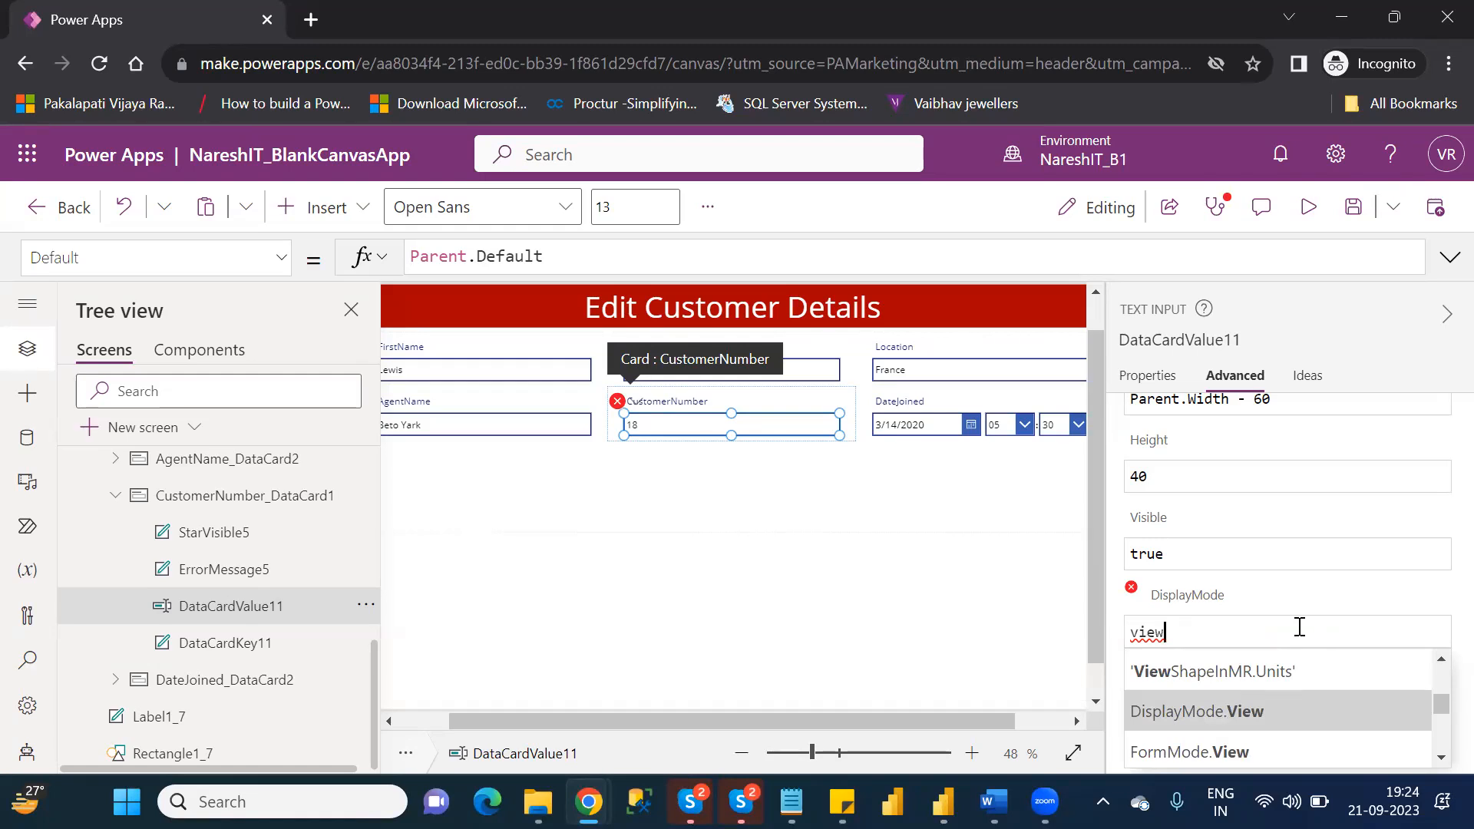
{"action": "key", "text": "Return"}
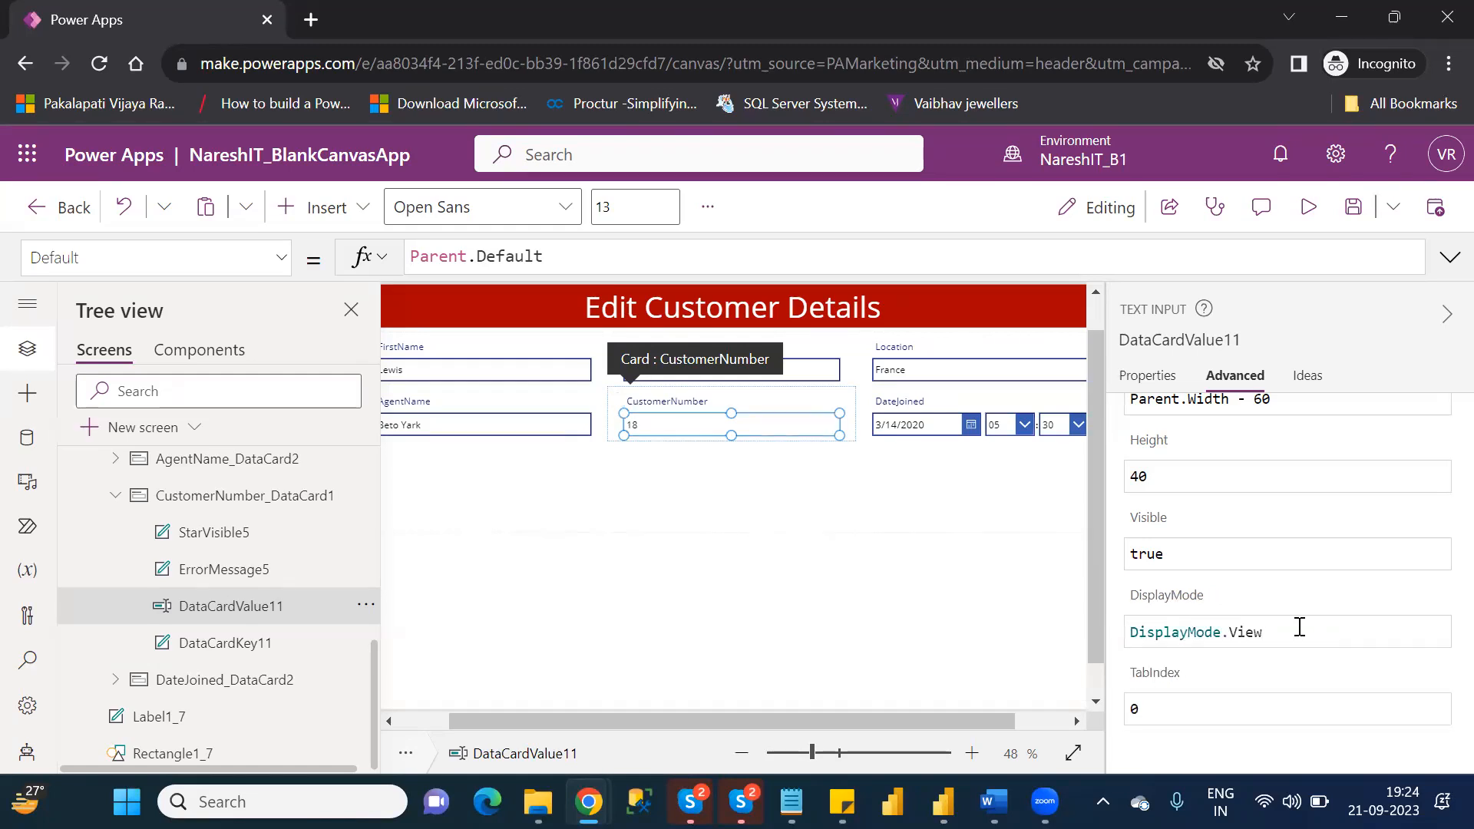
Preview EditScreen to check how the CustomerNumber field is displayed, and return to editing.
{"action": "left_click", "coordinate": [881, 613]}
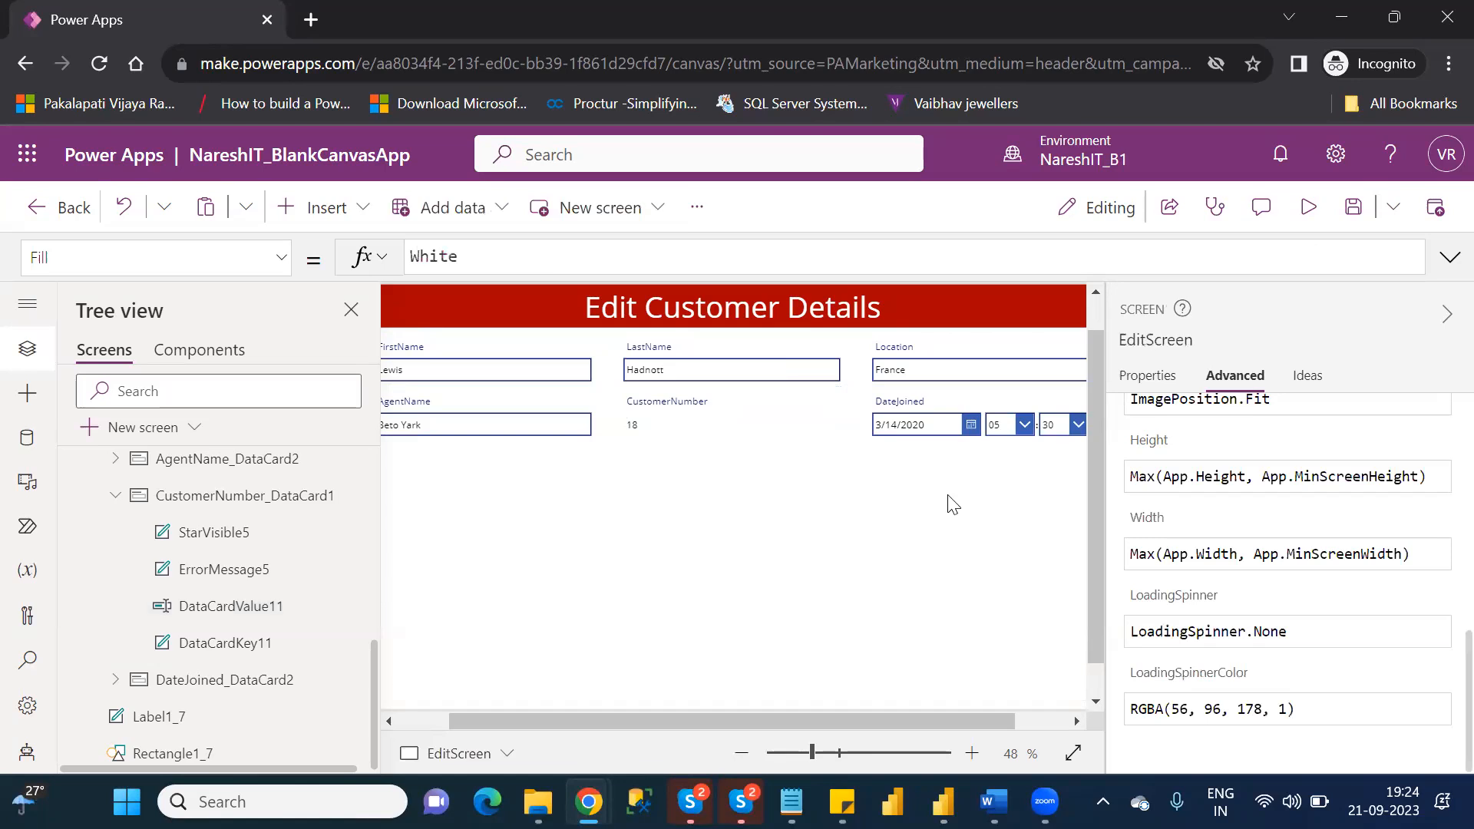
{"action": "left_click", "coordinate": [1307, 213]}
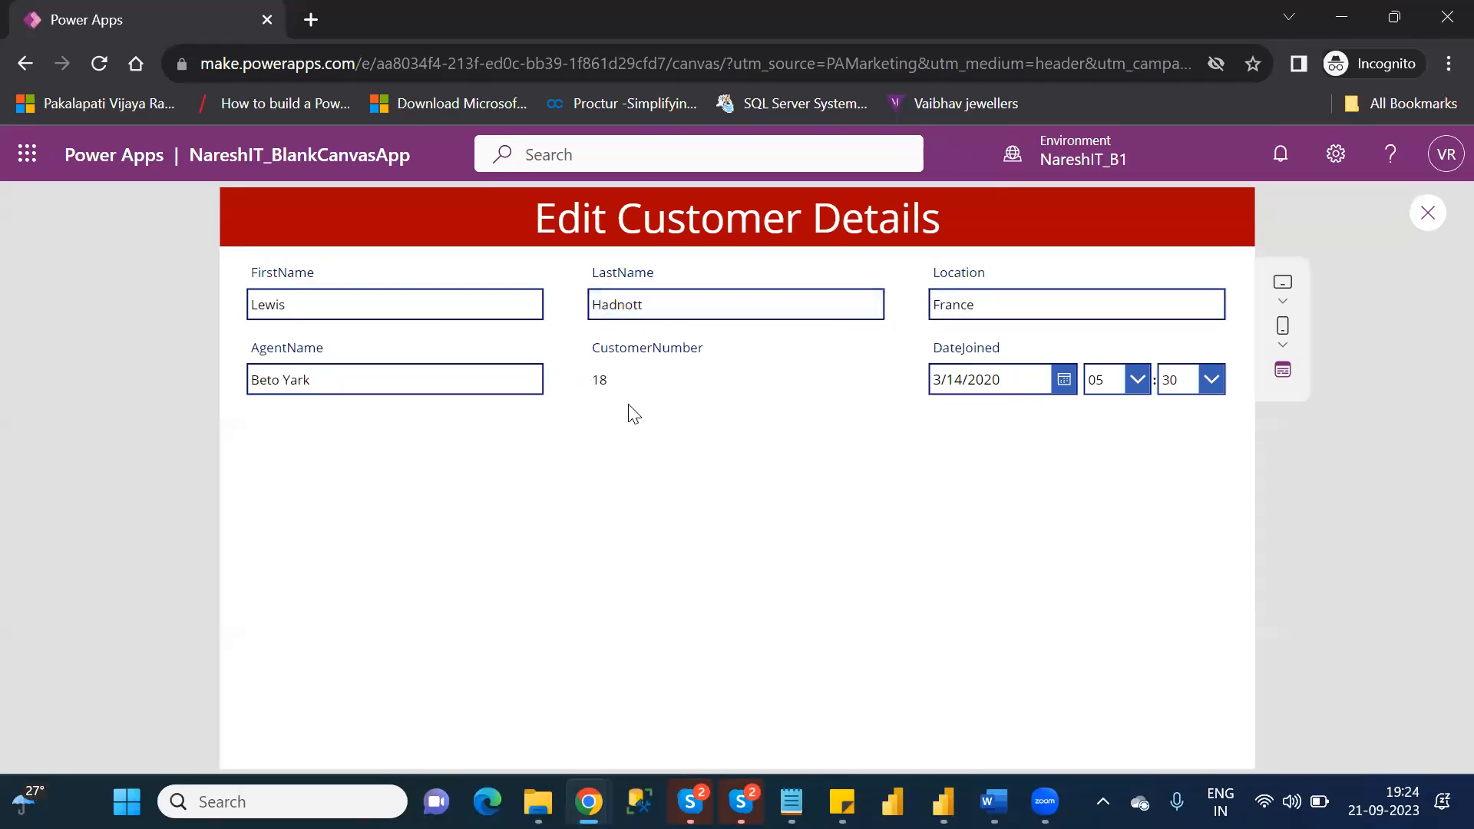
{"action": "left_click", "coordinate": [1429, 211]}
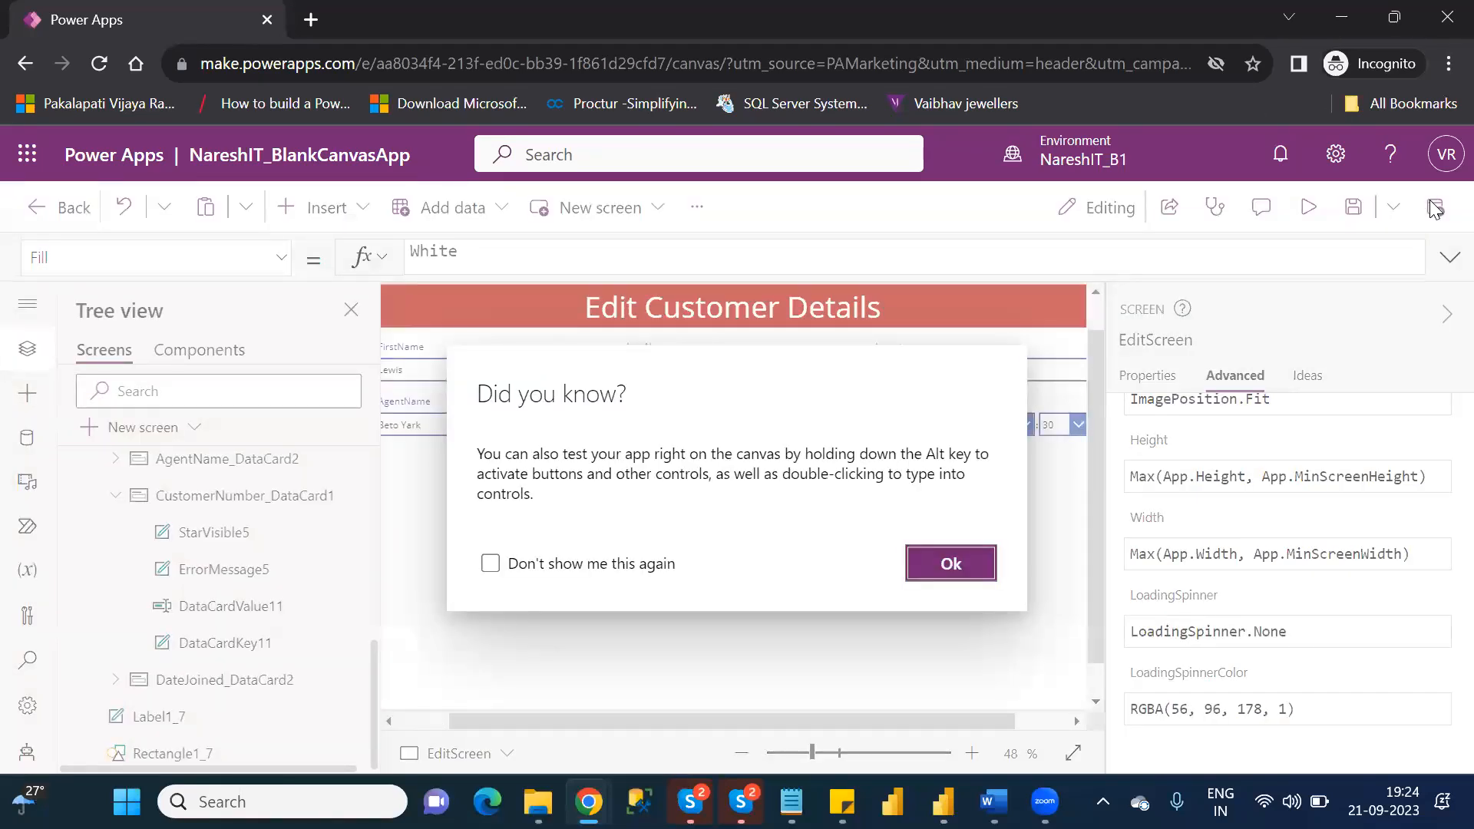
{"action": "left_click", "coordinate": [970, 564]}
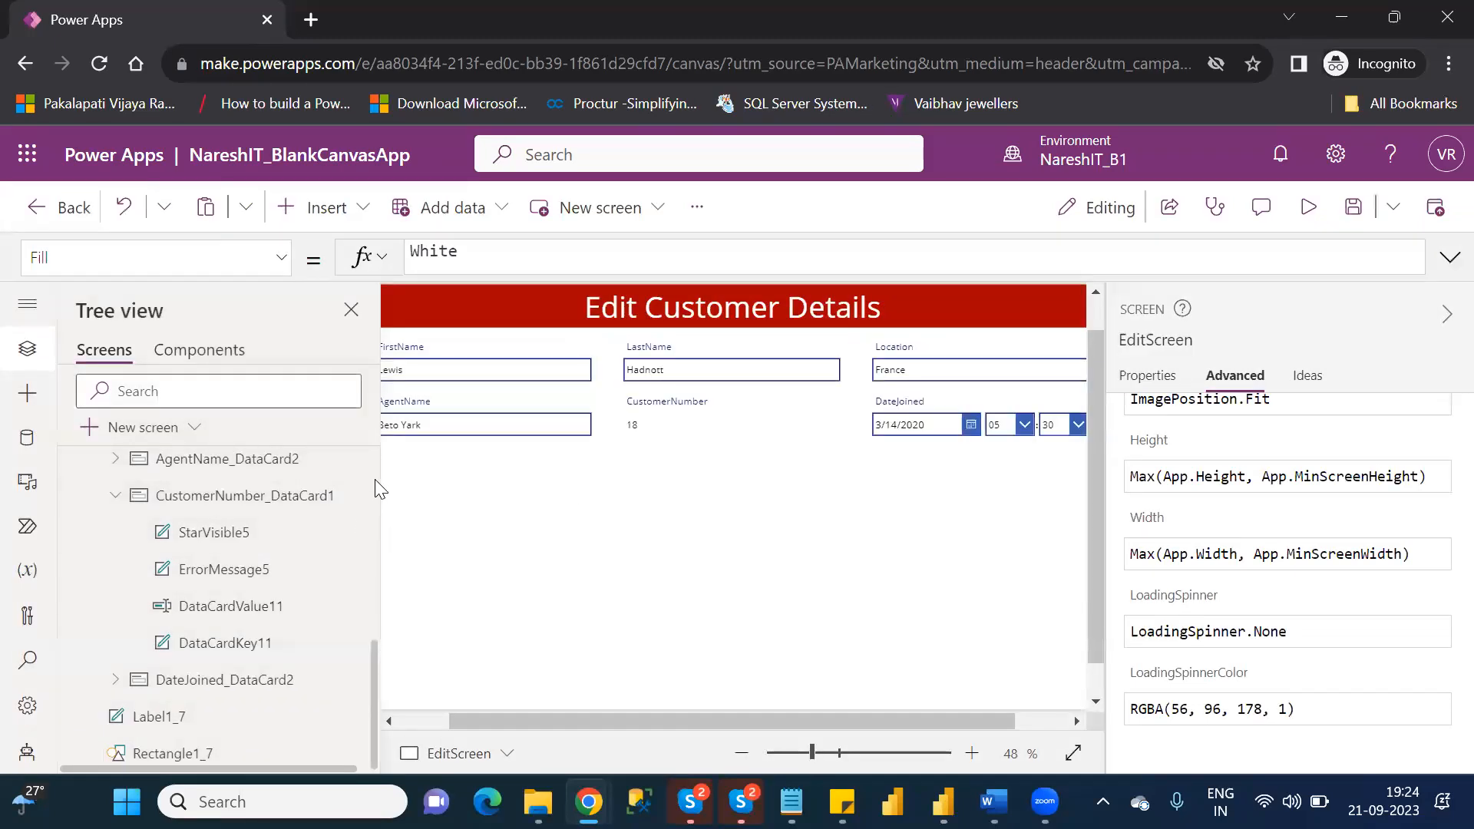
Select Form1 on EditScreen, collapse its property settings and review the formula in its Item property.
{"action": "scroll", "coordinate": [374, 479], "scroll_direction": "up", "scroll_amount": 6}
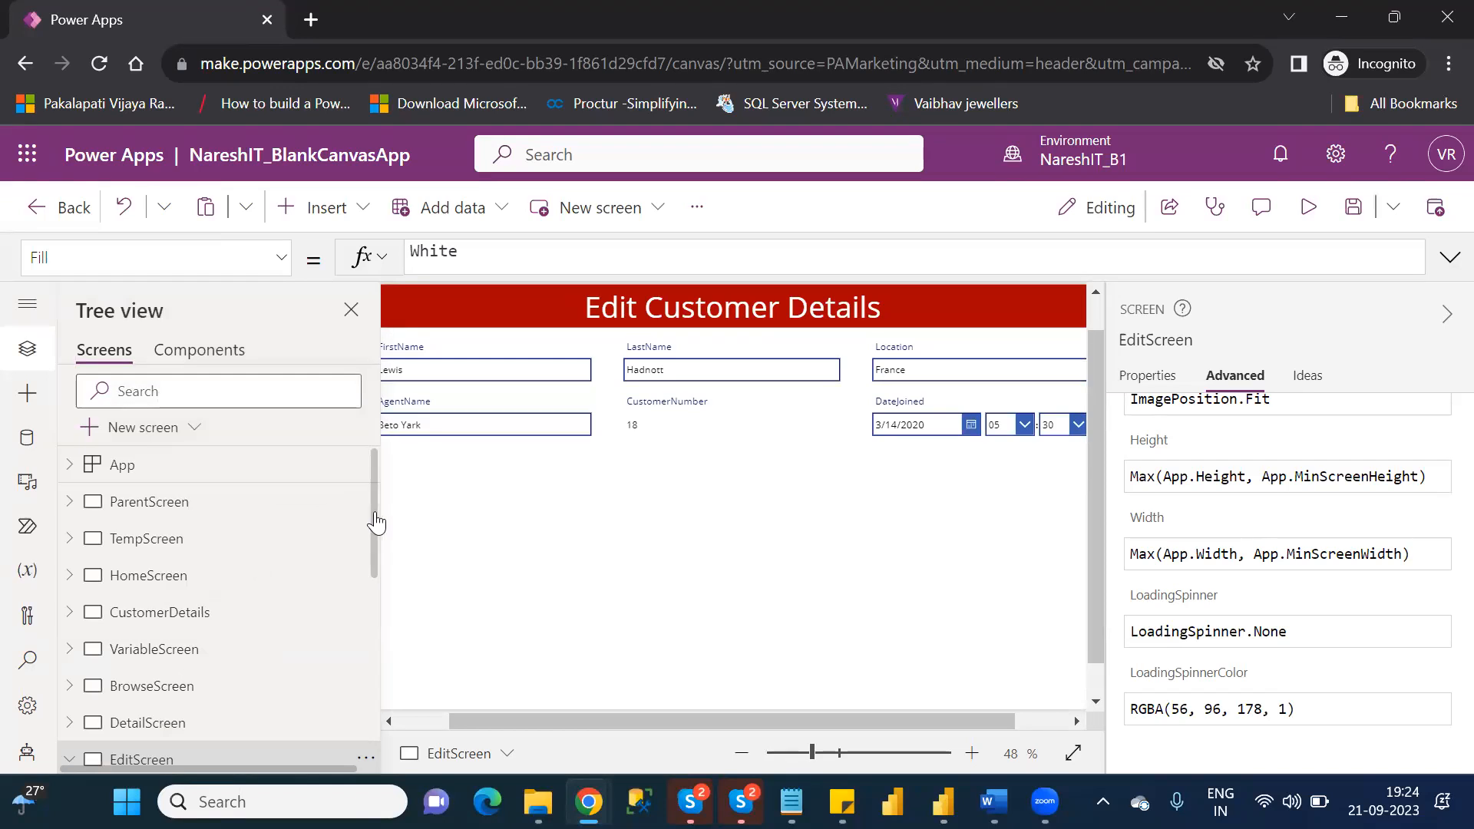
{"action": "left_click_drag", "start_coordinate": [375, 522], "coordinate": [376, 588]}
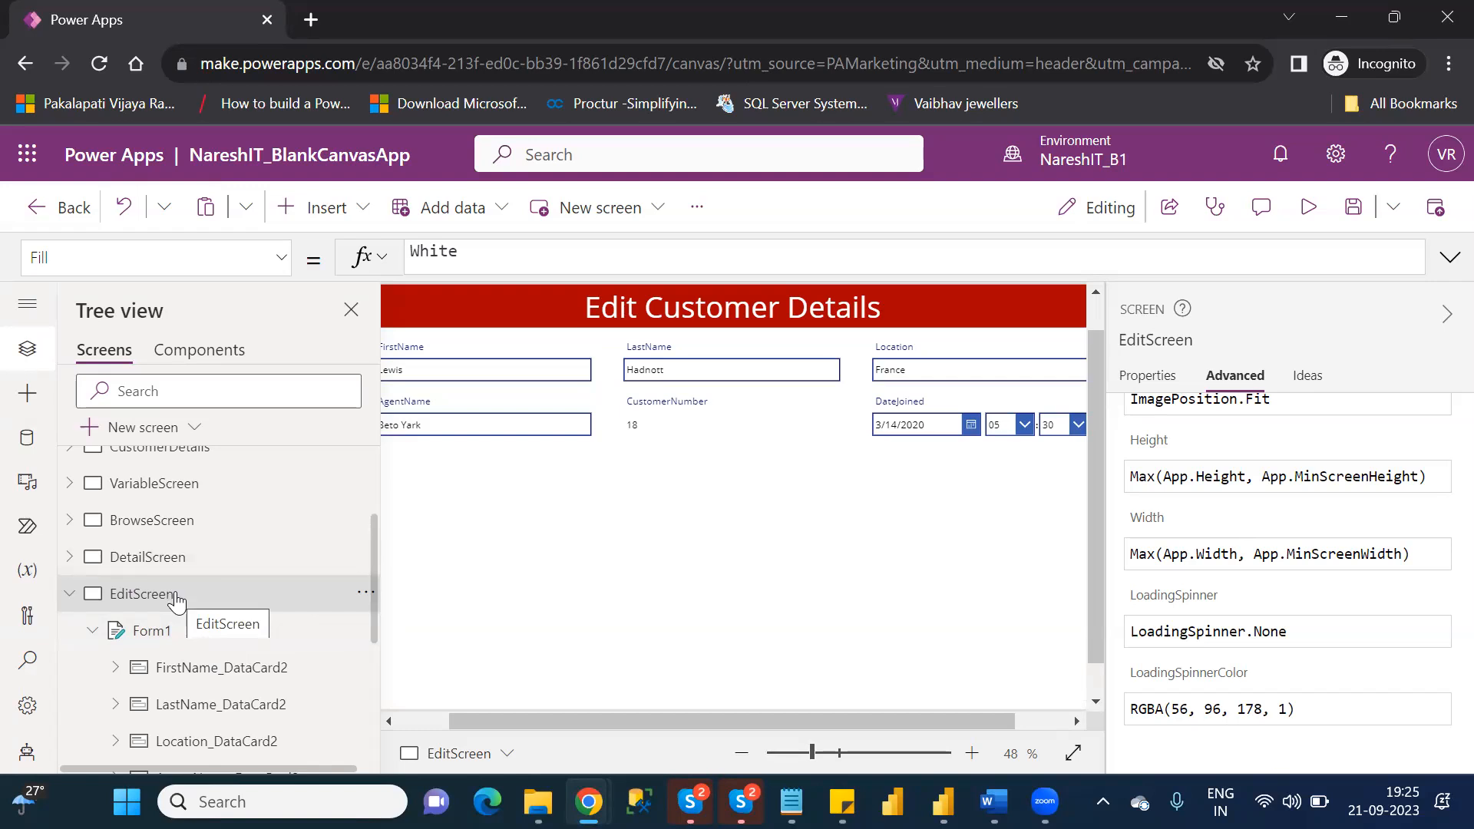
{"action": "left_click", "coordinate": [183, 647]}
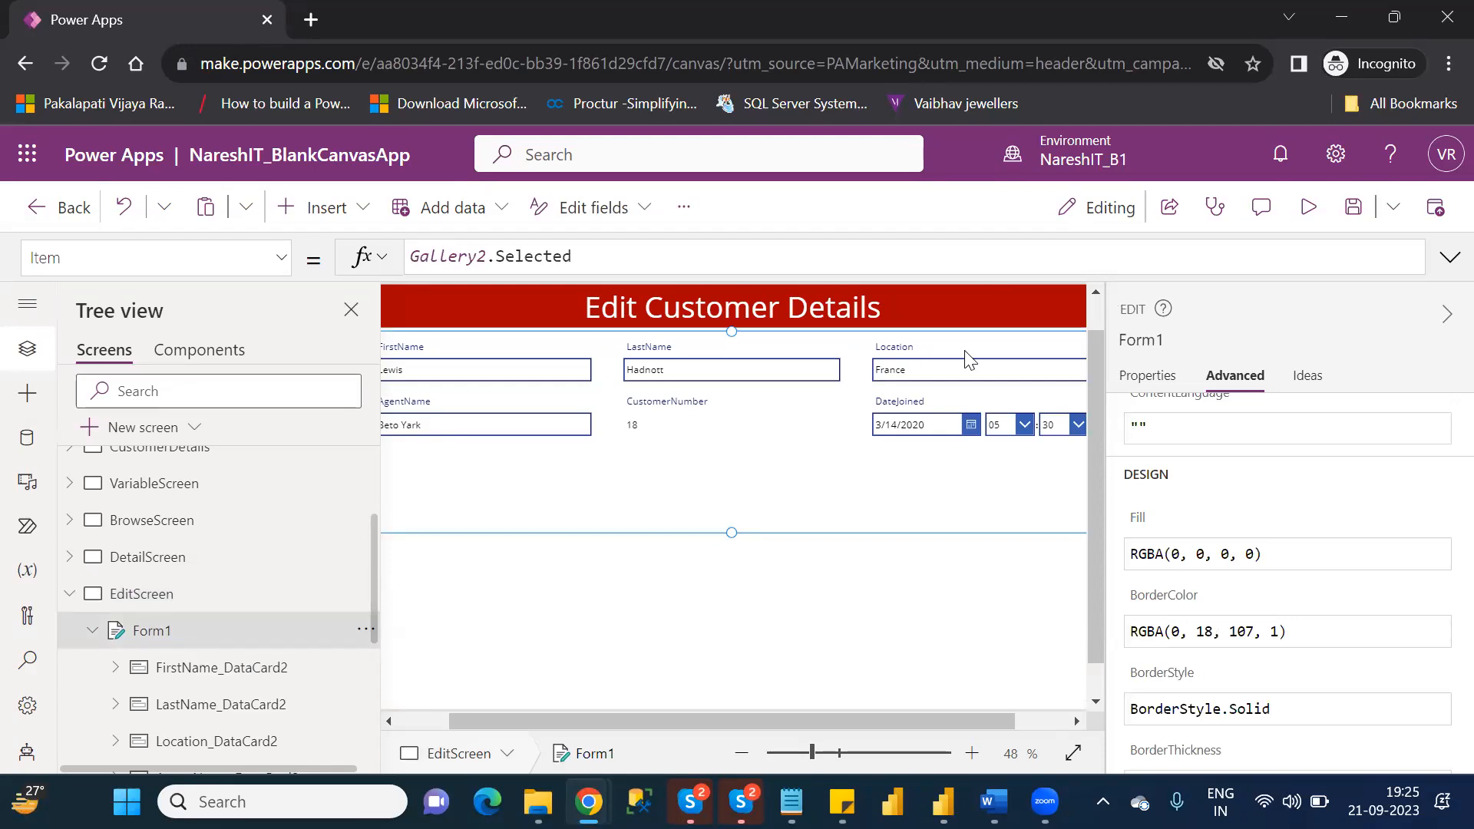
{"action": "left_click", "coordinate": [1443, 317]}
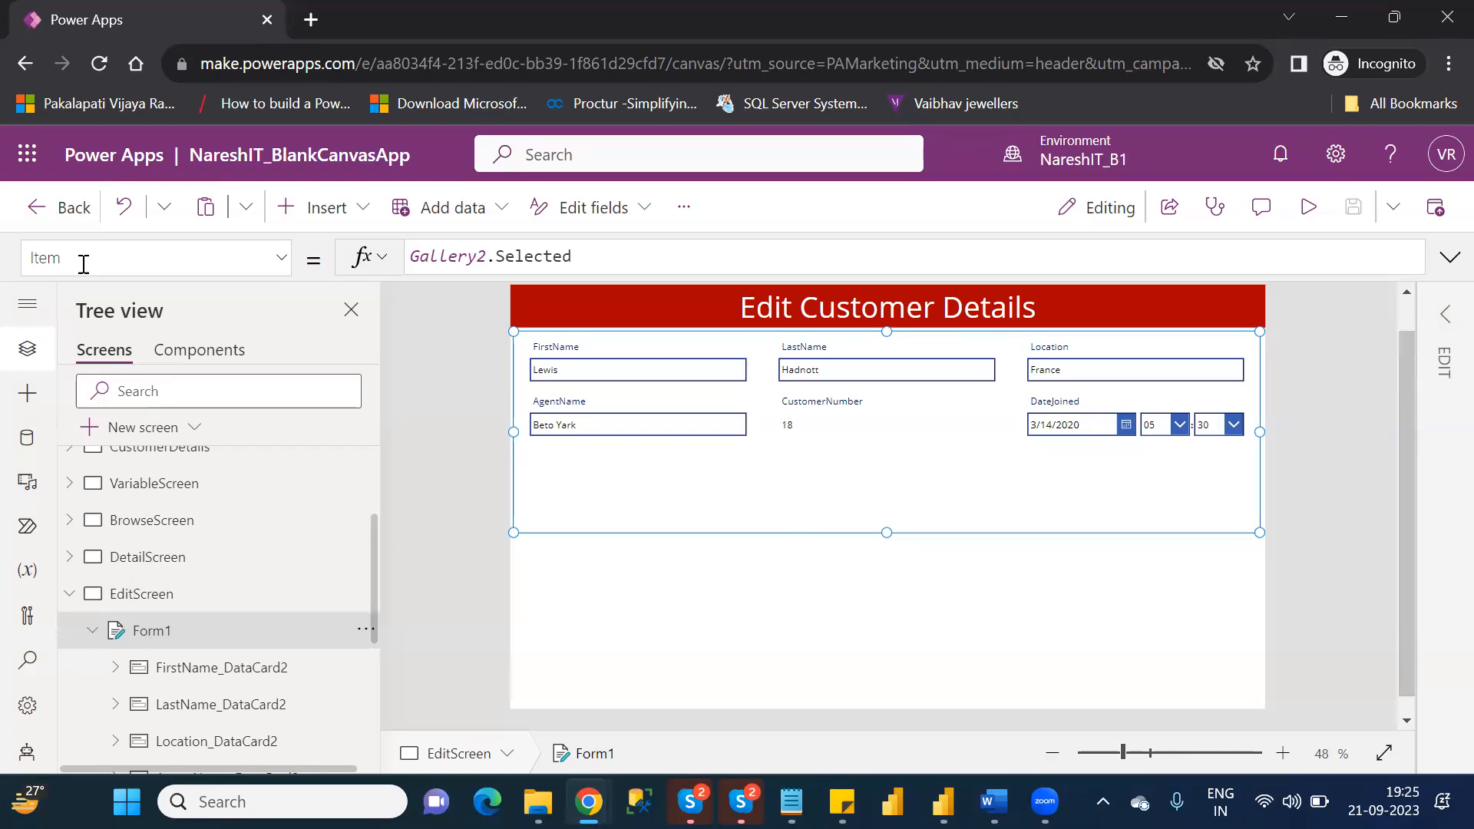
{"action": "left_click", "coordinate": [603, 258]}
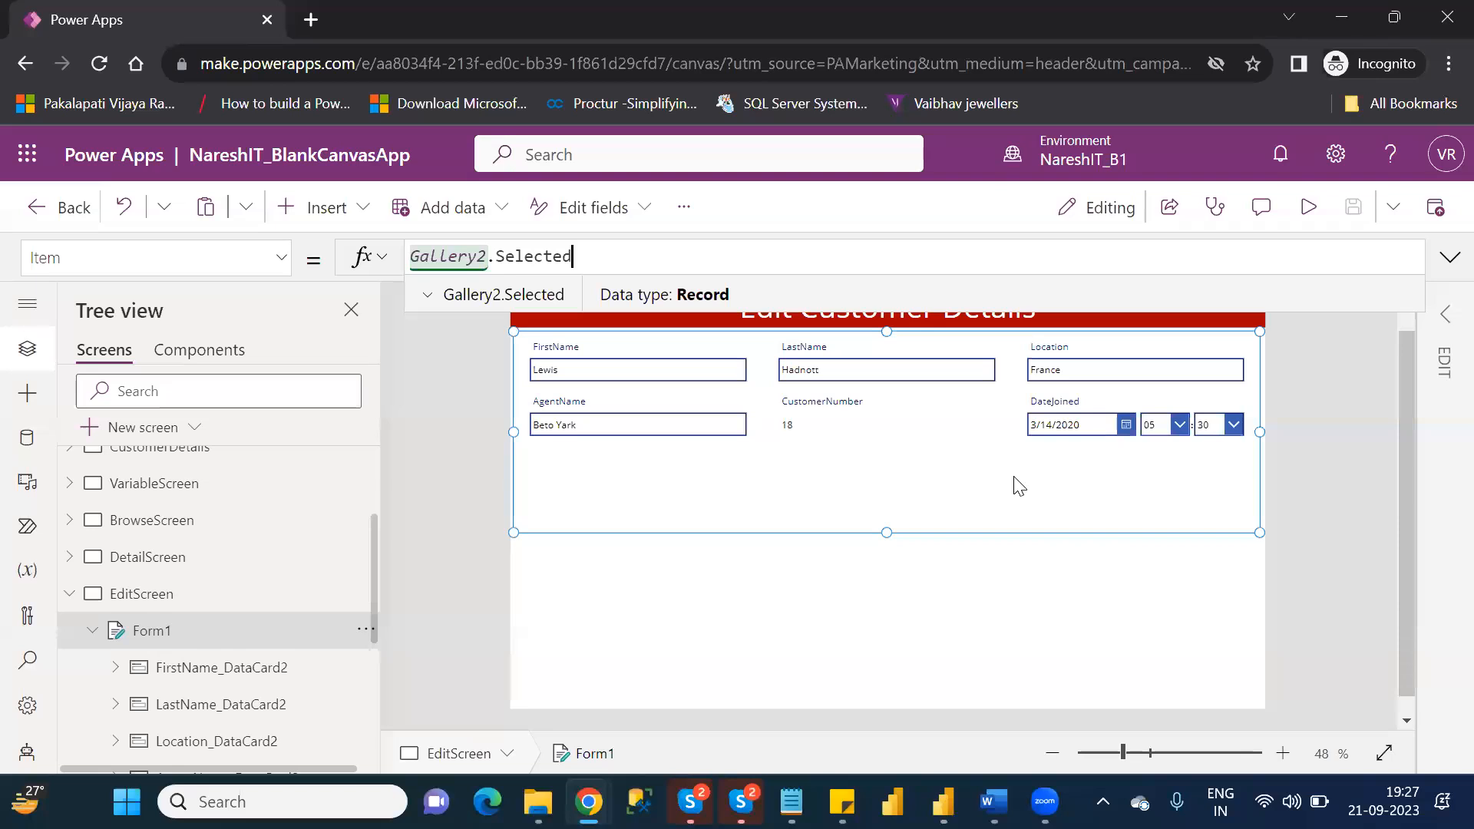
Compare the advanced properties of the FirstName and CustomerNumber cards in Form1, including whether they are locked.
{"action": "left_click", "coordinate": [246, 666]}
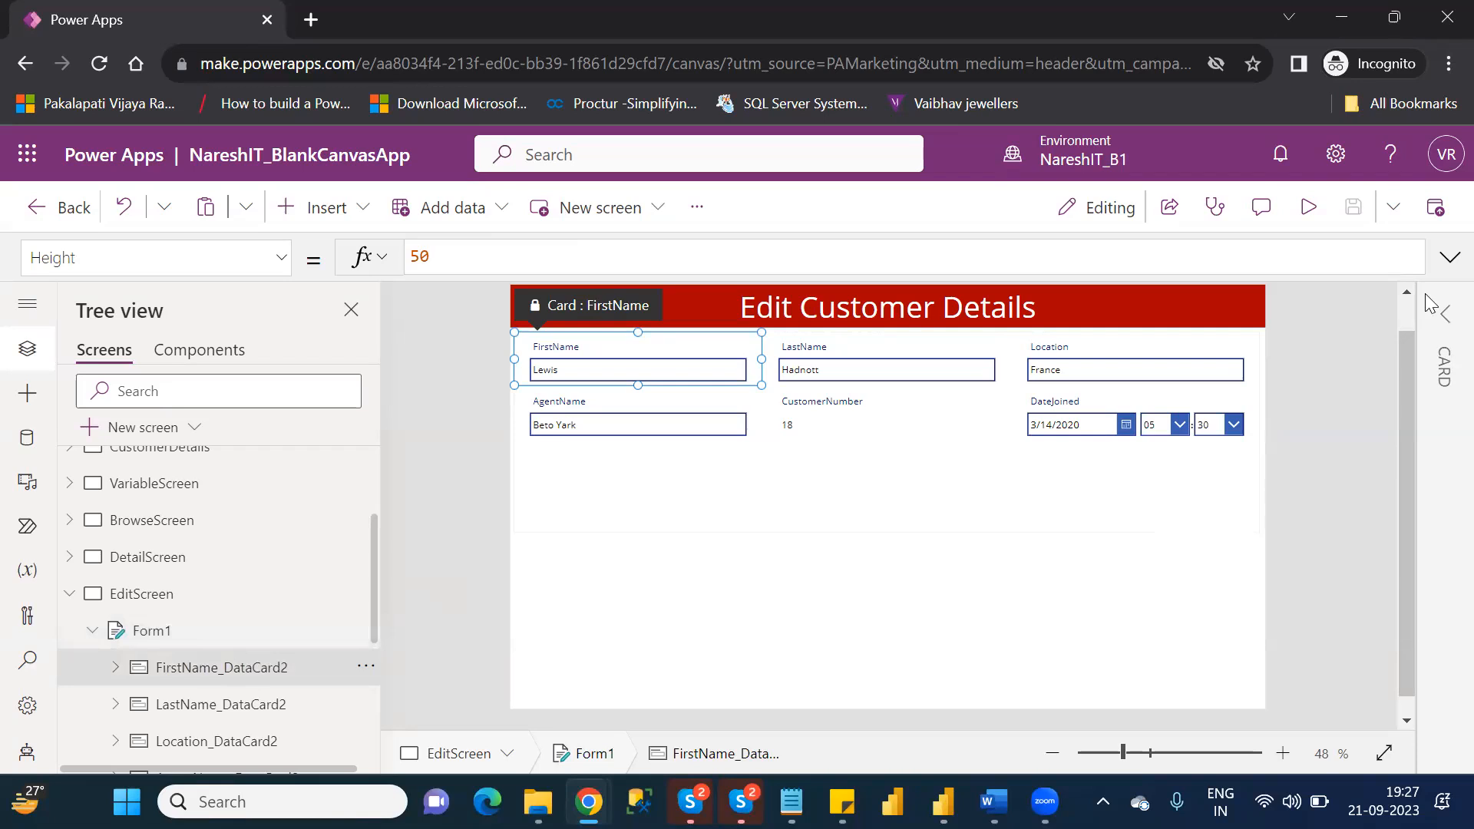
{"action": "left_click", "coordinate": [1446, 315]}
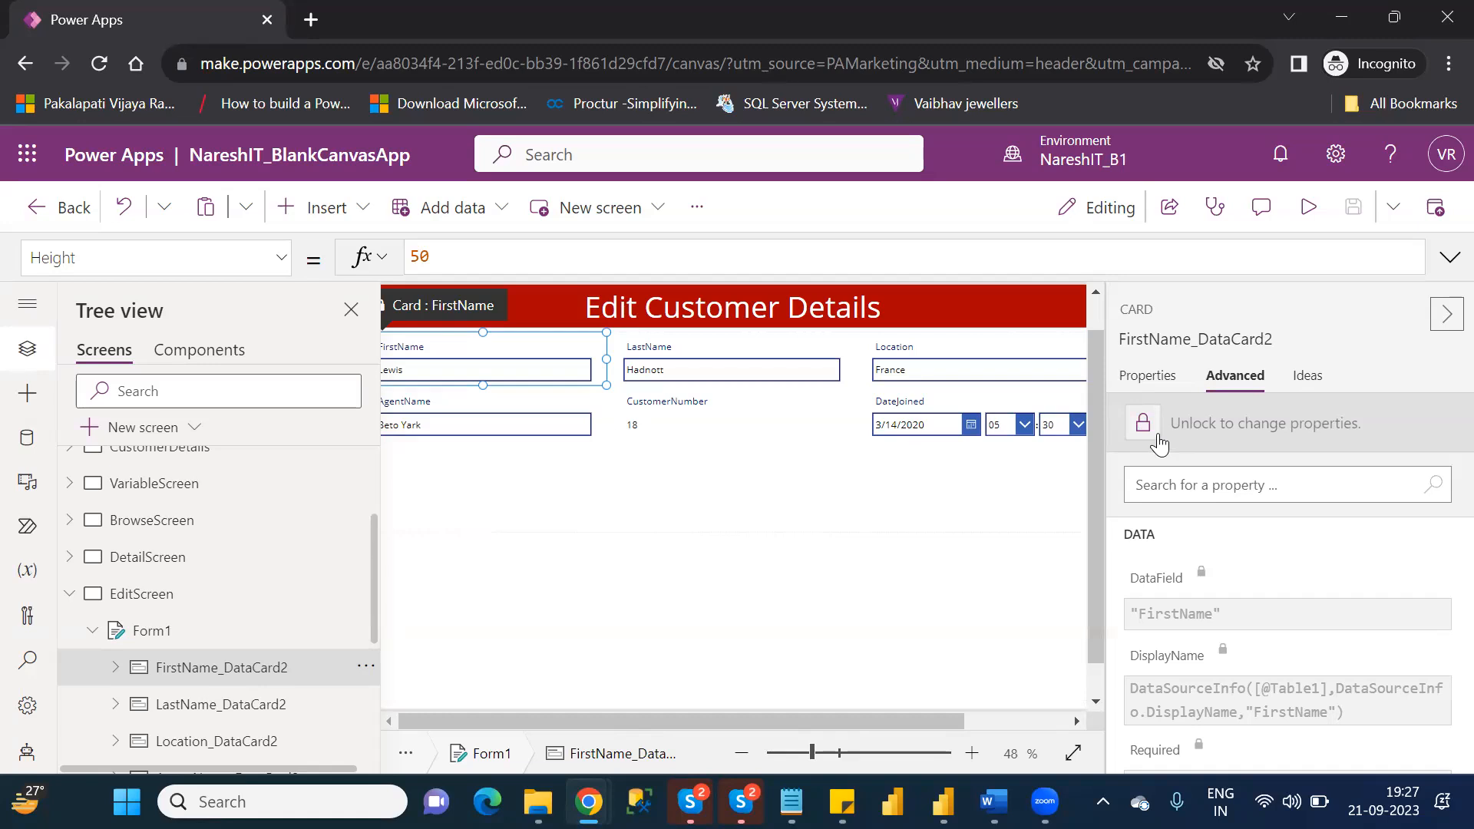
{"action": "left_click", "coordinate": [699, 434]}
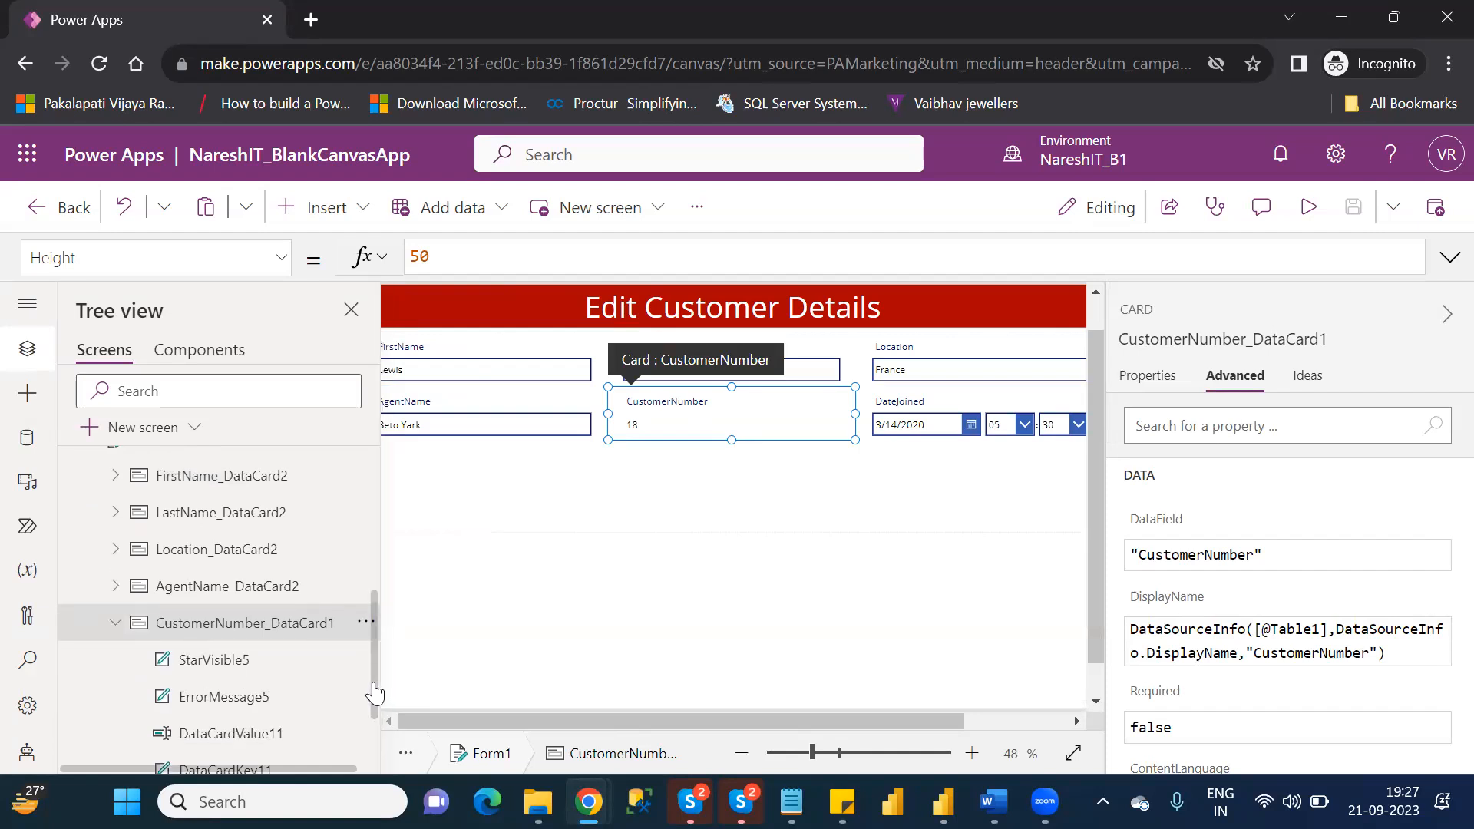
Set the DisplayMode property of the CustomerNumber text input, DataCardValue11, to DisplayMode.Disabled.
{"action": "scroll", "coordinate": [374, 693], "scroll_direction": "down", "scroll_amount": 2}
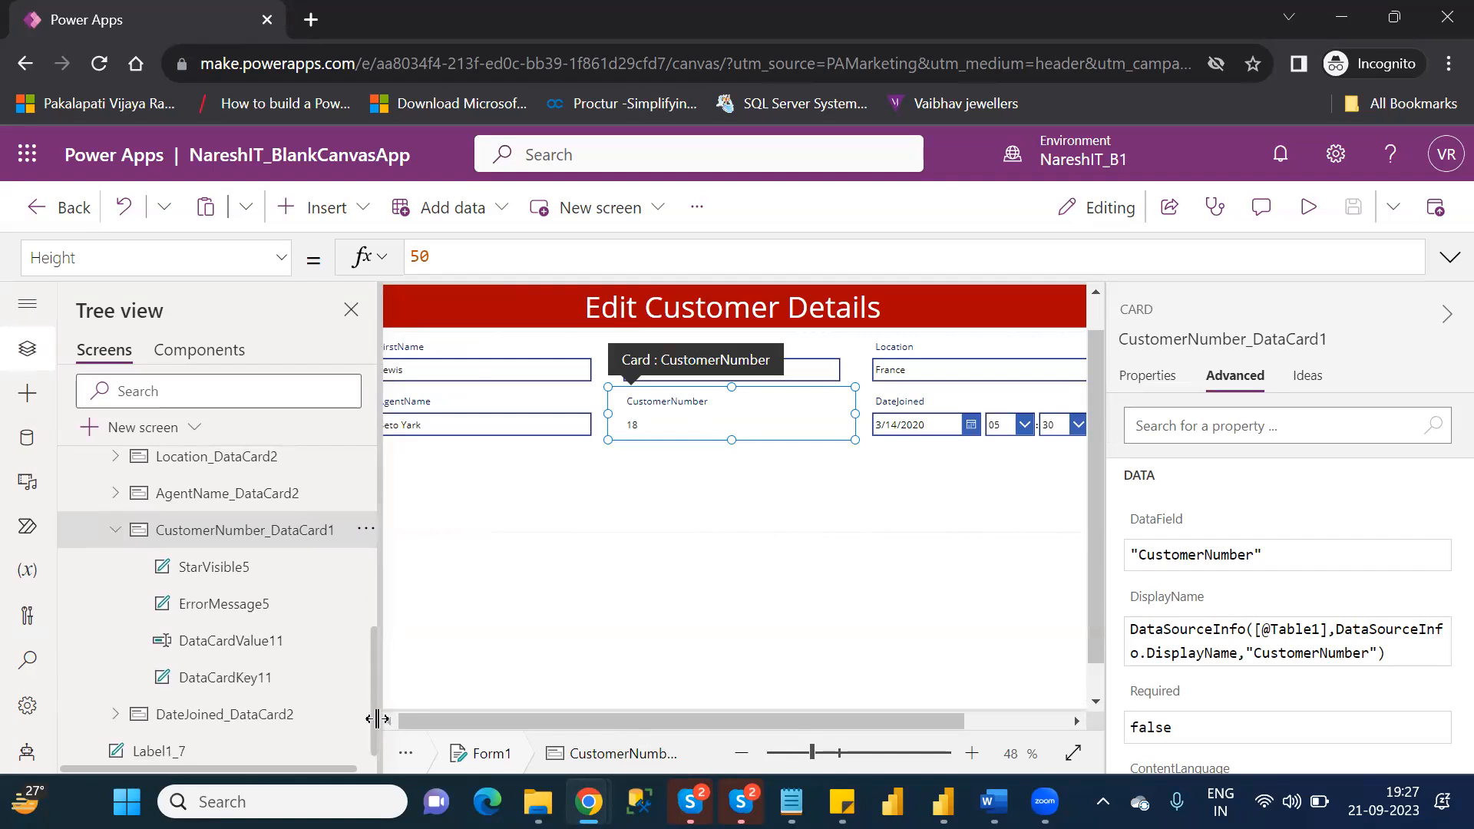
{"action": "left_click", "coordinate": [205, 643]}
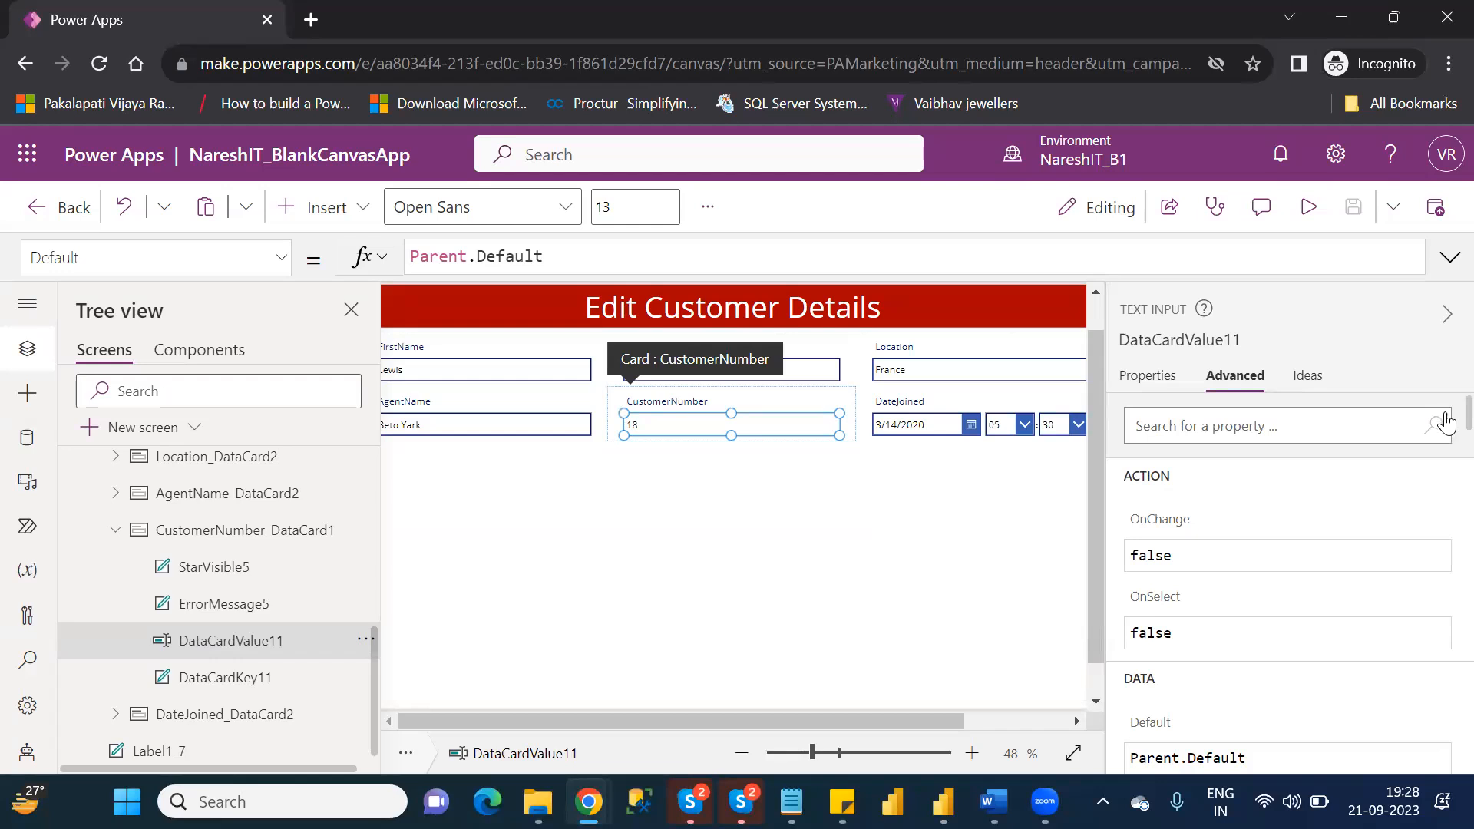
{"action": "scroll", "coordinate": [1443, 434], "scroll_direction": "down", "scroll_amount": 2}
{"action": "scroll", "coordinate": [1437, 429], "scroll_direction": "down", "scroll_amount": 20}
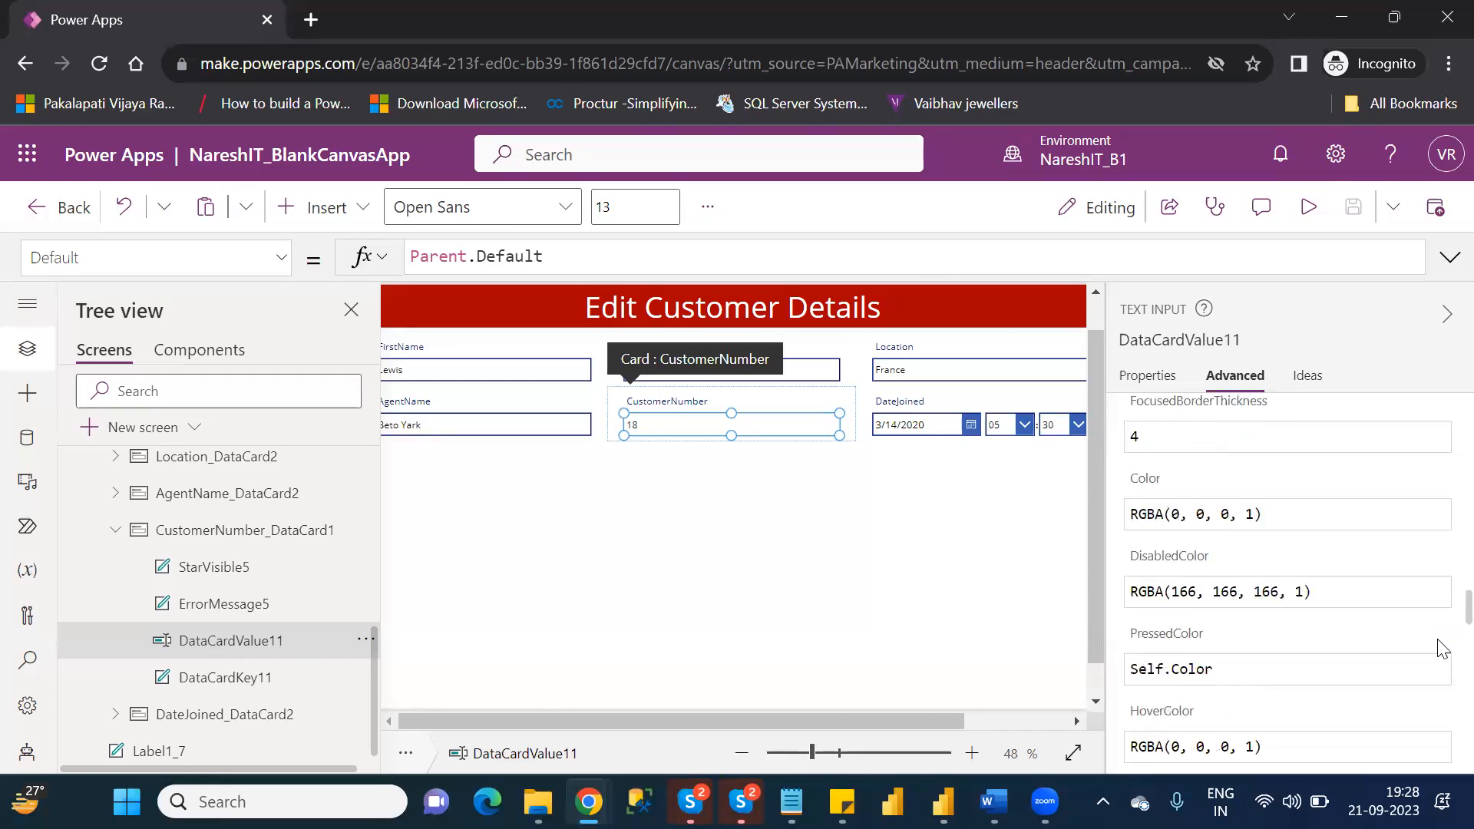
{"action": "scroll", "coordinate": [1441, 749], "scroll_direction": "down", "scroll_amount": 3}
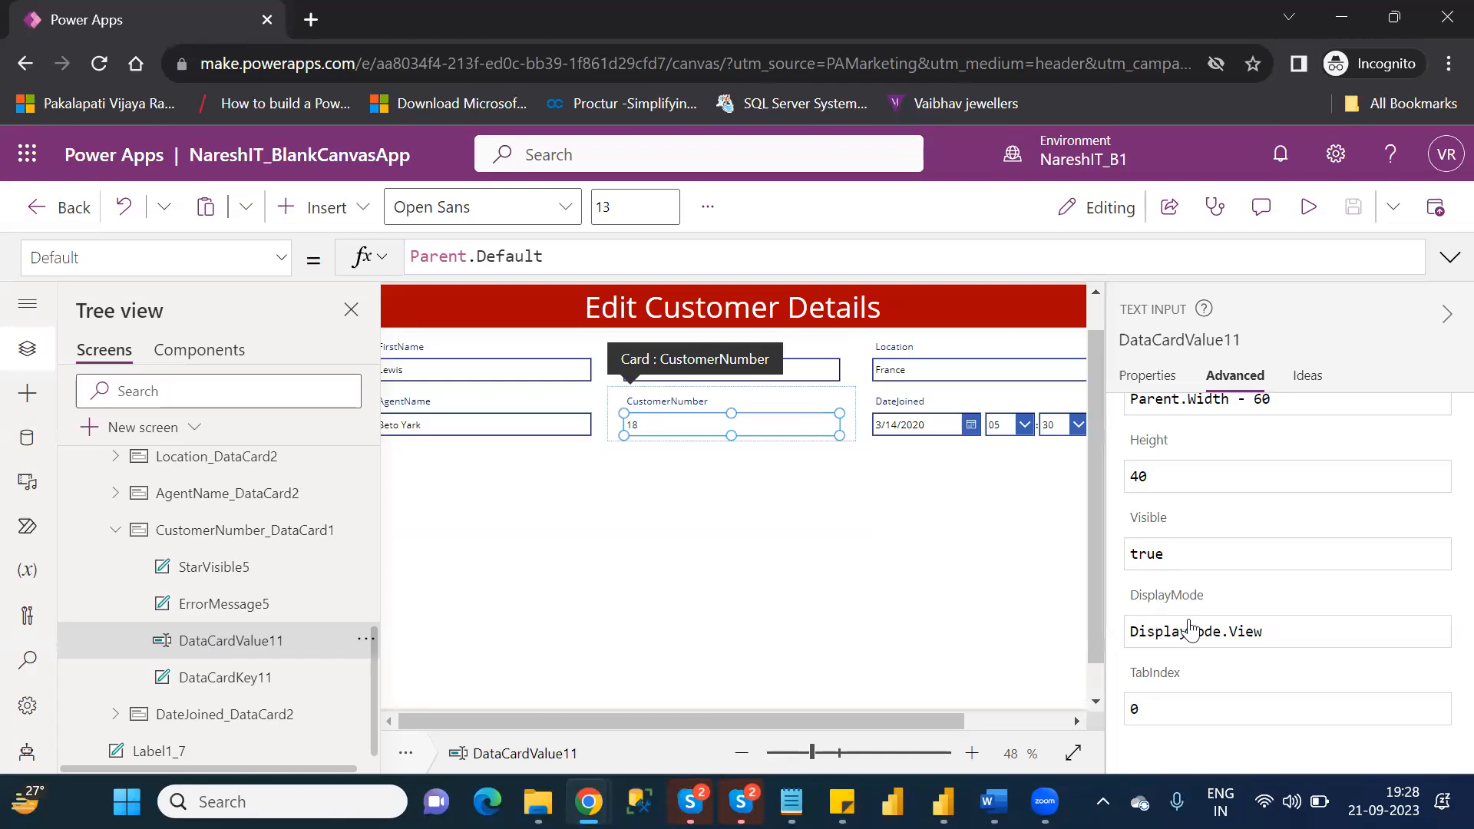
{"action": "mouse_move", "coordinate": [1202, 609]}
{"action": "left_click", "coordinate": [1288, 633]}
{"action": "key", "text": "BackSpace"}
{"action": "key", "text": "BackSpace"}
{"action": "key", "text": "BackSpace"}
{"action": "key", "text": "BackSpace"}
{"action": "key", "text": "BackSpace"}
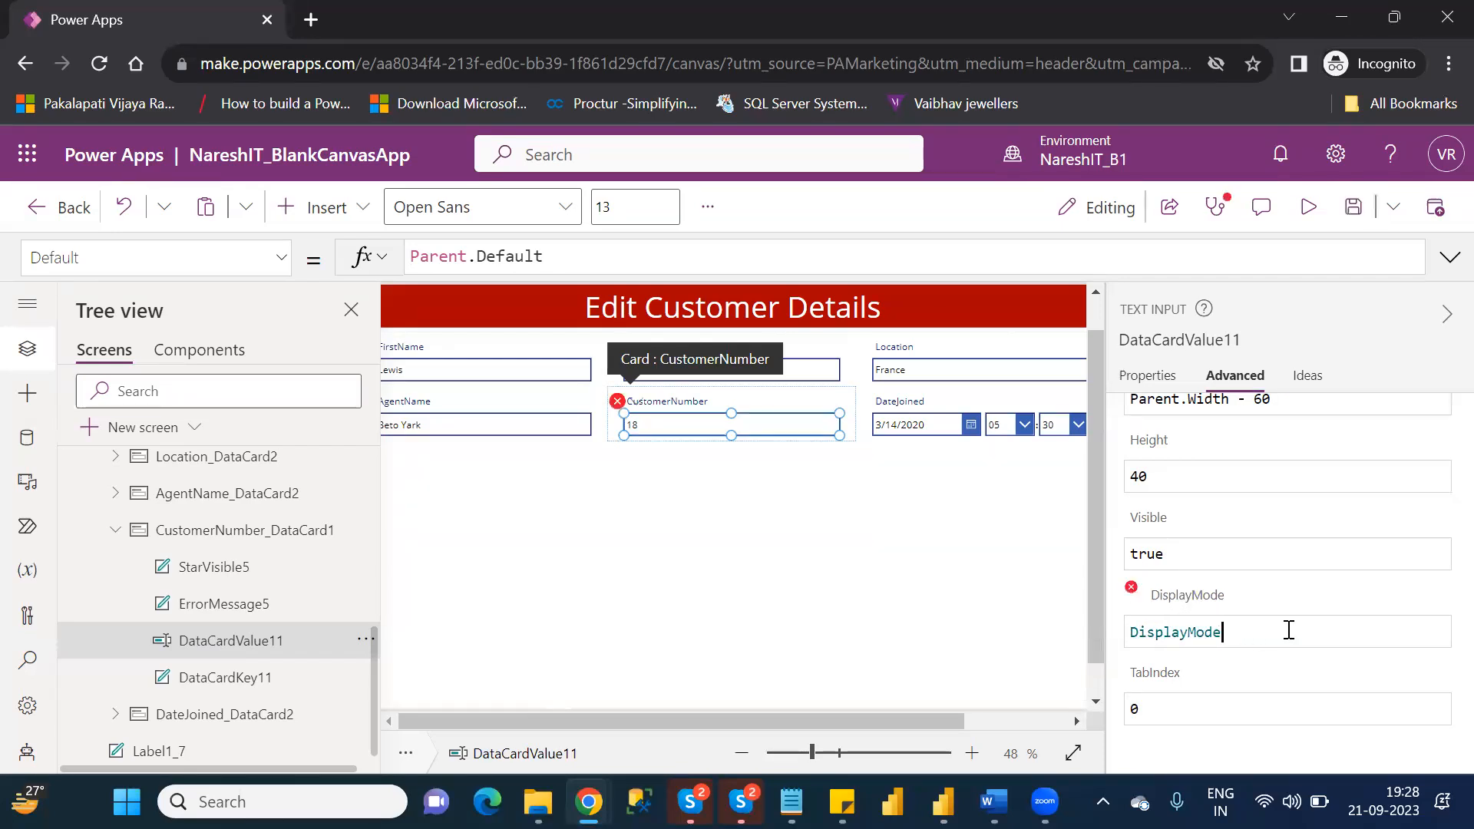
{"action": "type", "text": "."}
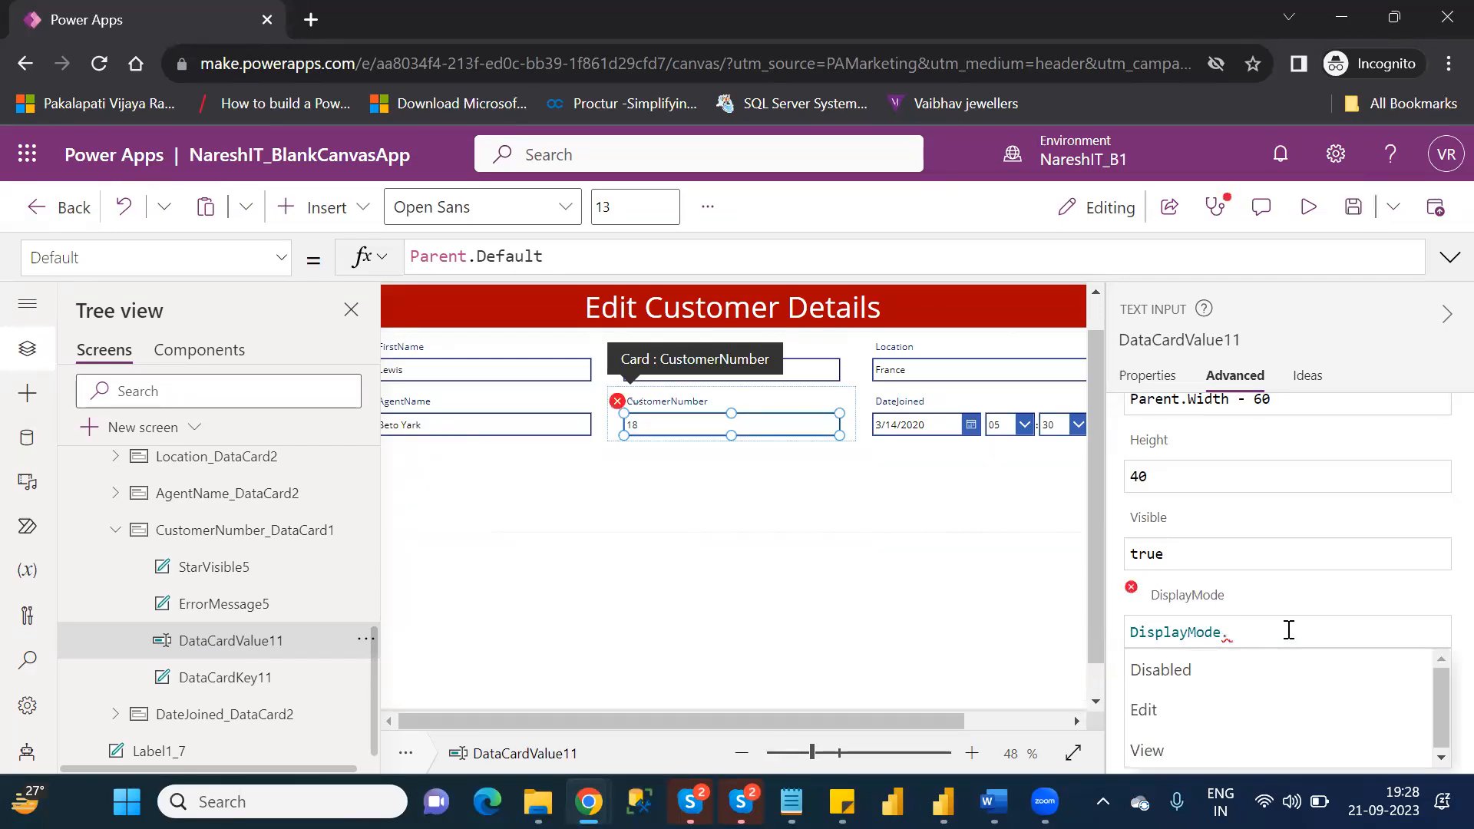
{"action": "key", "text": "Down"}
{"action": "key", "text": "Down"}
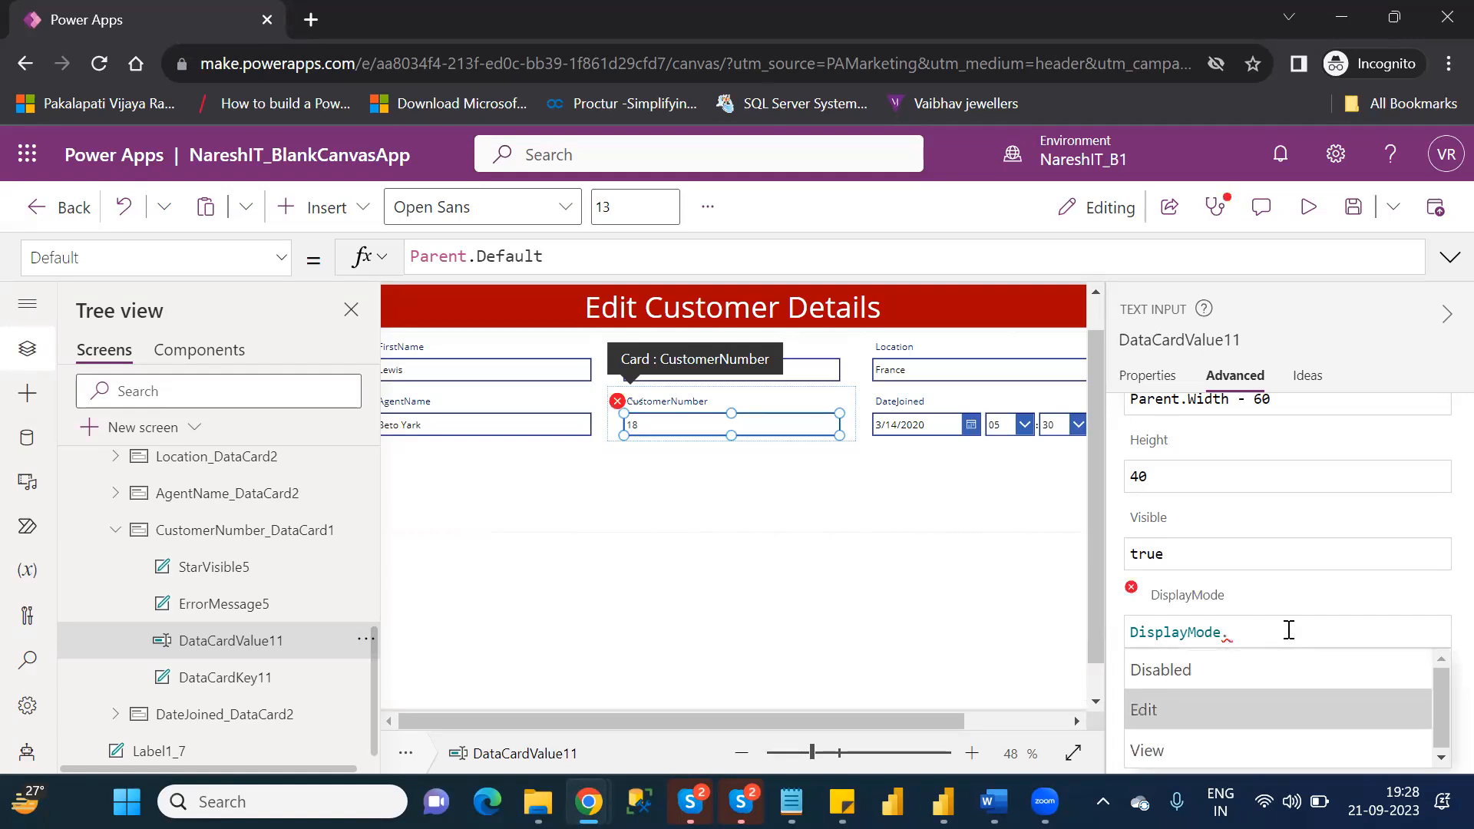
{"action": "key", "text": "Up"}
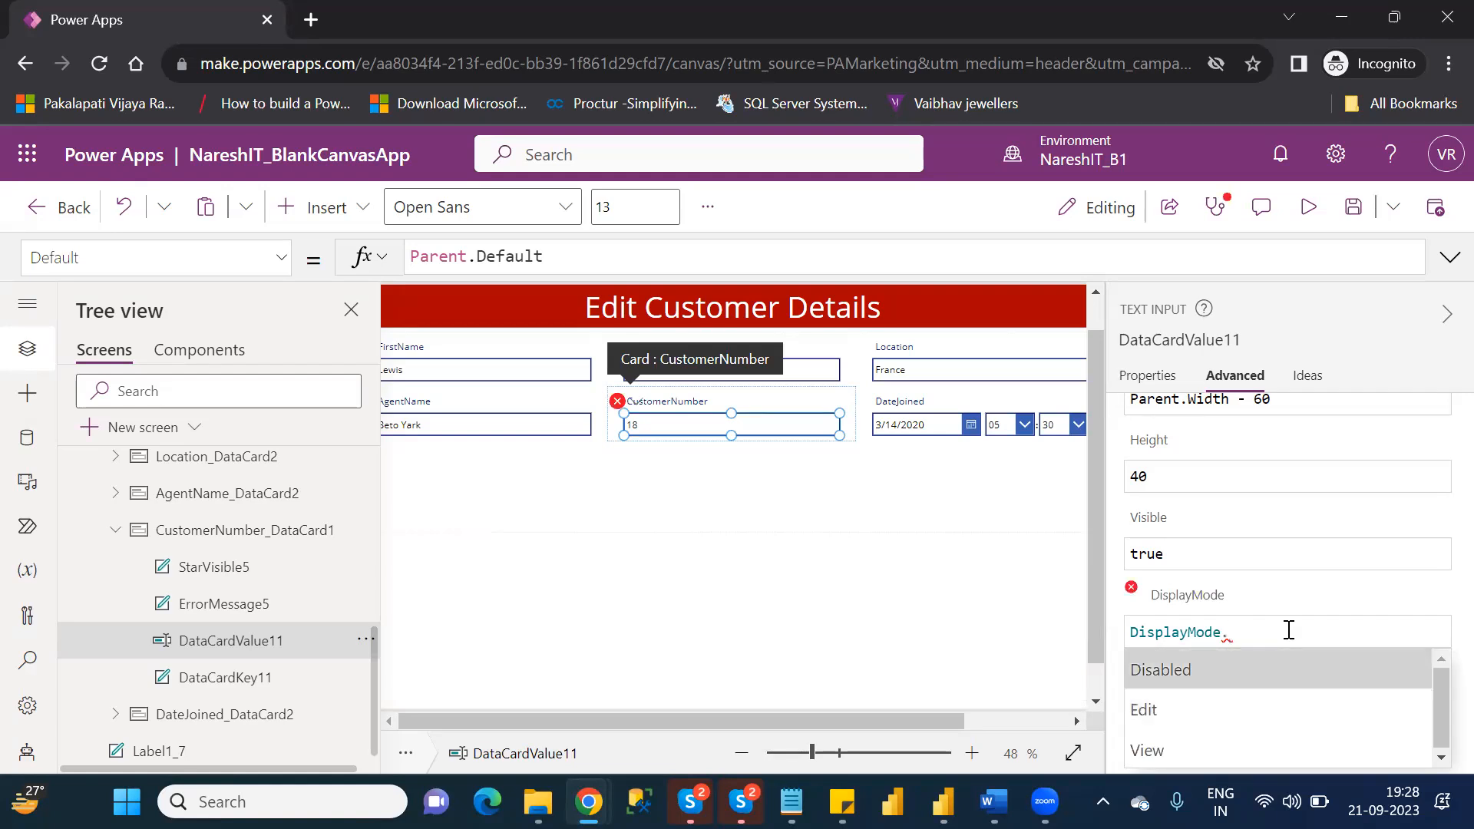
{"action": "key", "text": "Return"}
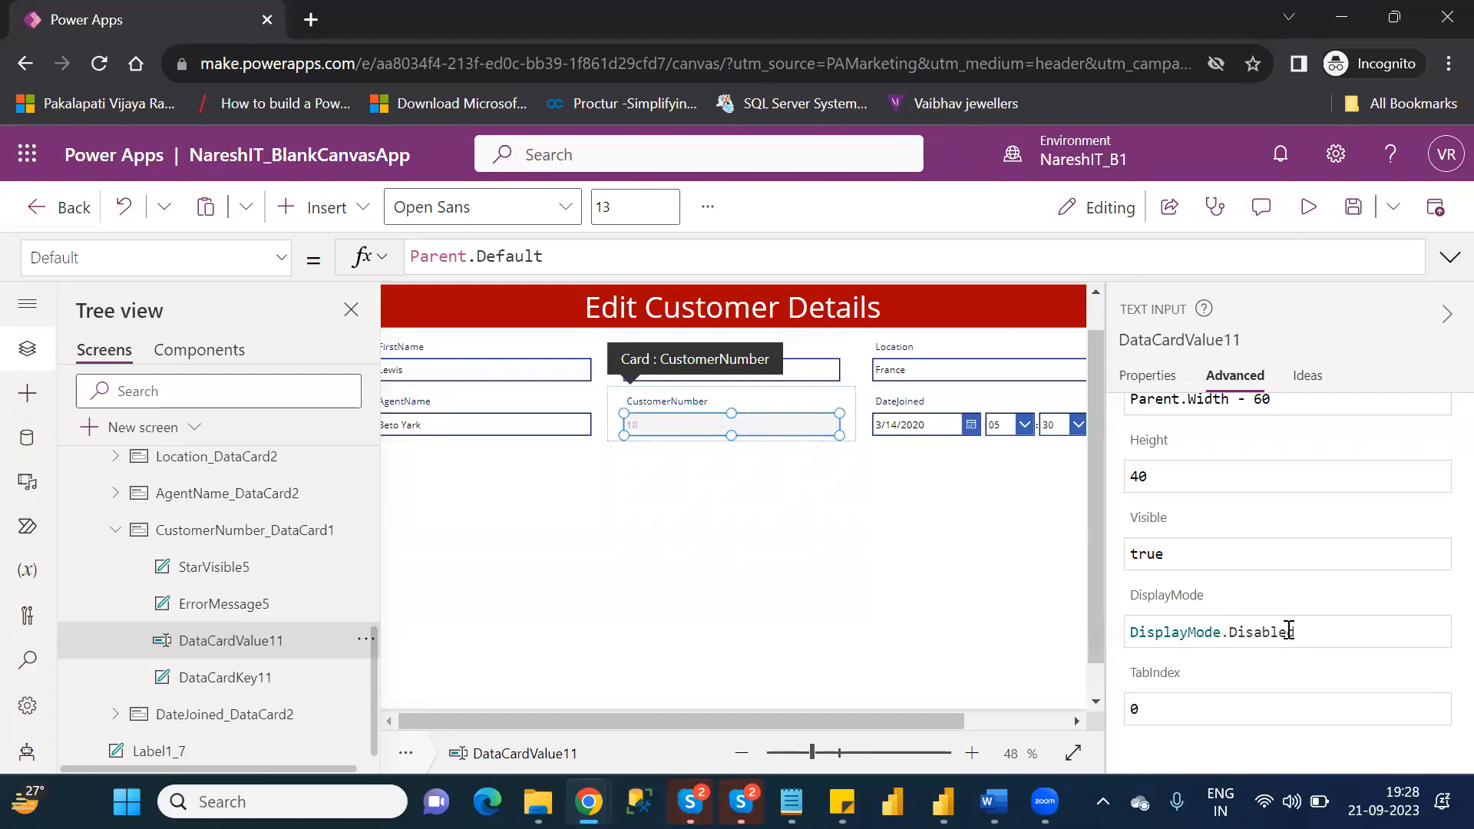
{"action": "left_click", "coordinate": [909, 614]}
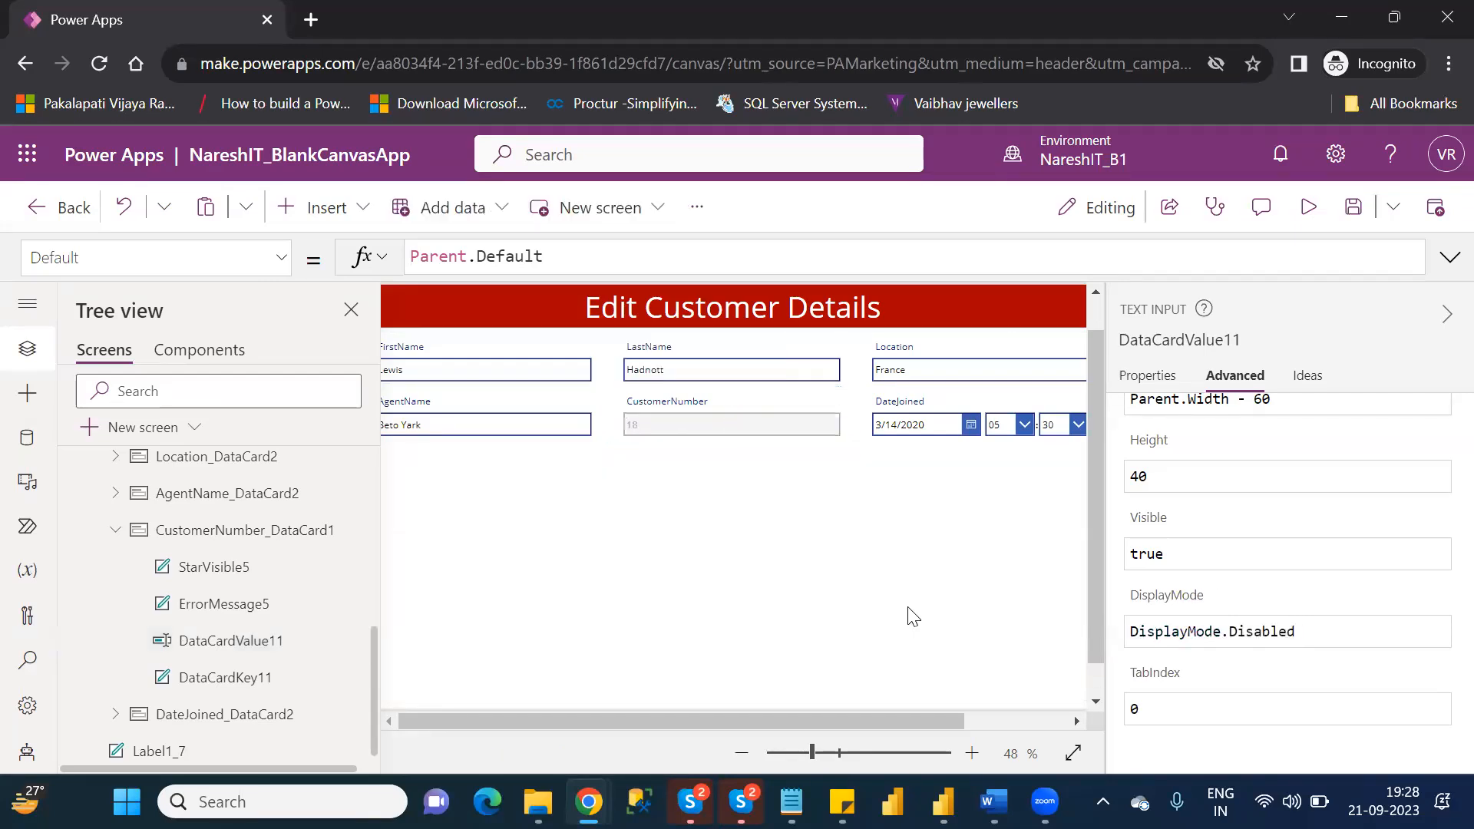
Preview EditScreen to check how the disabled CustomerNumber field is displayed, and return to editing.
{"action": "left_click", "coordinate": [1308, 206]}
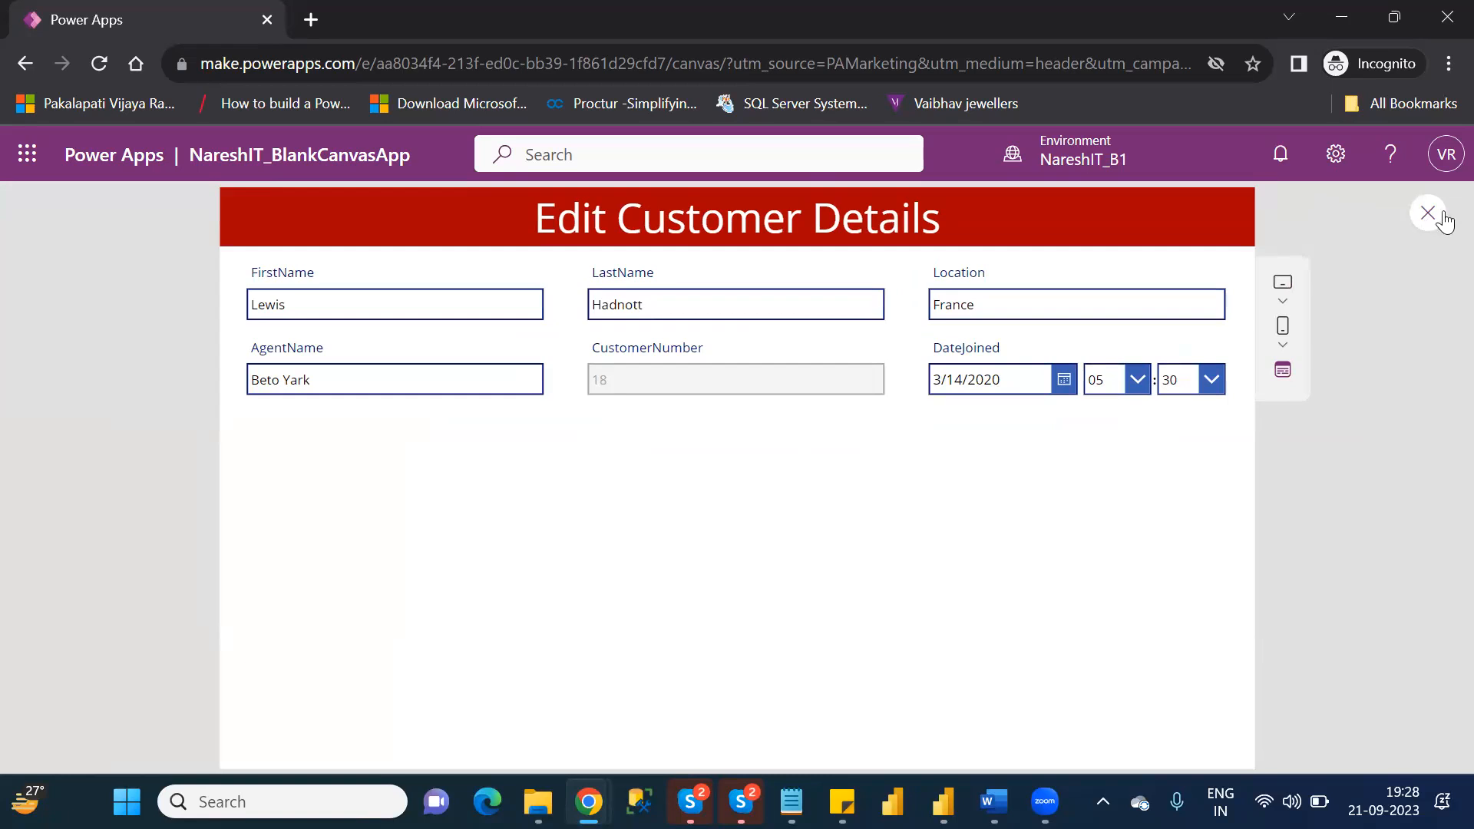
{"action": "left_click", "coordinate": [1437, 218]}
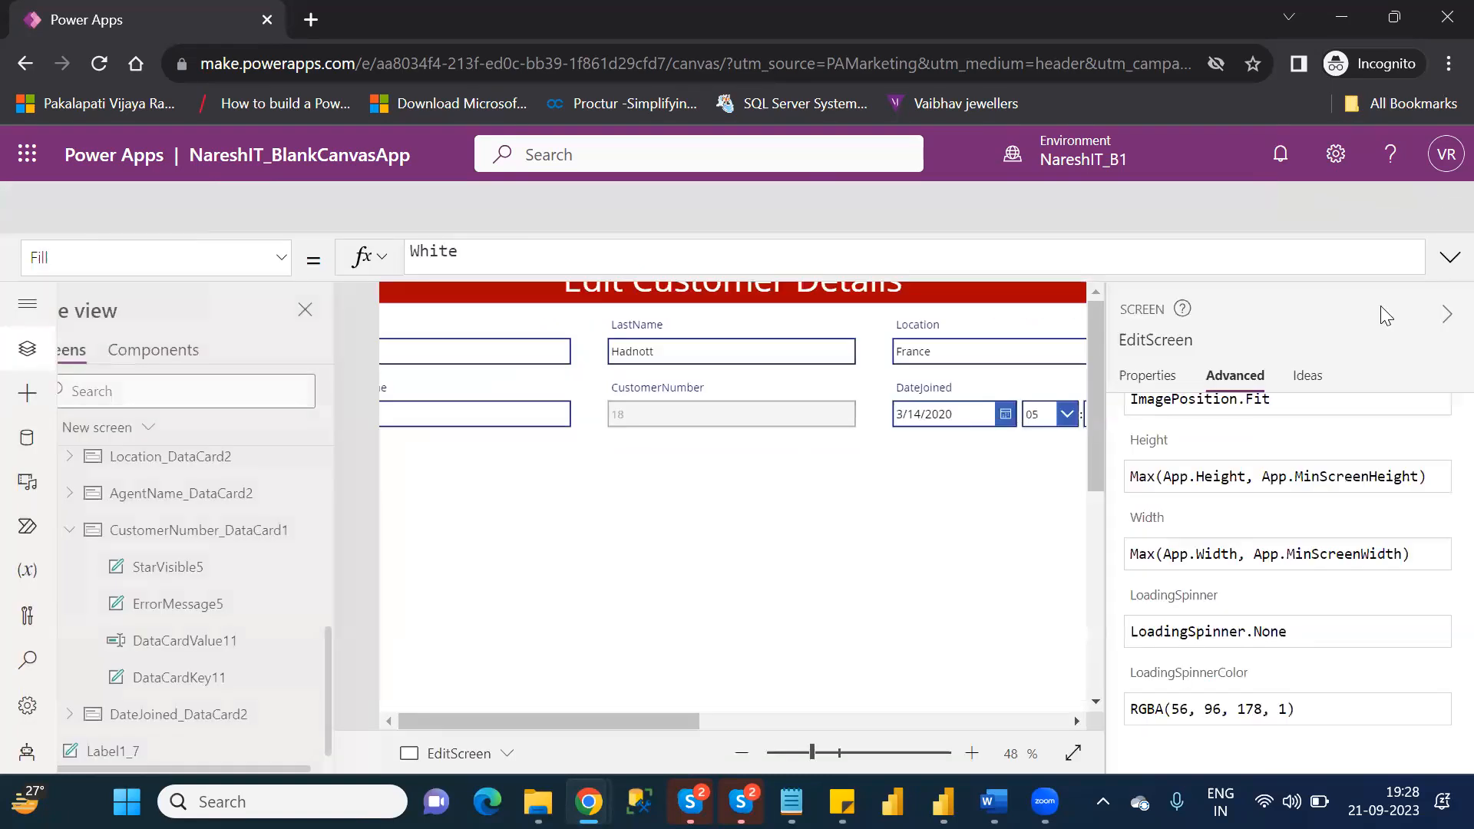
{"action": "left_click", "coordinate": [965, 566]}
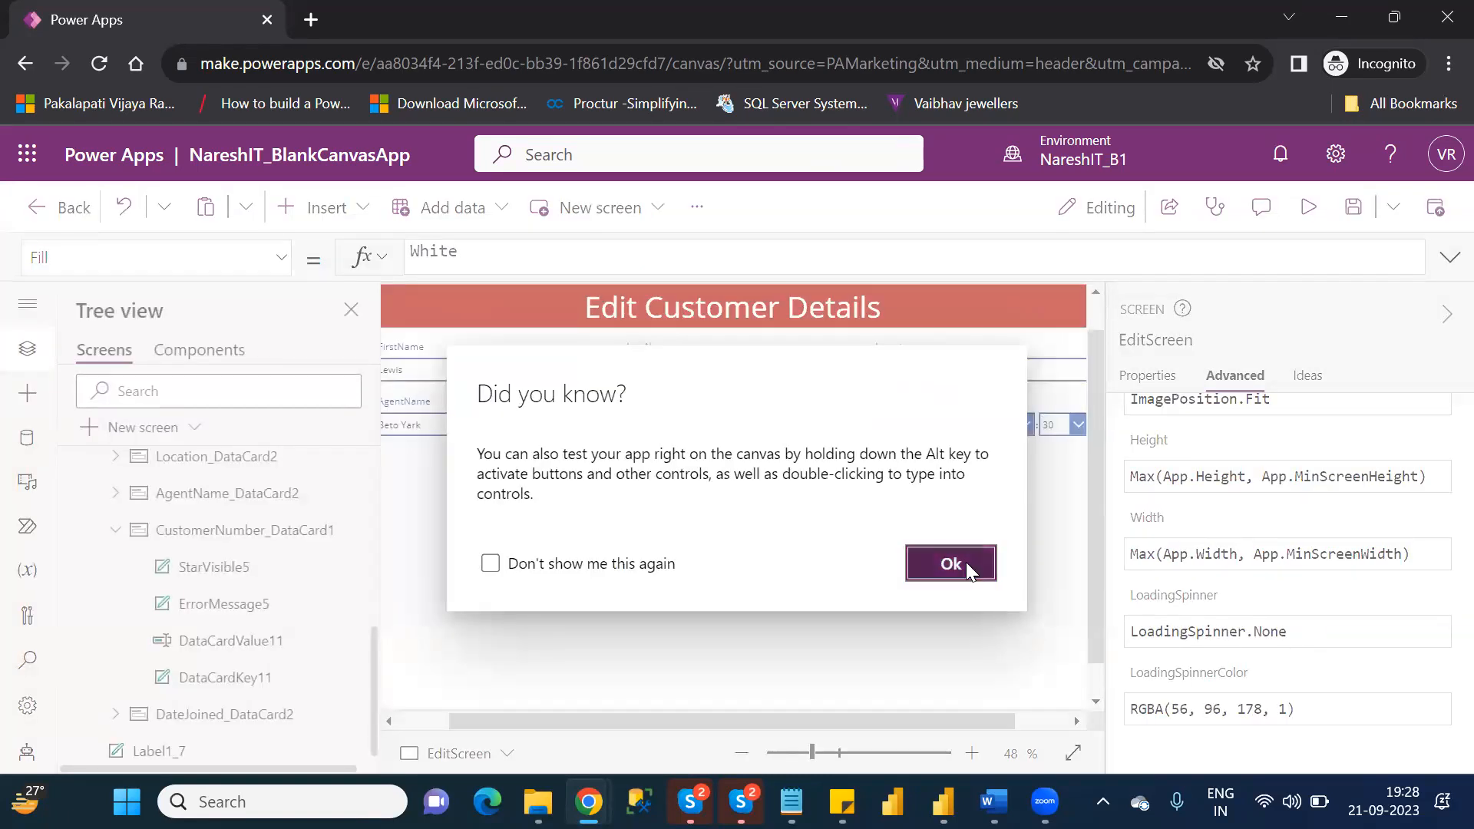
Change the DisplayMode property of the CustomerNumber text input, DataCardValue11, to DisplayMode.Edit.
{"action": "left_click", "coordinate": [235, 642]}
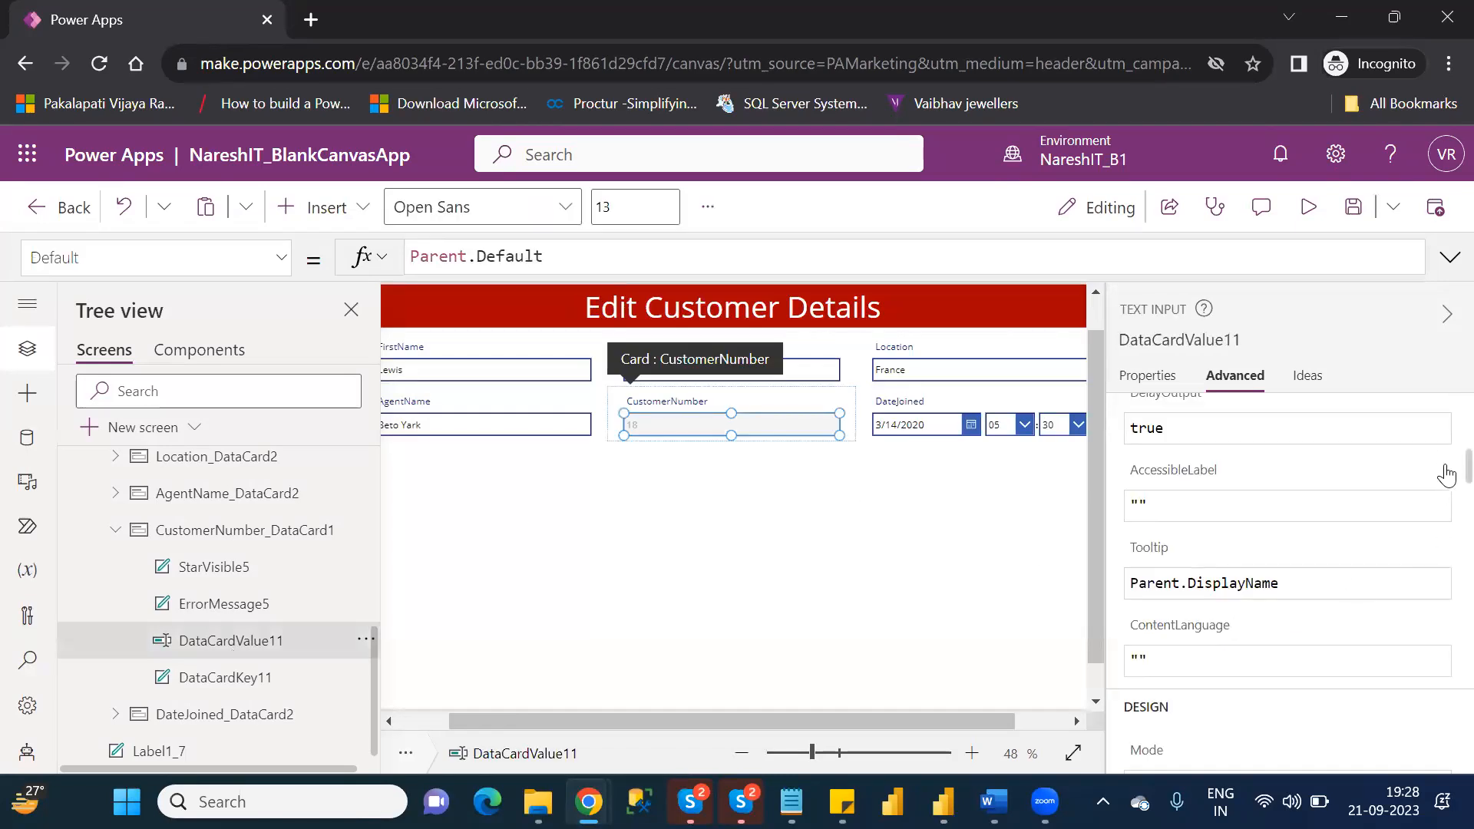
{"action": "scroll", "coordinate": [1441, 507], "scroll_direction": "down", "scroll_amount": 5}
{"action": "scroll", "coordinate": [1441, 531], "scroll_direction": "down", "scroll_amount": 15}
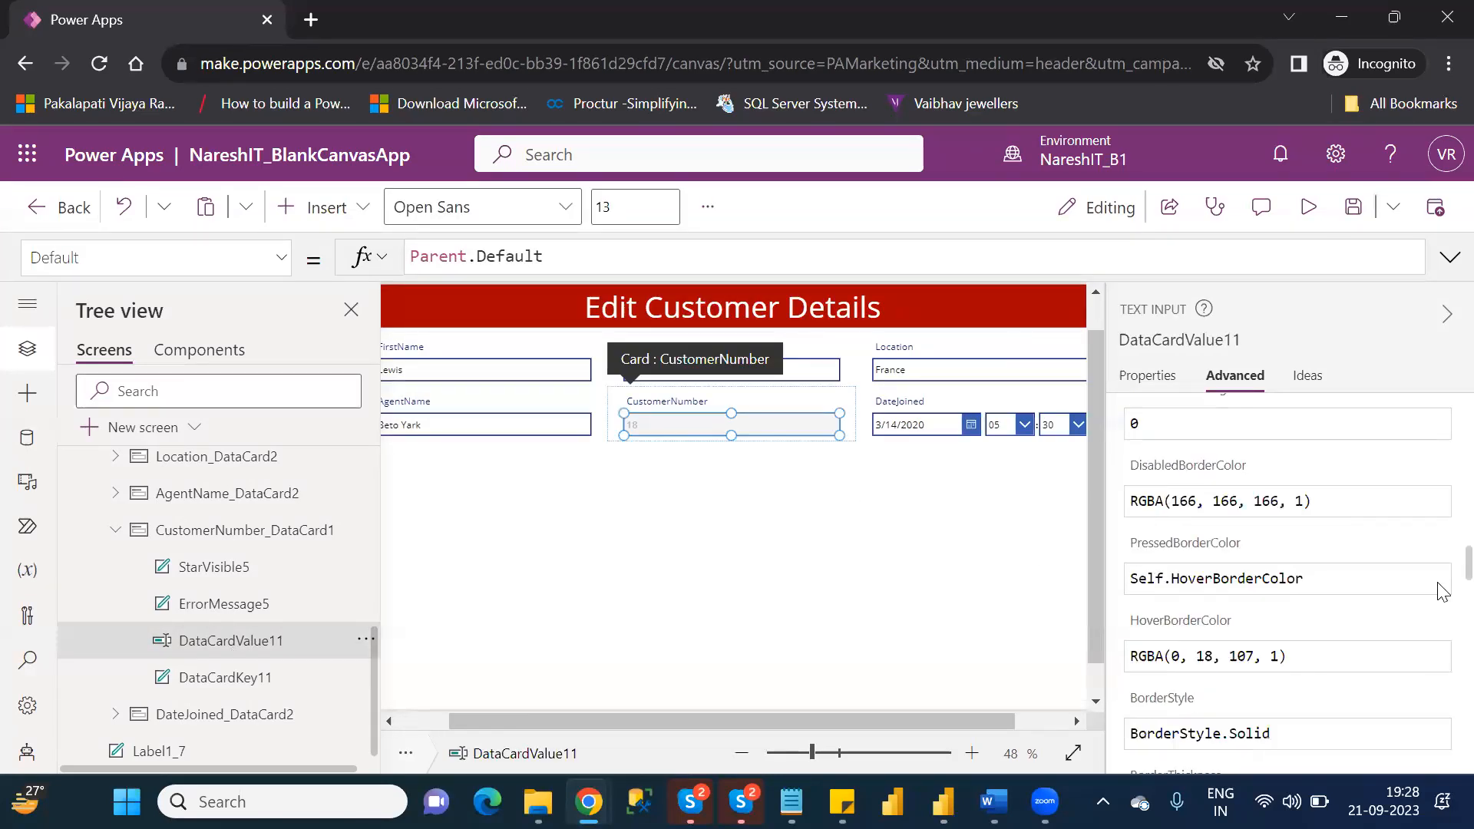
{"action": "scroll", "coordinate": [1442, 735], "scroll_direction": "down", "scroll_amount": 5}
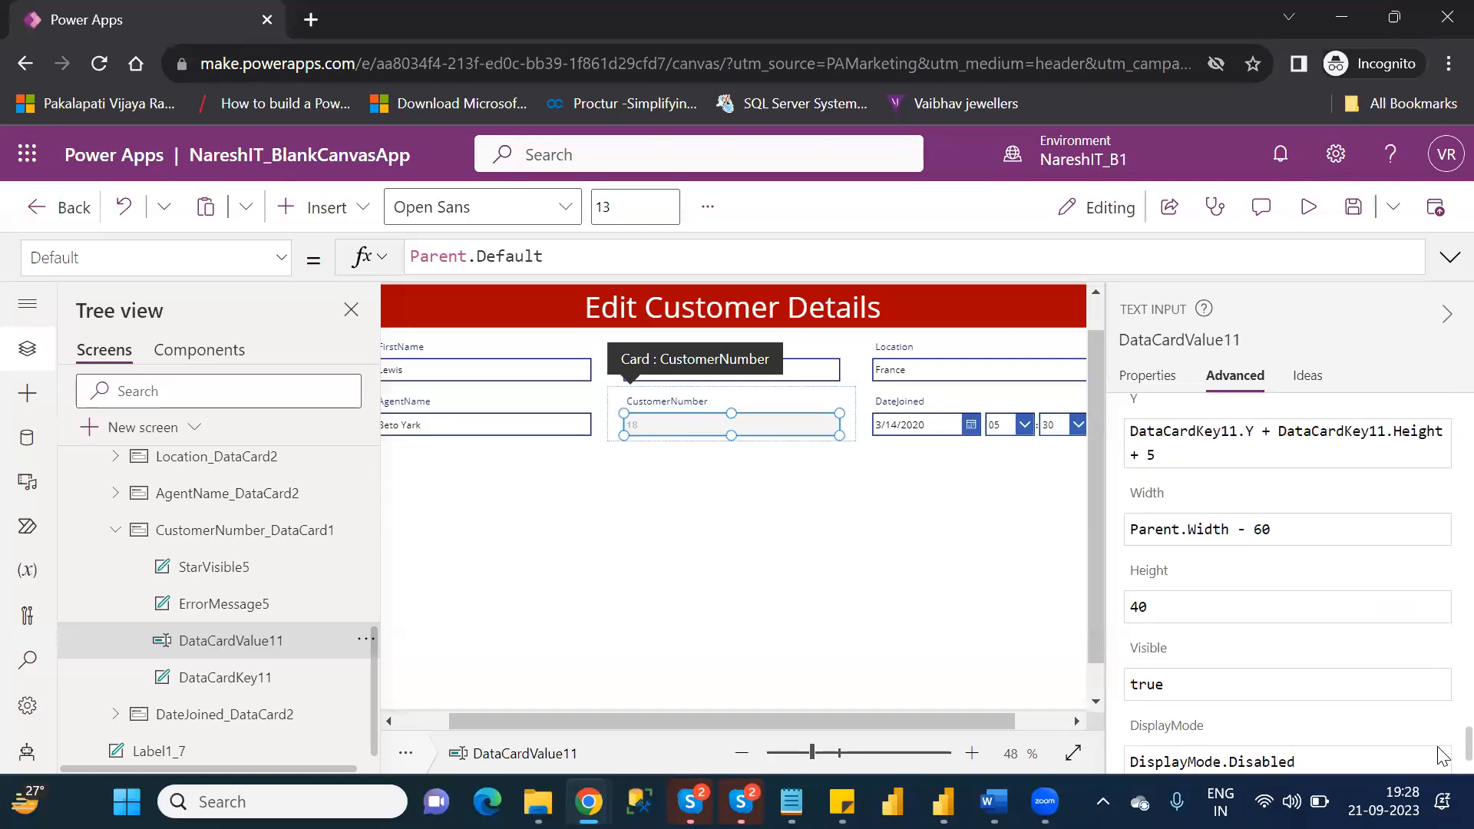
{"action": "left_click", "coordinate": [1323, 636]}
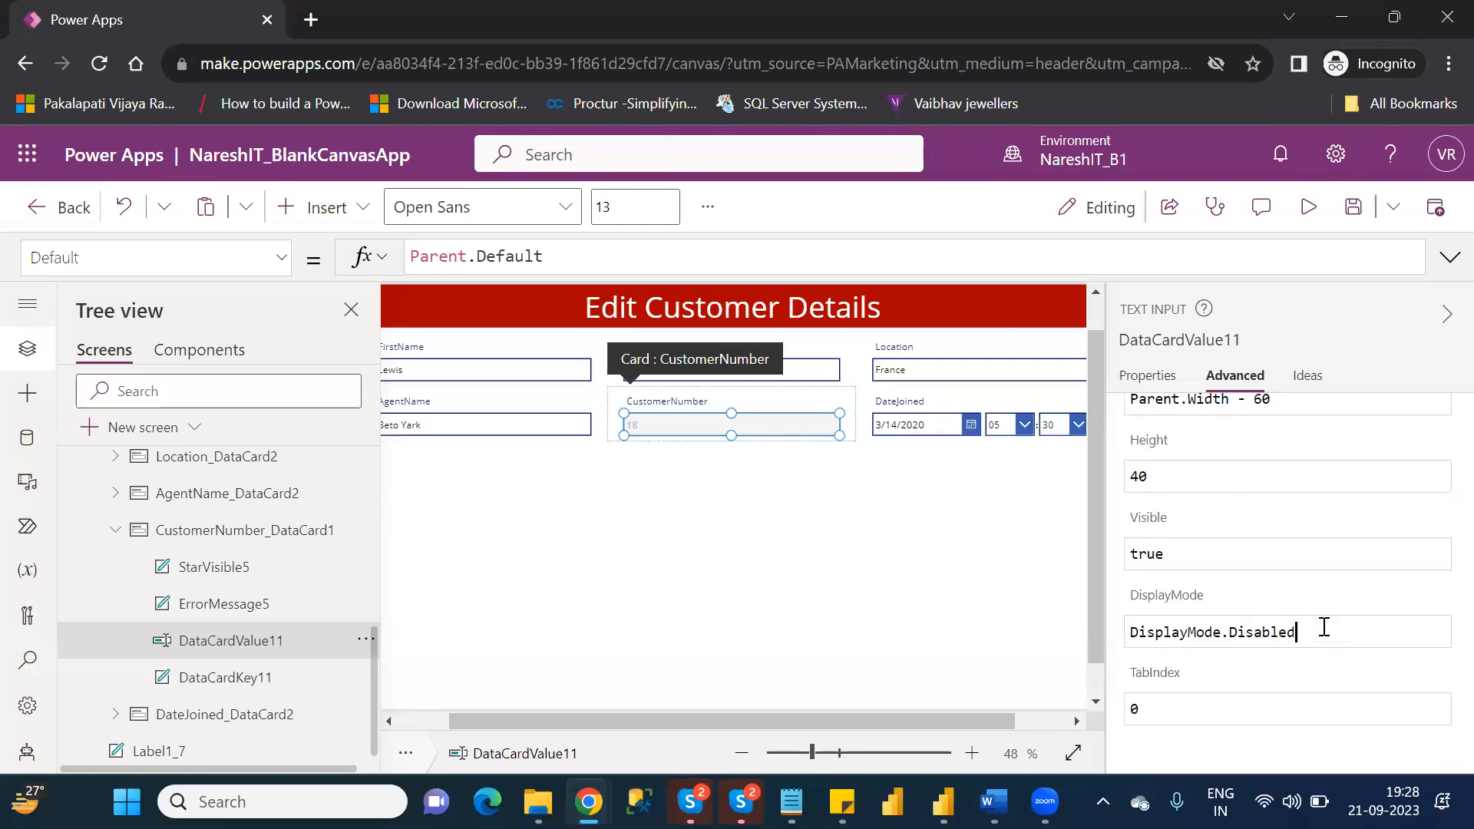
{"action": "key", "text": "BackSpace"}
{"action": "key", "text": "BackSpace"}
{"action": "key", "text": "BackSpace"}
{"action": "key", "text": "BackSpace"}
{"action": "key", "text": "BackSpace"}
{"action": "key", "text": "BackSpace"}
{"action": "key", "text": "BackSpace"}
{"action": "key", "text": "BackSpace"}
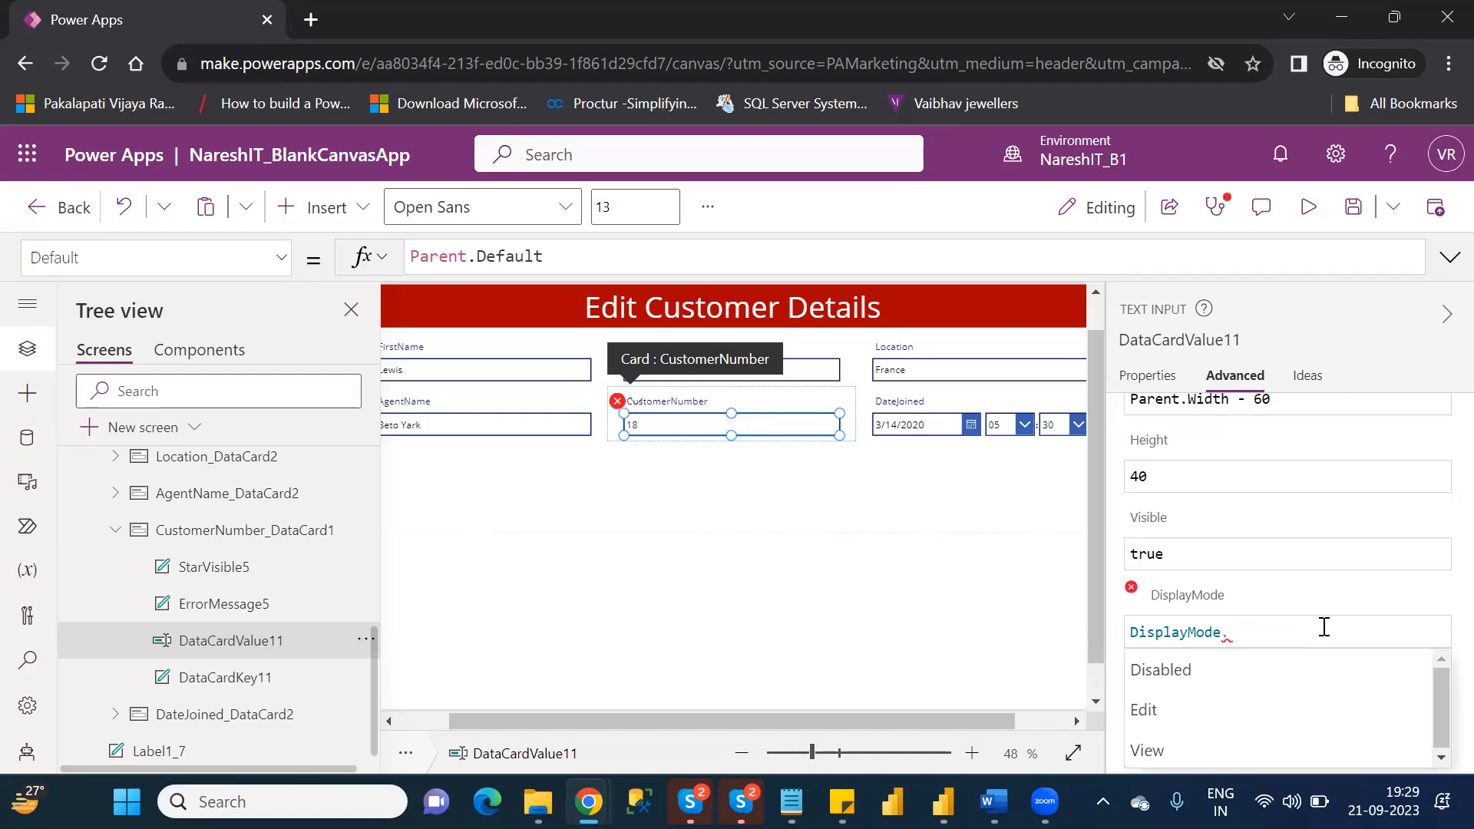
{"action": "key", "text": "Down"}
{"action": "key", "text": "Down"}
{"action": "key", "text": "Down"}
{"action": "key", "text": "Up"}
{"action": "key", "text": "Up"}
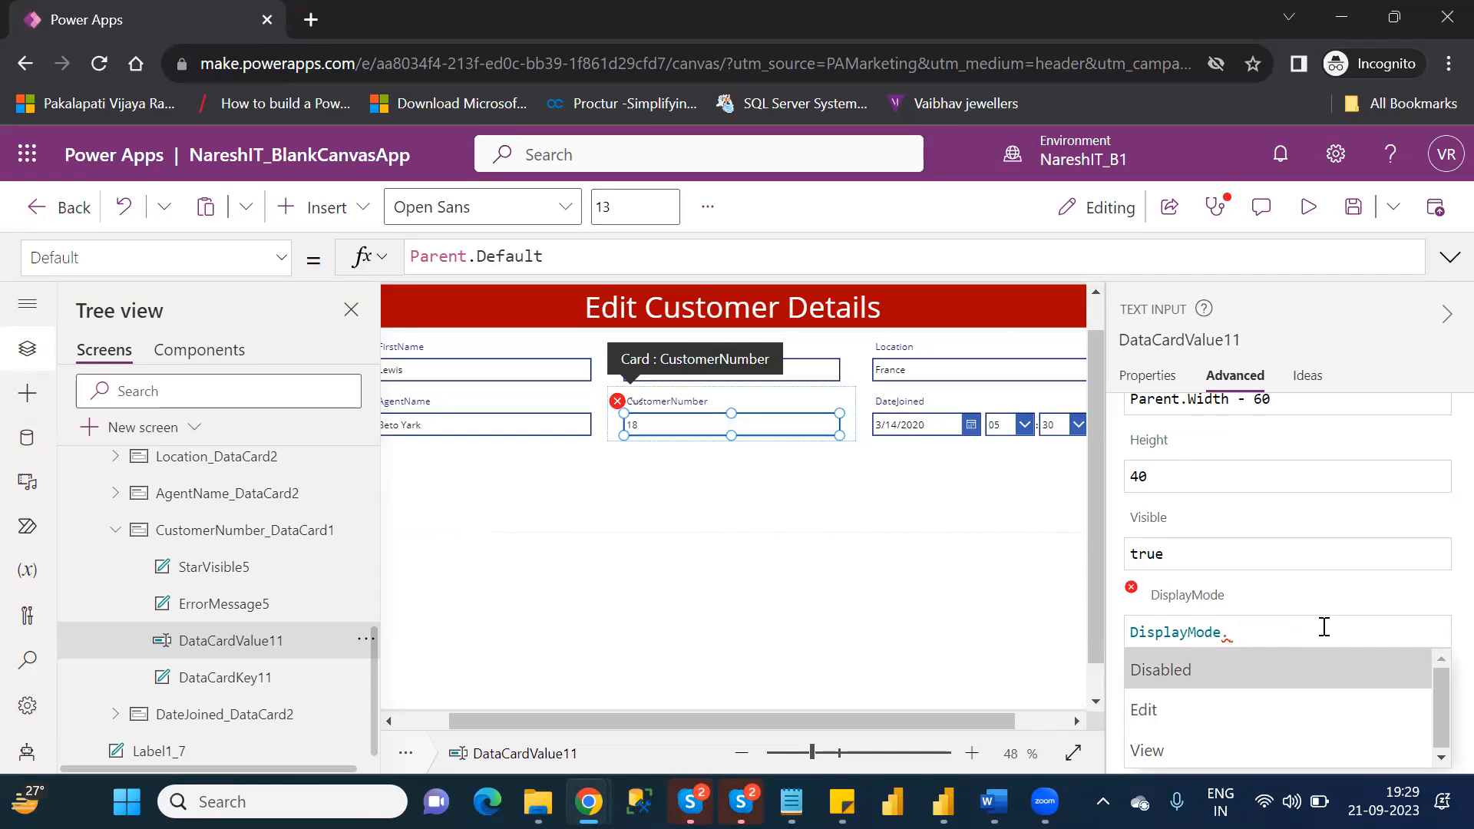
{"action": "key", "text": "Return"}
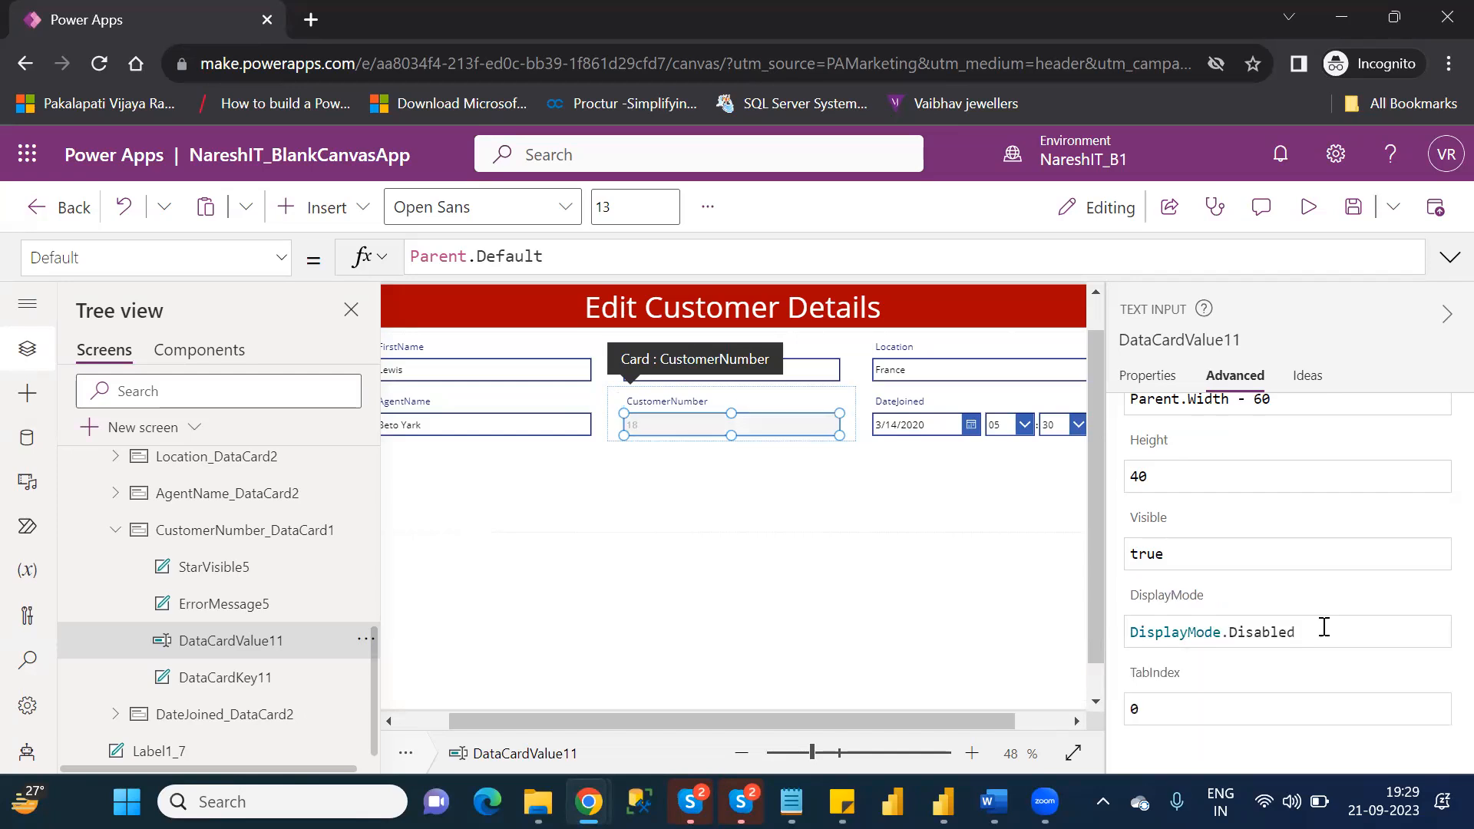
{"action": "key", "text": "BackSpace"}
{"action": "key", "text": "BackSpace"}
{"action": "key", "text": "BackSpace"}
{"action": "key", "text": "BackSpace"}
{"action": "key", "text": "BackSpace"}
{"action": "key", "text": "BackSpace"}
{"action": "key", "text": "BackSpace"}
{"action": "key", "text": "BackSpace"}
{"action": "type", "text": "edi"}
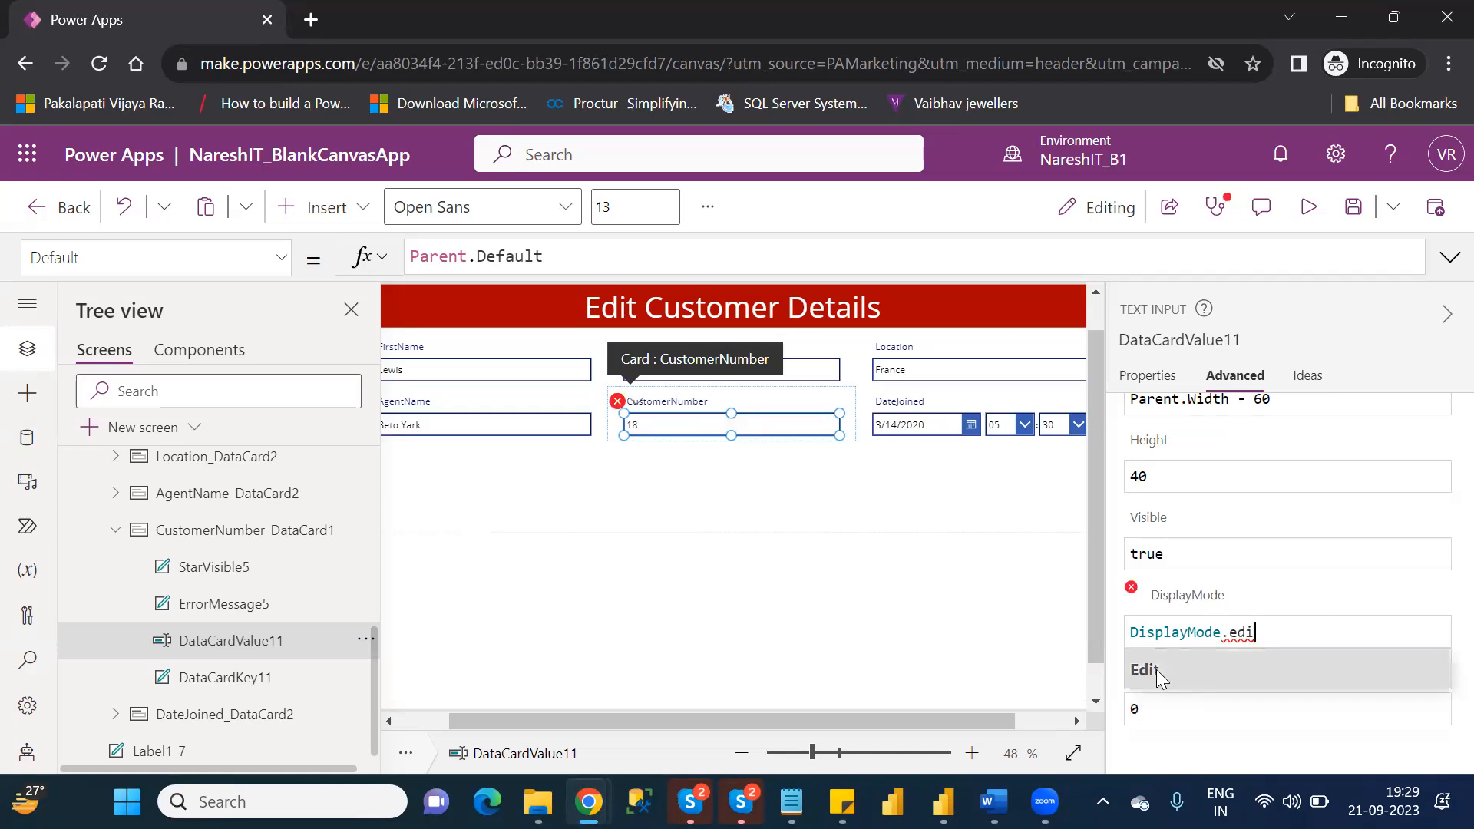
{"action": "left_click", "coordinate": [1156, 669]}
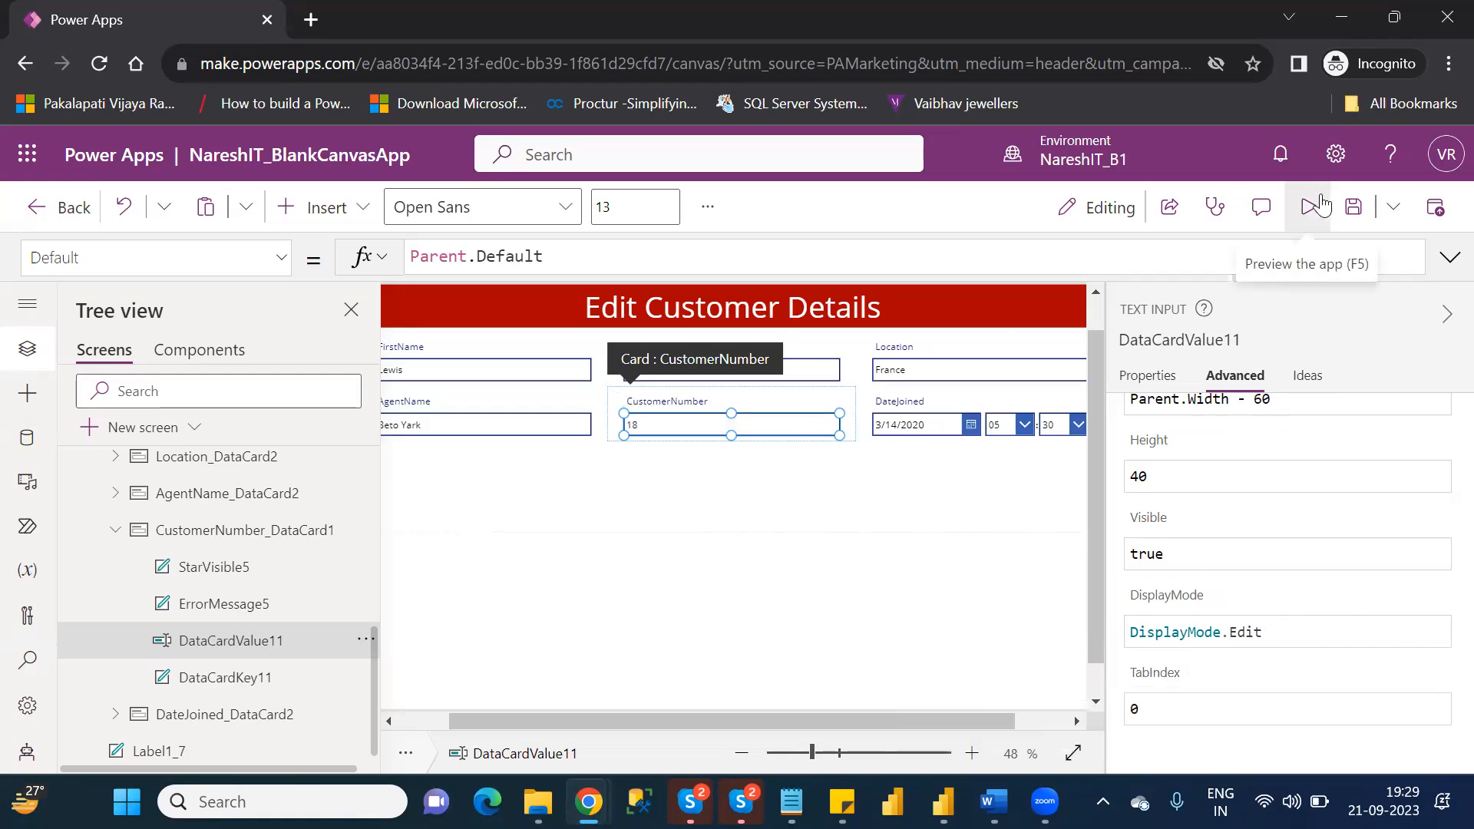
Preview EditScreen, delete the last digit in the CustomerNumber field to test editing, and return to the editor.
{"action": "left_click", "coordinate": [1324, 197]}
{"action": "left_click", "coordinate": [651, 390]}
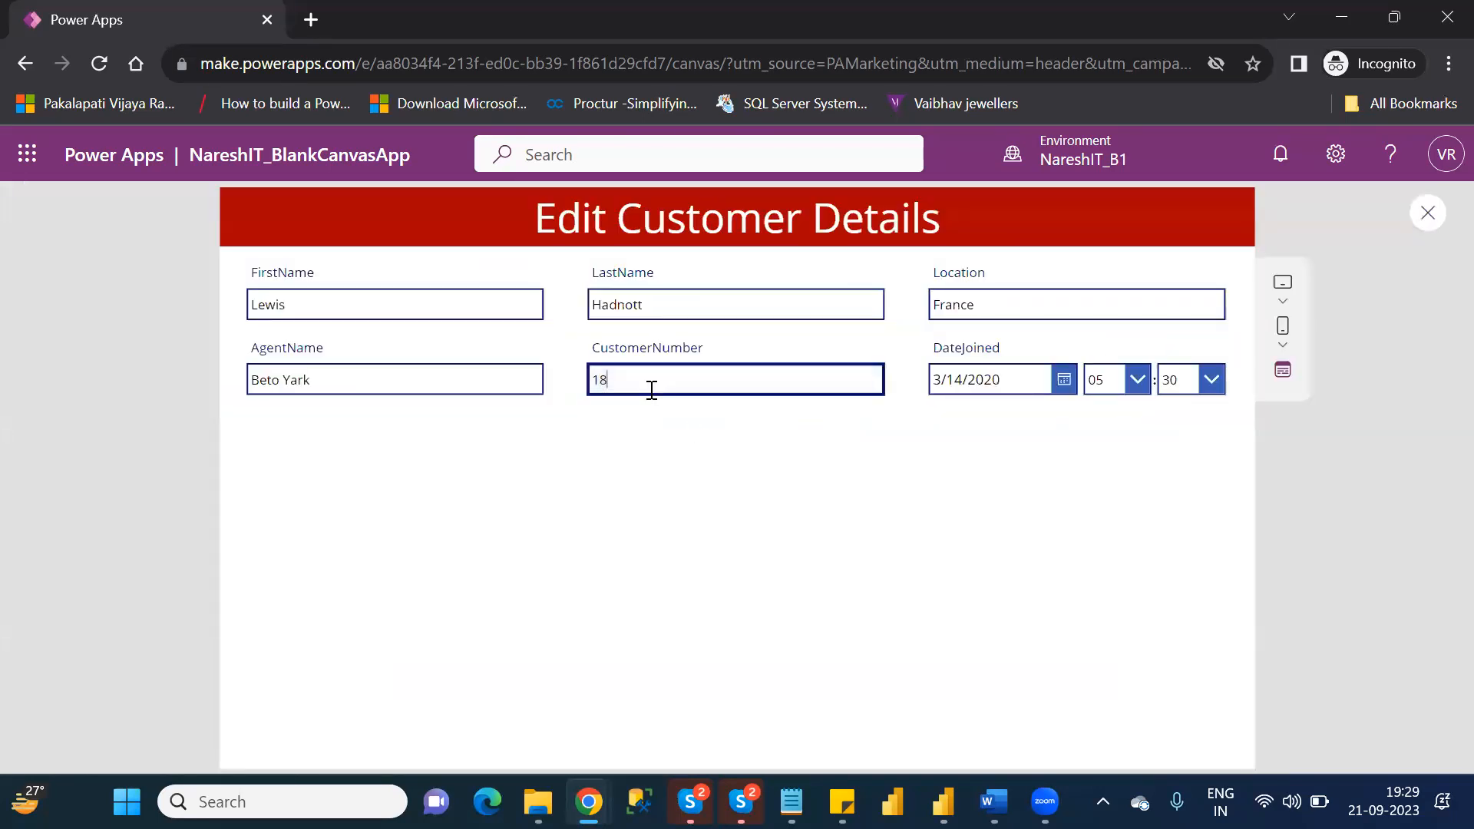
{"action": "key", "text": "BackSpace"}
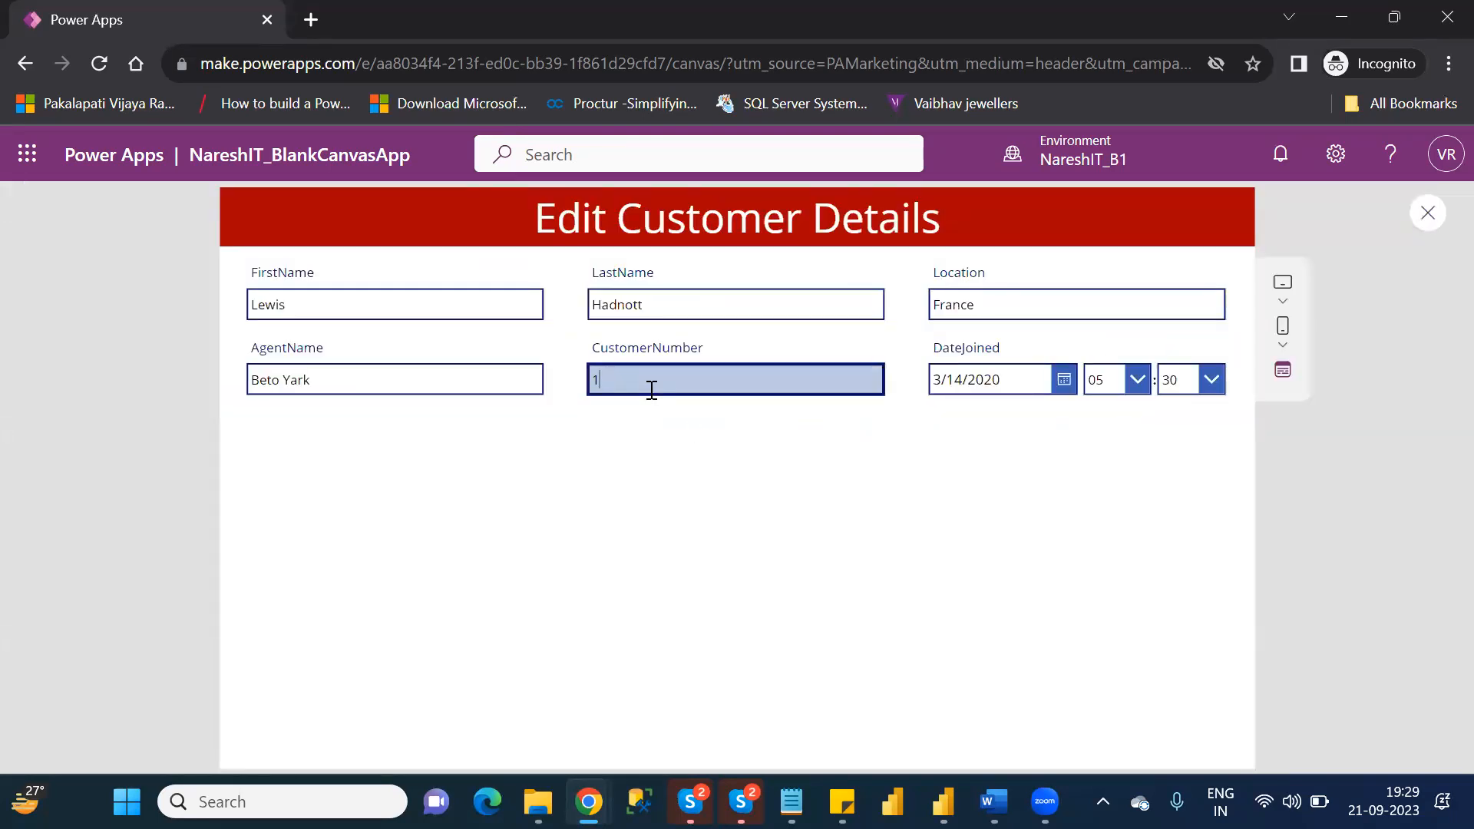
{"action": "left_click", "coordinate": [1425, 222]}
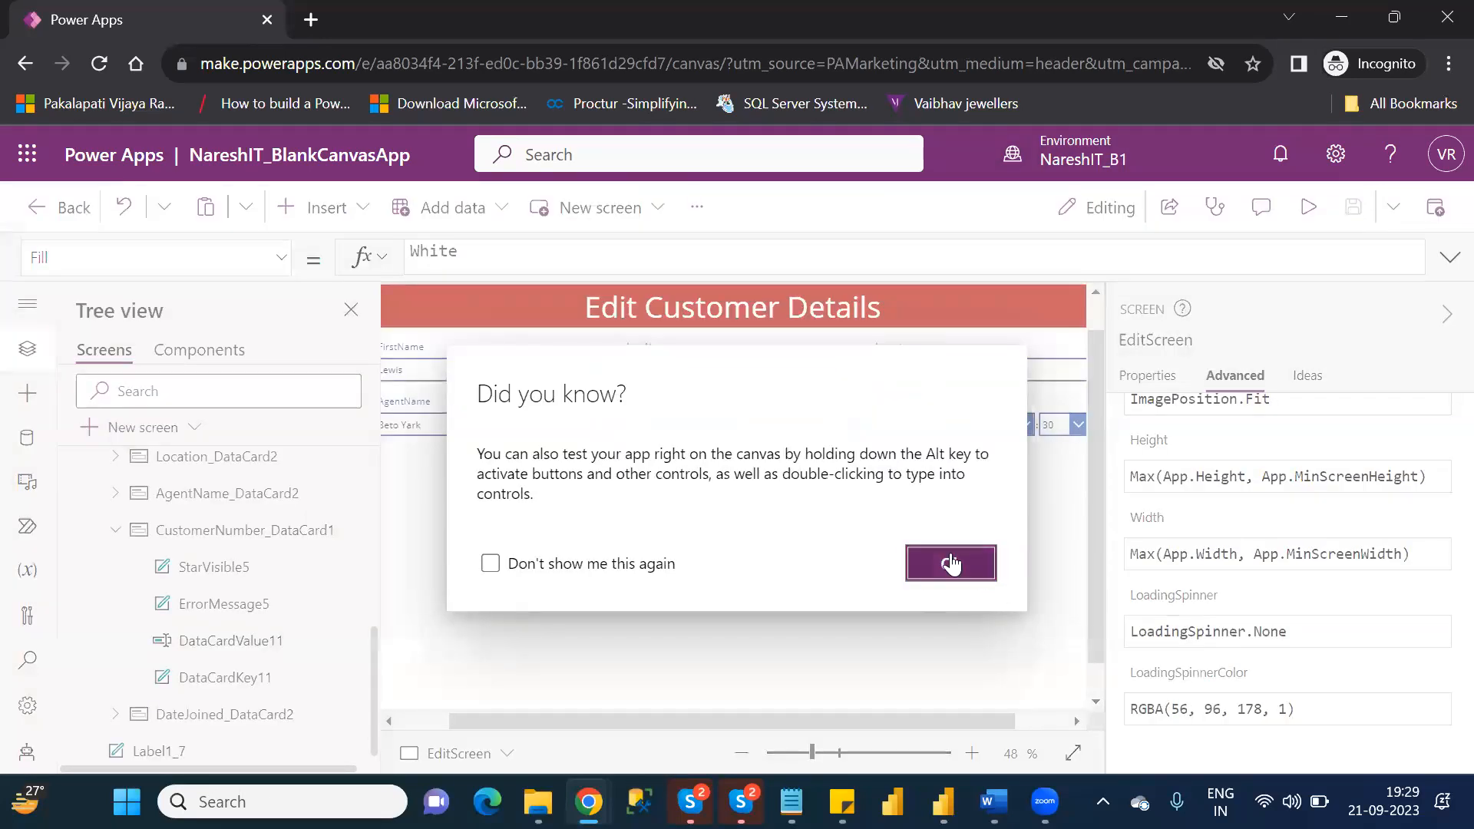
{"action": "left_click", "coordinate": [951, 564]}
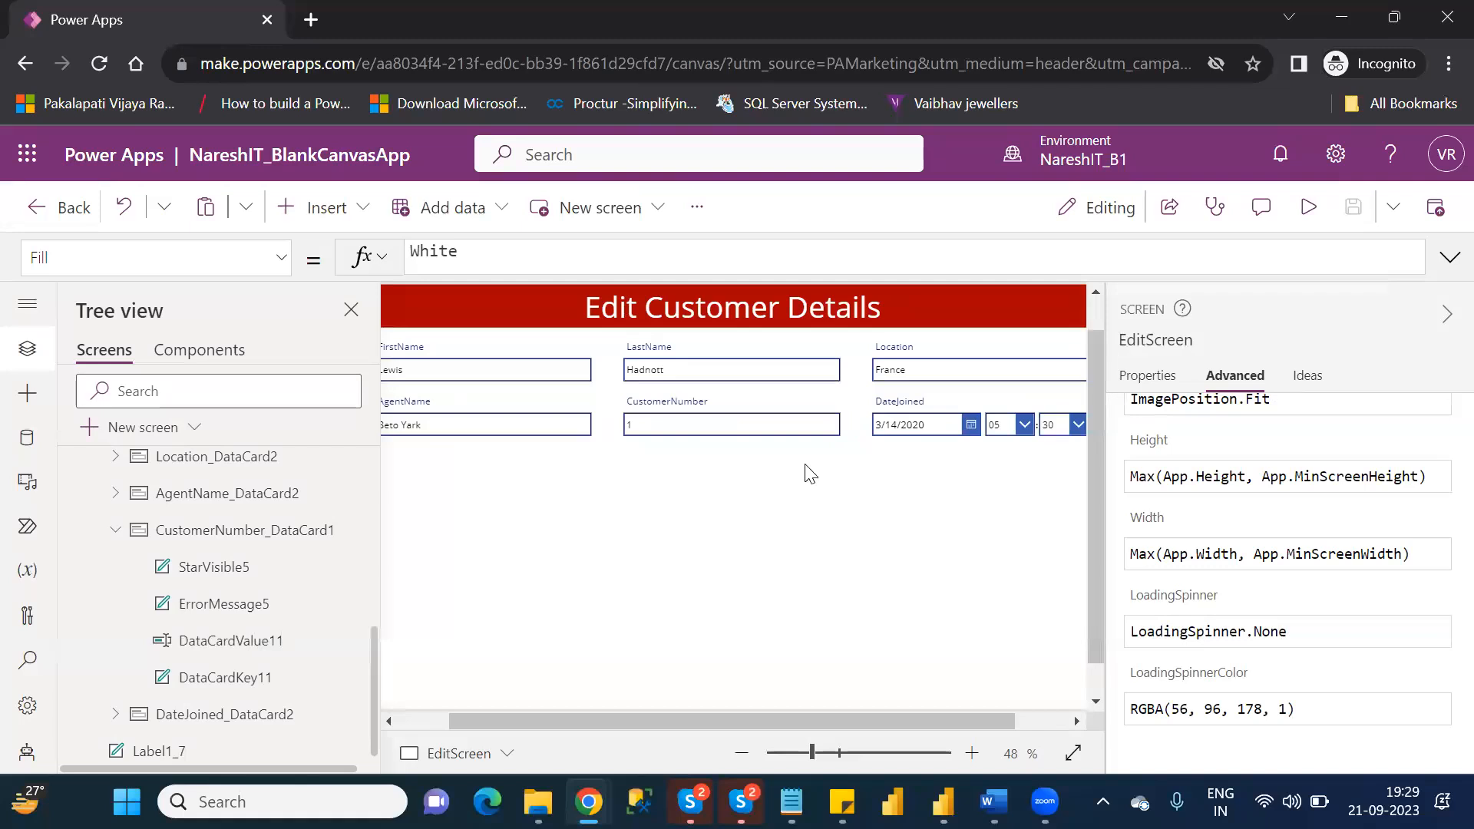
Set the DisplayMode of the CustomerNumber text input, DataCardValue11, back to DisplayMode.Disabled.
{"action": "left_click", "coordinate": [227, 647]}
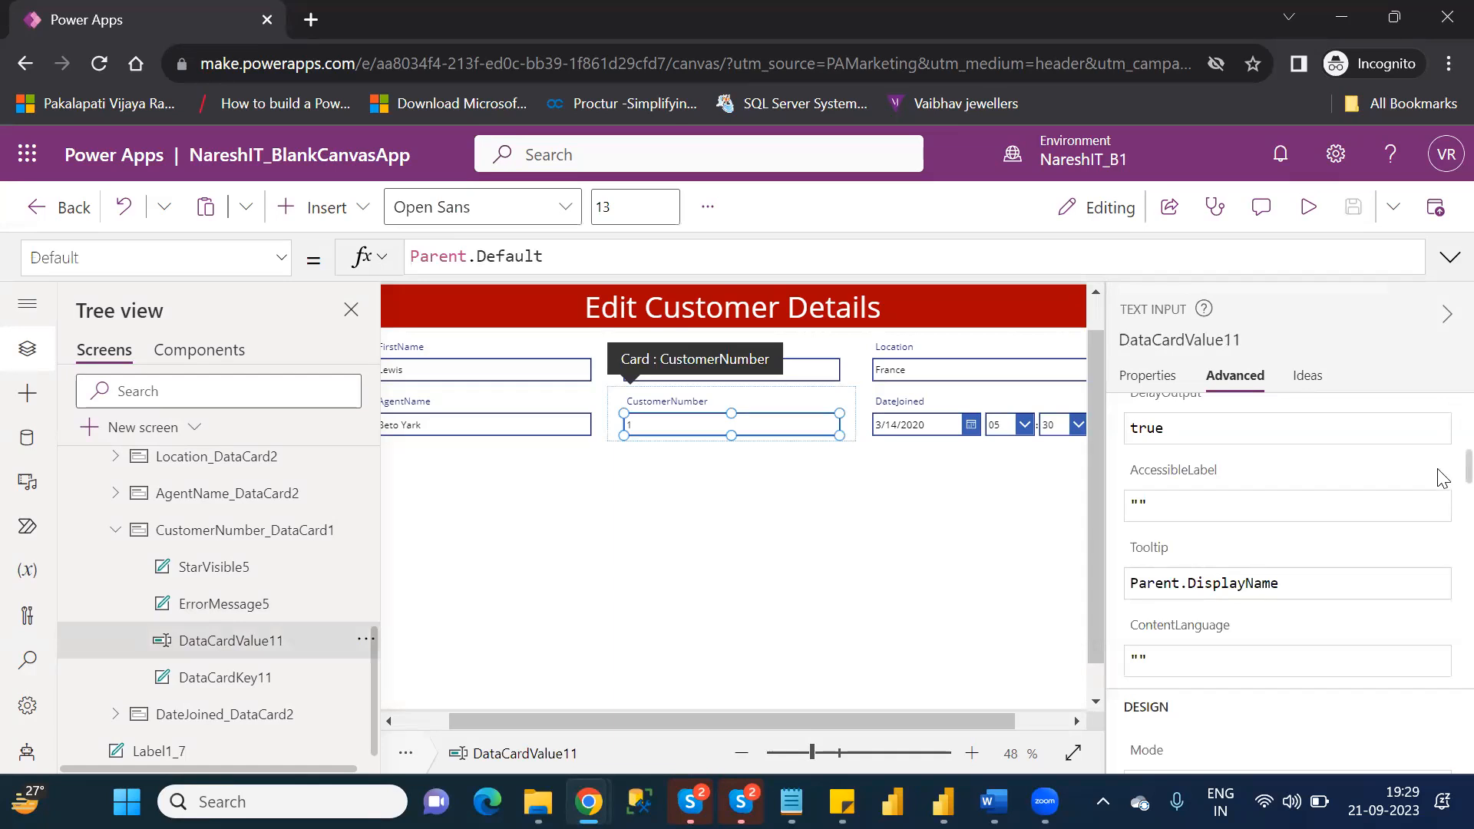
{"action": "scroll", "coordinate": [1440, 537], "scroll_direction": "down", "scroll_amount": 10}
{"action": "scroll", "coordinate": [1441, 752], "scroll_direction": "down", "scroll_amount": 5}
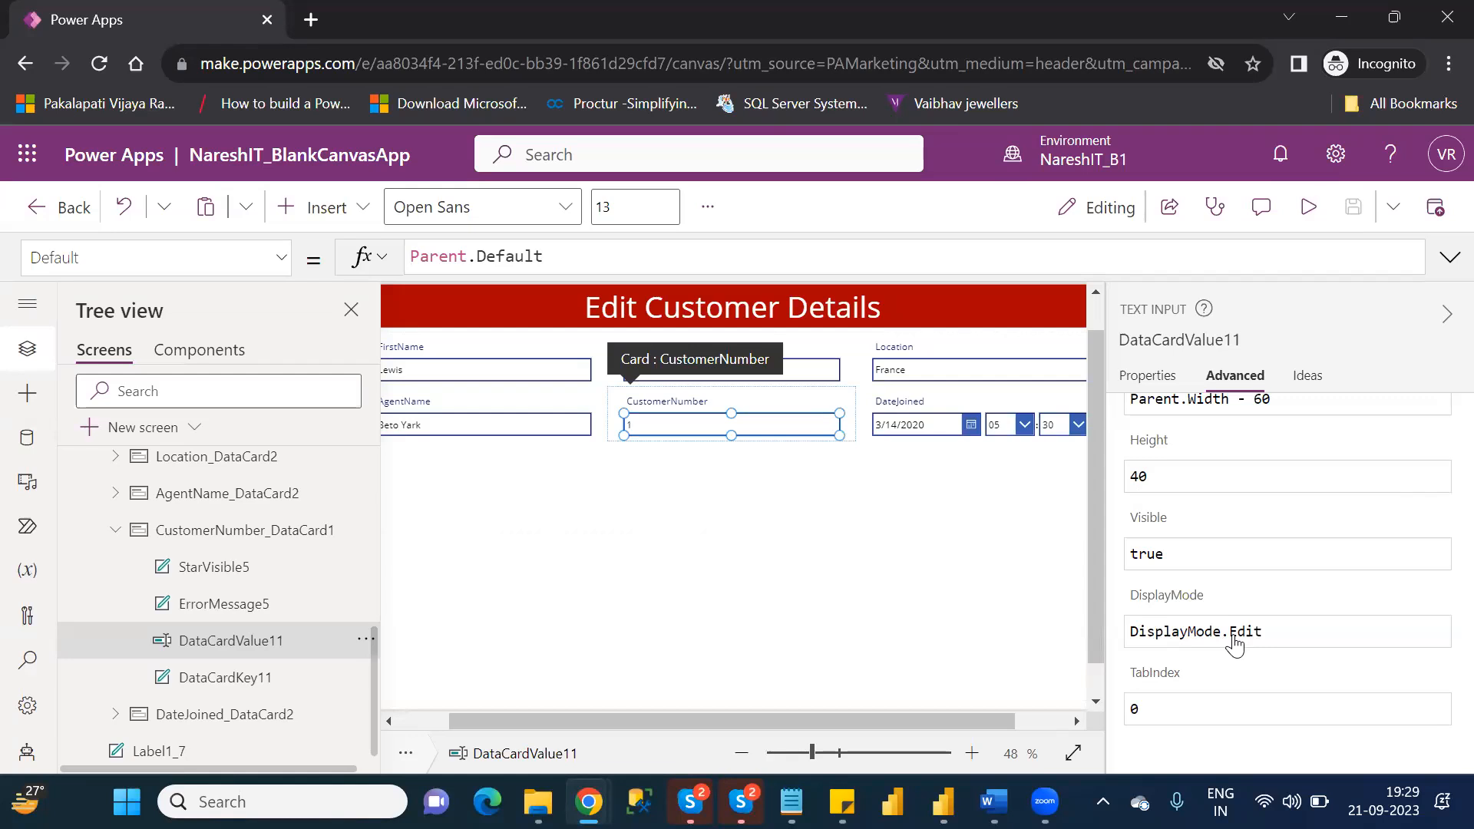
{"action": "left_click", "coordinate": [1287, 635]}
{"action": "key", "text": "BackSpace"}
{"action": "key", "text": "BackSpace"}
{"action": "key", "text": "BackSpace"}
{"action": "key", "text": "BackSpace"}
{"action": "type", "text": "dis"}
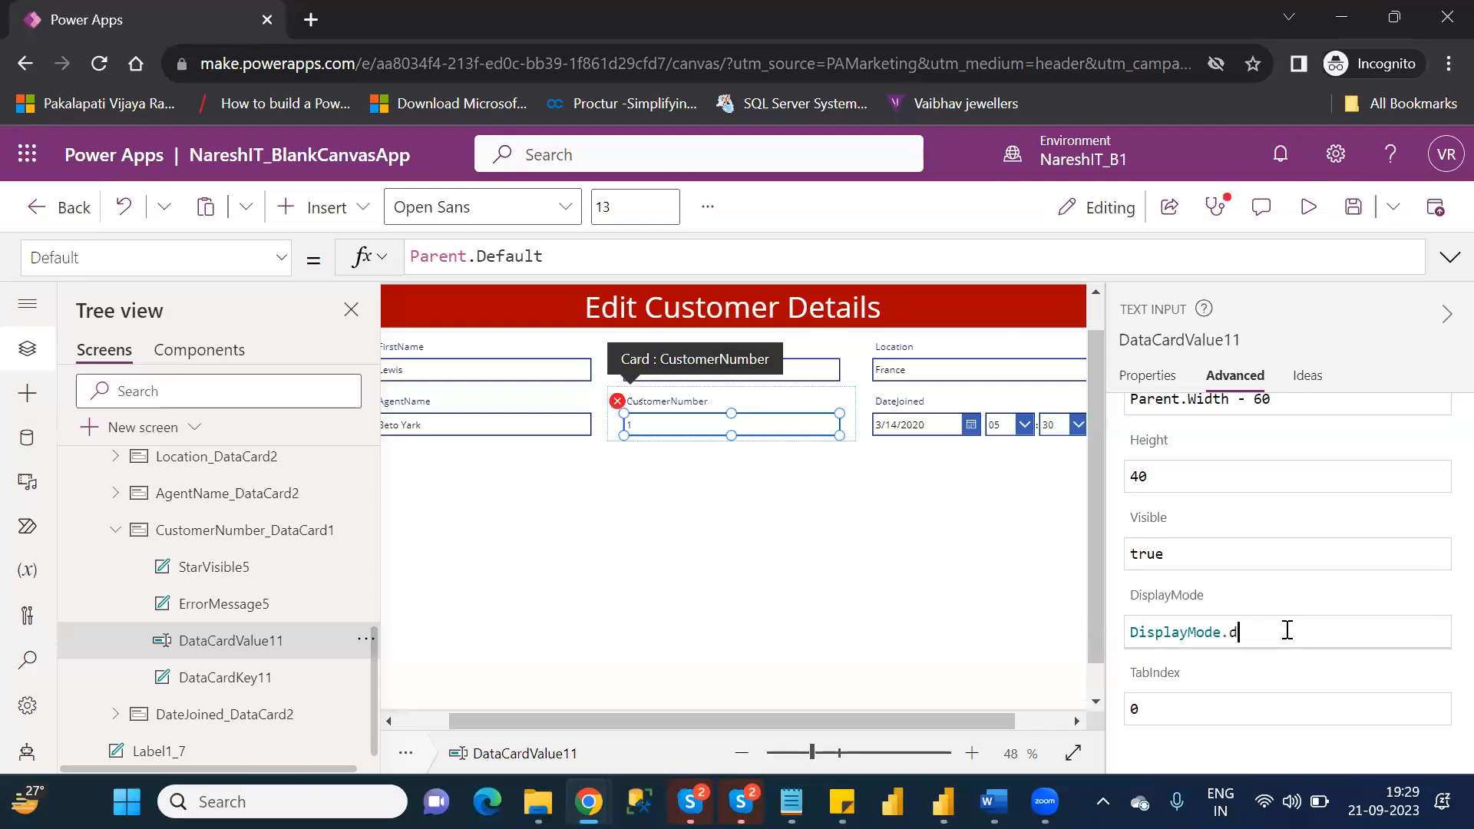
{"action": "key", "text": "Down"}
{"action": "key", "text": "Return"}
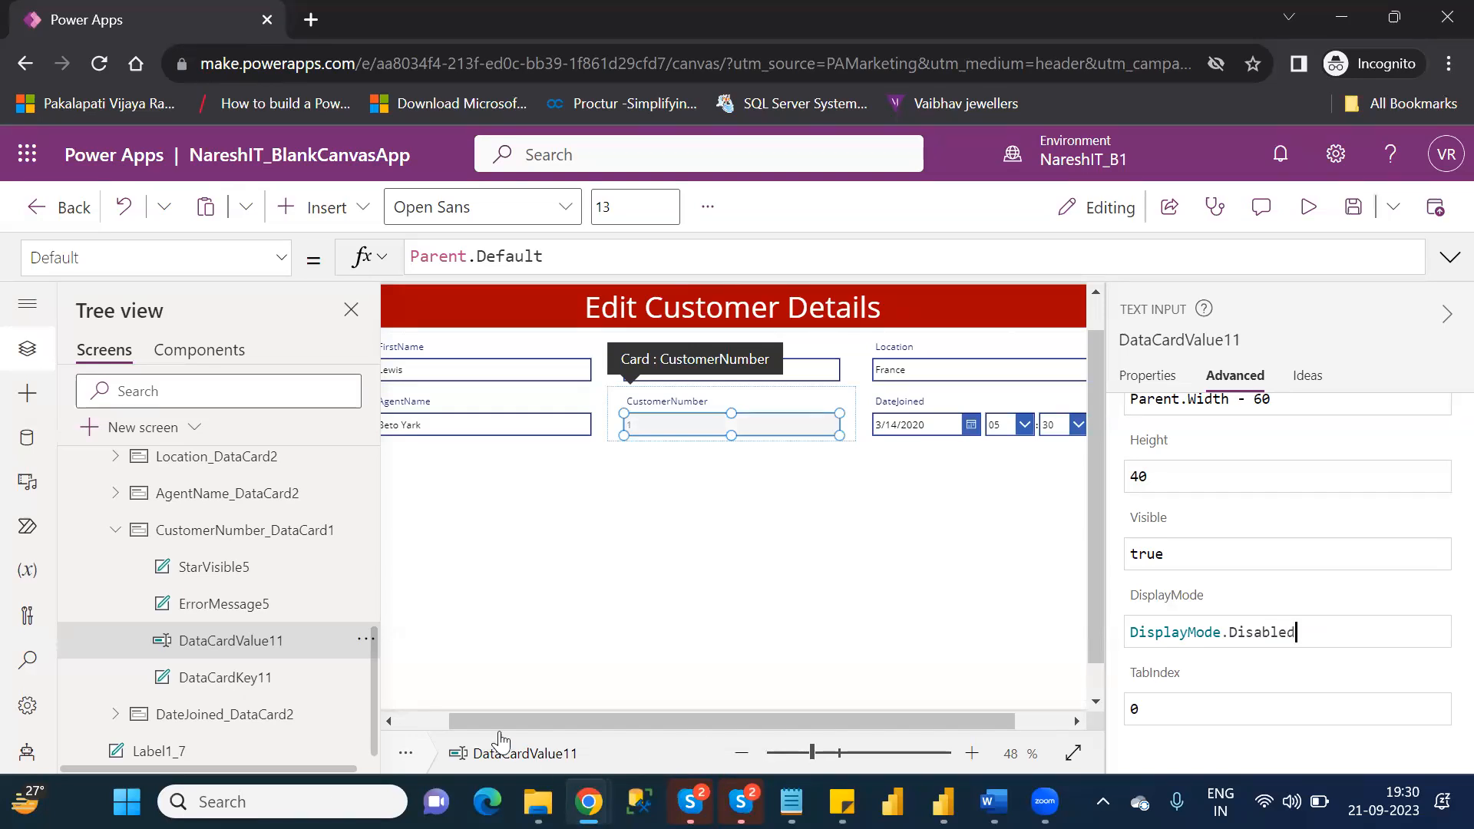
{"action": "left_click", "coordinate": [408, 725]}
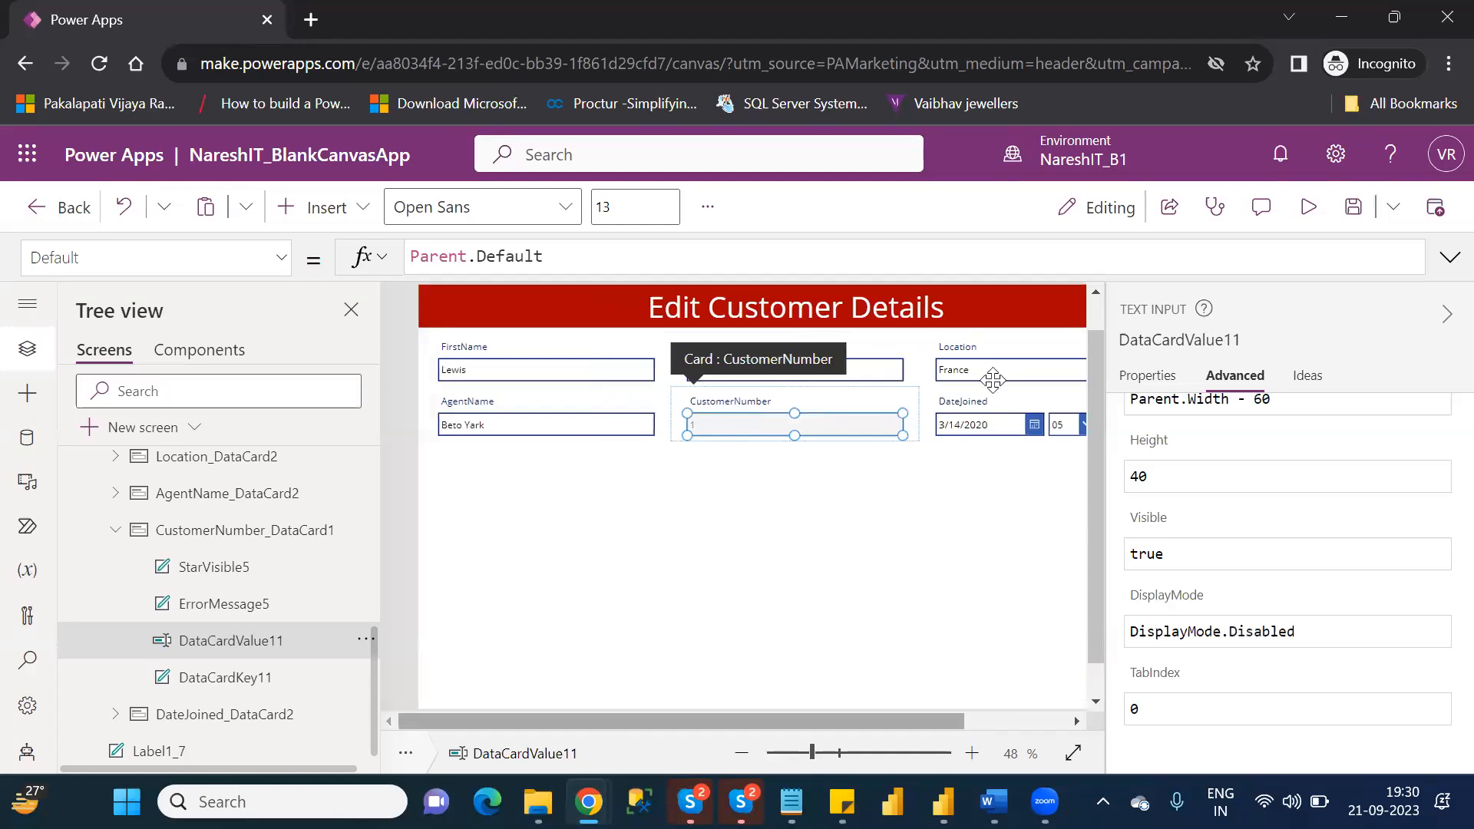
Preview EditScreen and append 123 to the customer's last name in the LastName field.
{"action": "left_click", "coordinate": [1298, 217]}
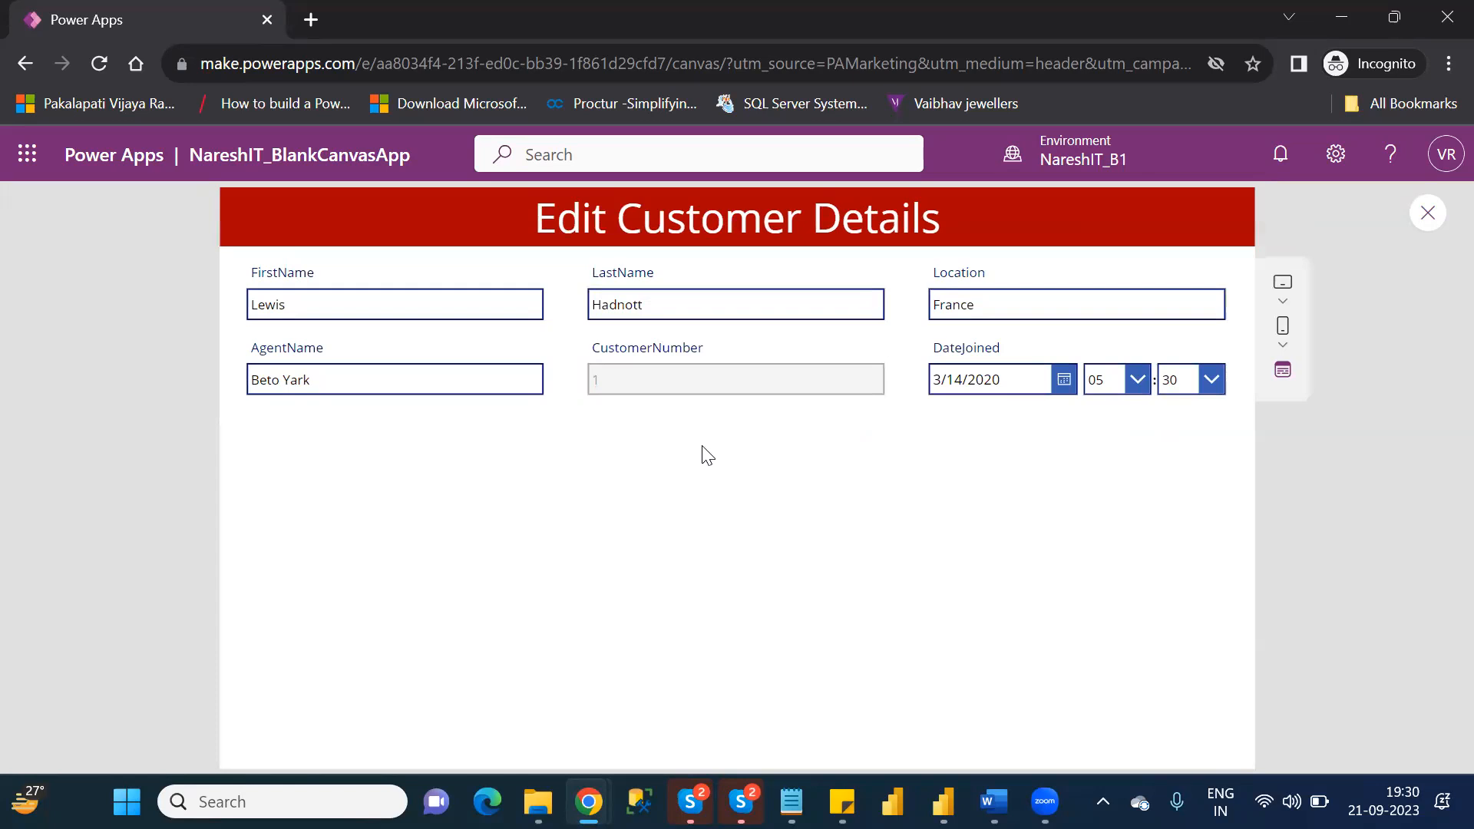
{"action": "left_click", "coordinate": [678, 303]}
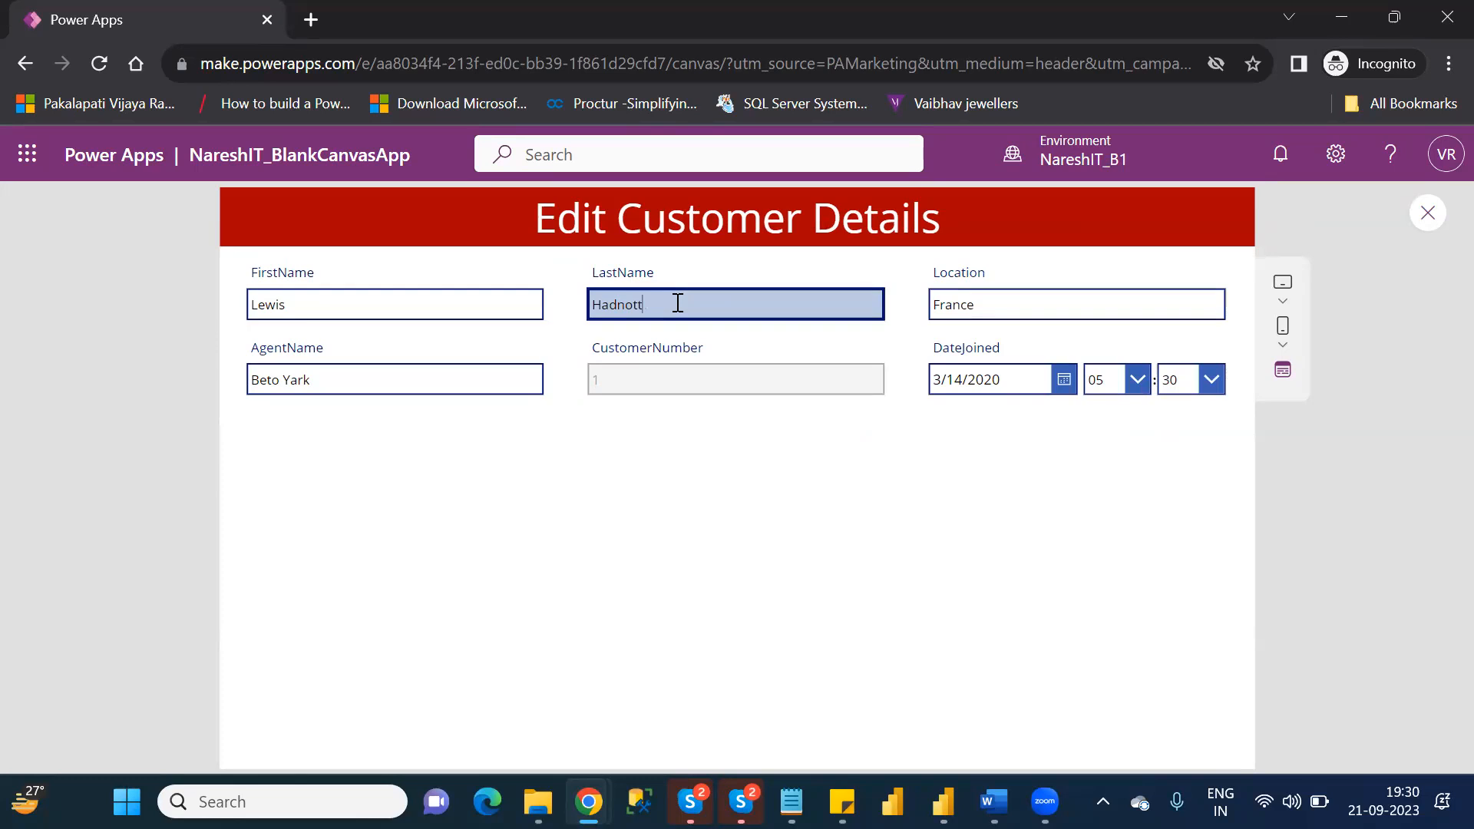
{"action": "key", "text": "BackSpace"}
{"action": "type", "text": "t123"}
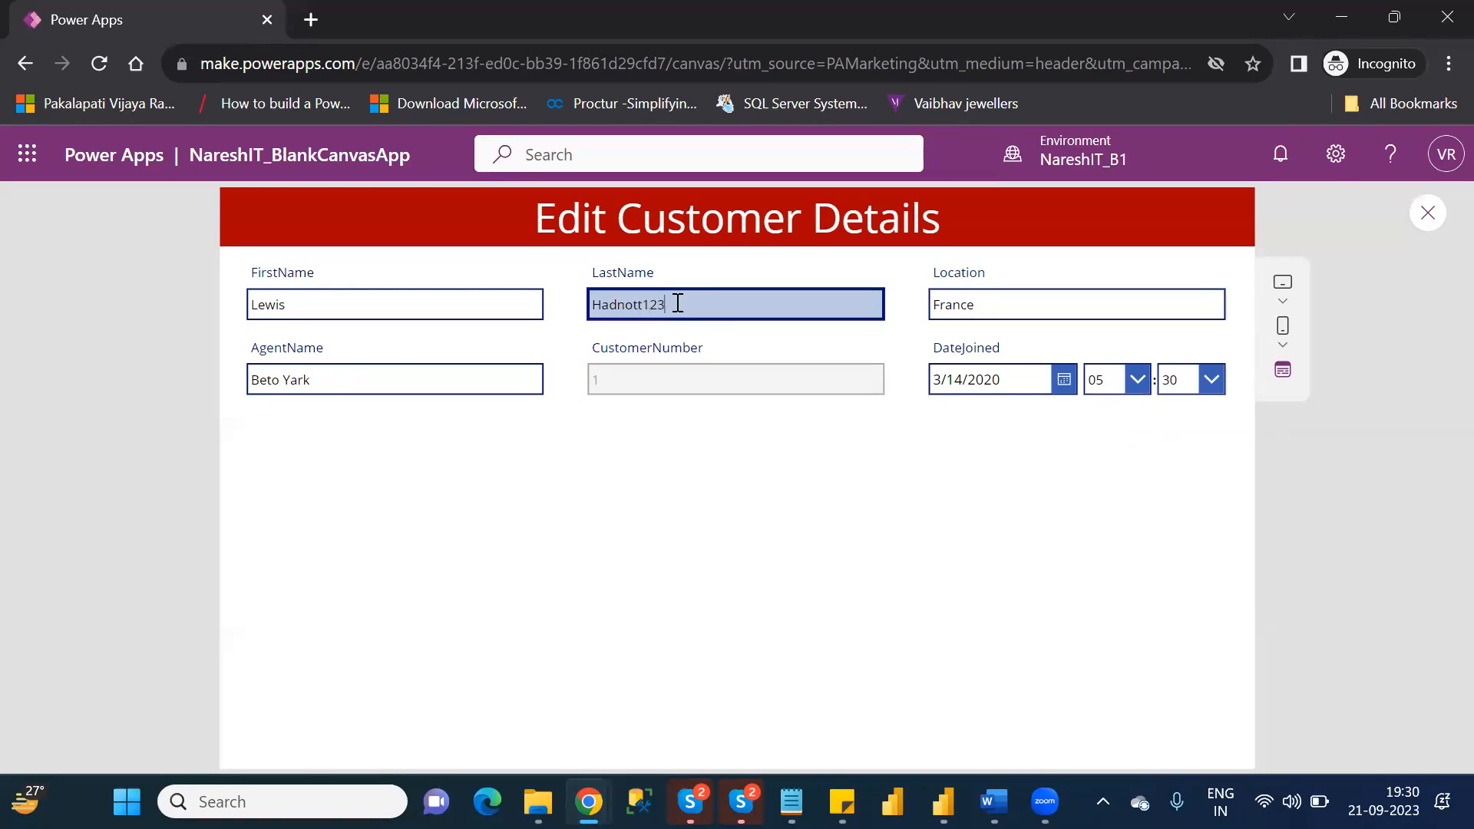
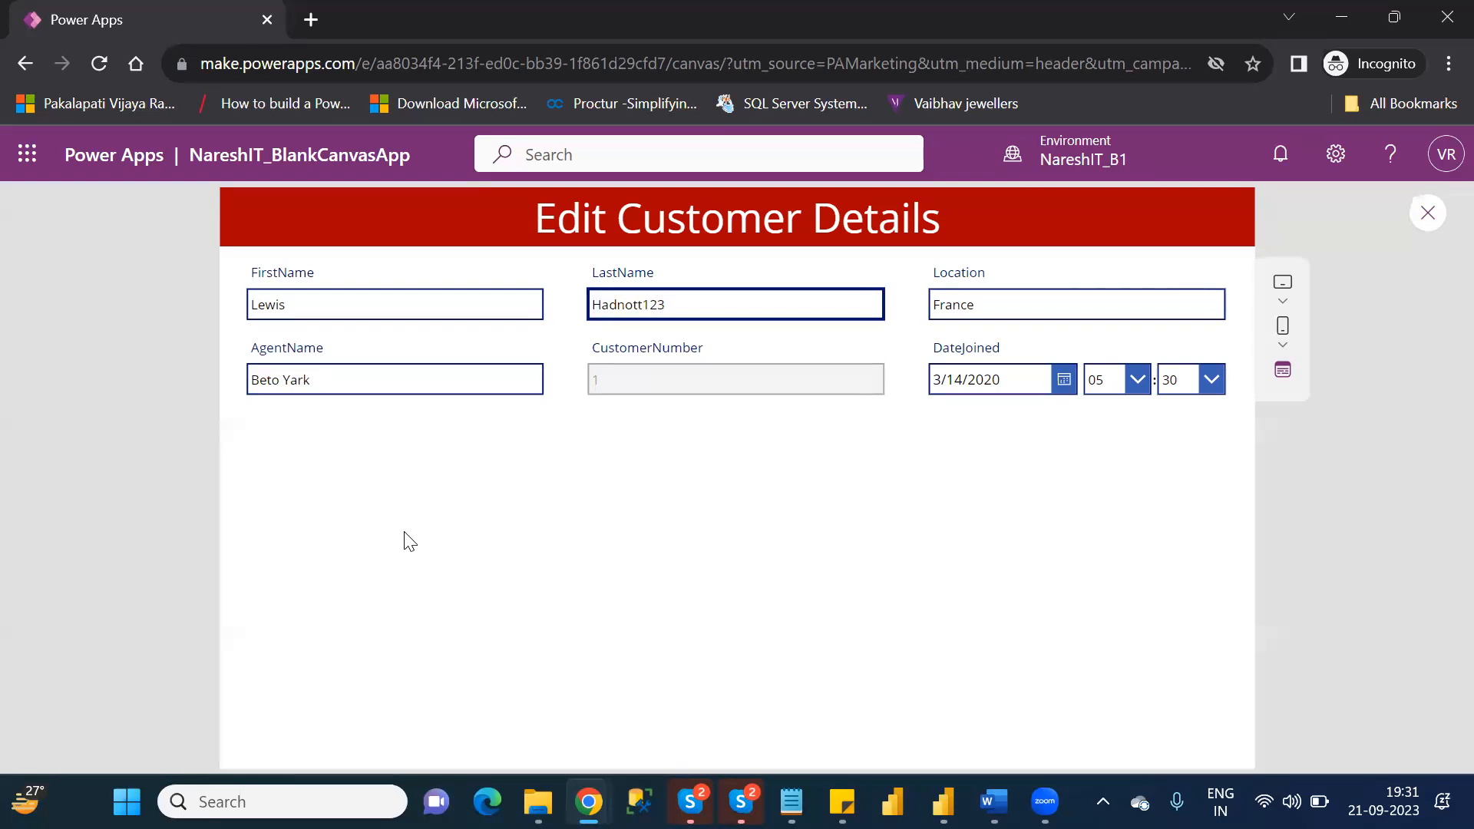
Close the EditScreen preview and return to the editor.
{"action": "left_click", "coordinate": [1427, 215]}
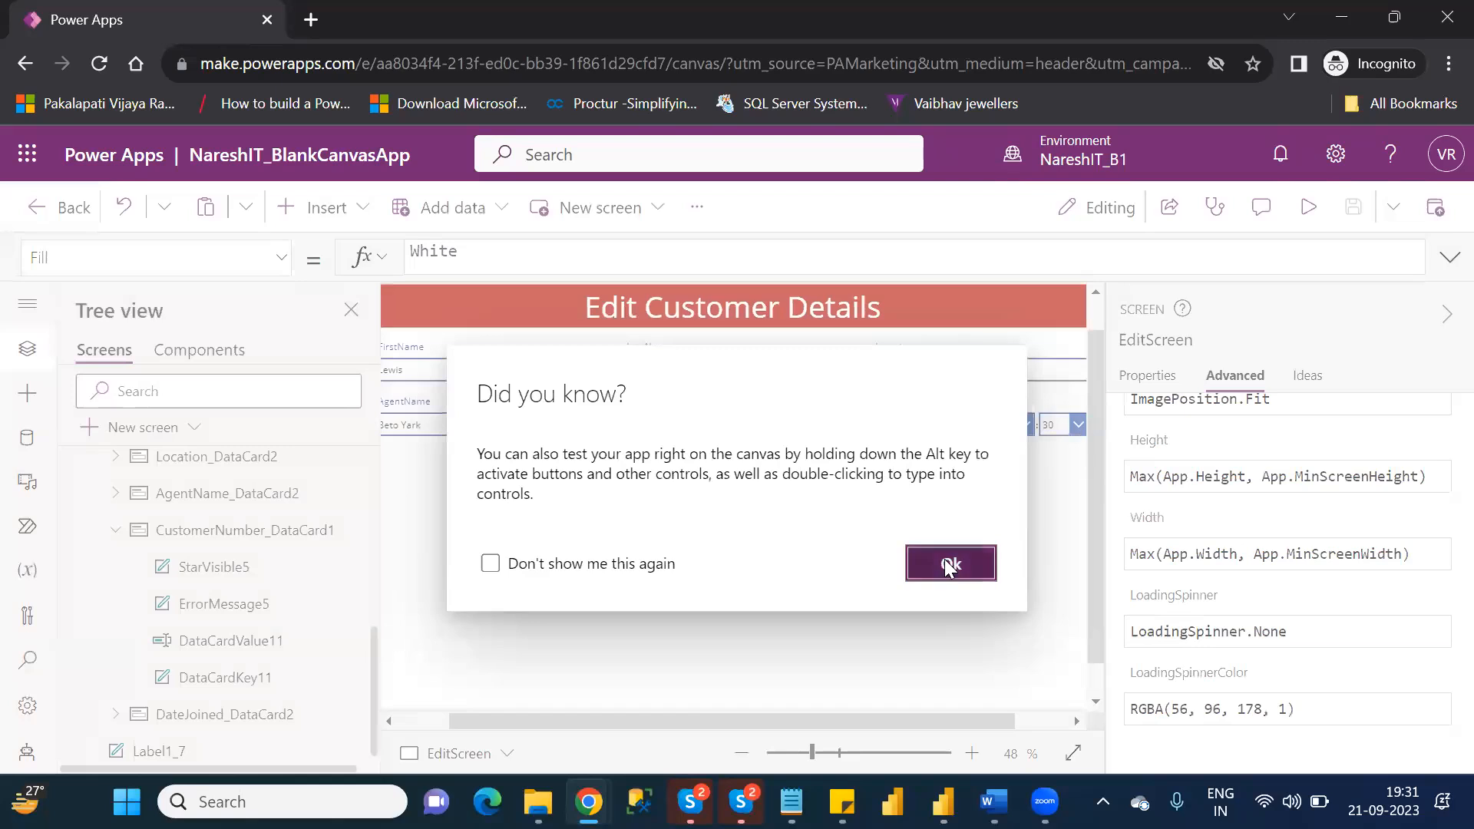
{"action": "left_click", "coordinate": [949, 564]}
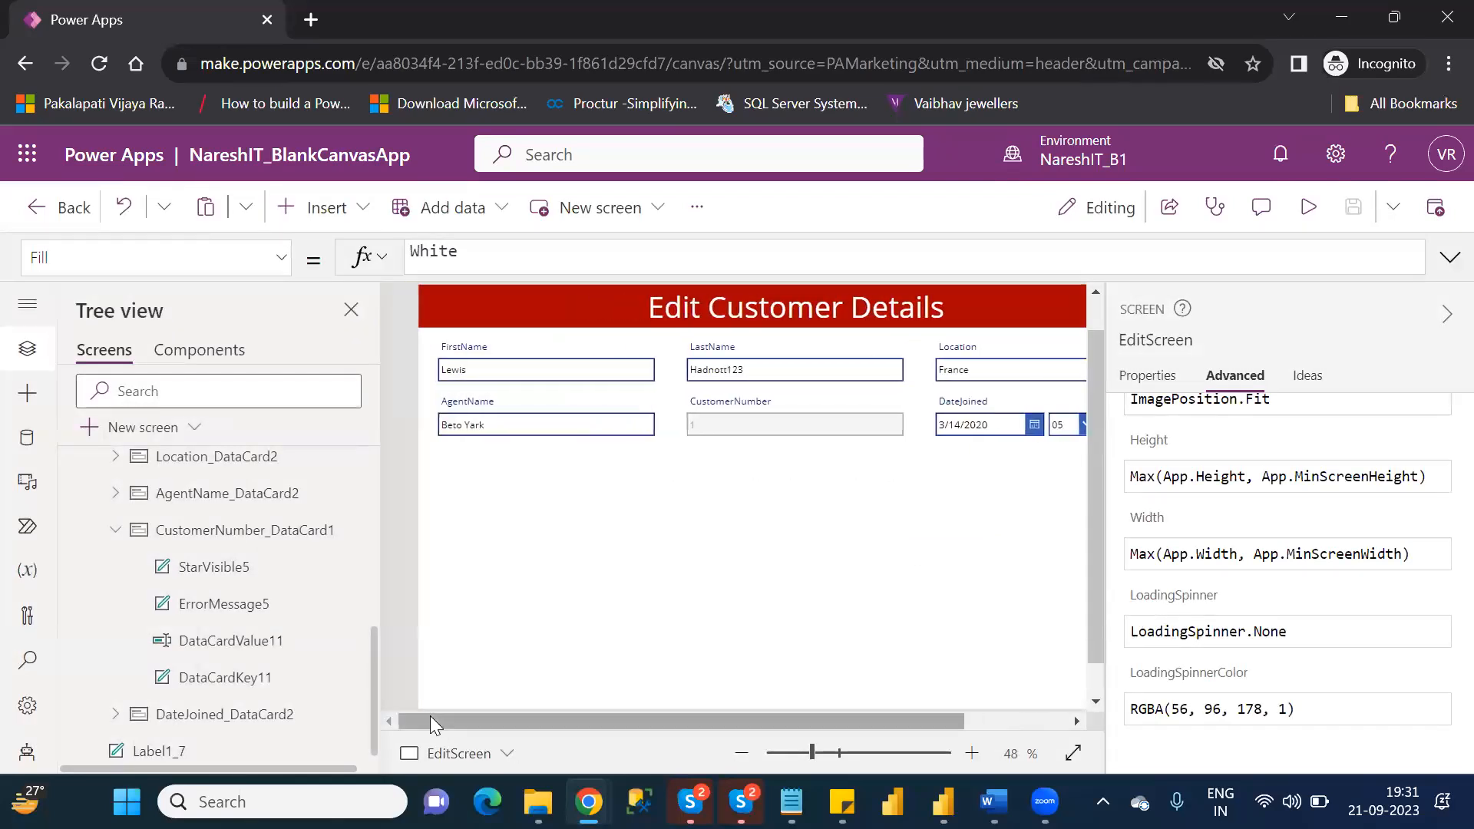
{"action": "left_click", "coordinate": [347, 224]}
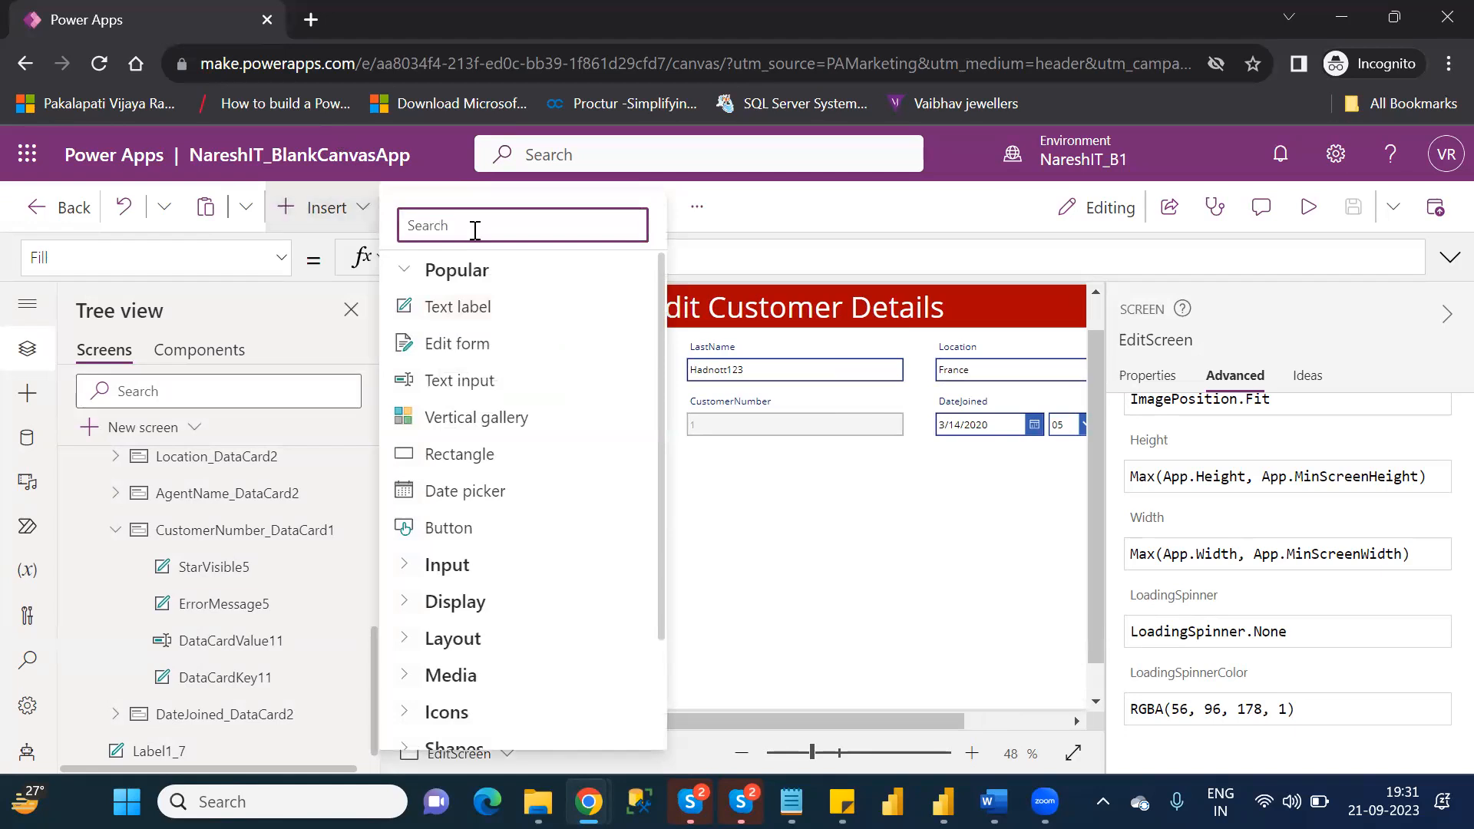
{"action": "type", "text": "b"}
{"action": "key", "text": "BackSpace"}
{"action": "type", "text": "sub"}
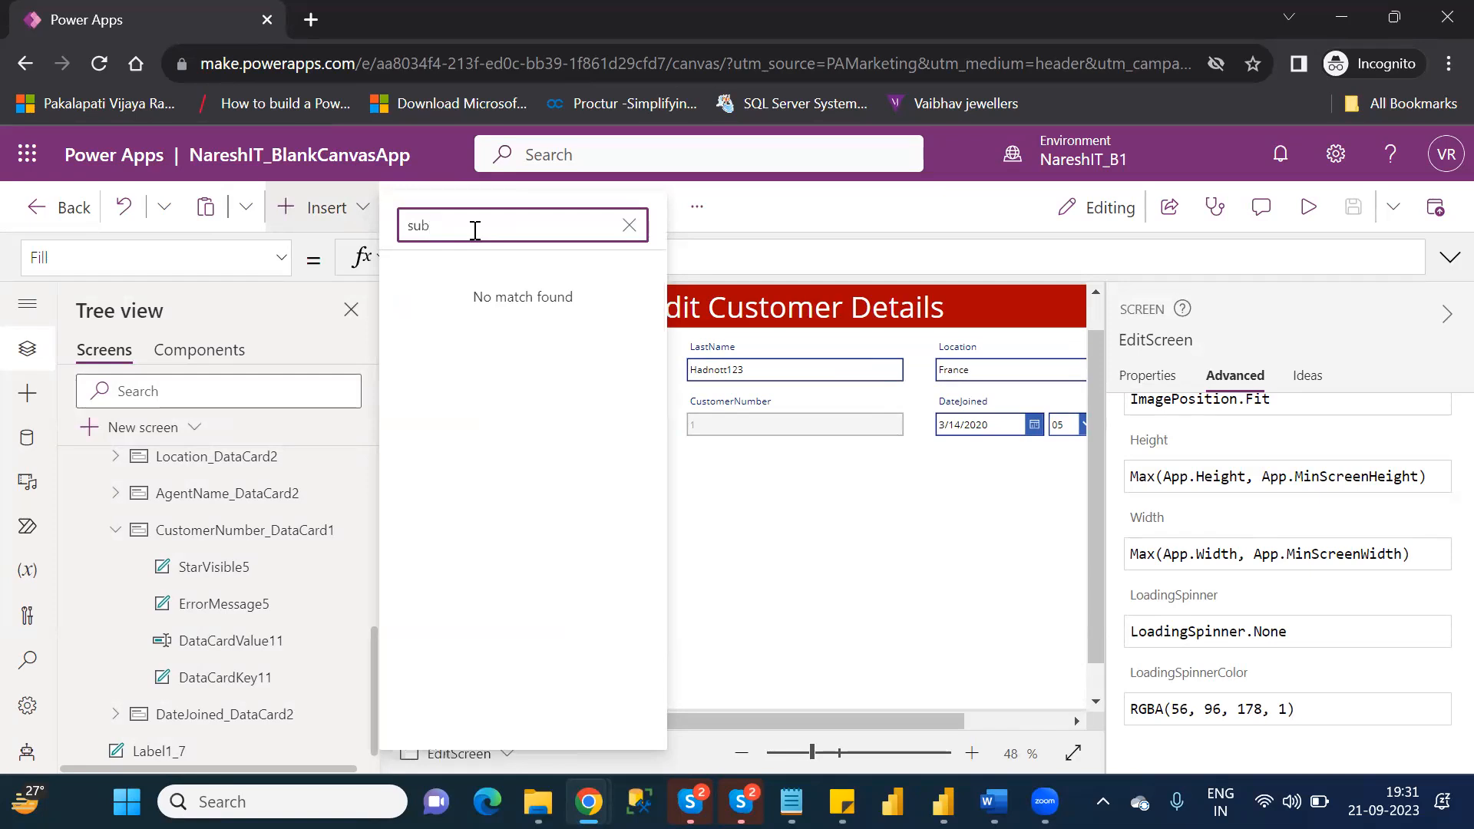
{"action": "key", "text": "BackSpace"}
{"action": "key", "text": "BackSpace"}
{"action": "type", "text": "u"}
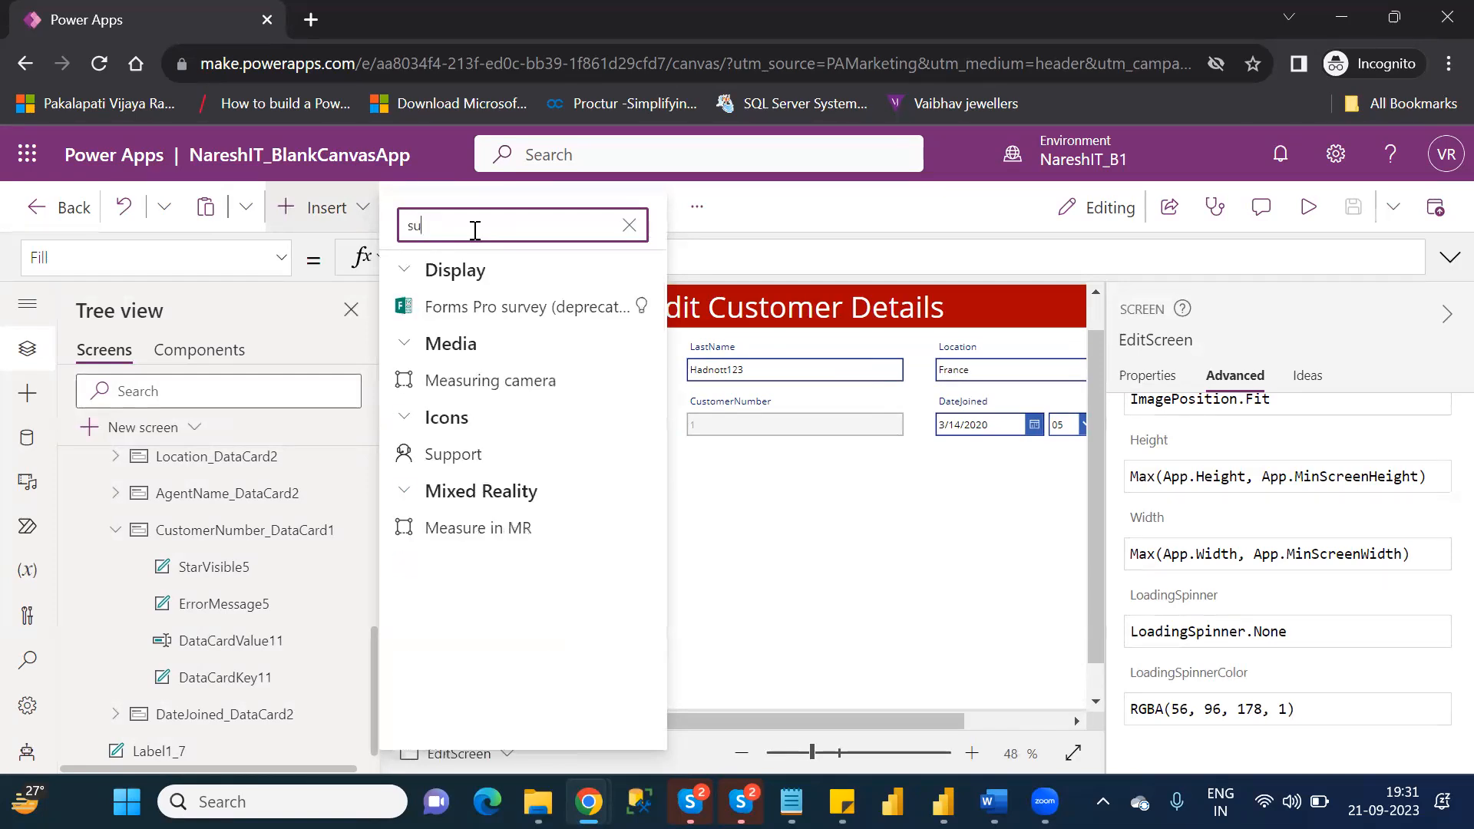
{"action": "key", "text": "BackSpace"}
{"action": "key", "text": "BackSpace"}
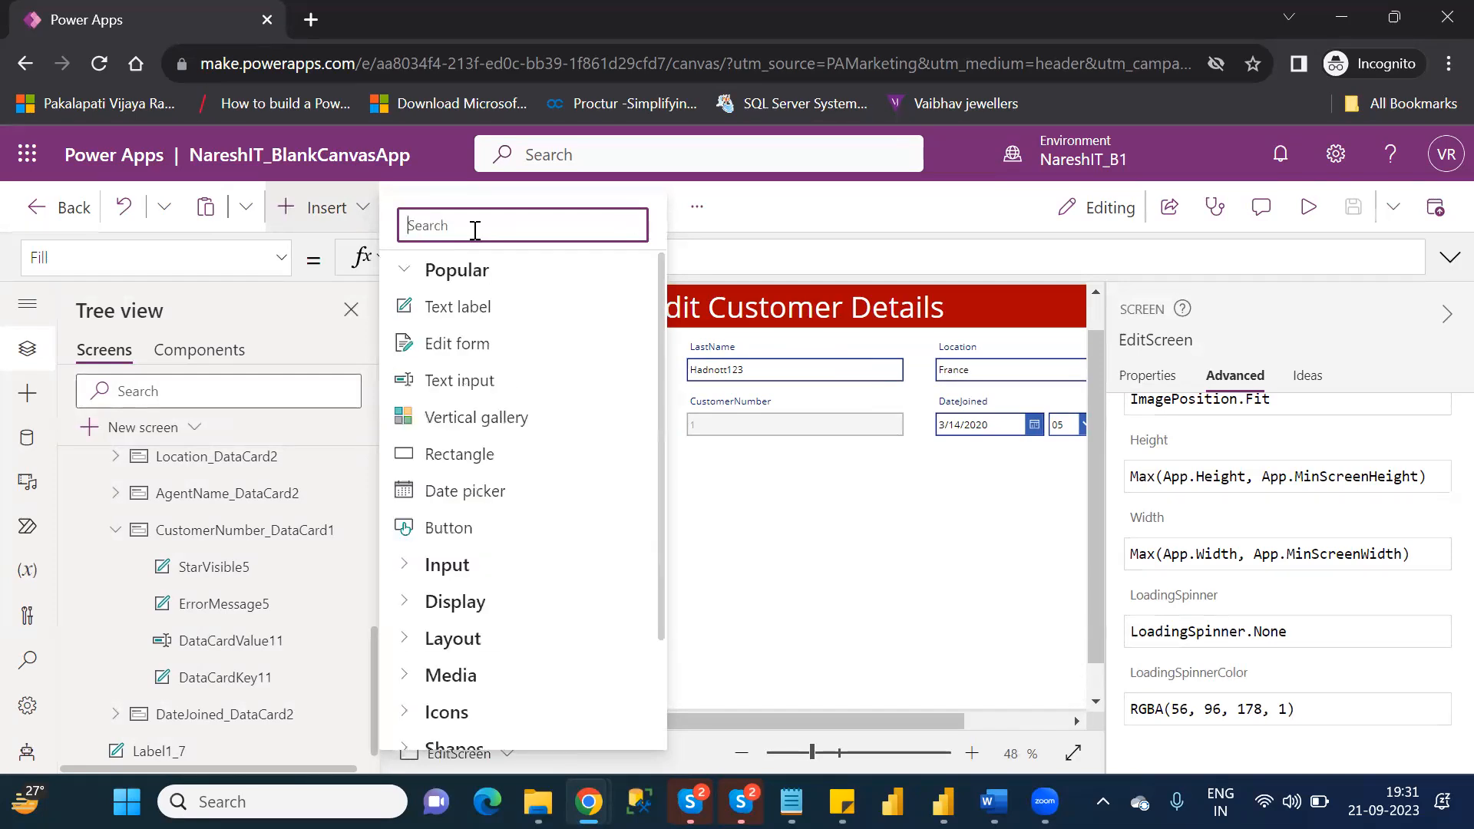
{"action": "type", "text": "val"}
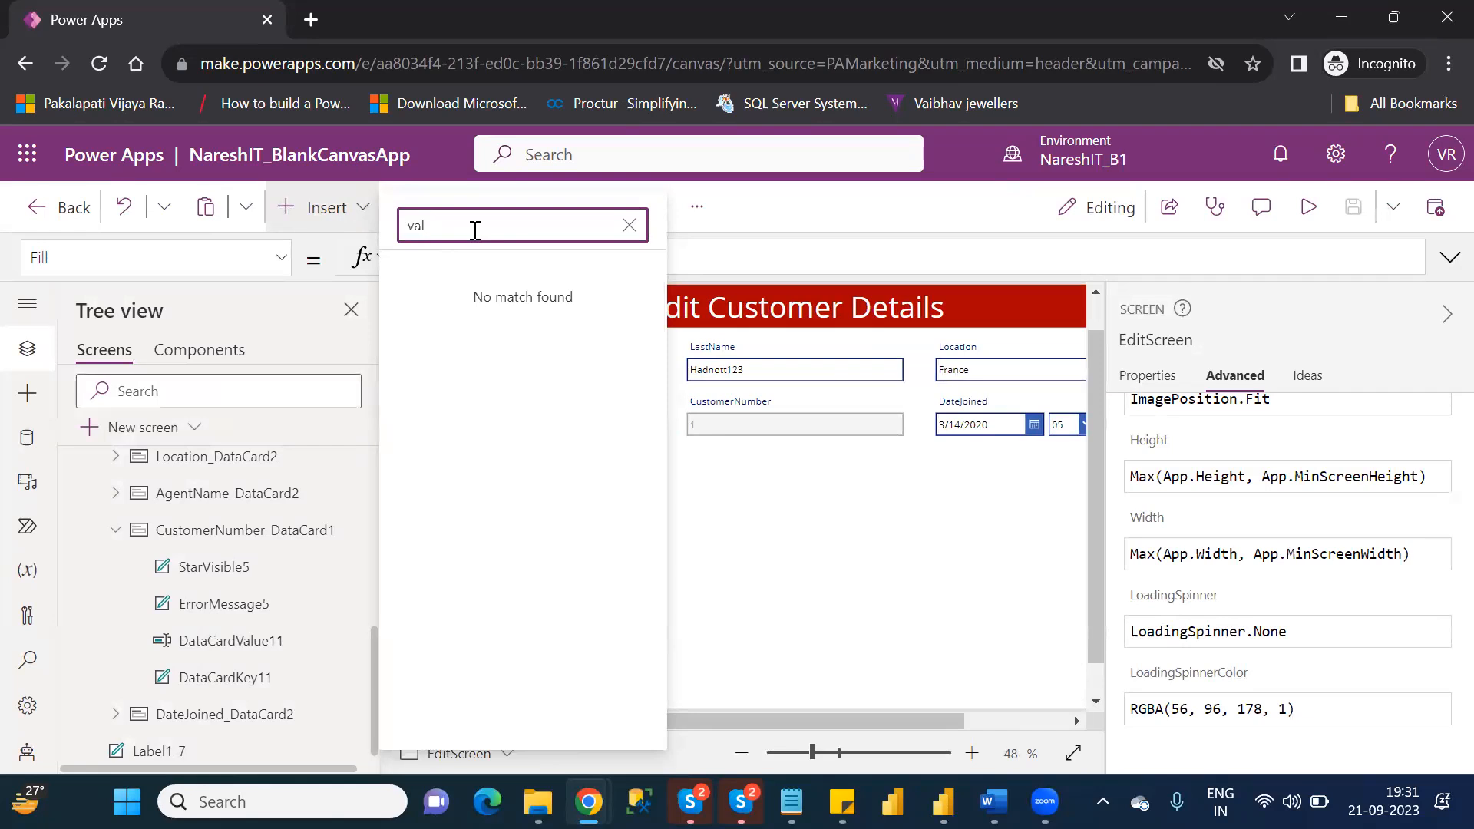
{"action": "key", "text": "BackSpace"}
{"action": "key", "text": "BackSpace"}
{"action": "type", "text": "chec"}
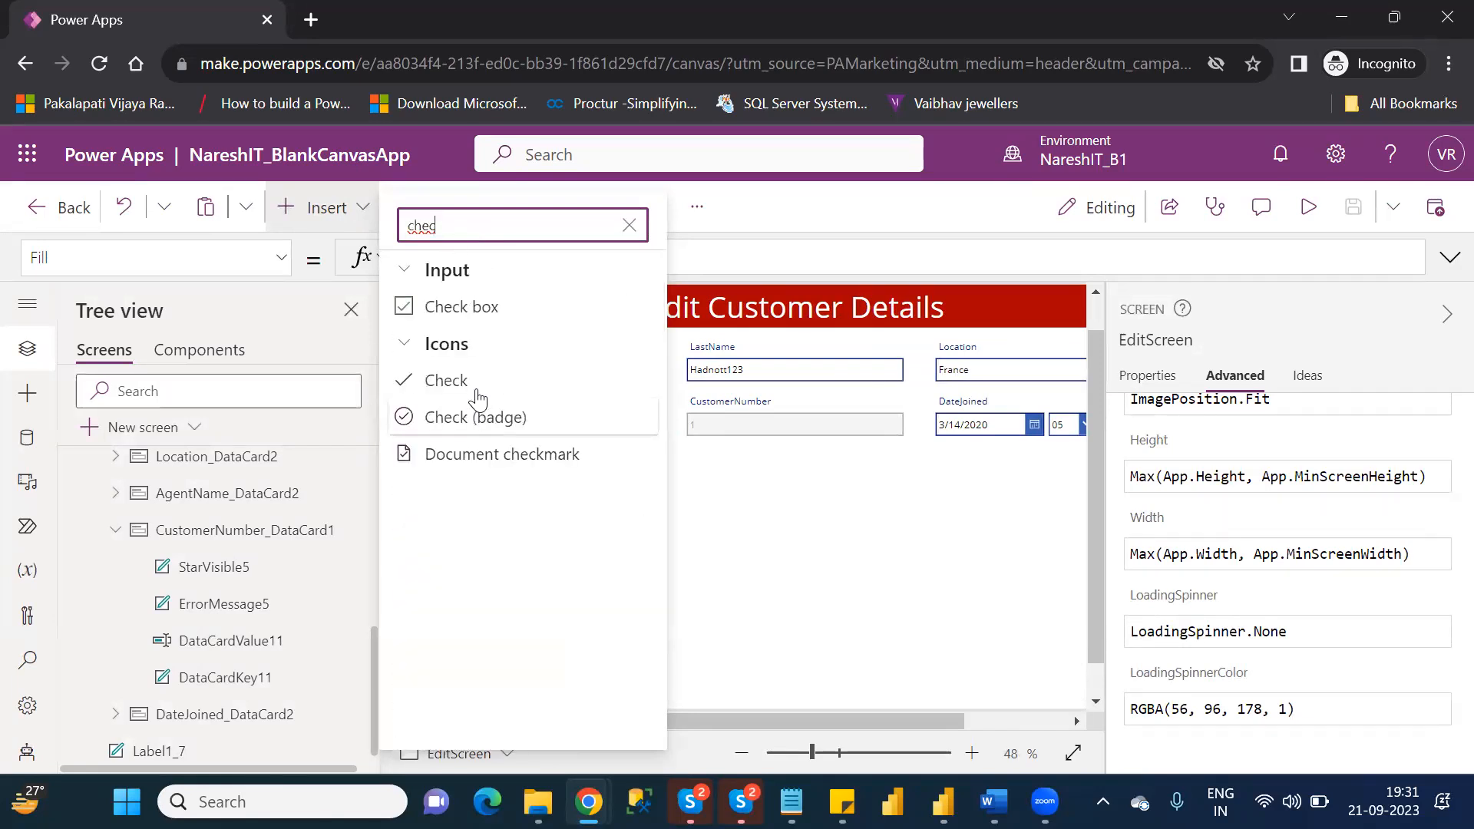
{"action": "left_click", "coordinate": [471, 387]}
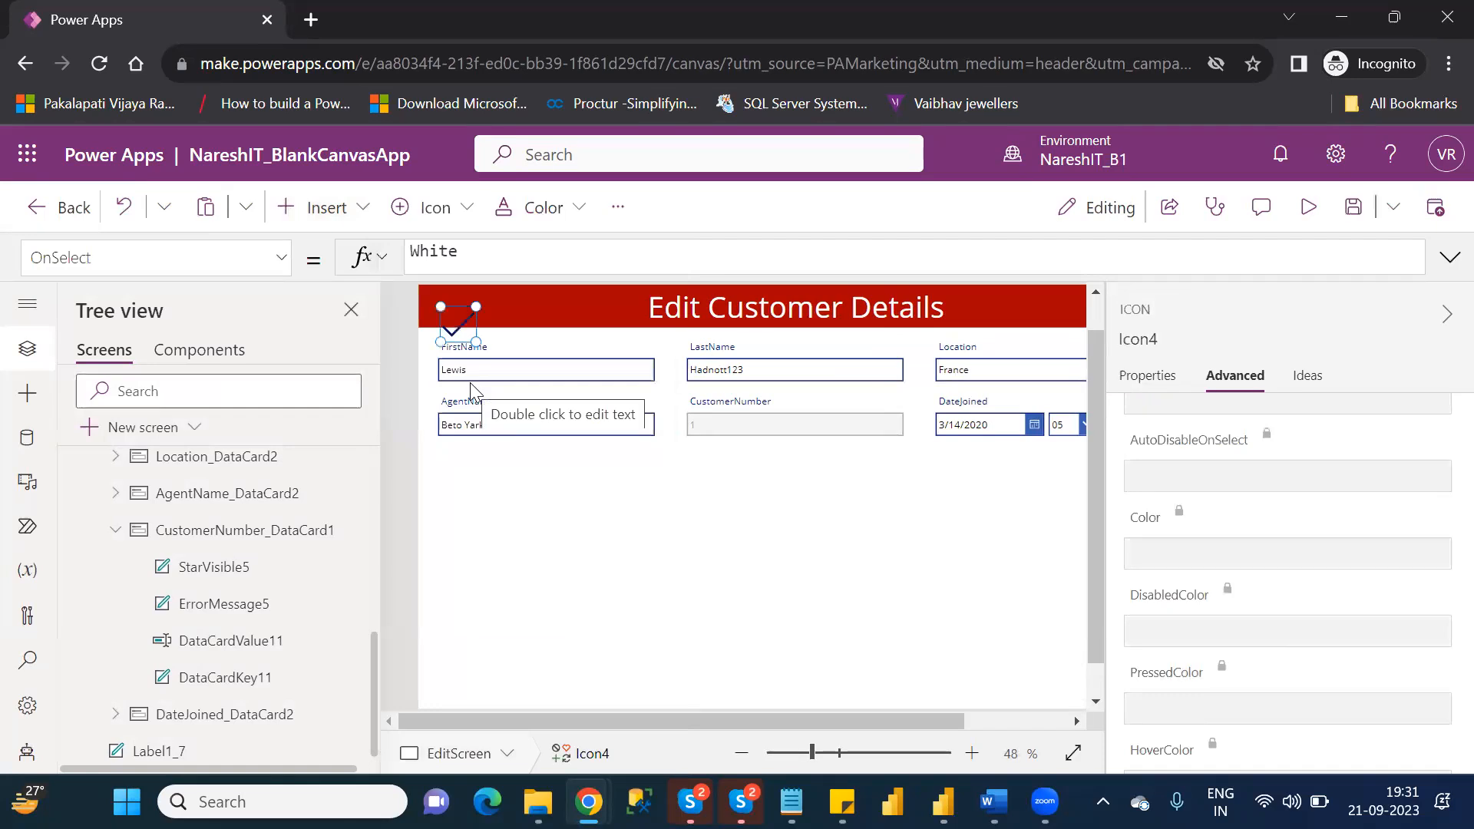
{"action": "left_click_drag", "start_coordinate": [473, 539], "coordinate": [459, 574]}
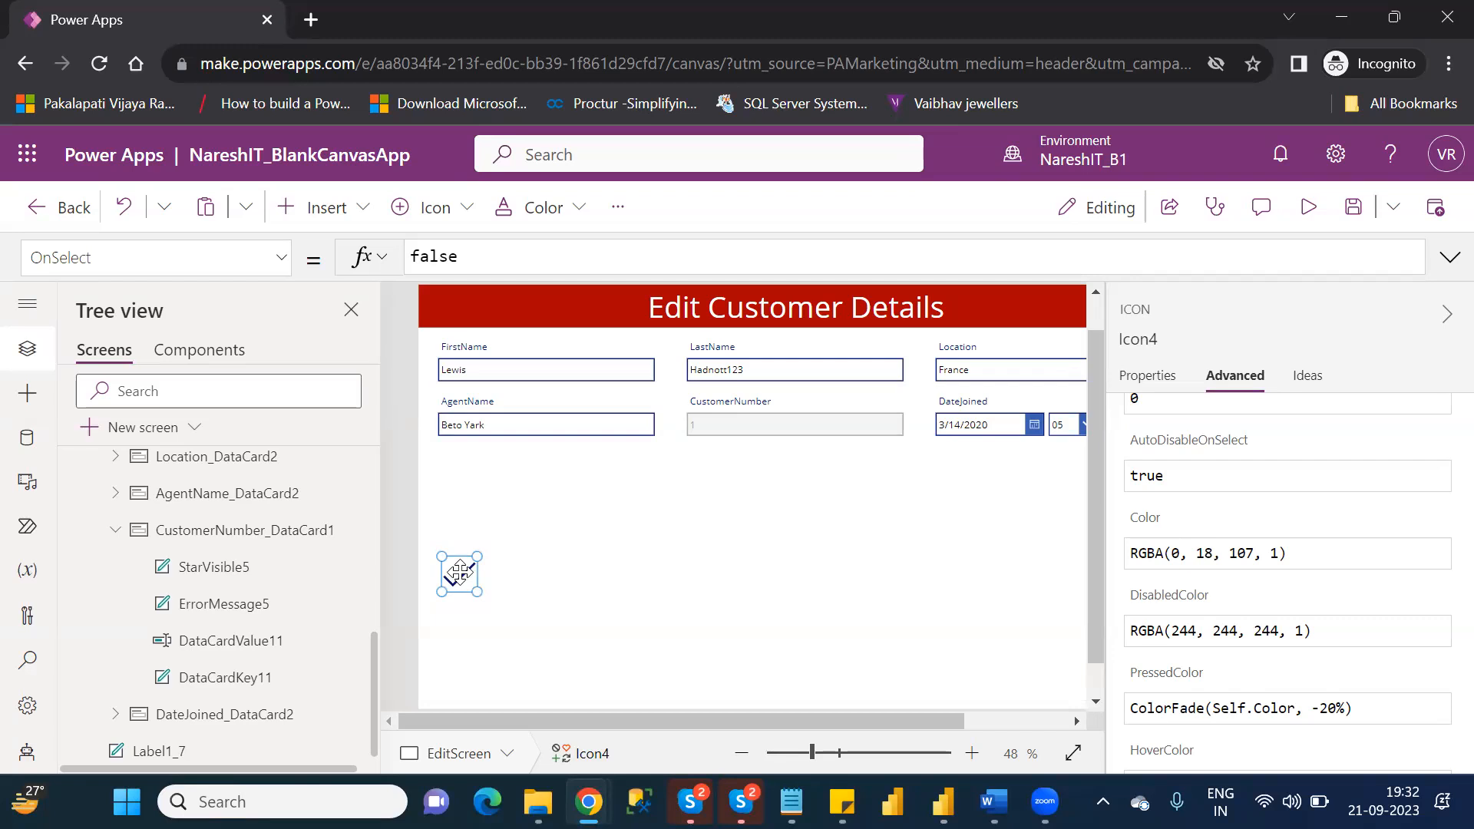
{"action": "key", "text": "Delete"}
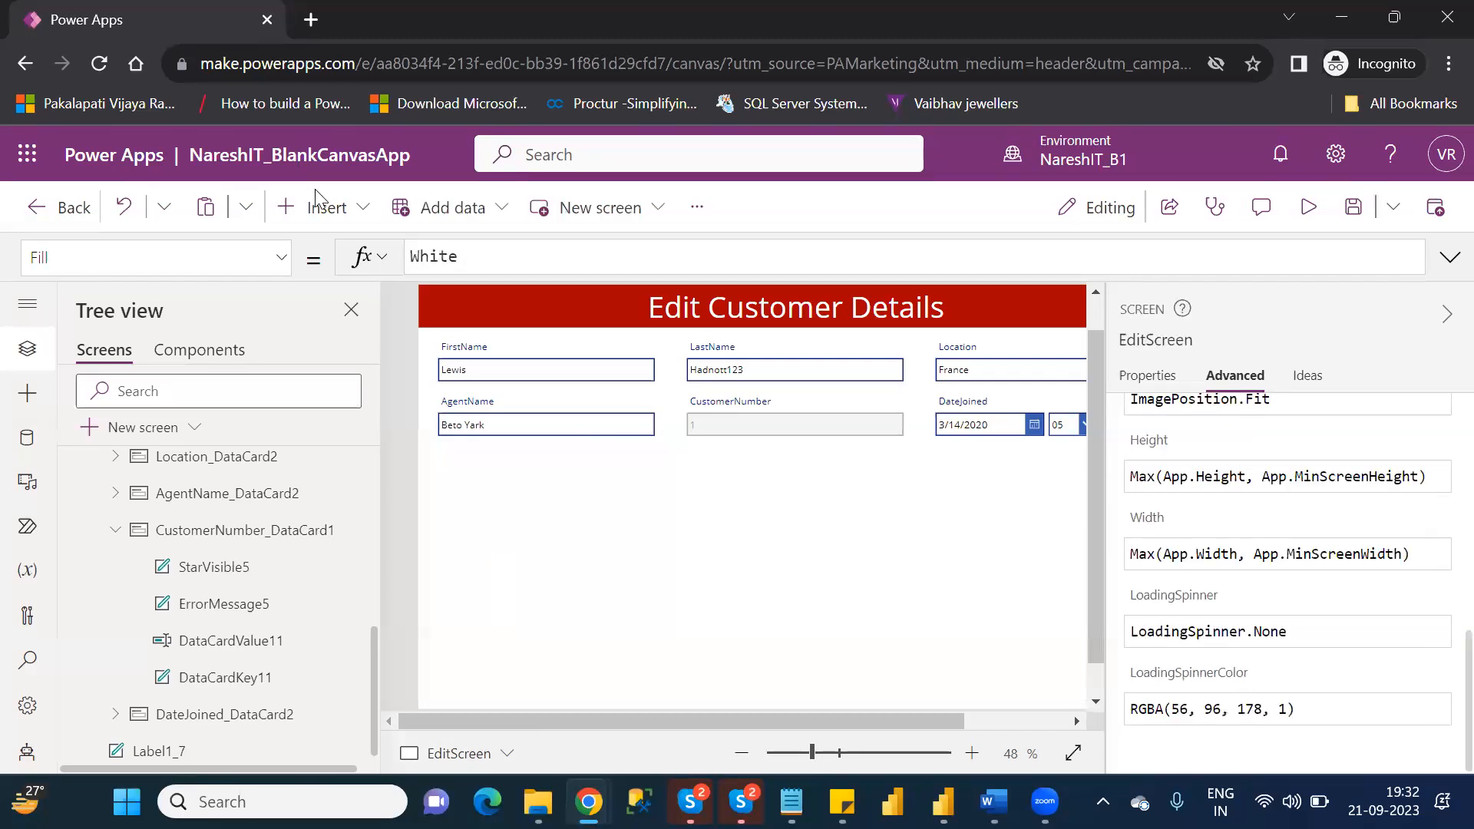
Insert a button on EditScreen and place it below the form fields at about X 42, Y 449.
{"action": "left_click", "coordinate": [335, 222]}
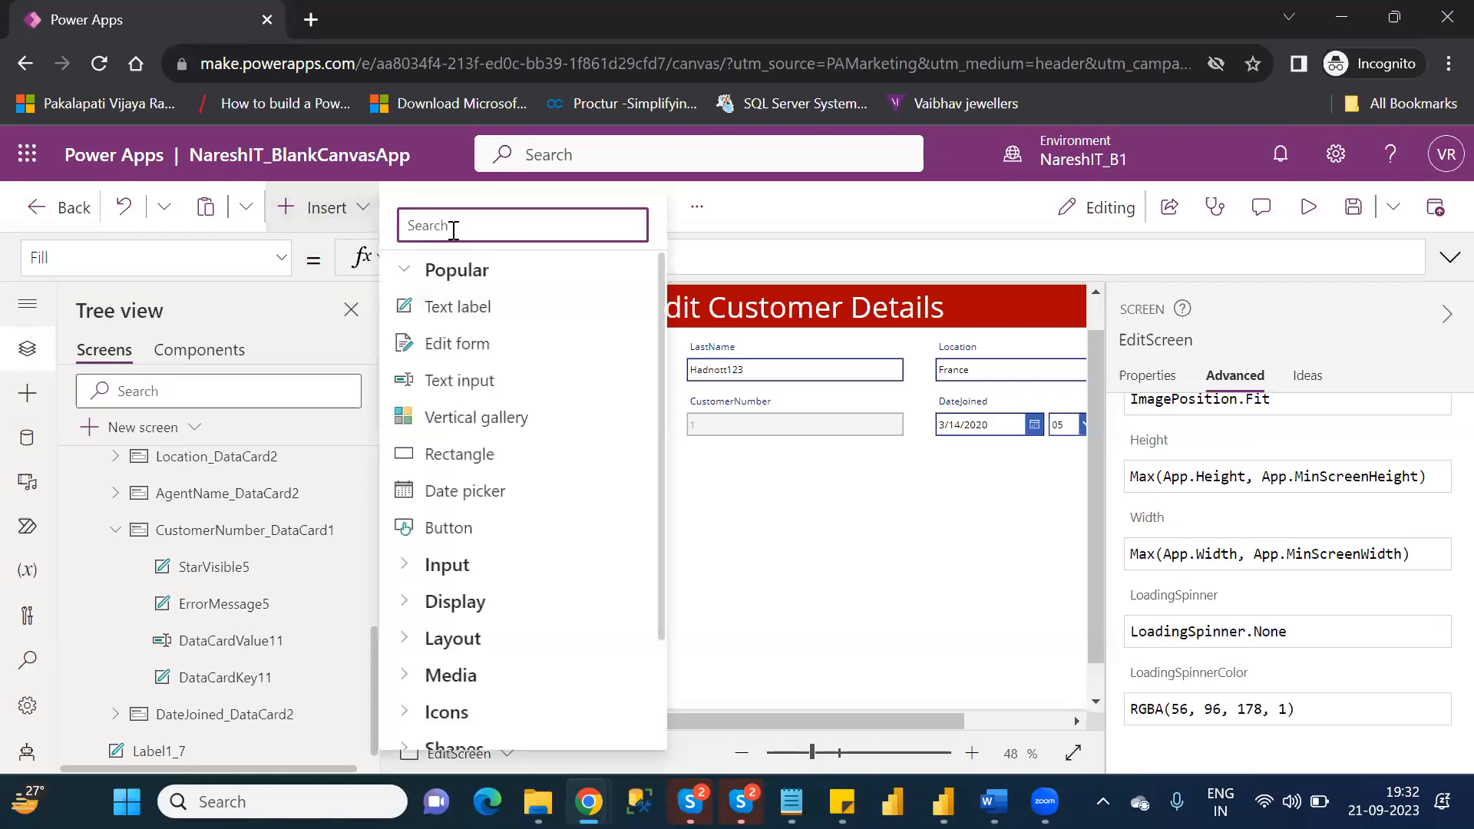
{"action": "type", "text": "but"}
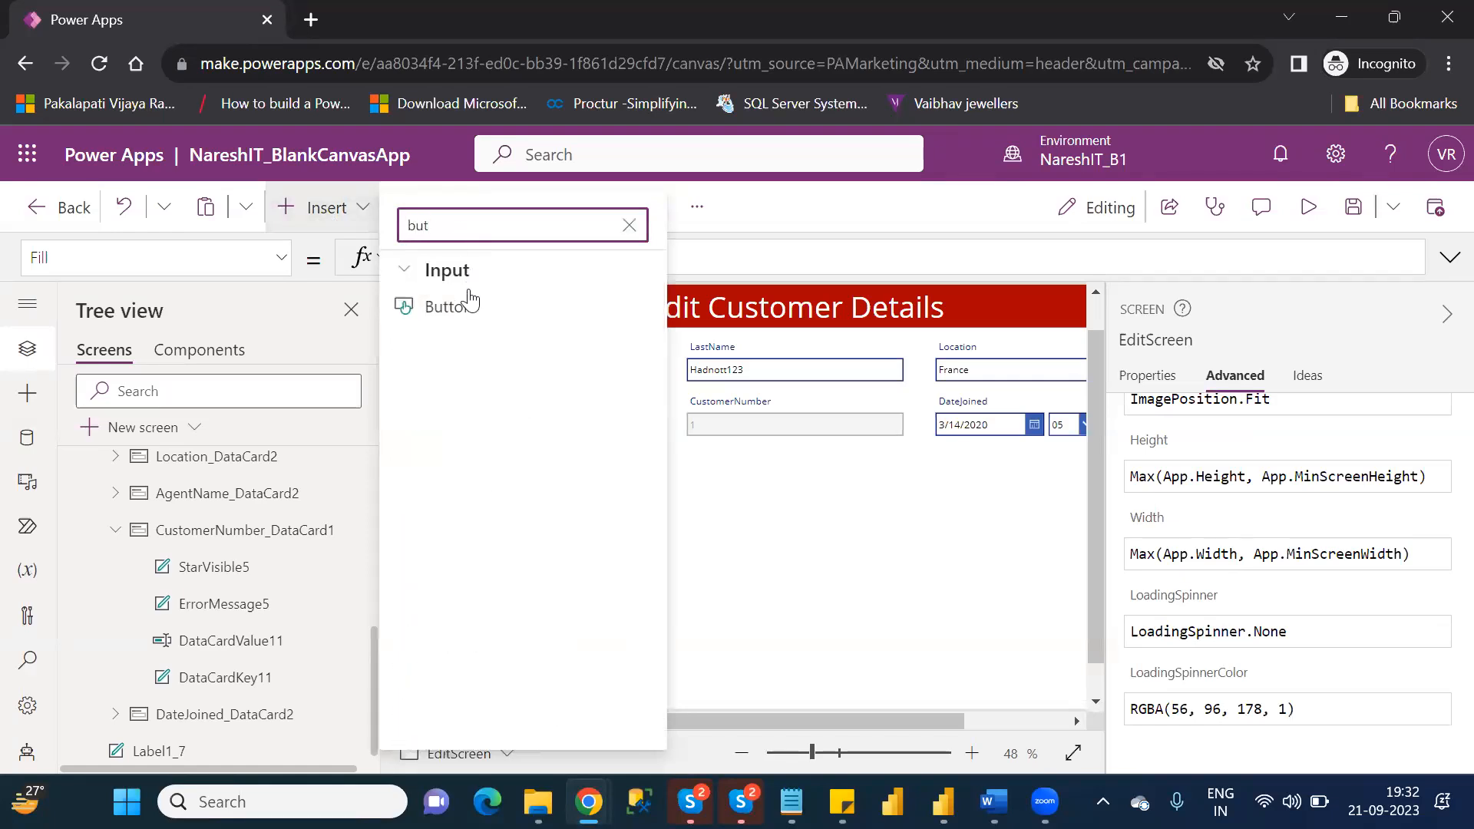
{"action": "left_click", "coordinate": [471, 307]}
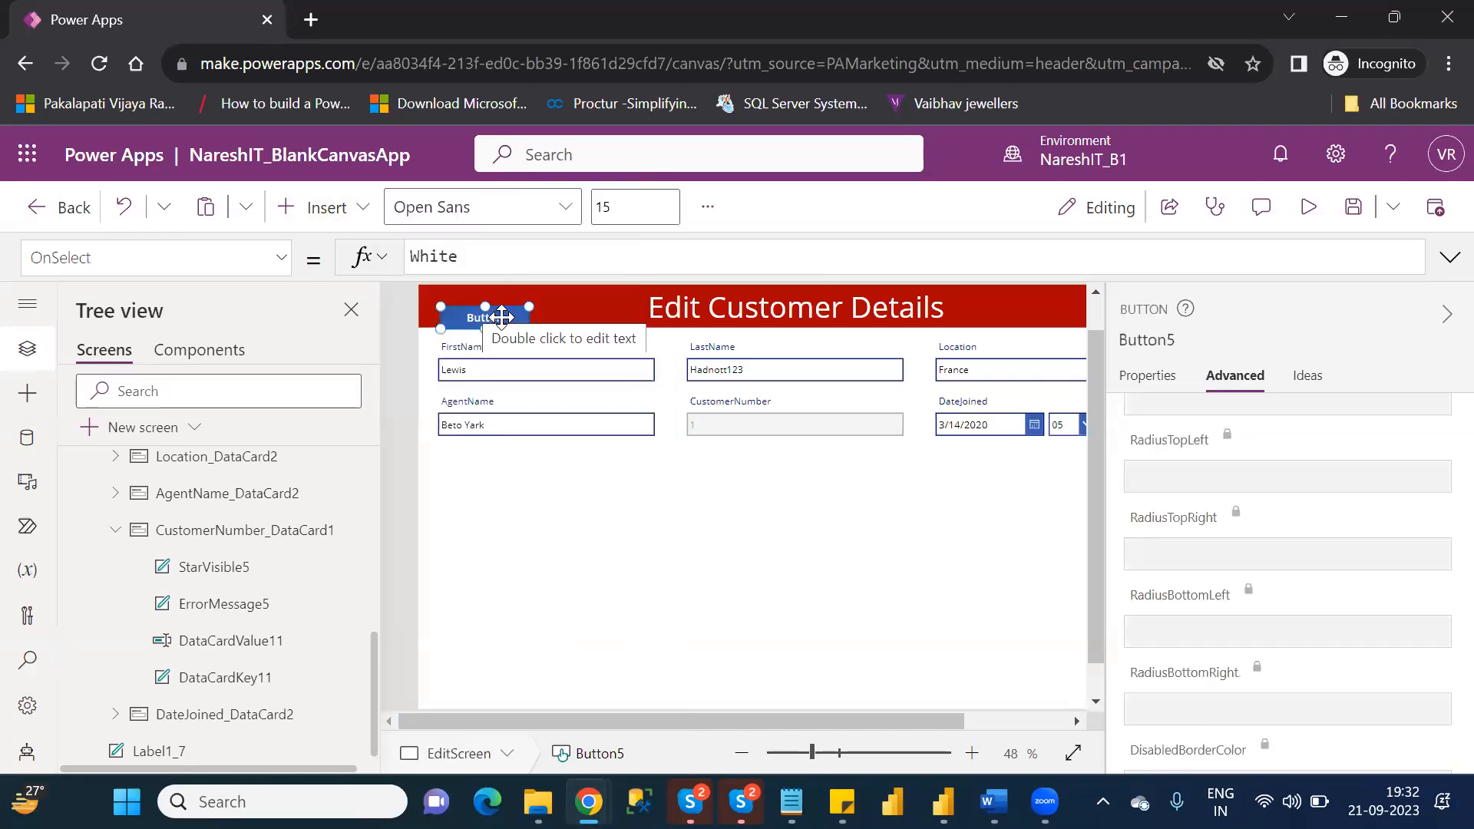
{"action": "left_click_drag", "start_coordinate": [501, 317], "coordinate": [503, 542]}
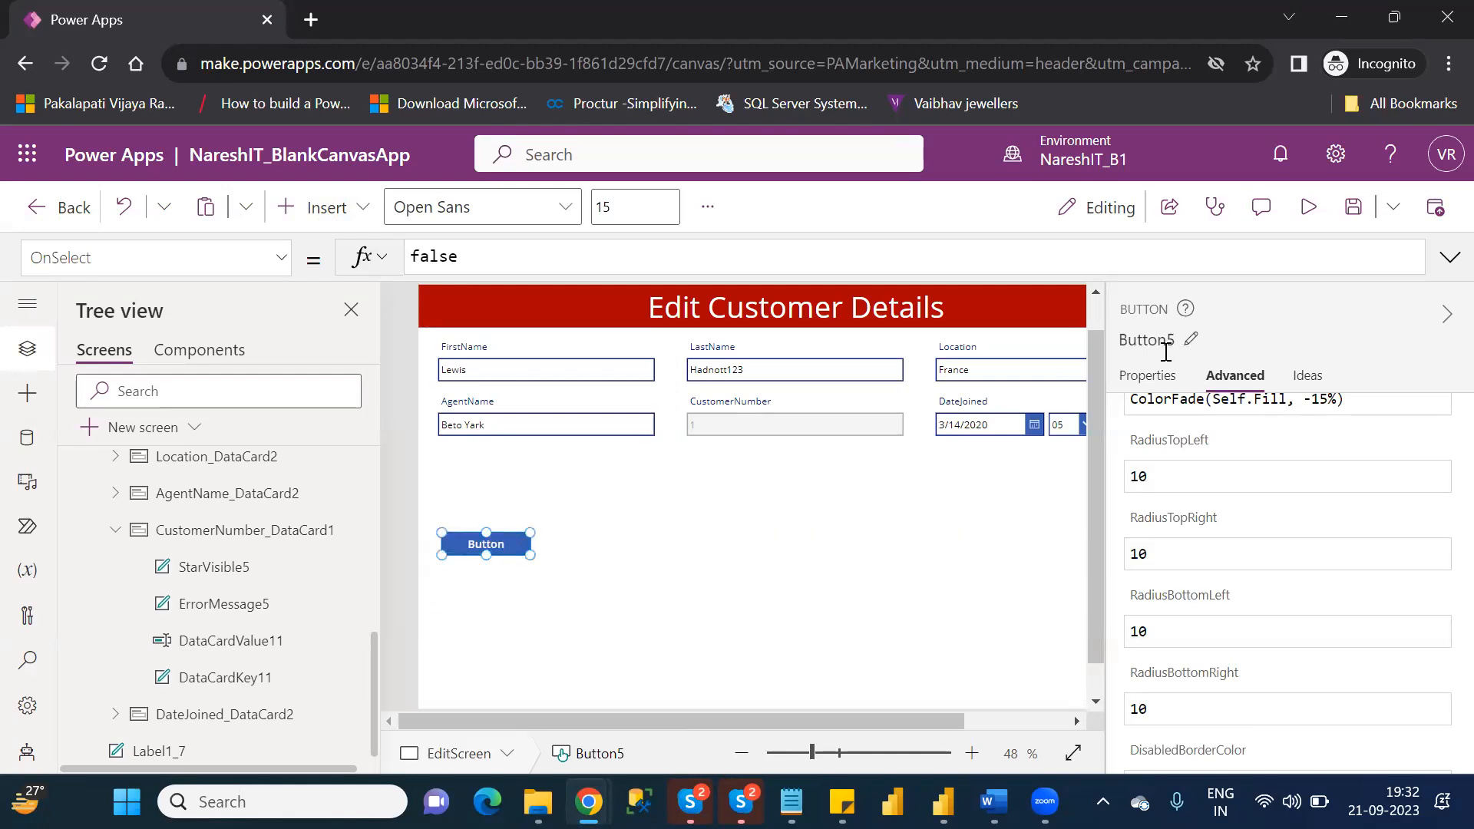
Set the new button's text to Validate.
{"action": "left_click", "coordinate": [1145, 375]}
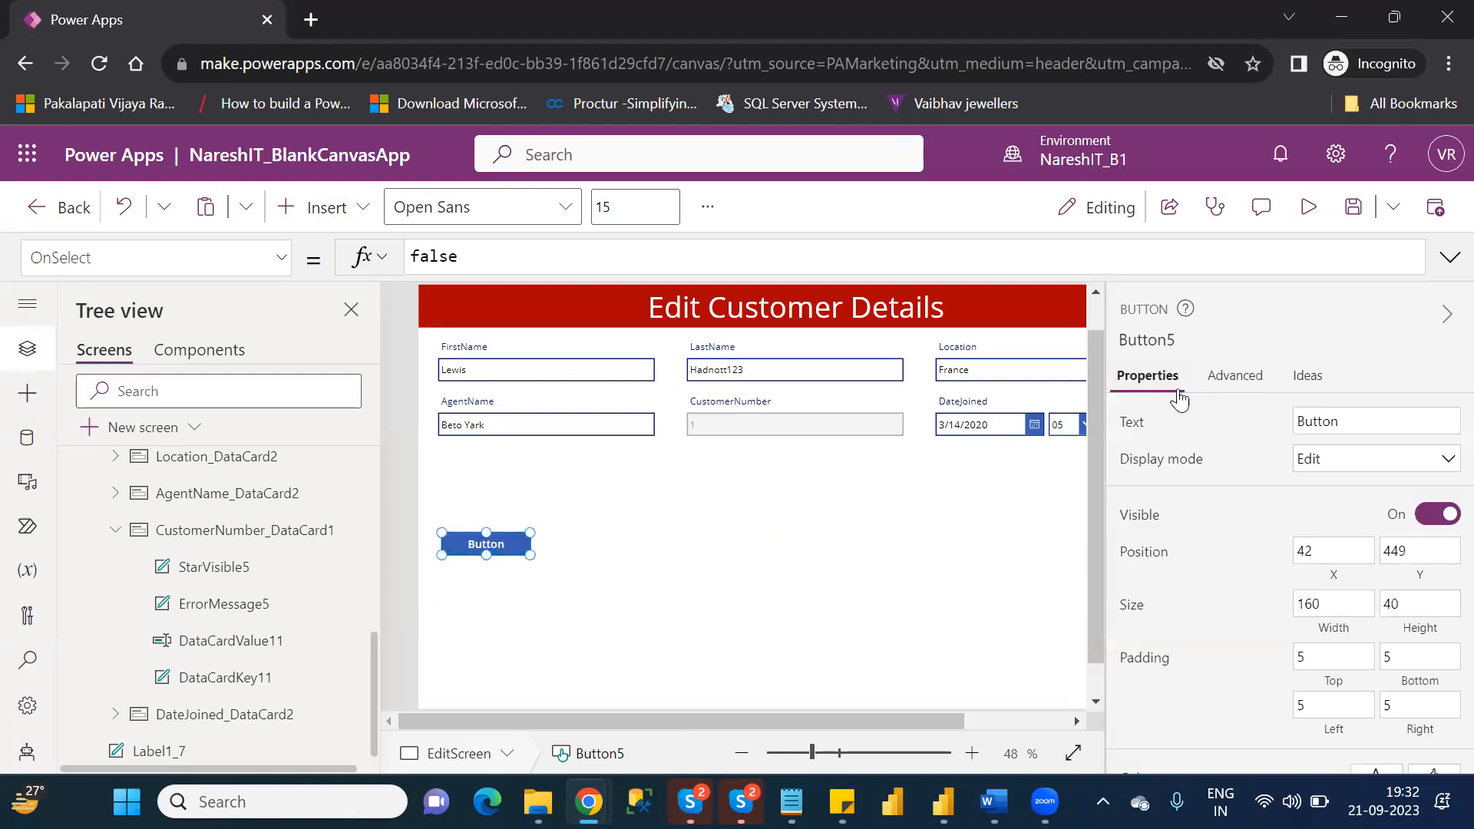
{"action": "left_click", "coordinate": [1333, 426]}
{"action": "type", "text": "Validate"}
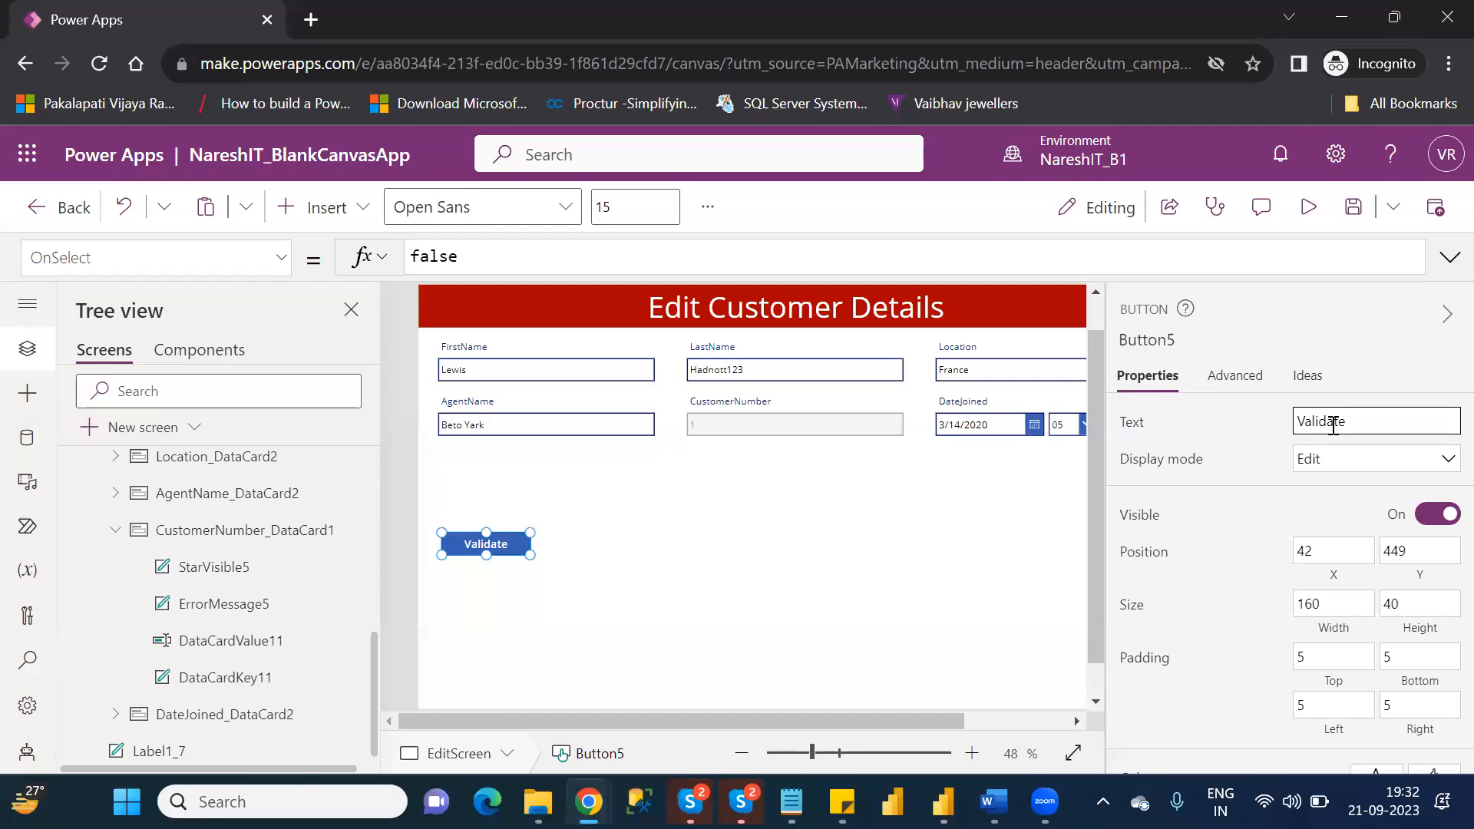
{"action": "left_click", "coordinate": [578, 535]}
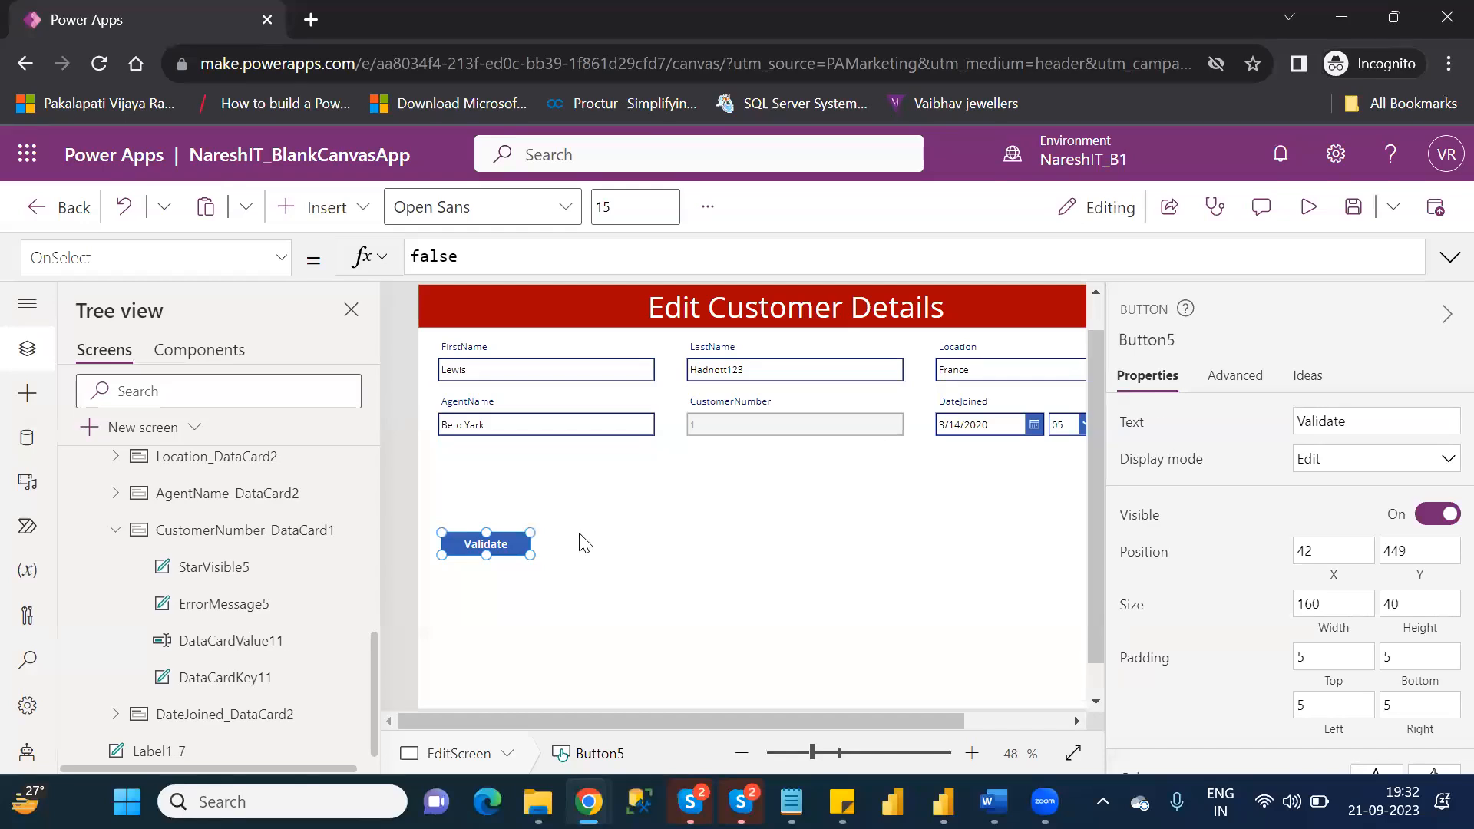
Set the Validate button's OnSelect formula to SubmitForm(Form1) and move the button down to about X 34, Y 562.
{"action": "left_click", "coordinate": [503, 546]}
{"action": "double_click", "coordinate": [435, 254]}
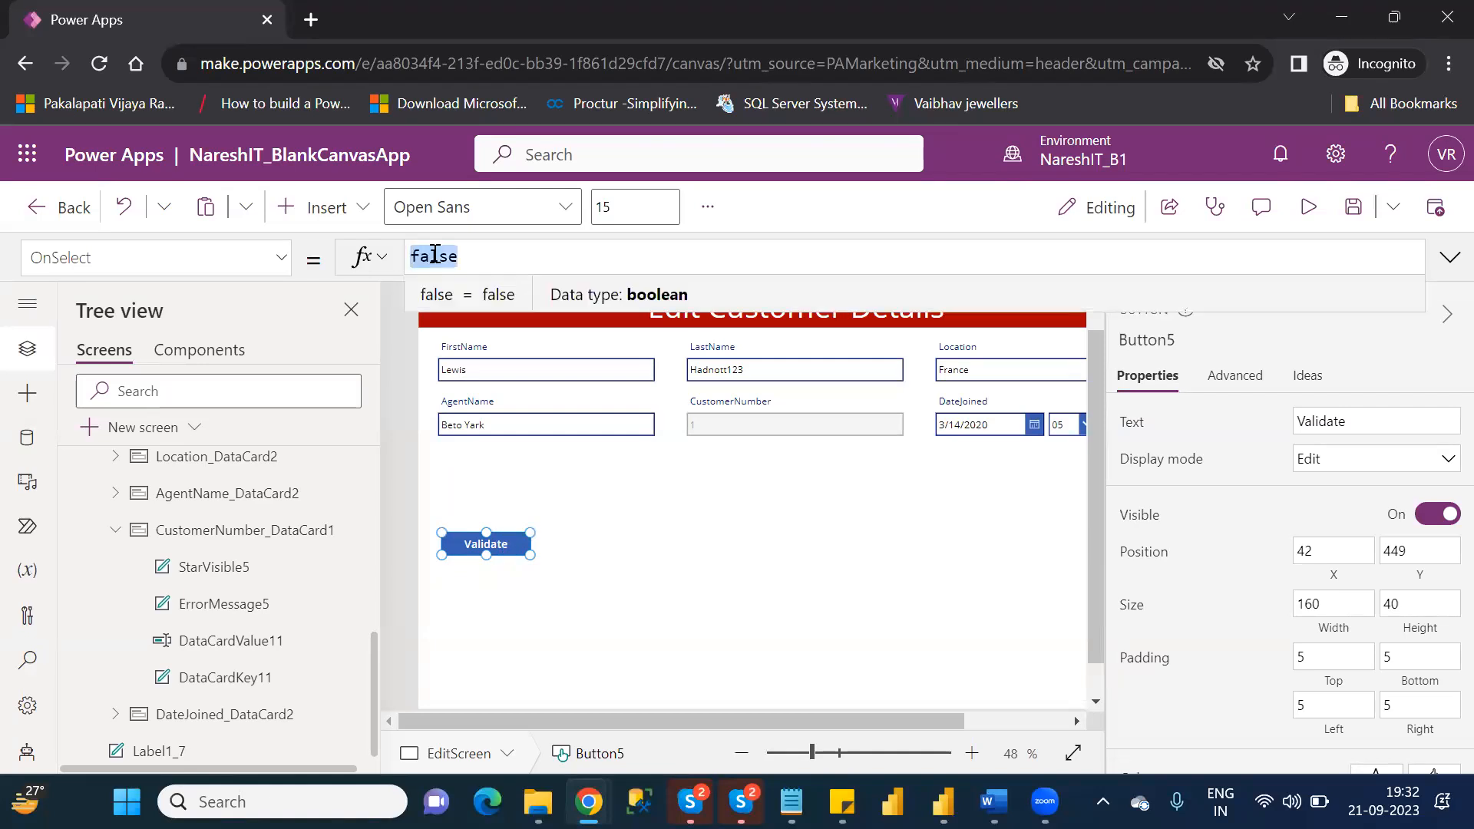
{"action": "key", "text": "BackSpace"}
{"action": "type", "text": "s"}
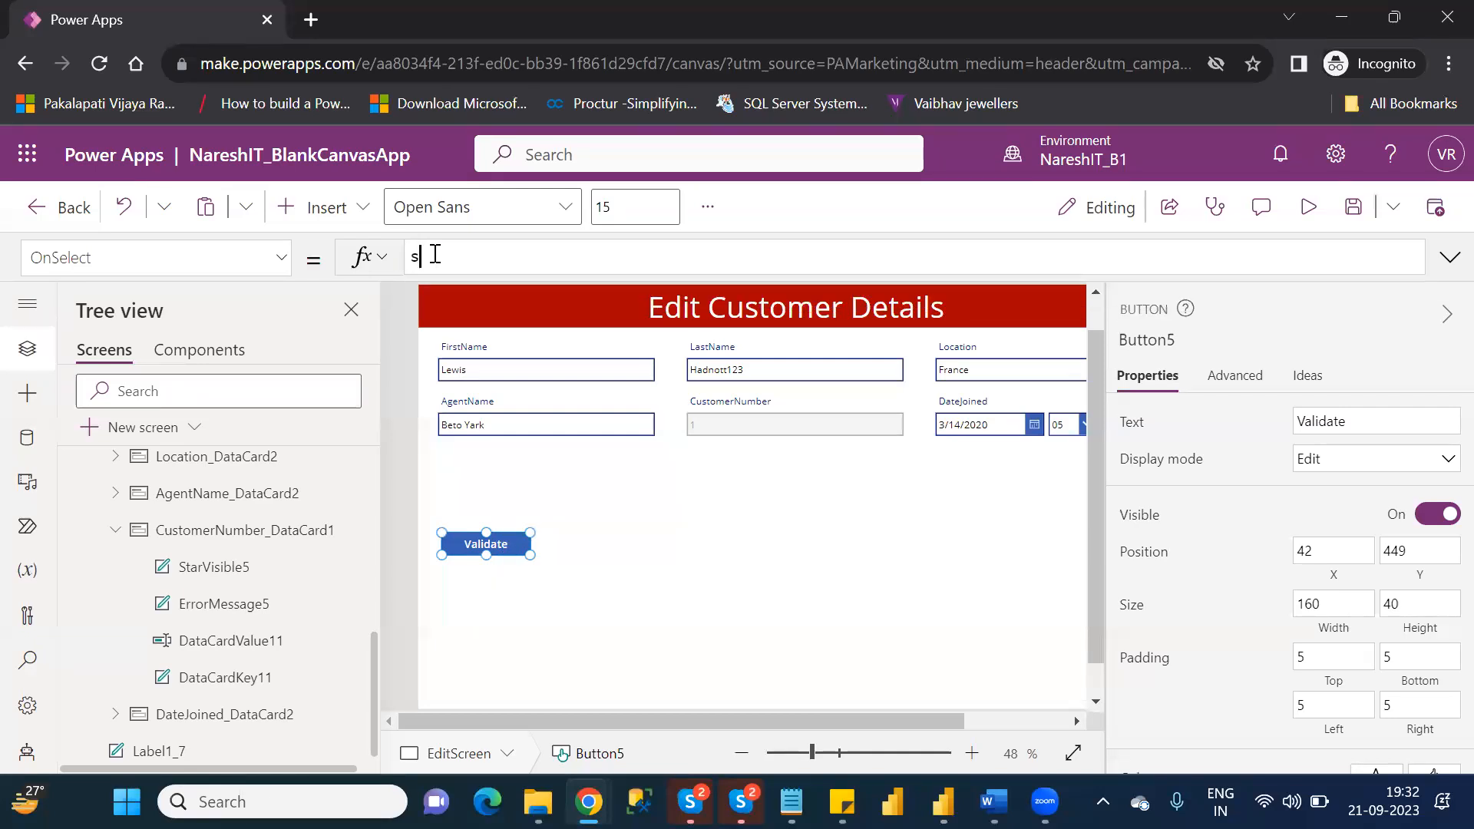
{"action": "type", "text": "ubmit"}
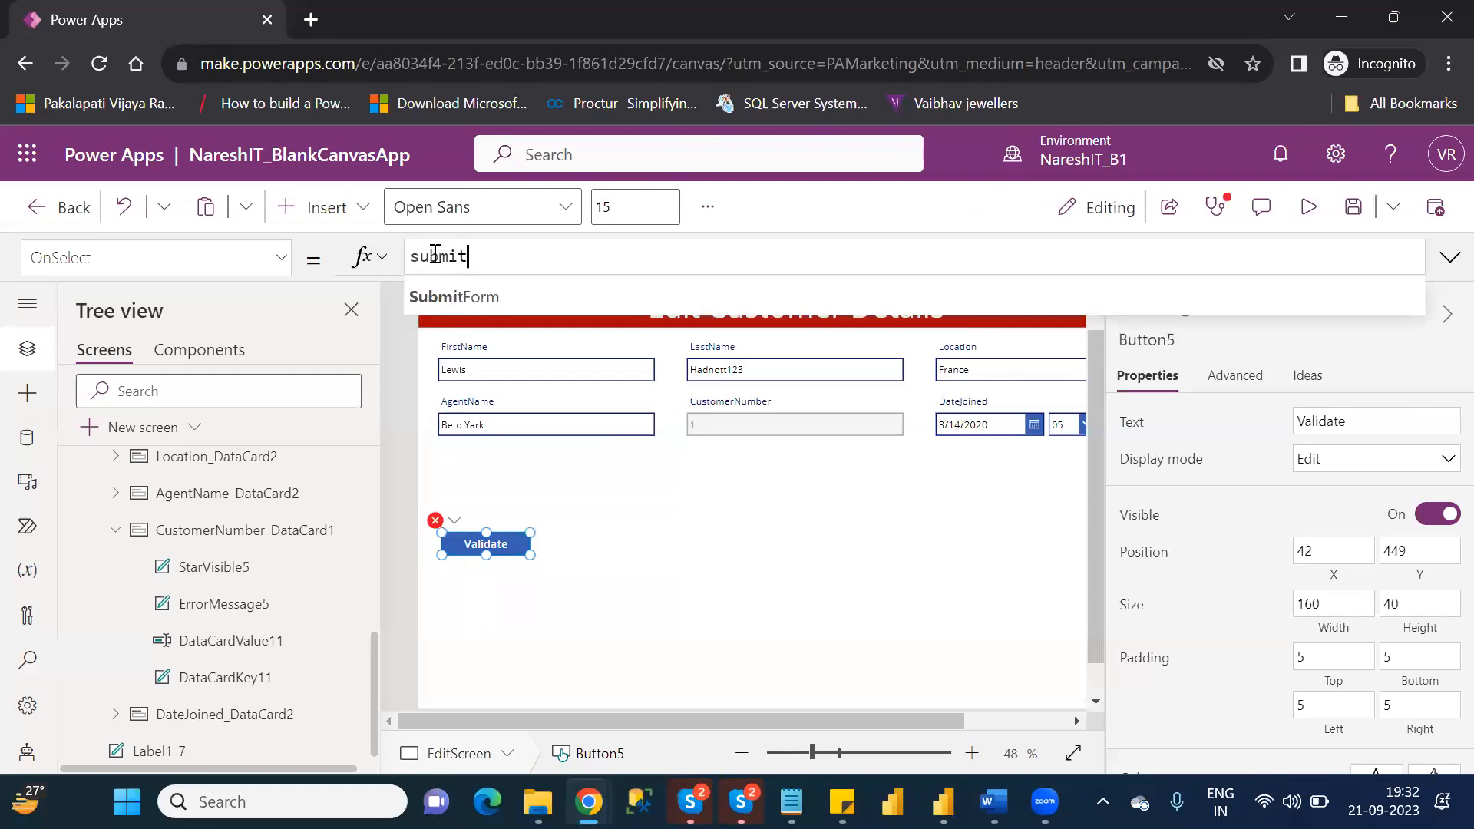
{"action": "key", "text": "Tab"}
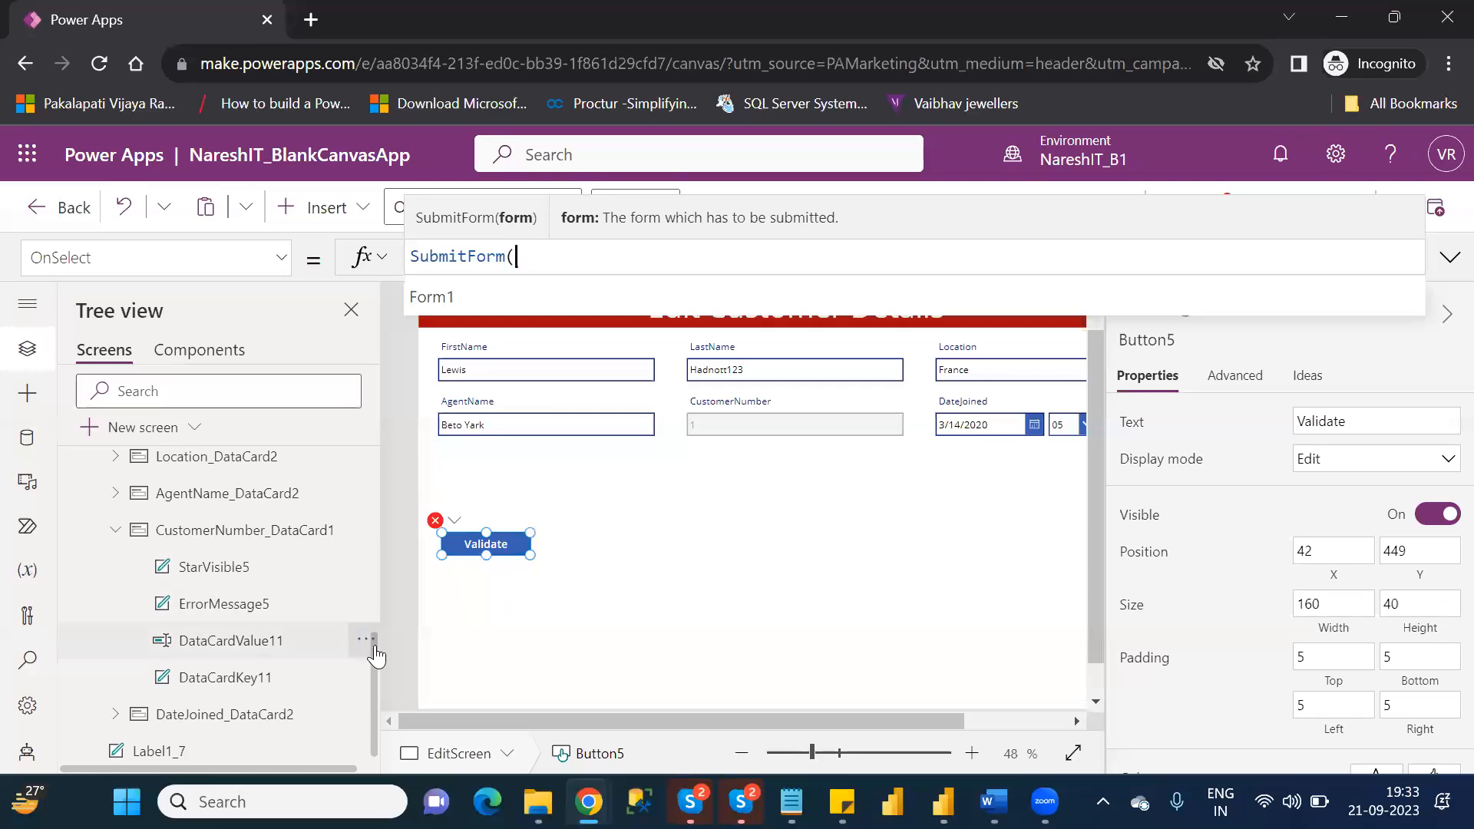
{"action": "left_click_drag", "start_coordinate": [375, 644], "coordinate": [379, 571]}
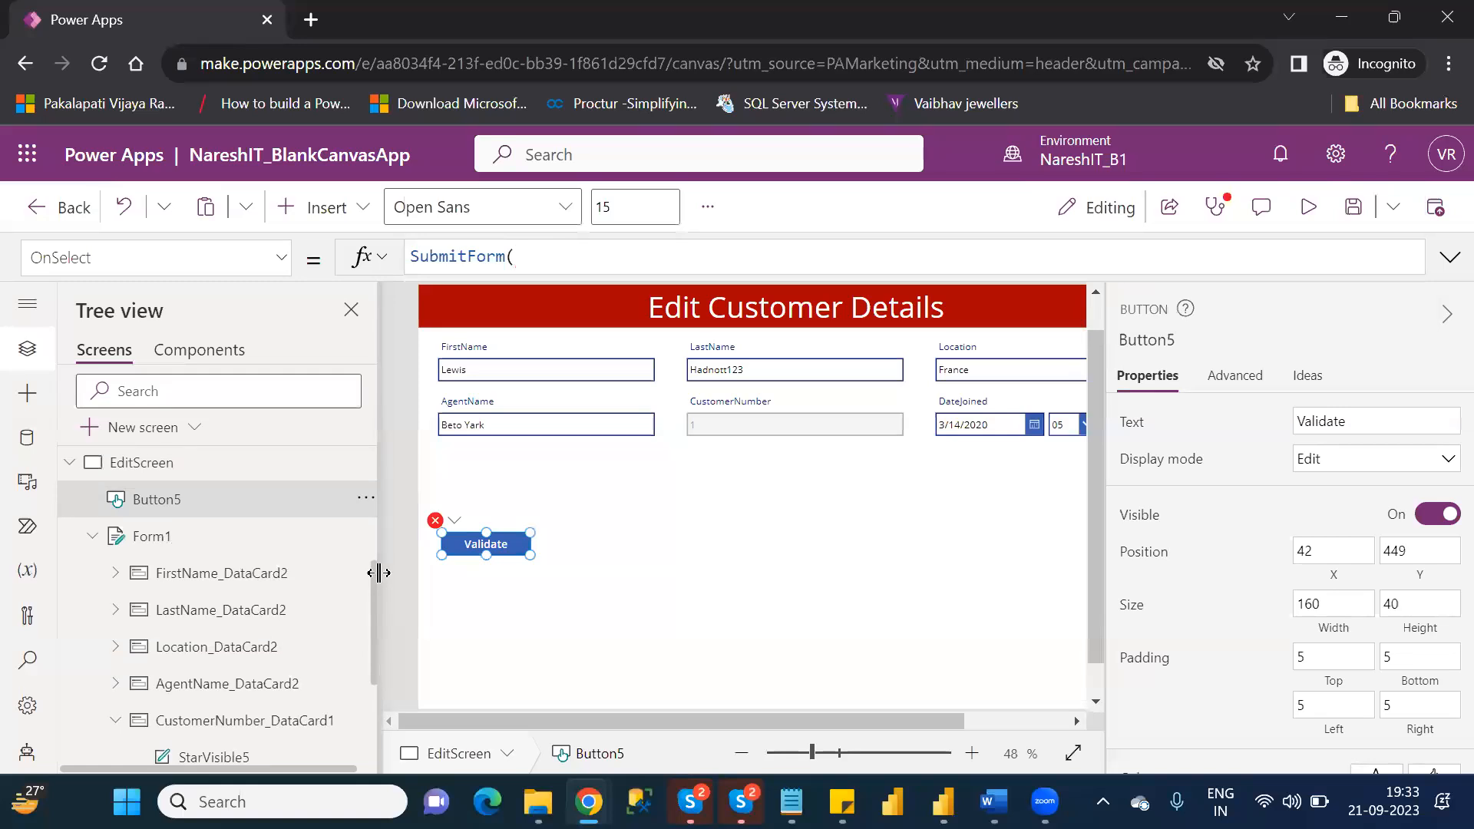
{"action": "left_click", "coordinate": [590, 259]}
{"action": "type", "text": "for"}
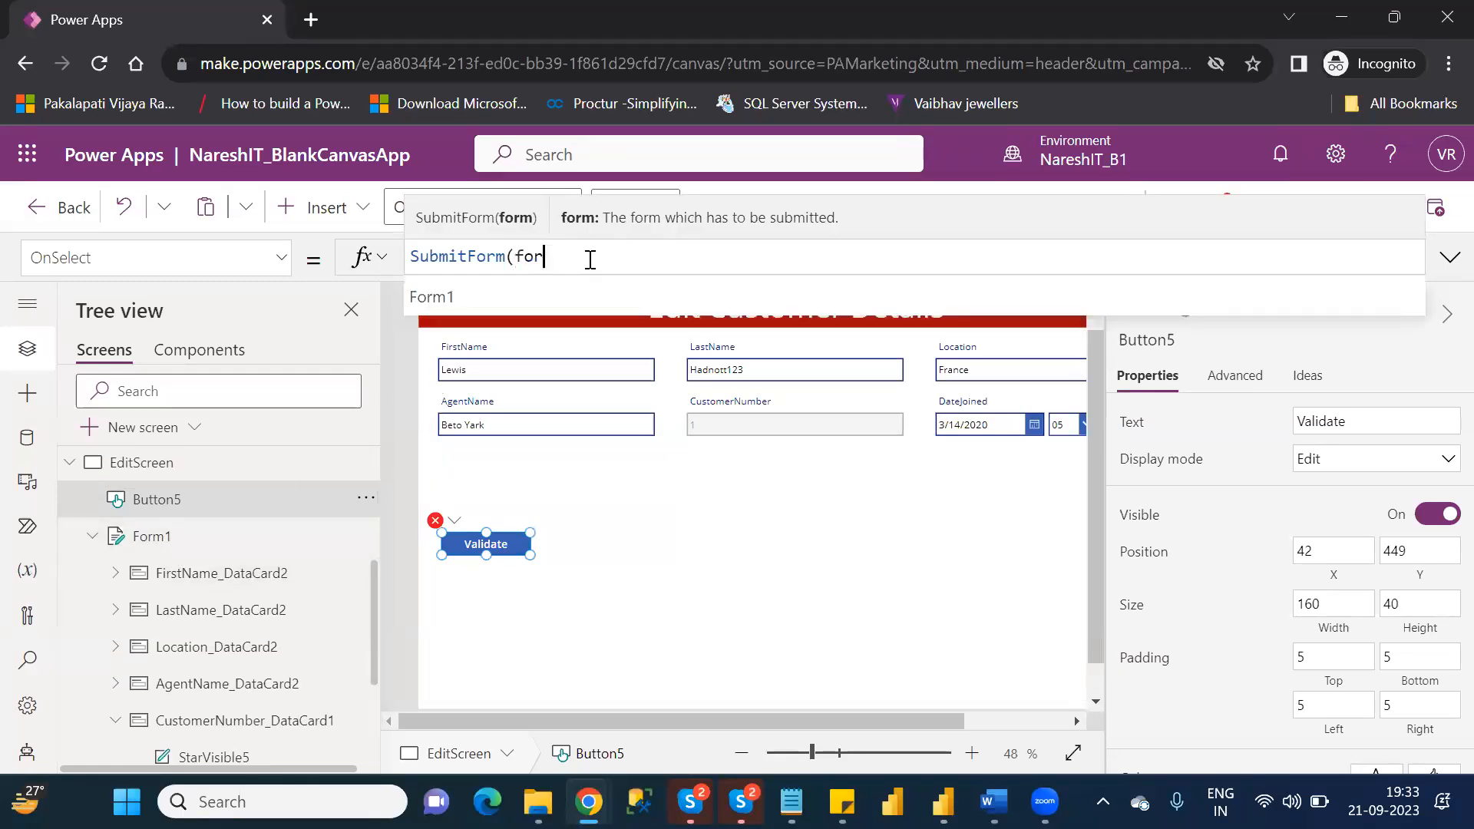
{"action": "type", "text": "m"}
{"action": "key", "text": "Down"}
{"action": "key", "text": "Down"}
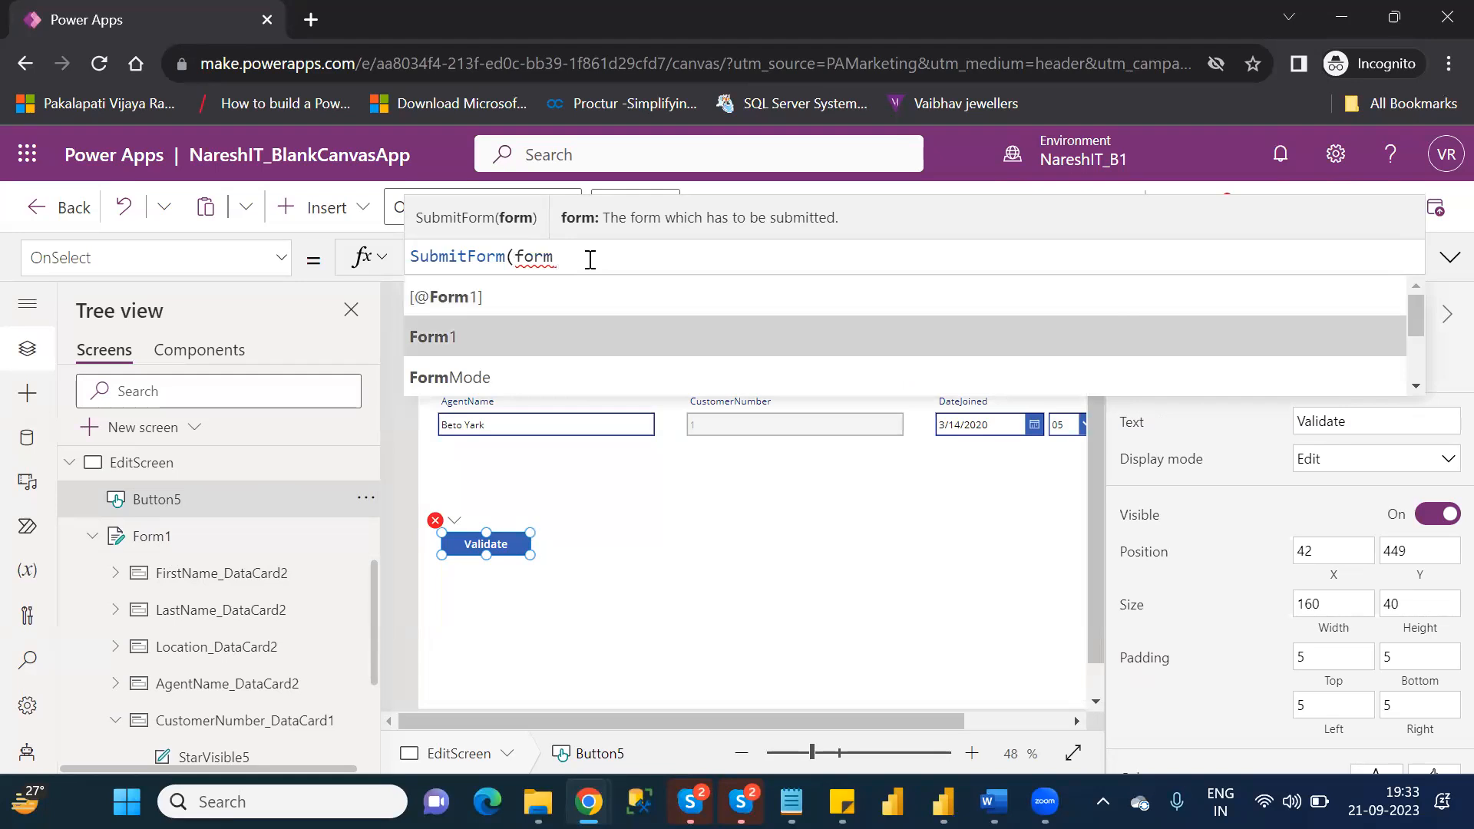
{"action": "key", "text": "Return"}
{"action": "type", "text": ")"}
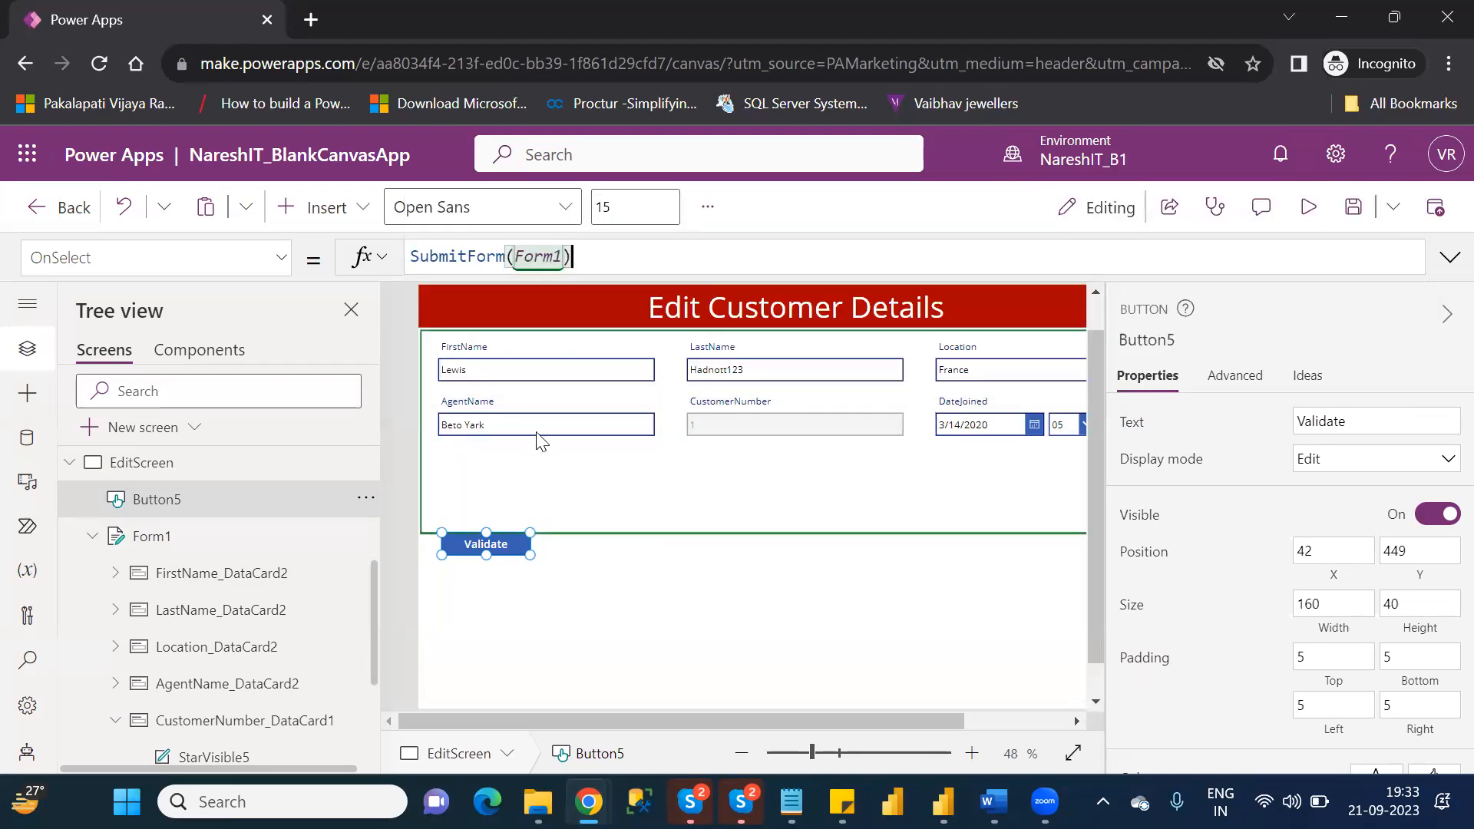
{"action": "left_click_drag", "start_coordinate": [490, 542], "coordinate": [490, 605]}
{"action": "left_click", "coordinate": [651, 550]}
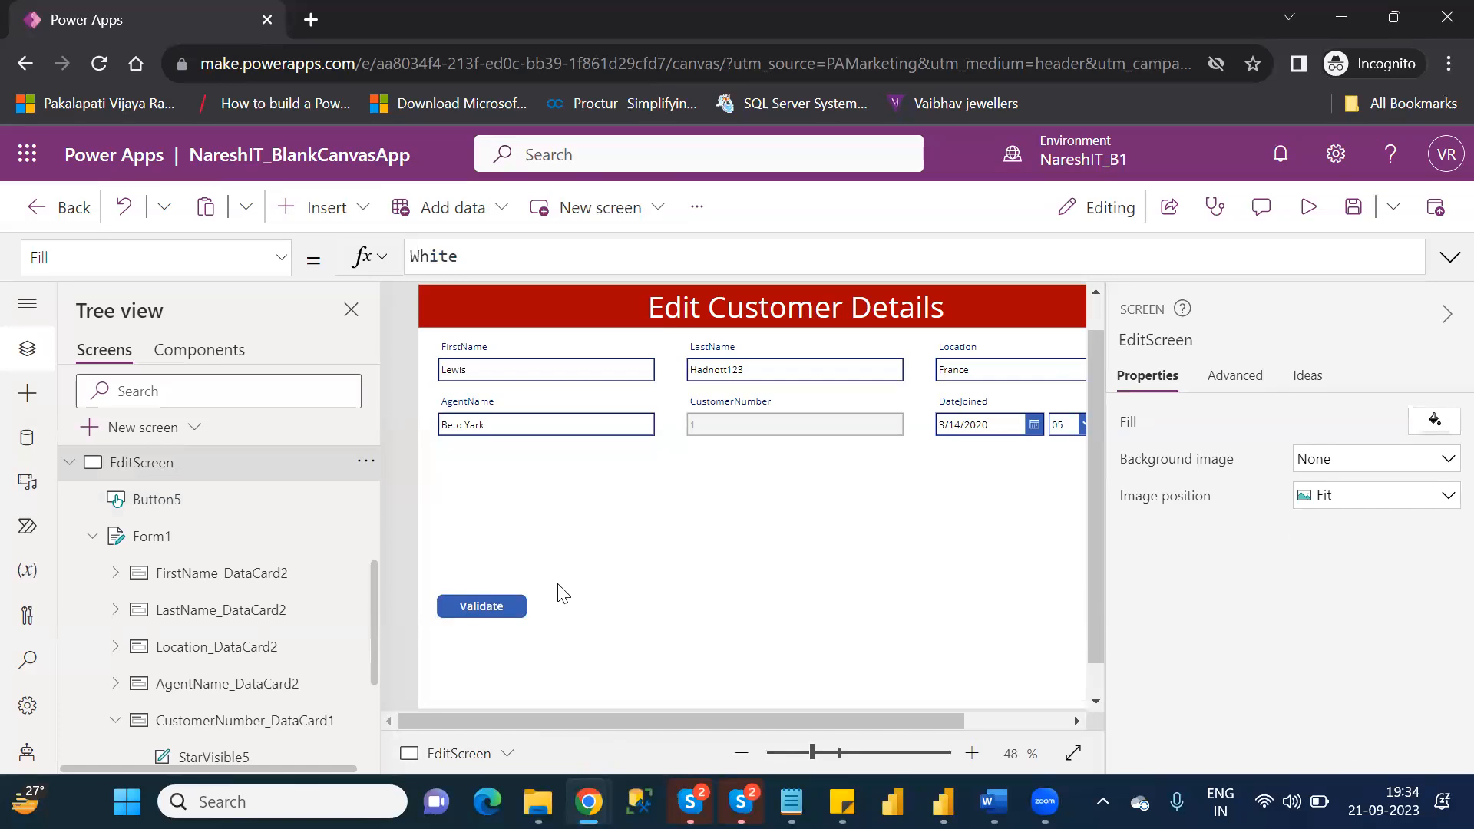
Preview EditScreen and replace the customer's Location with Germany.
{"action": "left_click", "coordinate": [1310, 209]}
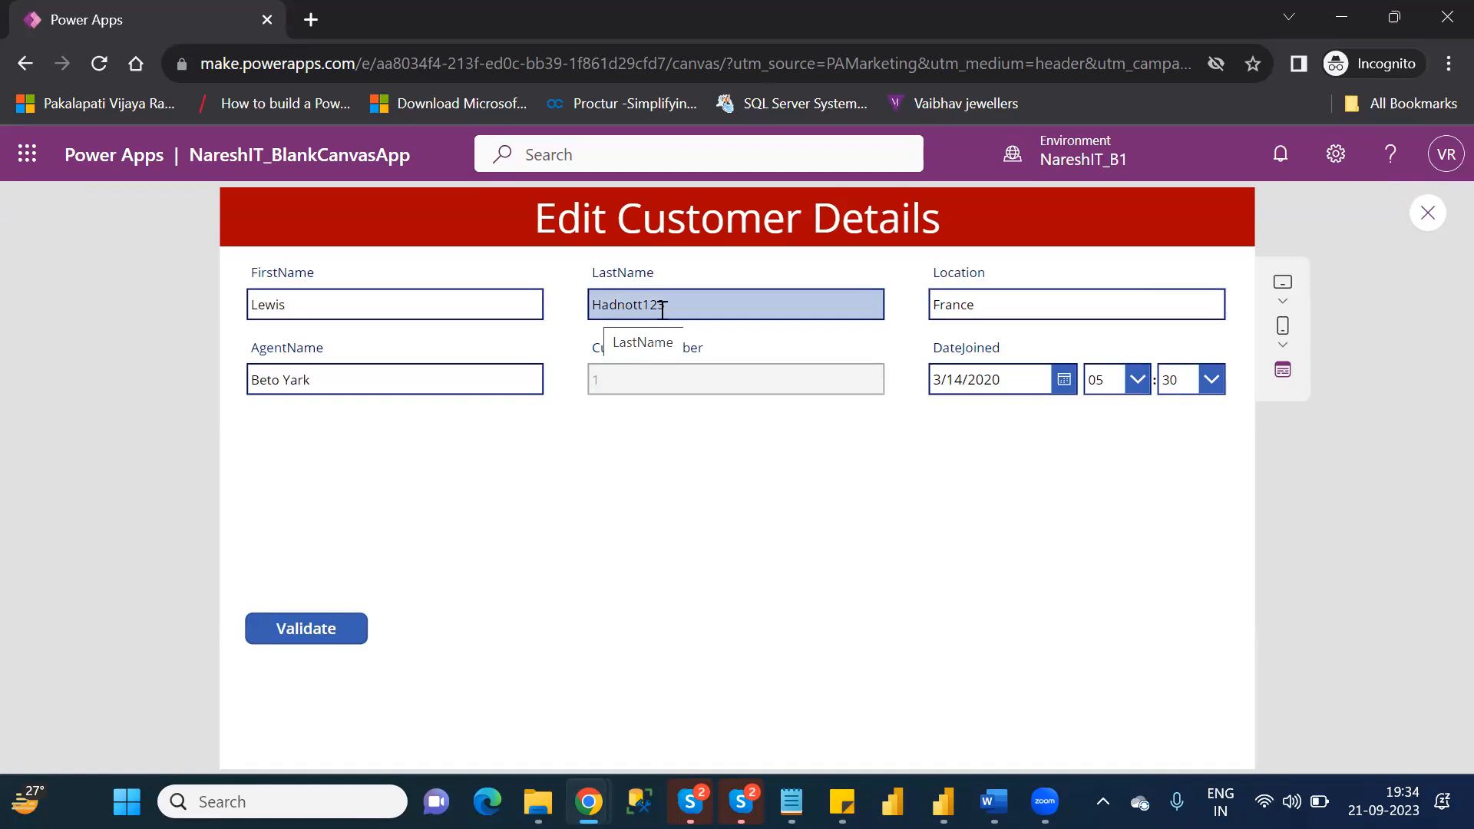
{"action": "left_click", "coordinate": [666, 307]}
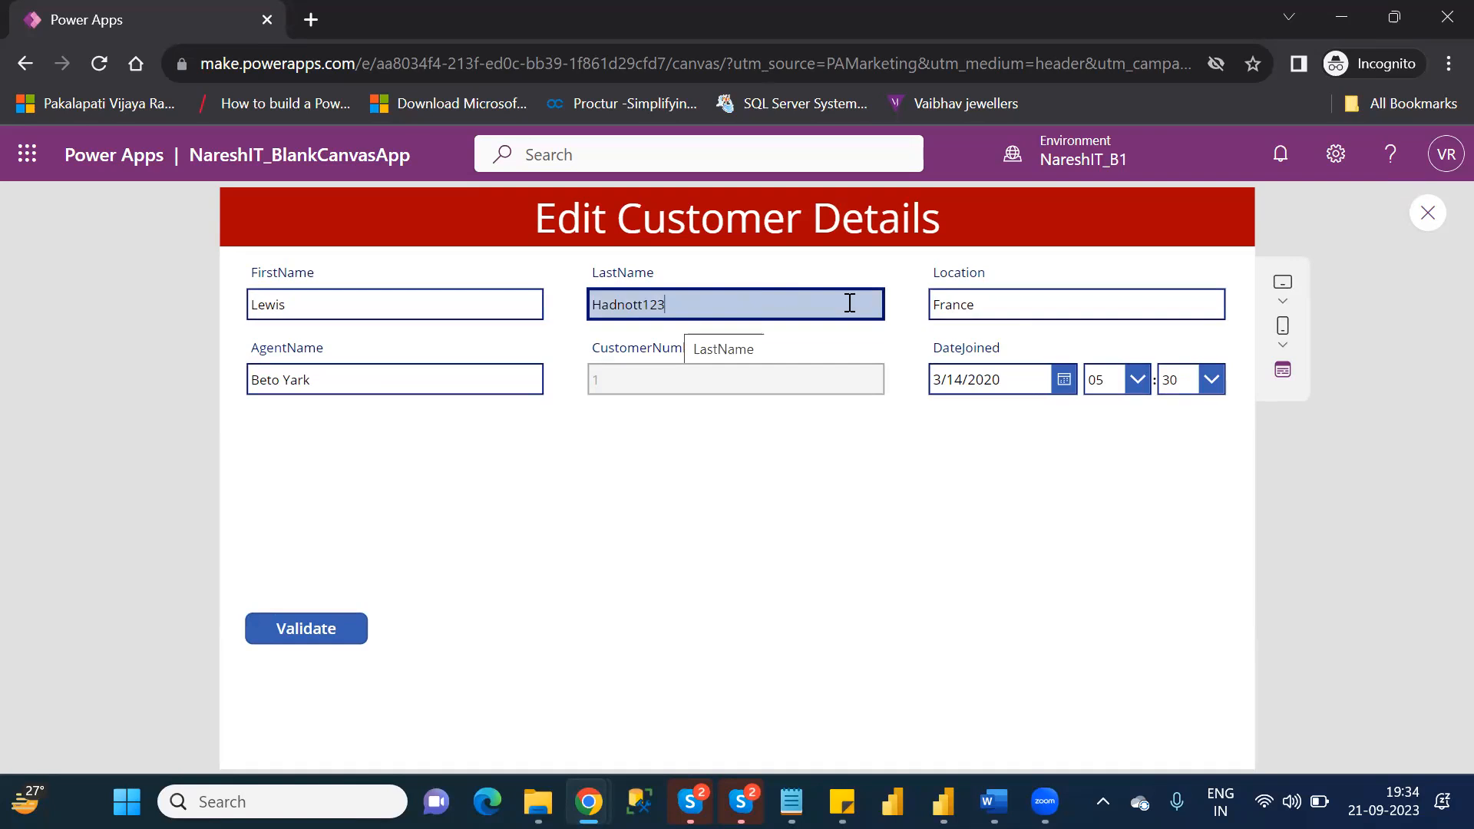
{"action": "left_click", "coordinate": [1013, 310]}
{"action": "key", "text": "BackSpace"}
{"action": "key", "text": "BackSpace"}
{"action": "key", "text": "BackSpace"}
{"action": "key", "text": "BackSpace"}
{"action": "key", "text": "BackSpace"}
{"action": "key", "text": "BackSpace"}
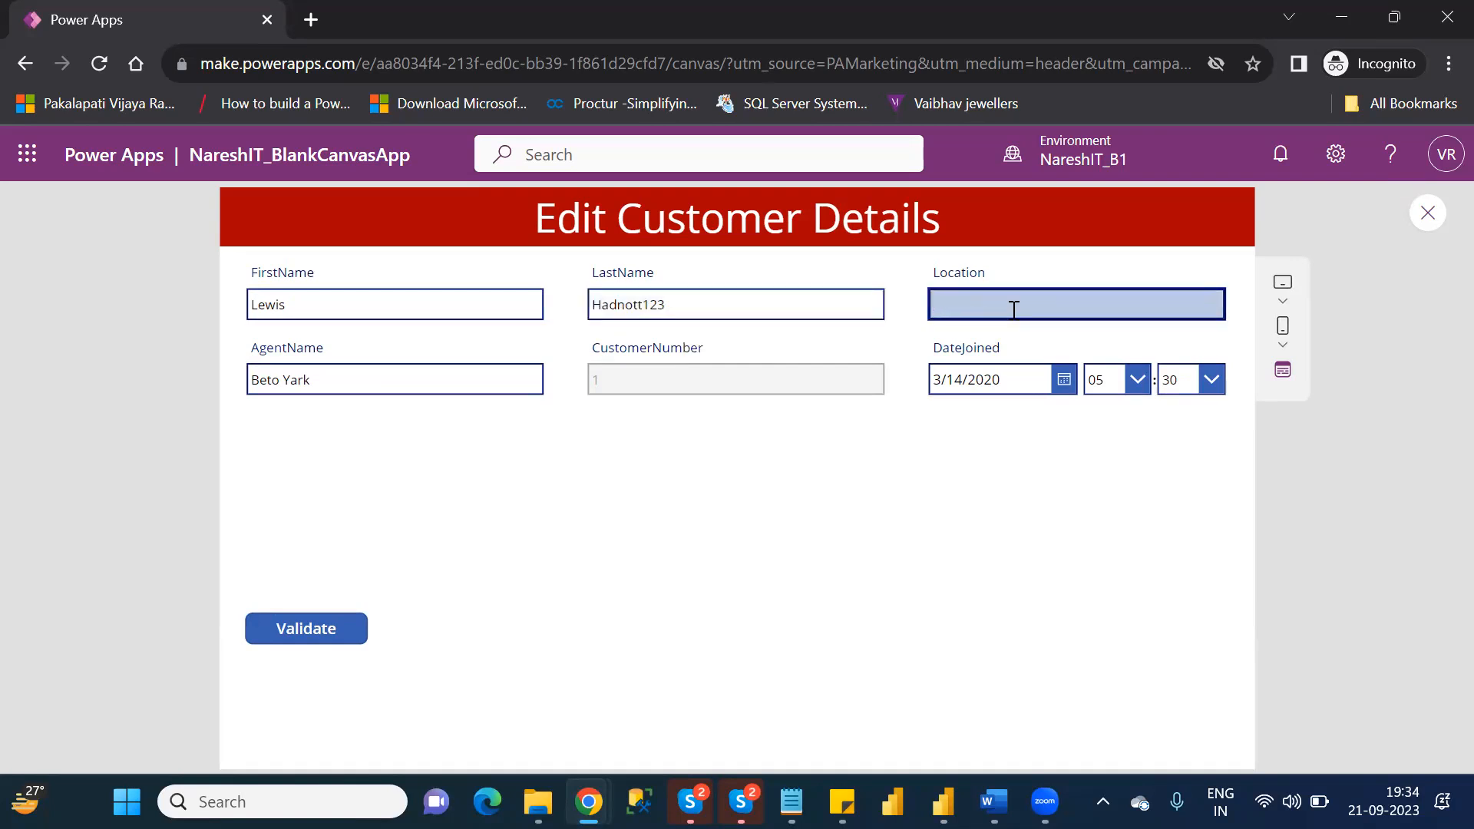
{"action": "type", "text": "Germany"}
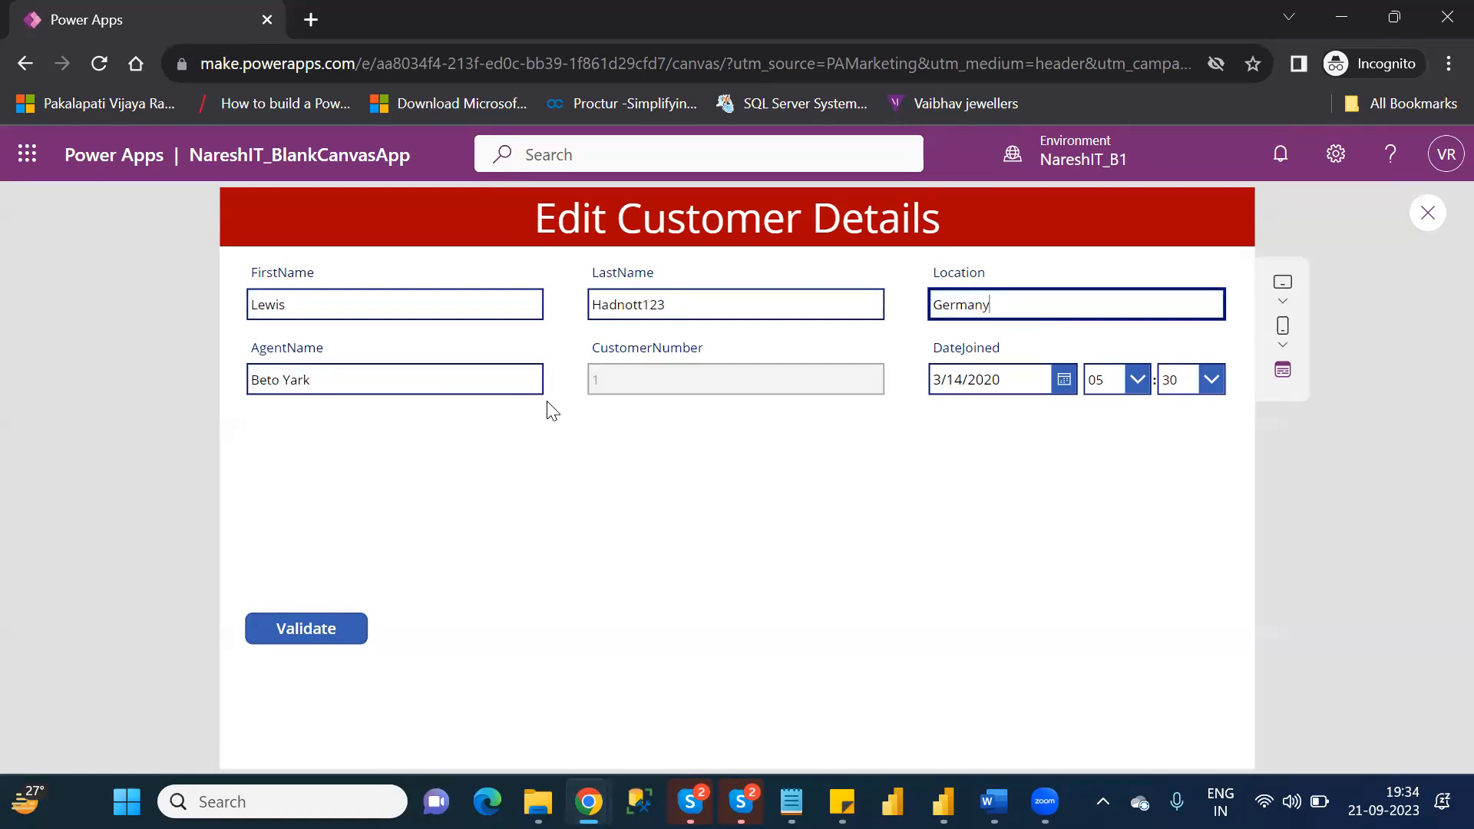
Submit the edited customer details with the Validate button and return to the editor.
{"action": "left_click", "coordinate": [317, 634]}
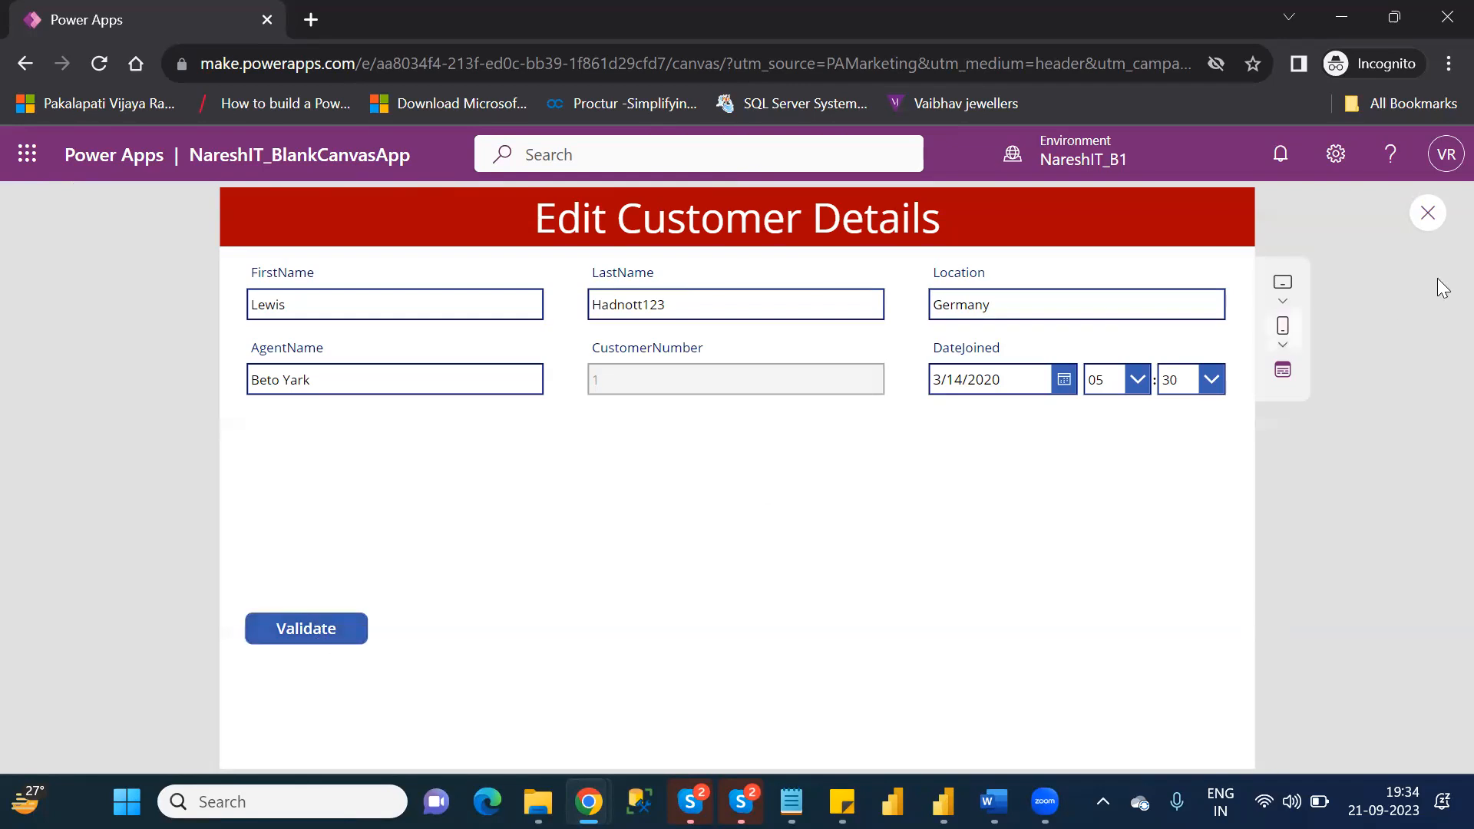
{"action": "left_click", "coordinate": [1429, 214]}
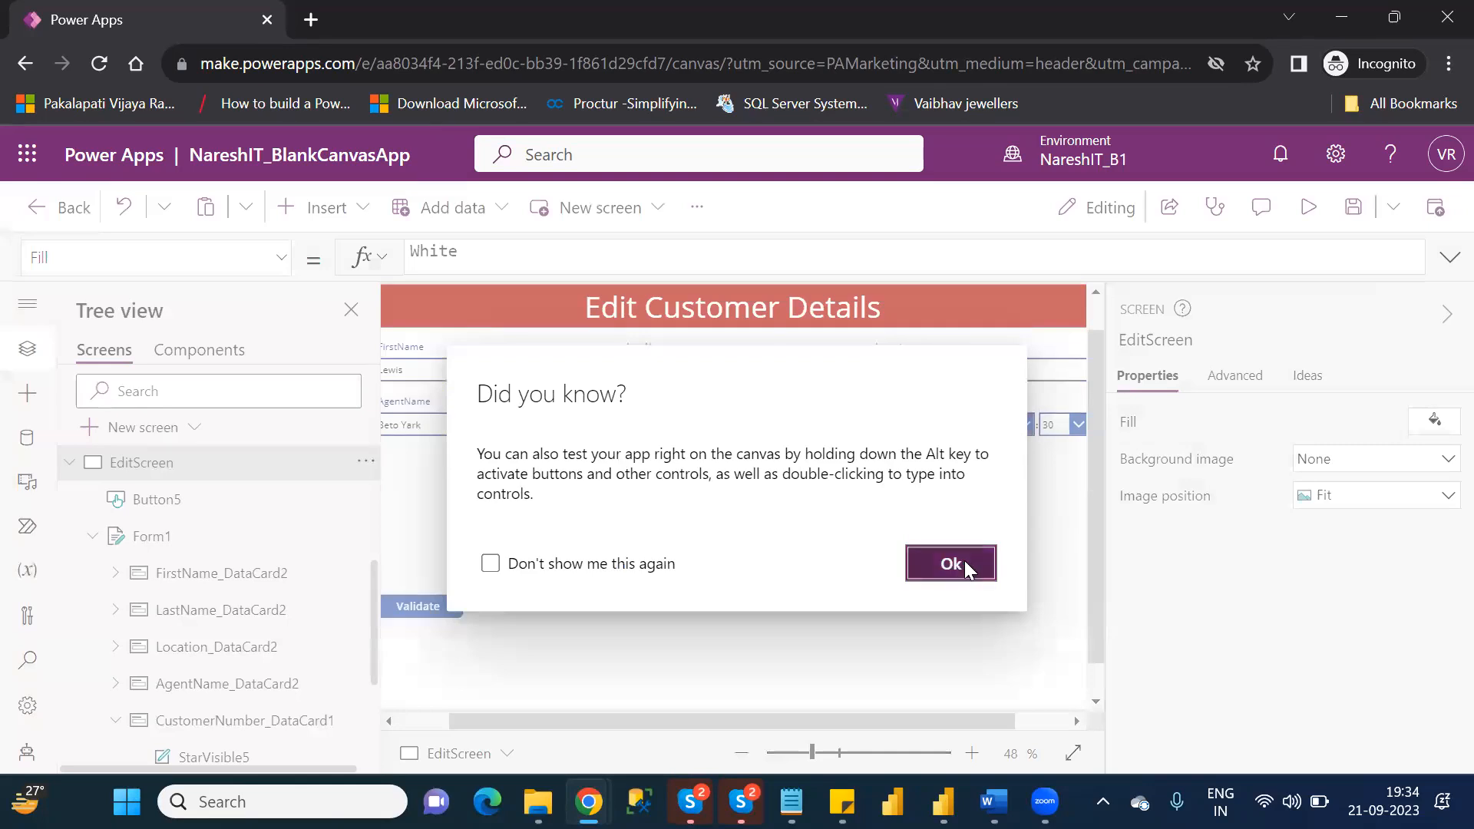
{"action": "left_click", "coordinate": [964, 565]}
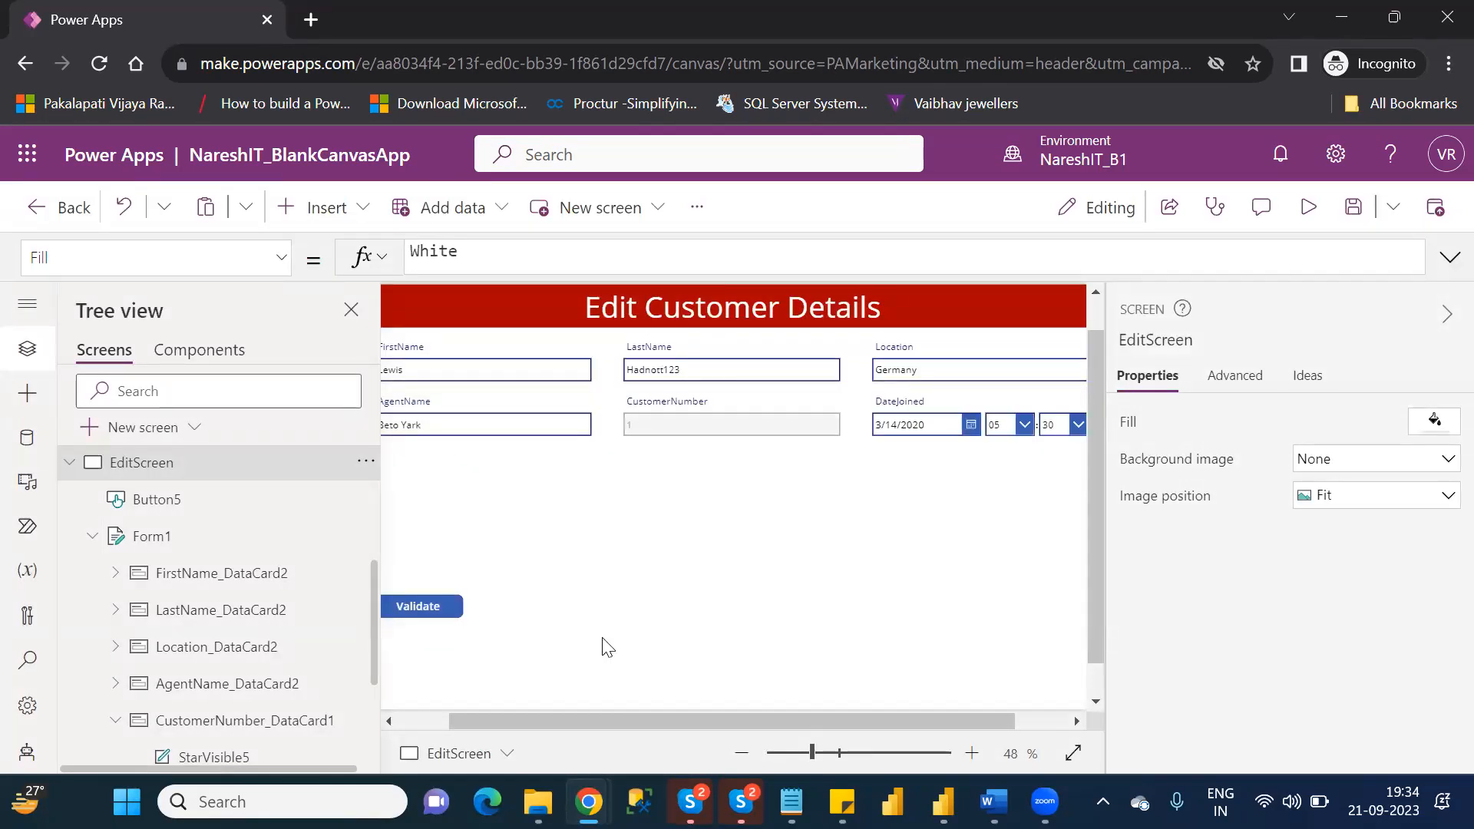
Extend the Validate button's OnSelect formula to SubmitForm(Form1);Notify("Successfully Updated").
{"action": "left_click", "coordinate": [422, 608]}
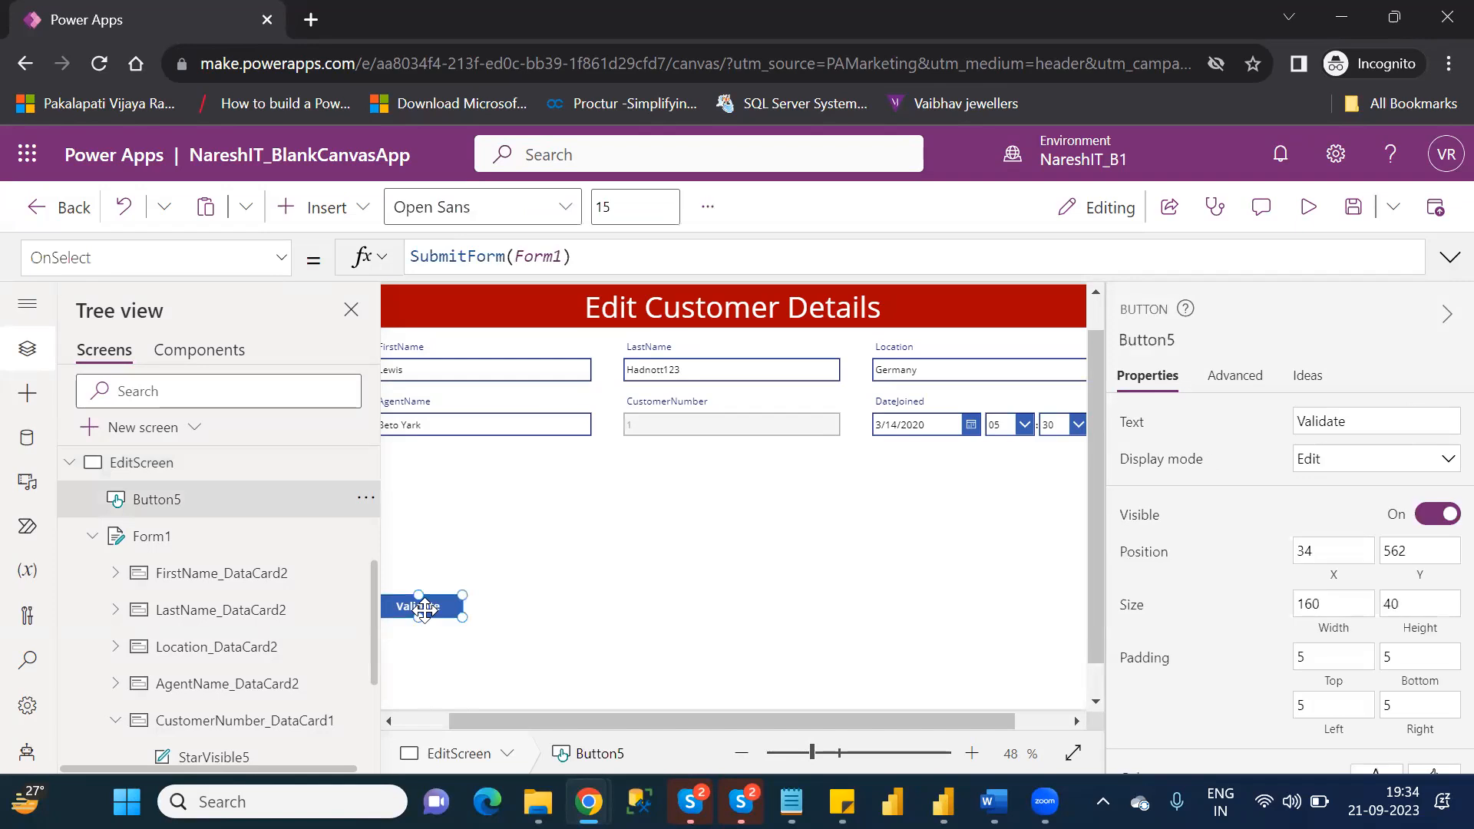
{"action": "left_click", "coordinate": [596, 270]}
{"action": "type", "text": ";"}
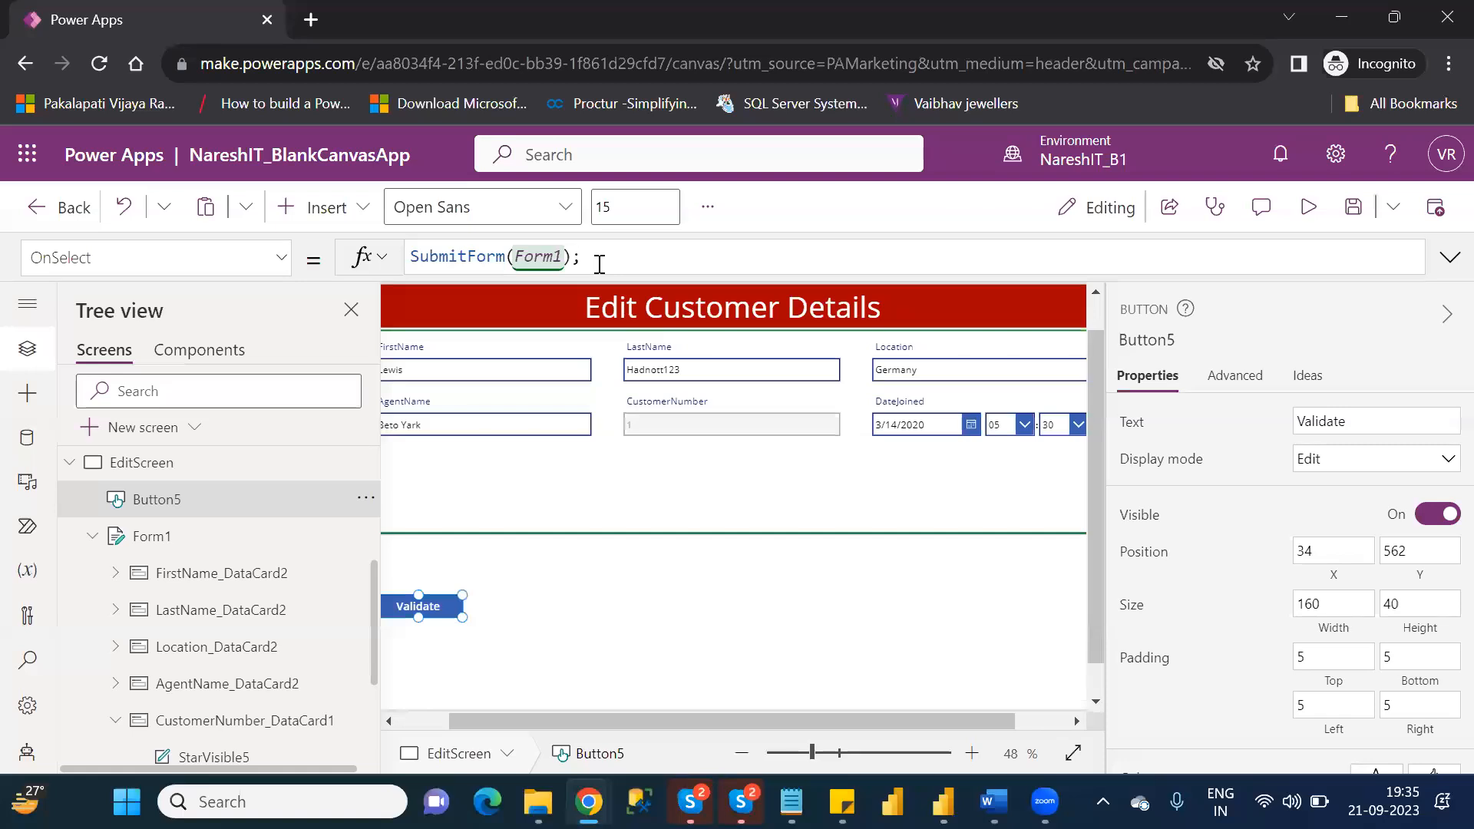
{"action": "type", "text": "Not"}
{"action": "key", "text": "Down"}
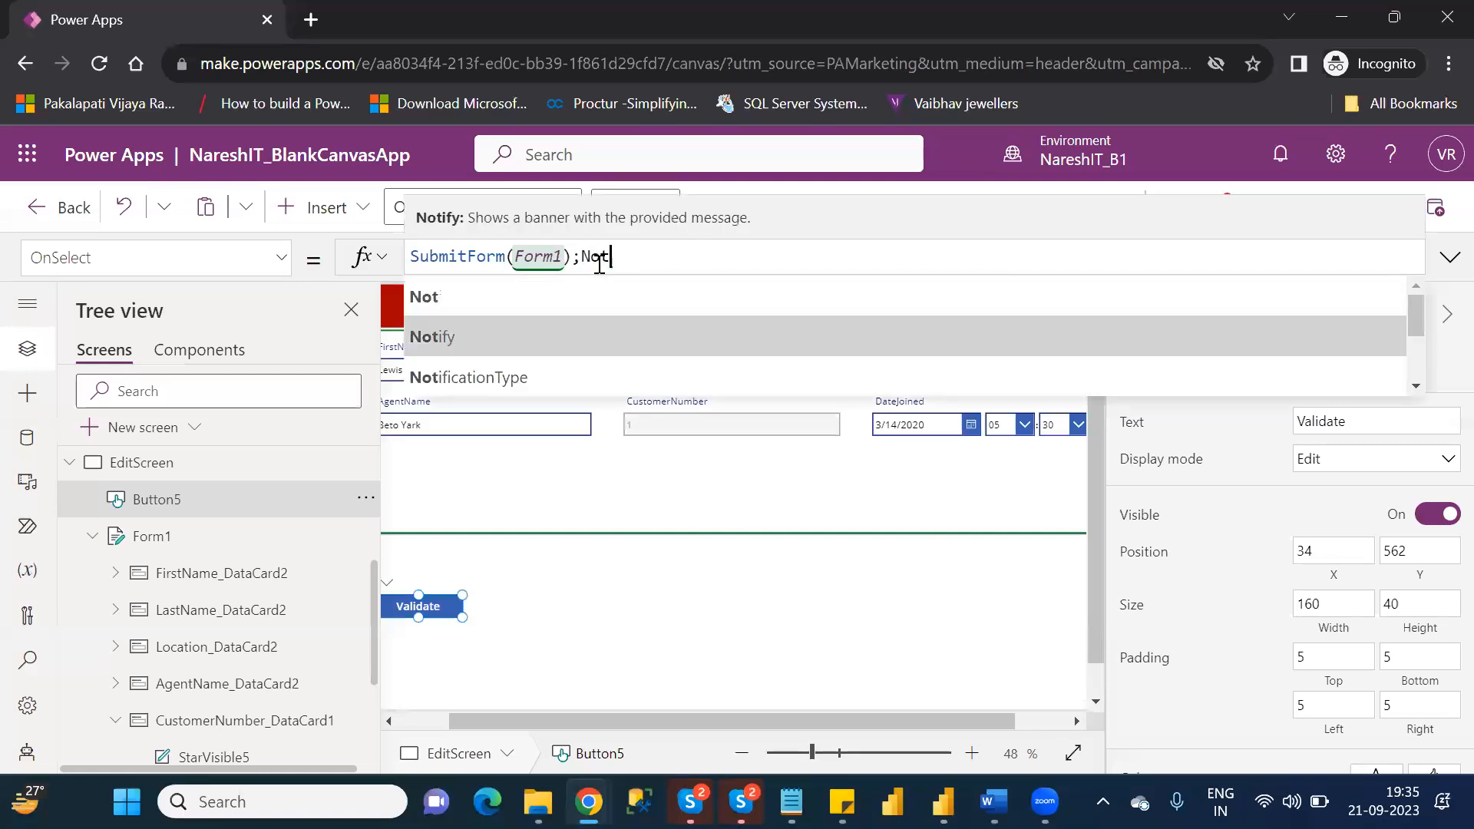
{"action": "key", "text": "Tab"}
{"action": "type", "text": "\""}
{"action": "type", "text": "Suc"}
{"action": "type", "text": "cessfull"}
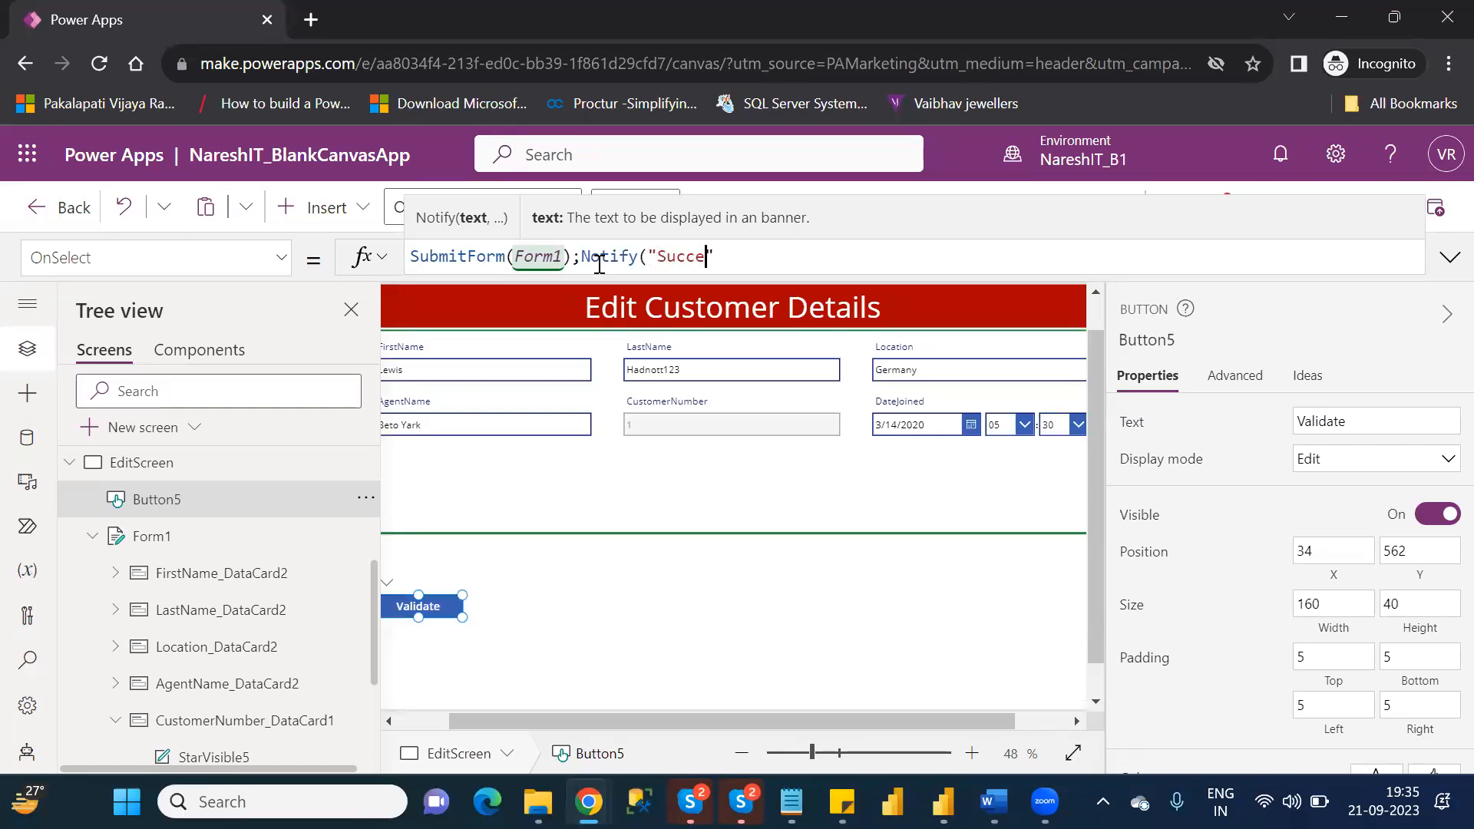
{"action": "type", "text": "y Updated\""}
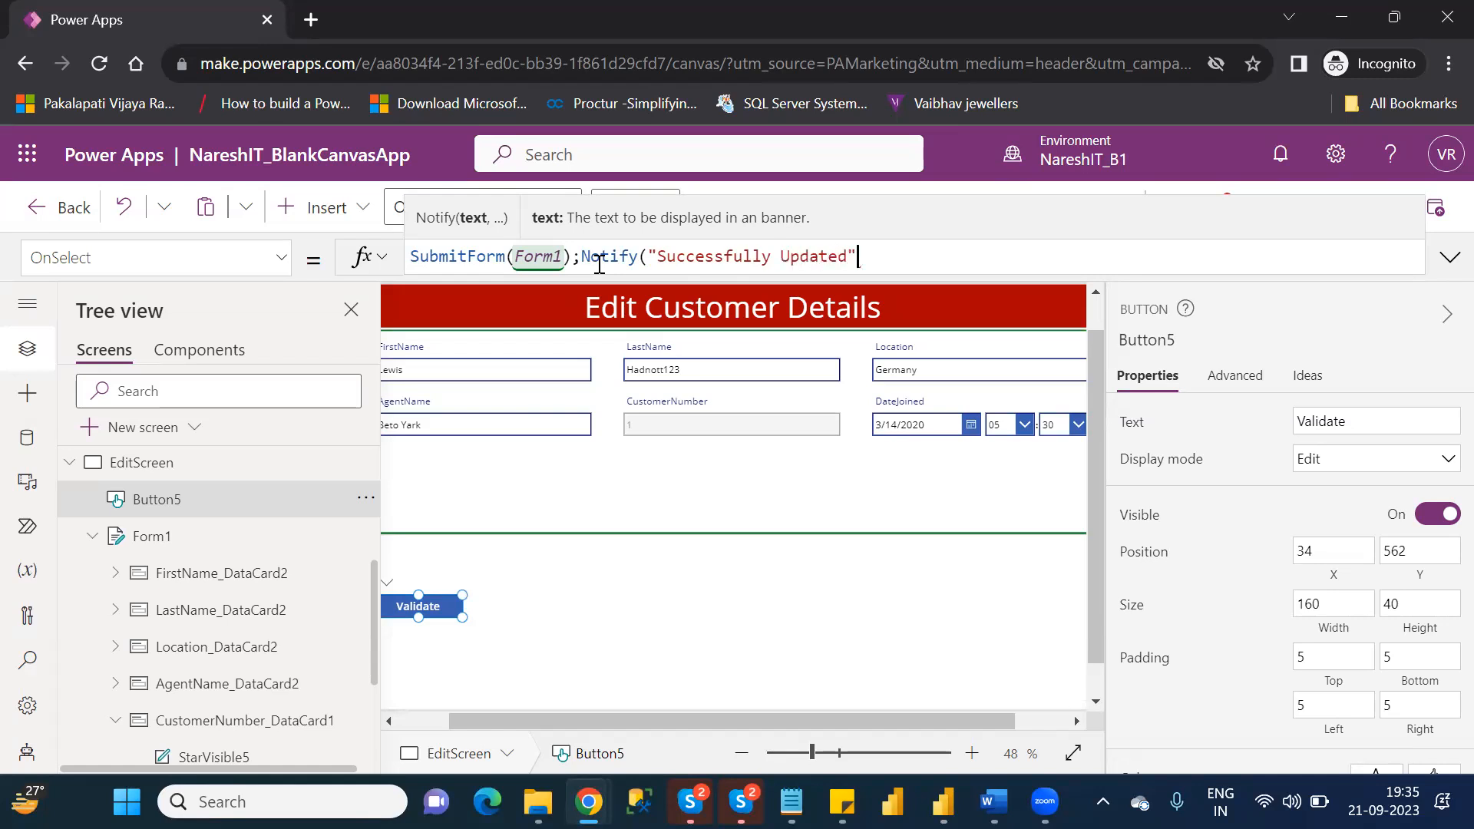
{"action": "type", "text": ")"}
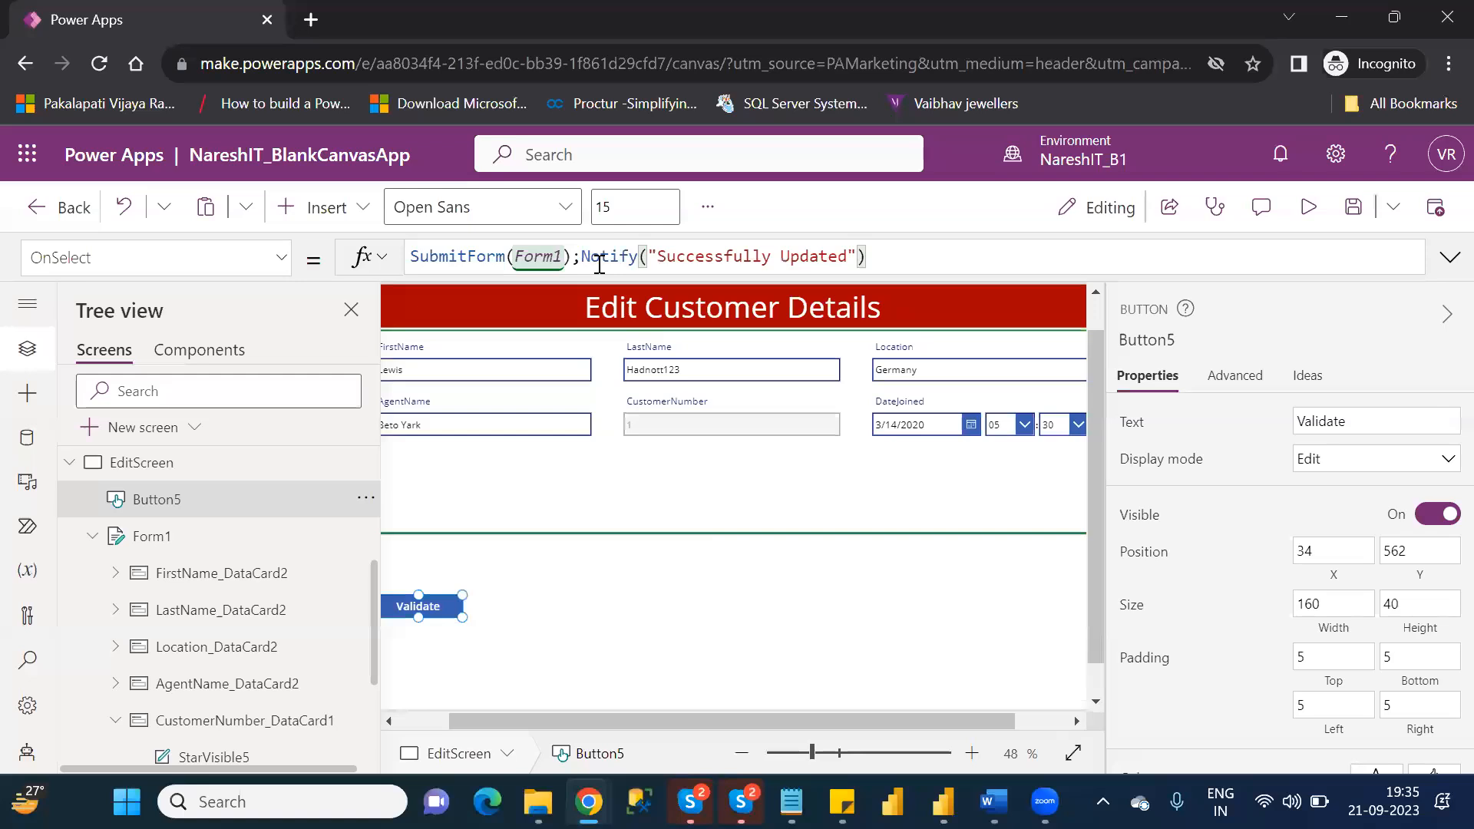
{"action": "left_click", "coordinate": [747, 652]}
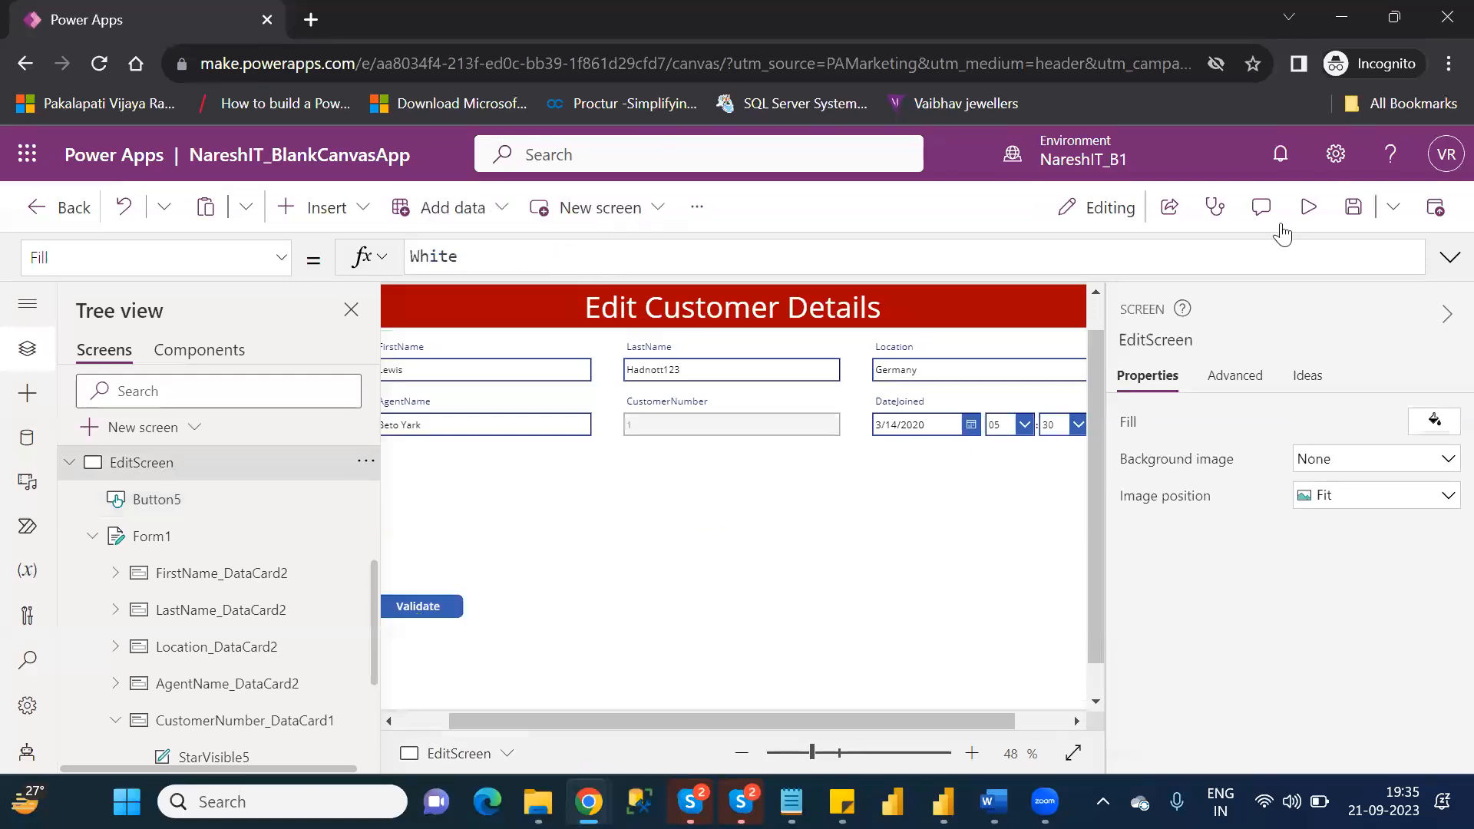
Preview EditScreen, submit the form with the Validate button, dismiss the notification banner and return to the editor.
{"action": "left_click", "coordinate": [1302, 213]}
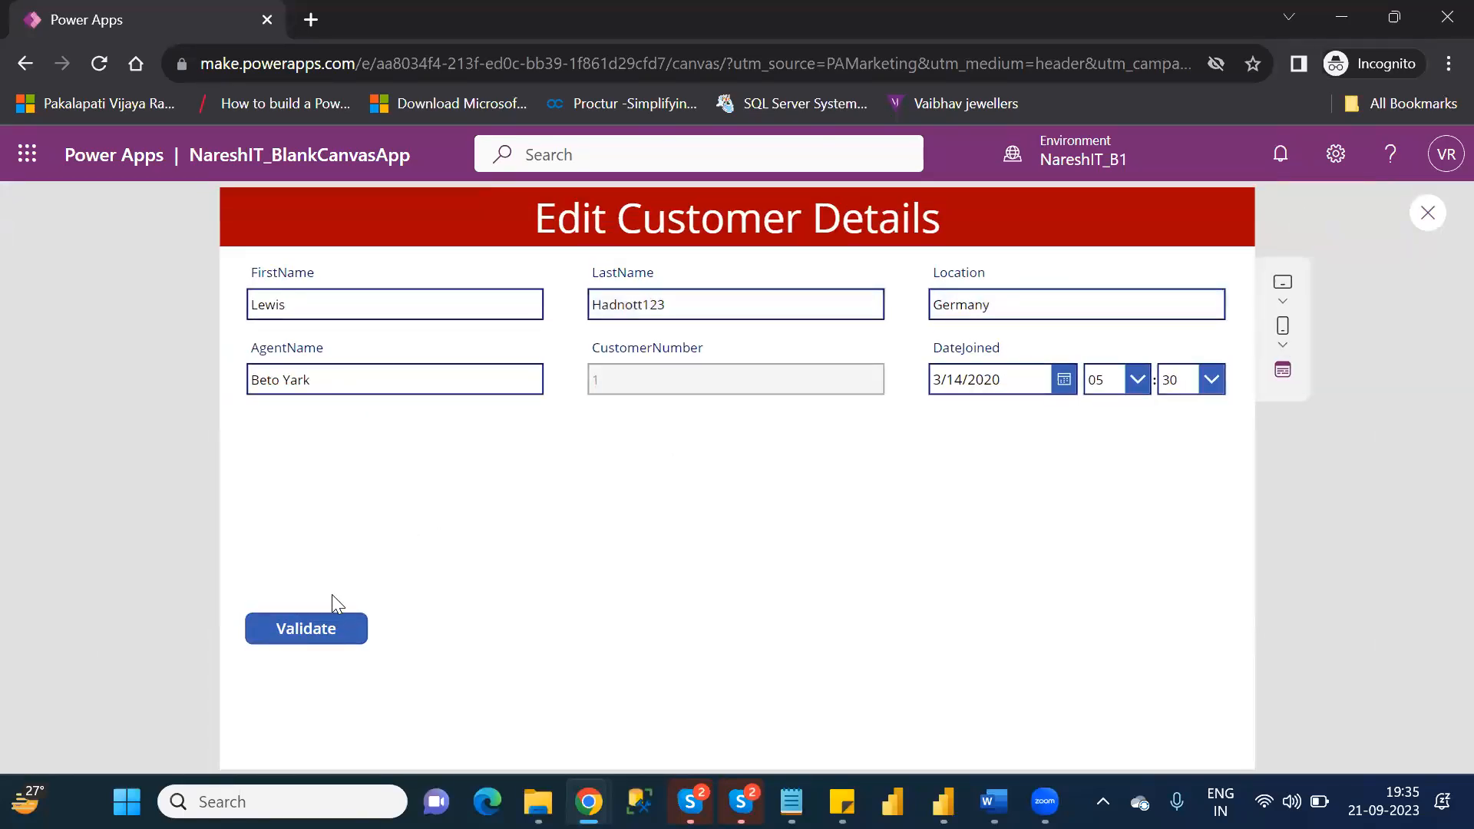
{"action": "left_click", "coordinate": [302, 630]}
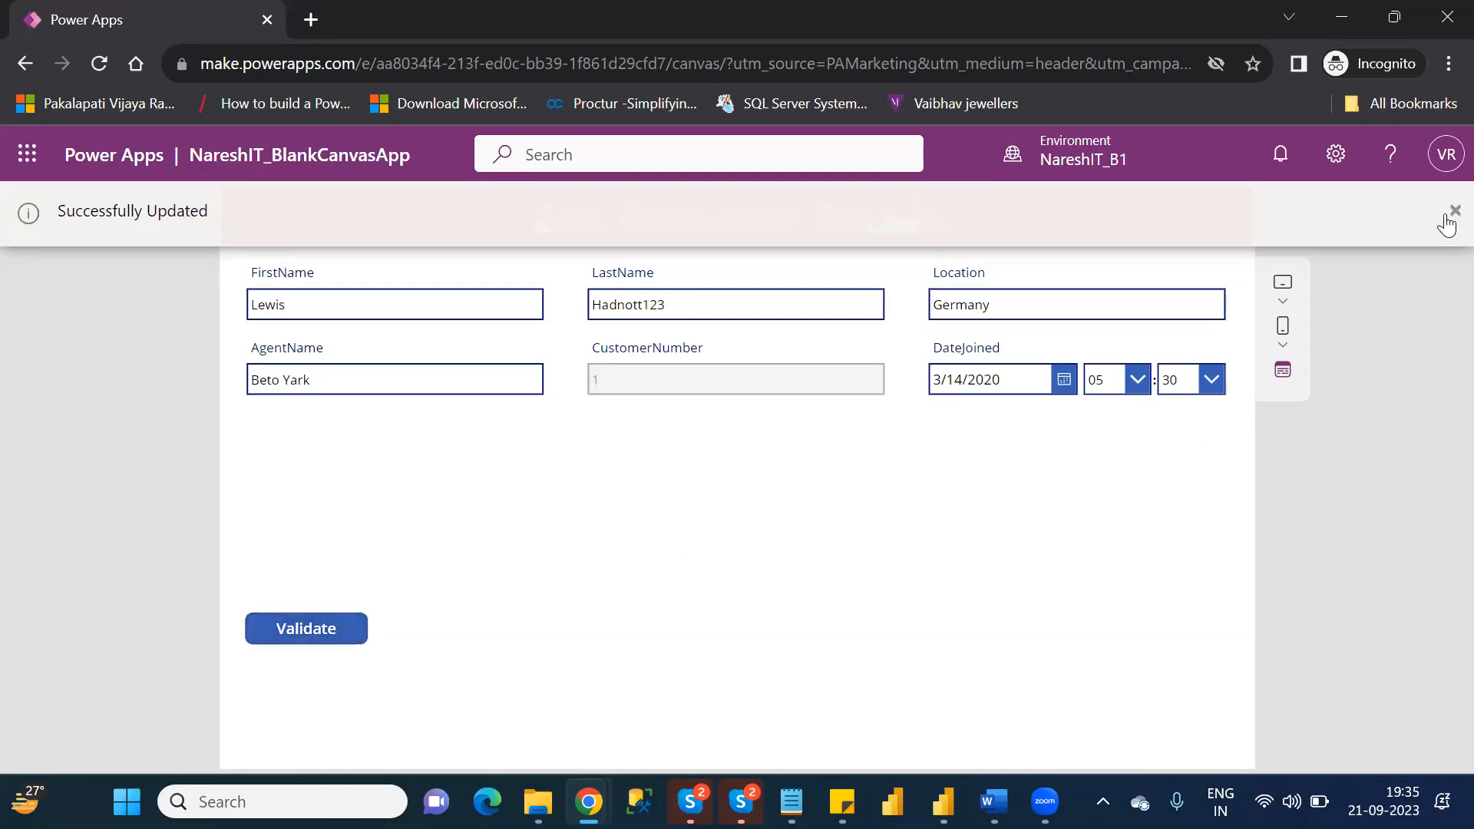
{"action": "left_click", "coordinate": [1446, 217]}
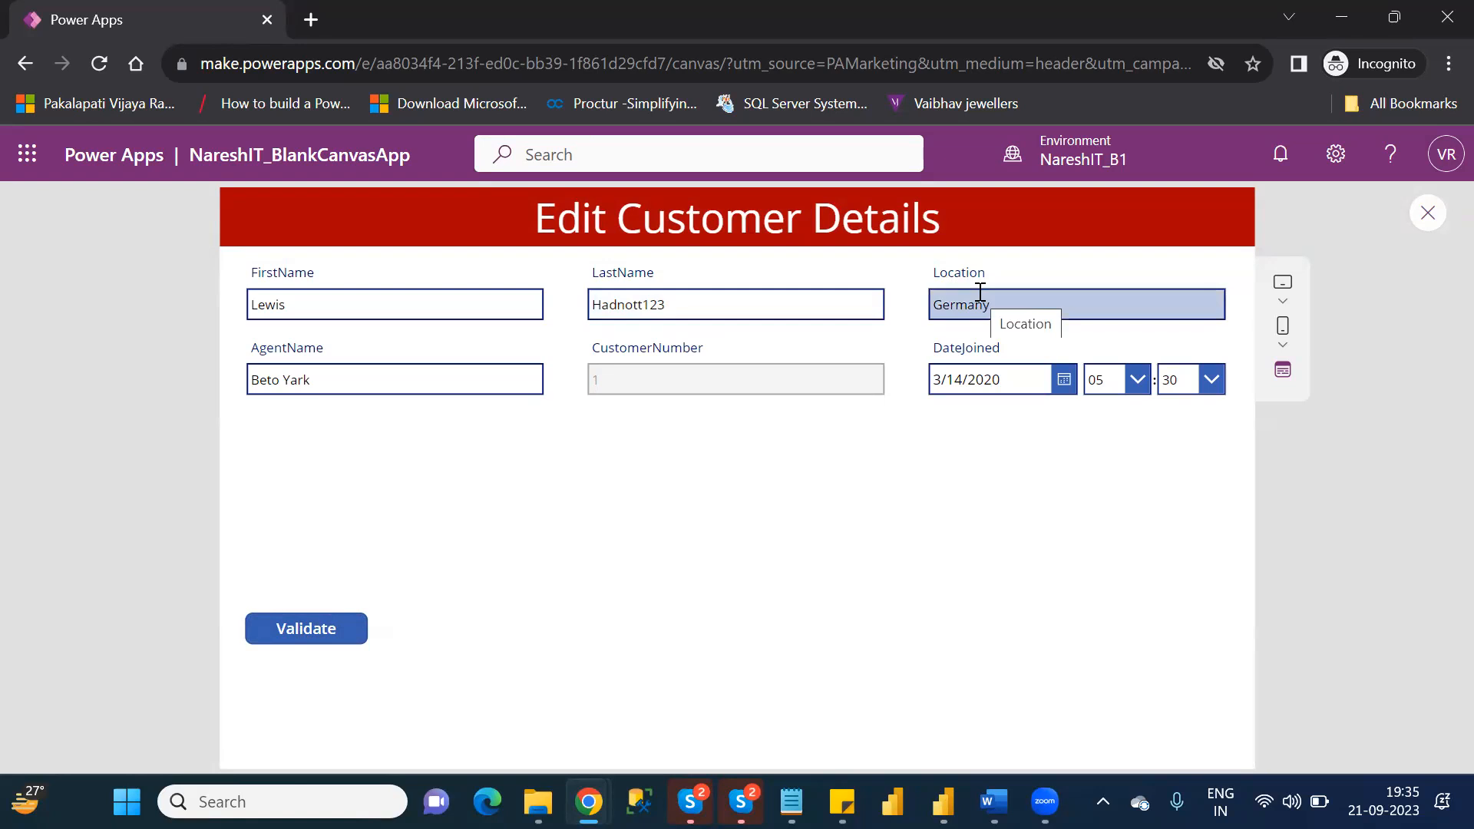
{"action": "left_click", "coordinate": [1429, 215]}
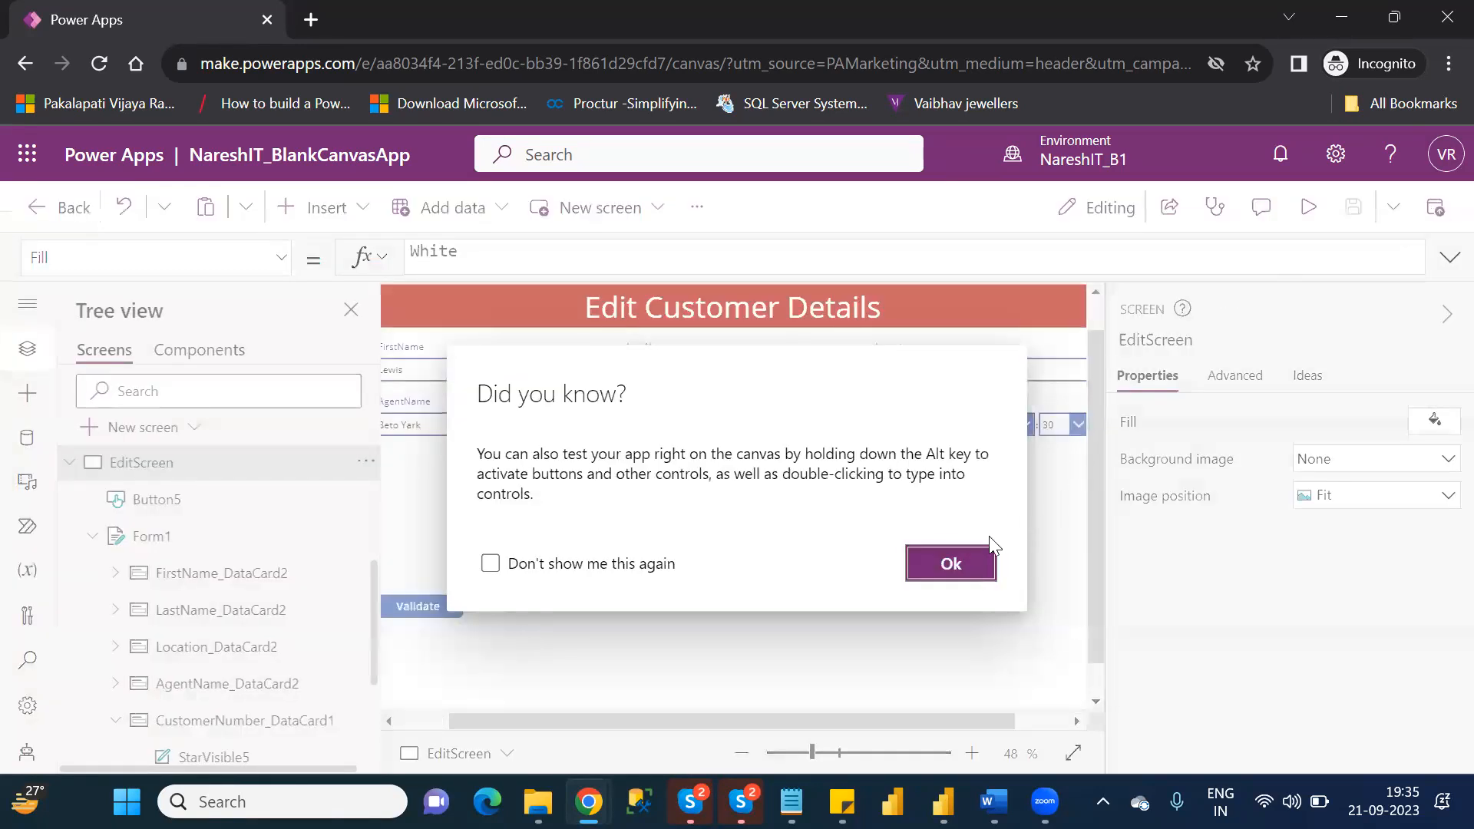
{"action": "left_click", "coordinate": [950, 563]}
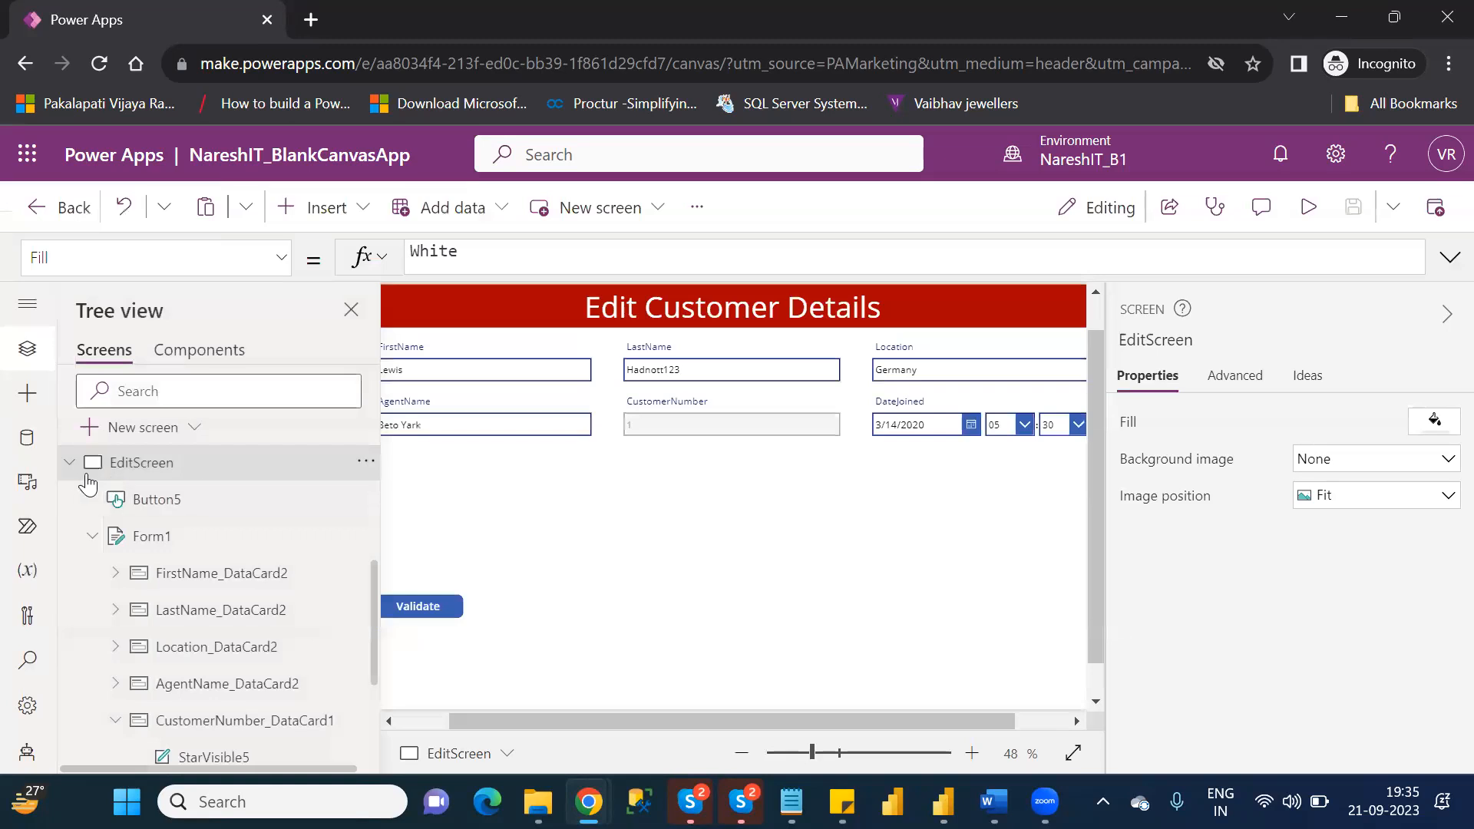
Collapse EditScreen in the screen tree and check the customer's data on DetailScreen and BrowseScreen.
{"action": "left_click", "coordinate": [72, 463]}
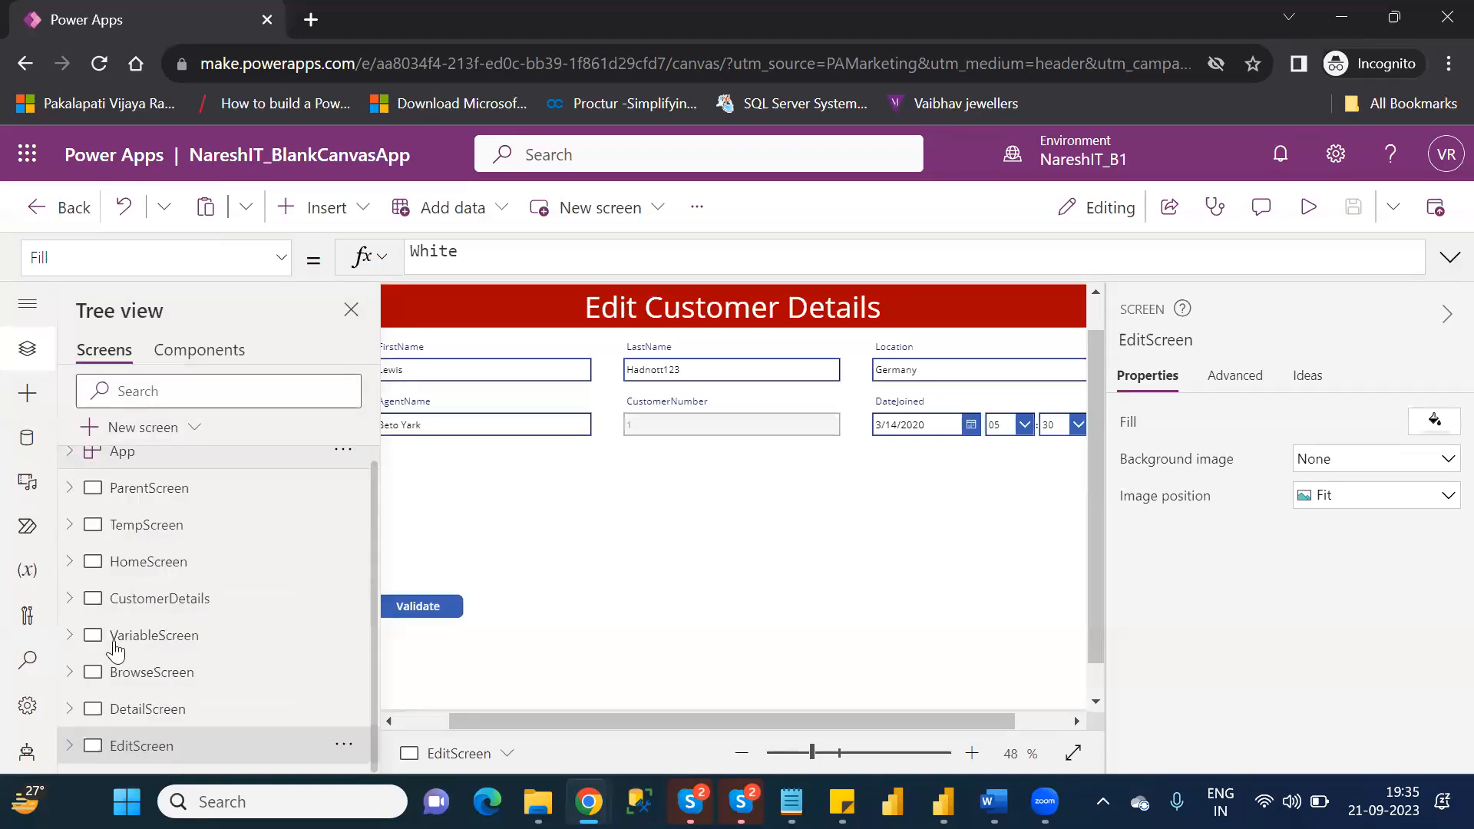
{"action": "left_click", "coordinate": [132, 708]}
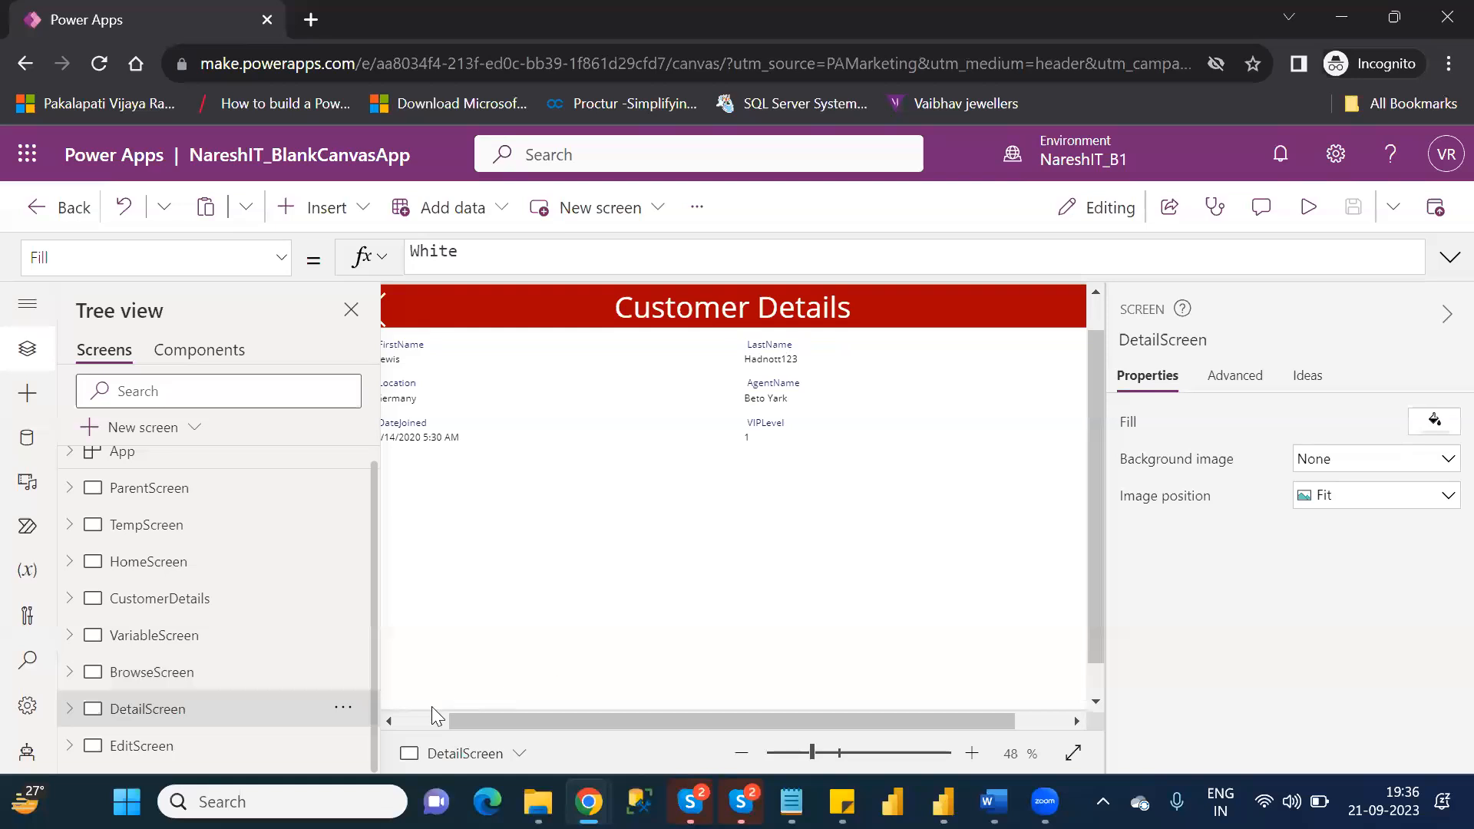
{"action": "left_click", "coordinate": [407, 715]}
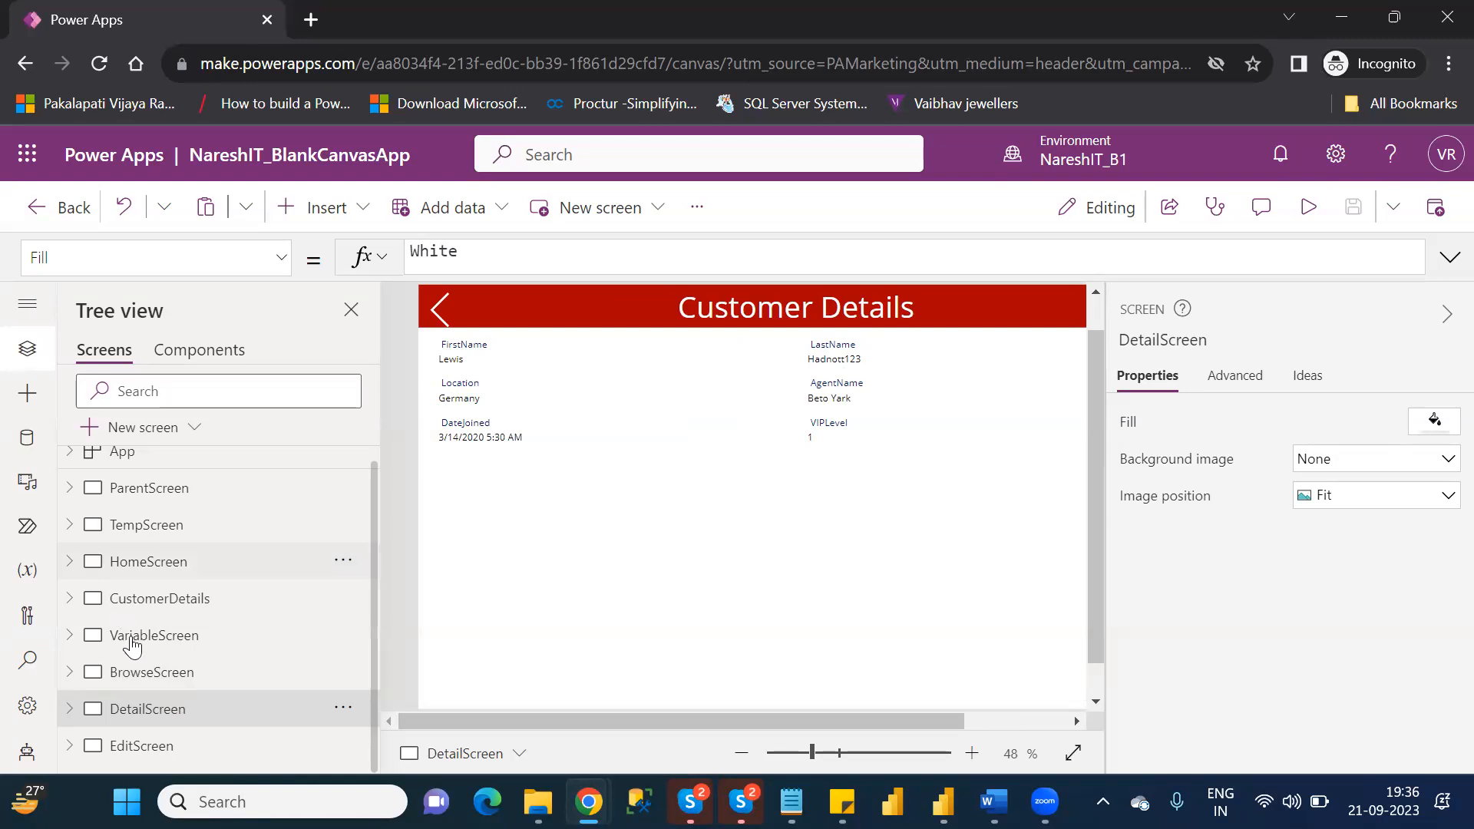
{"action": "left_click", "coordinate": [150, 673]}
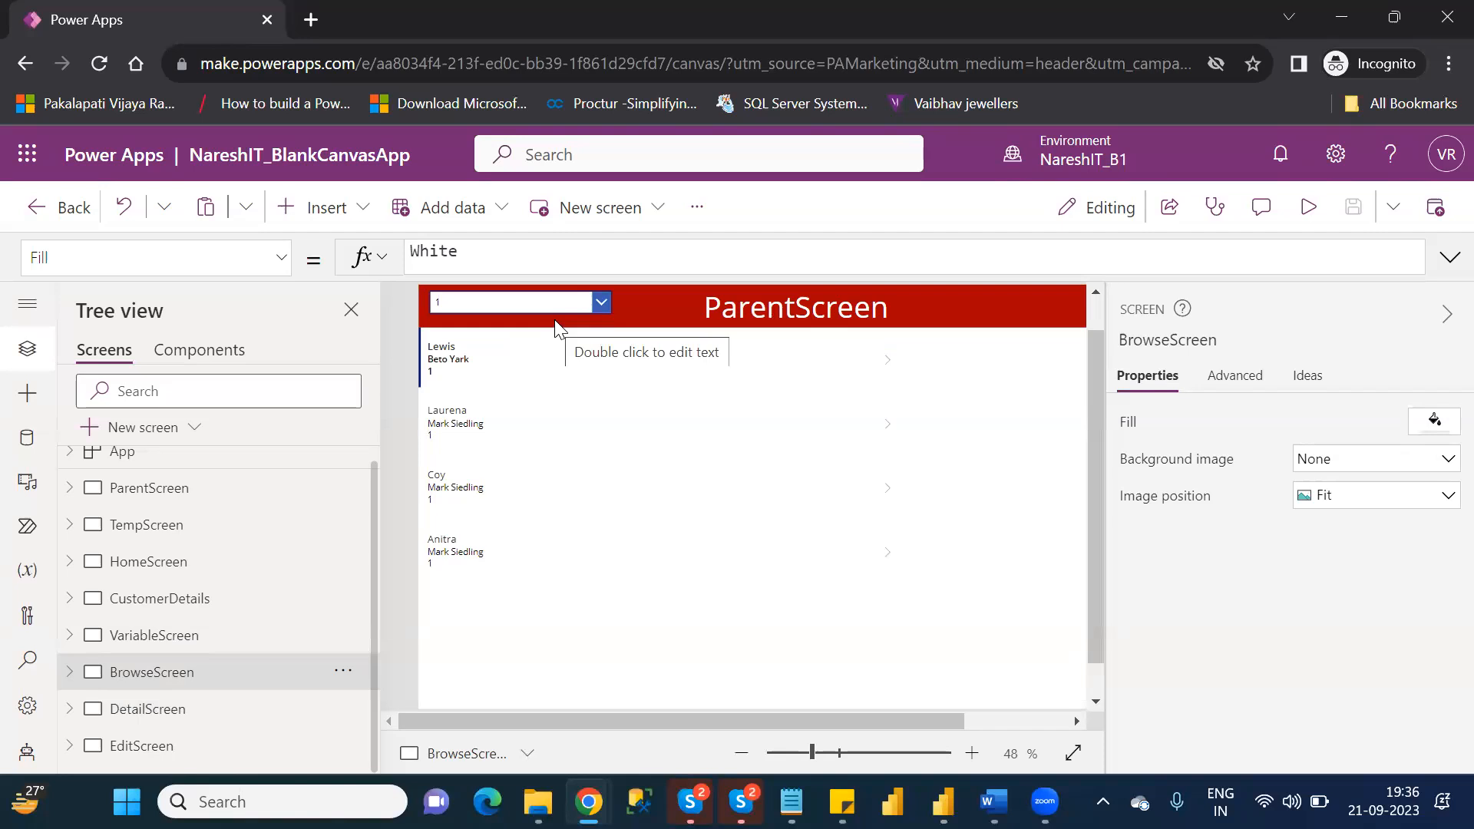
{"action": "left_click", "coordinate": [132, 718]}
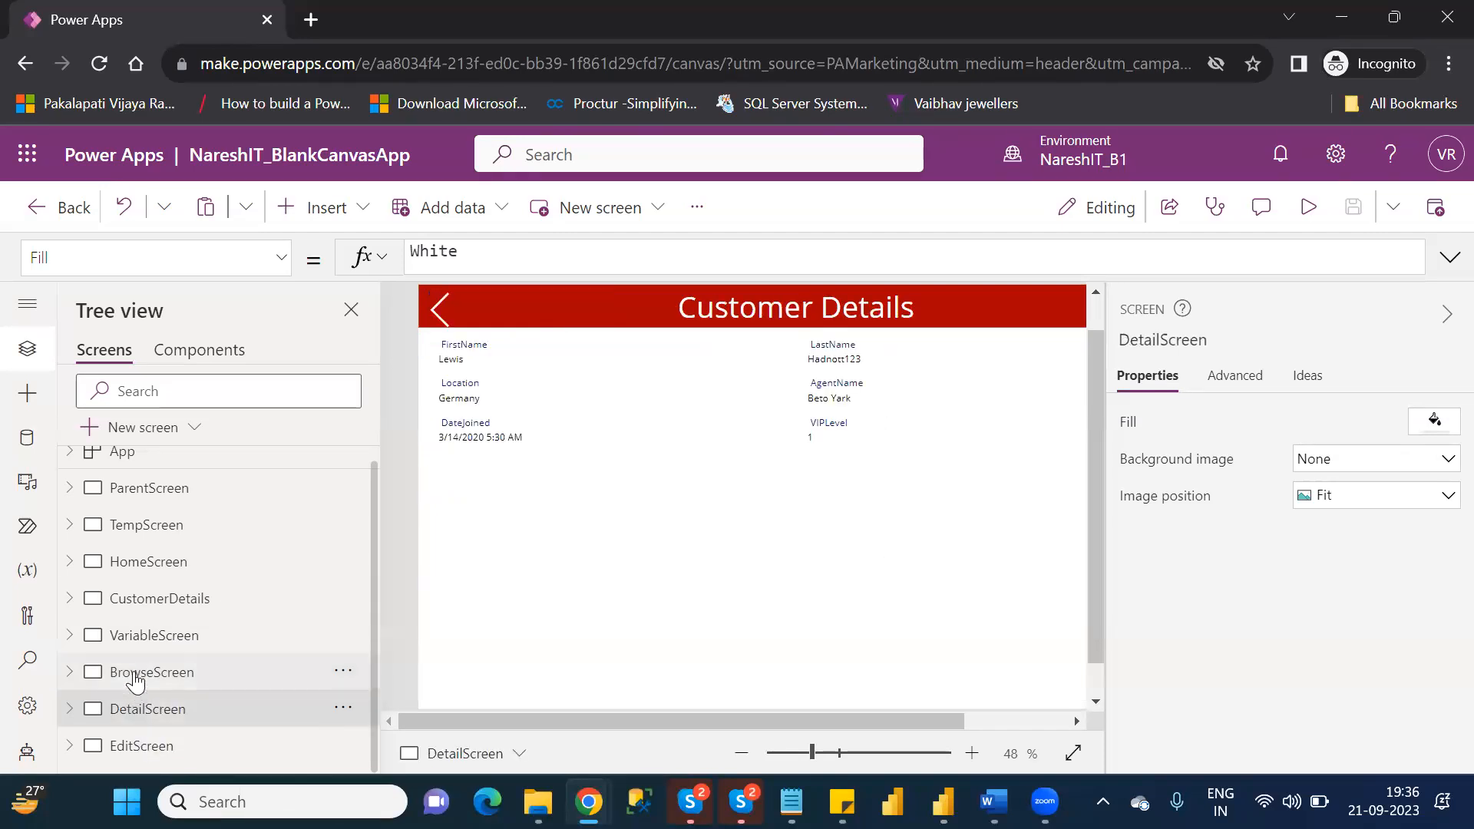
{"action": "left_click", "coordinate": [134, 681]}
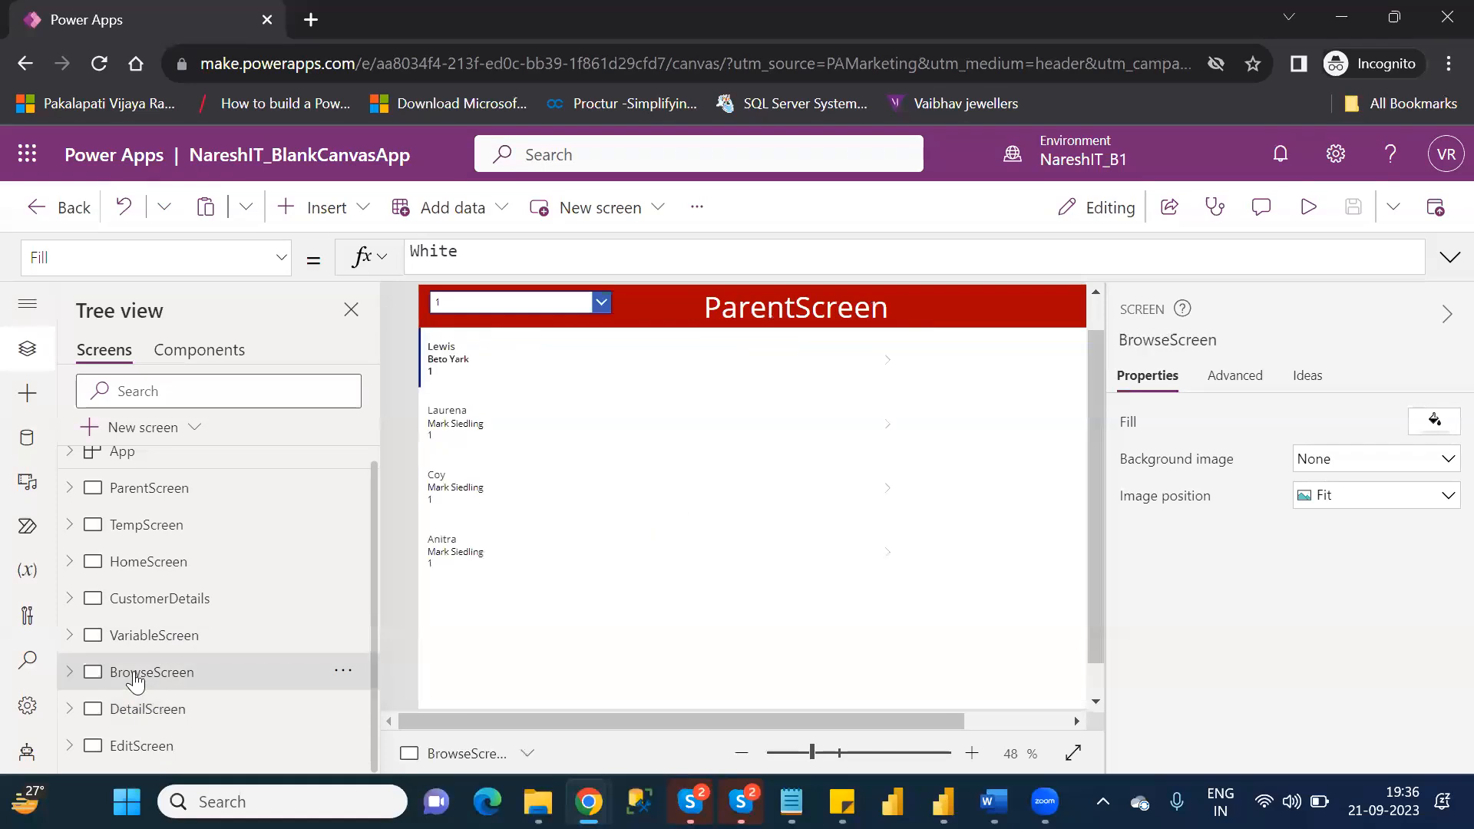
Begin a Concatenate formula in the Text property of Gallery2's Title1 label, with ThisItem.FirstName as its first argument.
{"action": "left_click", "coordinate": [458, 361]}
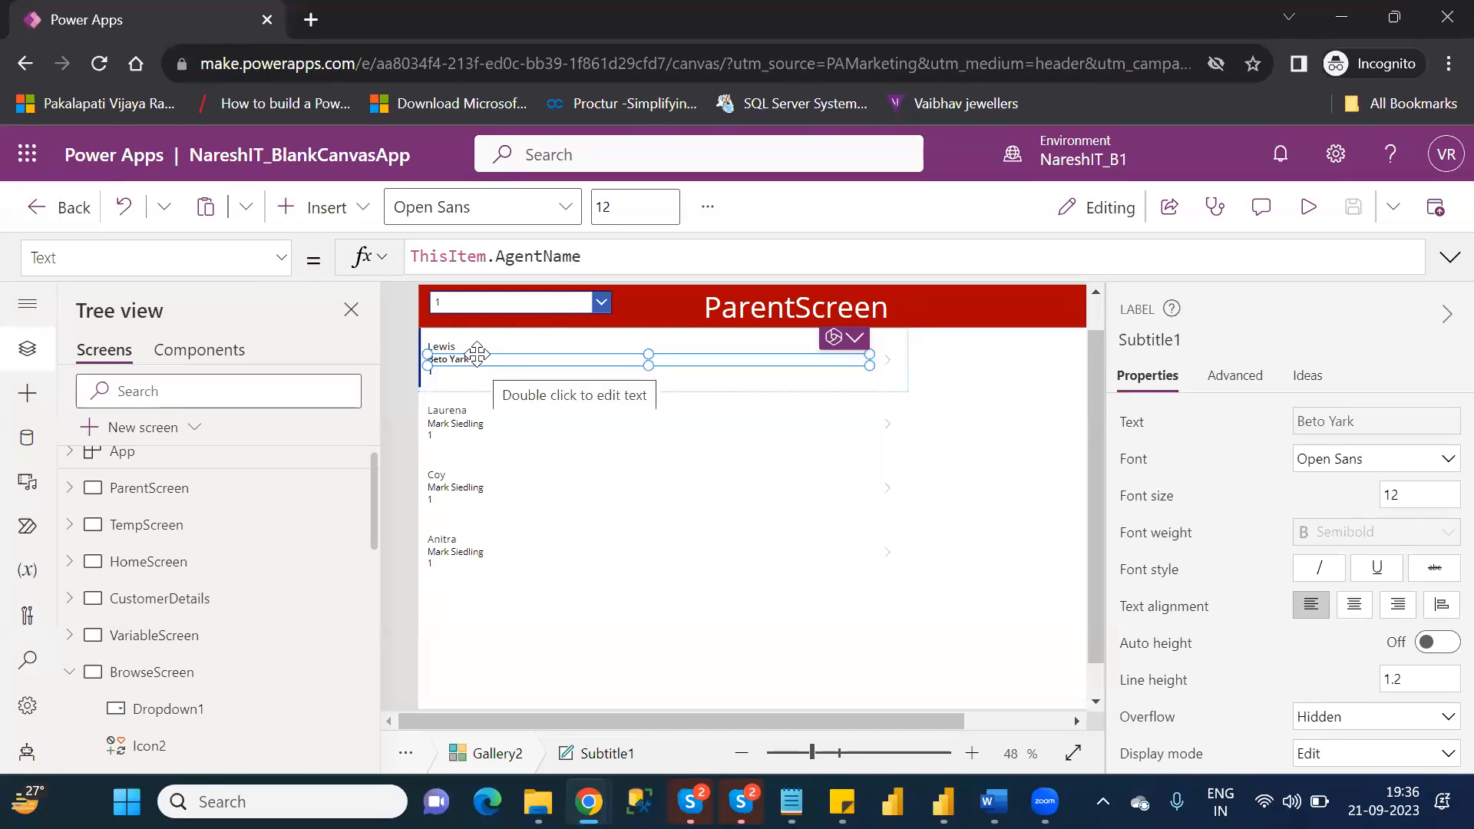
{"action": "left_click", "coordinate": [474, 351]}
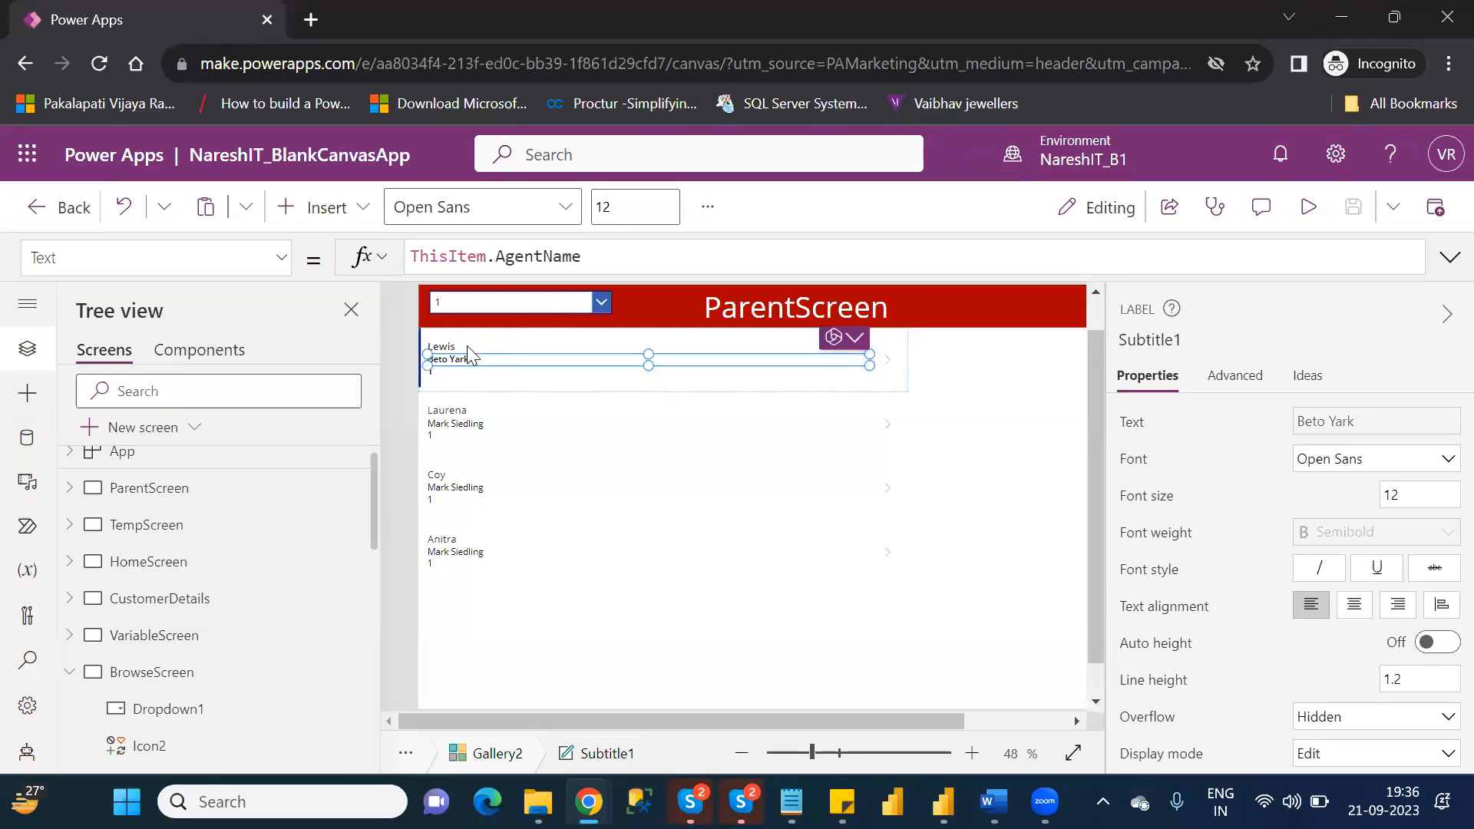
{"action": "left_click", "coordinate": [468, 345]}
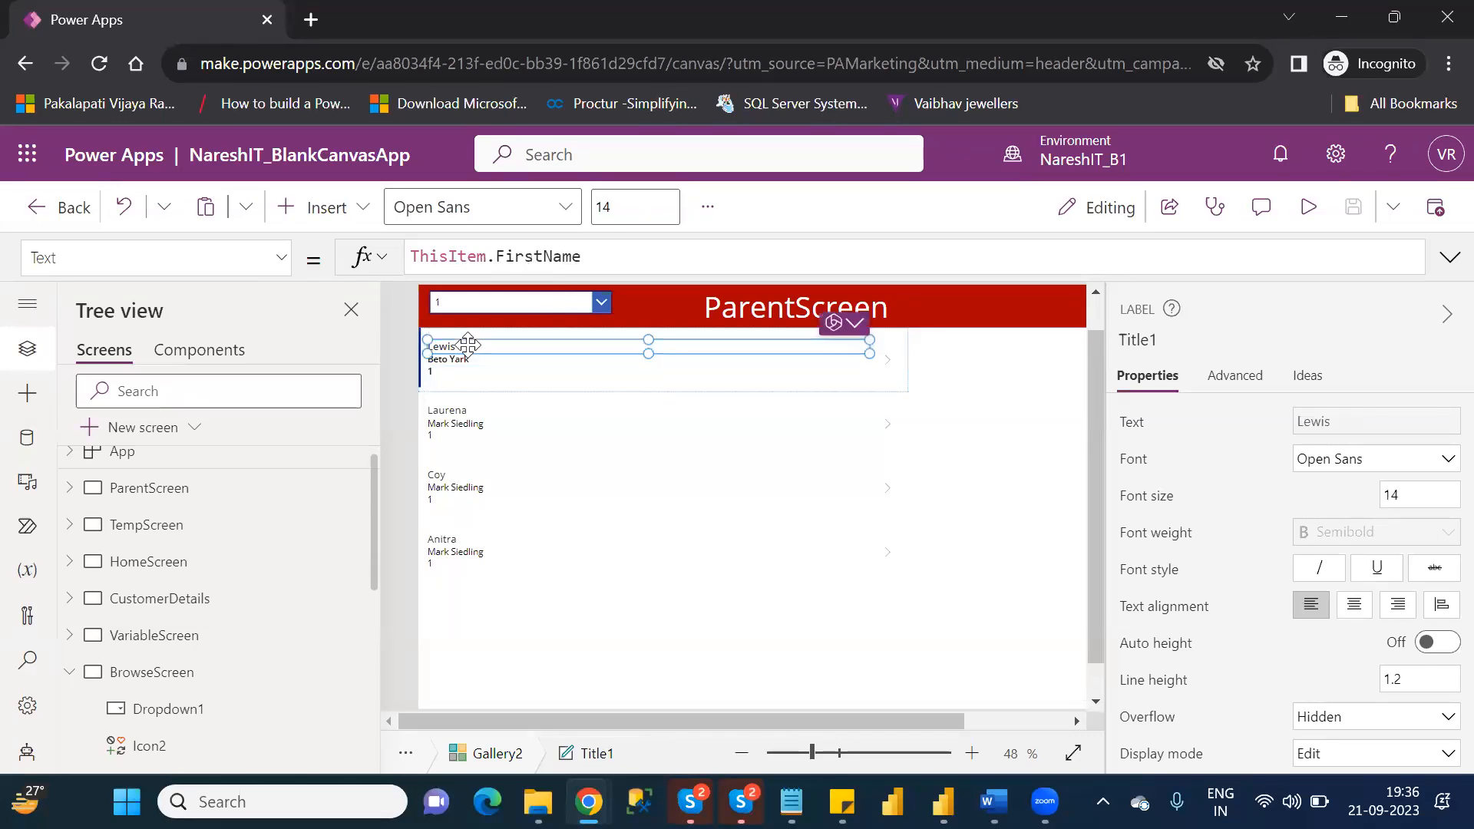
{"action": "left_click", "coordinate": [412, 254]}
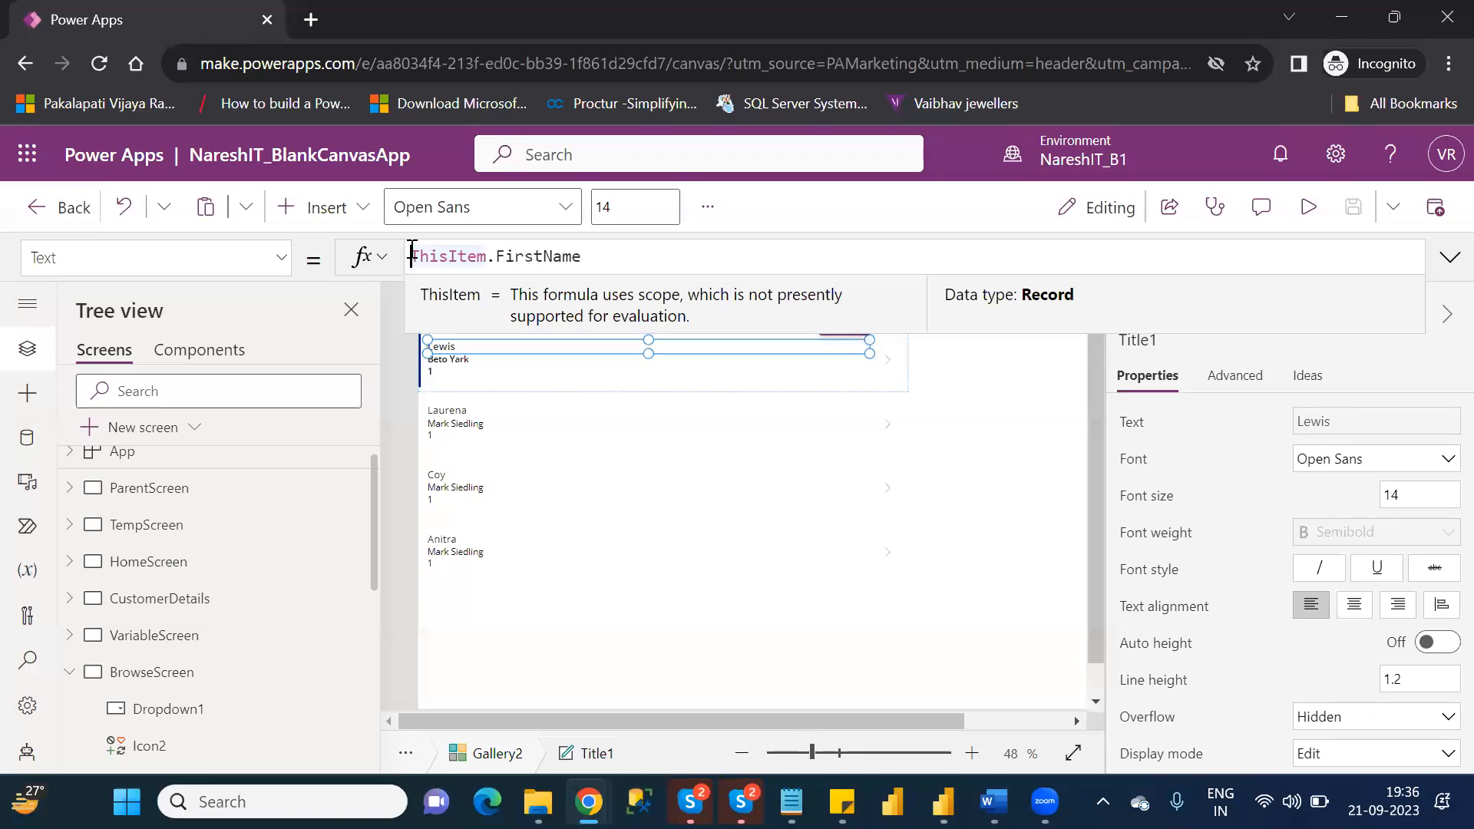
{"action": "type", "text": "Concat"}
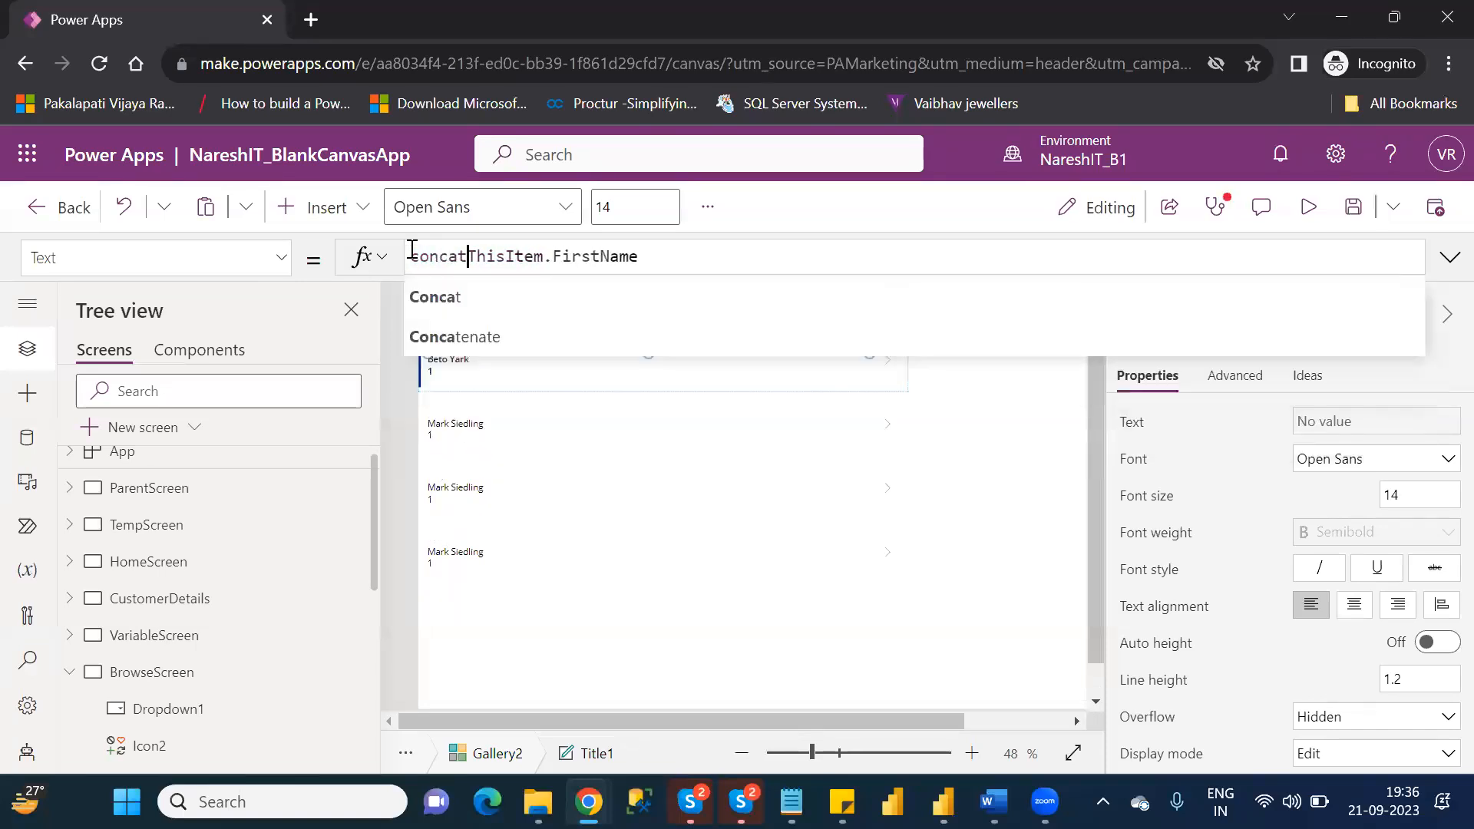
{"action": "key", "text": "Down"}
{"action": "key", "text": "Tab"}
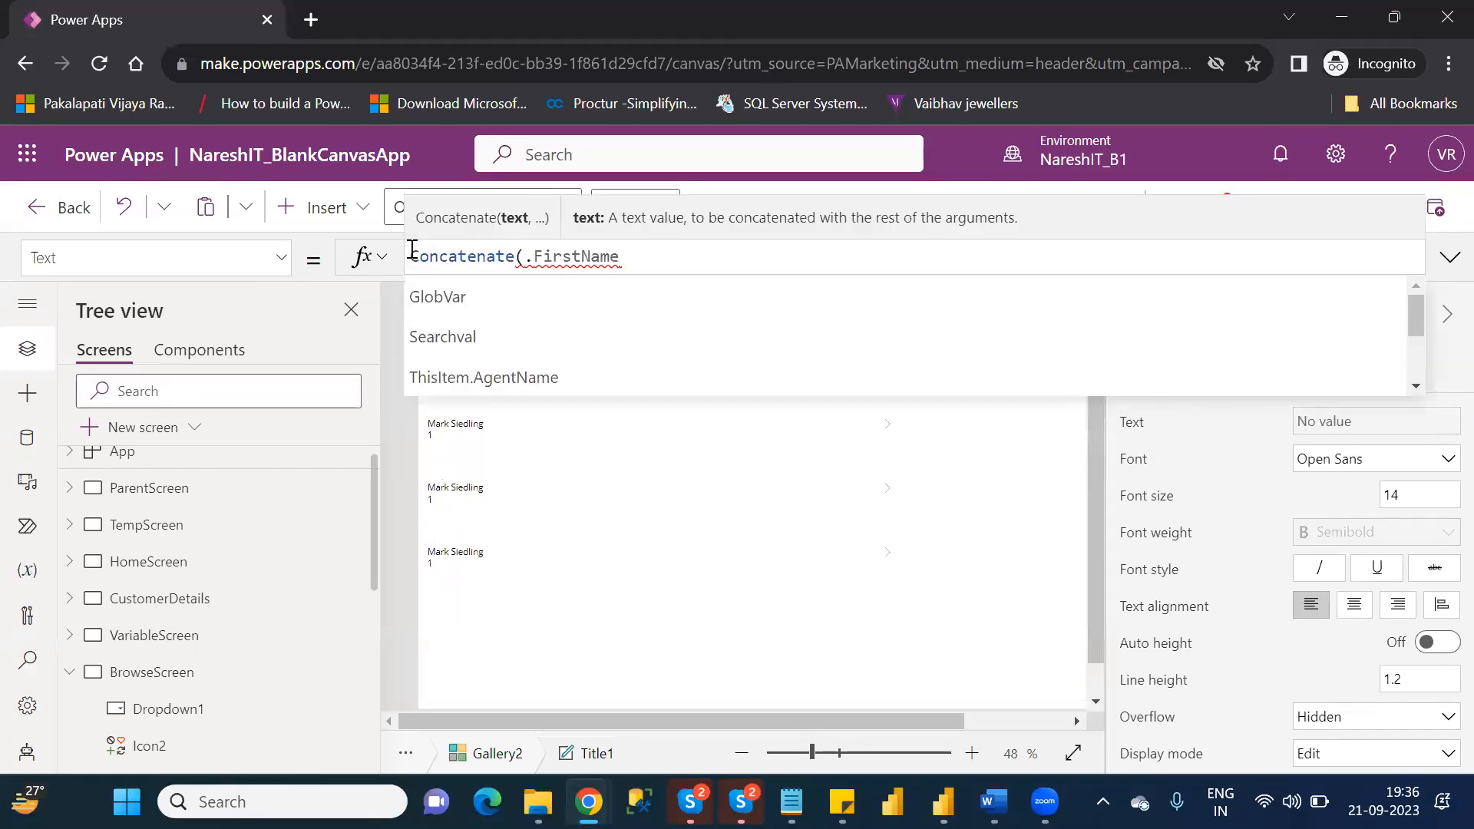
{"action": "key", "text": "Down"}
{"action": "key", "text": "Down"}
{"action": "key", "text": "Down"}
{"action": "key", "text": "Down"}
{"action": "key", "text": "Down"}
{"action": "key", "text": "Down"}
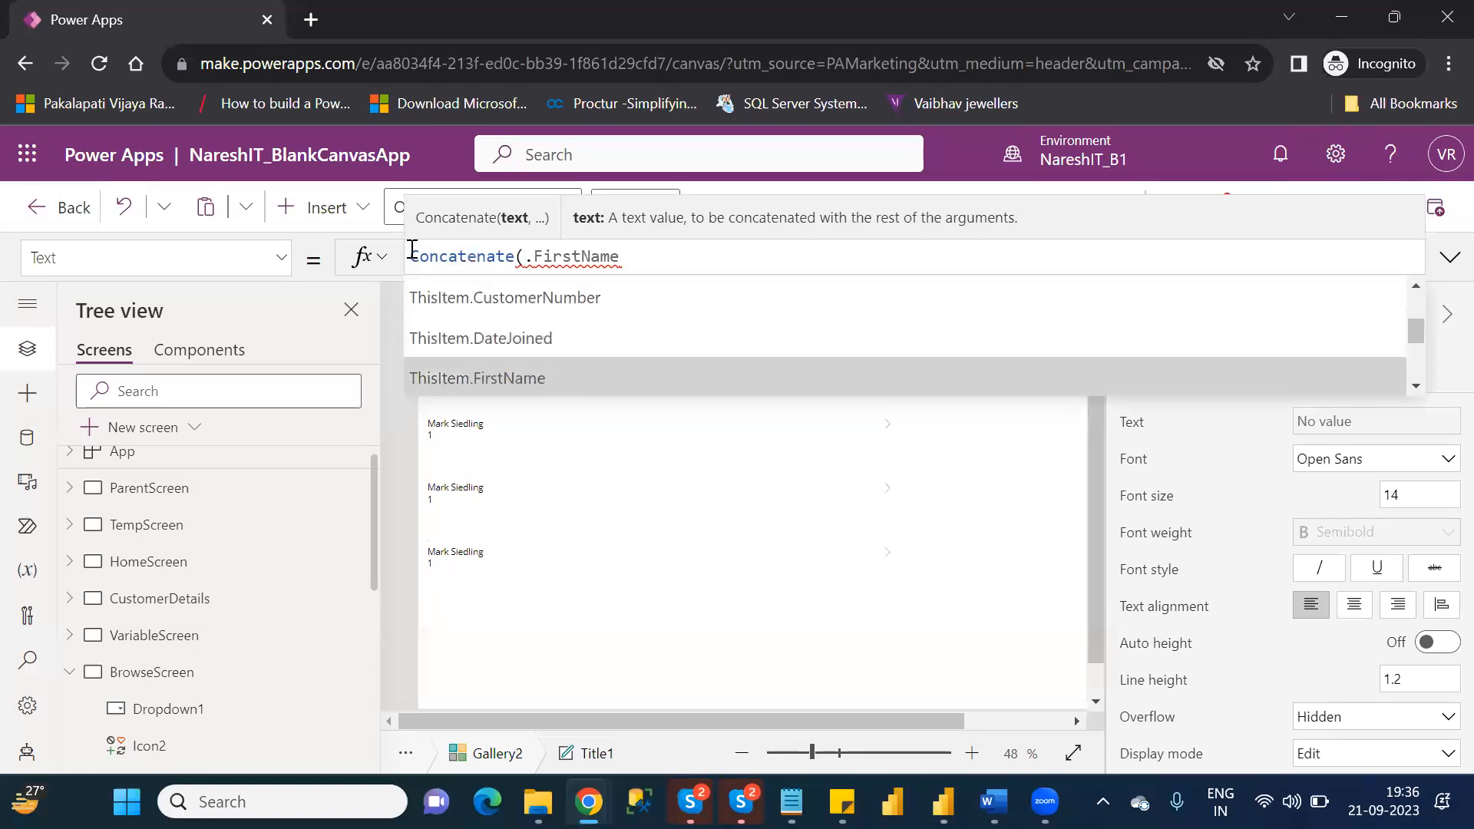
{"action": "key", "text": "Tab"}
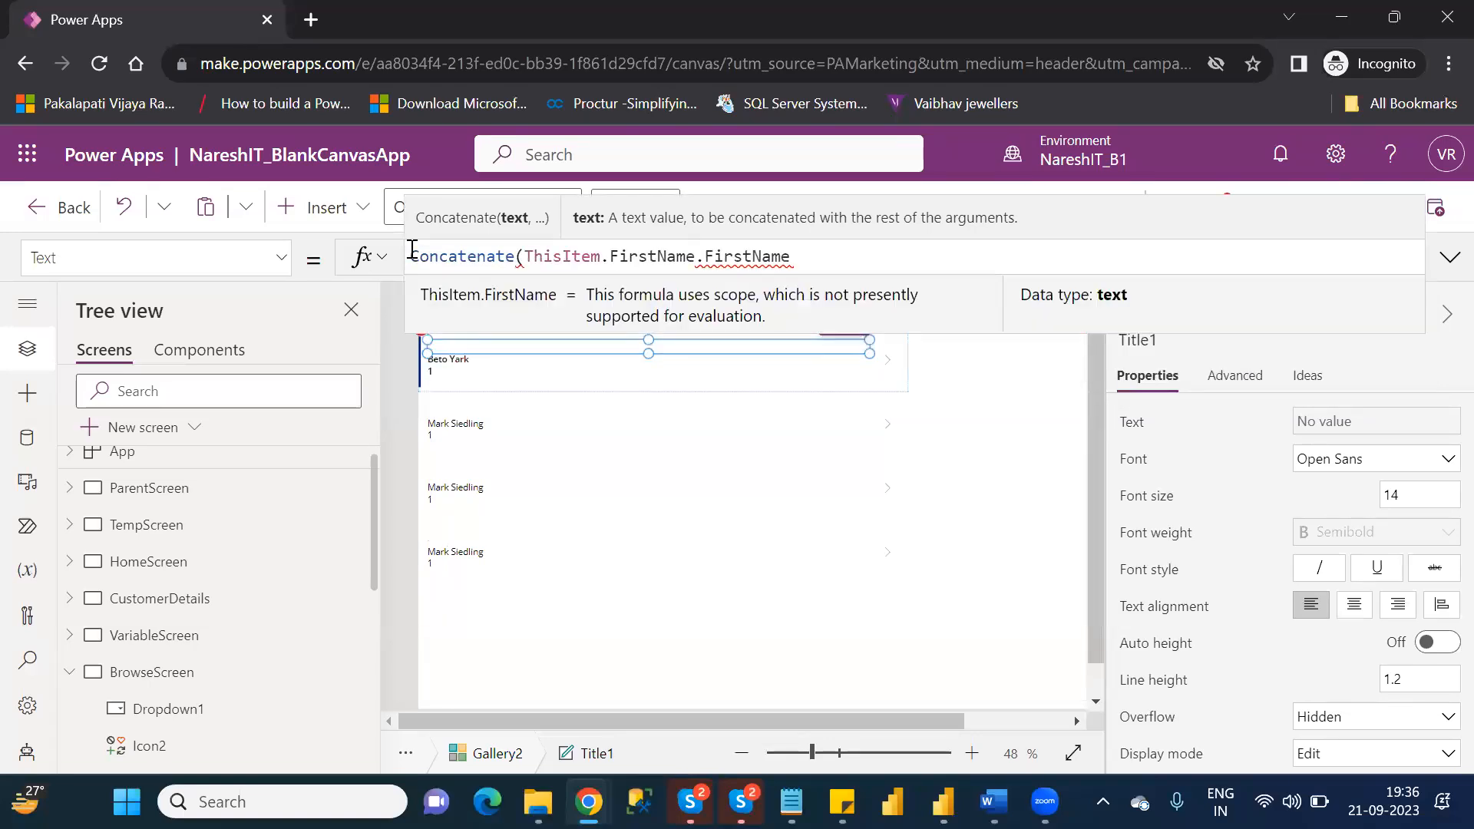
Complete Title1's formula with a two-space separator and ThisItem.LastName, removing the leftover .FirstName text and closing the parenthesis.
{"action": "type", "text": ",\""}
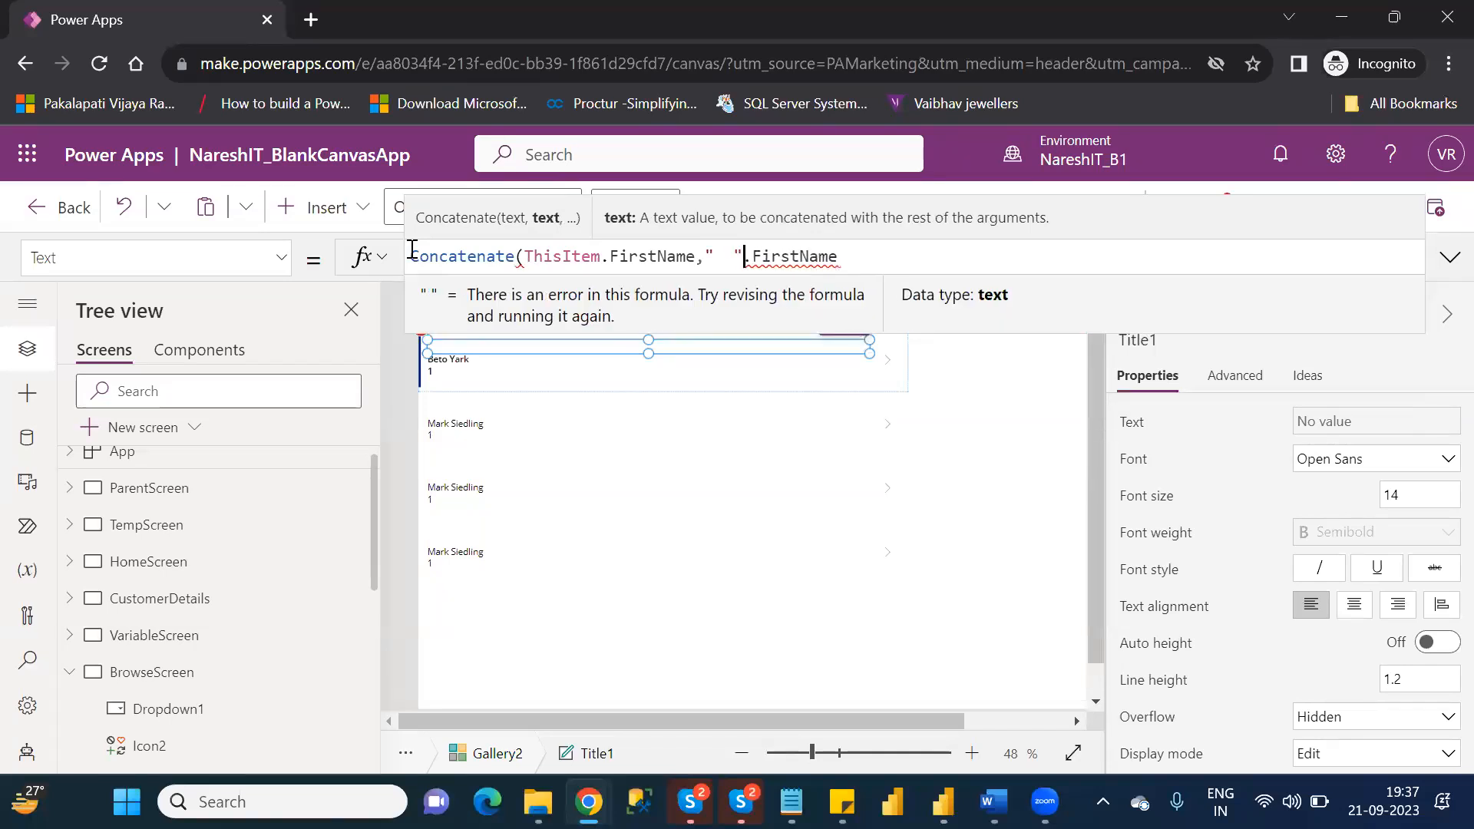
{"action": "key", "text": "Right"}
{"action": "type", "text": ","}
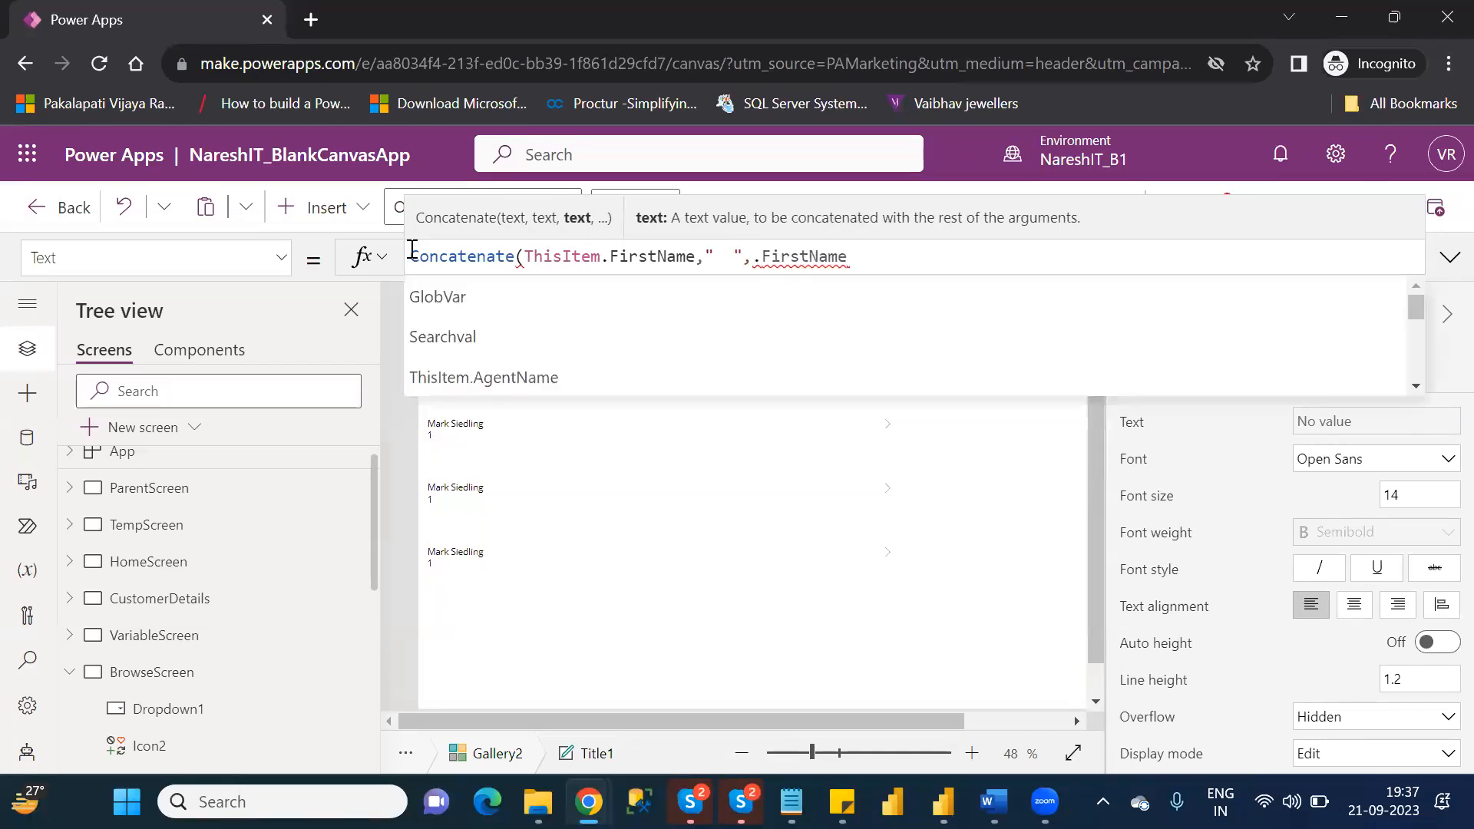
{"action": "key", "text": "Down"}
{"action": "key", "text": "Down"}
{"action": "key", "text": "Down"}
{"action": "key", "text": "Down"}
{"action": "key", "text": "Down"}
{"action": "key", "text": "Down"}
{"action": "key", "text": "Down"}
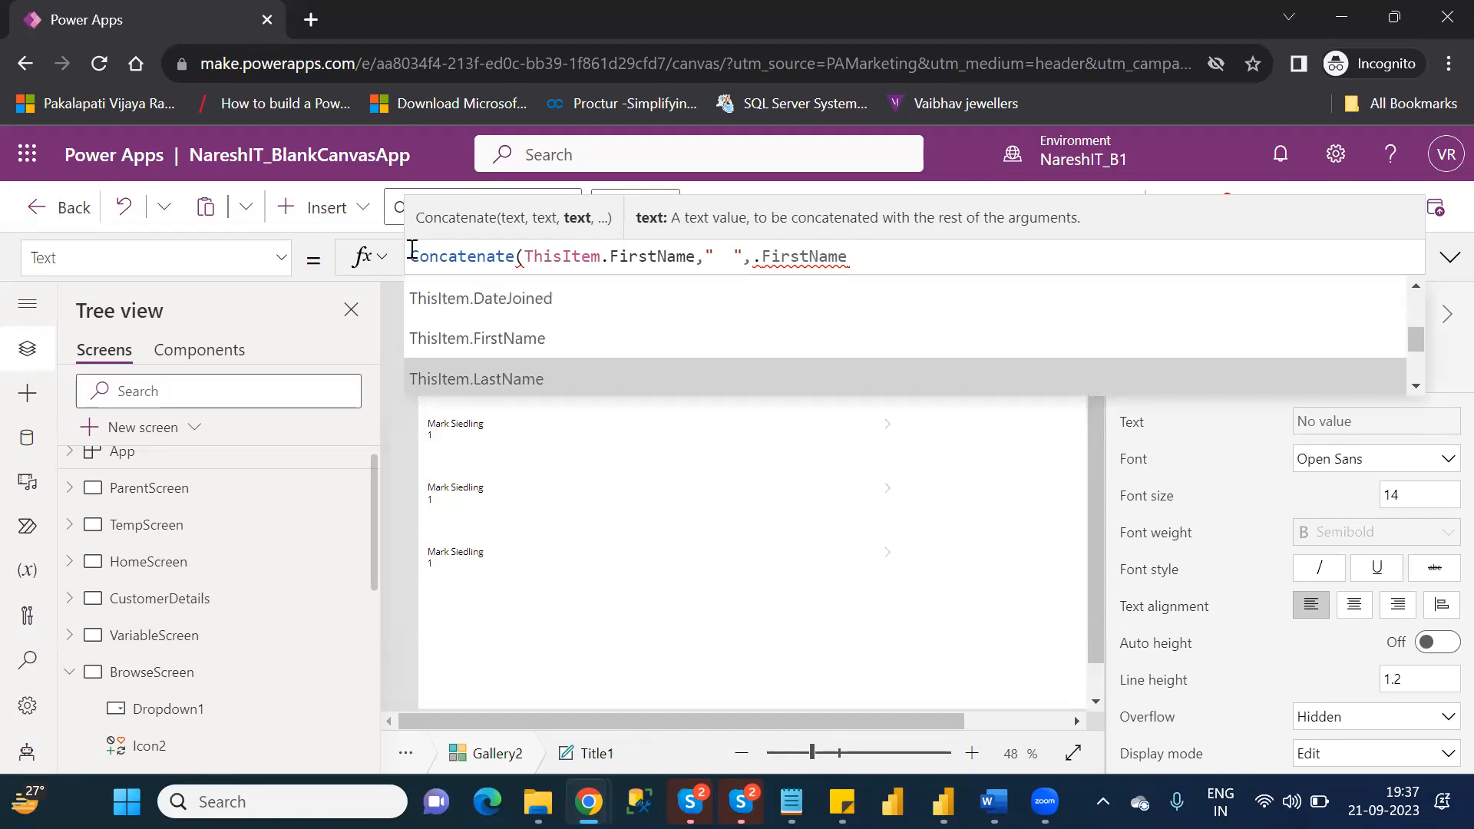
{"action": "key", "text": "Tab"}
{"action": "key", "text": "Delete"}
{"action": "key", "text": "Delete"}
{"action": "key", "text": "Delete"}
{"action": "key", "text": "Delete"}
{"action": "key", "text": "Delete"}
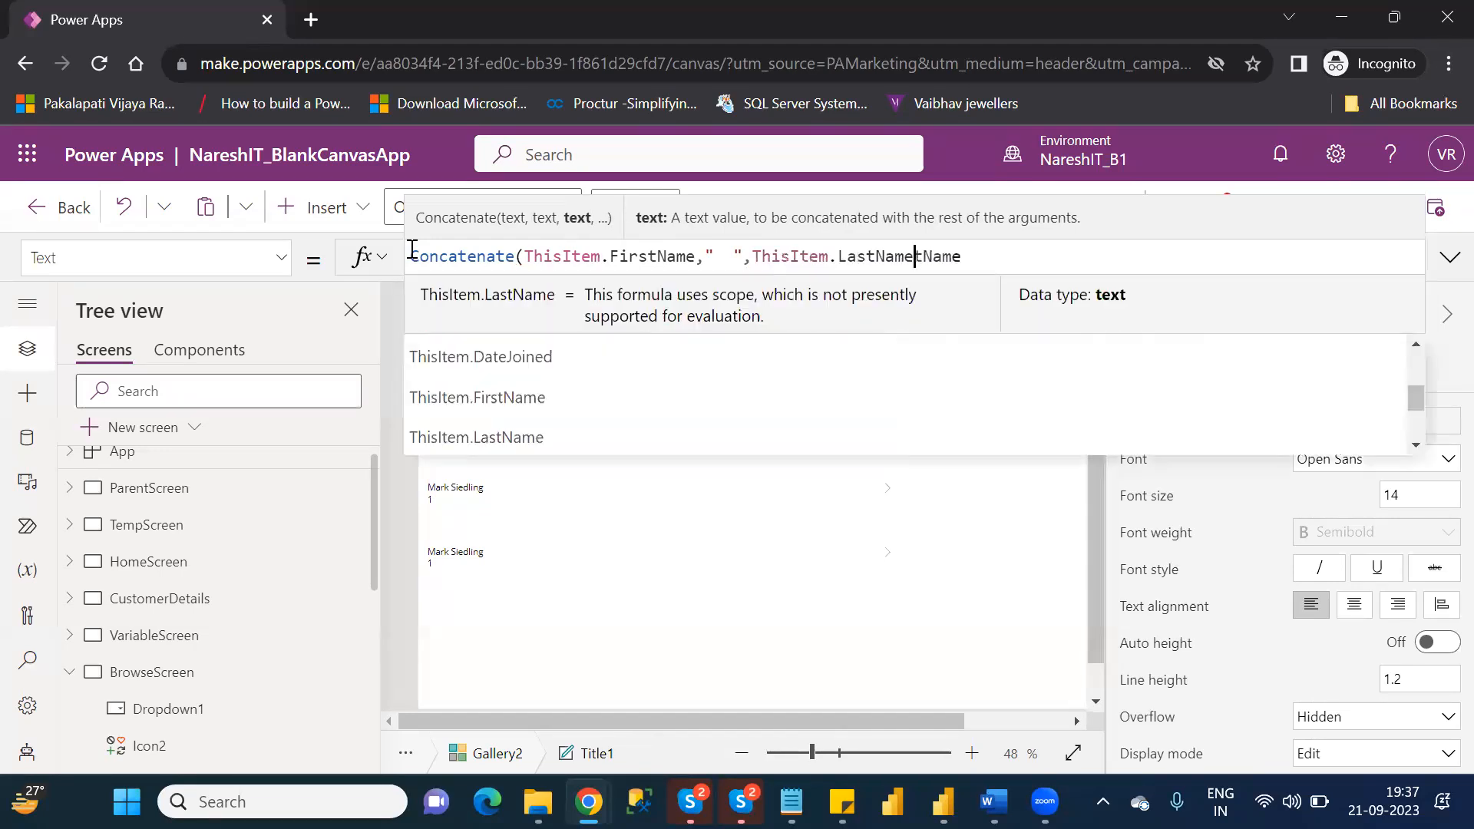
{"action": "key", "text": "Delete"}
{"action": "key", "text": "Delete"}
{"action": "key", "text": "Delete"}
{"action": "key", "text": "Delete"}
{"action": "key", "text": "Delete"}
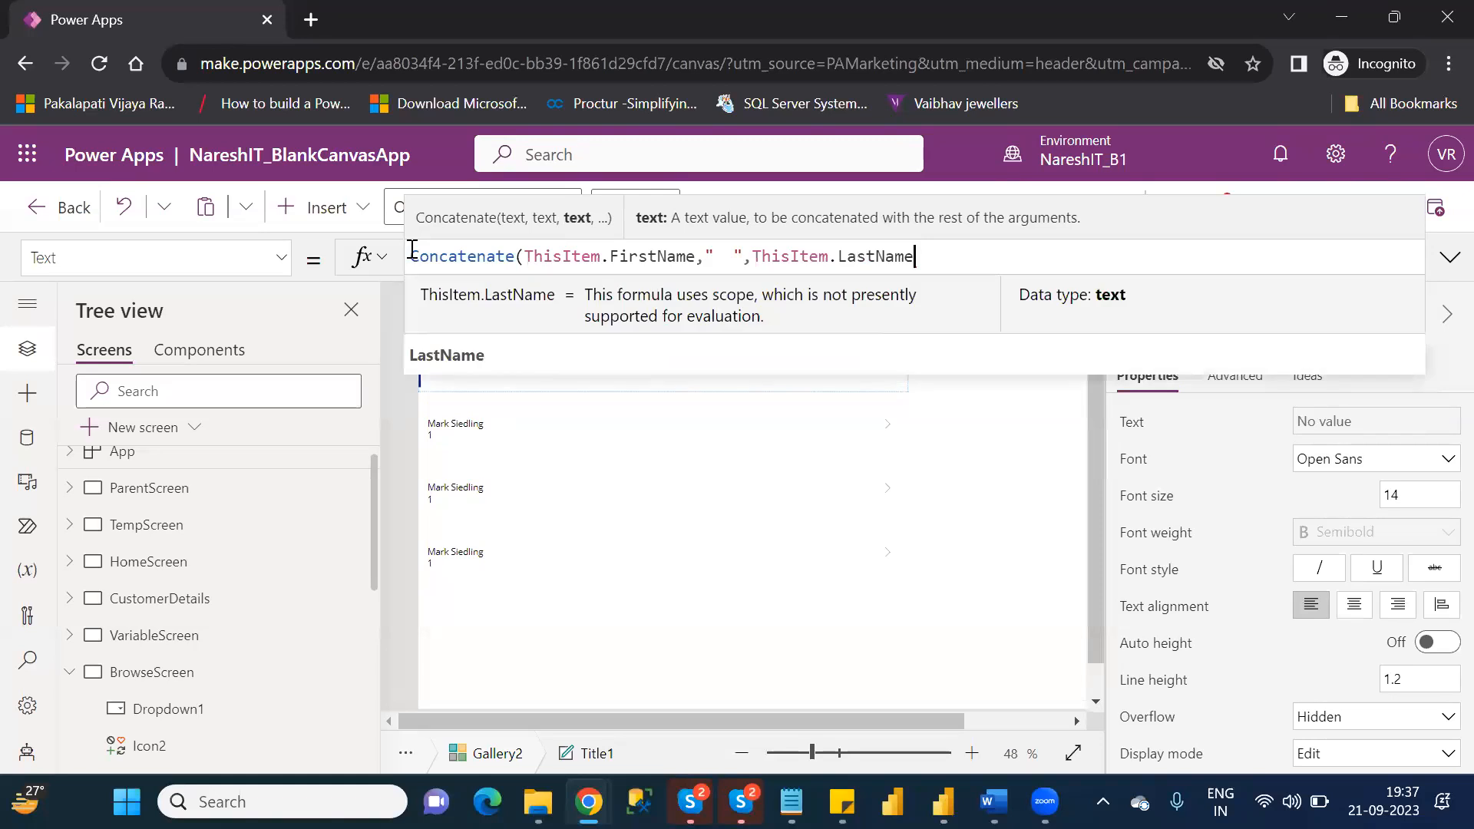
{"action": "type", "text": ")"}
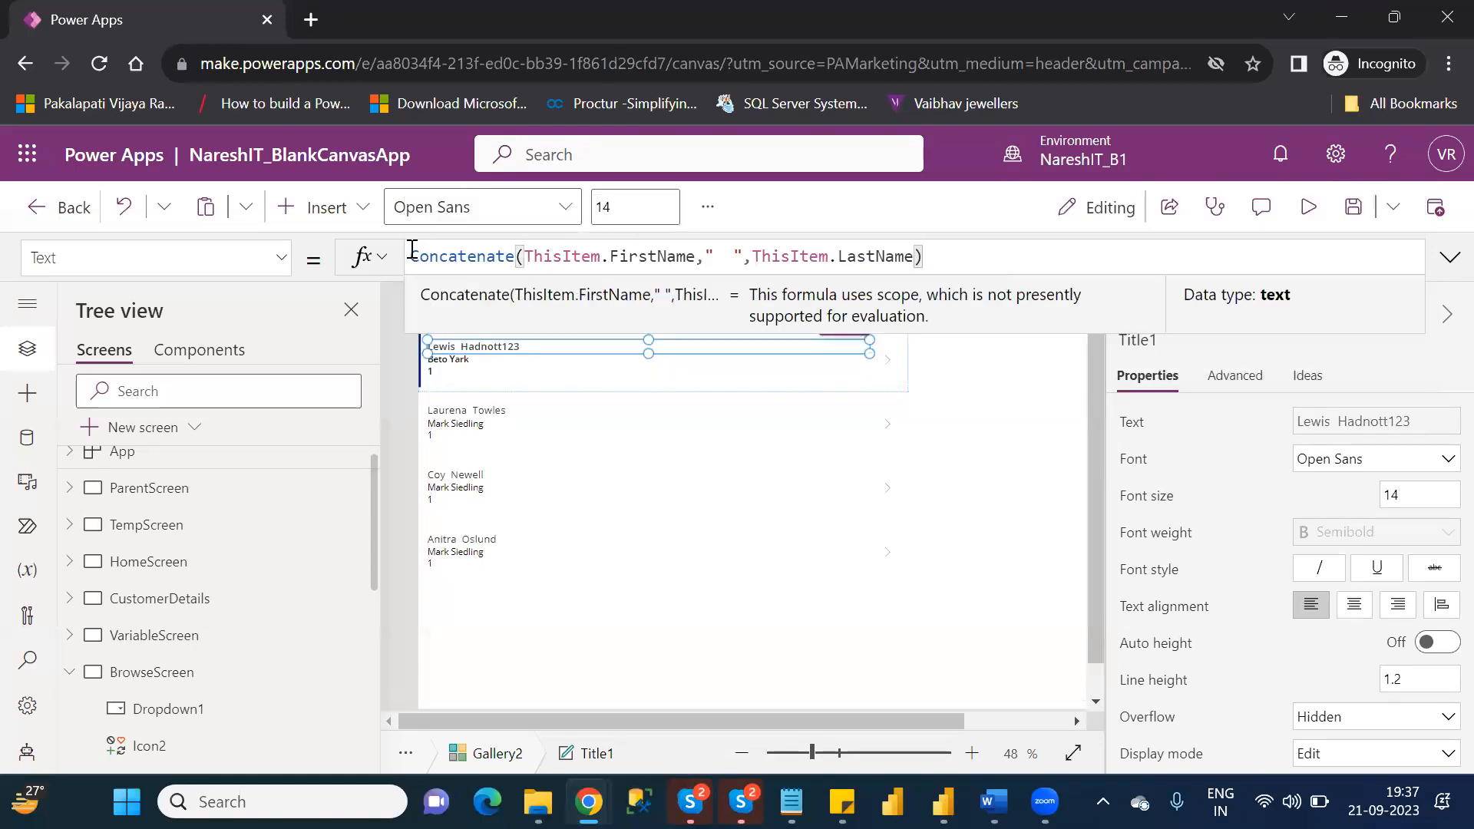
{"action": "left_click", "coordinate": [1030, 389]}
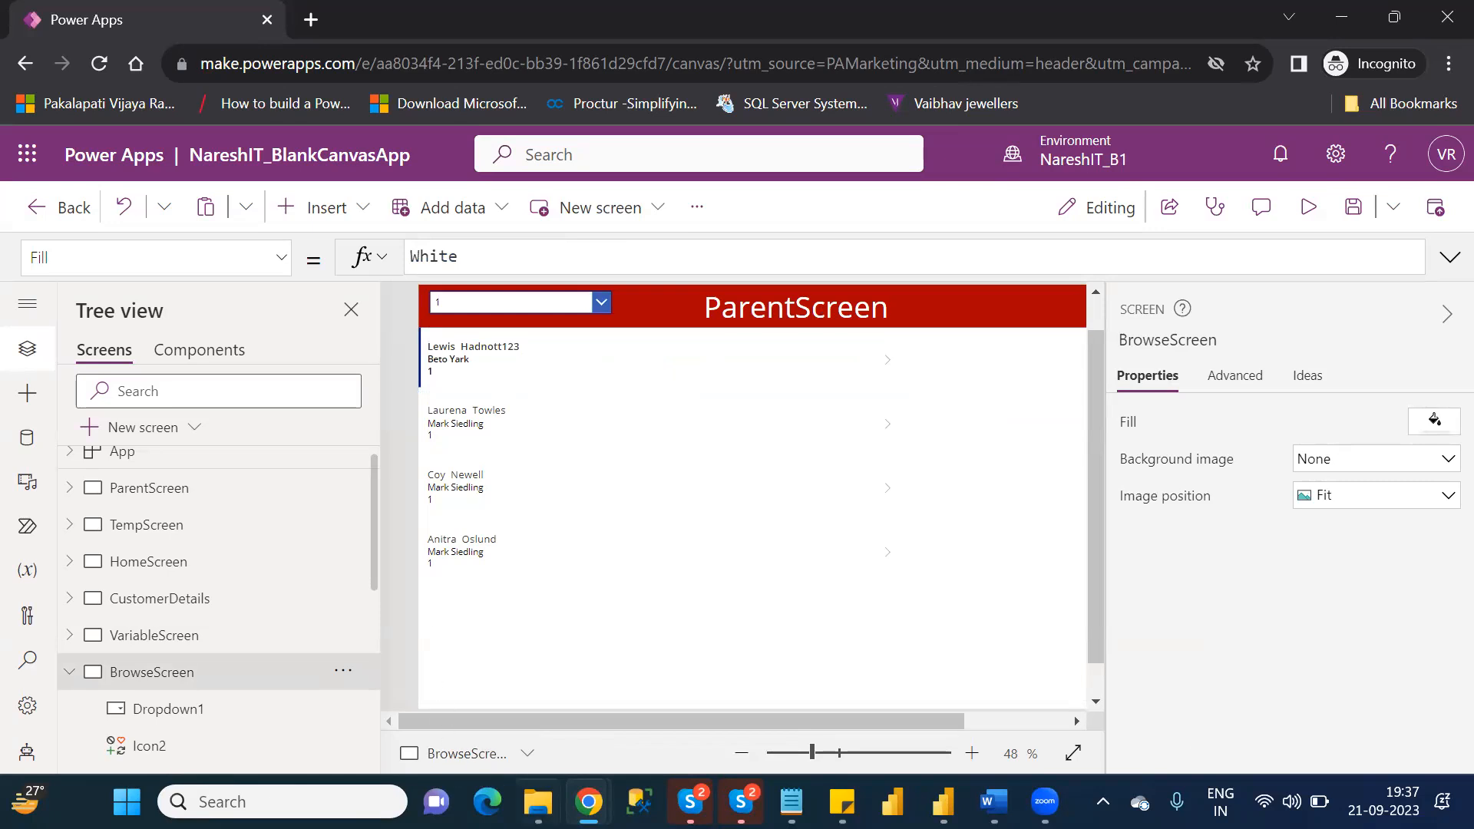
Switch to File Explorer and open the Customers workbook from the personal OneDrive folder.
{"action": "left_click", "coordinate": [537, 801]}
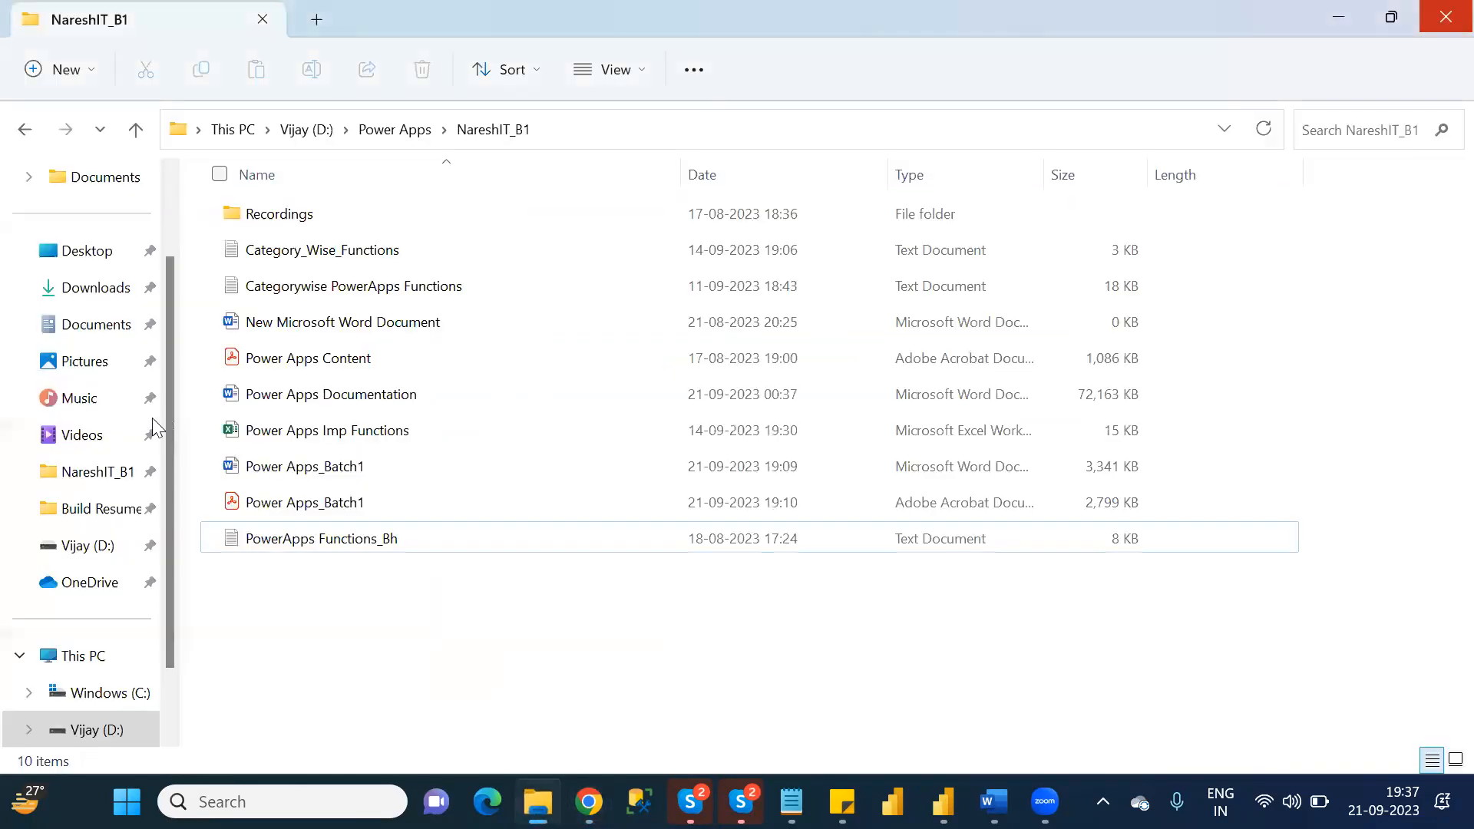
{"action": "left_click", "coordinate": [168, 213]}
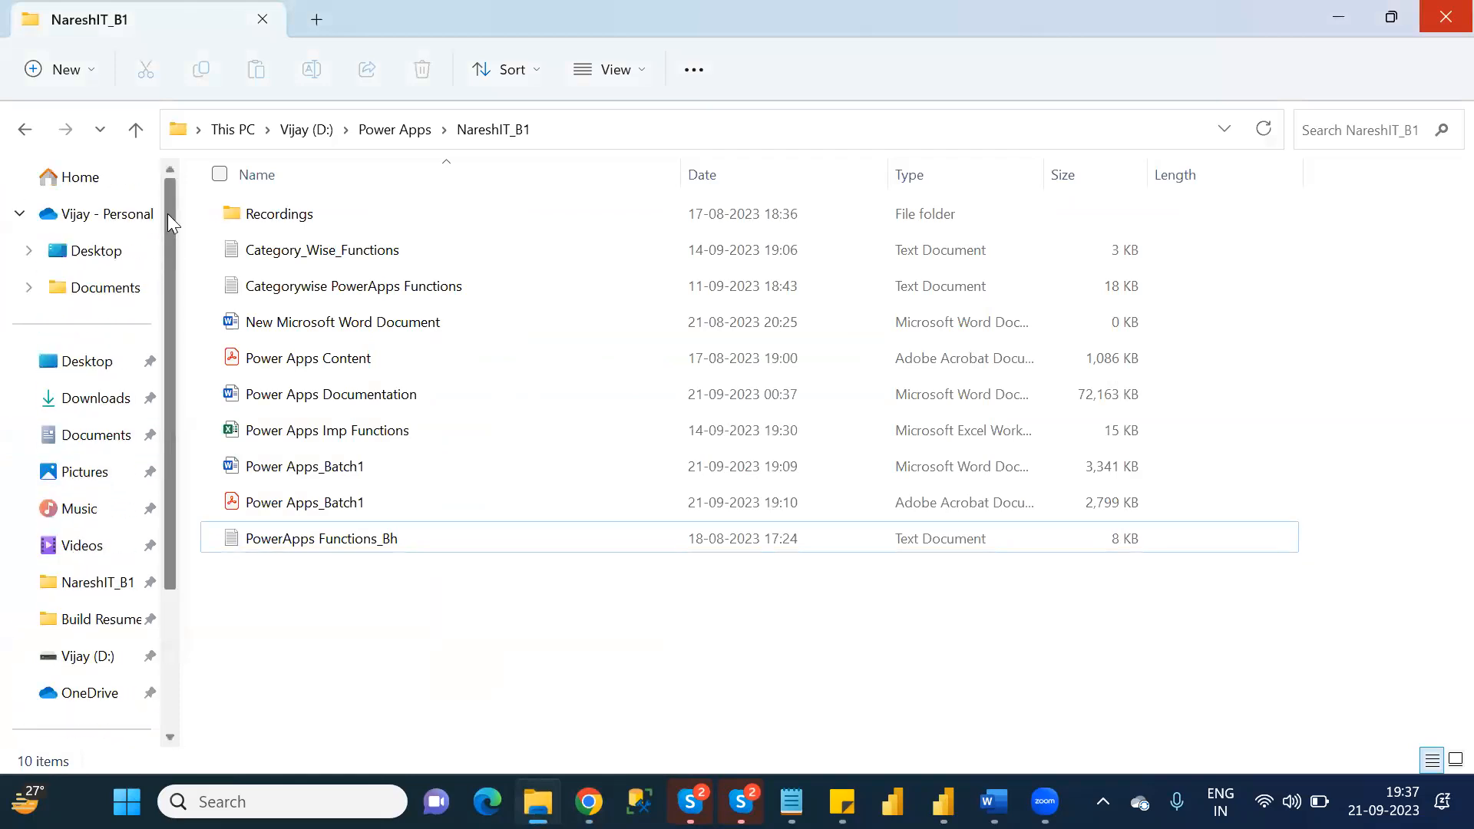
{"action": "left_click", "coordinate": [107, 213]}
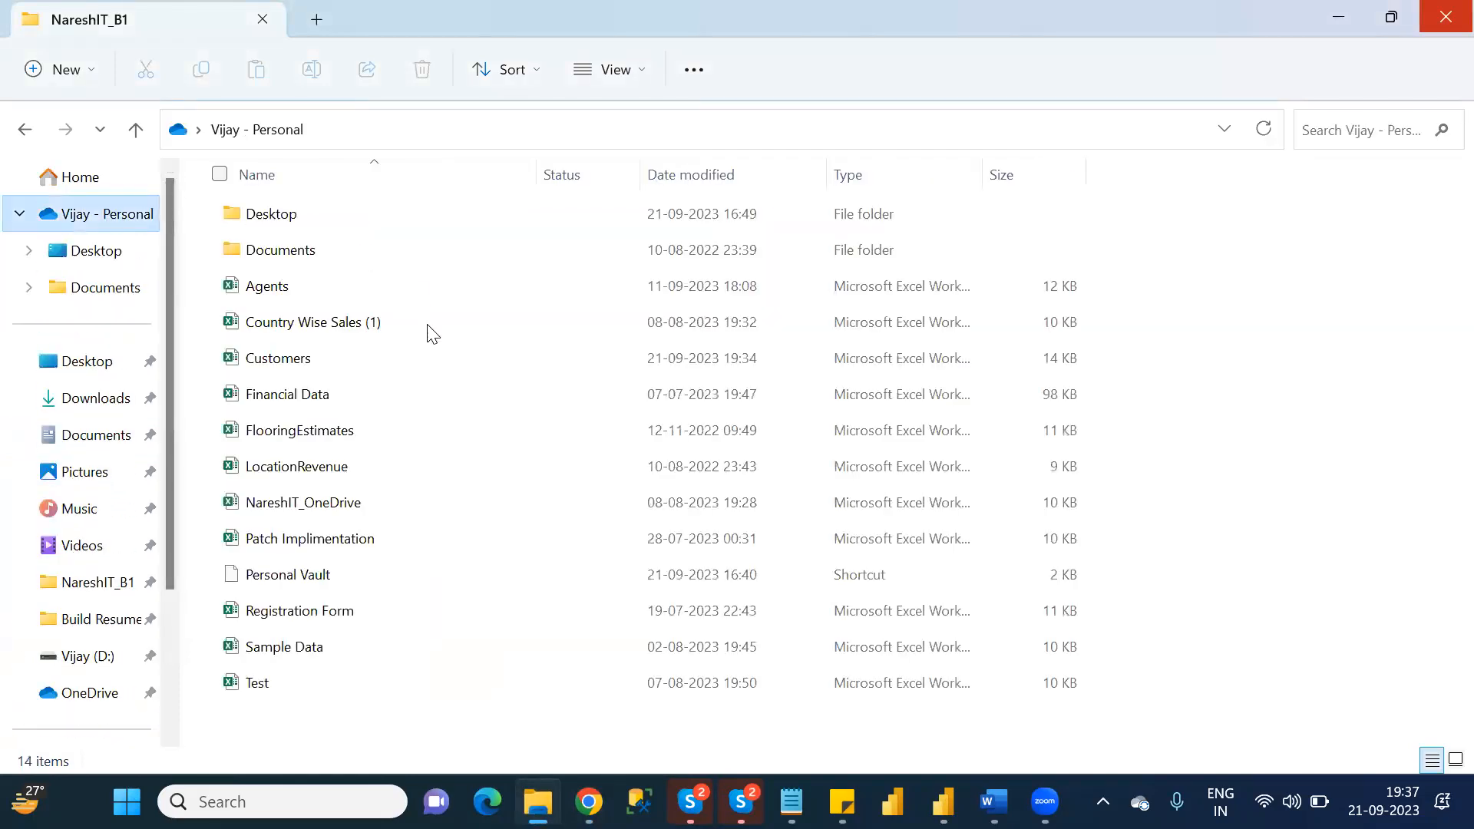
{"action": "double_click", "coordinate": [345, 359]}
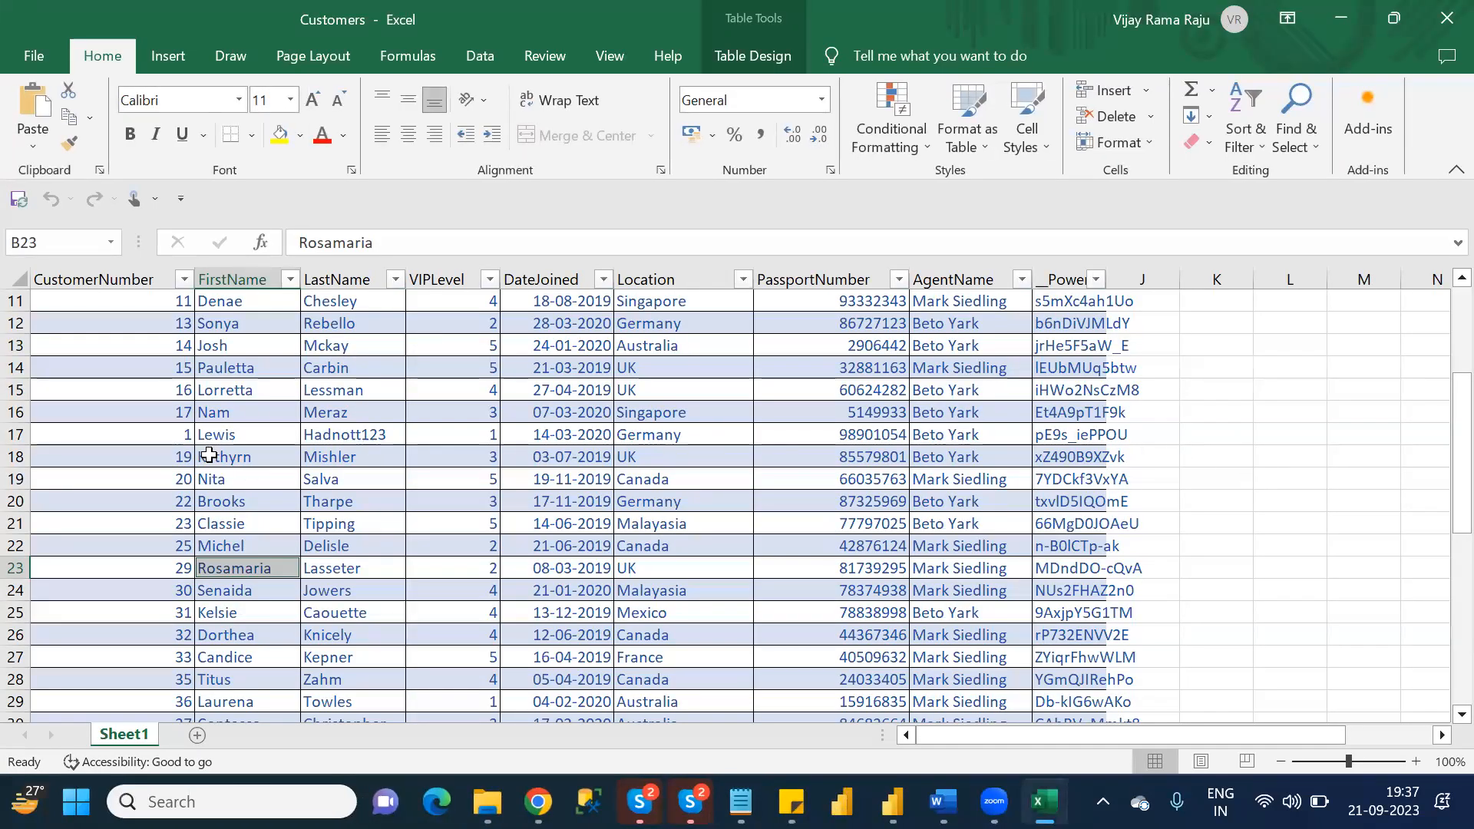
Check the edited customer's first name, last name and location in row 17, close the workbook and return to Power Apps.
{"action": "left_click", "coordinate": [217, 434]}
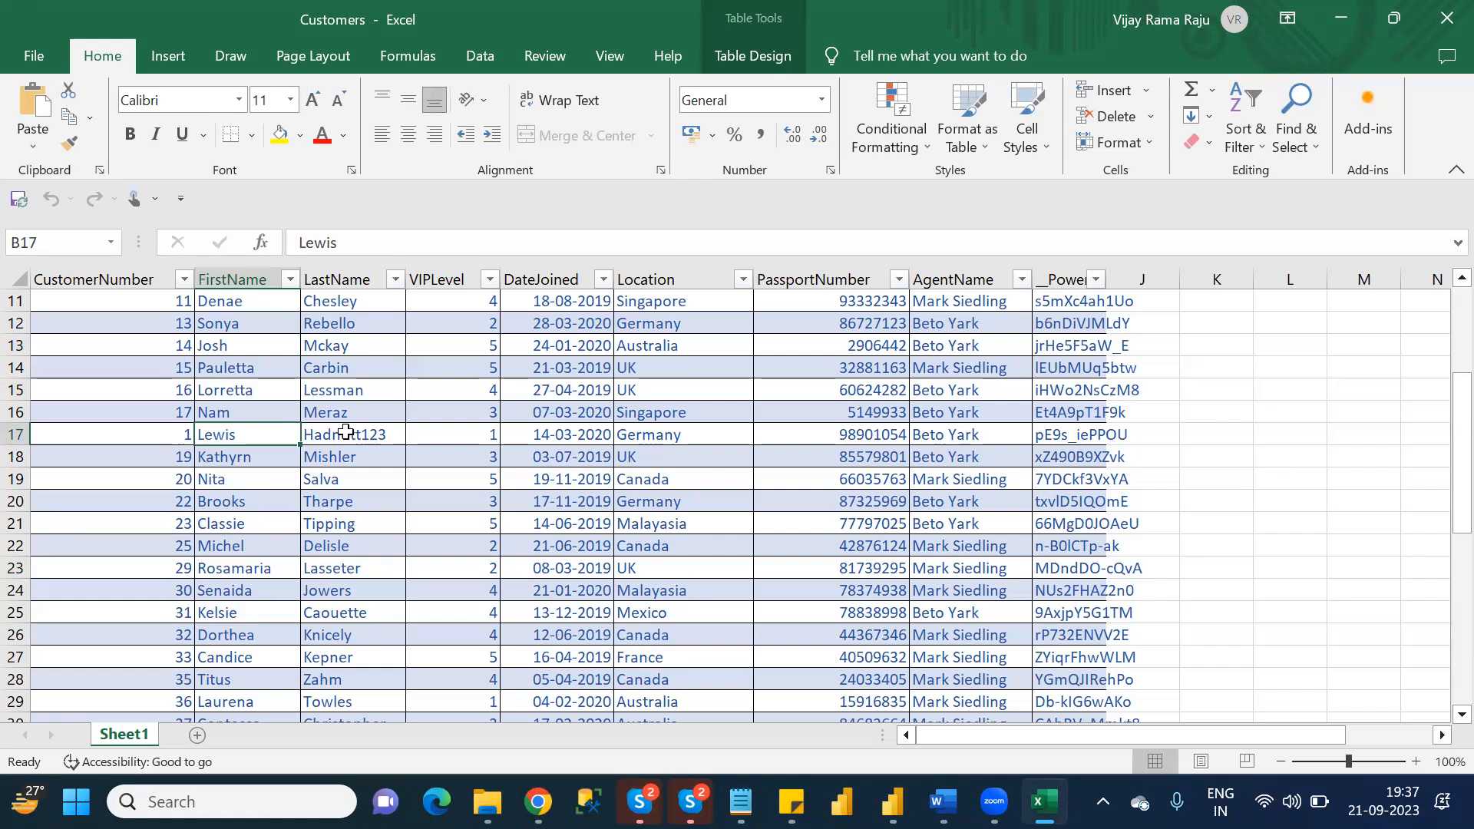
{"action": "left_click", "coordinate": [346, 432]}
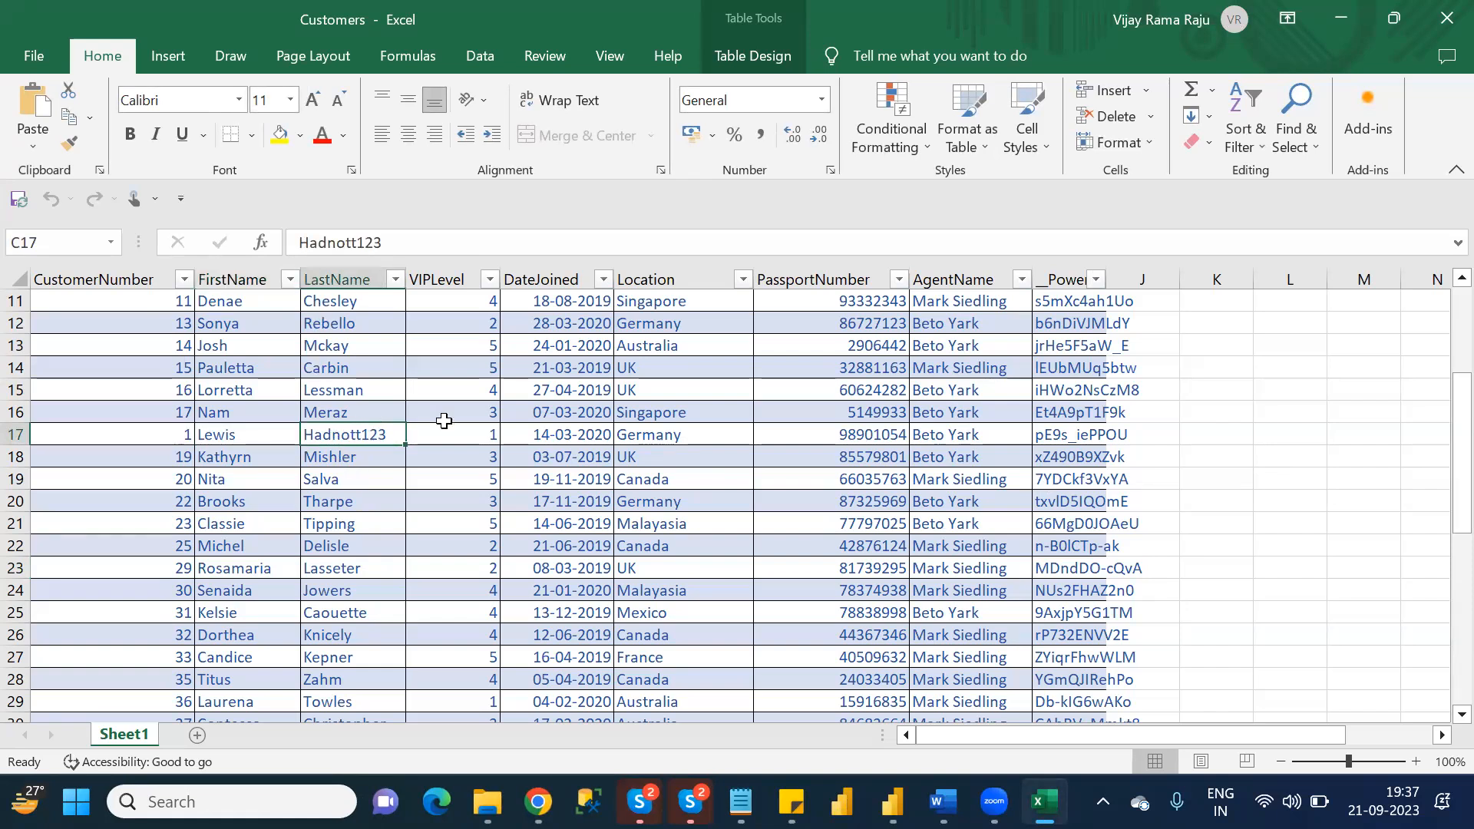
{"action": "left_click", "coordinate": [672, 435]}
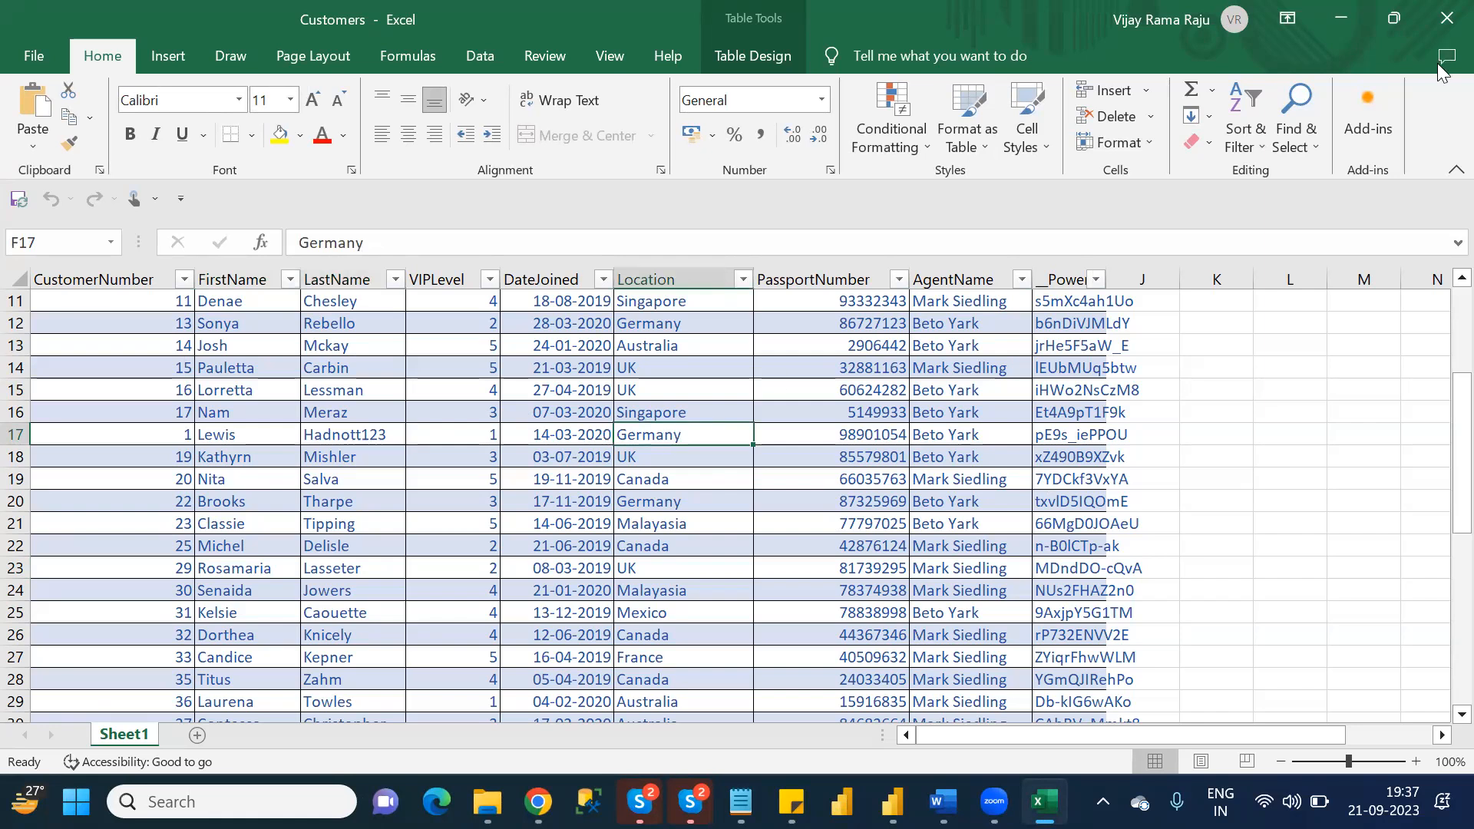
{"action": "left_click", "coordinate": [1441, 23]}
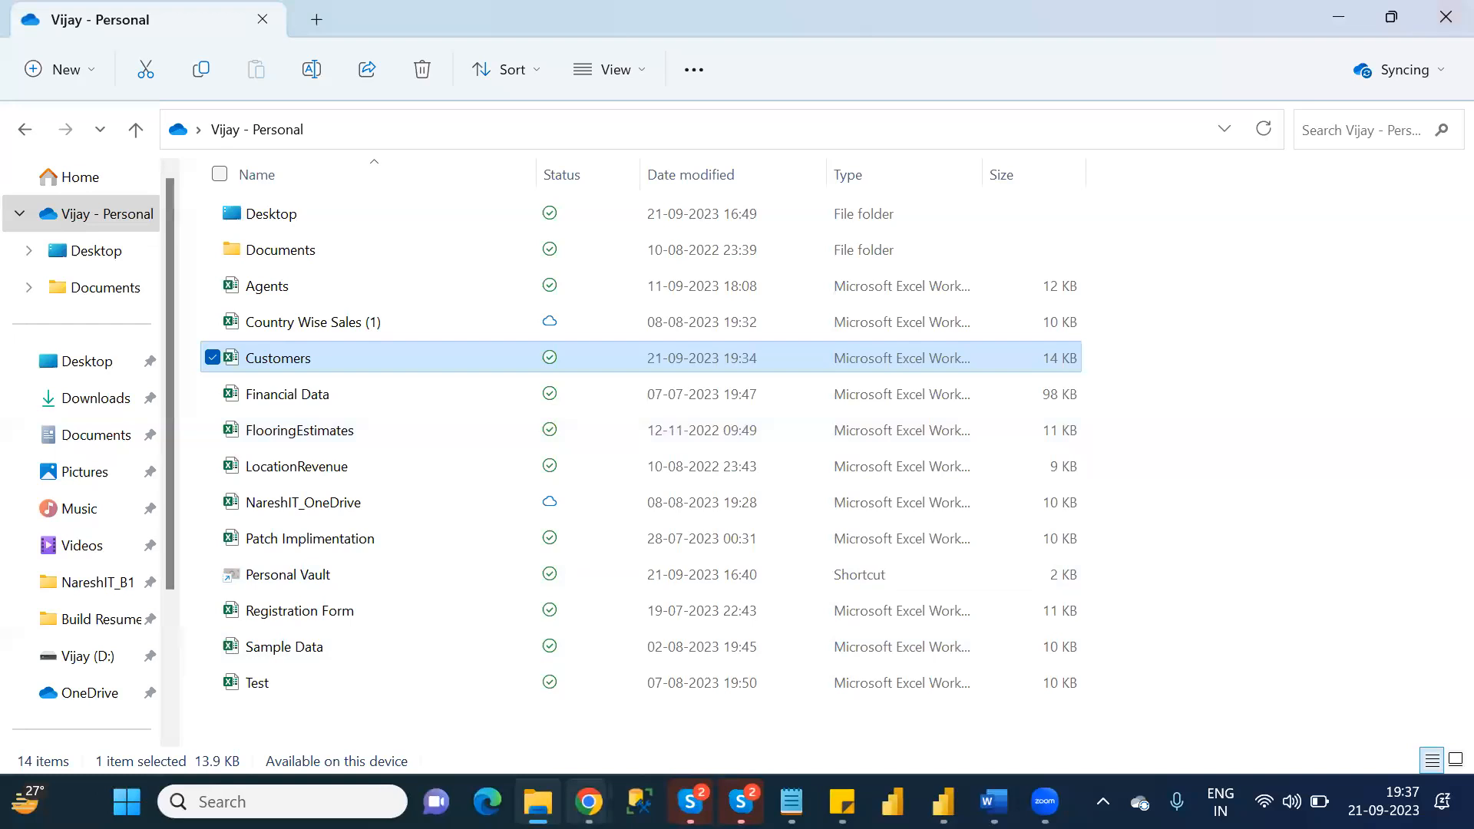
{"action": "left_click", "coordinate": [583, 801]}
{"action": "left_click", "coordinate": [722, 727]}
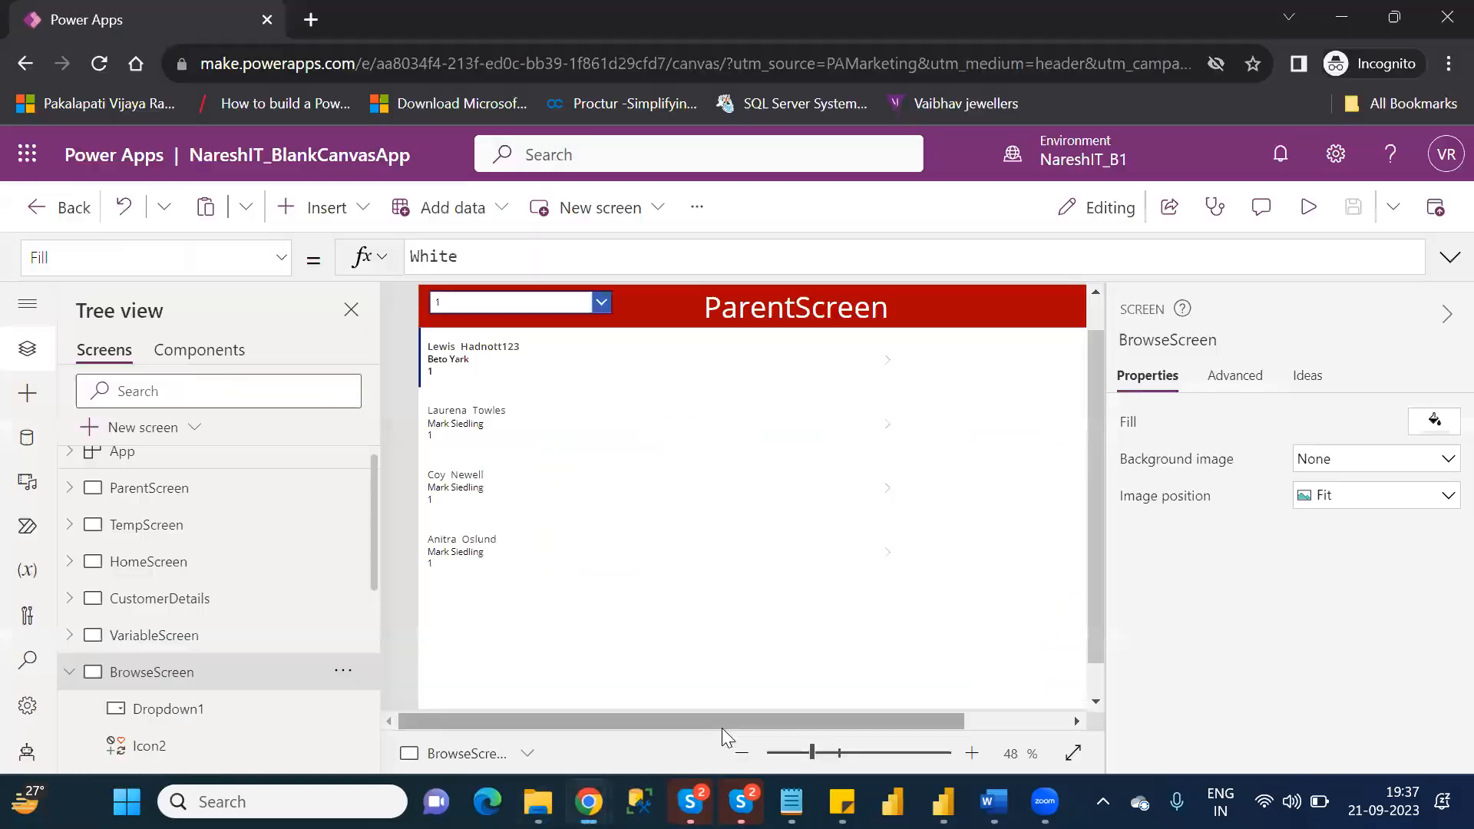
Collapse BrowseScreen in the screen tree and compare the customer's data on EditScreen and DetailScreen.
{"action": "left_click", "coordinate": [68, 673]}
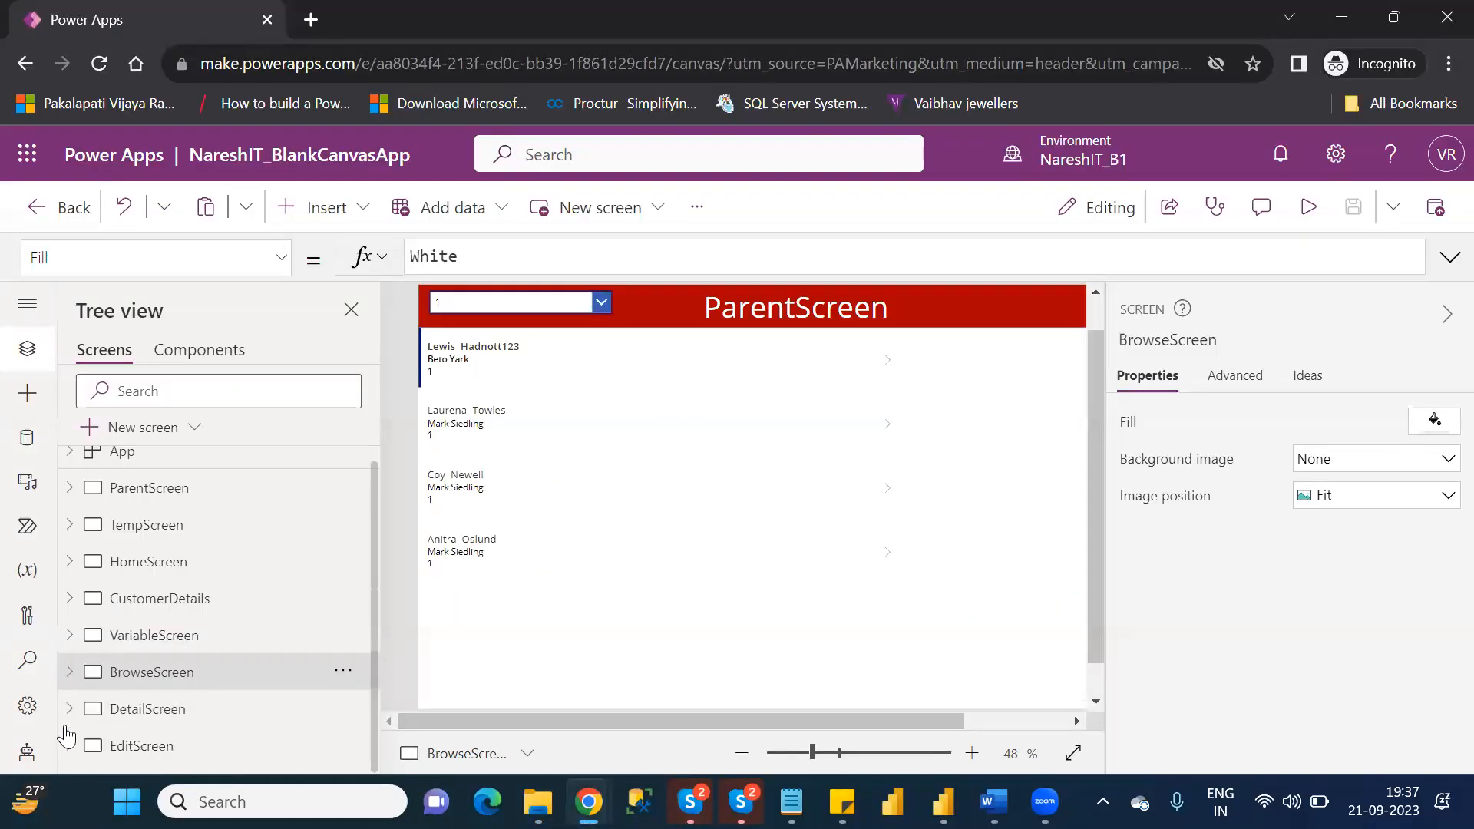
{"action": "left_click", "coordinate": [143, 748]}
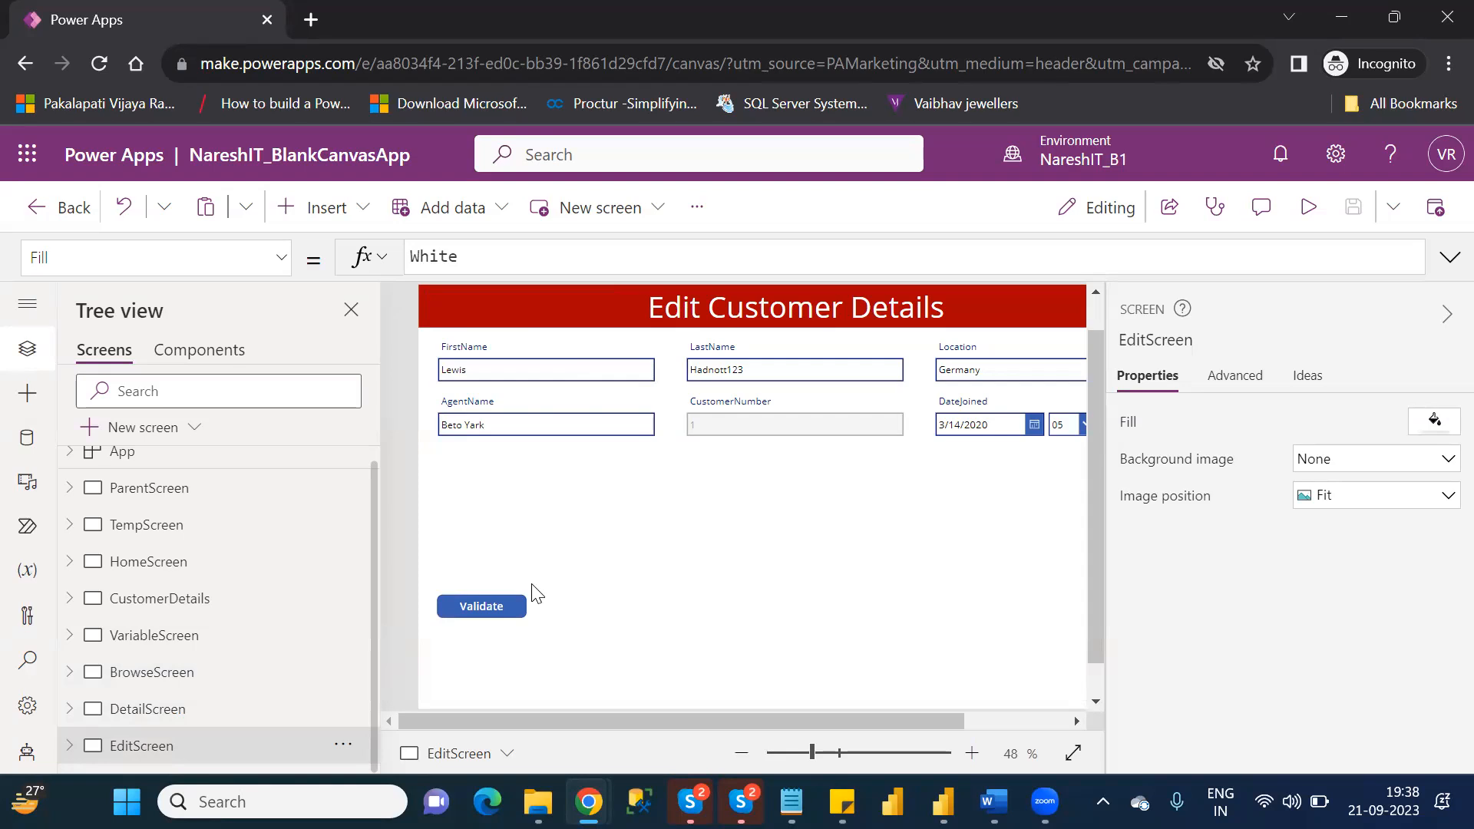
{"action": "left_click", "coordinate": [170, 711]}
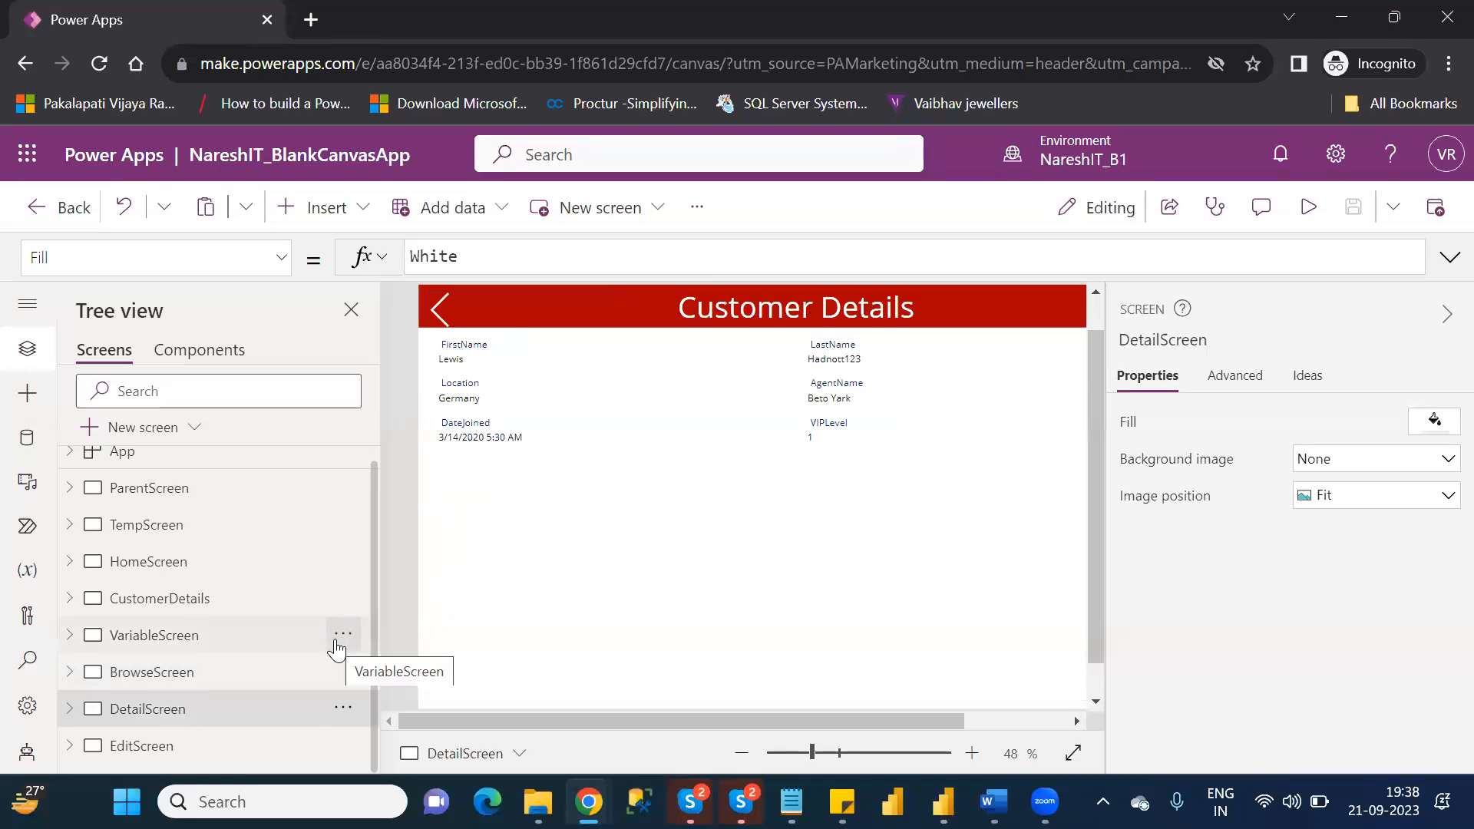
Insert a Left icon on EditScreen and place it at the left end of the red header, at about X 6, Y 7.
{"action": "left_click", "coordinate": [154, 754]}
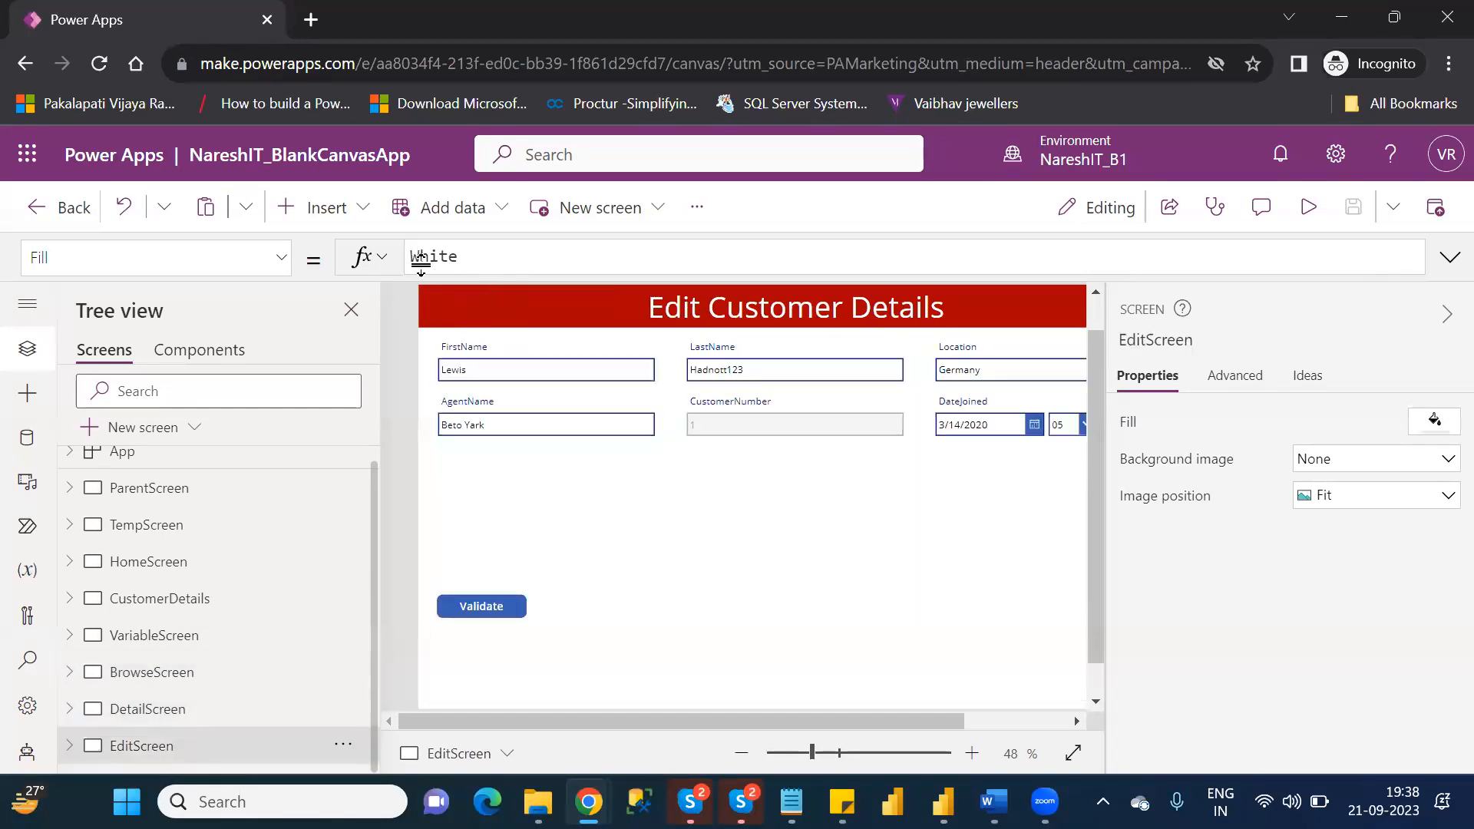
{"action": "left_click", "coordinate": [350, 224]}
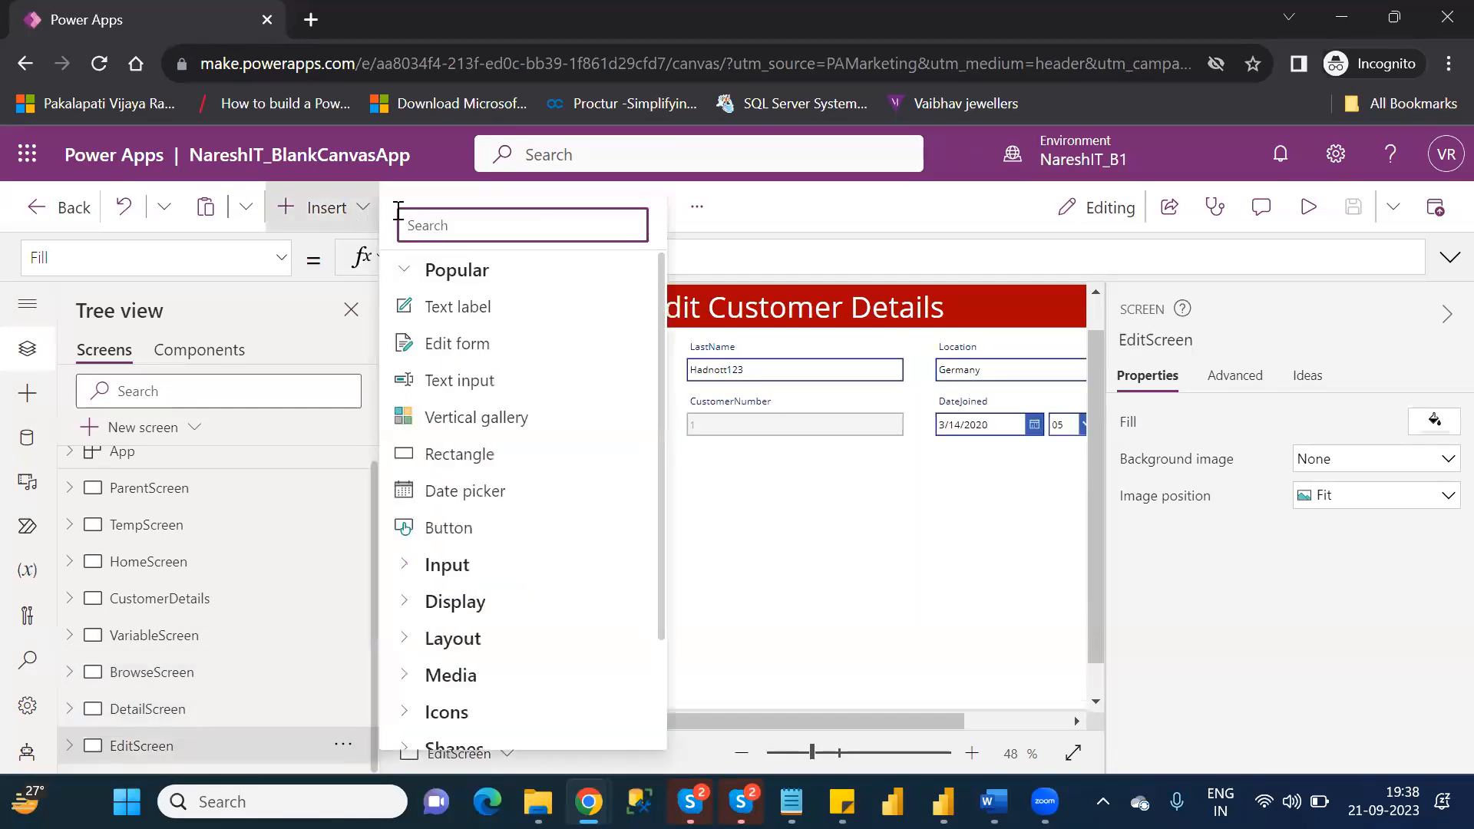
{"action": "type", "text": "lef"}
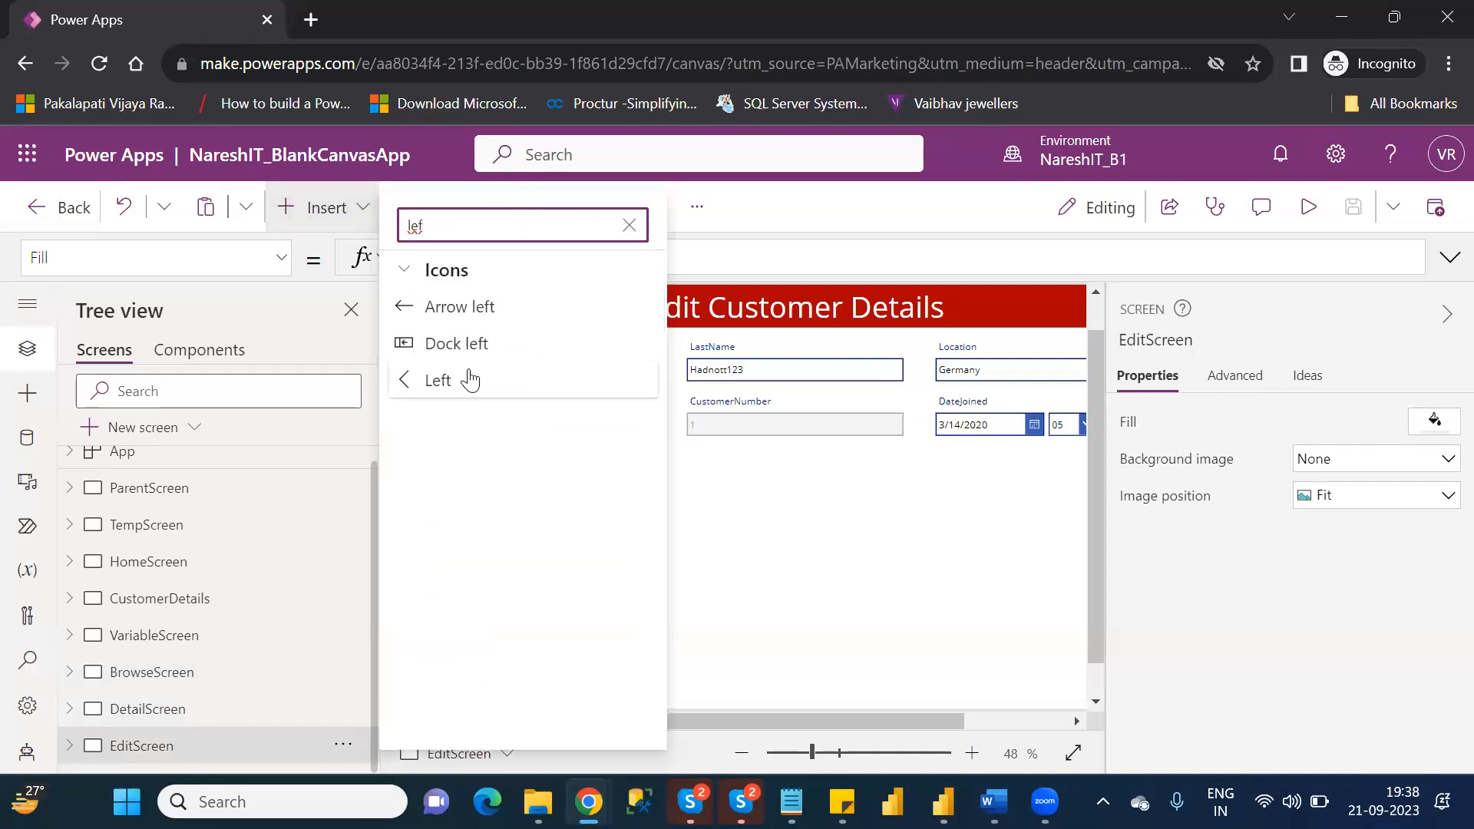
{"action": "left_click", "coordinate": [470, 380]}
{"action": "mouse_move", "coordinate": [465, 324]}
{"action": "left_mouse_down"}
{"action": "mouse_move", "coordinate": [444, 303]}
{"action": "mouse_move", "coordinate": [452, 312]}
{"action": "left_mouse_up"}
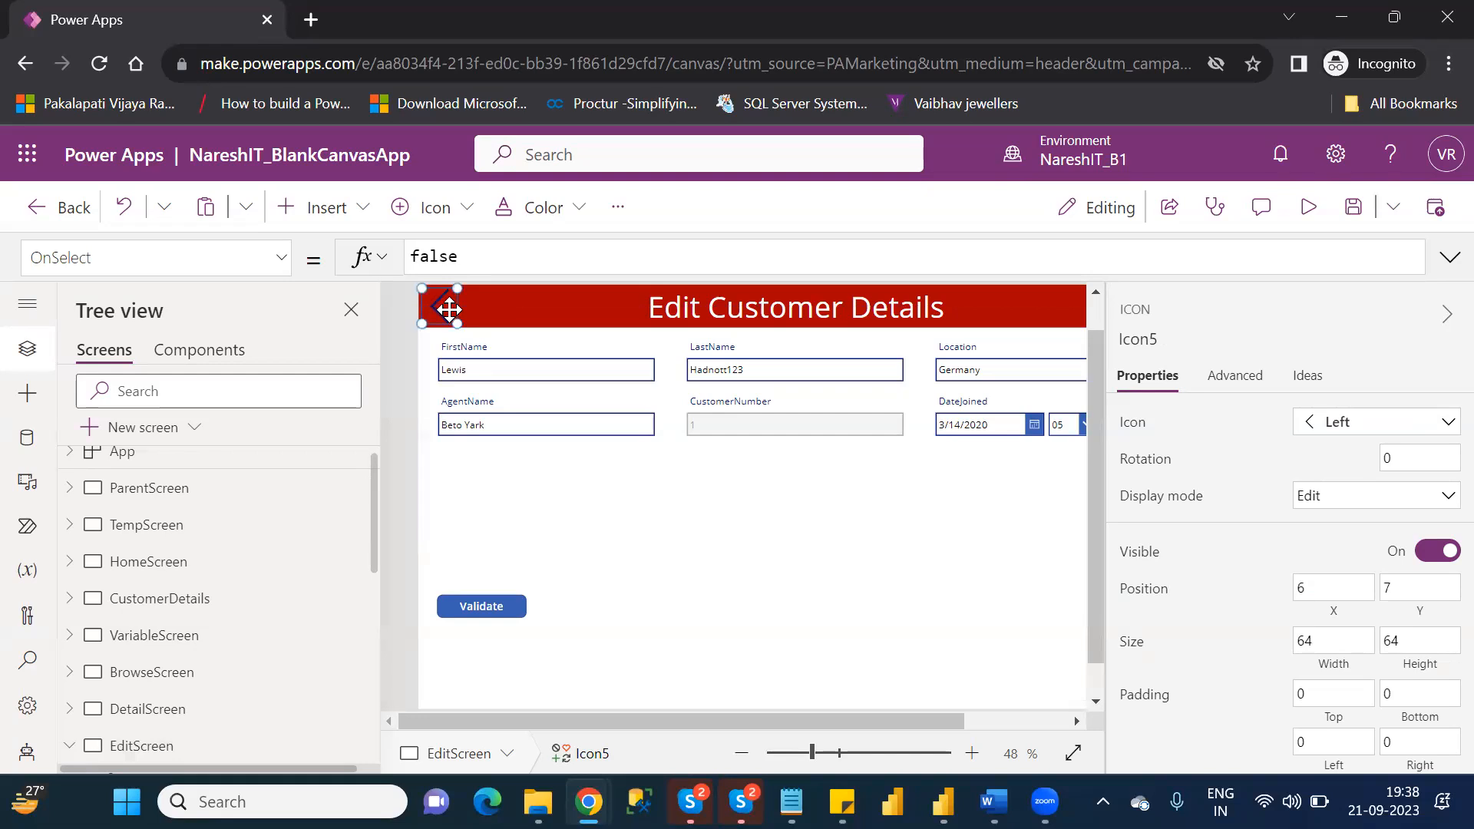
Set the OnSelect property of EditScreen's Left icon to Back().
{"action": "double_click", "coordinate": [436, 253]}
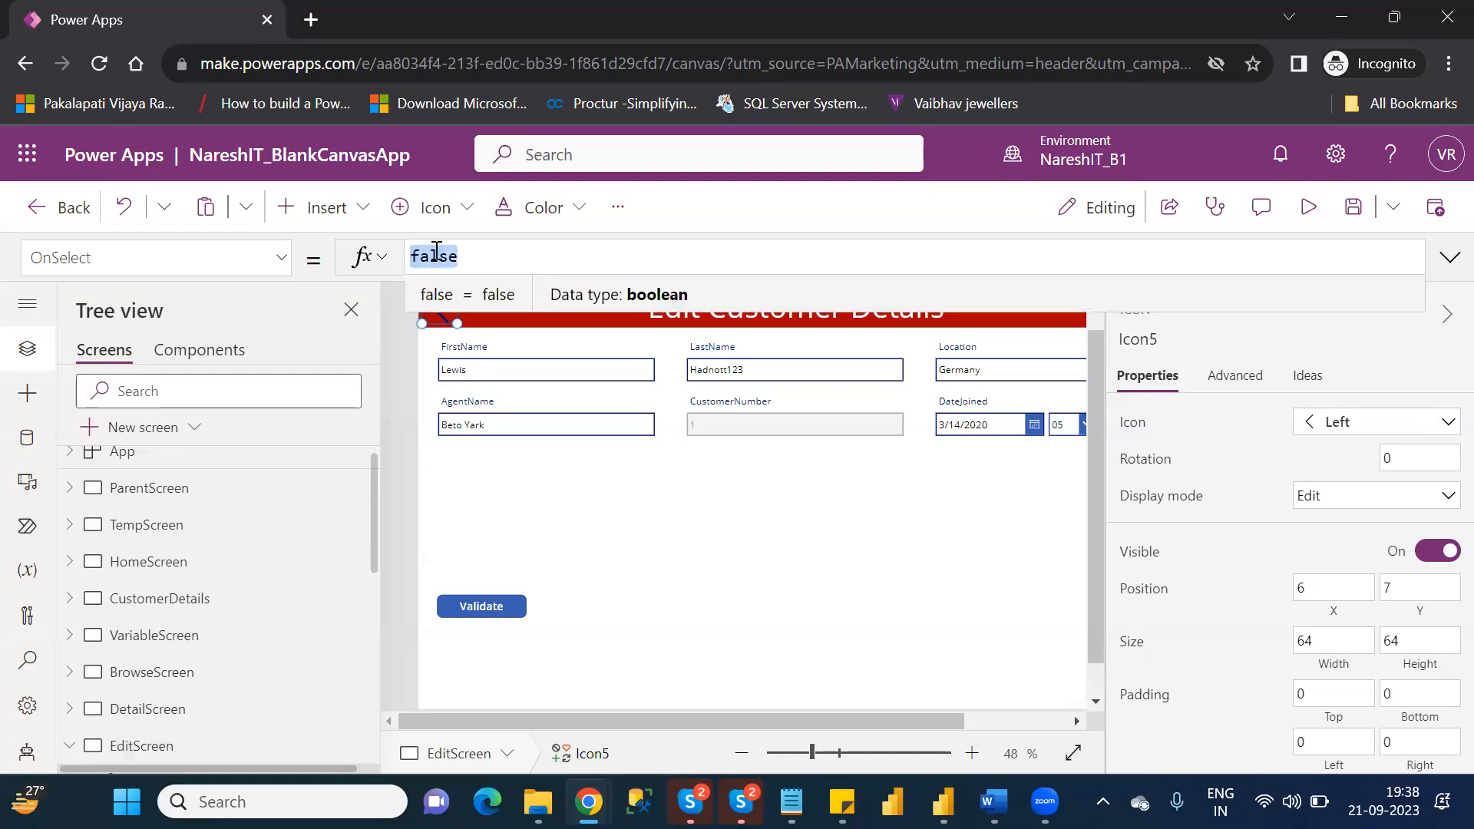
{"action": "type", "text": "bakc"}
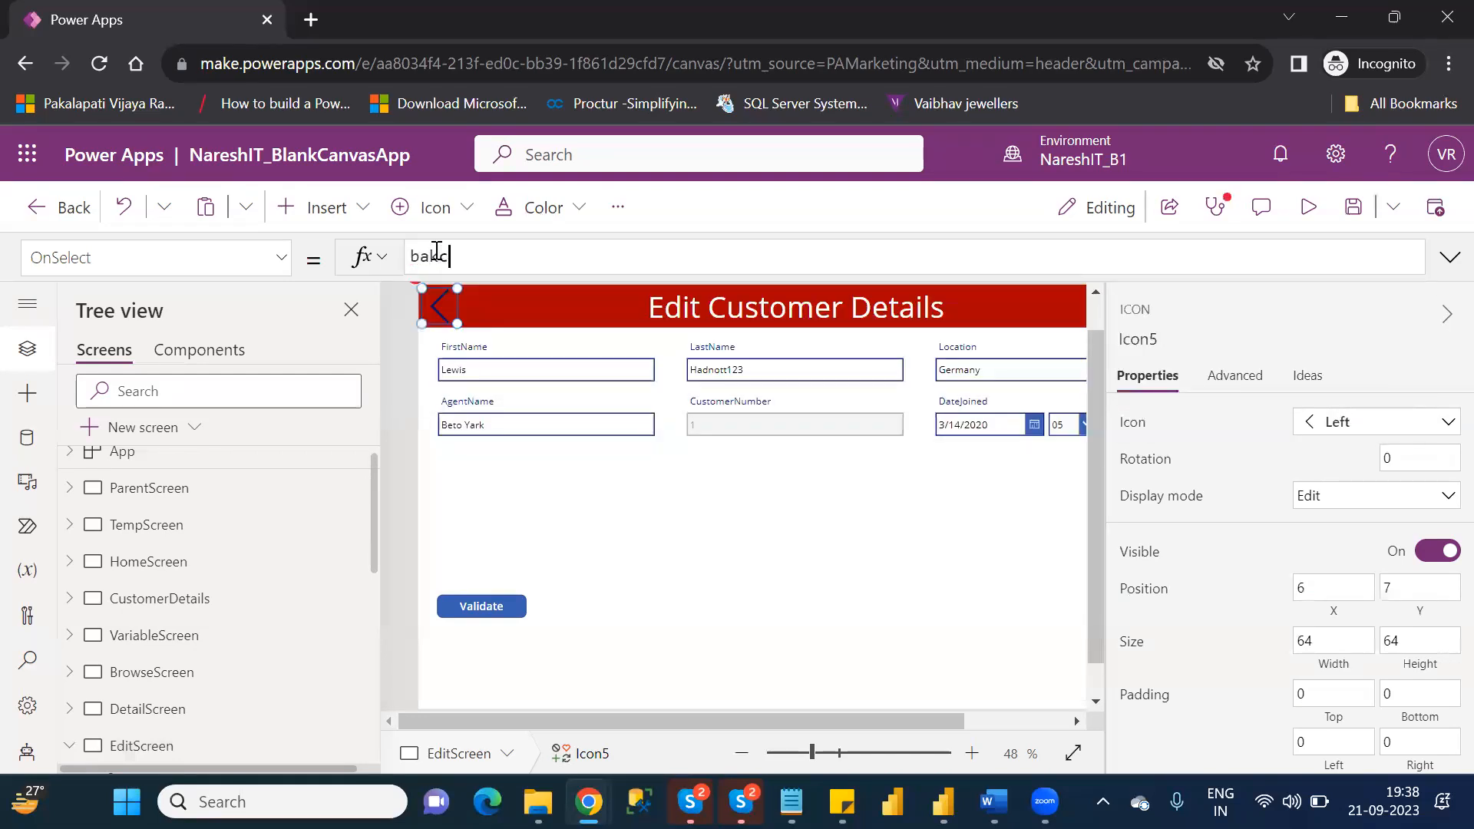
{"action": "key", "text": "BackSpace"}
{"action": "key", "text": "BackSpace"}
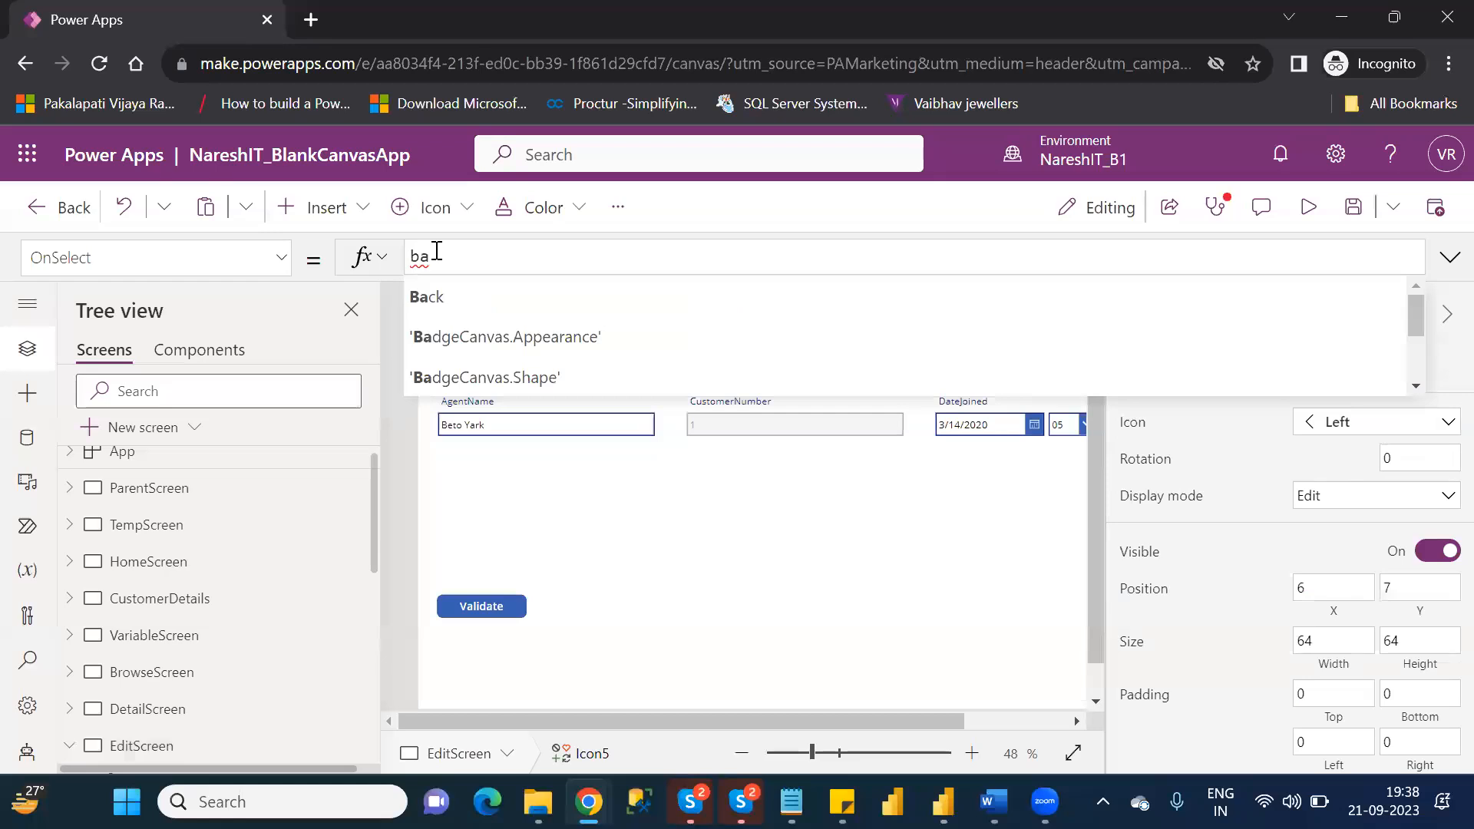
{"action": "key", "text": "Tab"}
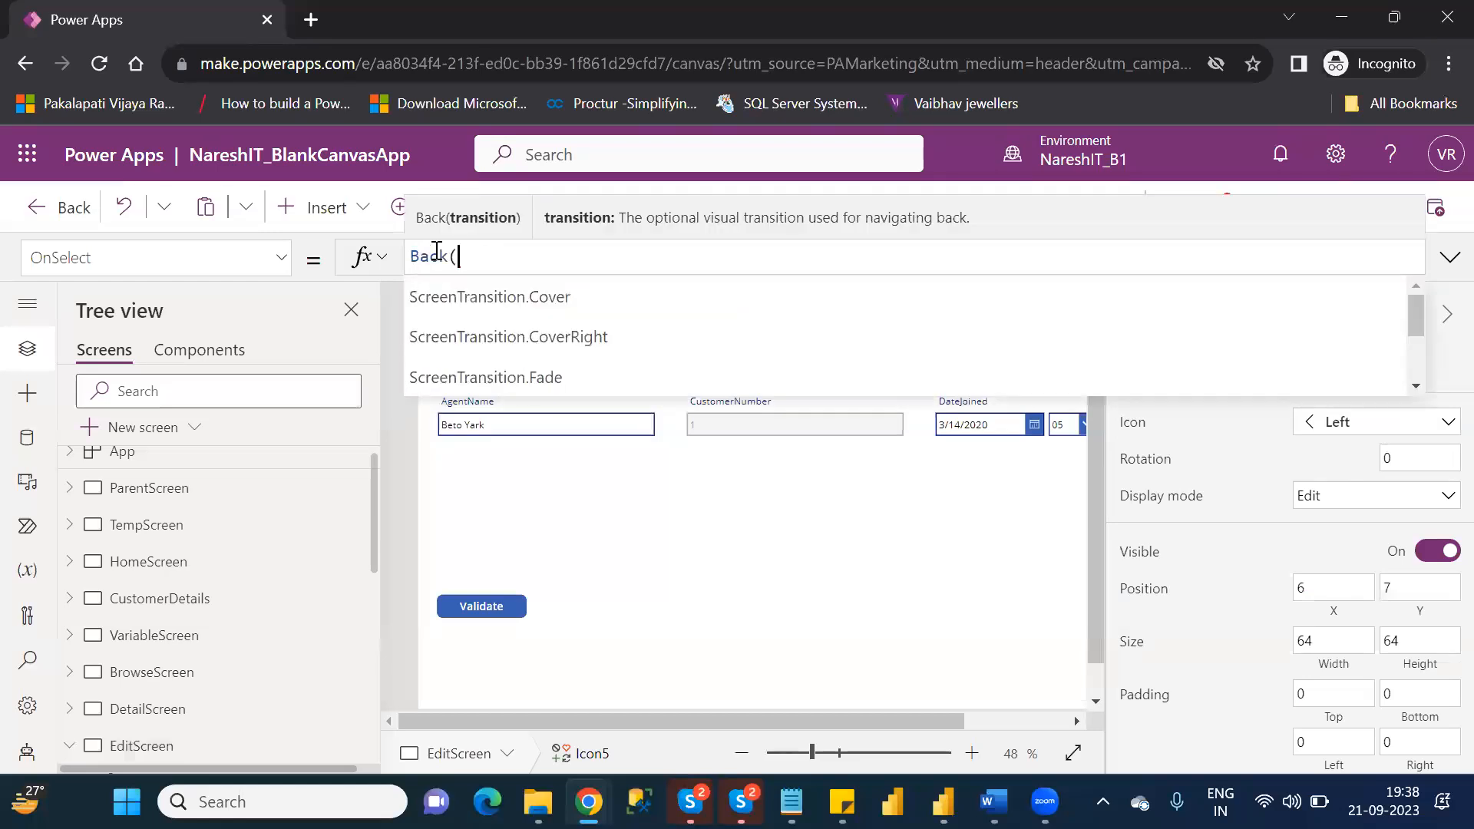
{"action": "type", "text": ")"}
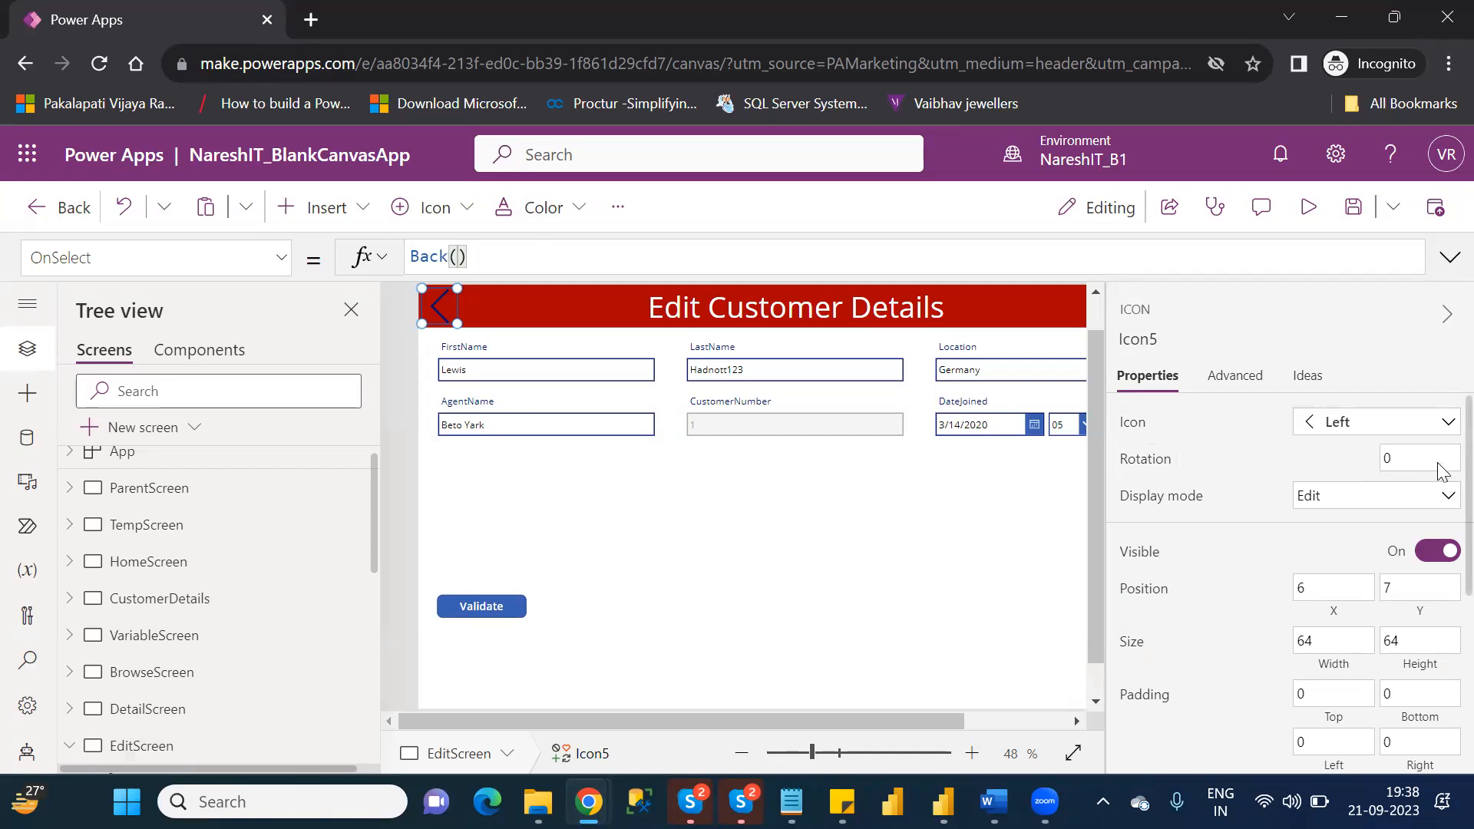
Change the Left icon's color to white, RGBA(255, 255, 255, 1), and deselect it.
{"action": "scroll", "coordinate": [1446, 472], "scroll_direction": "down", "scroll_amount": 4}
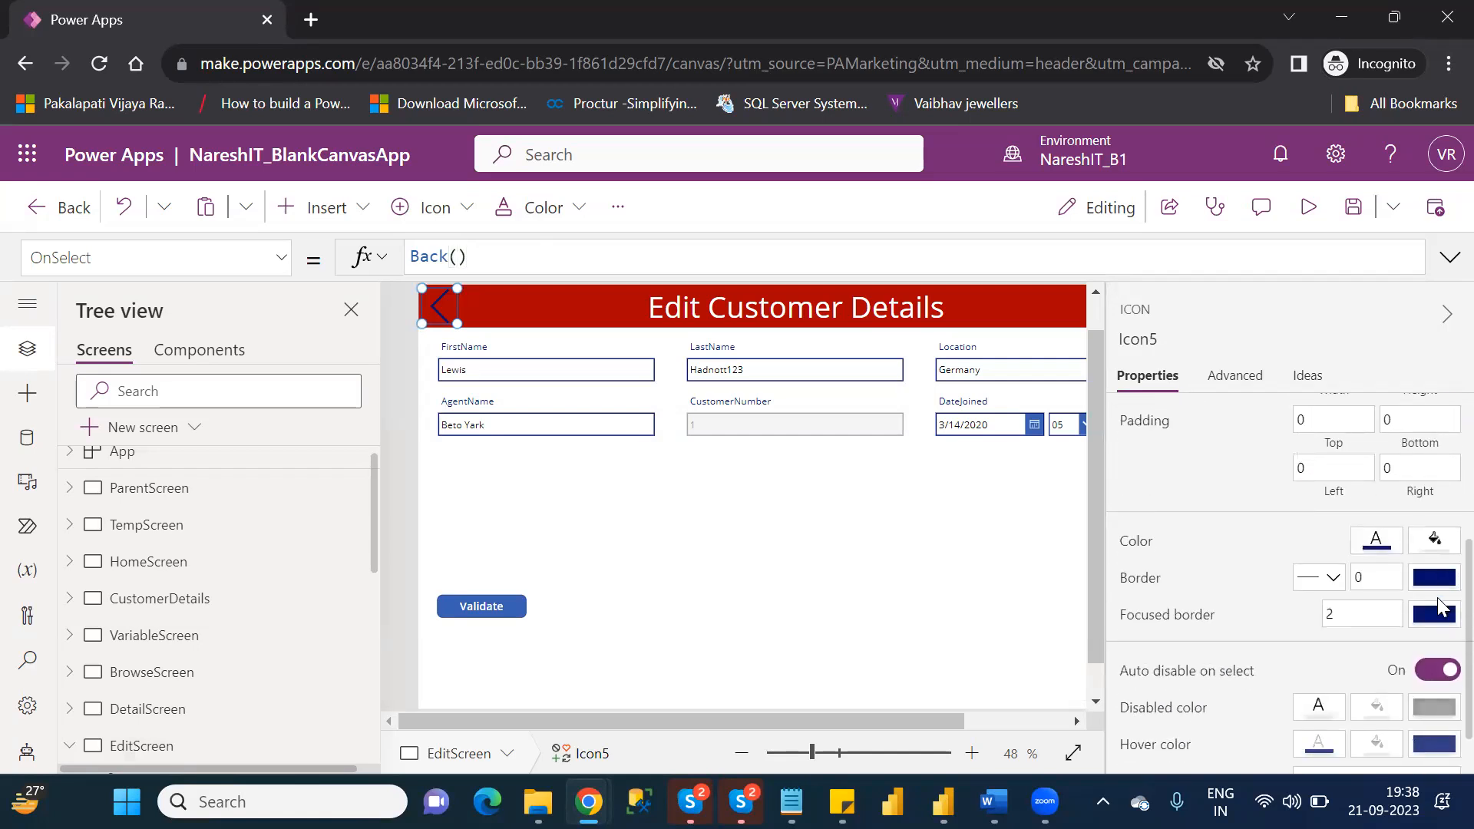
{"action": "left_click", "coordinate": [1372, 539]}
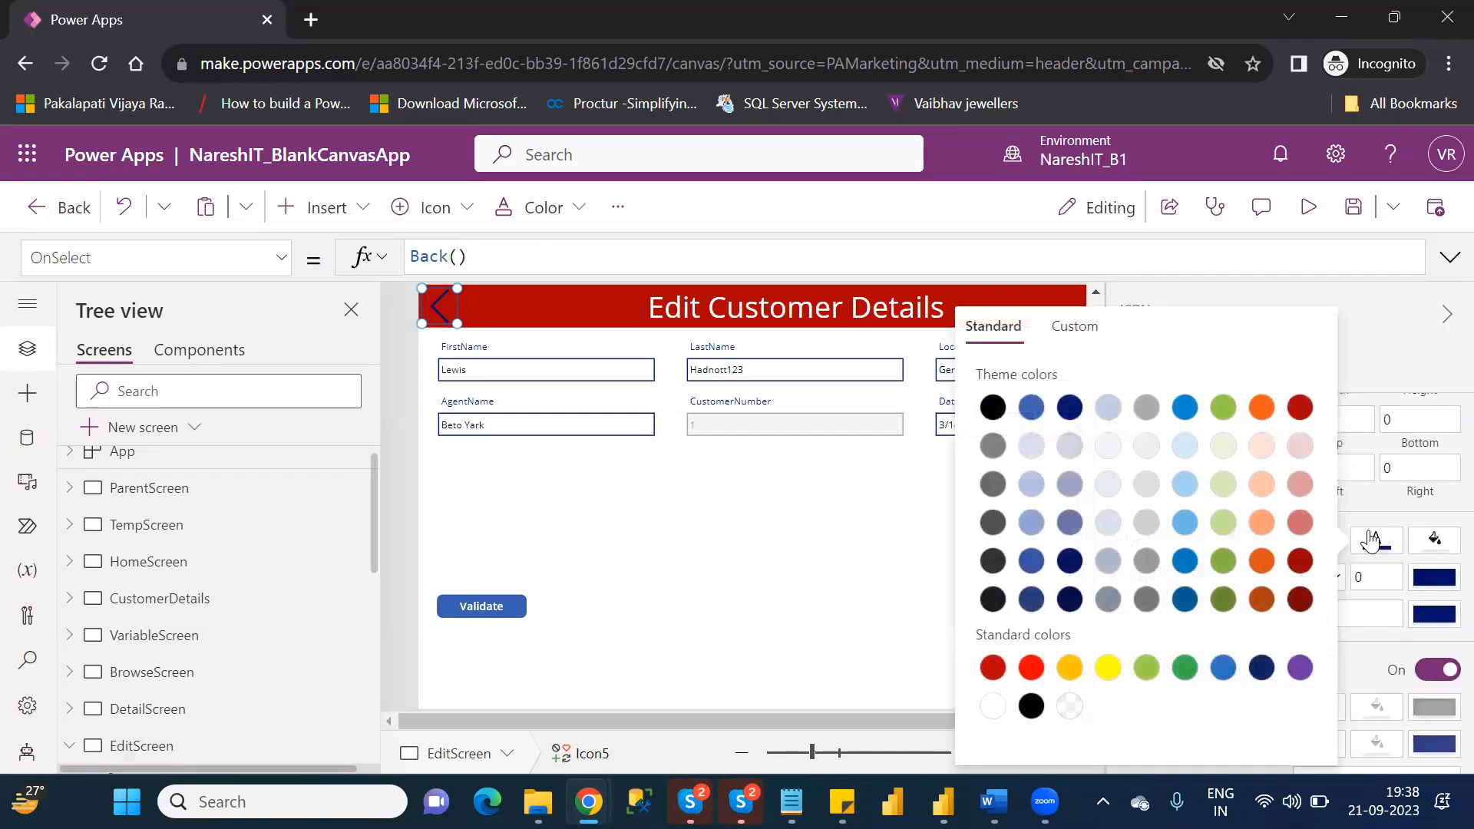
{"action": "left_click", "coordinate": [993, 706]}
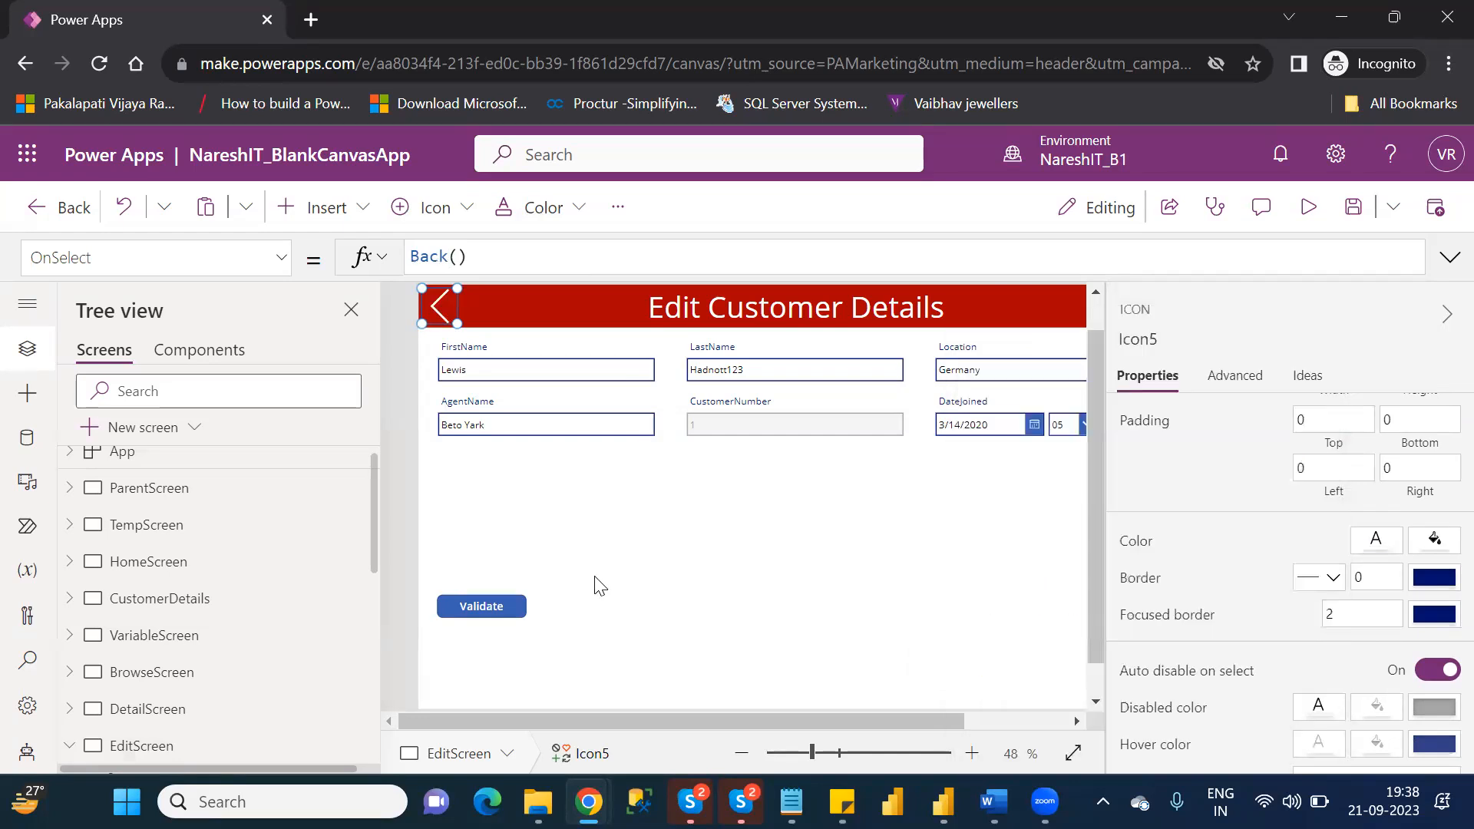
{"action": "left_click", "coordinate": [600, 585]}
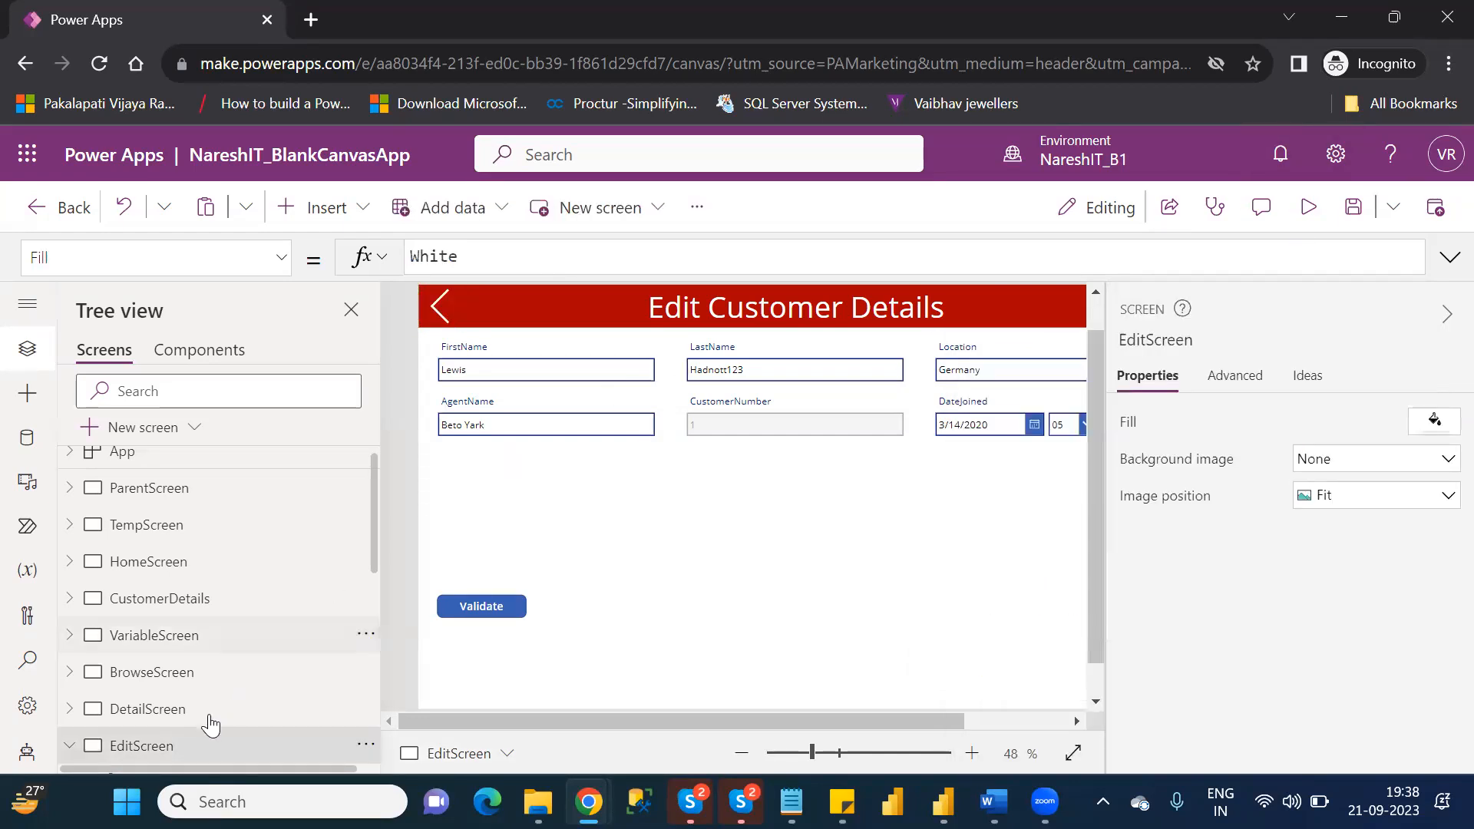
Preview EditScreen with its new back icon, return to the editor and review DetailScreen.
{"action": "left_click", "coordinate": [178, 718]}
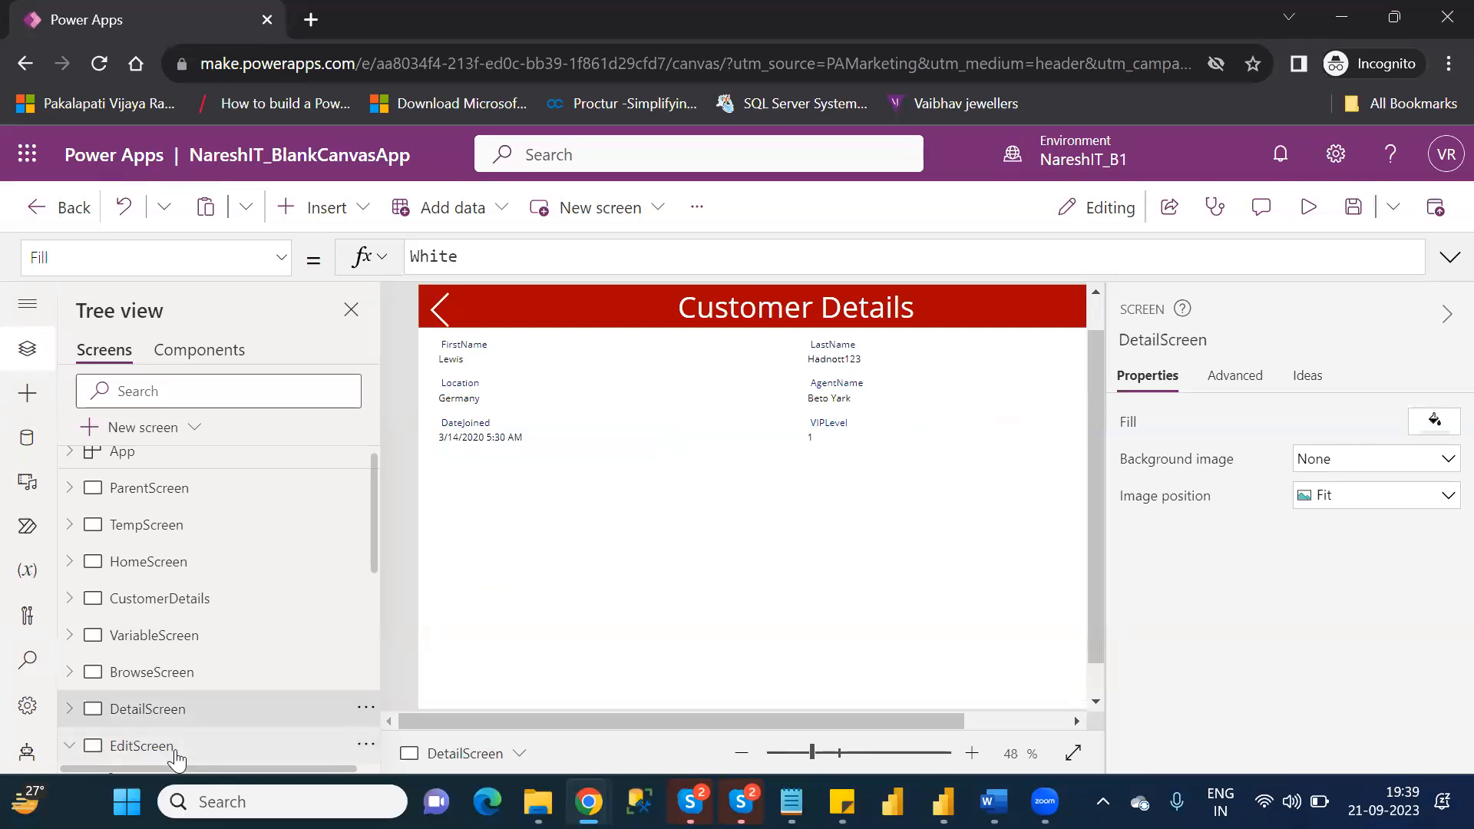
{"action": "left_click", "coordinate": [175, 756]}
{"action": "left_click", "coordinate": [1310, 207]}
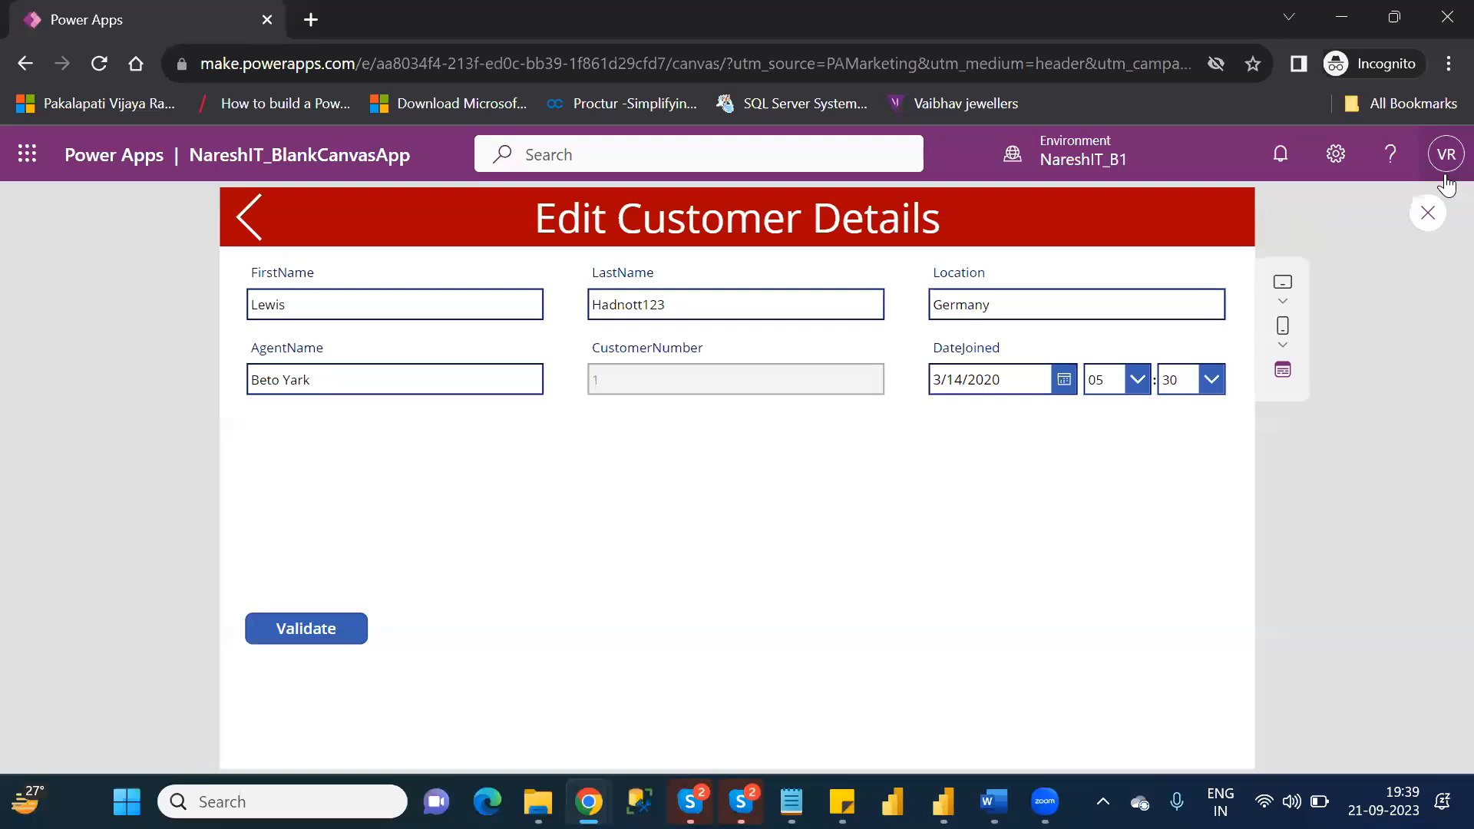
{"action": "left_click", "coordinate": [1427, 223]}
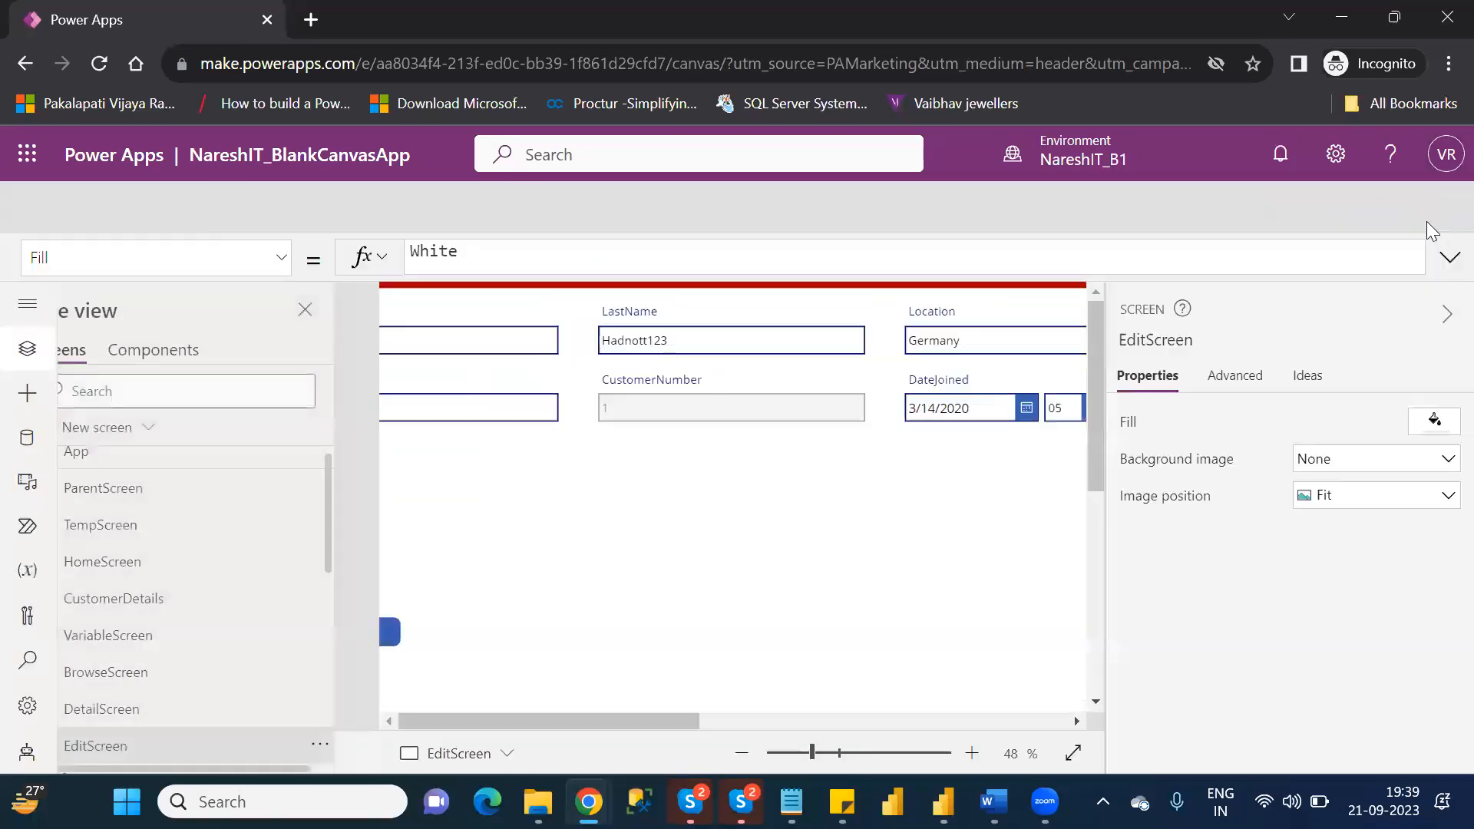
{"action": "left_click", "coordinate": [950, 564]}
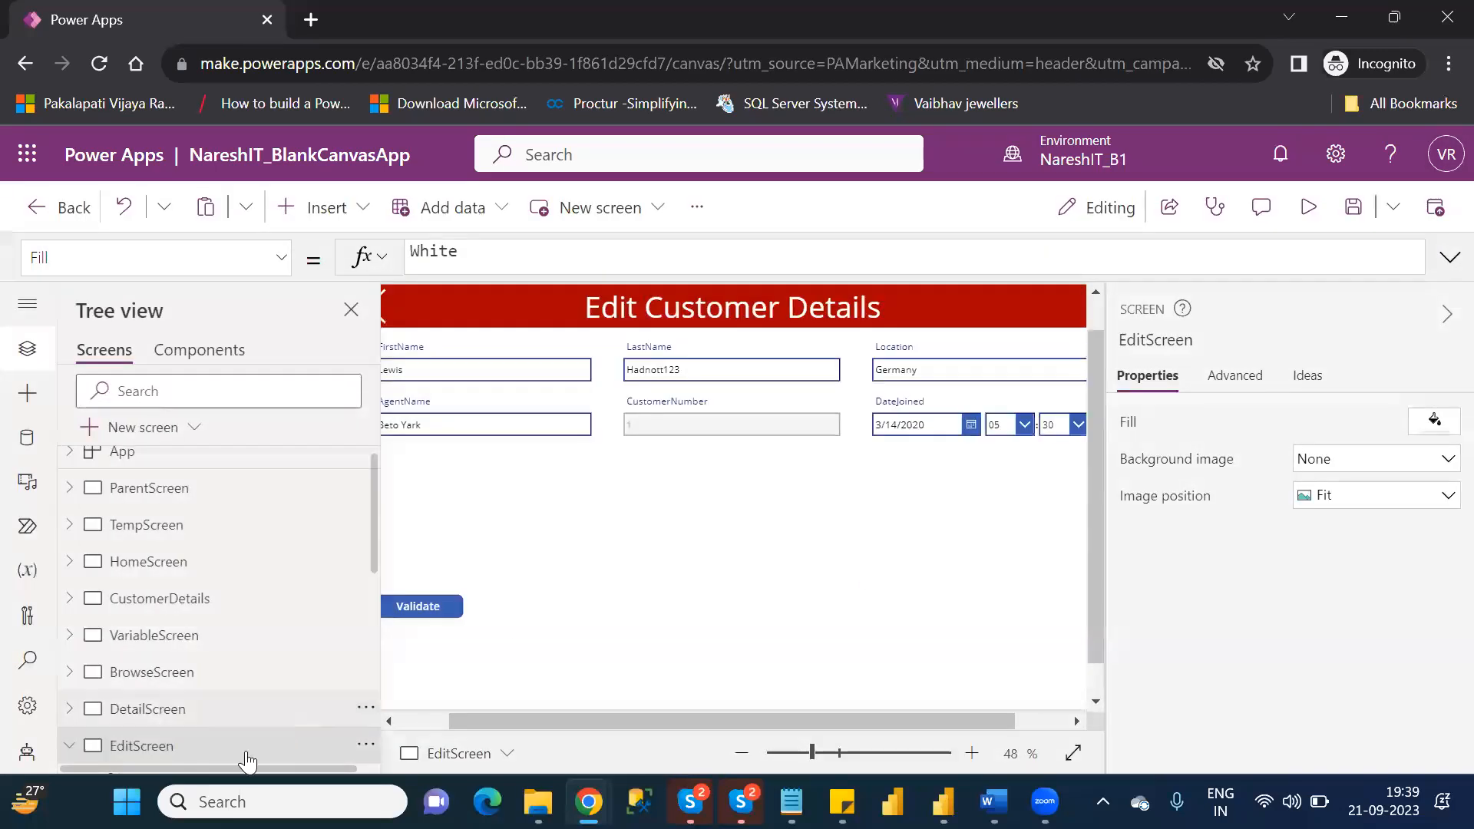
{"action": "left_click", "coordinate": [247, 716]}
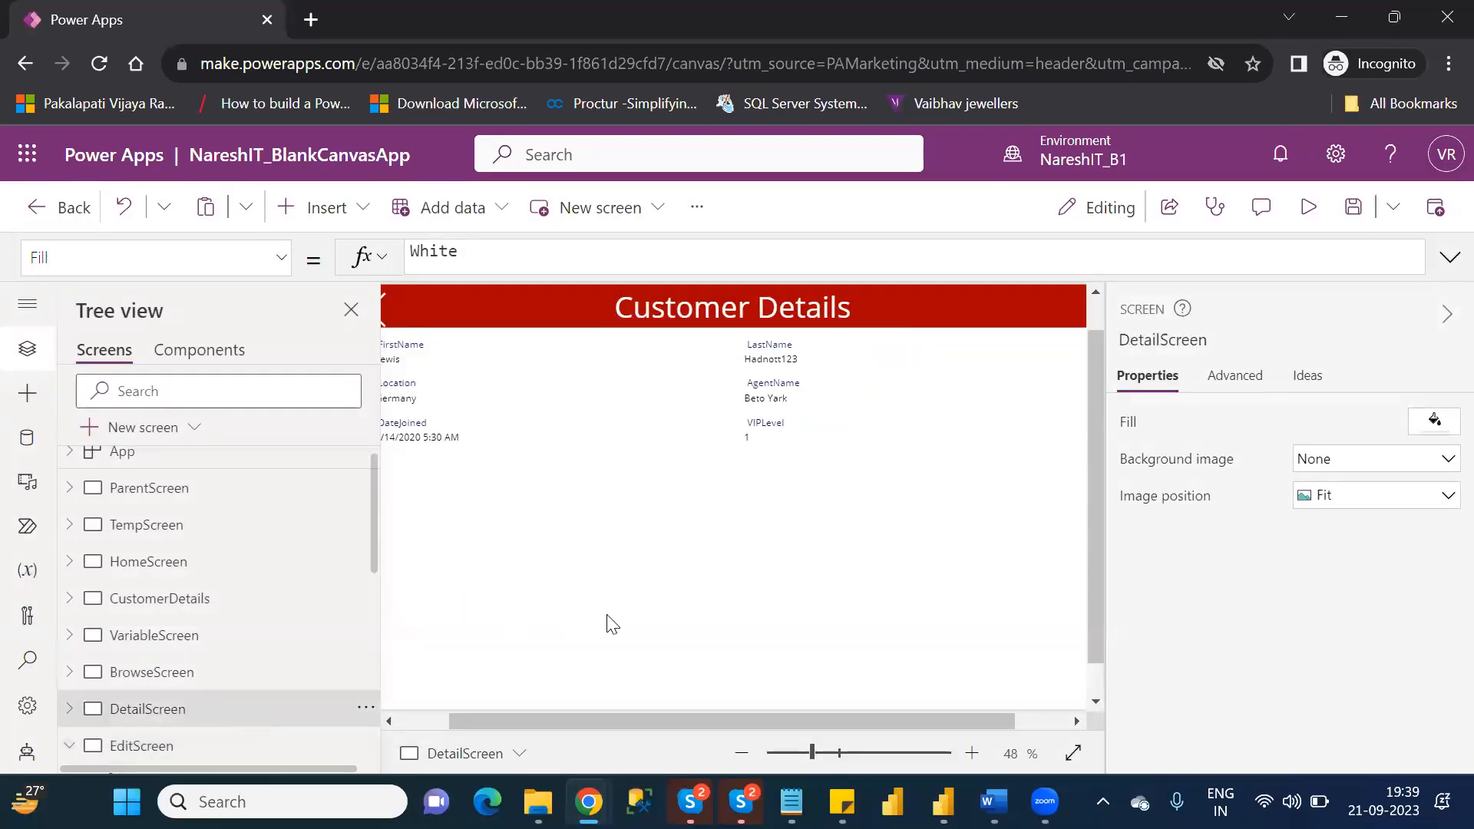
{"action": "left_click", "coordinate": [424, 723]}
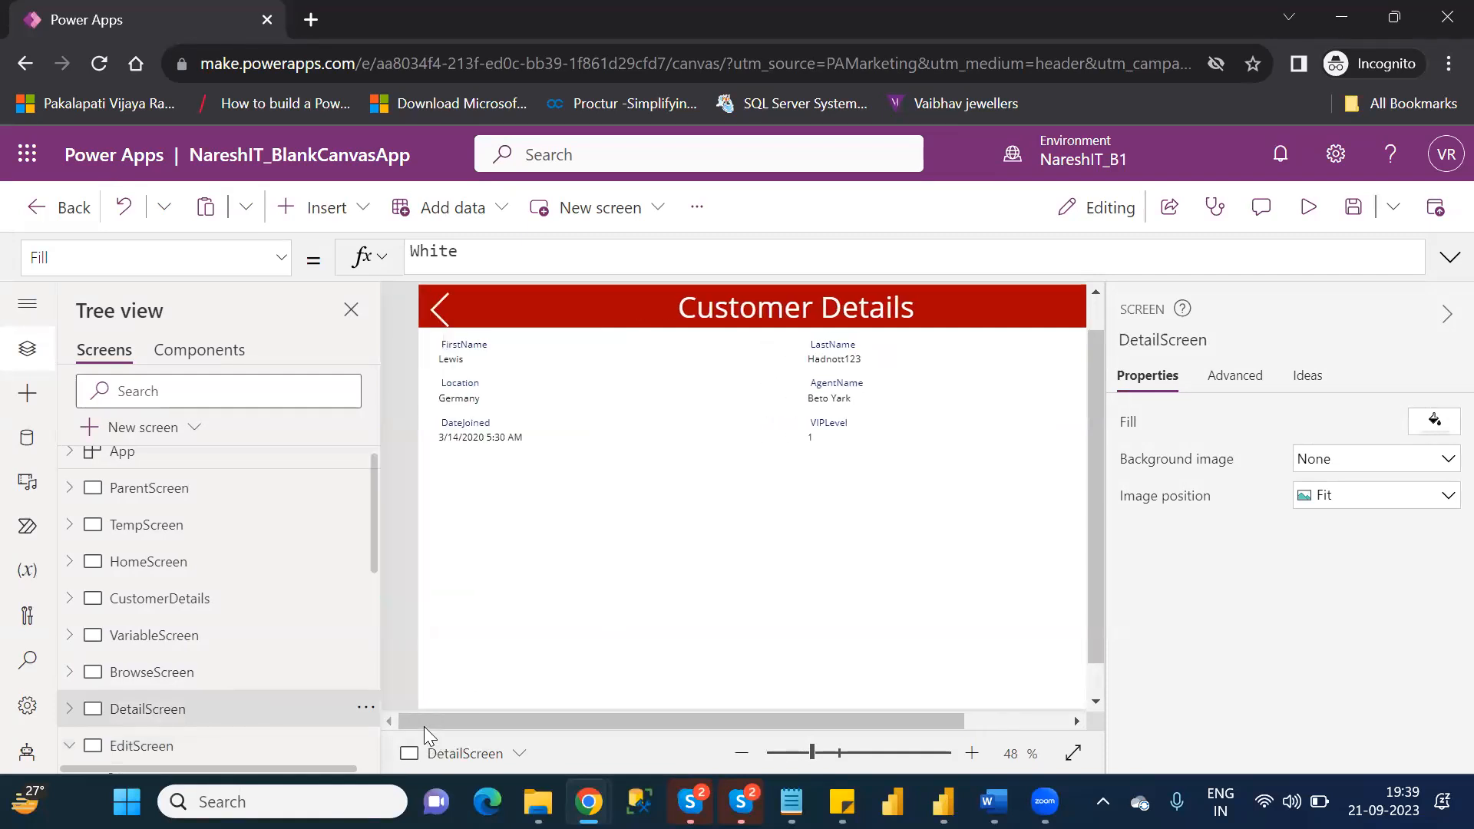
Change the OnSelect formula of EditScreen's Left icon to Navigate(DetailScreen).
{"action": "left_click", "coordinate": [190, 748]}
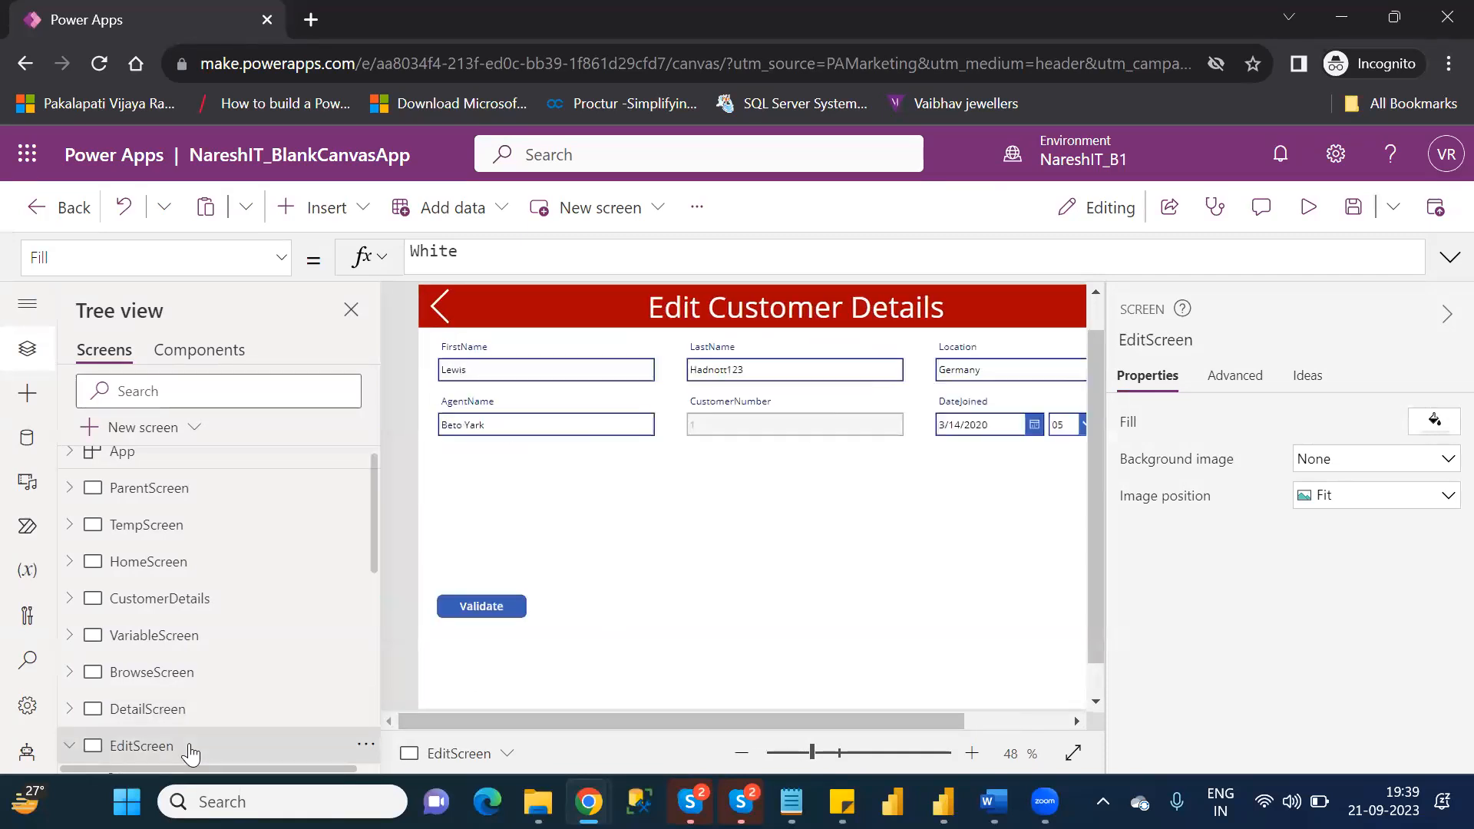
{"action": "left_click", "coordinate": [447, 308]}
{"action": "left_click", "coordinate": [486, 258]}
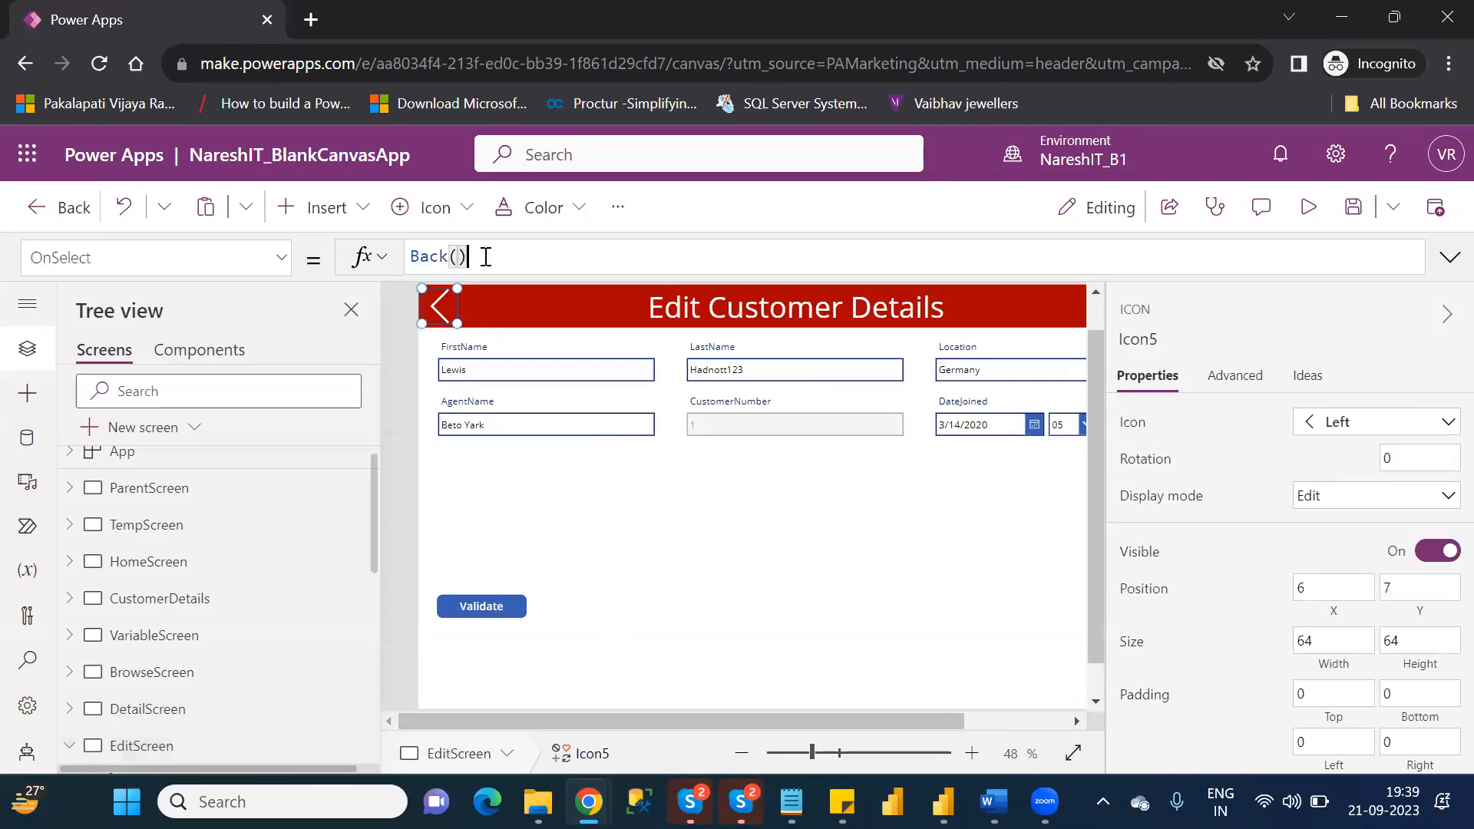
{"action": "double_click", "coordinate": [428, 257]}
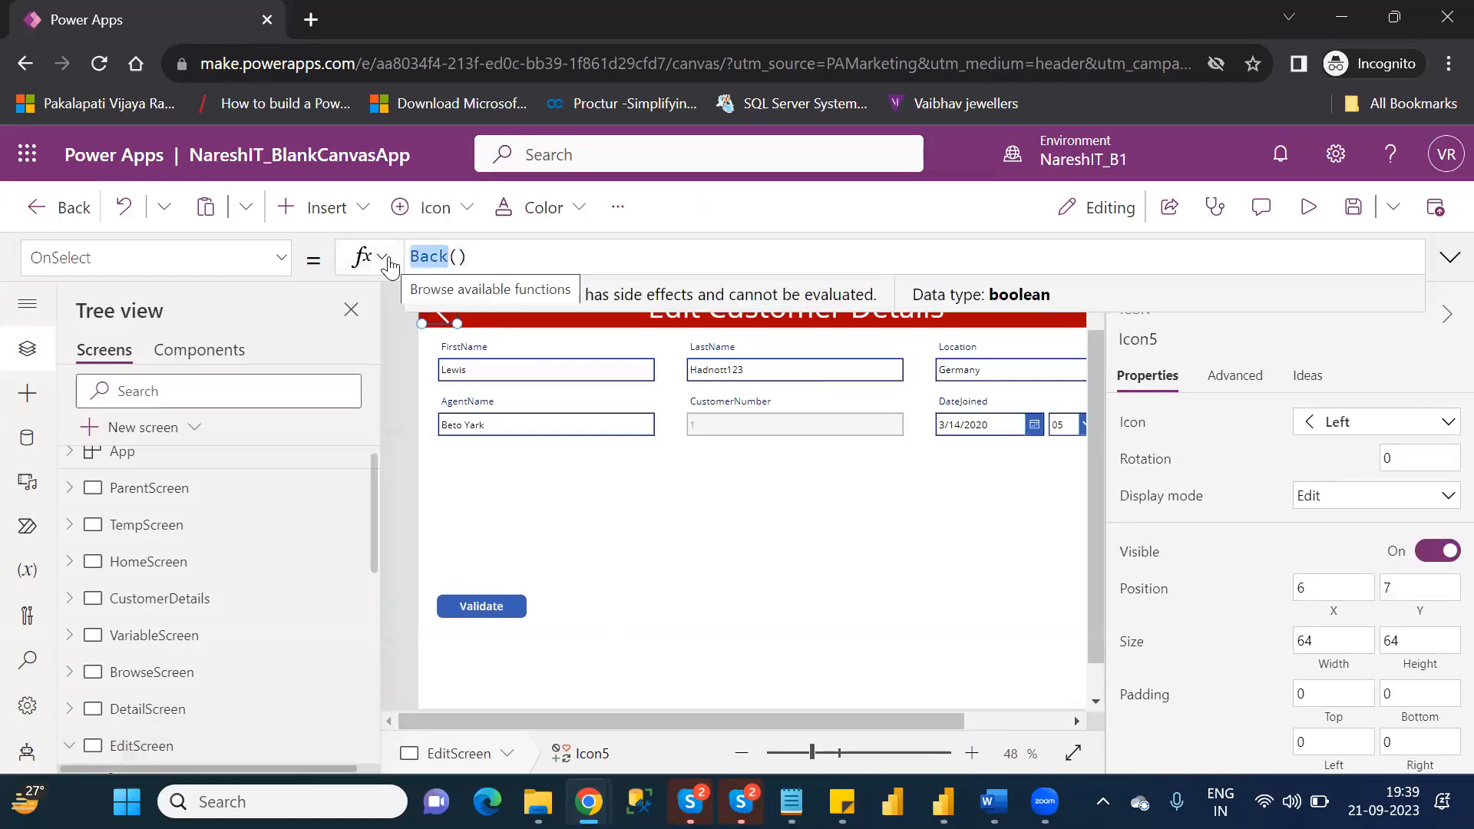
{"action": "key", "text": "ctrl+a"}
{"action": "key", "text": "BackSpace"}
{"action": "type", "text": "nav"}
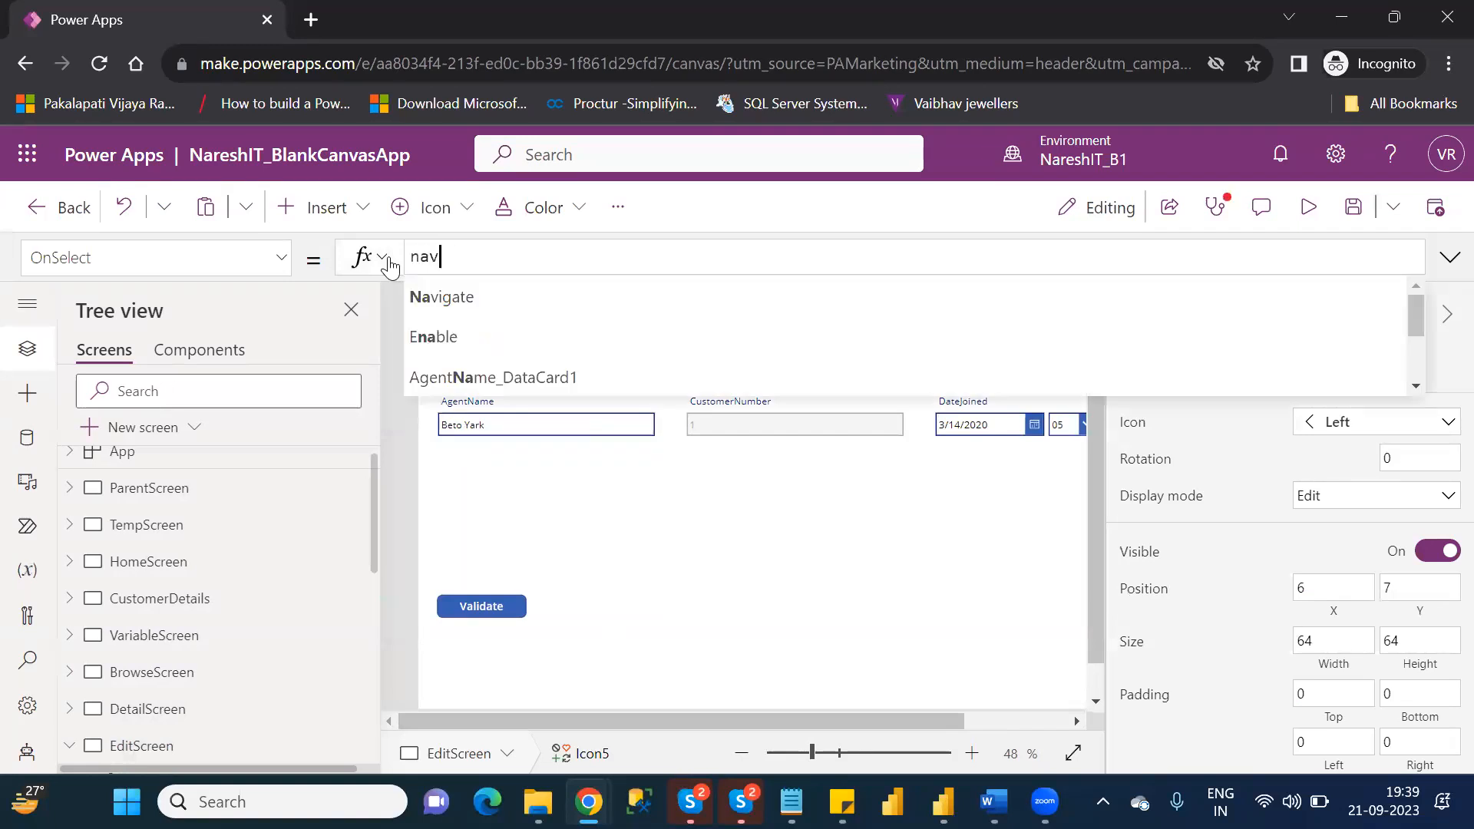
{"action": "type", "text": "i"}
{"action": "key", "text": "Tab"}
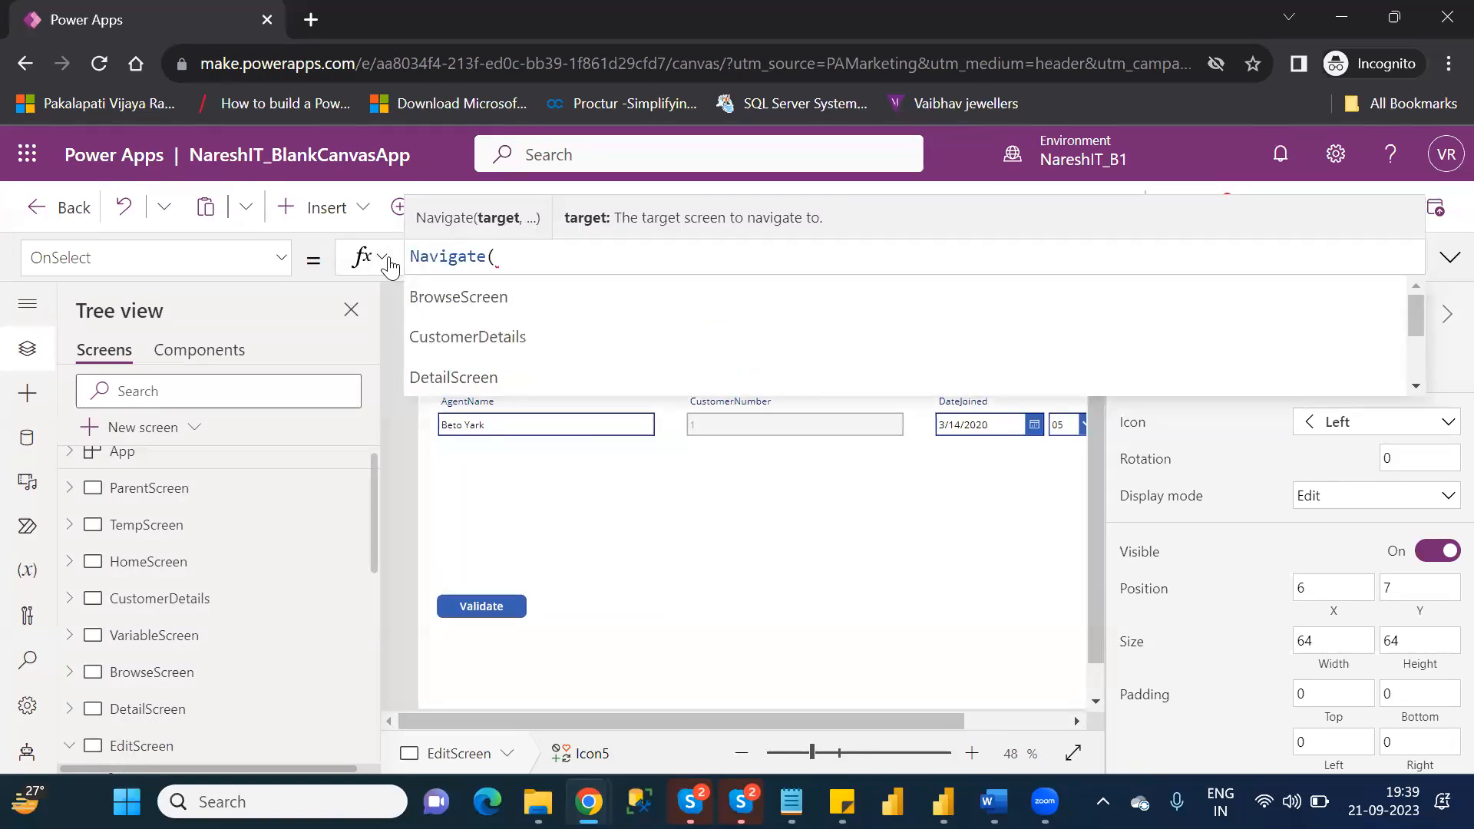
{"action": "type", "text": "de"}
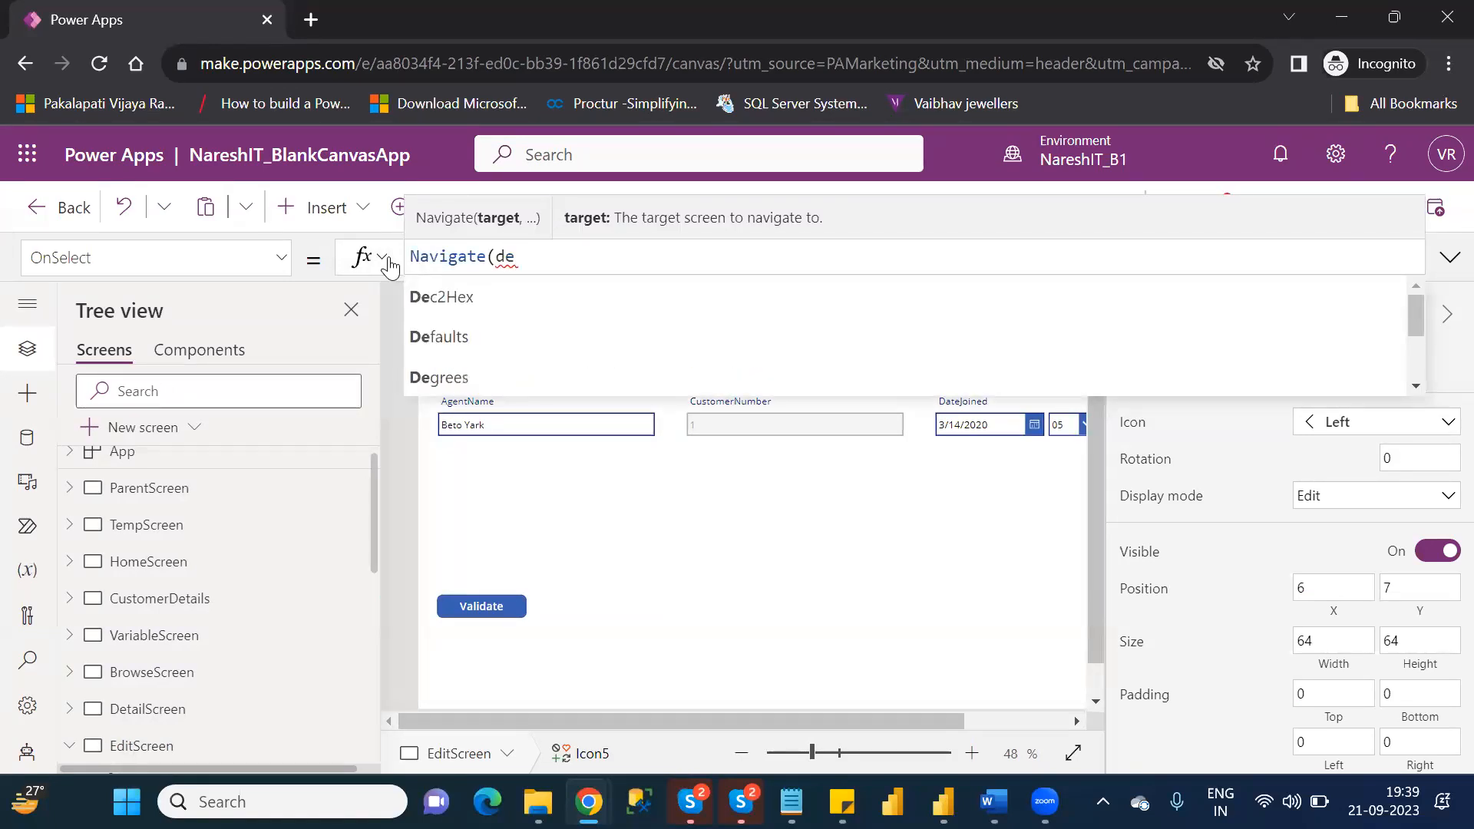
{"action": "type", "text": "tail"}
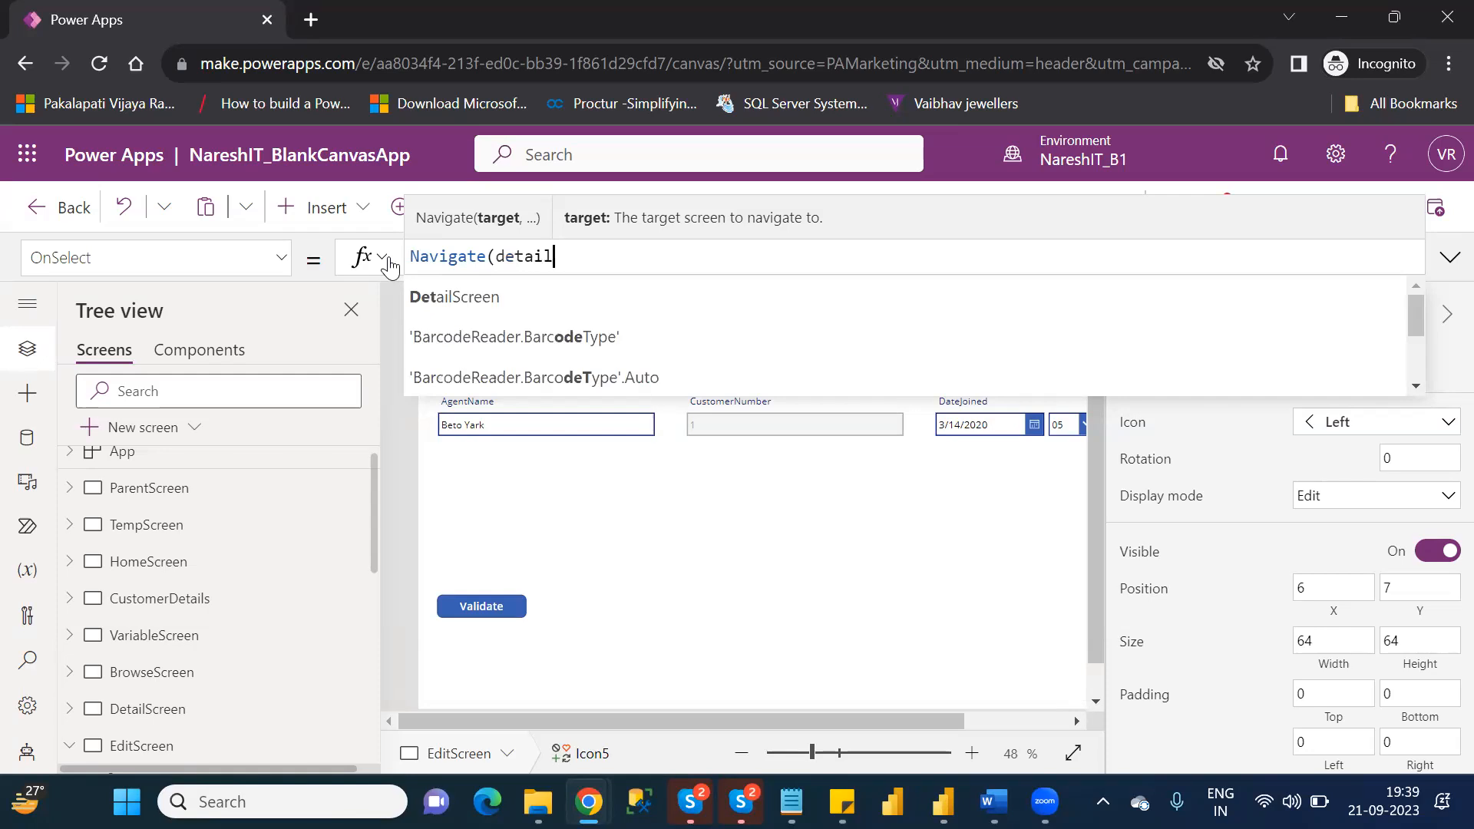
{"action": "key", "text": "Tab"}
{"action": "type", "text": ")"}
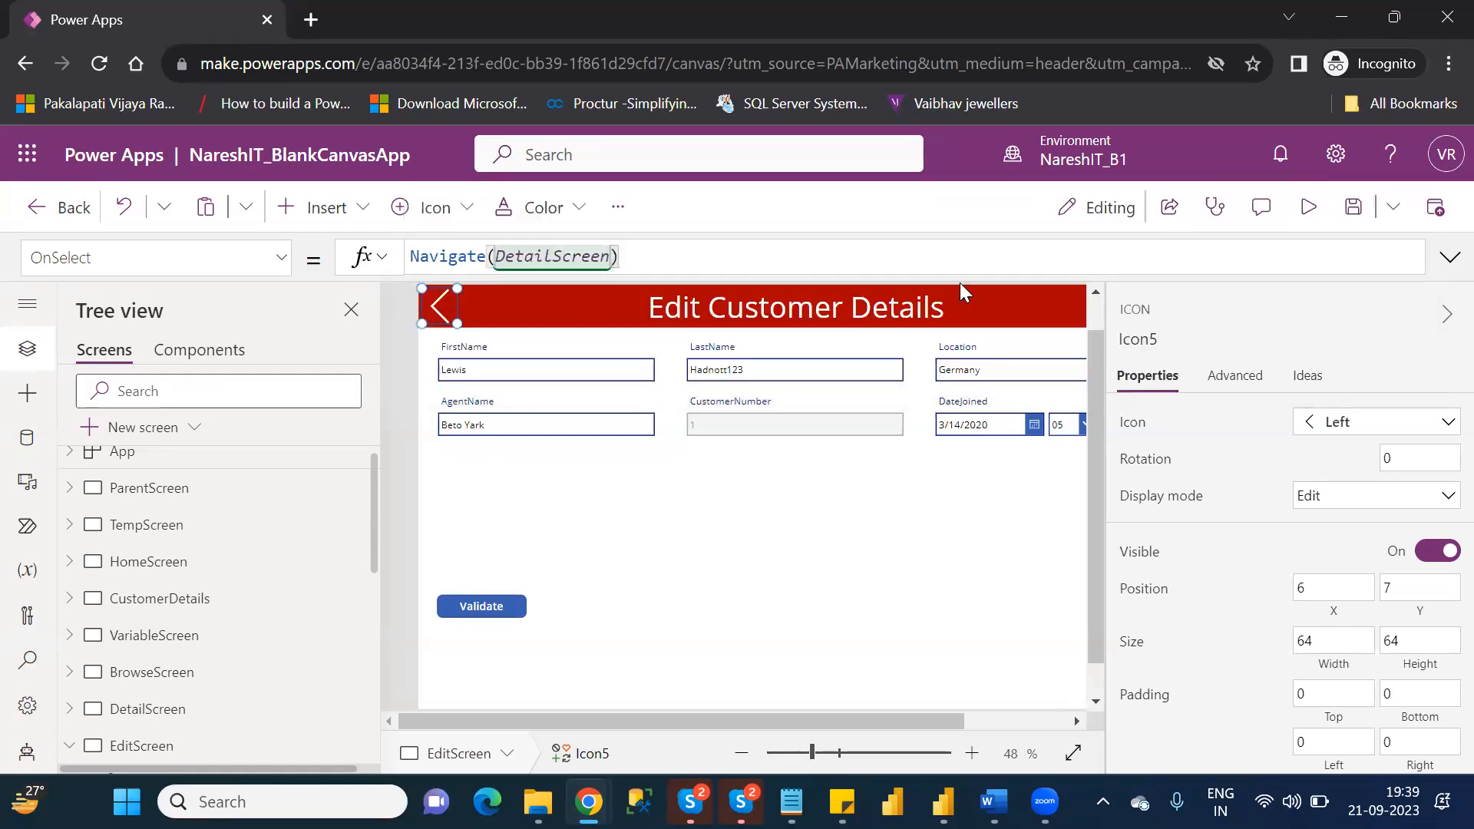
Preview the back navigation from EditScreen to ParentScreen, open the first customer's details, and return to the editor.
{"action": "left_click", "coordinate": [1309, 208]}
{"action": "left_click", "coordinate": [246, 229]}
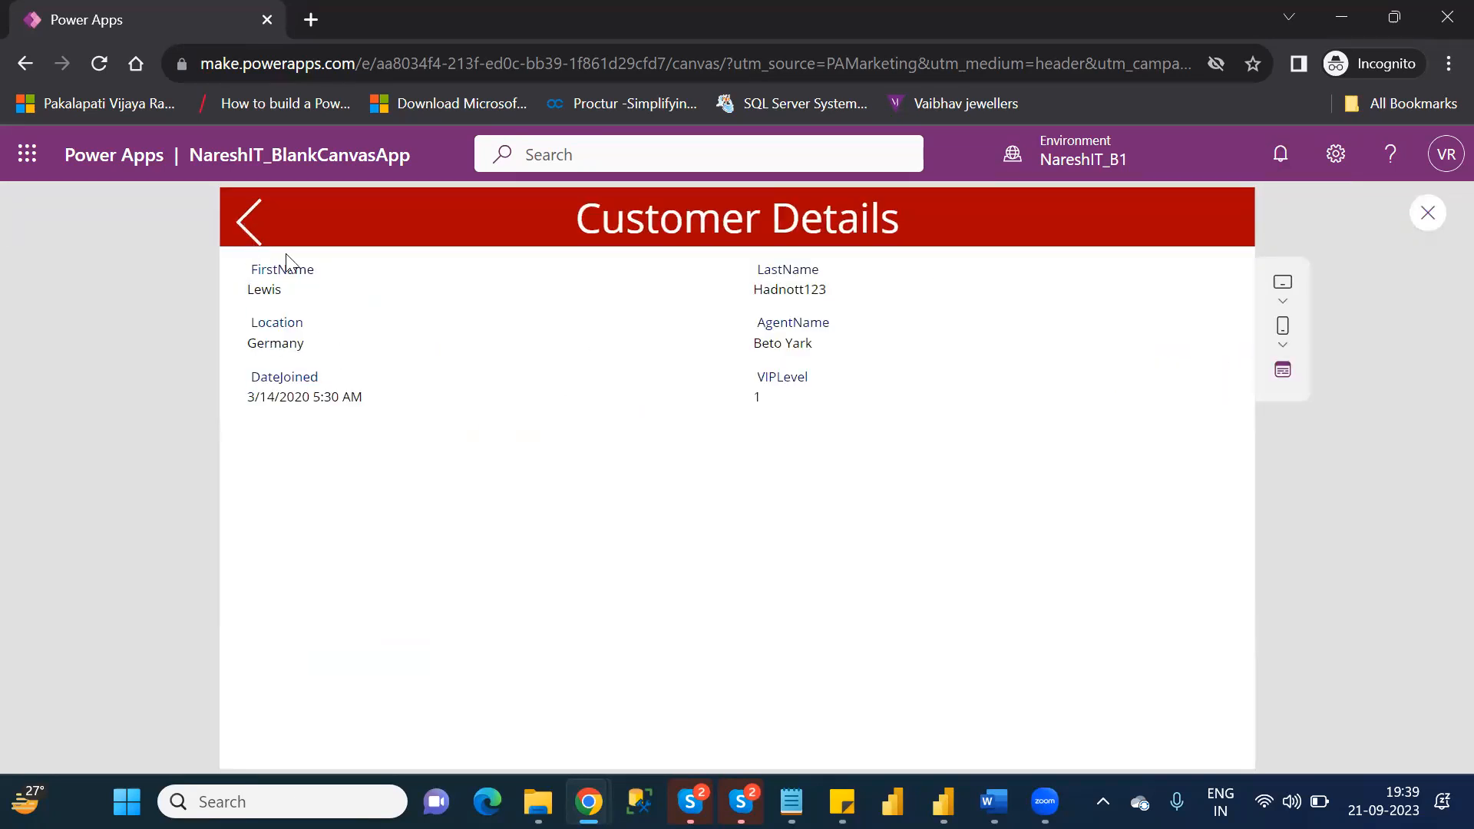
{"action": "left_click", "coordinate": [246, 234]}
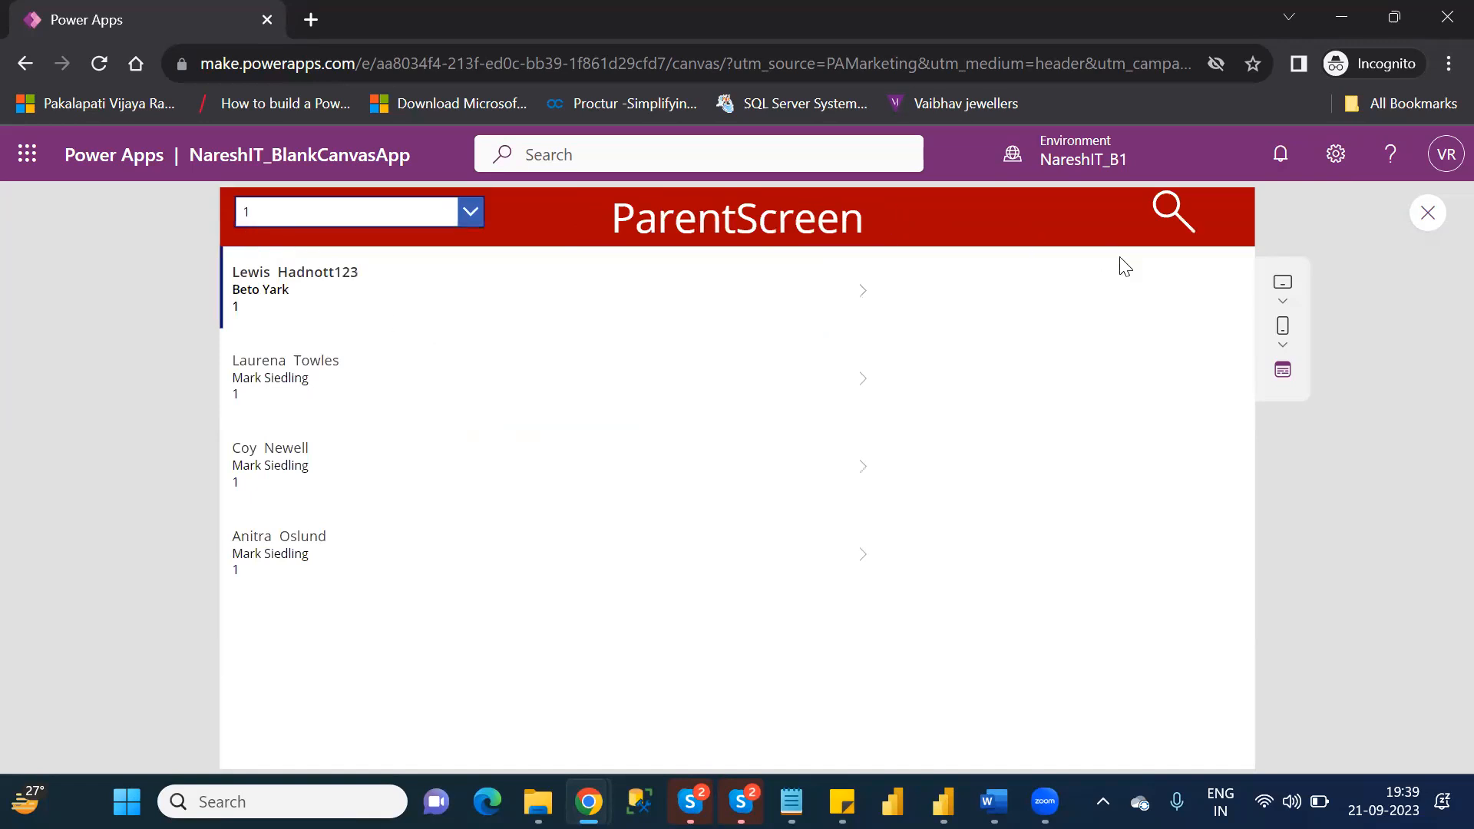
{"action": "left_click", "coordinate": [871, 297]}
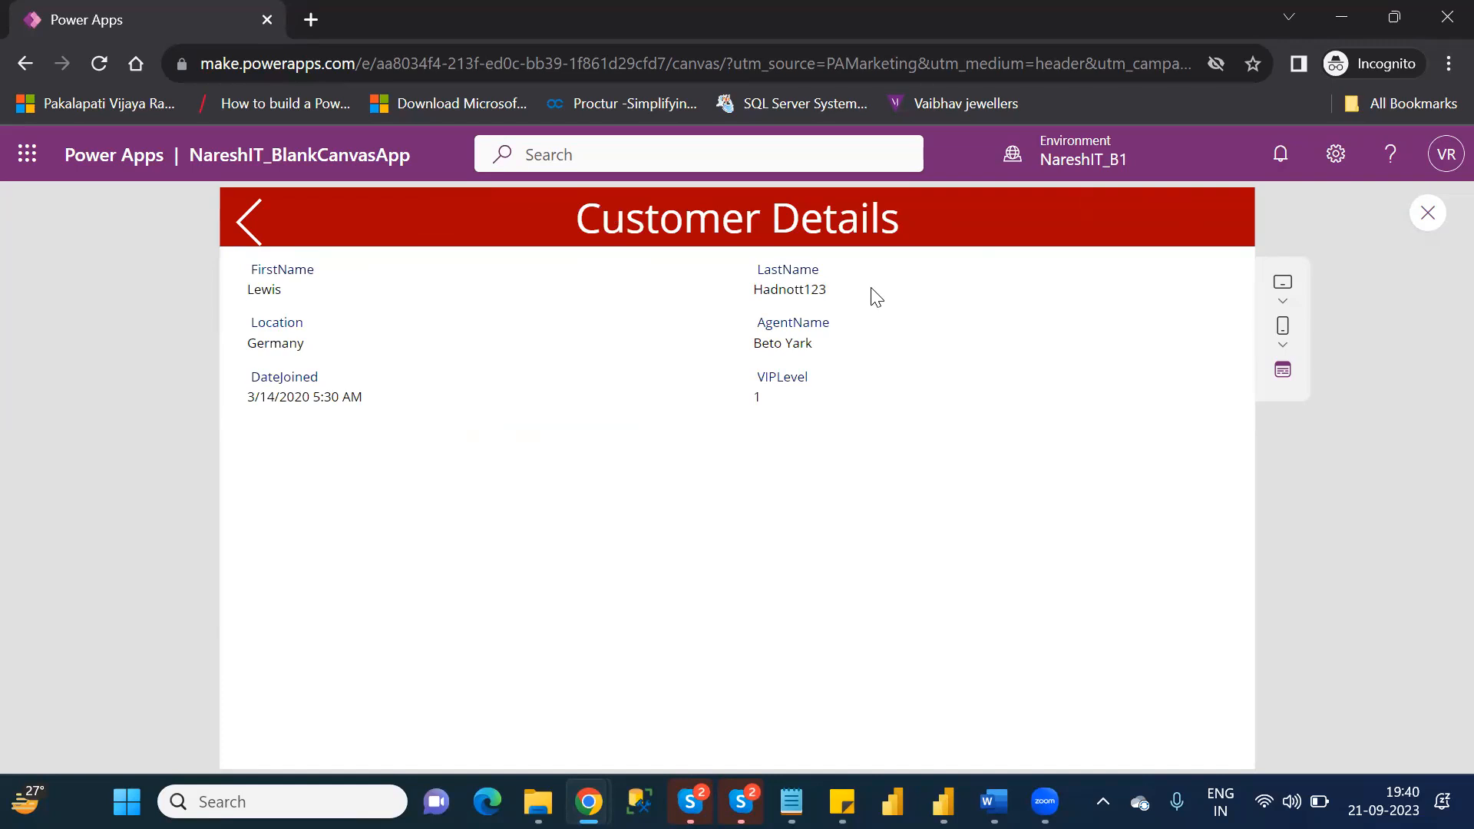
{"action": "left_click", "coordinate": [1426, 215]}
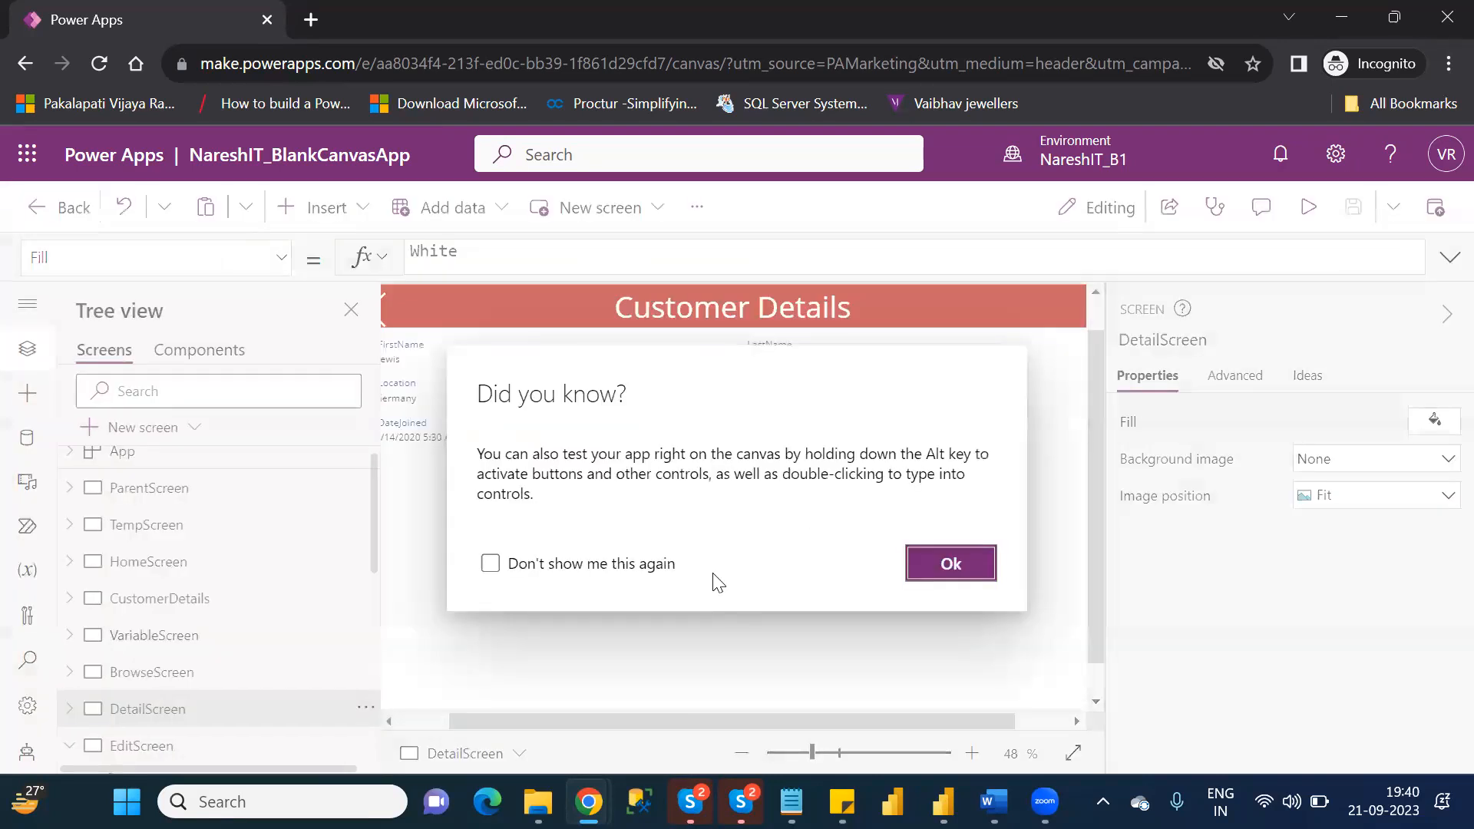
{"action": "left_click", "coordinate": [956, 567]}
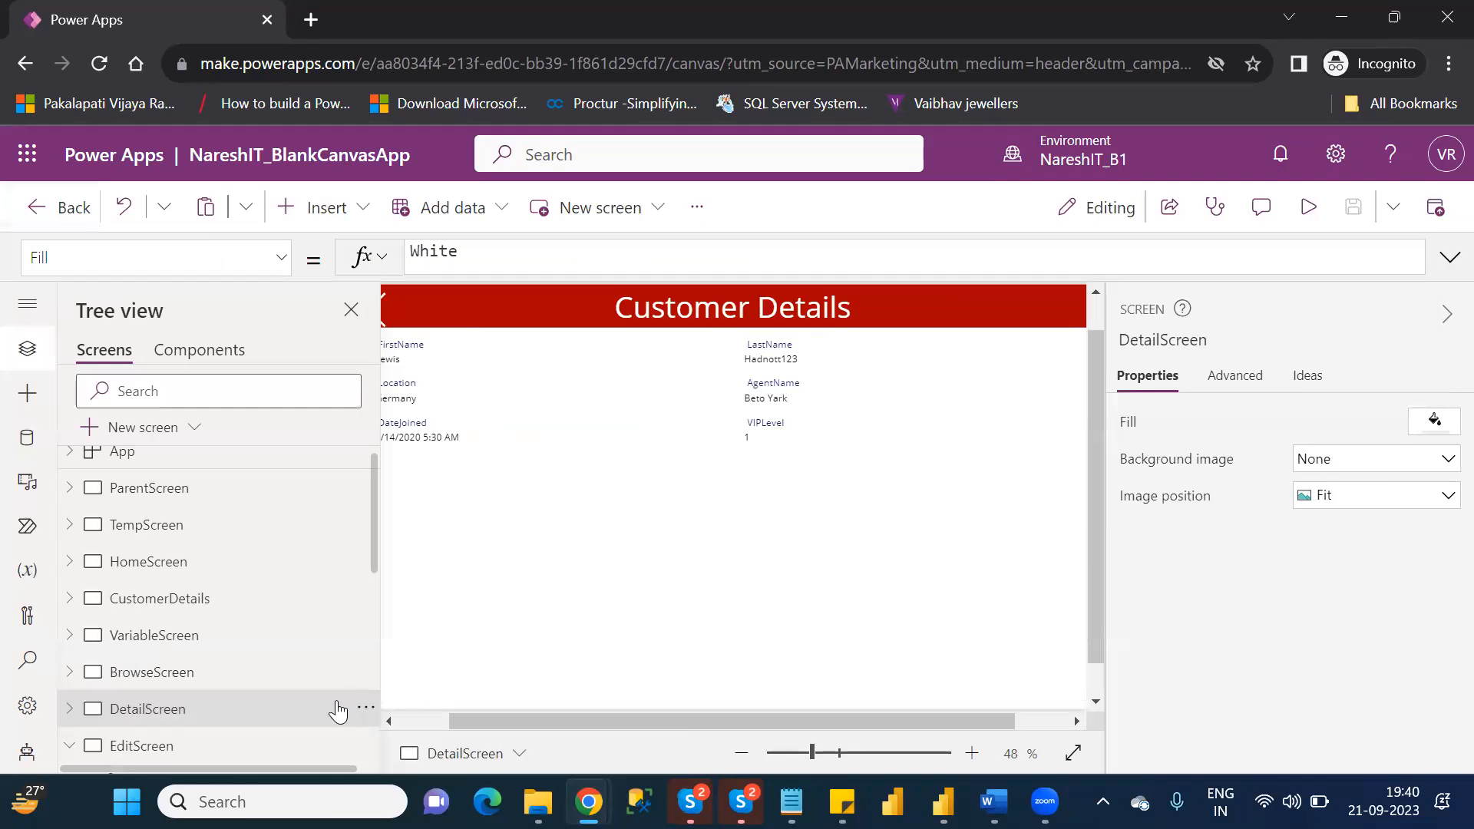
Insert an Edit icon on DetailScreen.
{"action": "left_click", "coordinate": [204, 737]}
{"action": "left_click", "coordinate": [178, 714]}
{"action": "left_click", "coordinate": [442, 715]}
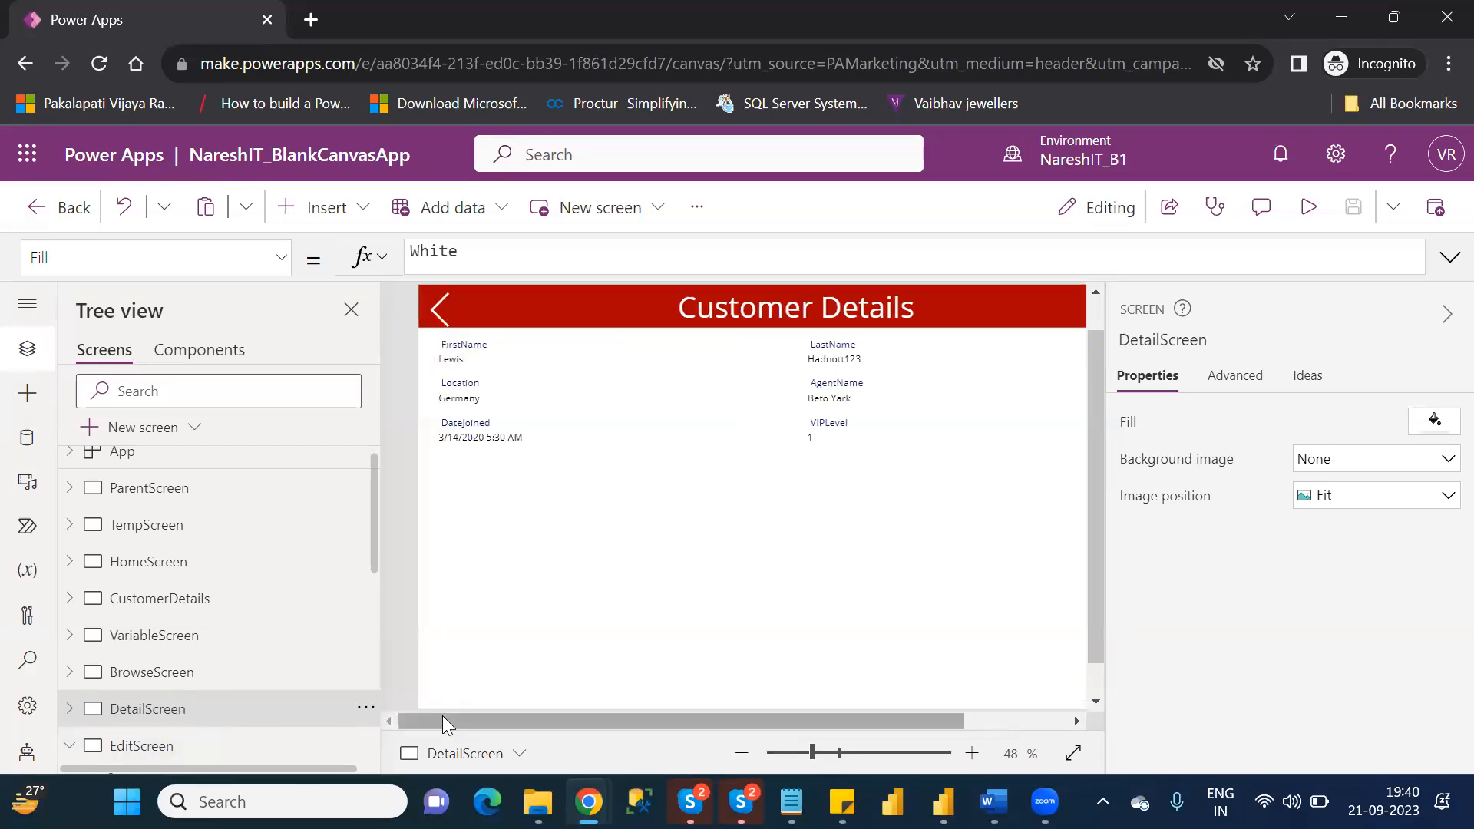
{"action": "left_click", "coordinate": [352, 204]}
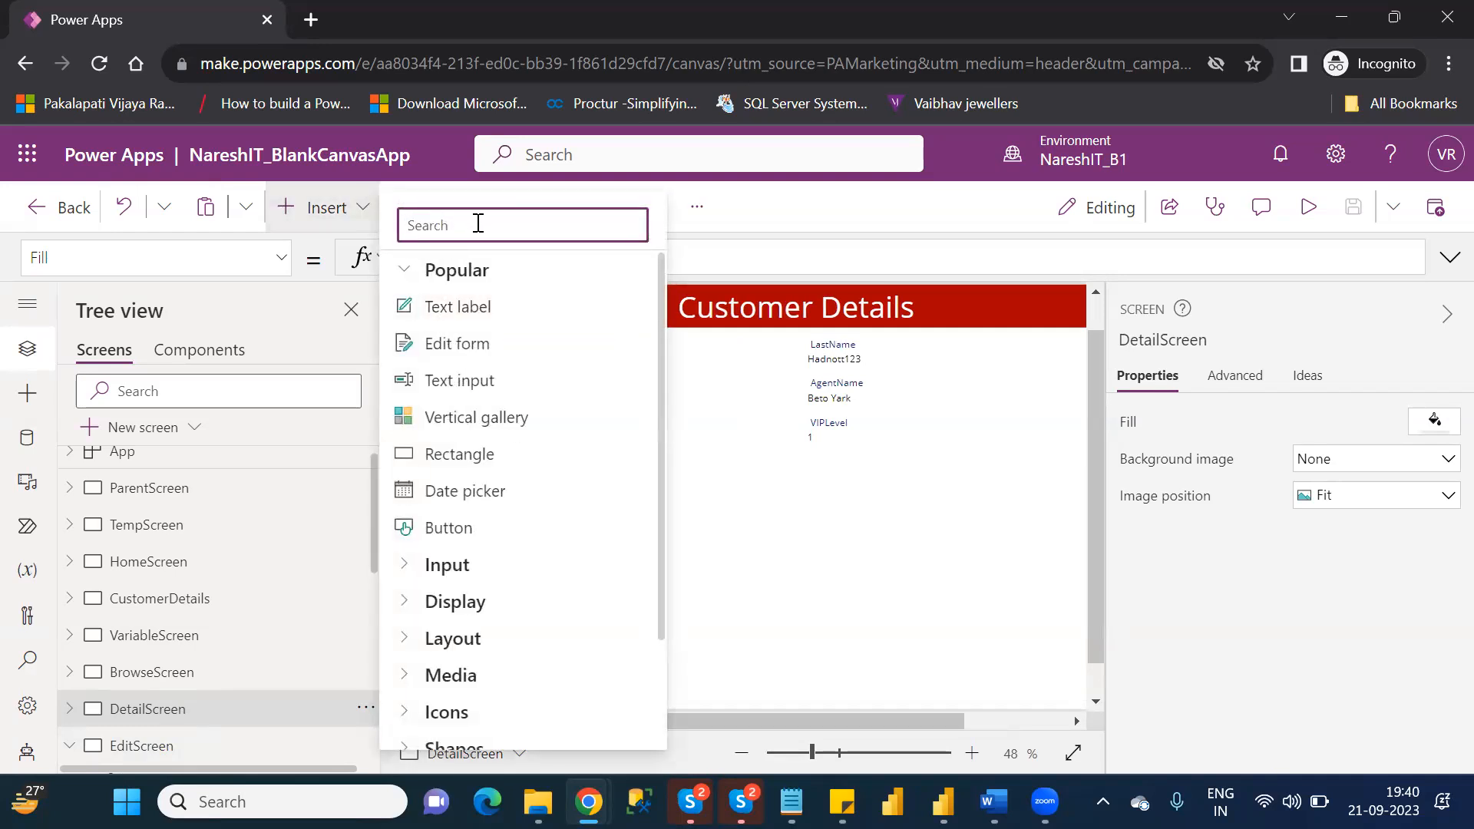
{"action": "type", "text": "edi"}
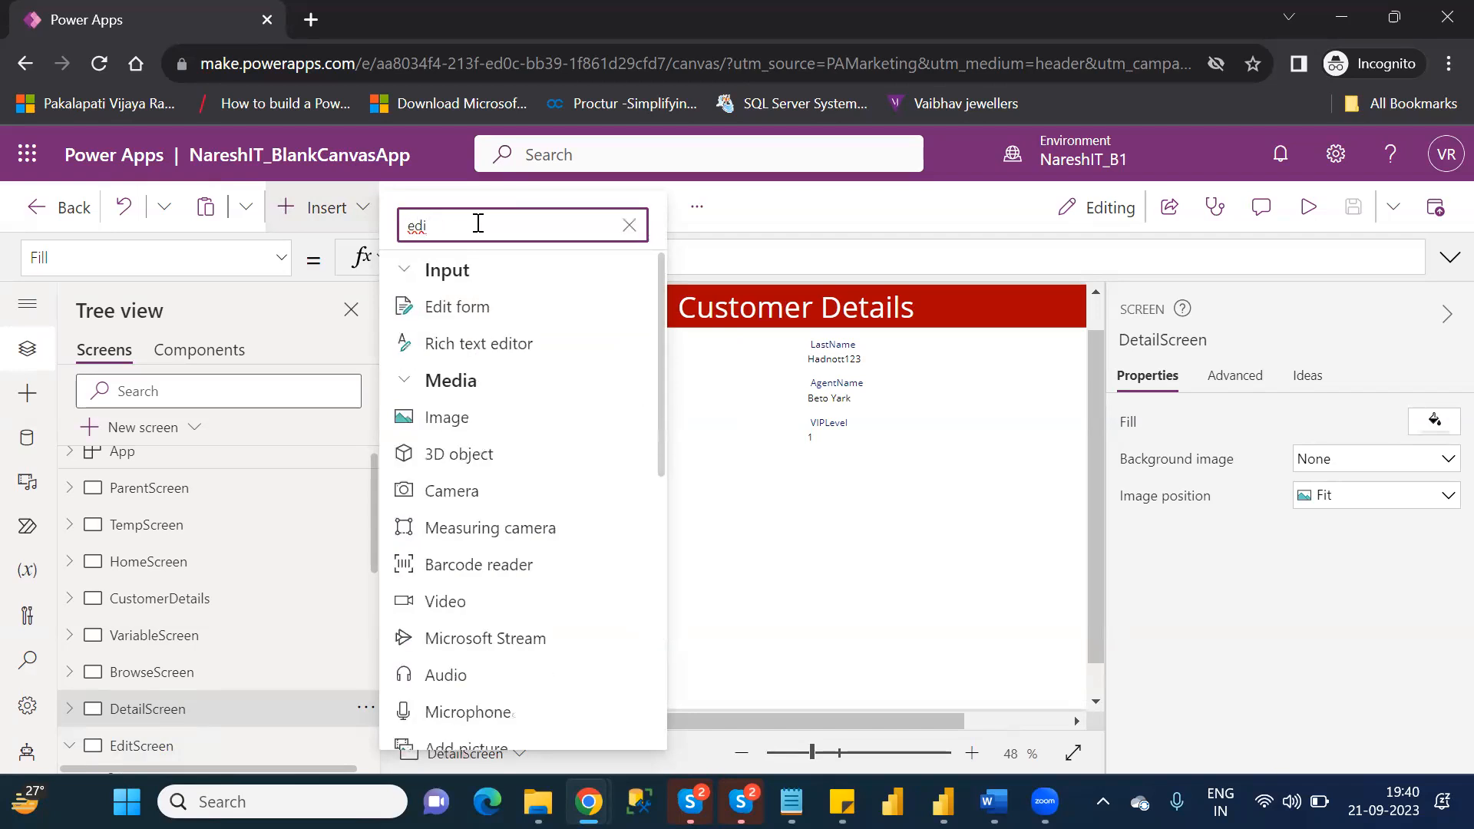
{"action": "type", "text": "i"}
{"action": "key", "text": "BackSpace"}
{"action": "type", "text": "t"}
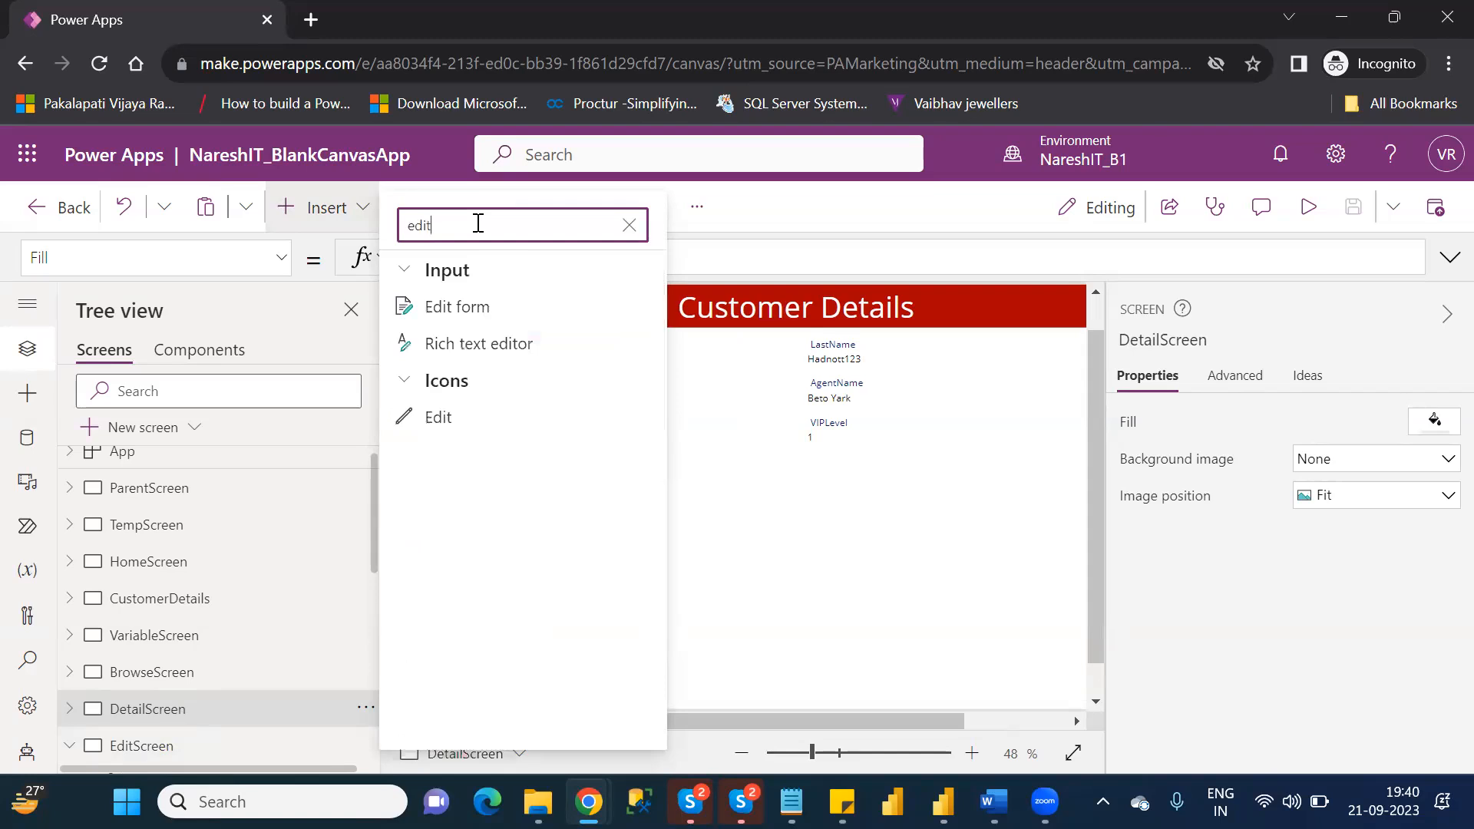
{"action": "left_click", "coordinate": [461, 418]}
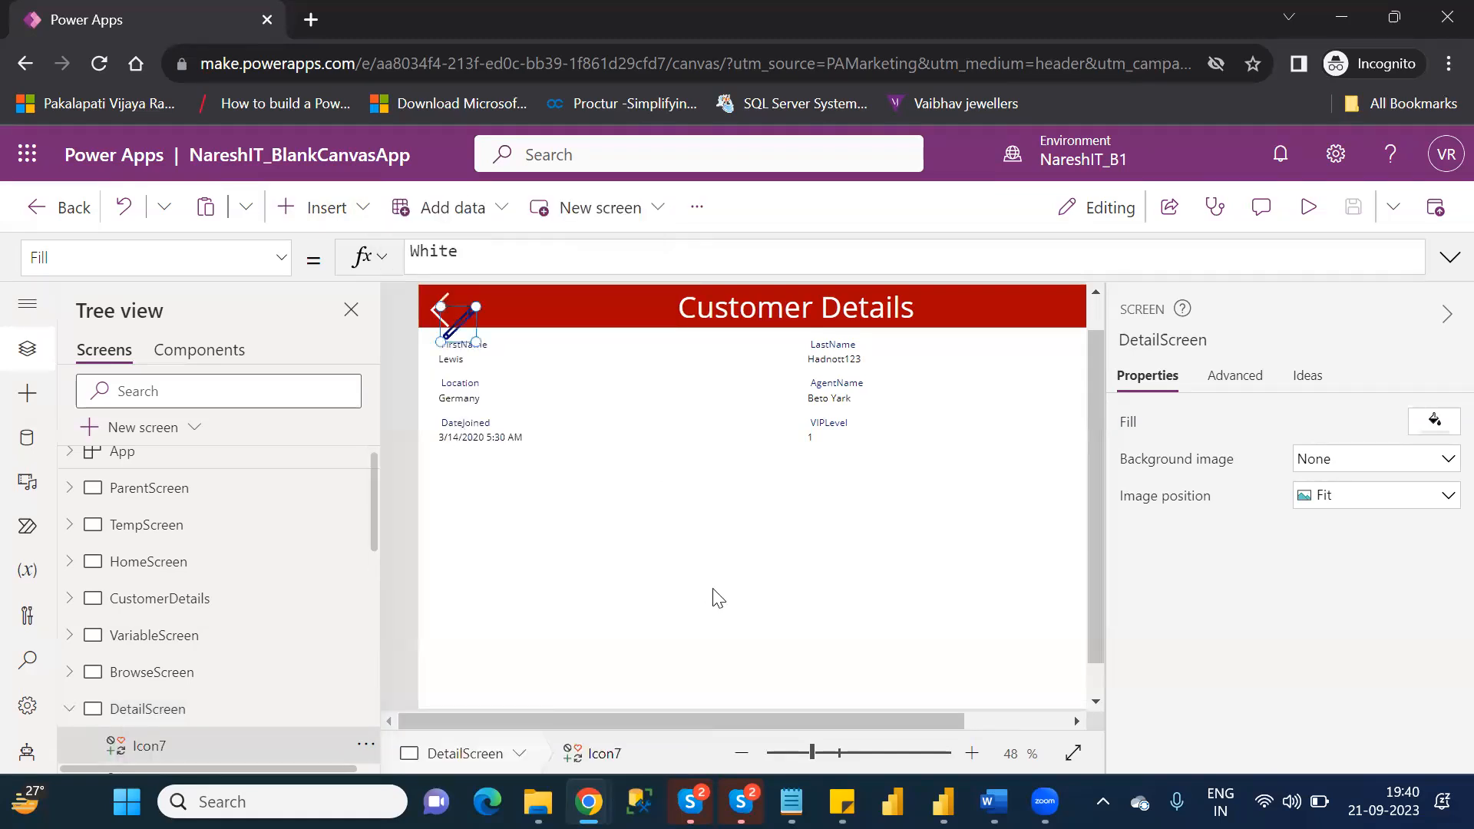
Move the Edit icon to the right end of DetailScreen's red header, at about X 1278, Y 7, and color it white.
{"action": "left_click_drag", "start_coordinate": [460, 321], "coordinate": [1074, 301]}
{"action": "left_click_drag", "start_coordinate": [918, 722], "coordinate": [1049, 724]}
{"action": "left_click_drag", "start_coordinate": [944, 296], "coordinate": [1025, 299]}
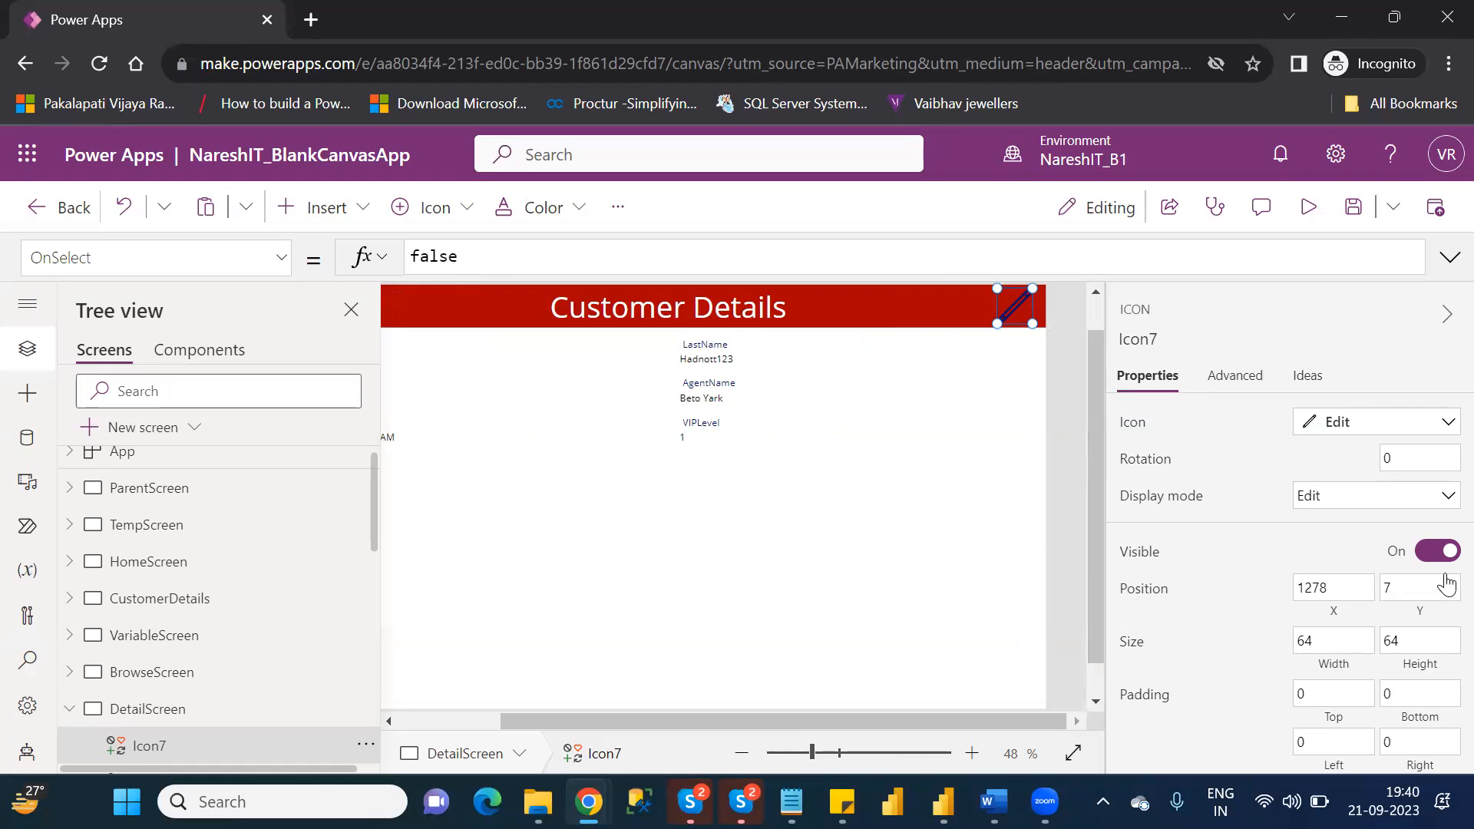
{"action": "scroll", "coordinate": [1447, 499], "scroll_direction": "down", "scroll_amount": 3}
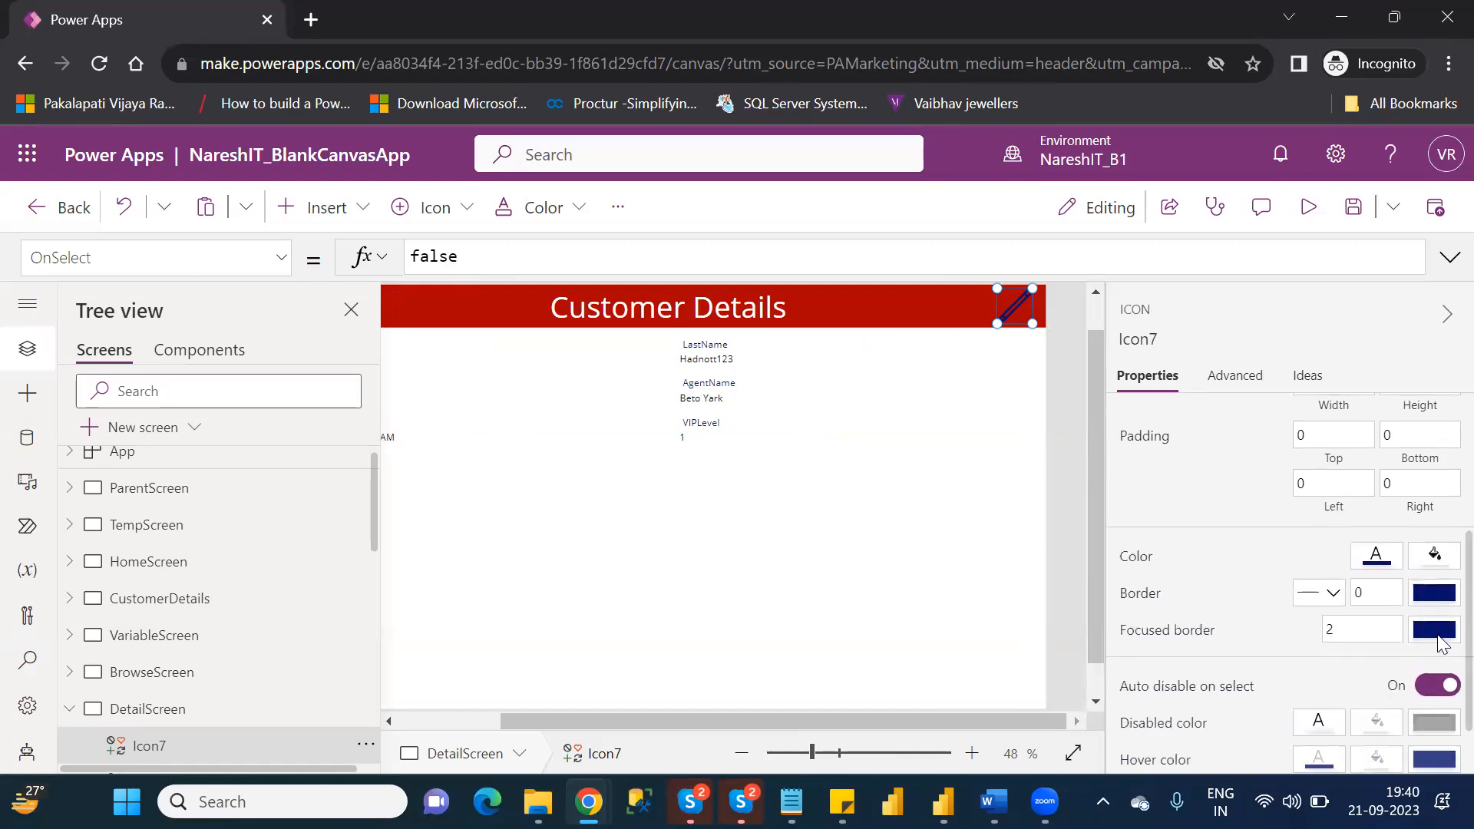
{"action": "left_click", "coordinate": [1367, 560]}
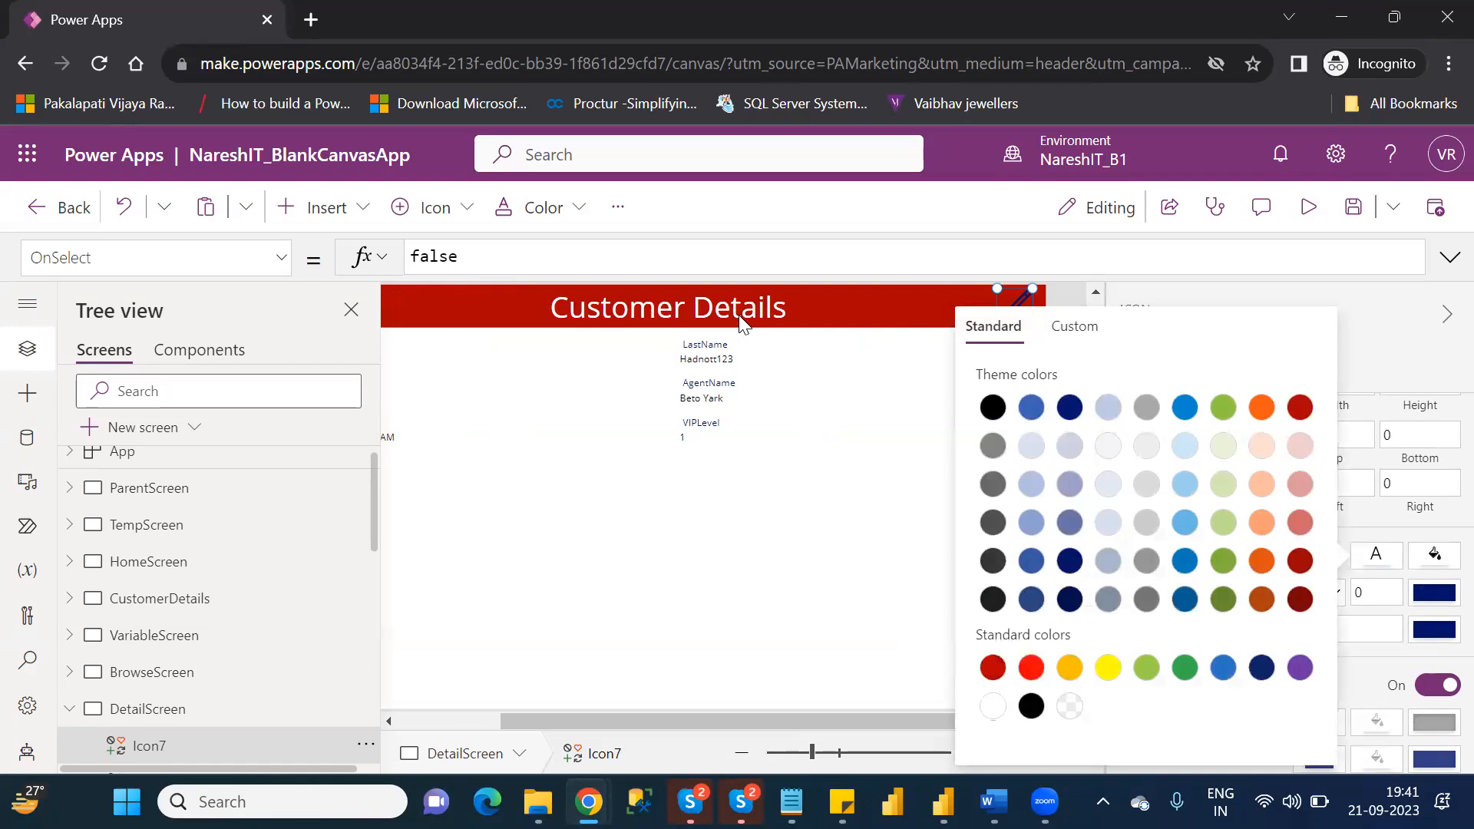
Set the OnSelect property of DetailScreen's Edit icon to Navigate(EditScreen).
{"action": "left_click", "coordinate": [414, 259]}
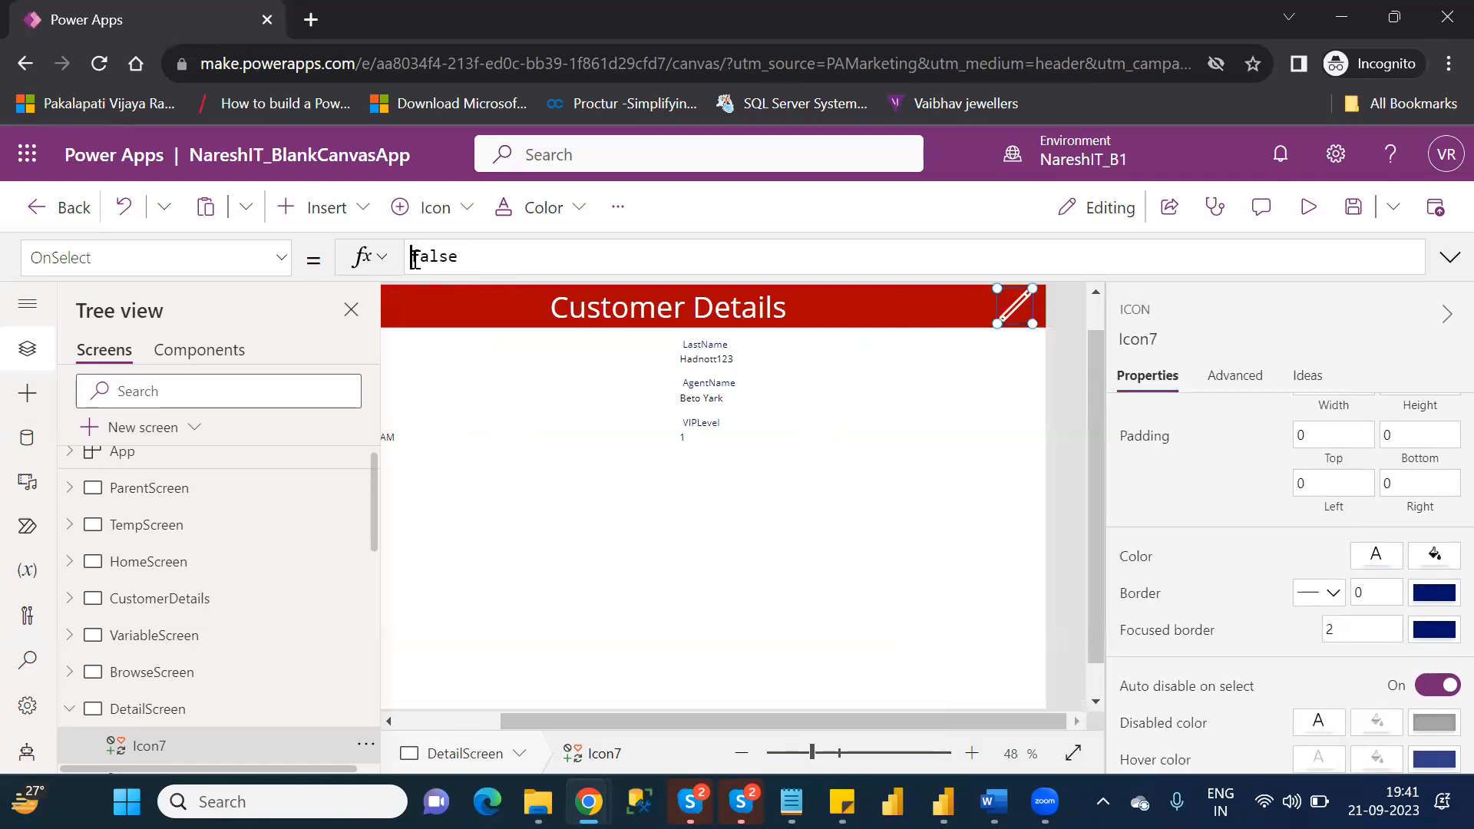
{"action": "type", "text": "na"}
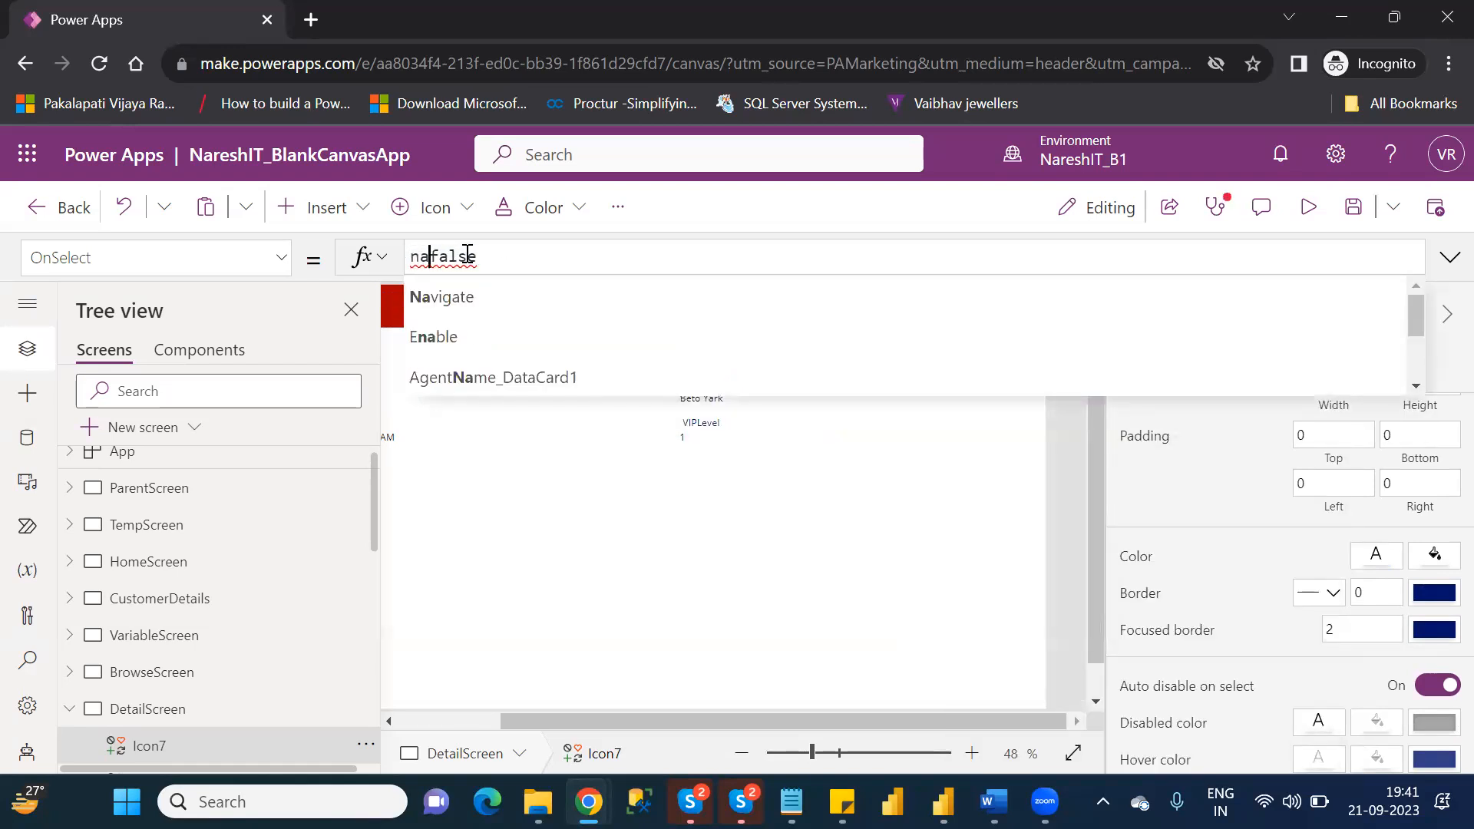
{"action": "double_click", "coordinate": [467, 256]}
{"action": "type", "text": "nav"}
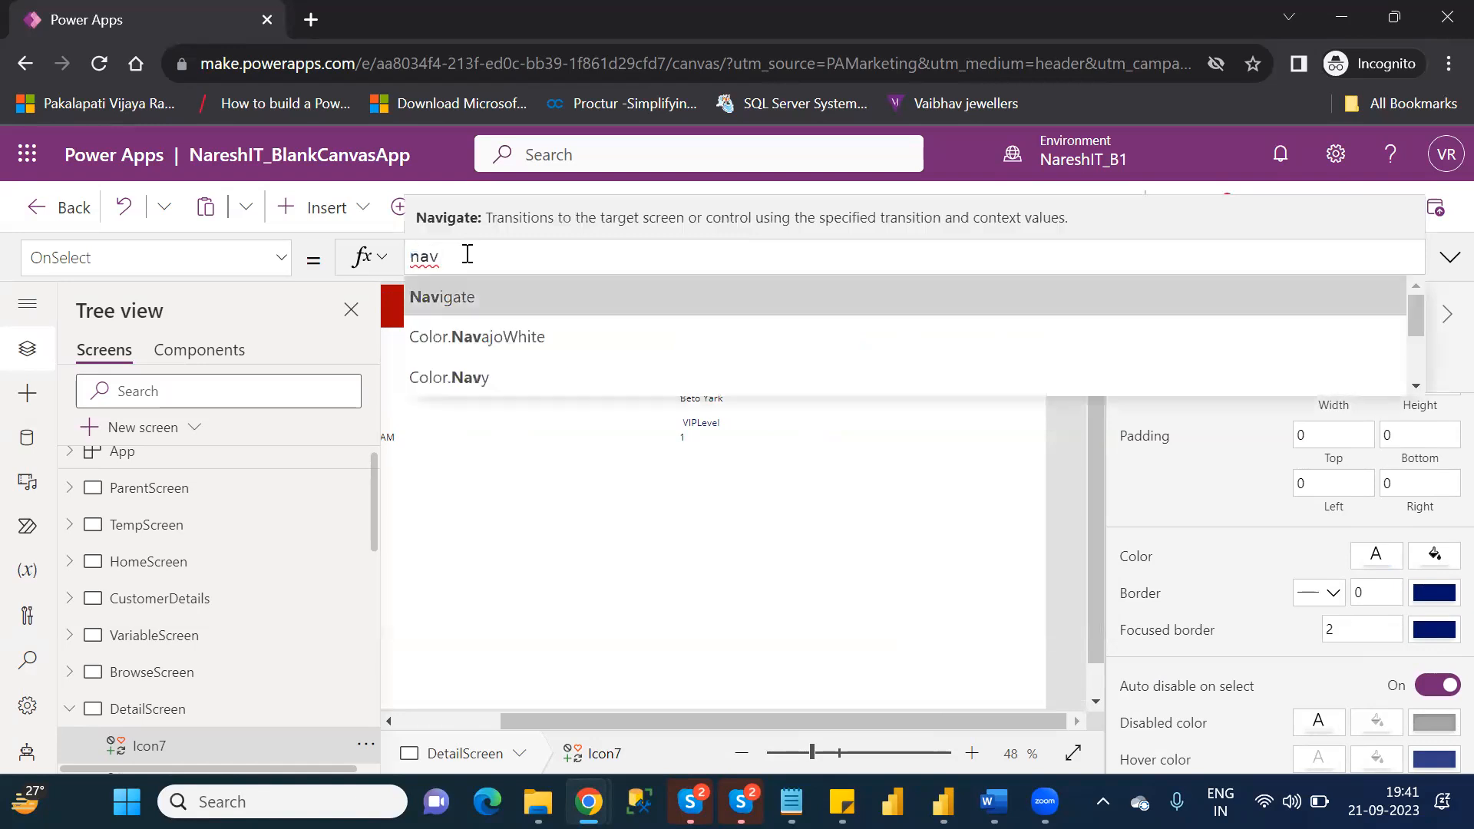
{"action": "key", "text": "Tab"}
{"action": "key", "text": "Down"}
{"action": "key", "text": "Down"}
{"action": "key", "text": "Down"}
{"action": "key", "text": "Down"}
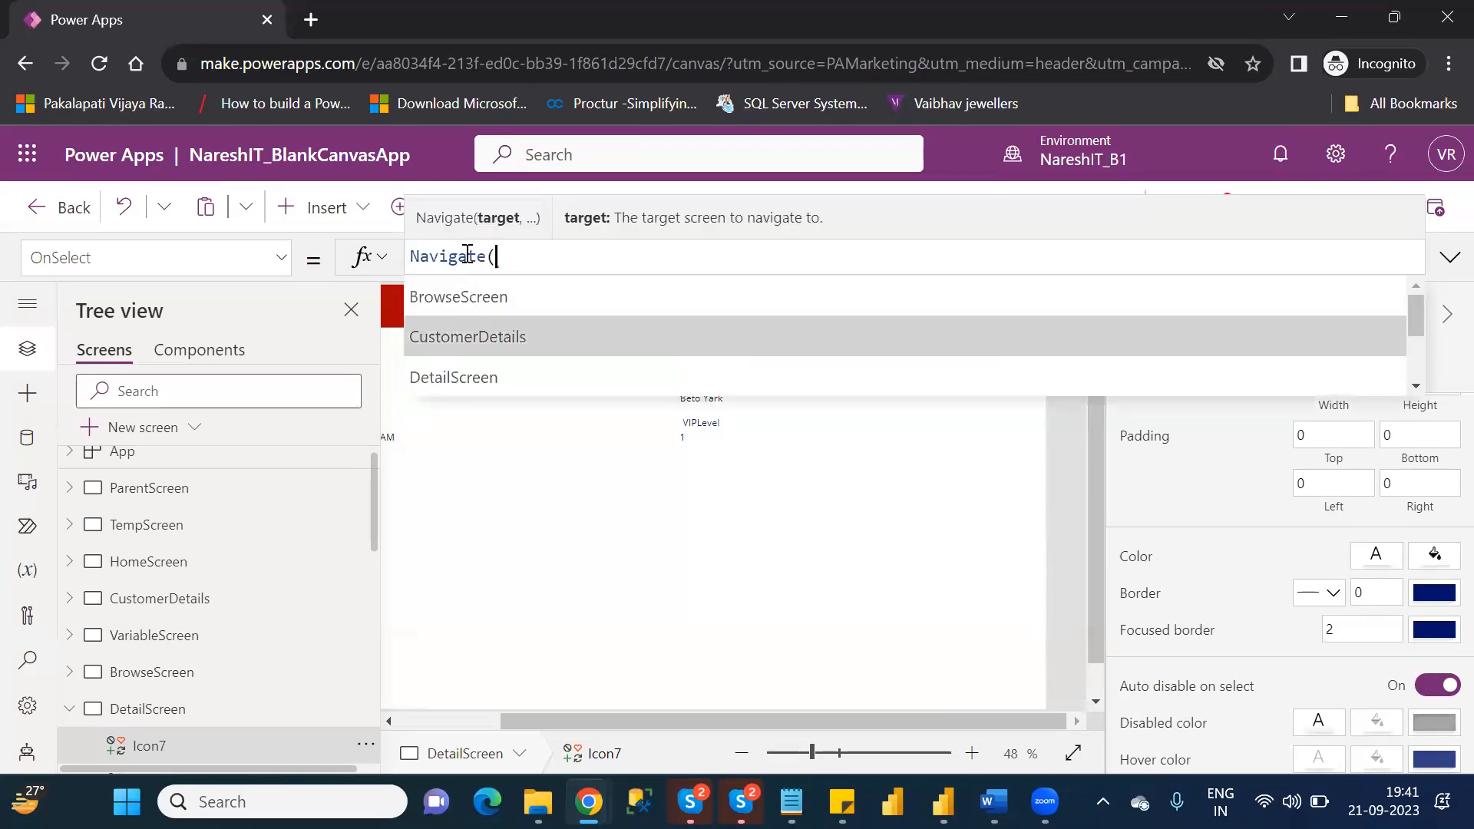
{"action": "key", "text": "Tab"}
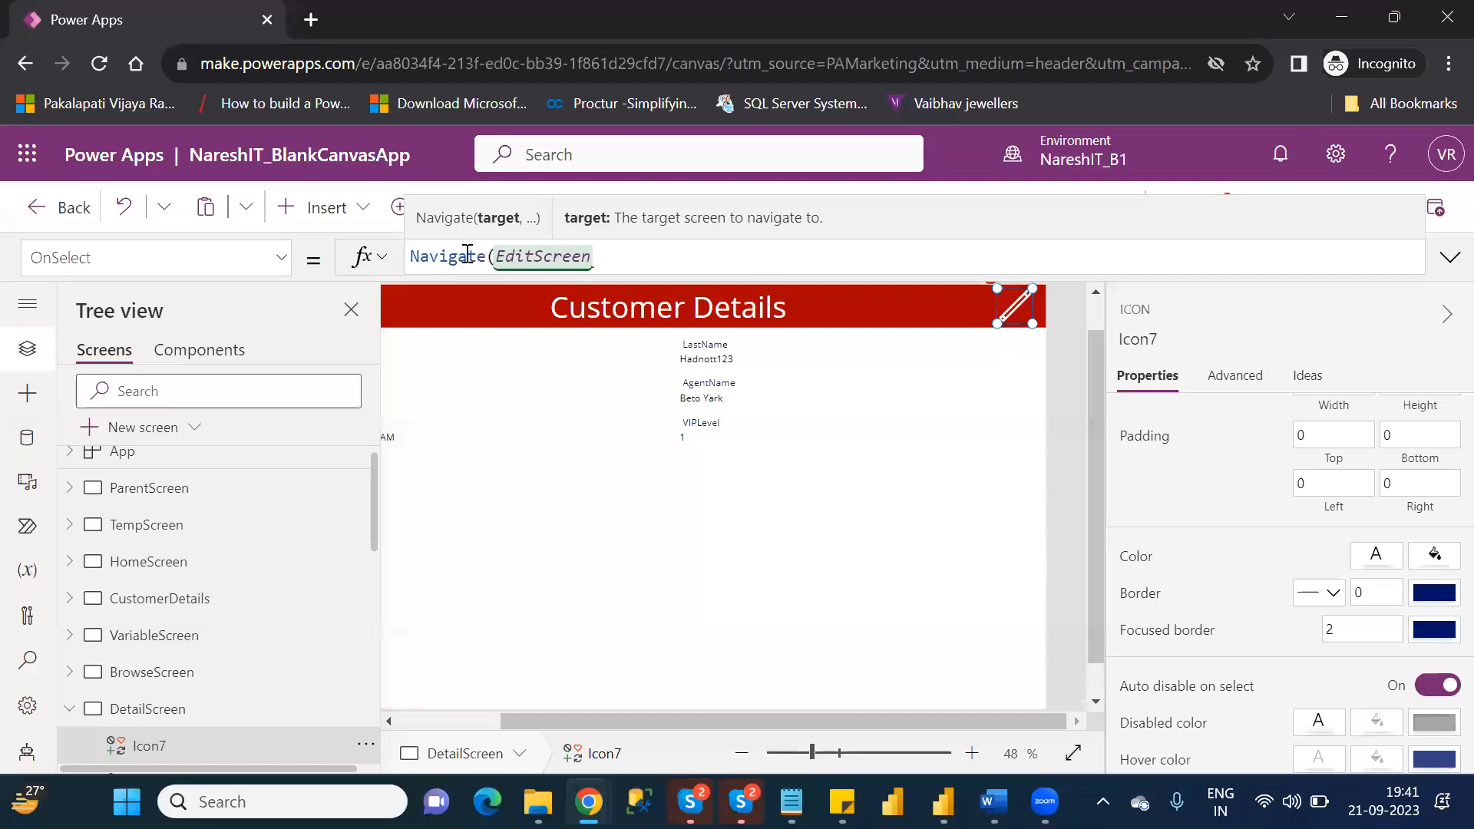
{"action": "type", "text": ")"}
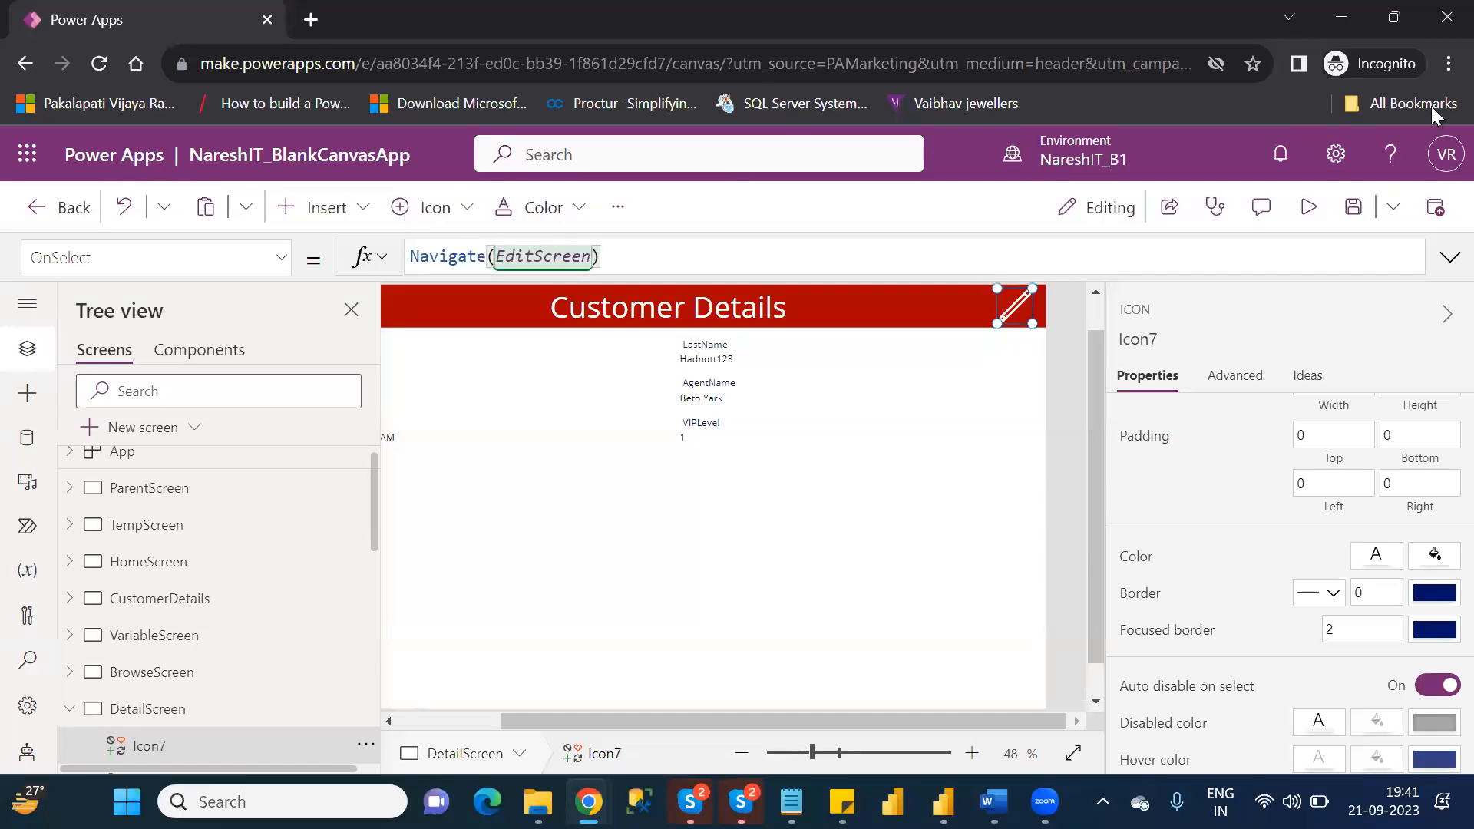
Preview the app, open EditScreen through the new Edit icon, and go back to ParentScreen.
{"action": "left_click", "coordinate": [1312, 209]}
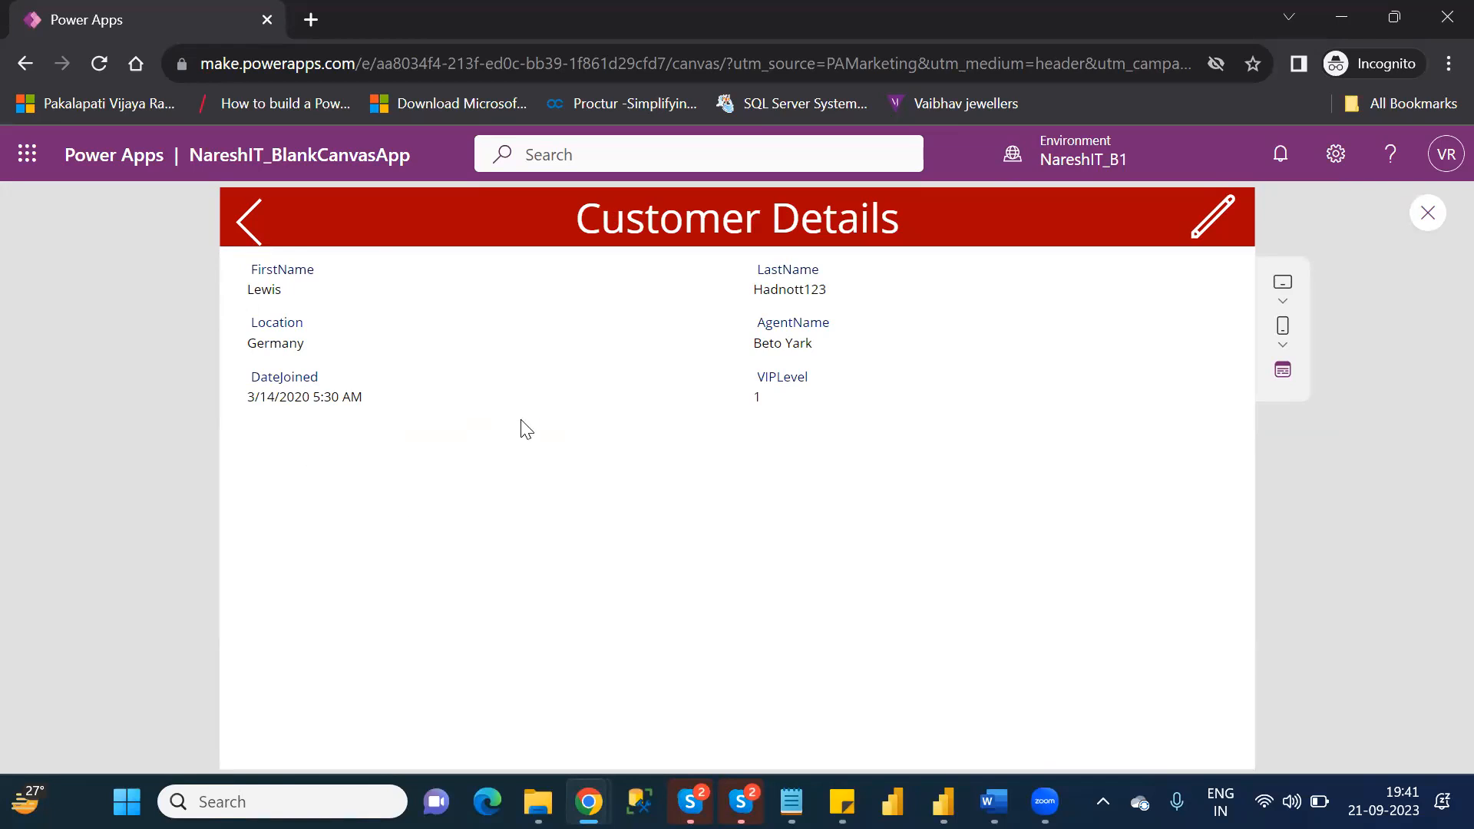
{"action": "left_click", "coordinate": [1225, 218]}
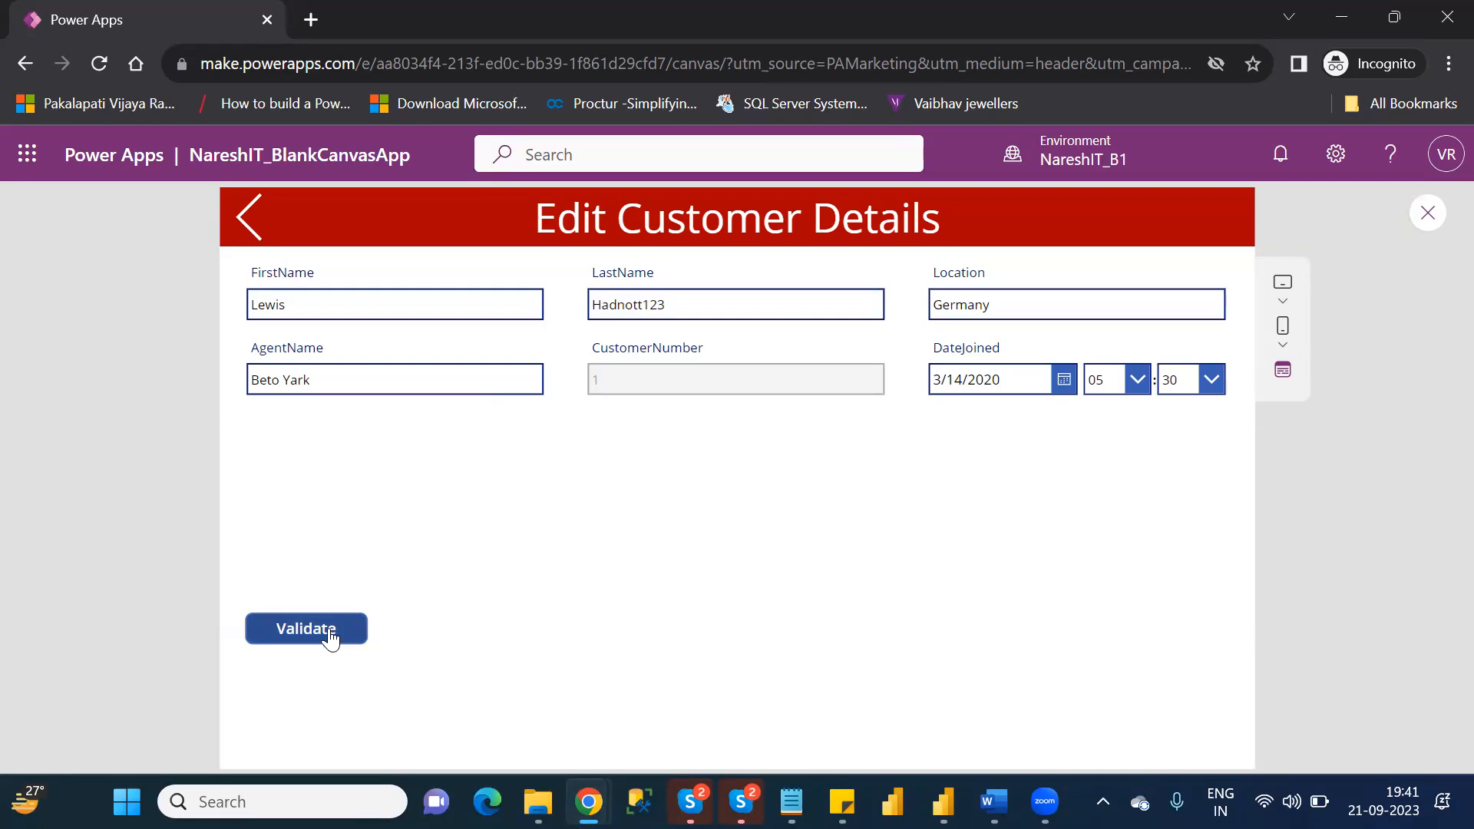
{"action": "left_click", "coordinate": [244, 221]}
{"action": "left_click", "coordinate": [246, 218]}
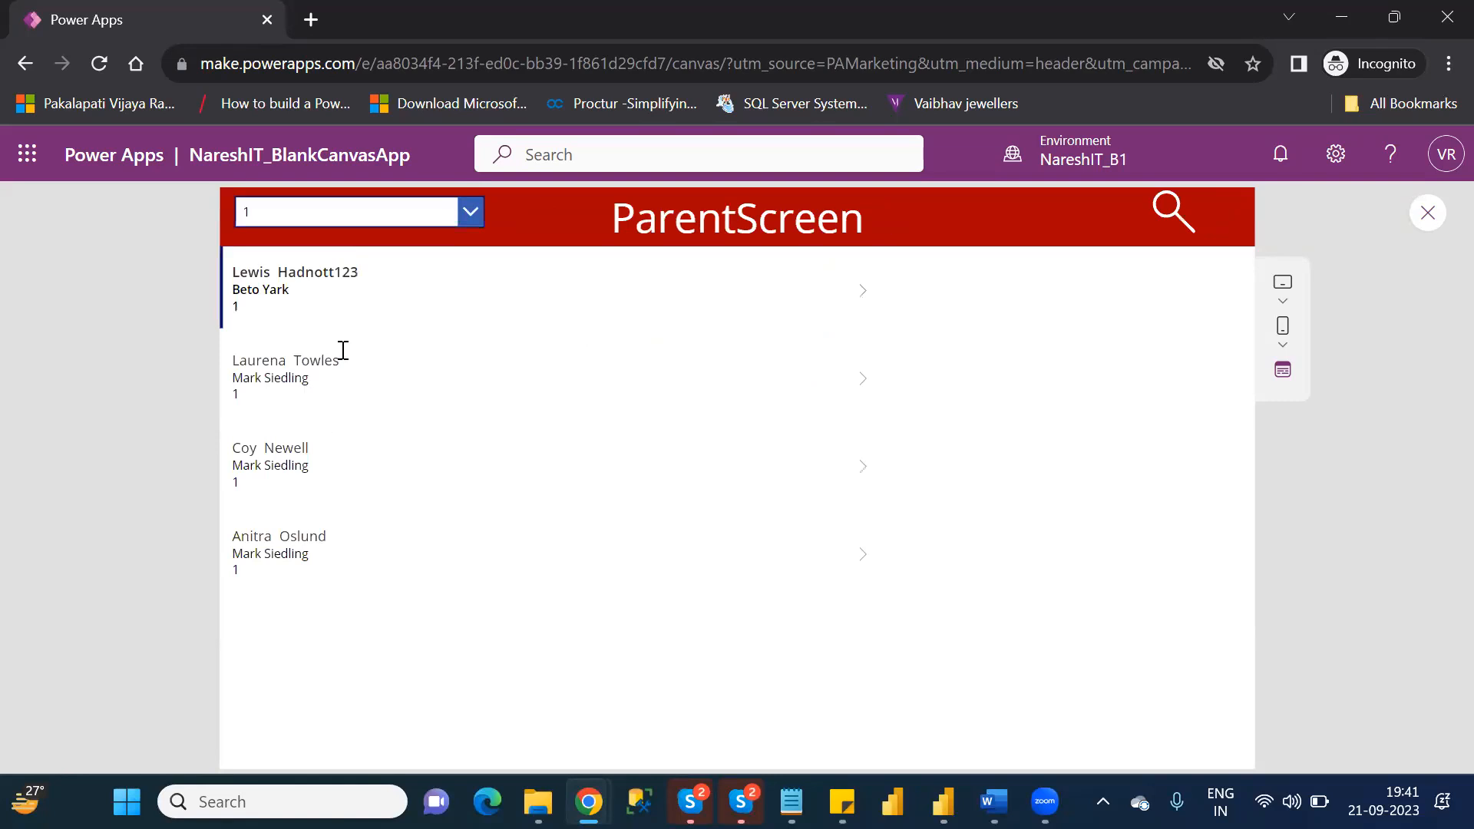
Open the second customer in the gallery for editing and change the Location to UK.
{"action": "left_click", "coordinate": [867, 379]}
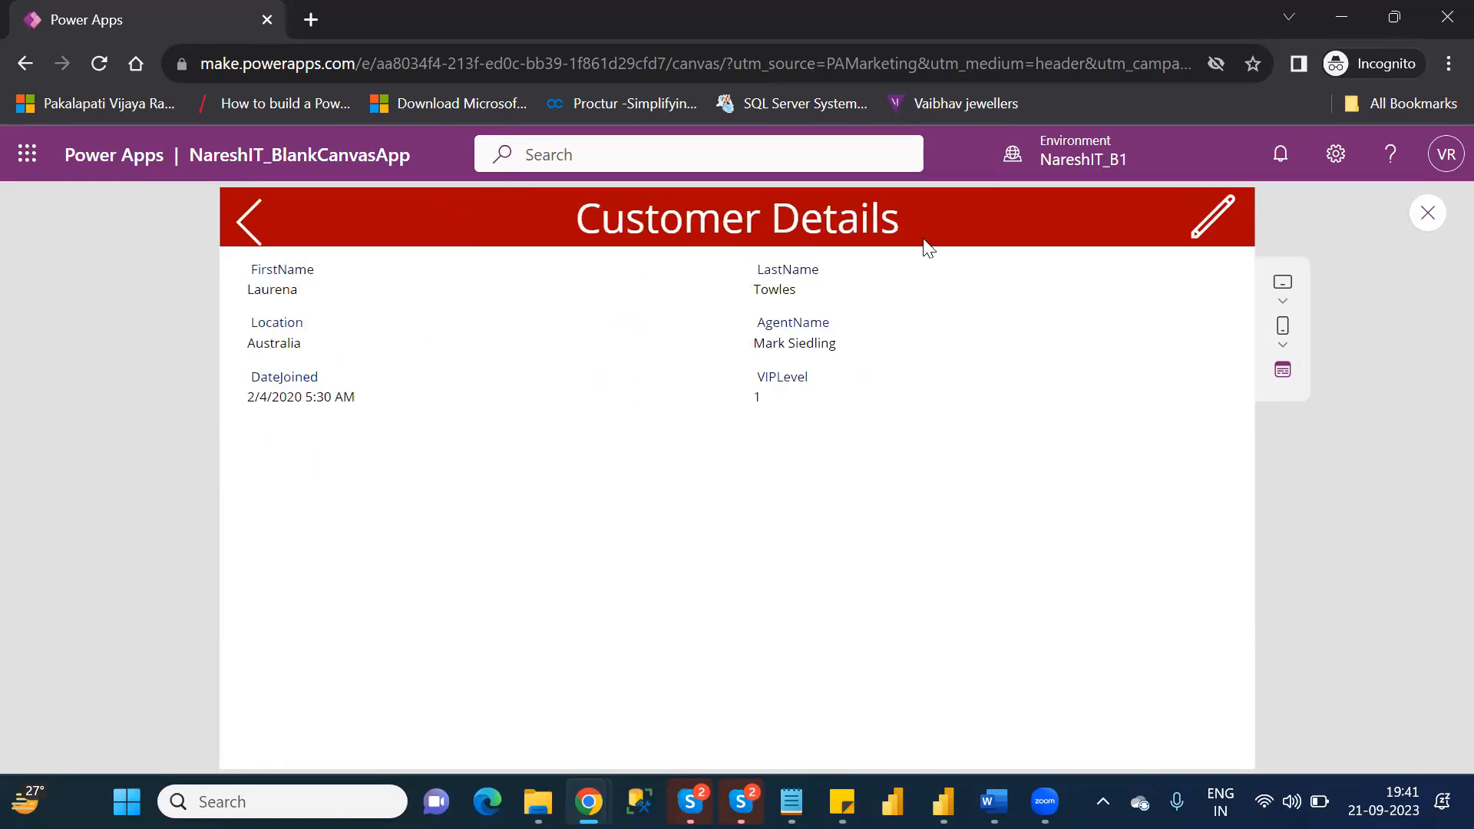
{"action": "left_click", "coordinate": [1199, 222]}
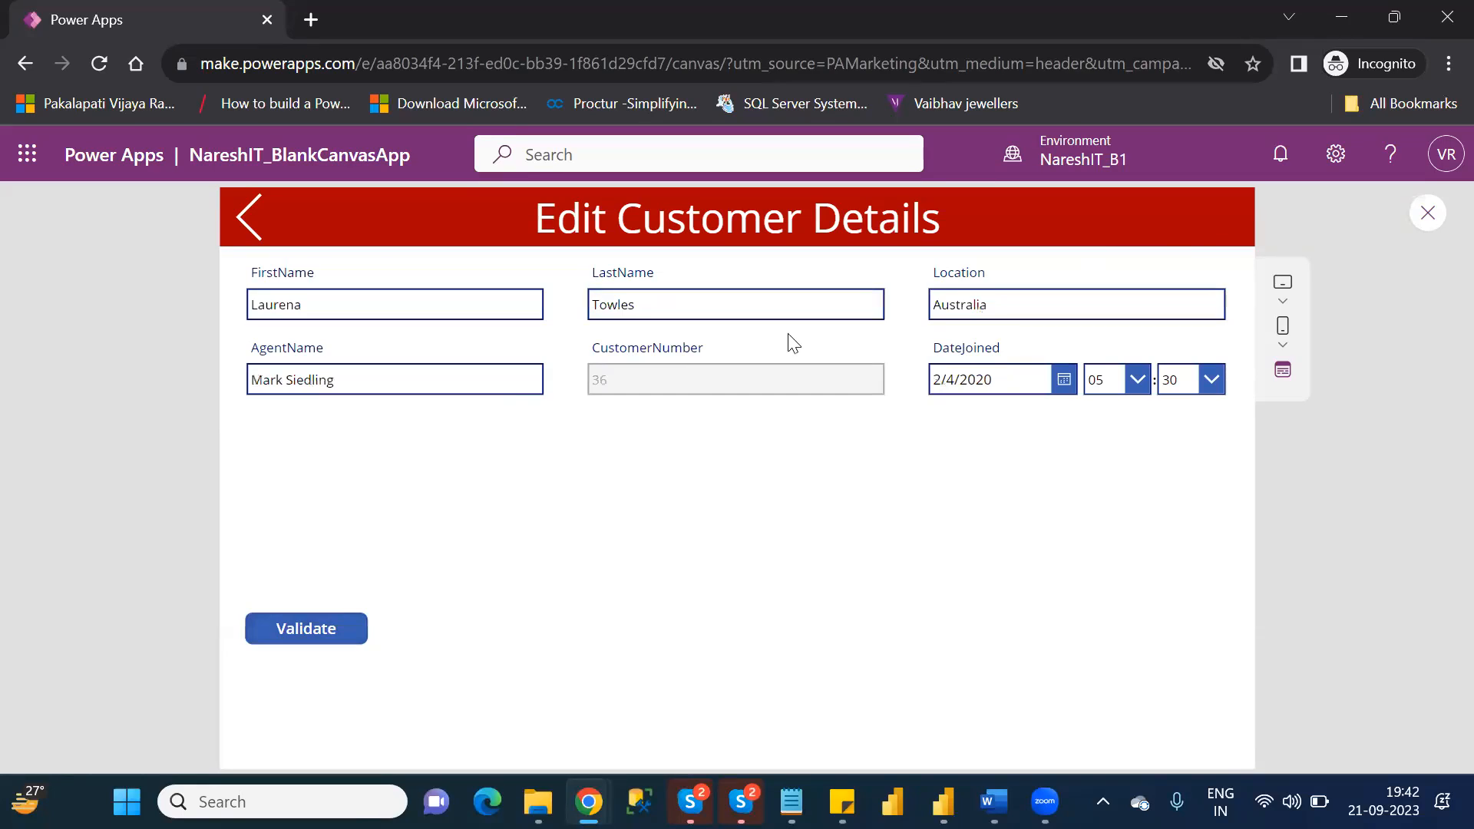
{"action": "left_click", "coordinate": [694, 307]}
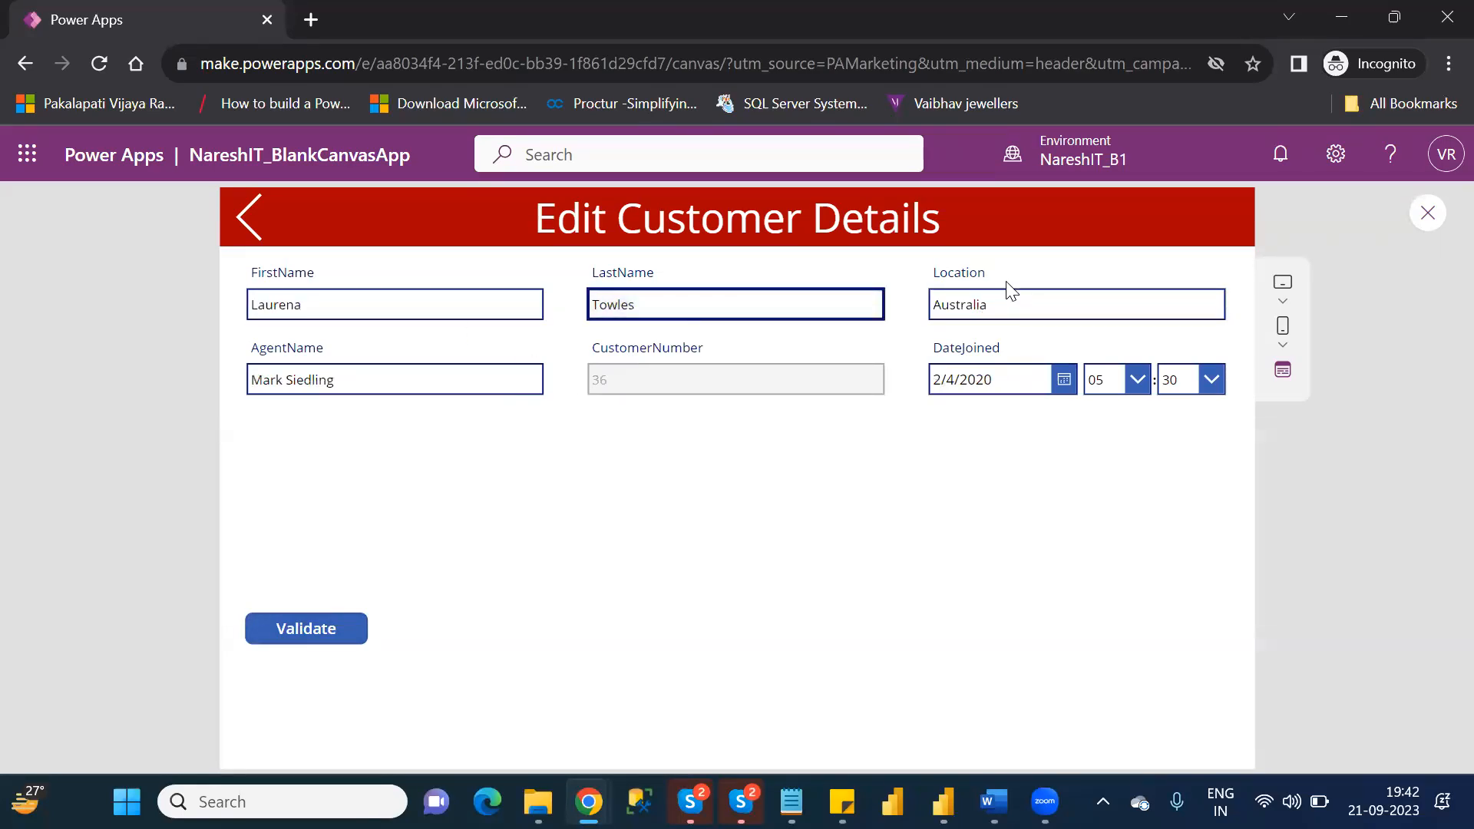
{"action": "left_click", "coordinate": [1015, 304]}
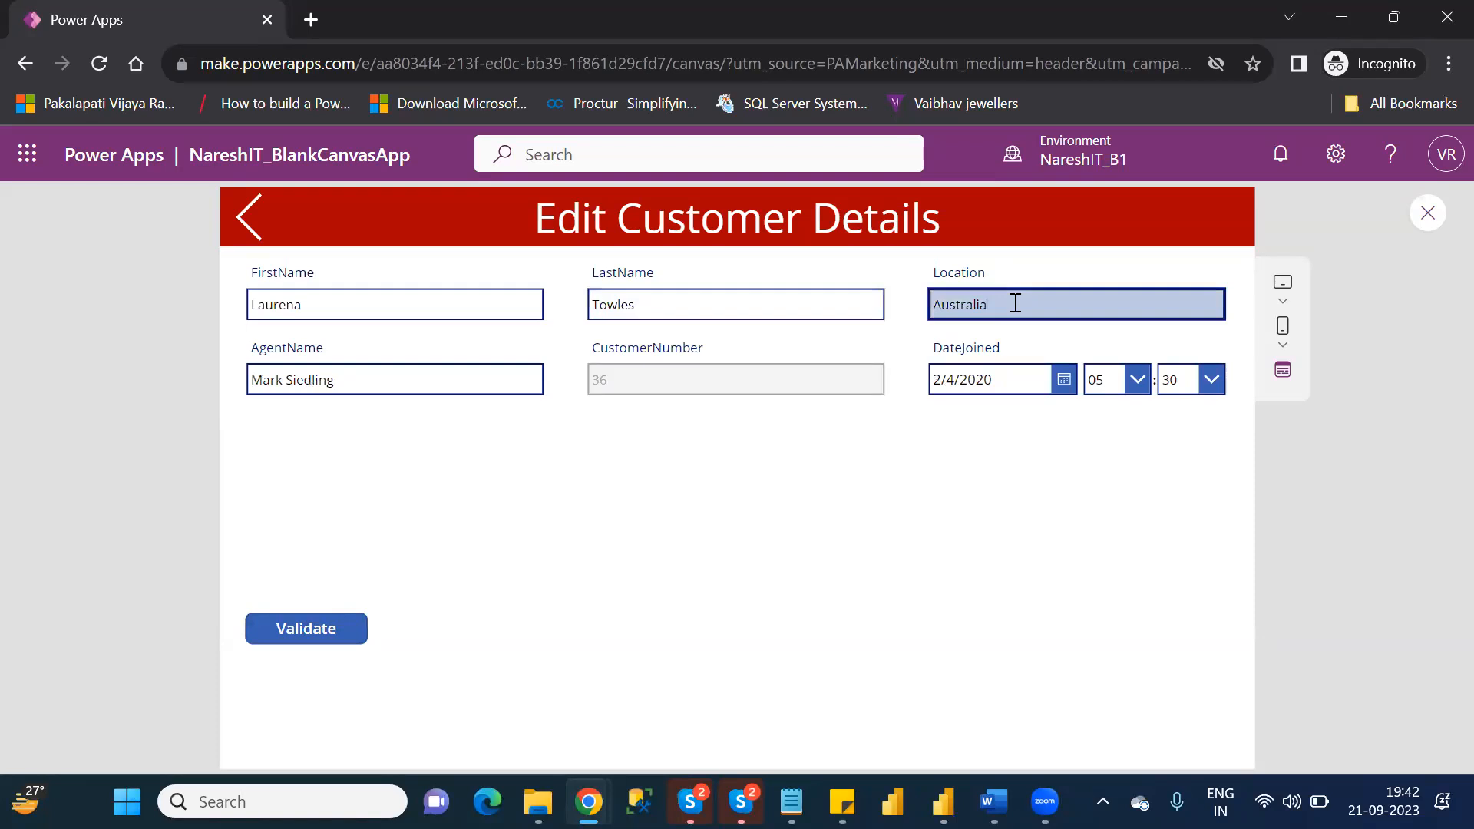
{"action": "key", "text": "BackSpace"}
{"action": "key", "text": "BackSpace"}
{"action": "key", "text": "BackSpace"}
{"action": "key", "text": "BackSpace"}
{"action": "key", "text": "BackSpace"}
{"action": "type", "text": "UK"}
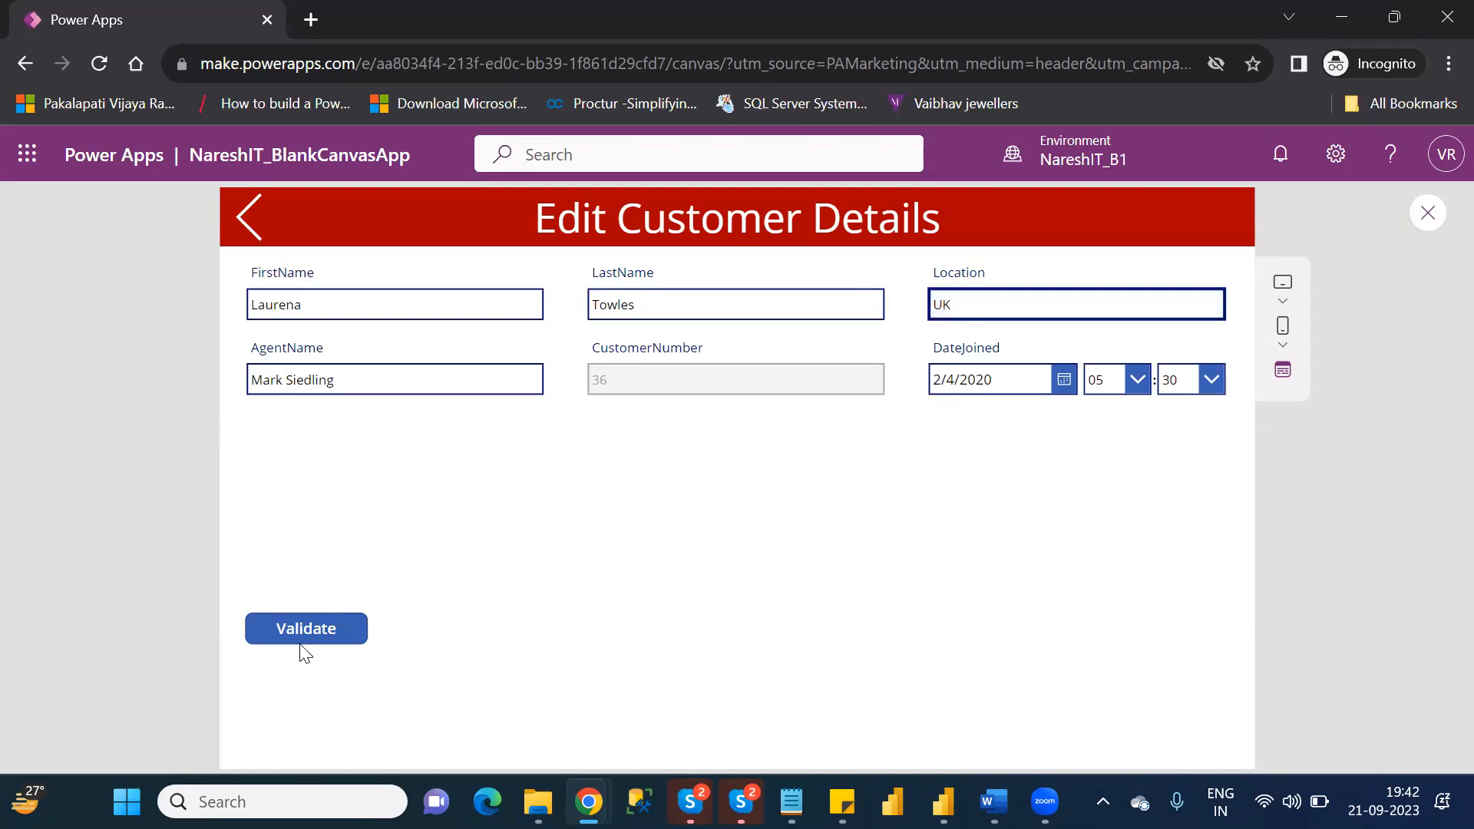
Save the edited customer with Validate, dismiss the notification, and go back through Customer Details to the ParentScreen gallery.
{"action": "left_click", "coordinate": [311, 621]}
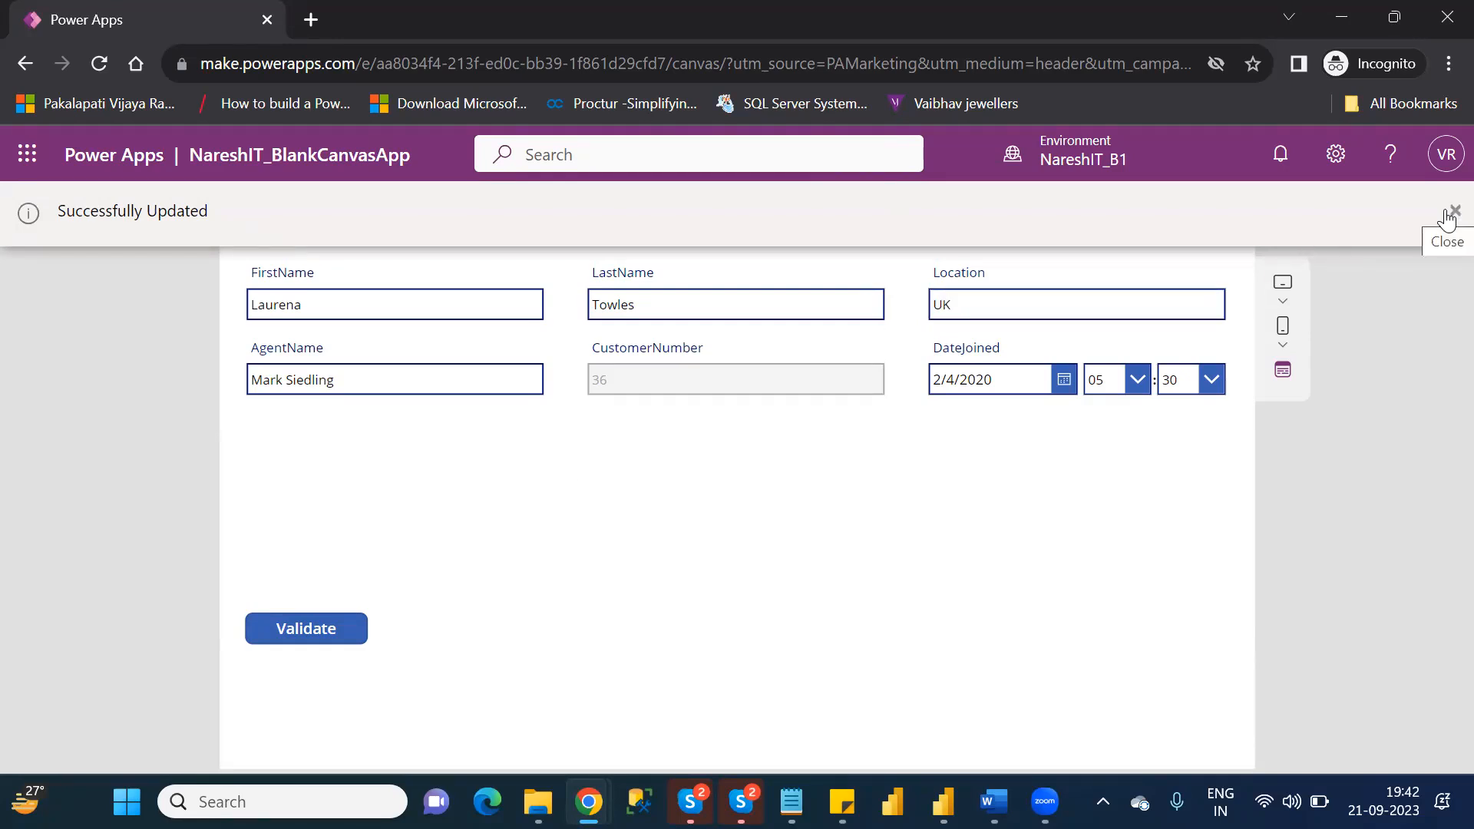
{"action": "left_click", "coordinate": [1448, 217]}
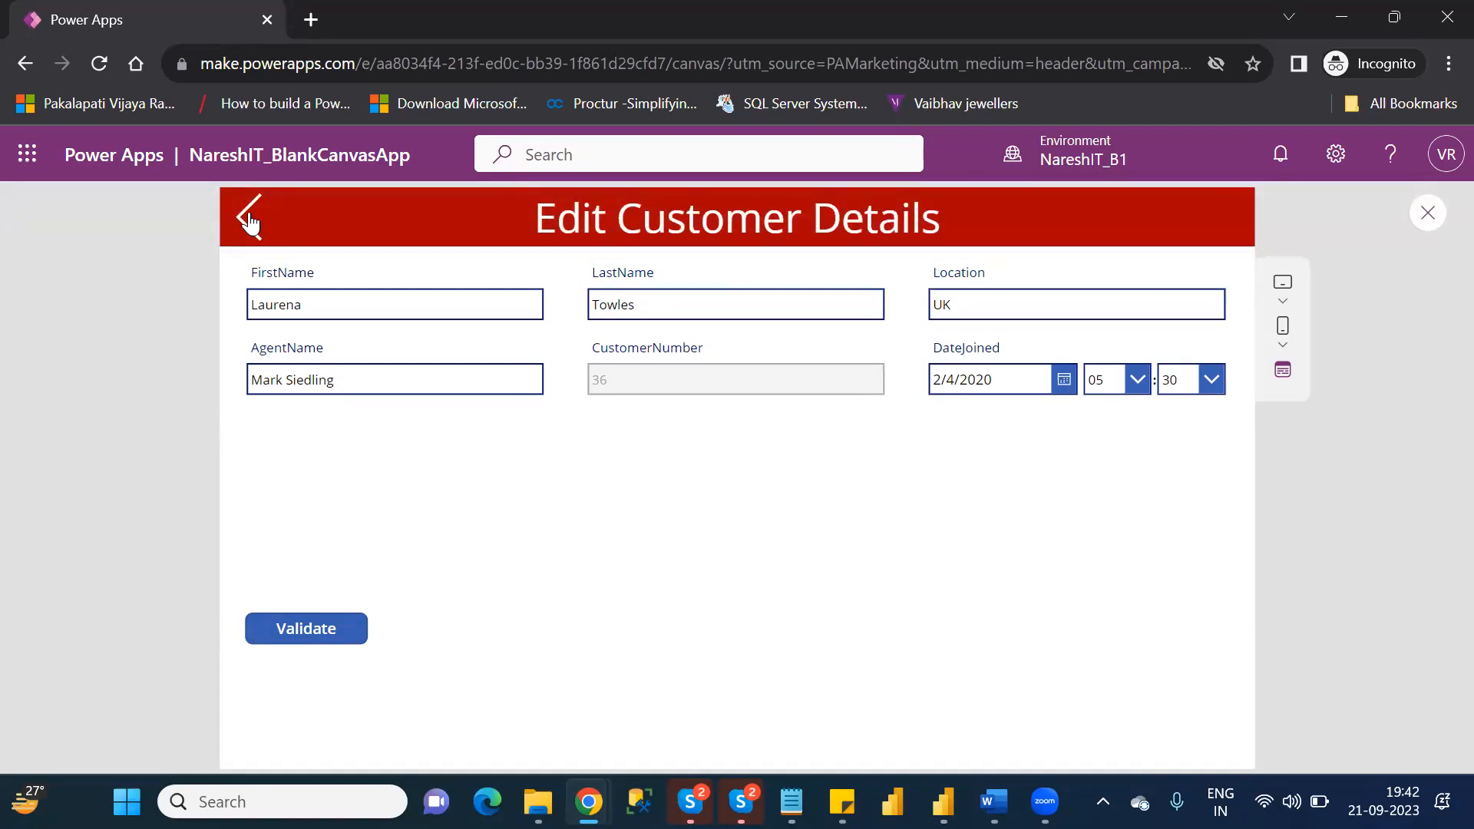
{"action": "left_click", "coordinate": [249, 219]}
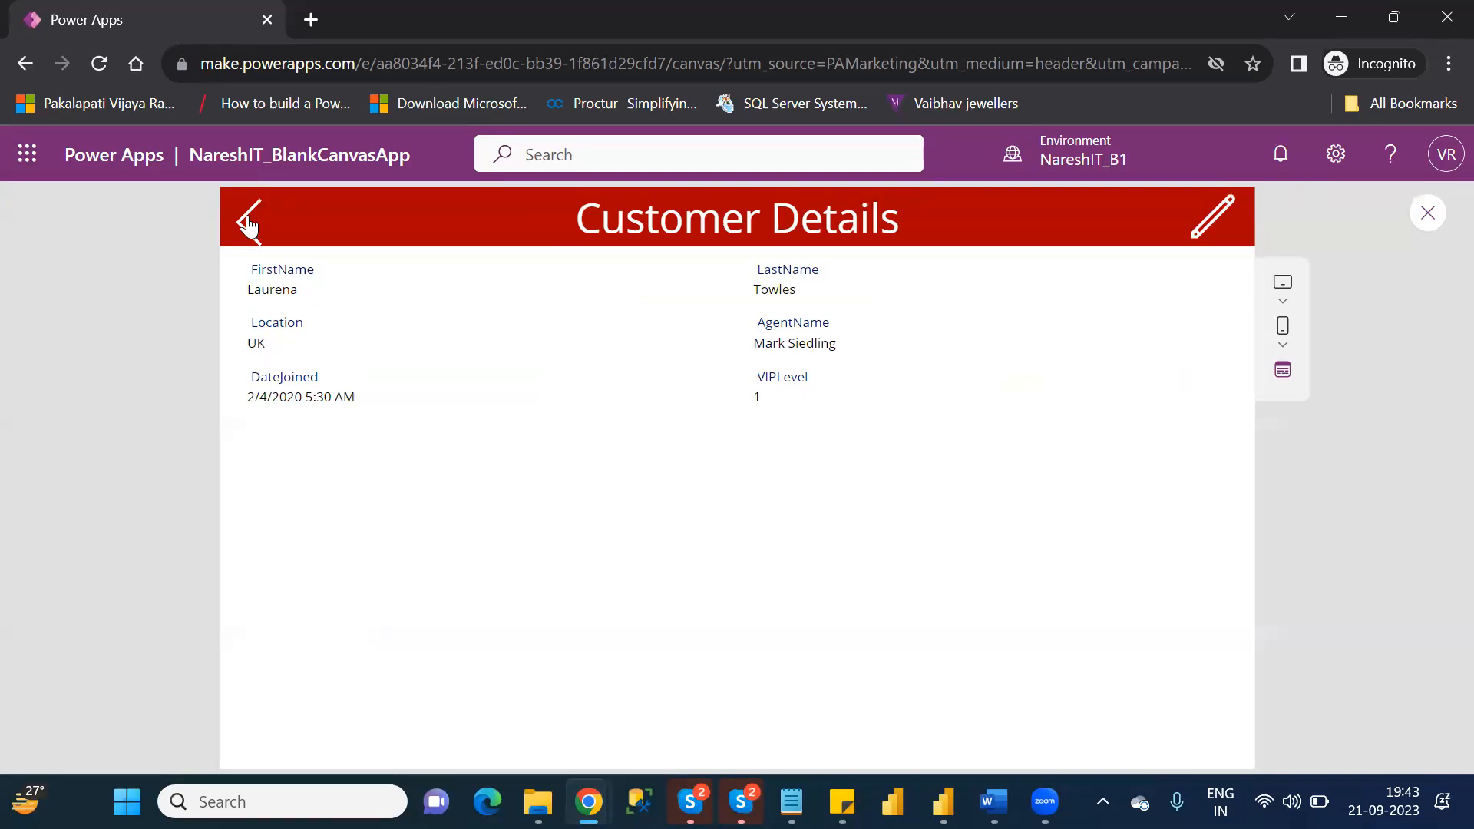
{"action": "left_click", "coordinate": [248, 224]}
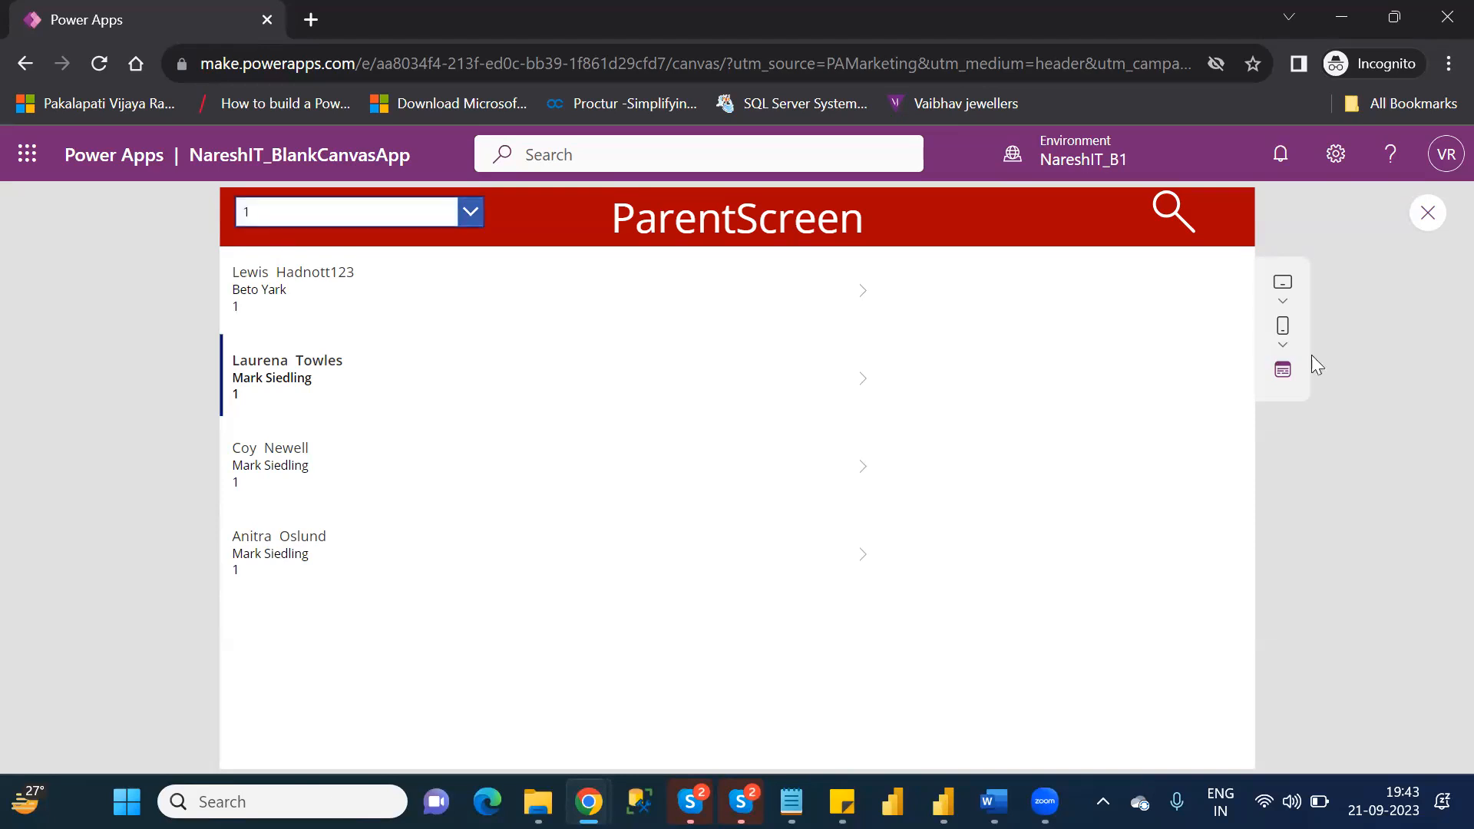
Exit the preview and move BrowseScreen's Search icon slightly left in the red header, to about X 1187, Y 7.
{"action": "left_click", "coordinate": [1426, 226]}
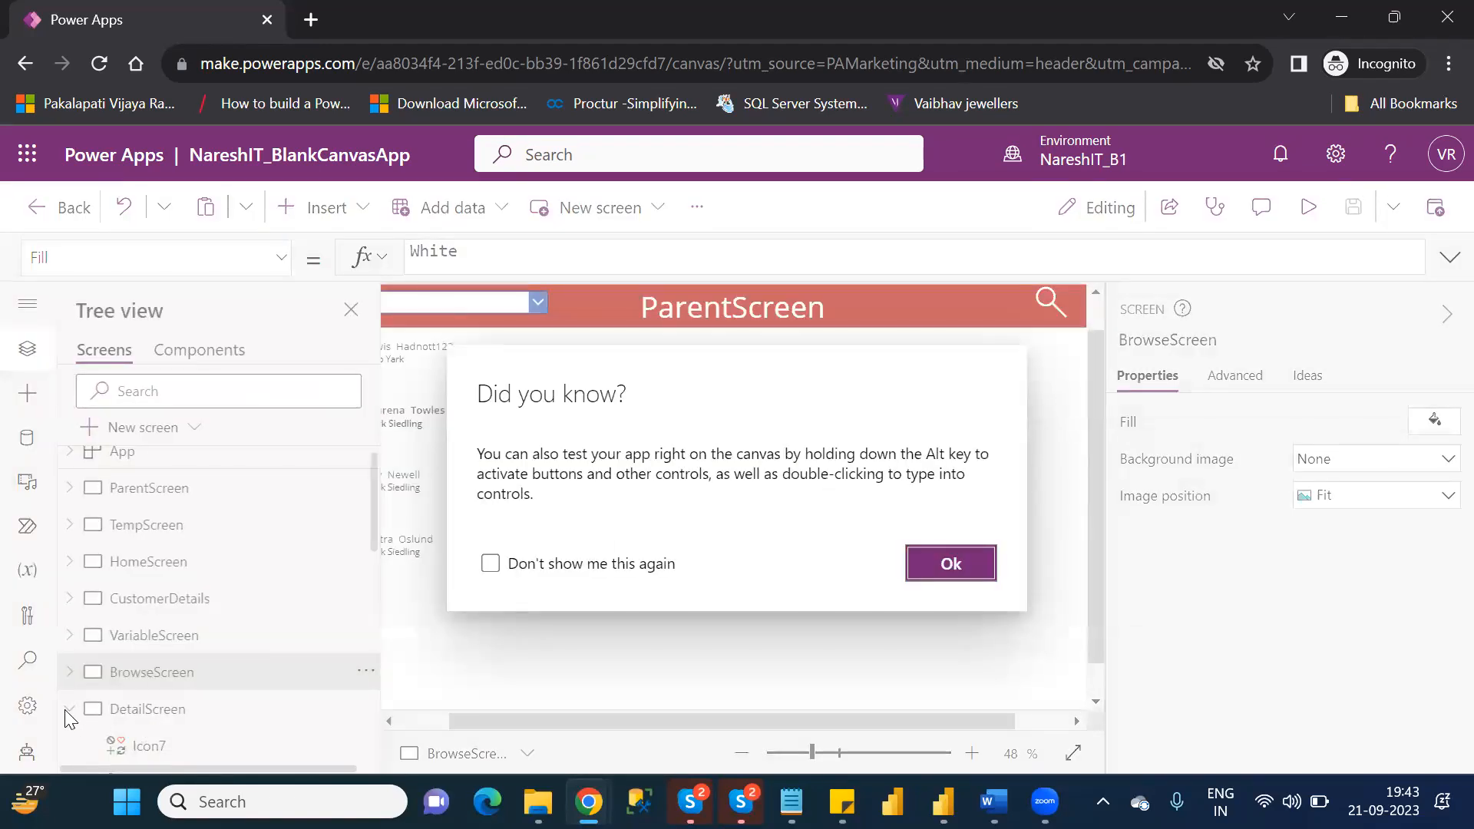
{"action": "left_click", "coordinate": [952, 563]}
{"action": "left_click", "coordinate": [73, 709]}
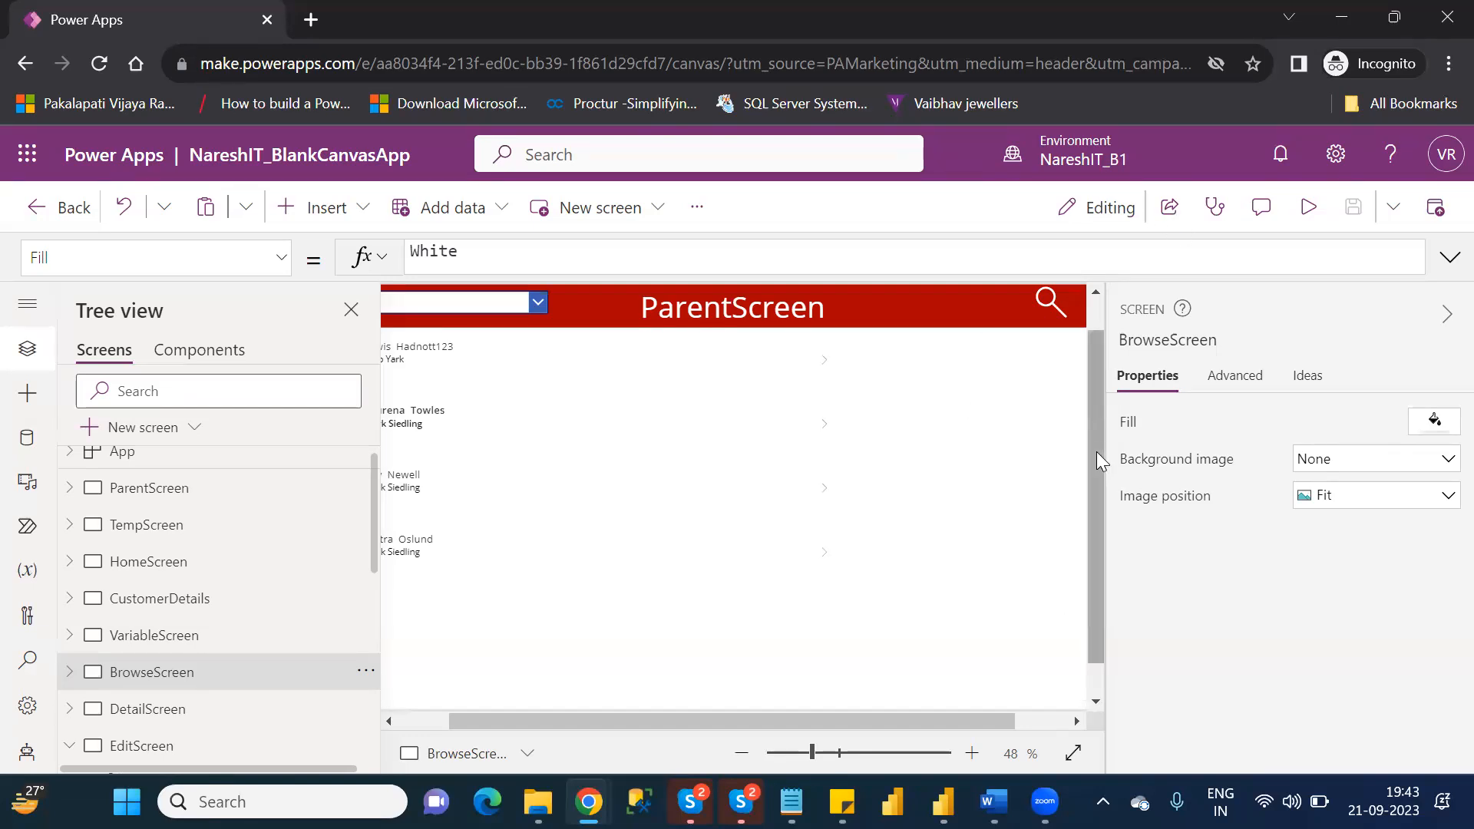
{"action": "left_click", "coordinate": [1052, 718]}
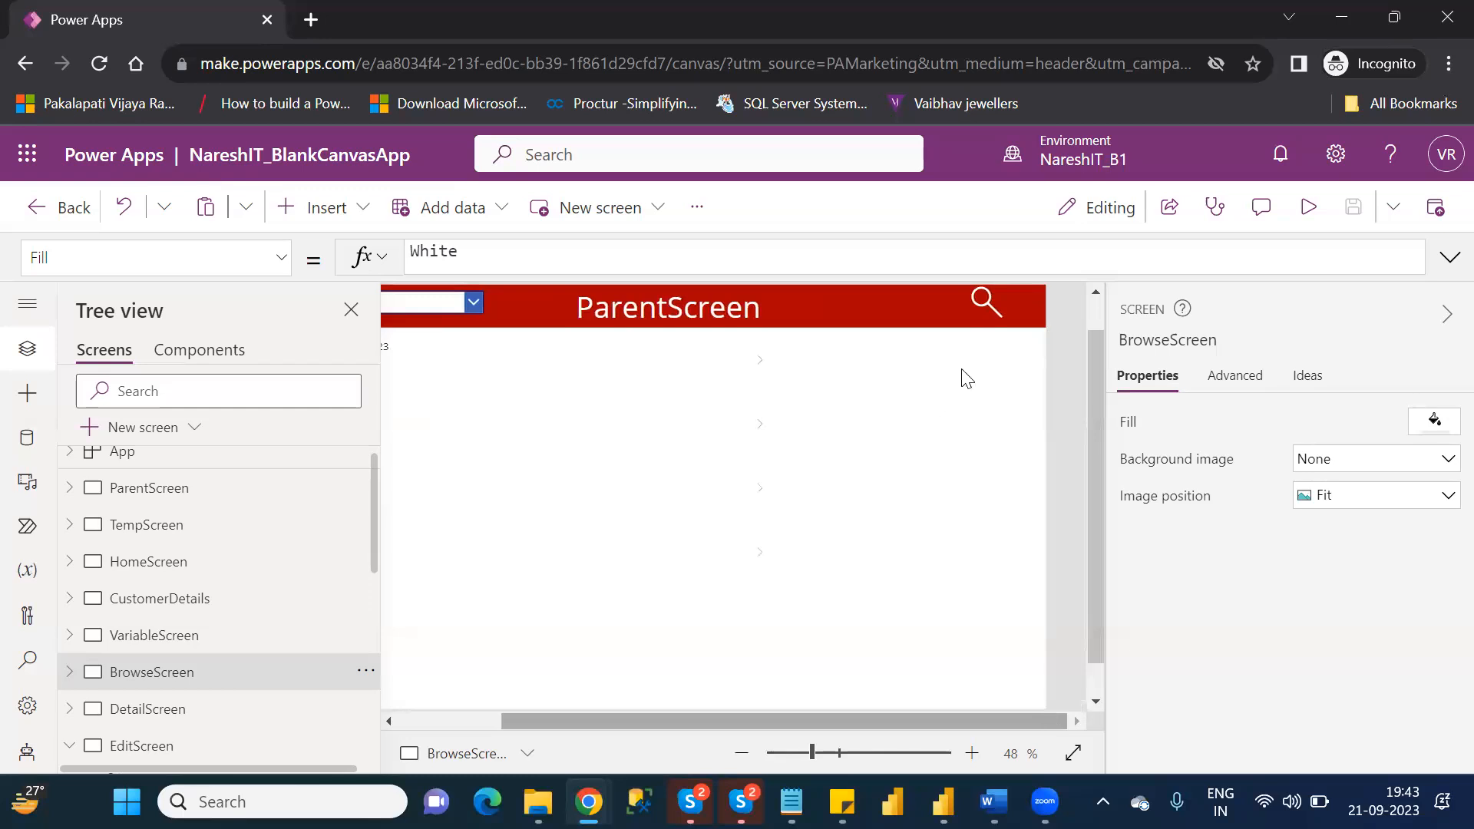
{"action": "left_click_drag", "start_coordinate": [983, 296], "coordinate": [962, 300]}
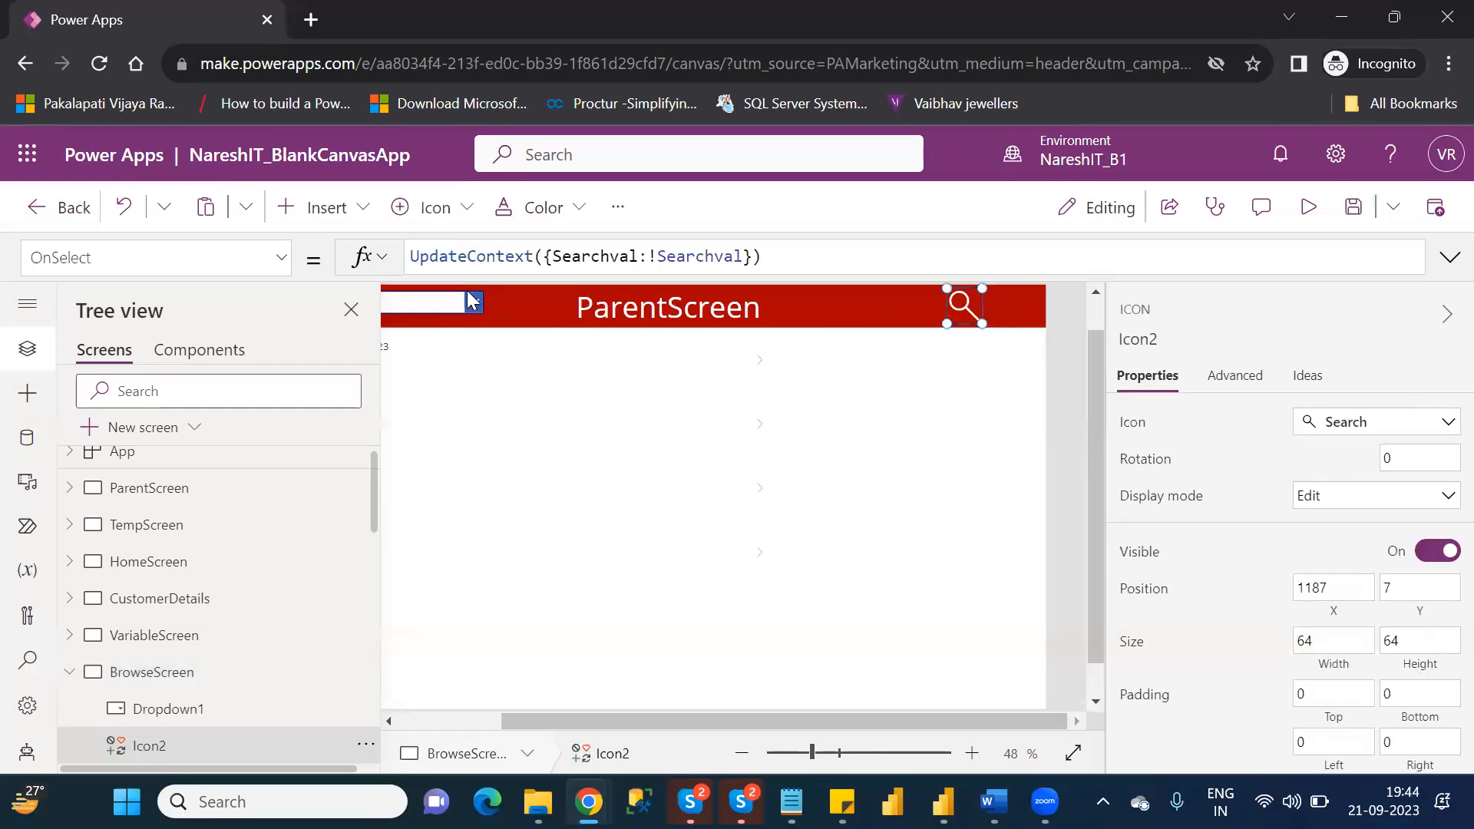
{"action": "left_click", "coordinate": [318, 217]}
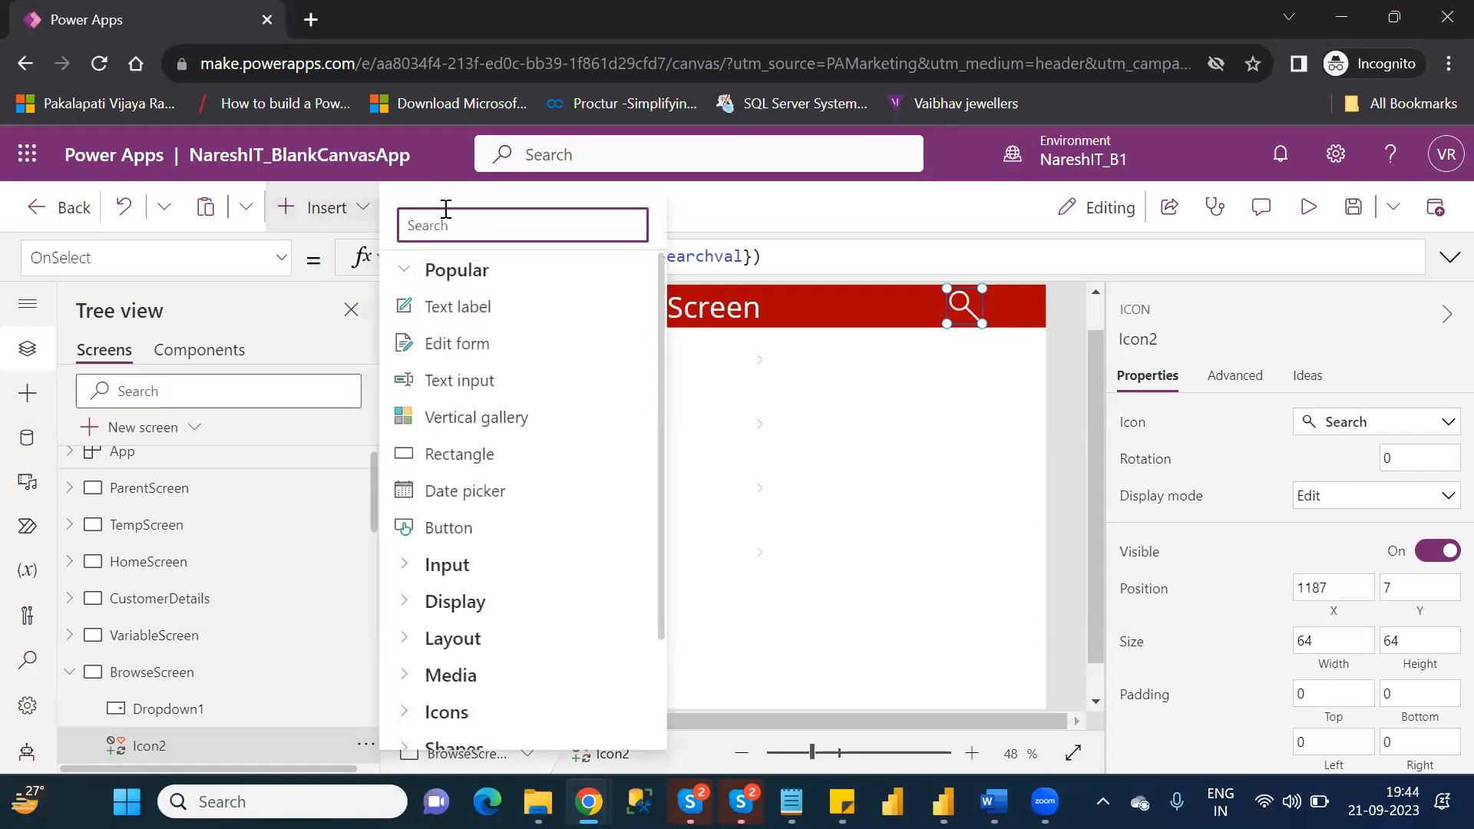
{"action": "type", "text": "new"}
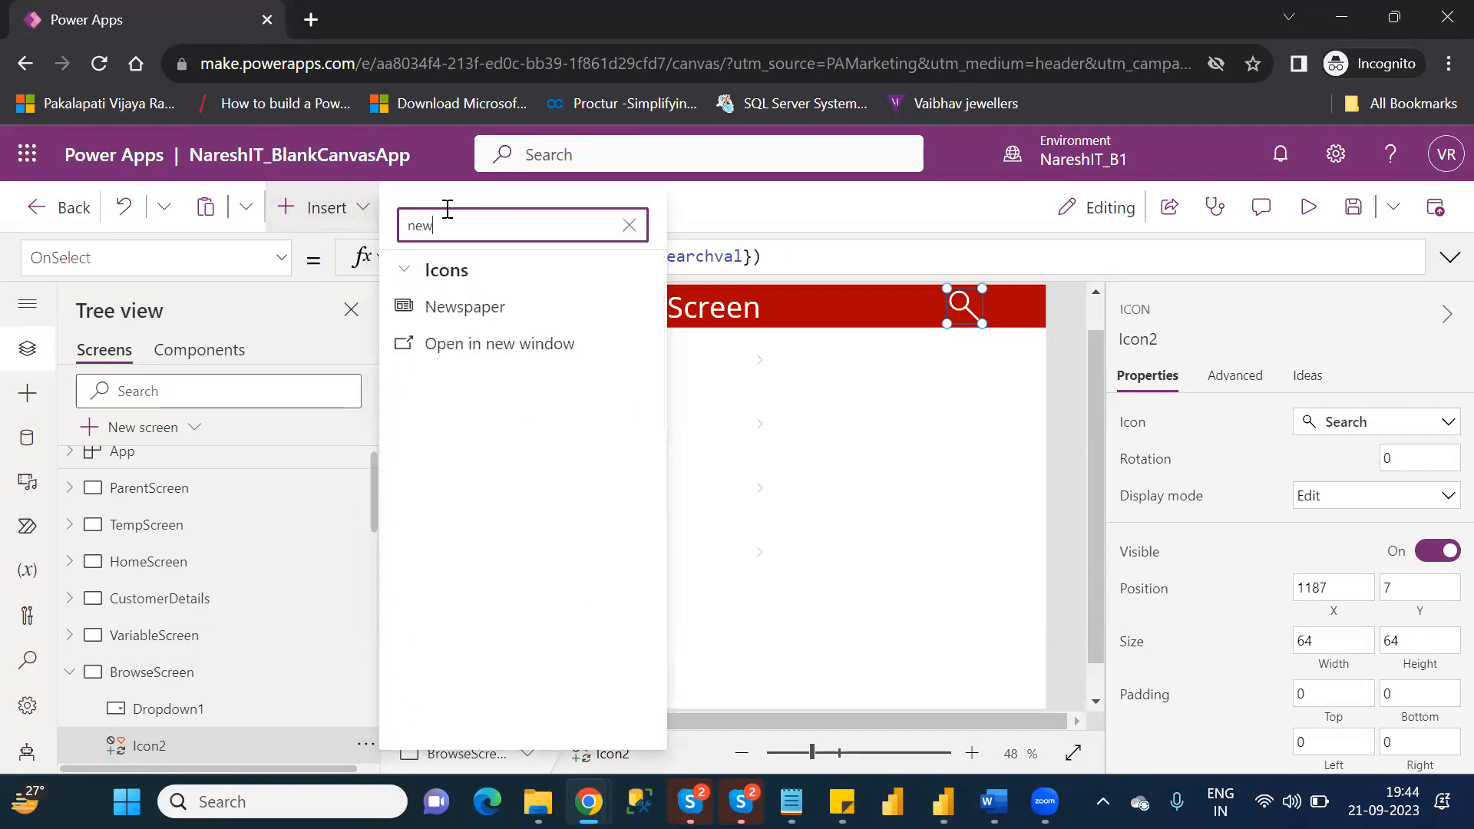
{"action": "key", "text": "BackSpace"}
{"action": "key", "text": "BackSpace"}
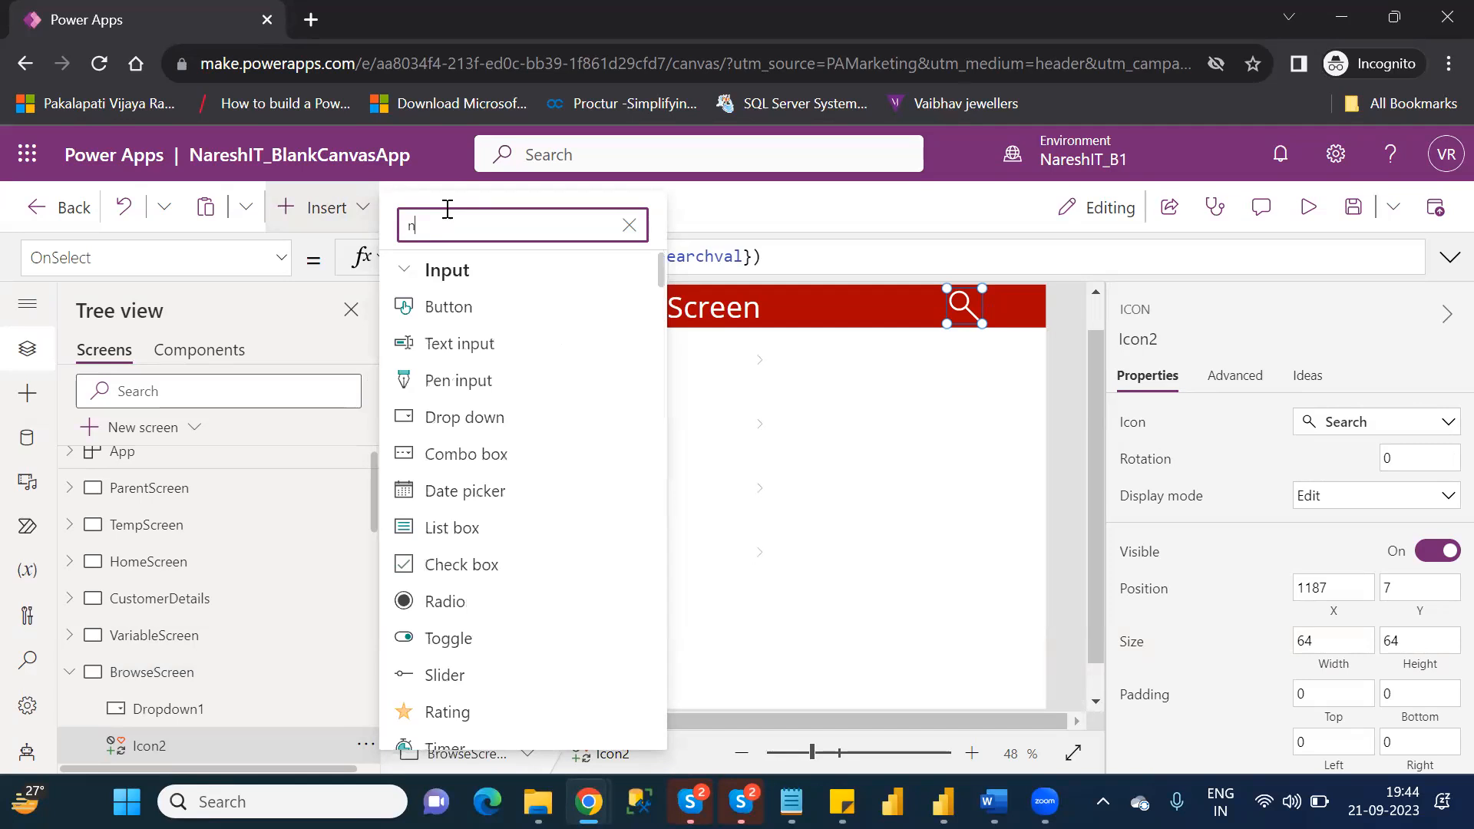
{"action": "key", "text": "BackSpace"}
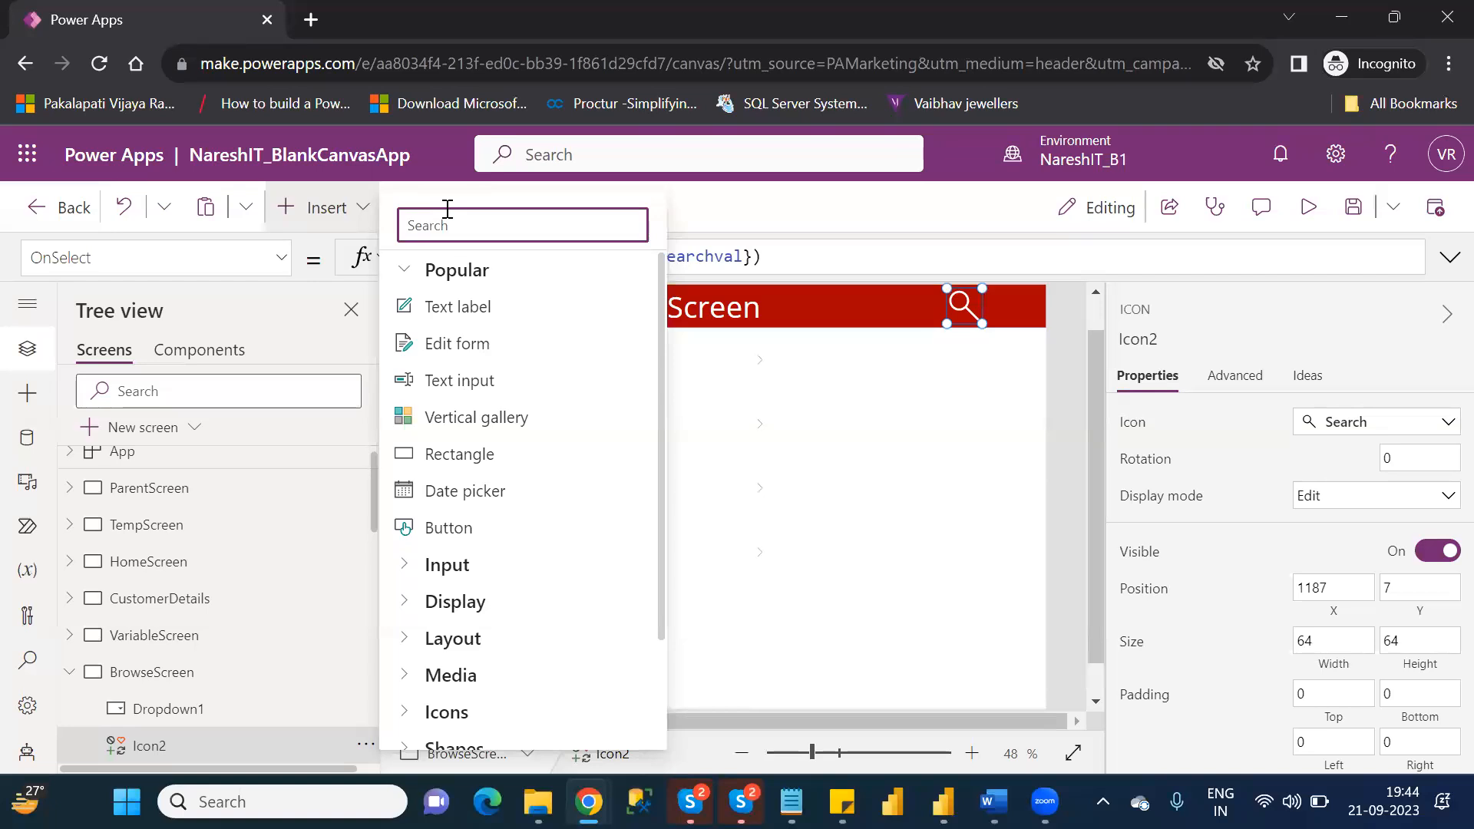
{"action": "type", "text": "cr"}
{"action": "key", "text": "BackSpace"}
{"action": "key", "text": "BackSpace"}
{"action": "type", "text": "but"}
{"action": "left_click", "coordinate": [459, 316]}
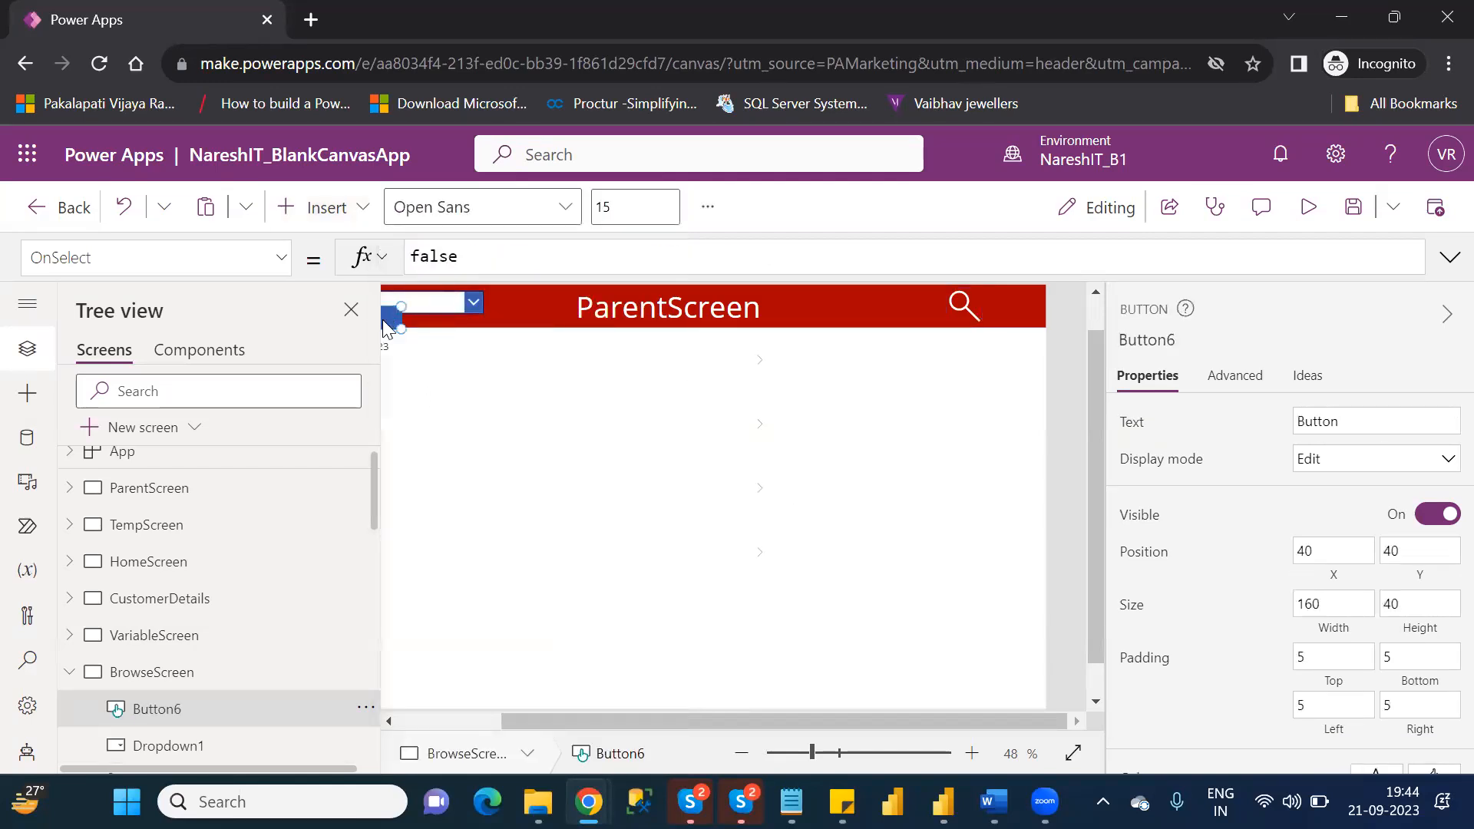
{"action": "key", "text": "Delete"}
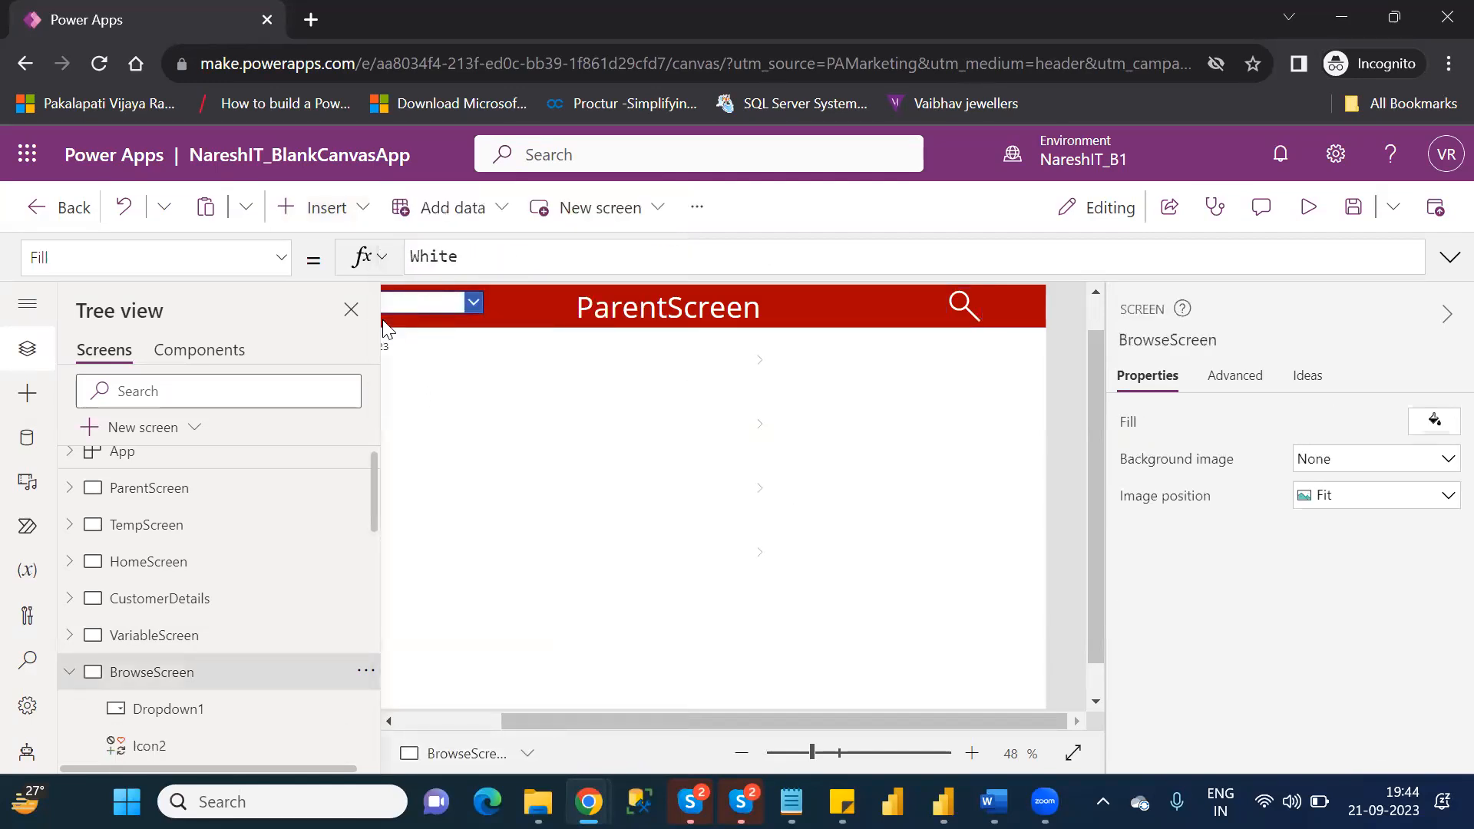
Insert an Add icon on BrowseScreen.
{"action": "left_click", "coordinate": [331, 215]}
{"action": "type", "text": "pl"}
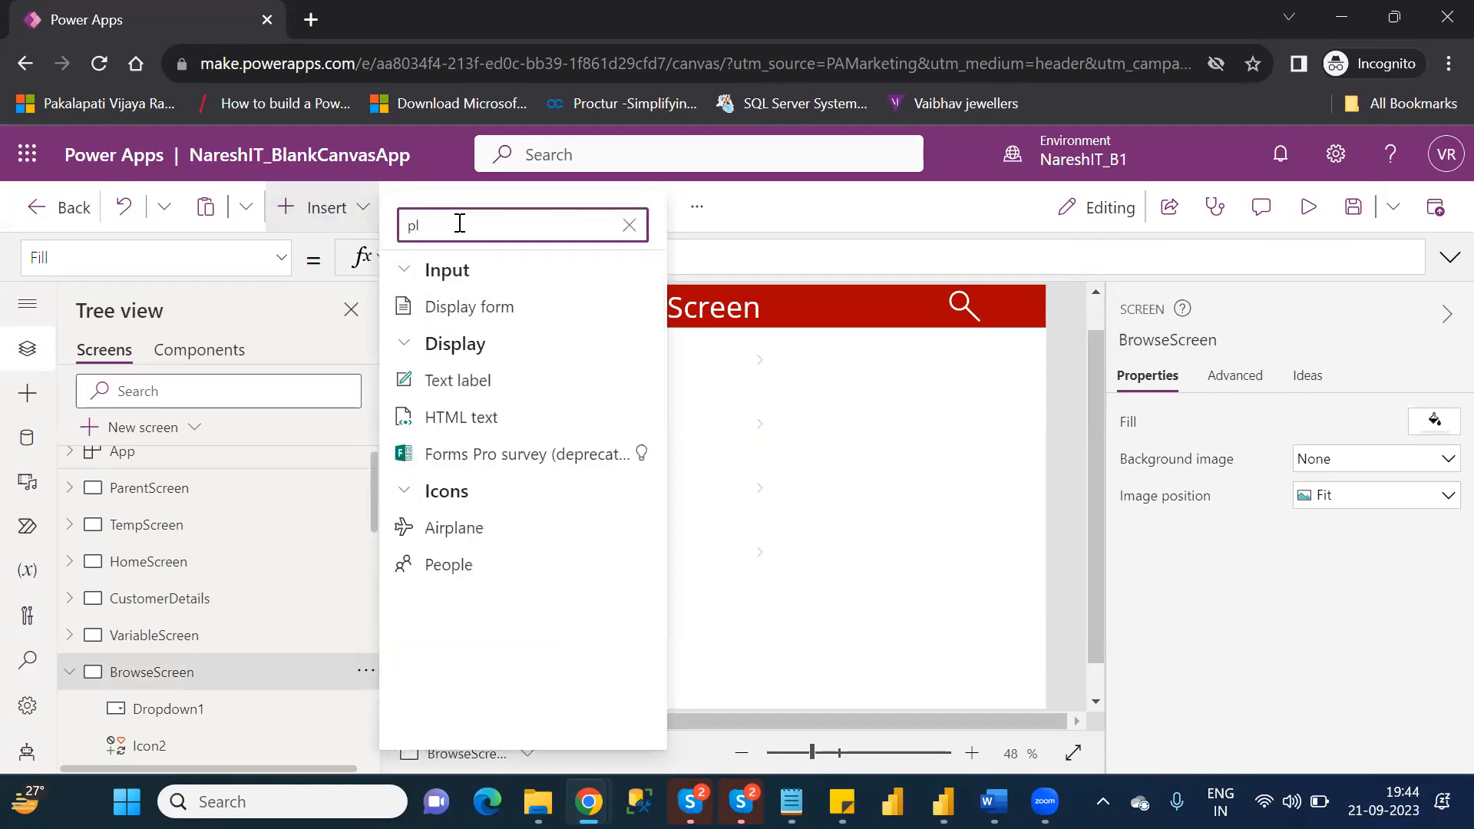
{"action": "key", "text": "BackSpace"}
{"action": "key", "text": "BackSpace"}
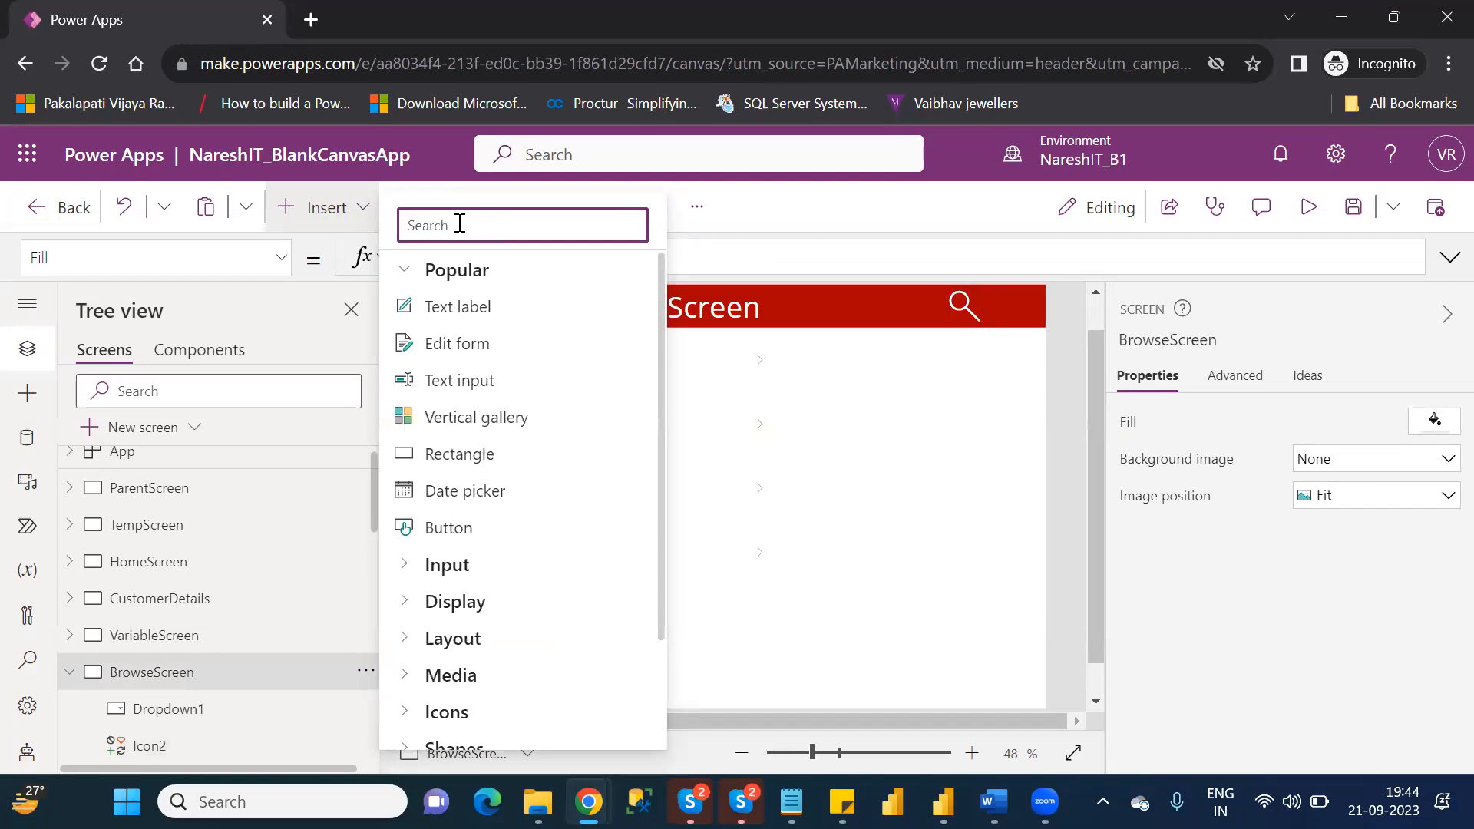
{"action": "left_click", "coordinate": [403, 713]}
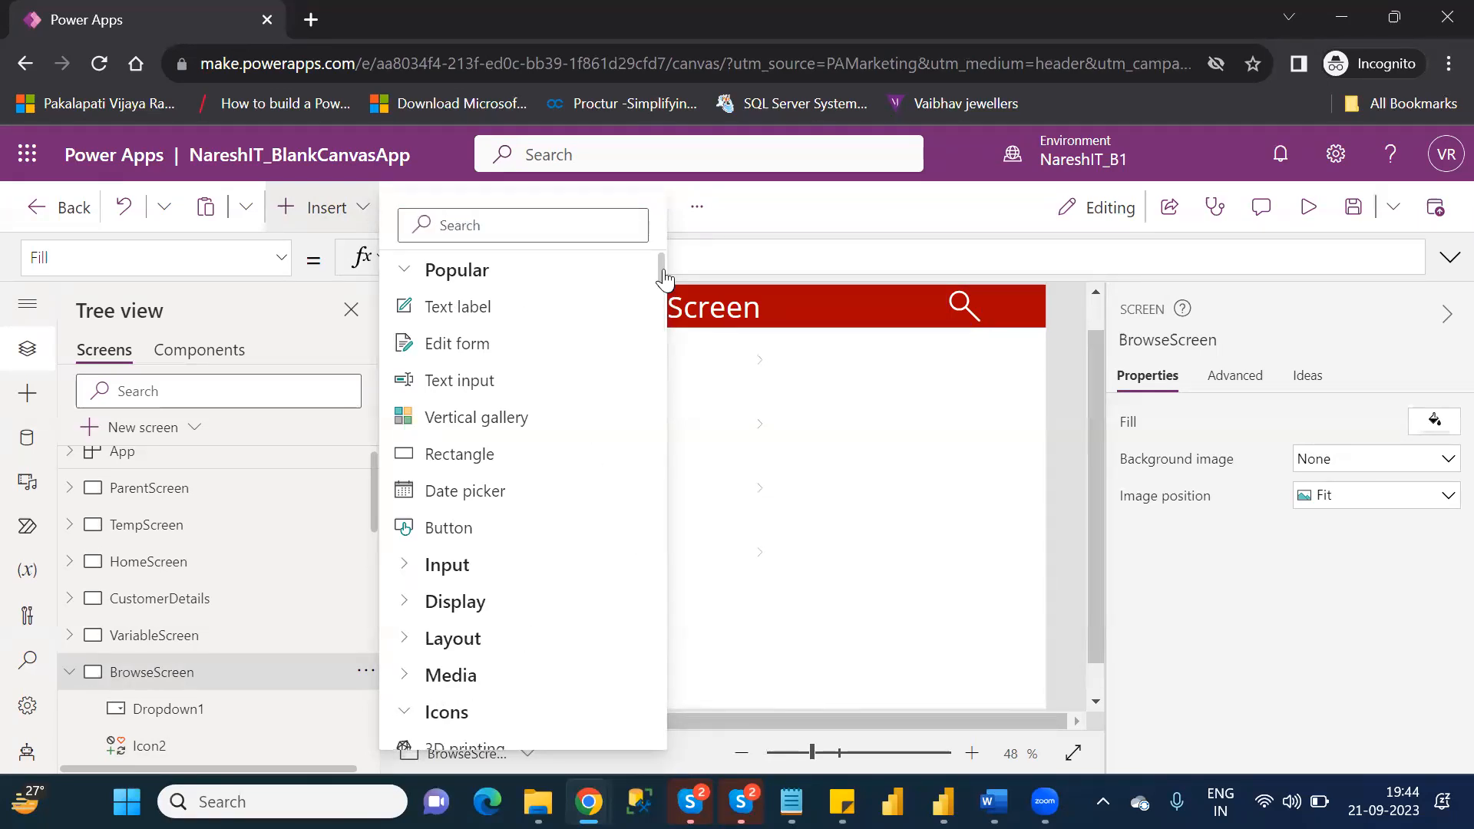
{"action": "scroll", "coordinate": [665, 281], "scroll_direction": "down", "scroll_amount": 3}
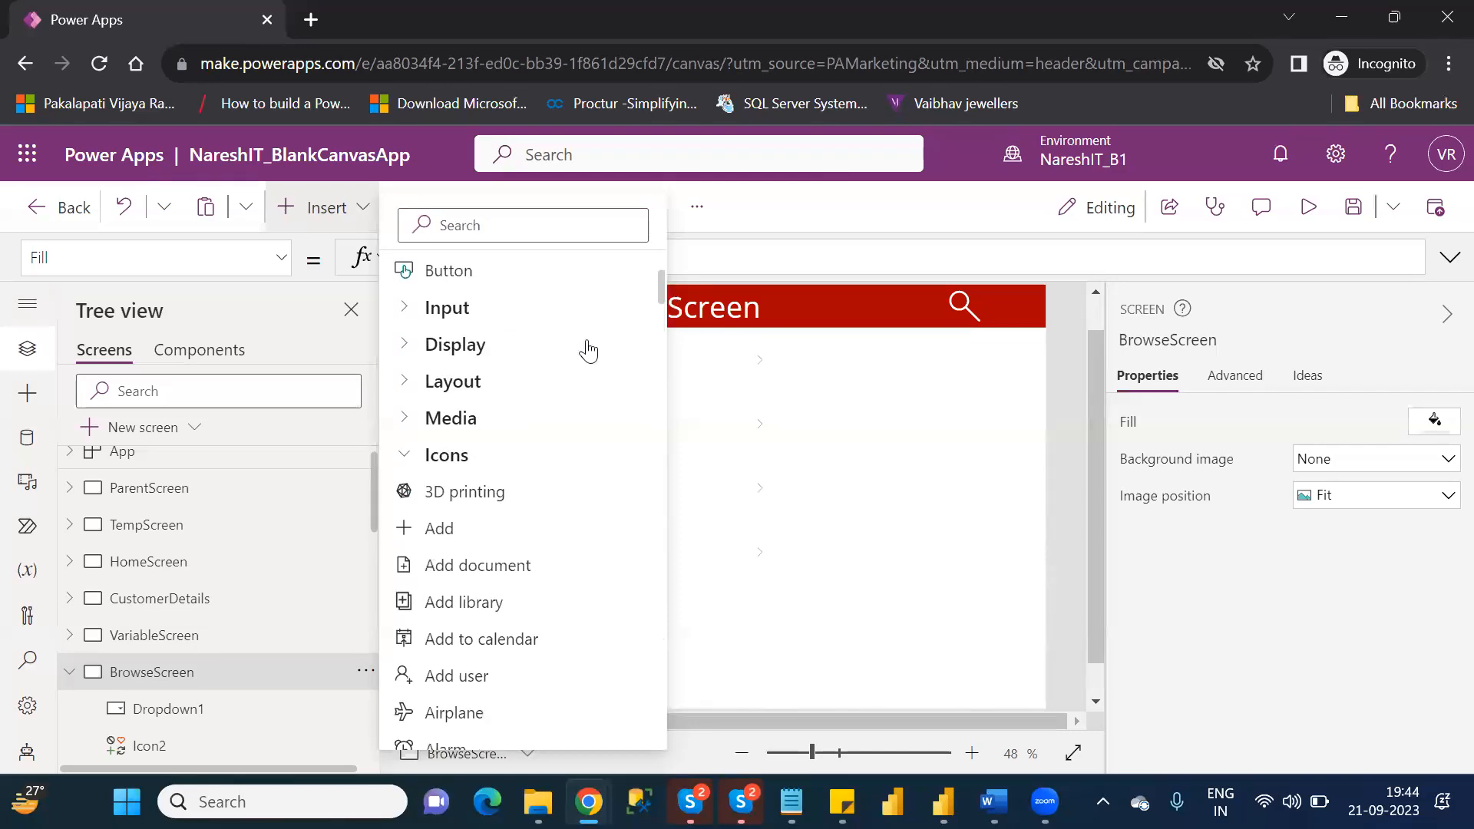
{"action": "left_click", "coordinate": [434, 531]}
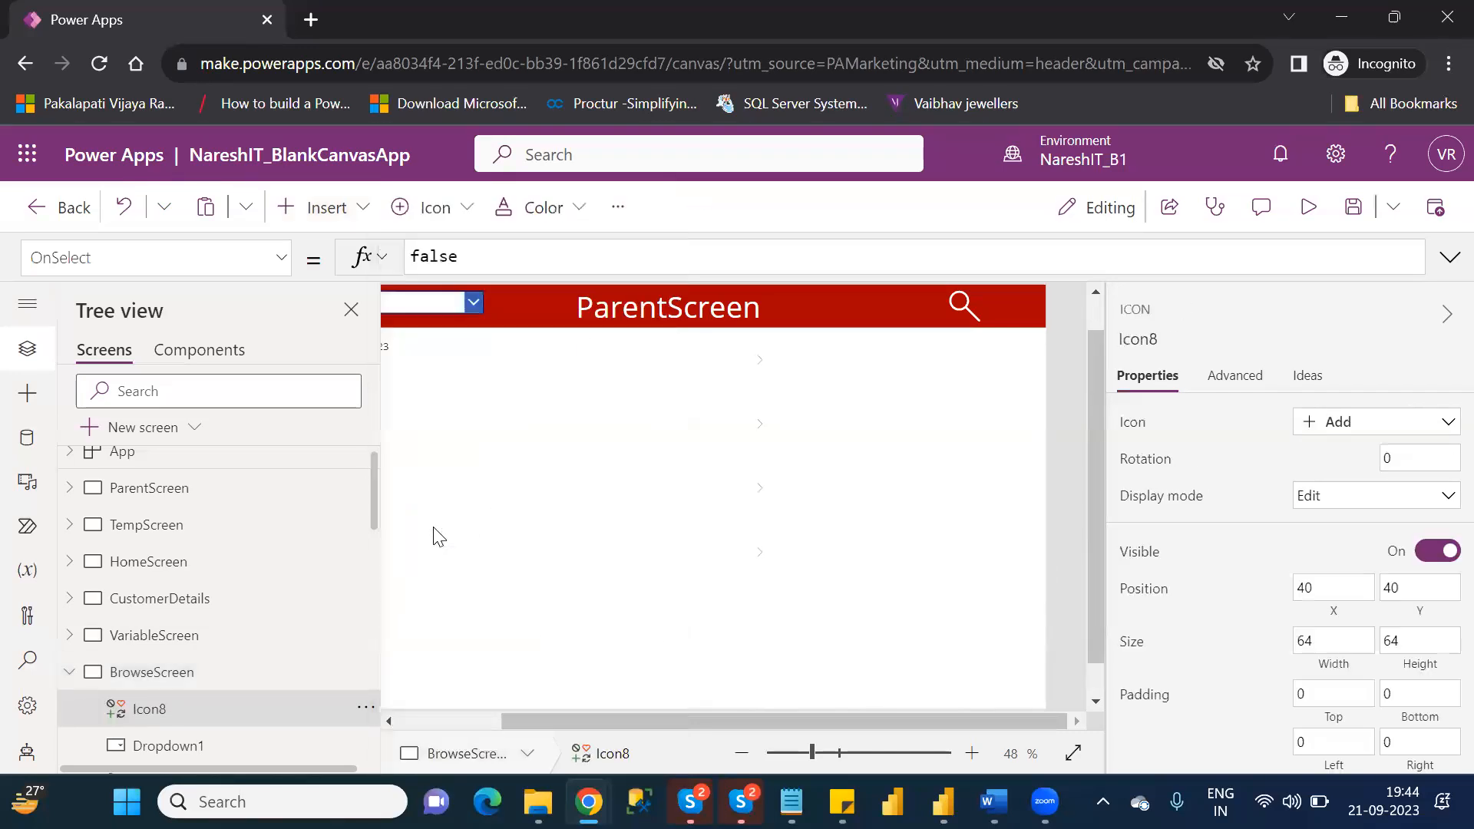
Place the Add icon at the right end of BrowseScreen's red header, at about X 1302, Y 0, and color it white.
{"action": "left_click", "coordinate": [452, 721]}
{"action": "left_click_drag", "start_coordinate": [461, 329], "coordinate": [1072, 325]}
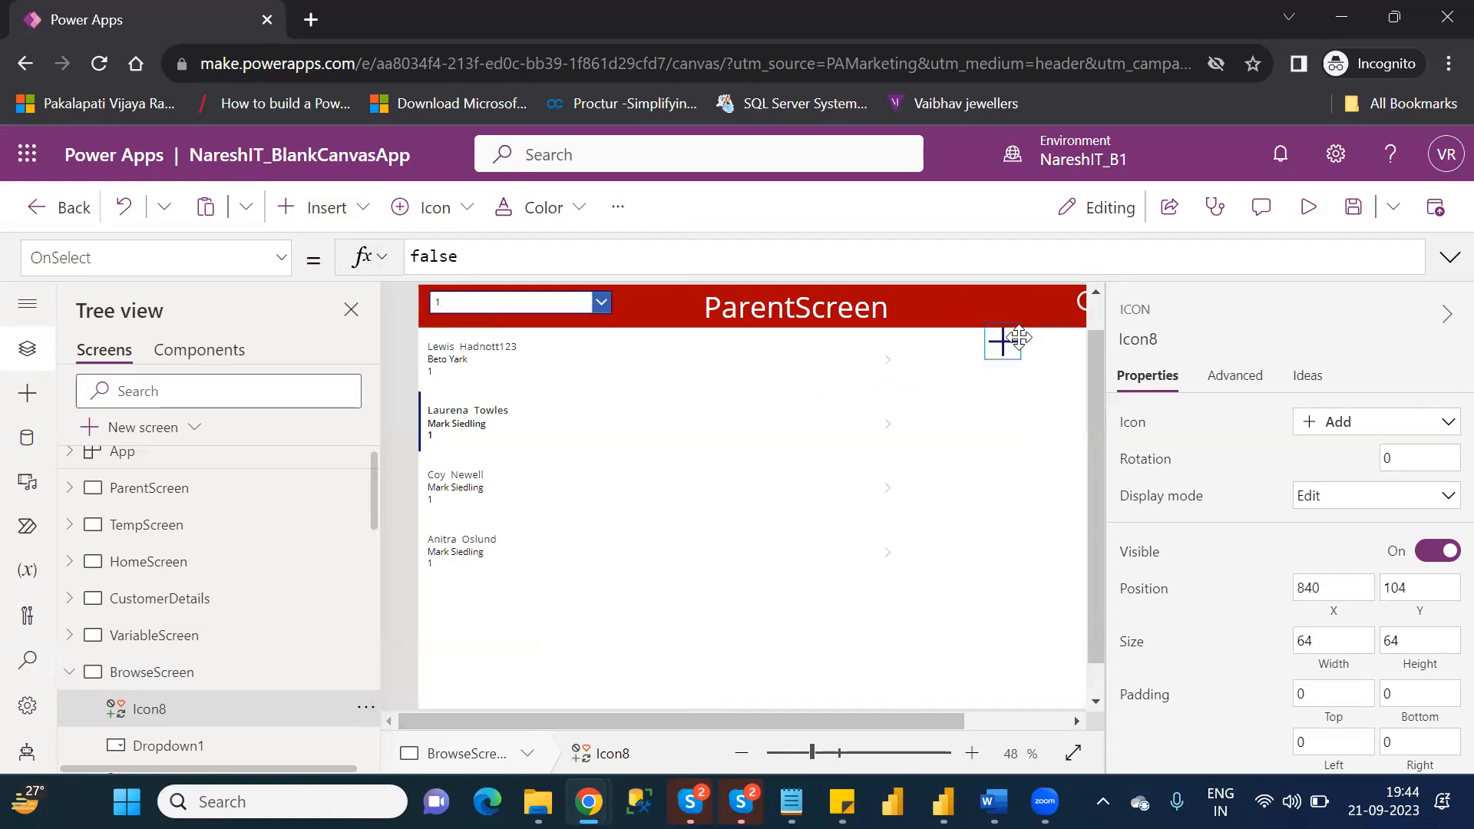
{"action": "left_click", "coordinate": [1001, 717]}
{"action": "left_click_drag", "start_coordinate": [890, 344], "coordinate": [1017, 305]}
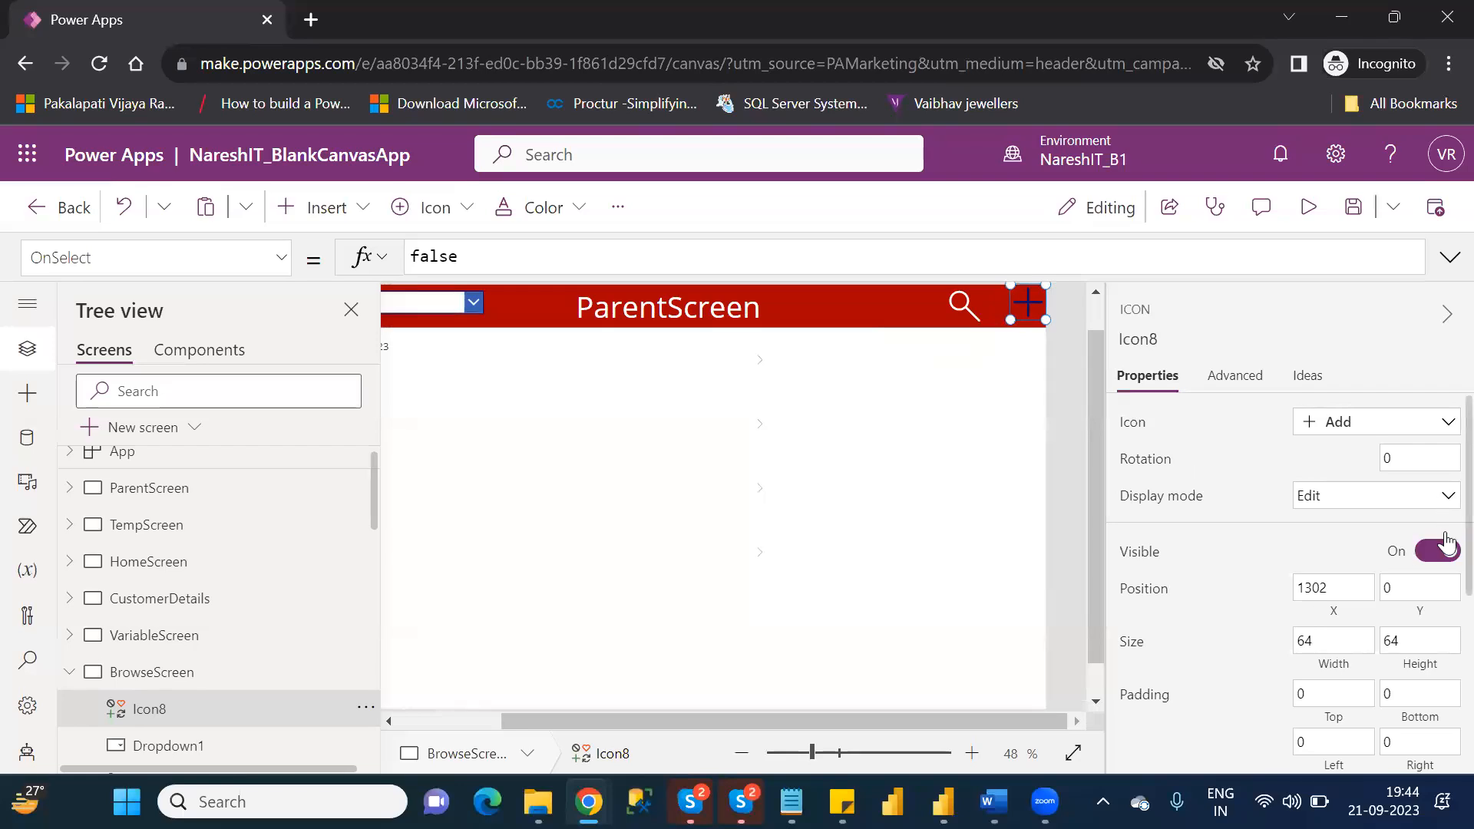
{"action": "scroll", "coordinate": [1446, 541], "scroll_direction": "down", "scroll_amount": 3}
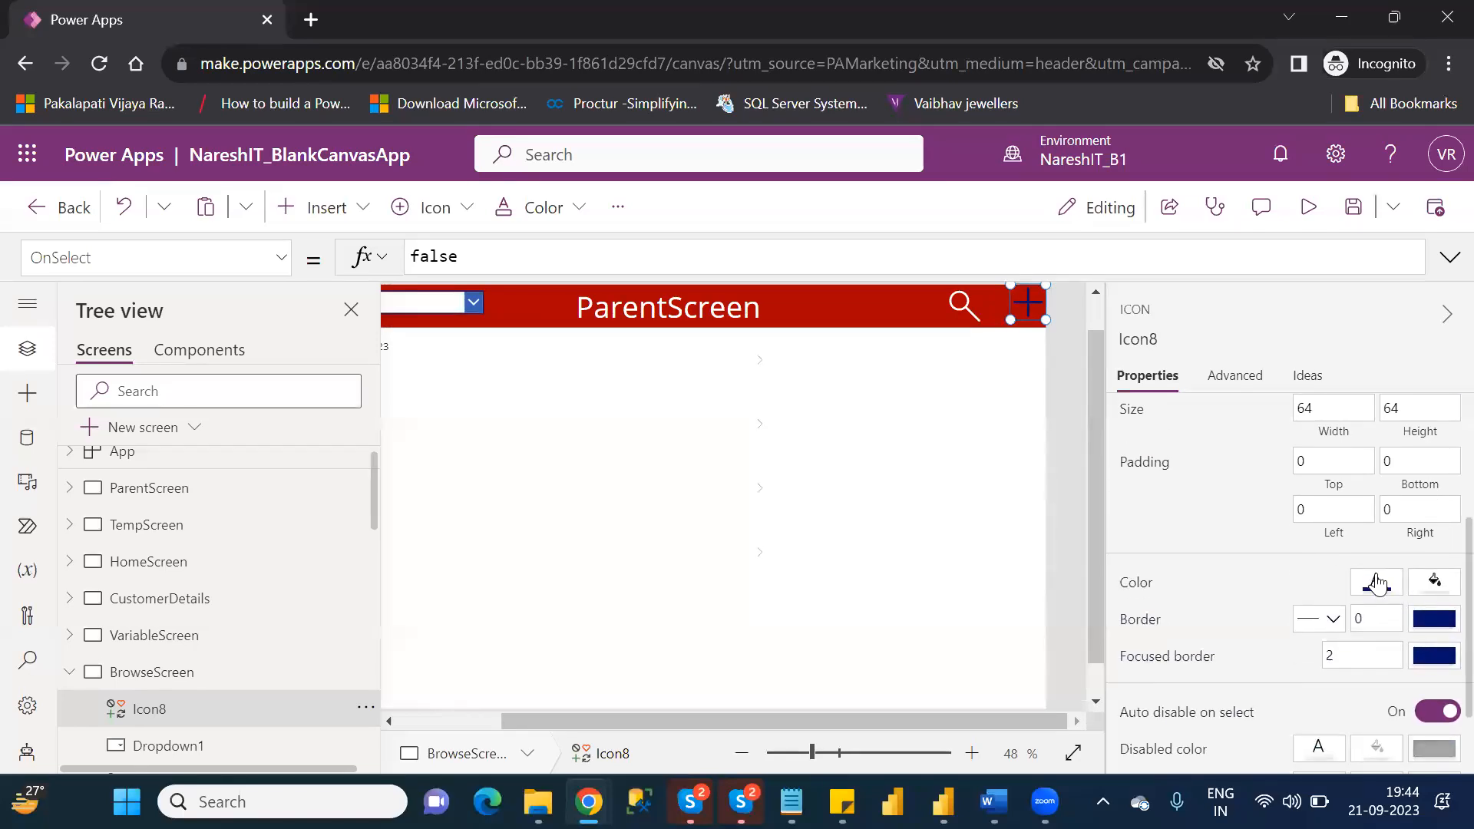
{"action": "left_click", "coordinate": [1375, 582]}
{"action": "left_click", "coordinate": [993, 706]}
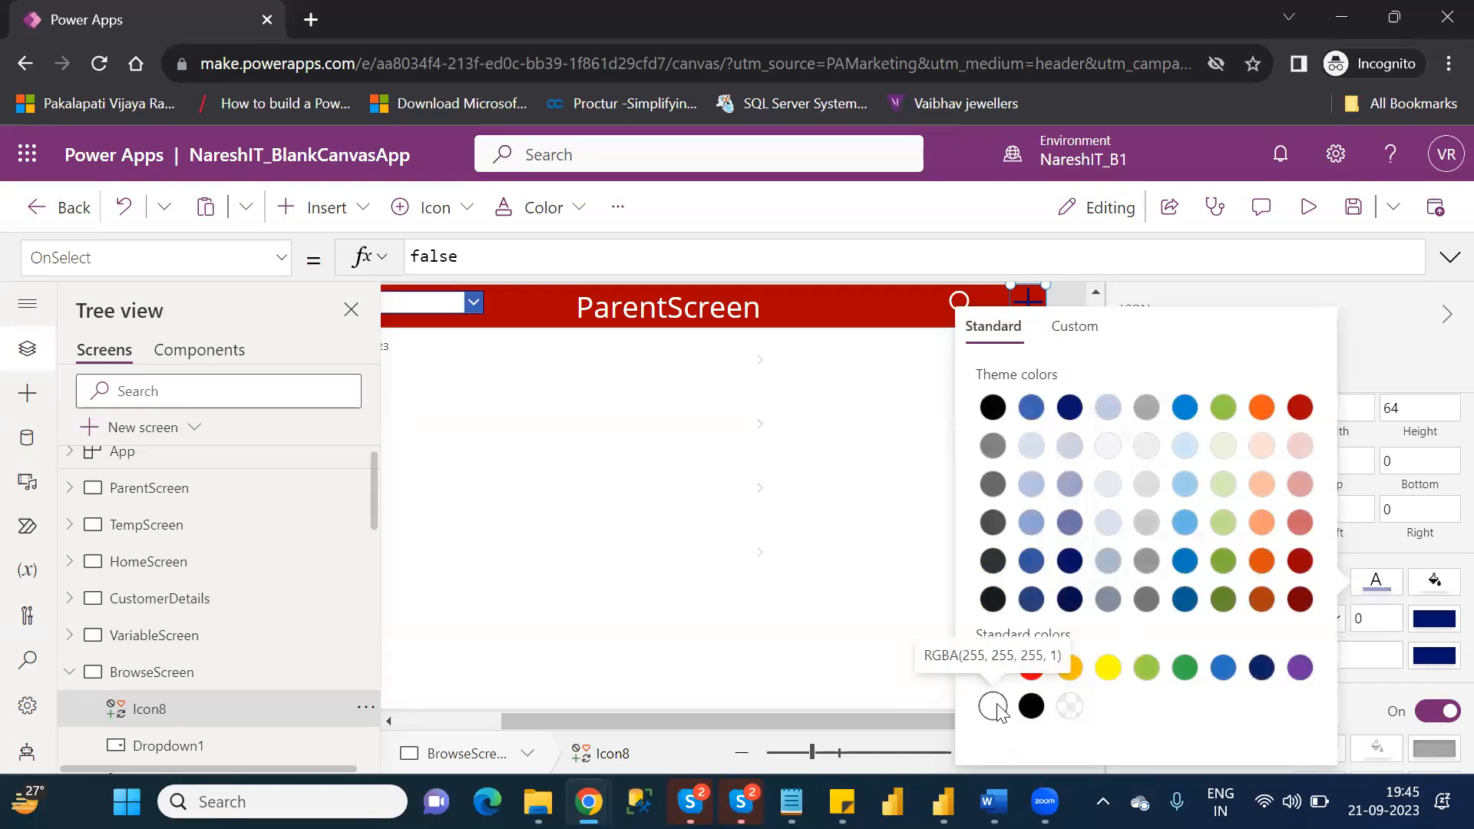
{"action": "left_click", "coordinate": [865, 404]}
{"action": "left_click", "coordinate": [865, 404]}
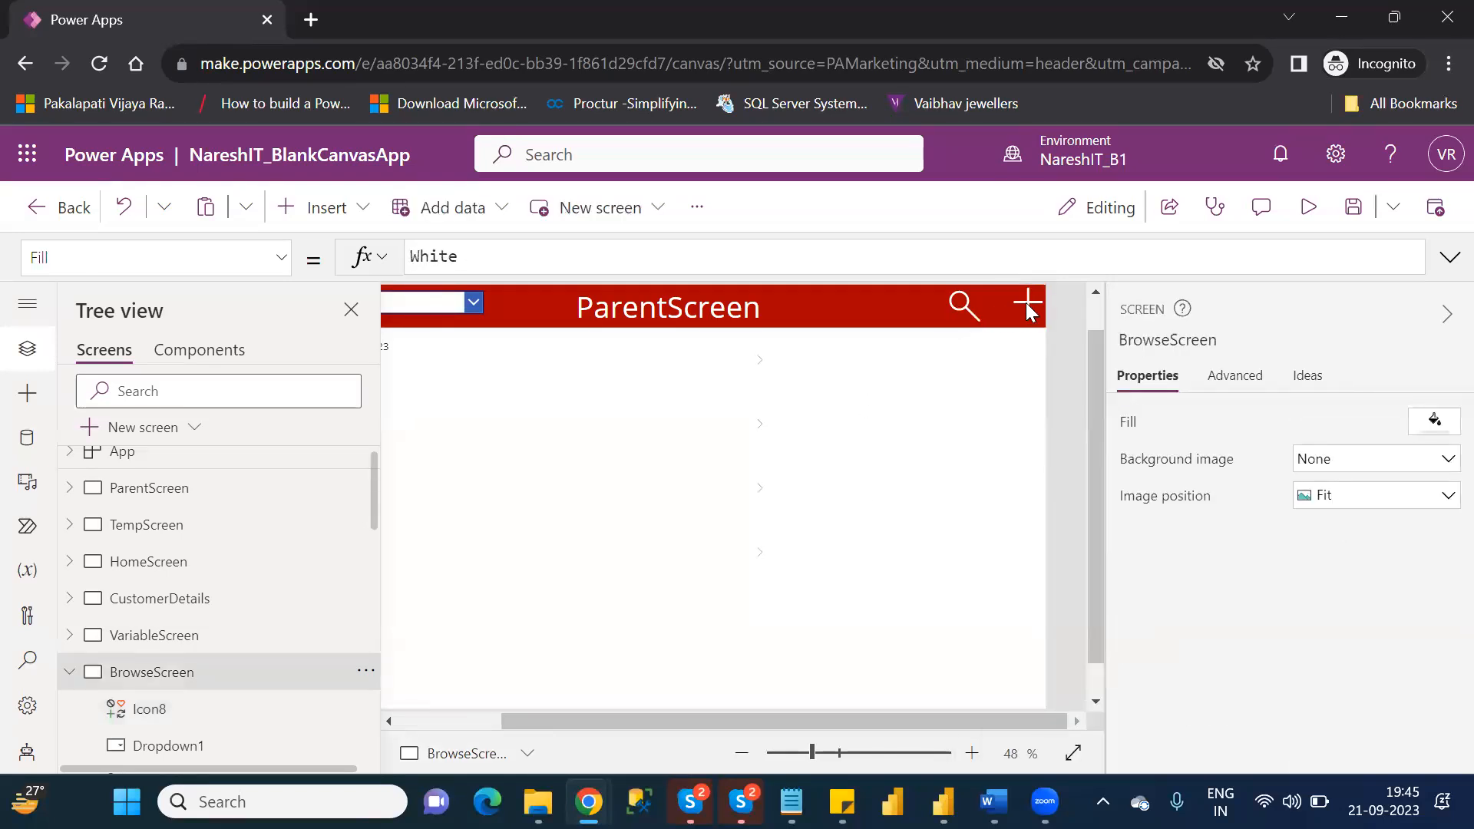
Set the OnSelect property of BrowseScreen's Add icon to NewForm(Form1).
{"action": "left_click", "coordinate": [1027, 306]}
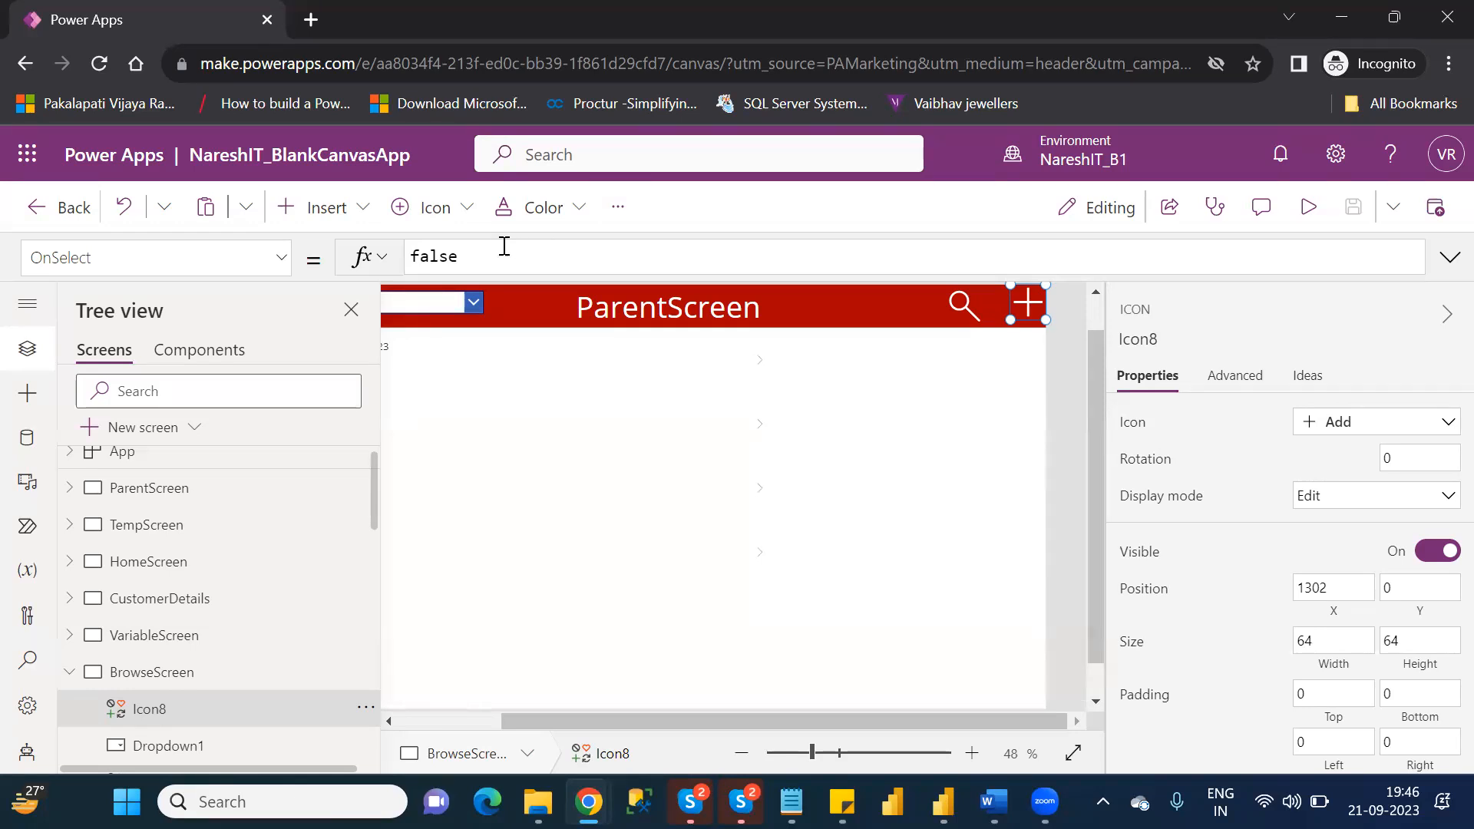
{"action": "double_click", "coordinate": [453, 255]}
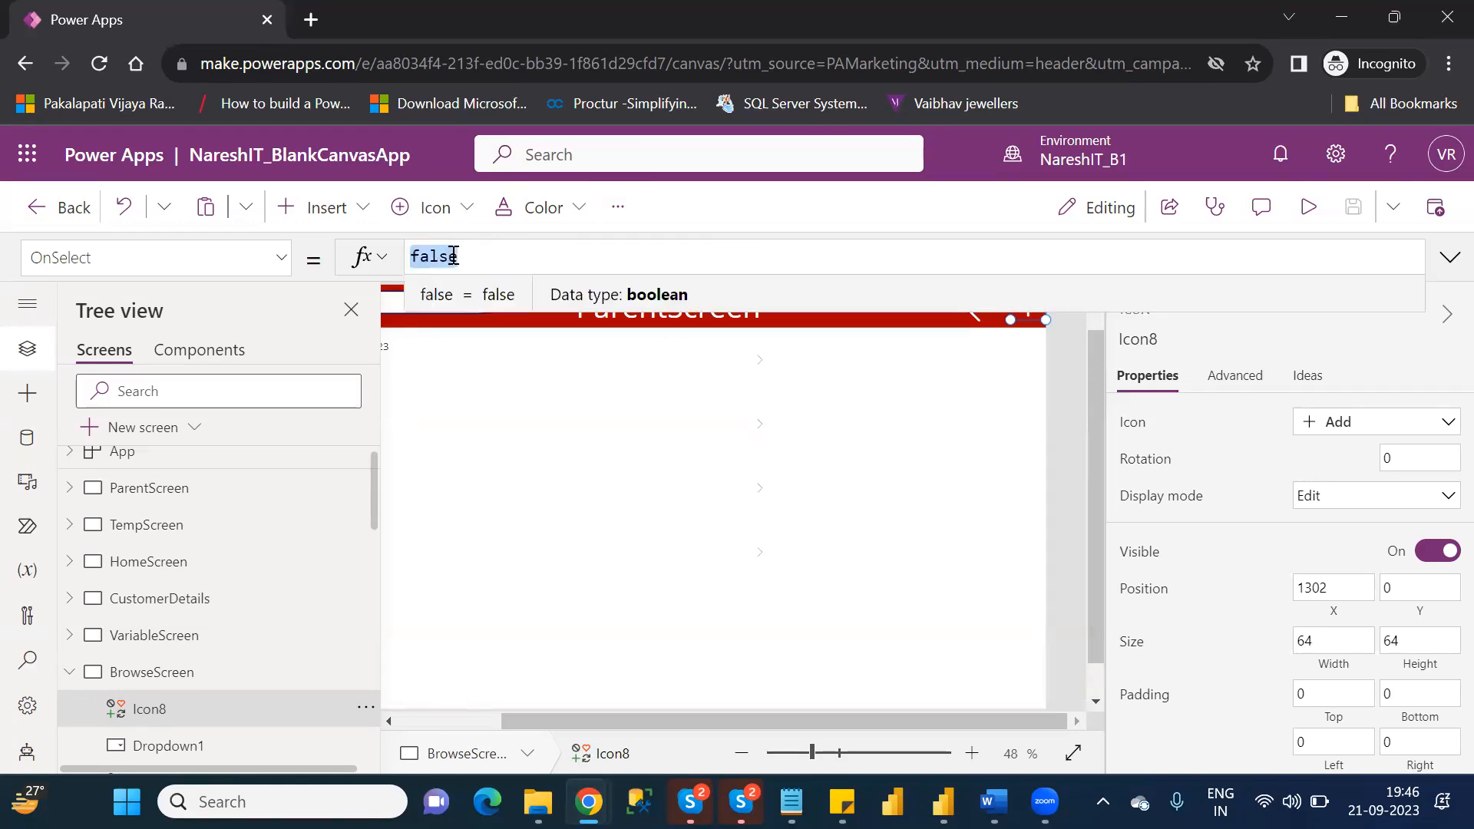
{"action": "type", "text": "new"}
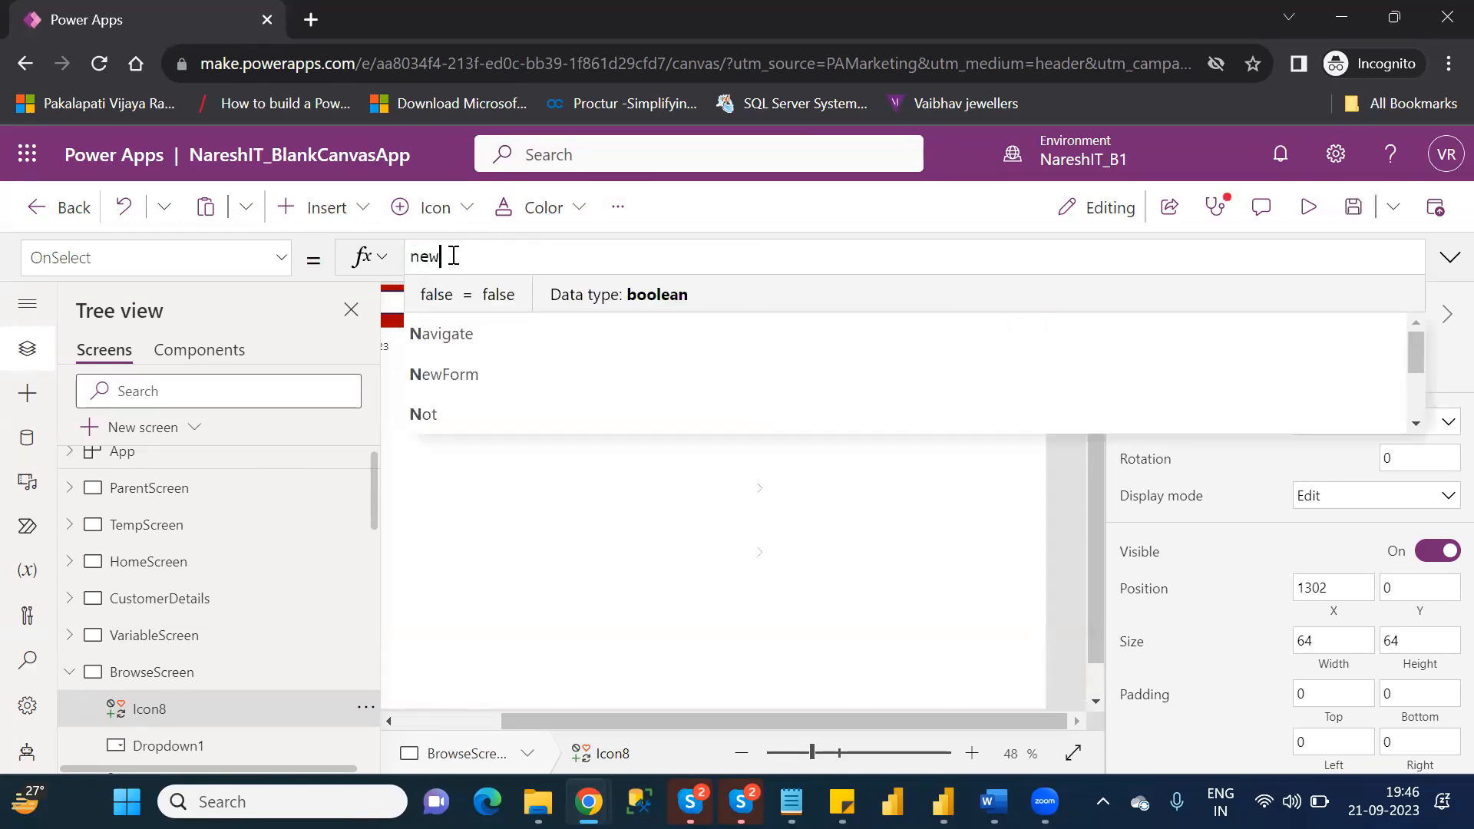
{"action": "key", "text": "Tab"}
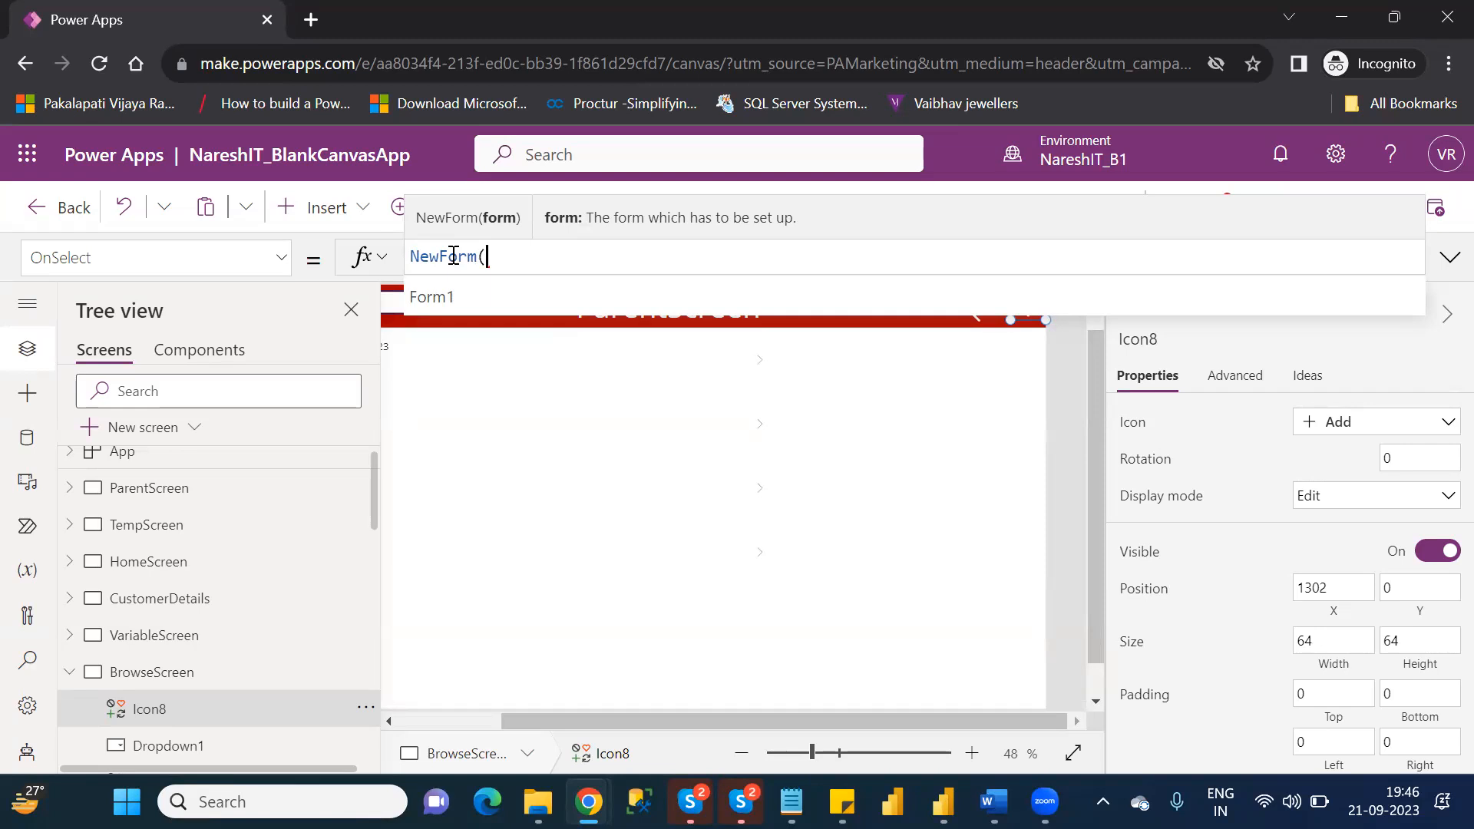
{"action": "key", "text": "Down"}
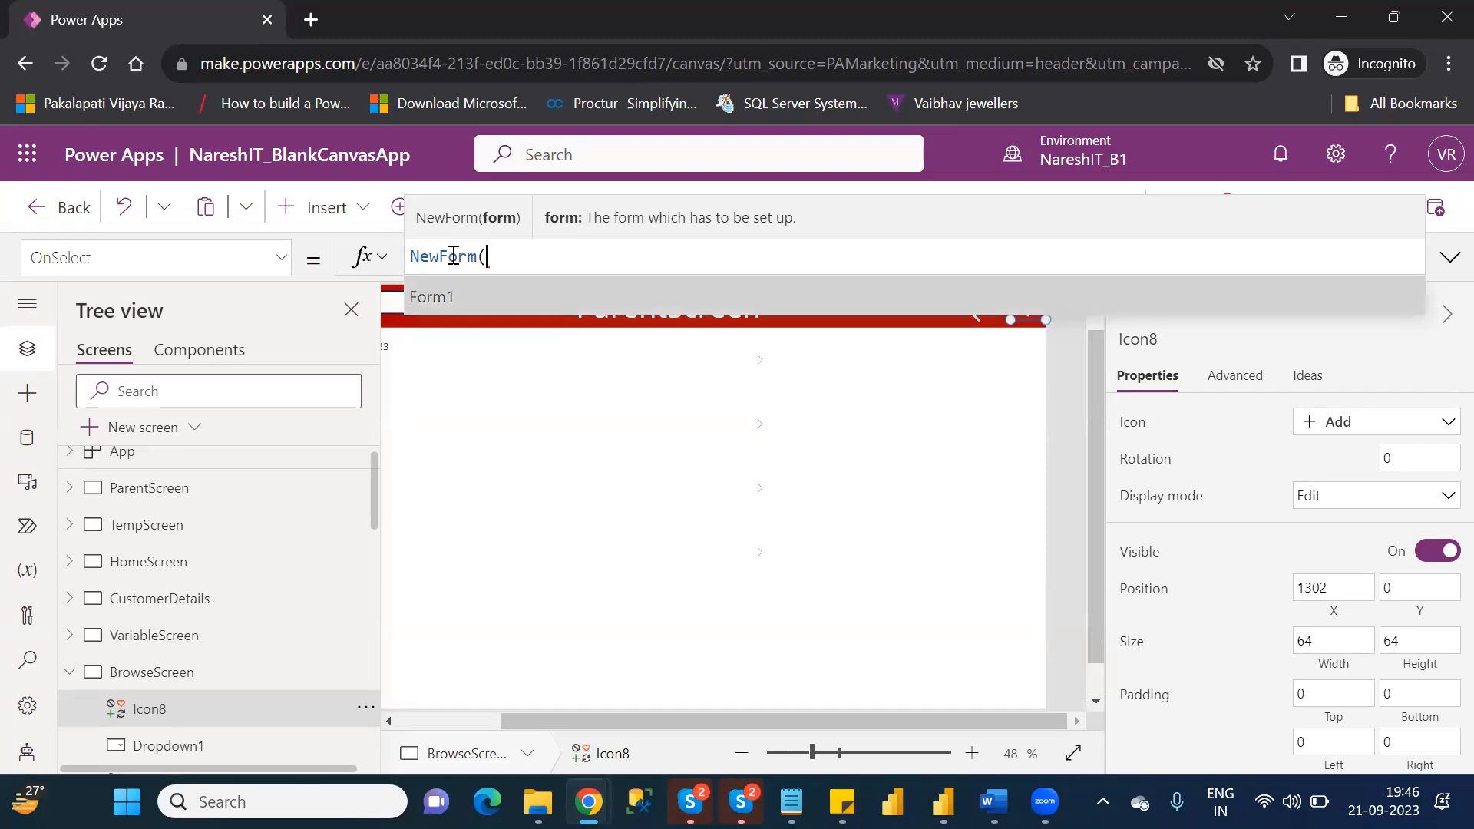
{"action": "key", "text": "Tab"}
{"action": "type", "text": ")"}
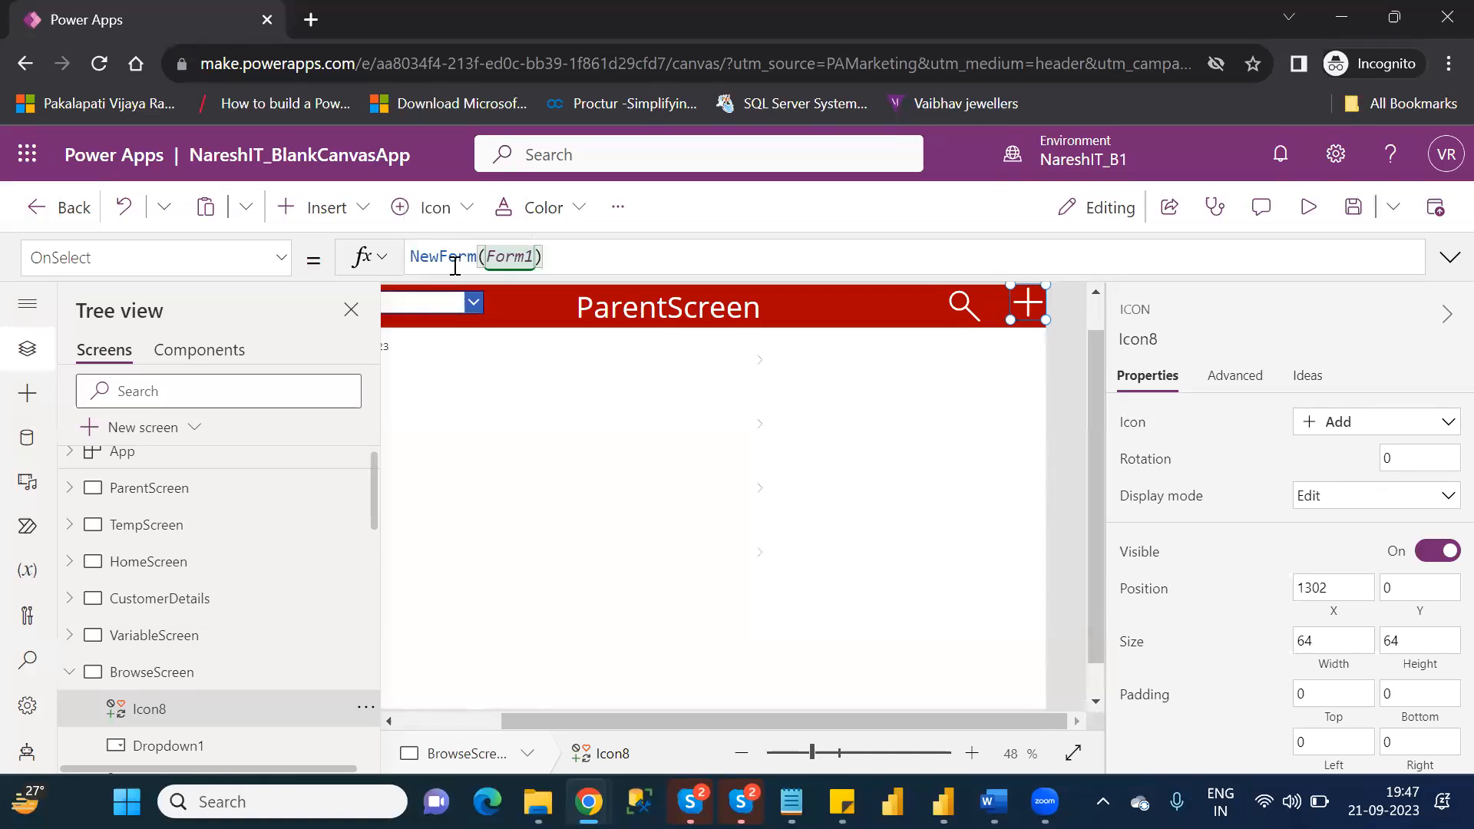
Extend the Add icon's OnSelect formula to Navigate(EditScreen);NewForm(Form1) so it also opens EditScreen.
{"action": "left_click", "coordinate": [413, 256]}
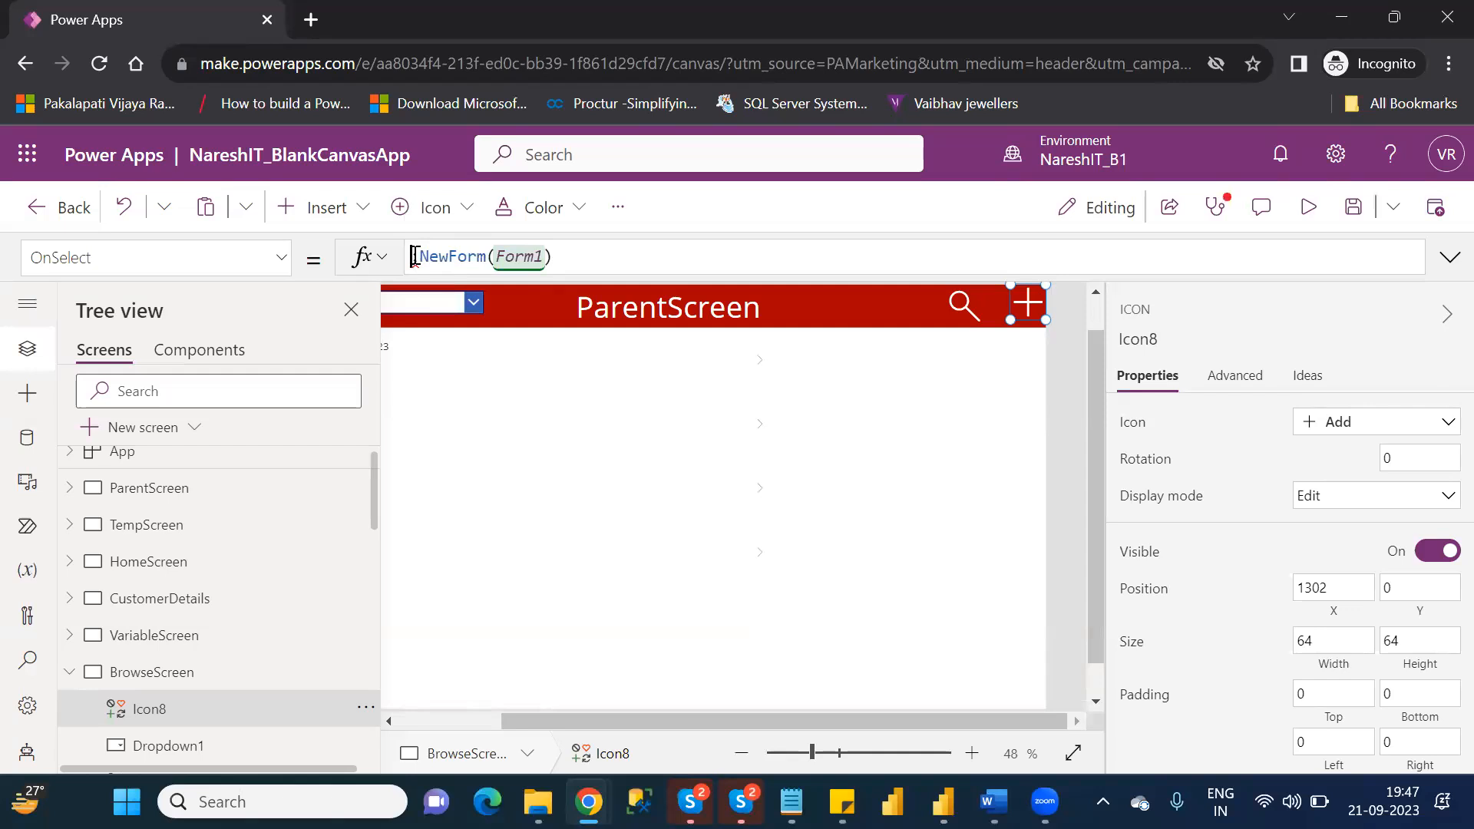
{"action": "type", "text": "Navi"}
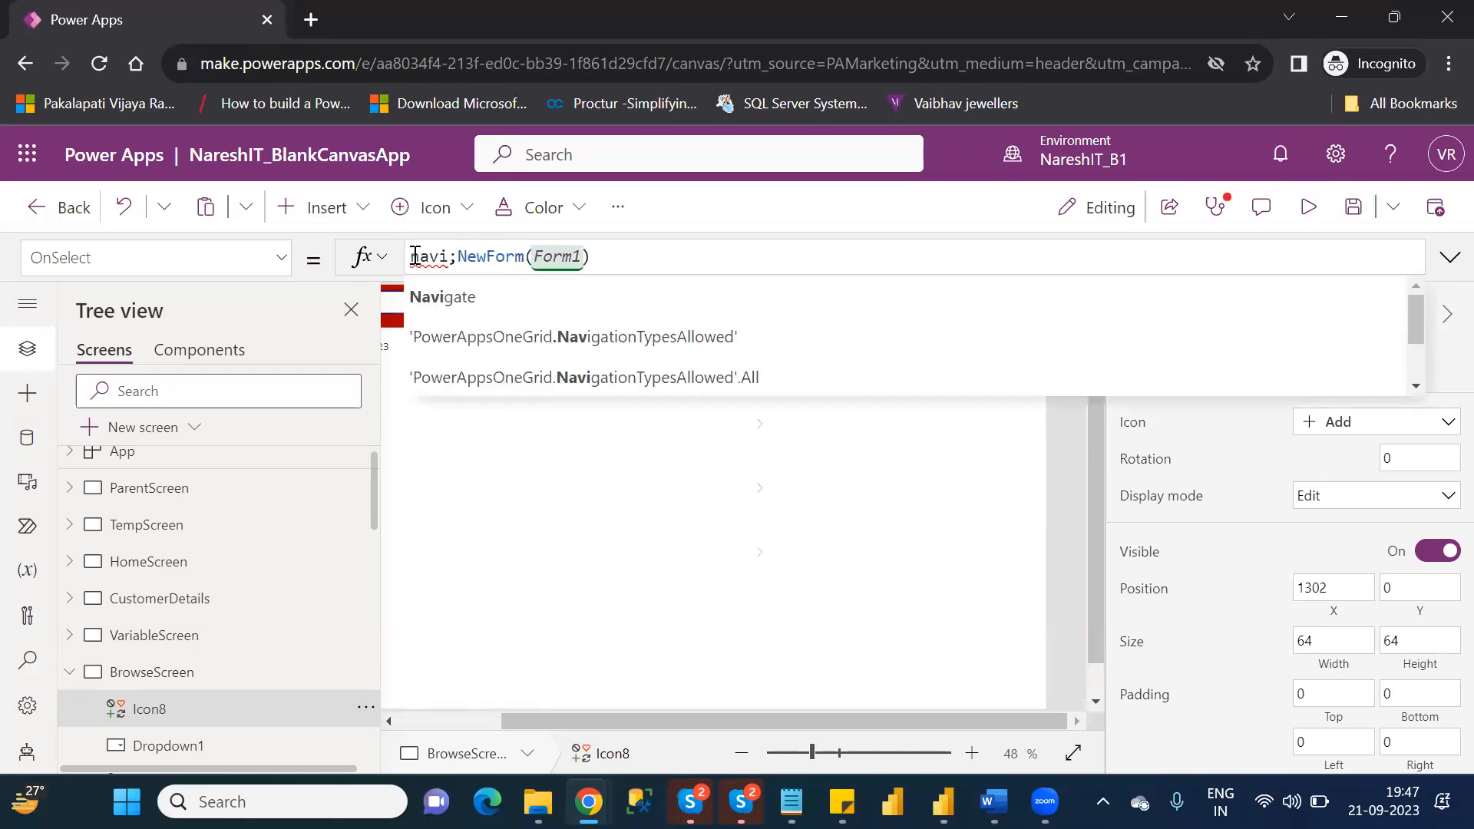
{"action": "type", "text": "gate("}
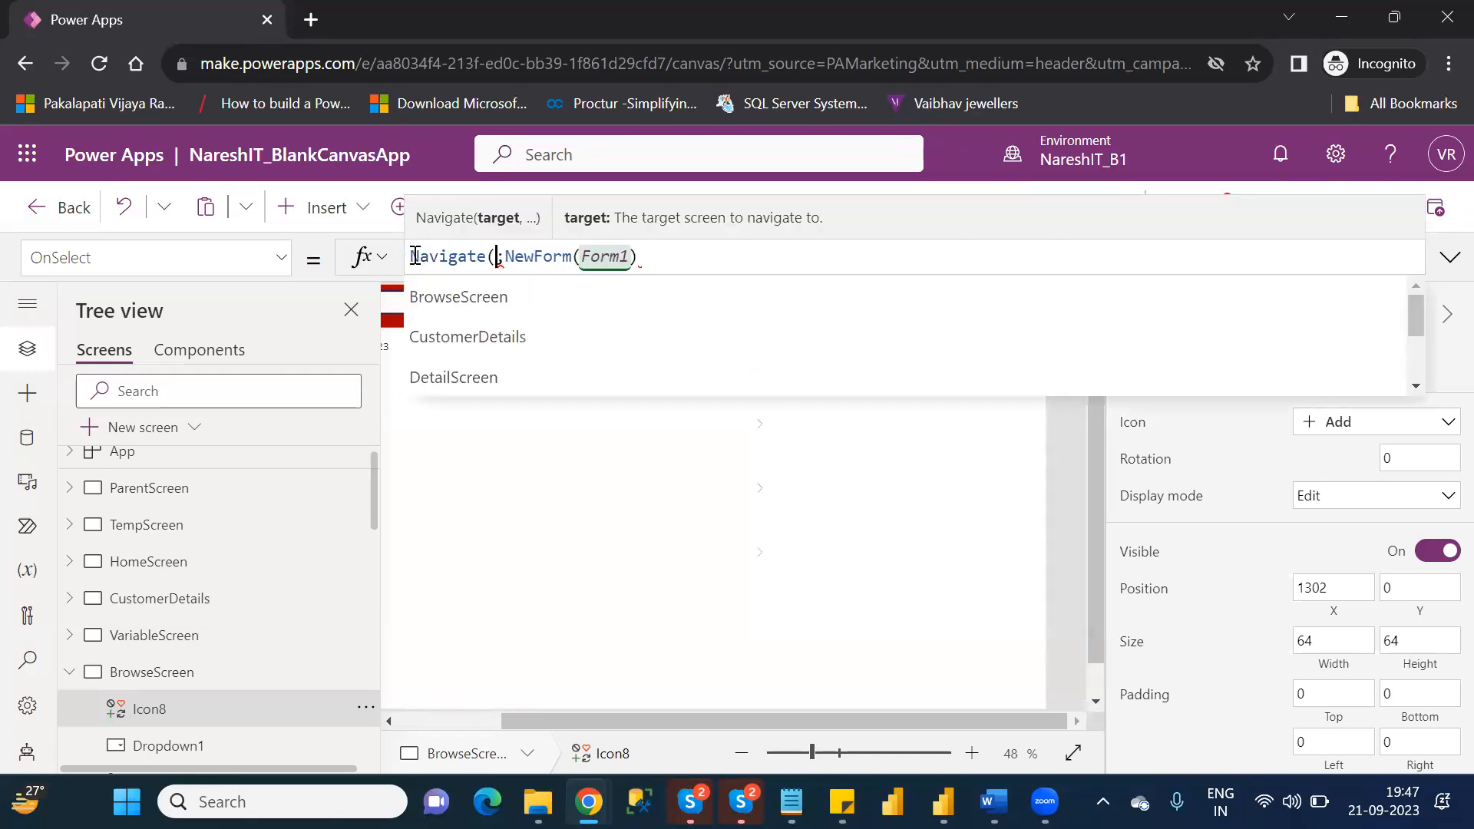
{"action": "type", "text": ")"}
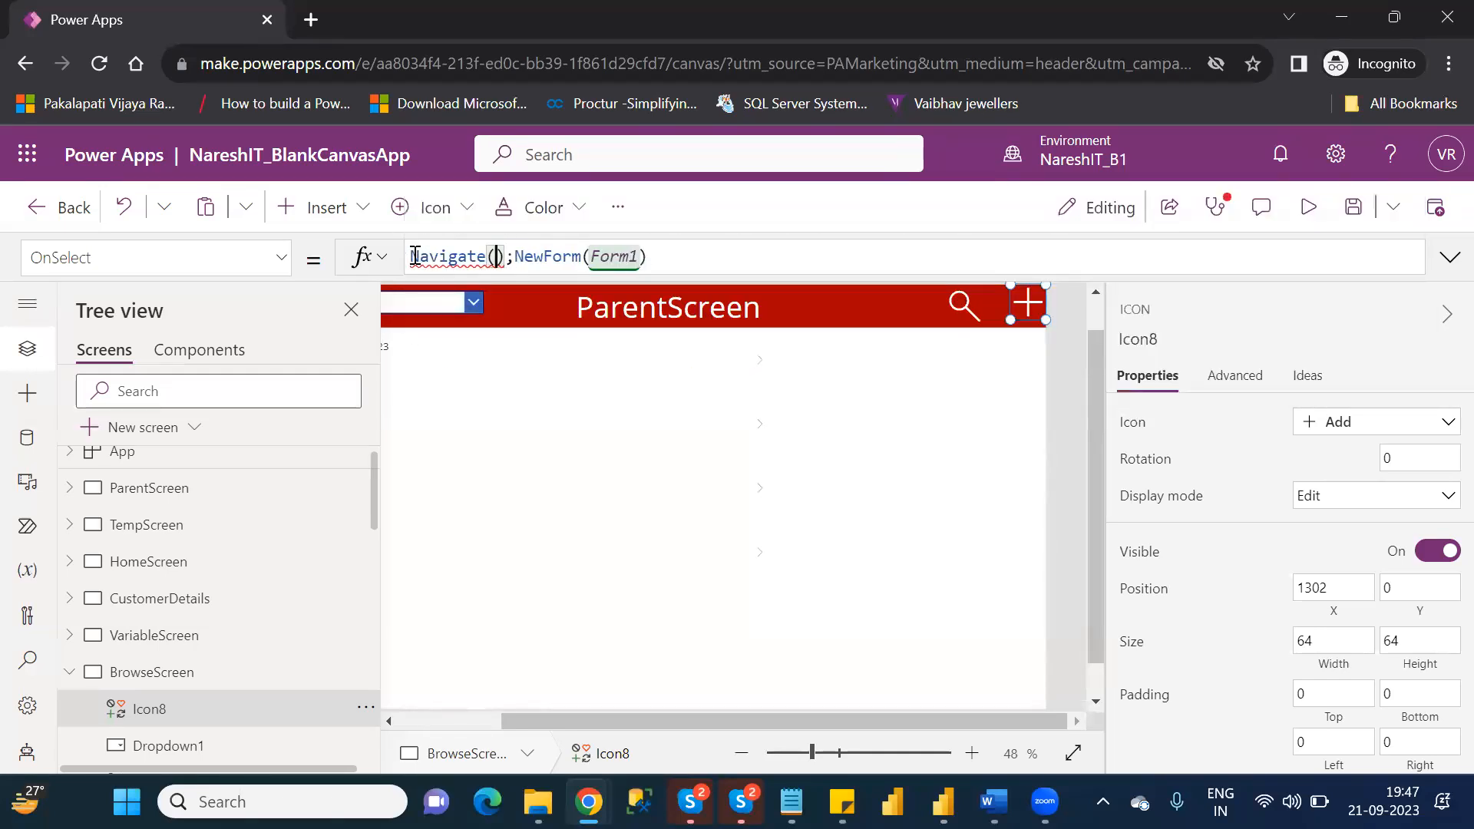
{"action": "type", "text": "ed"}
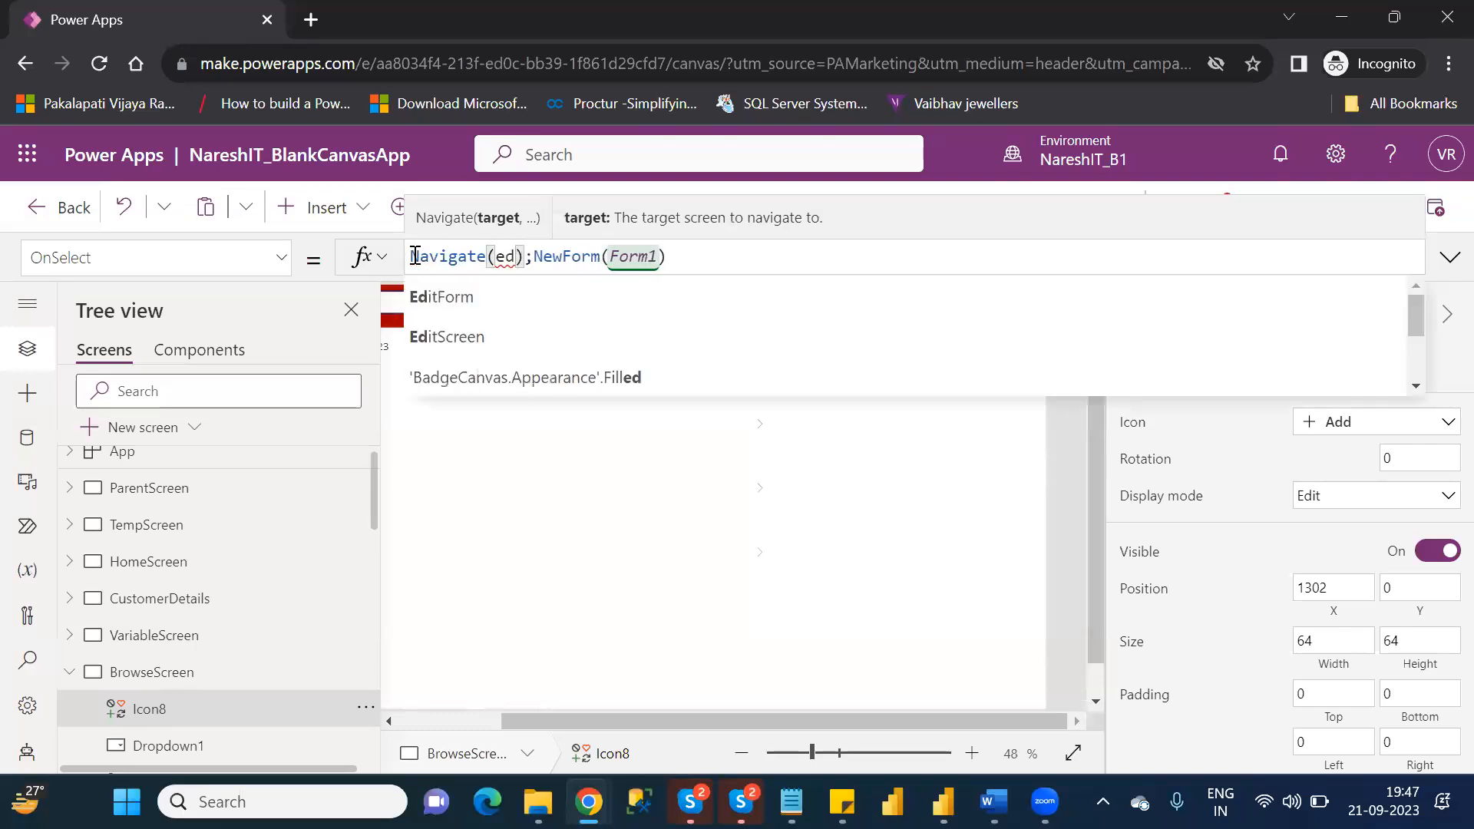
{"action": "key", "text": "Down"}
{"action": "key", "text": "Tab"}
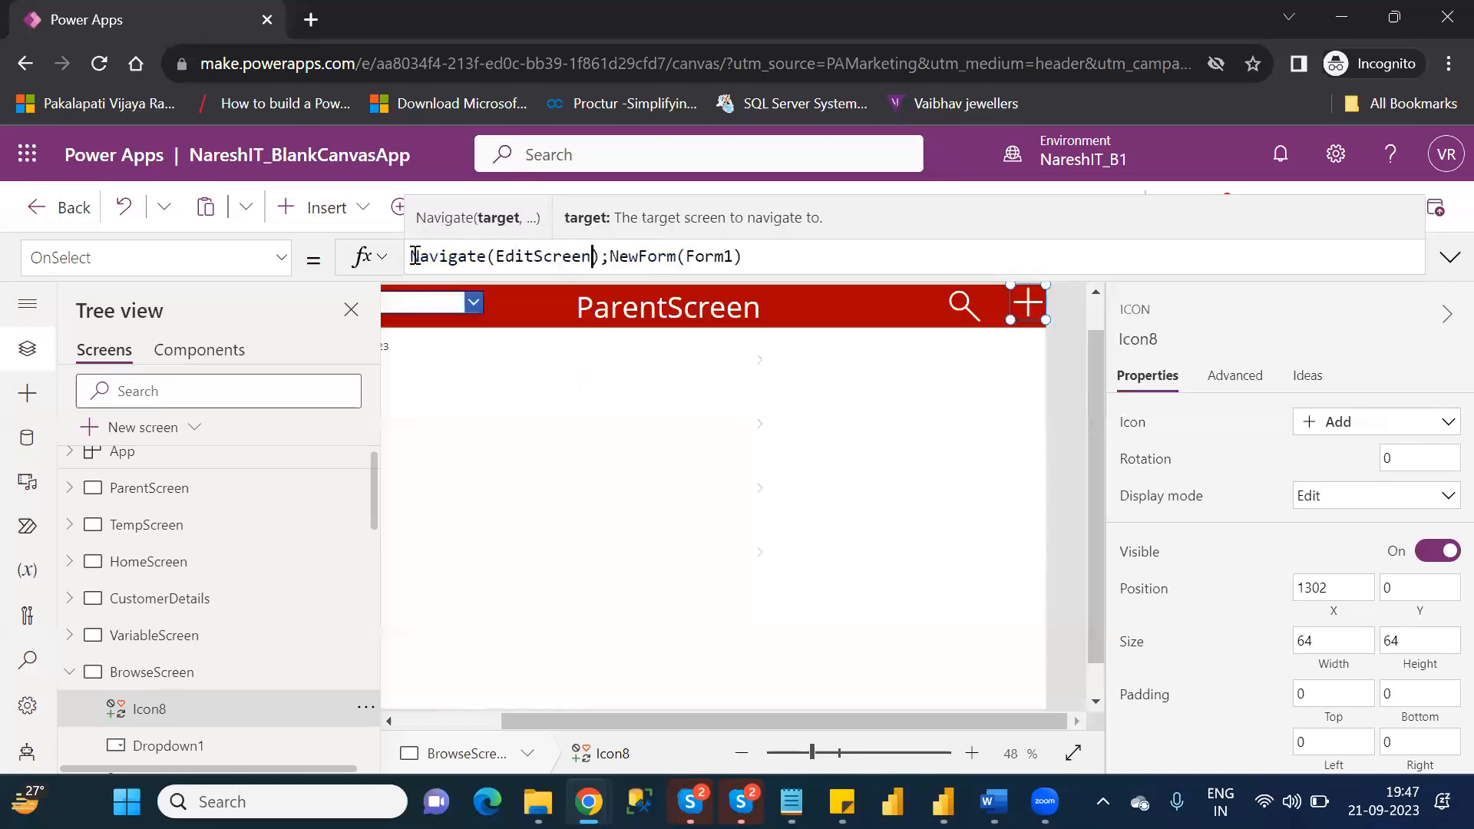
{"action": "key", "text": "Right"}
{"action": "key", "text": "Right"}
{"action": "key", "text": "Right"}
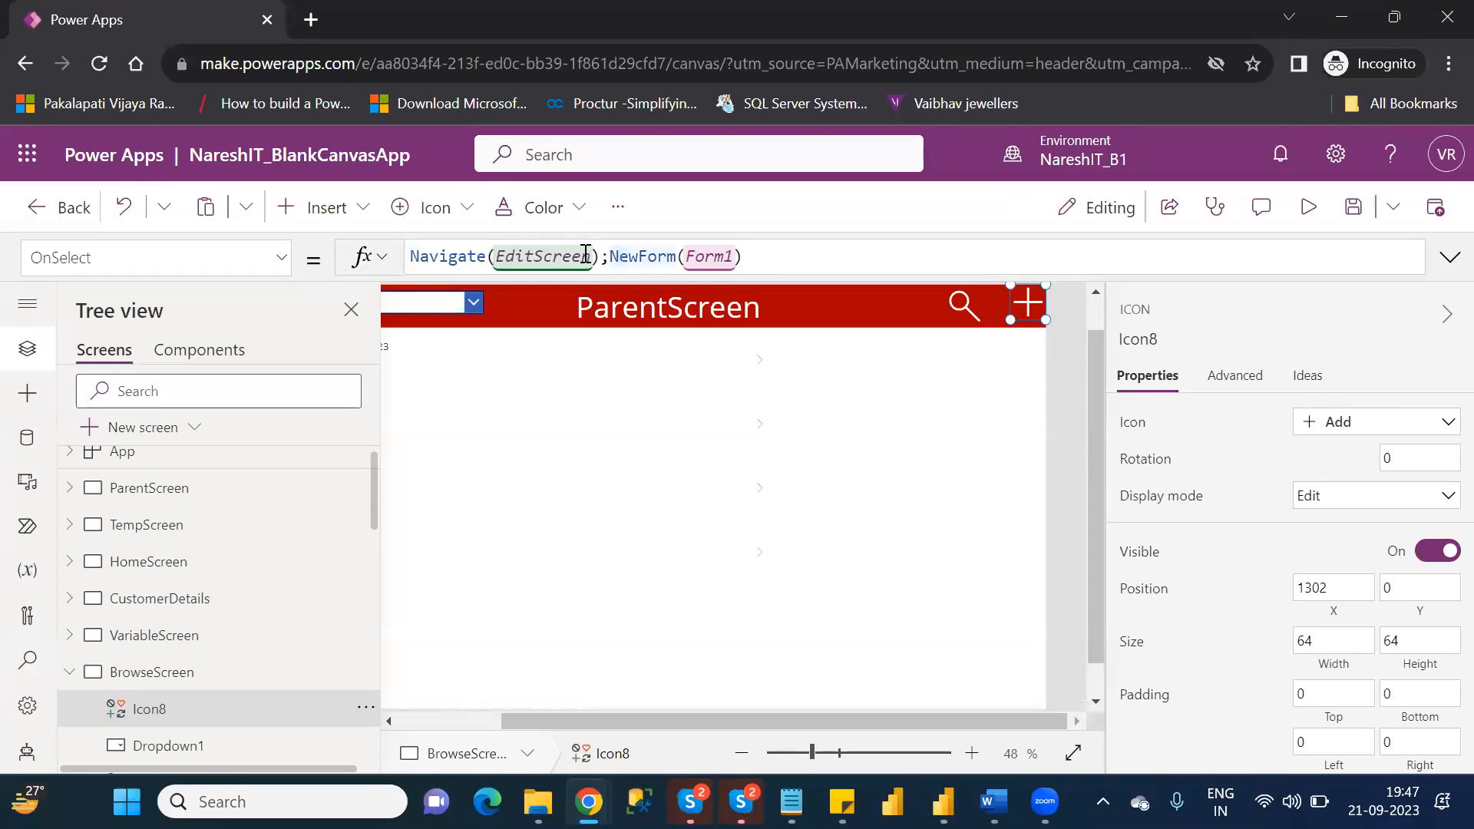
{"action": "left_click_drag", "start_coordinate": [609, 256], "coordinate": [738, 257]}
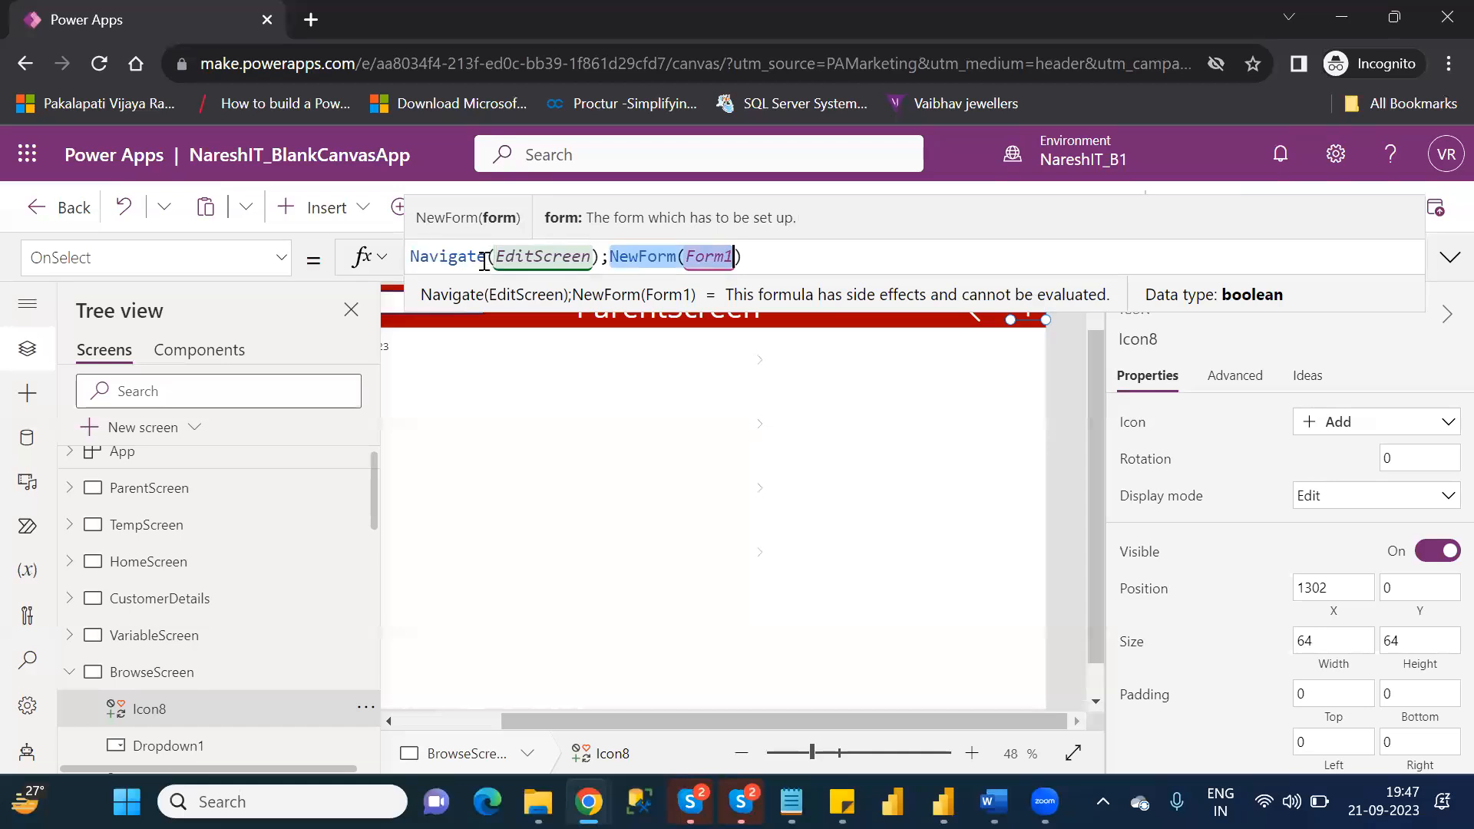
{"action": "left_click", "coordinate": [1078, 383]}
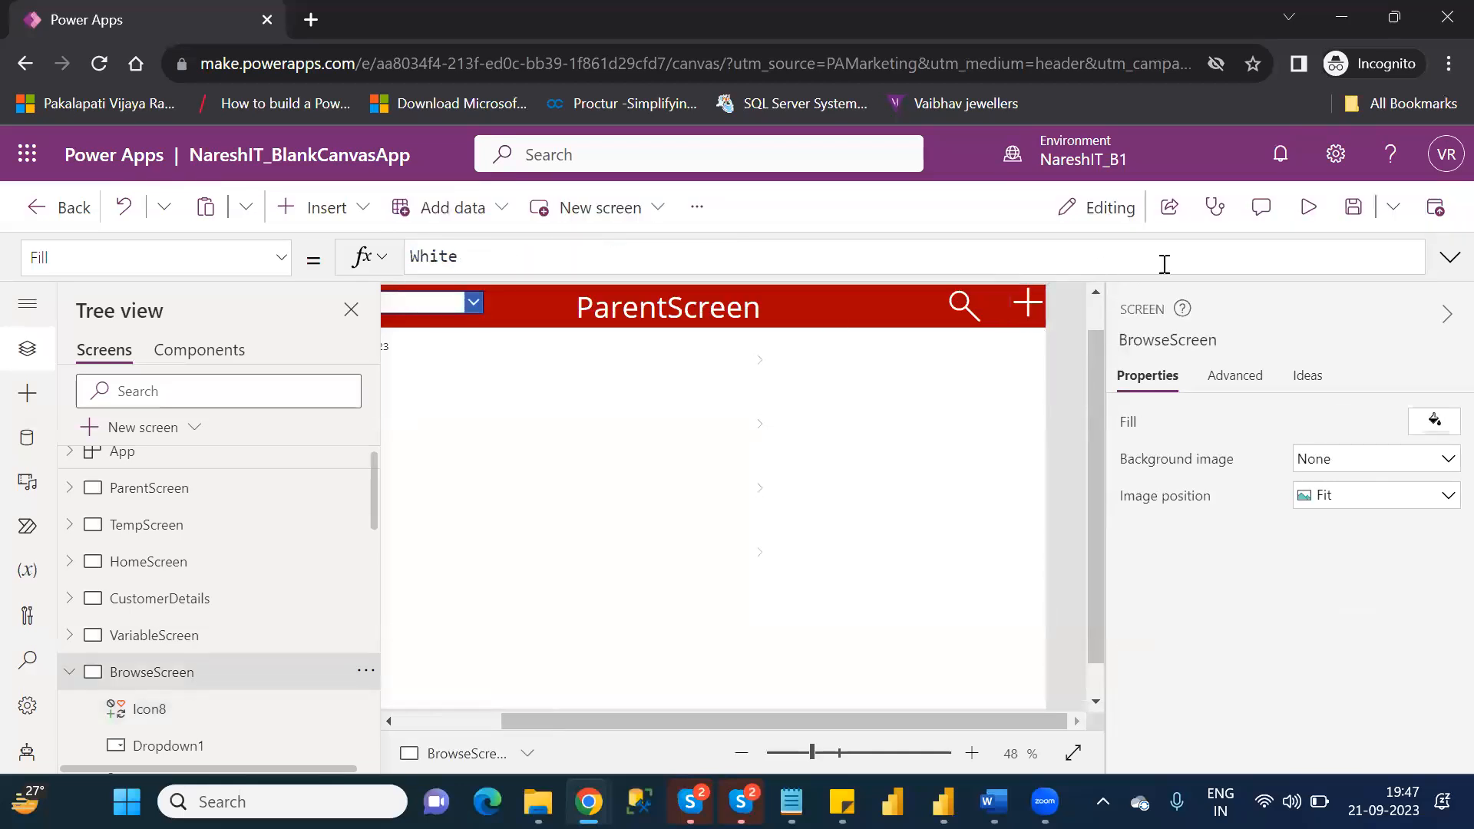
Preview BrowseScreen, test the Add icon to open the blank customer form, and exit the preview.
{"action": "left_click", "coordinate": [1297, 209]}
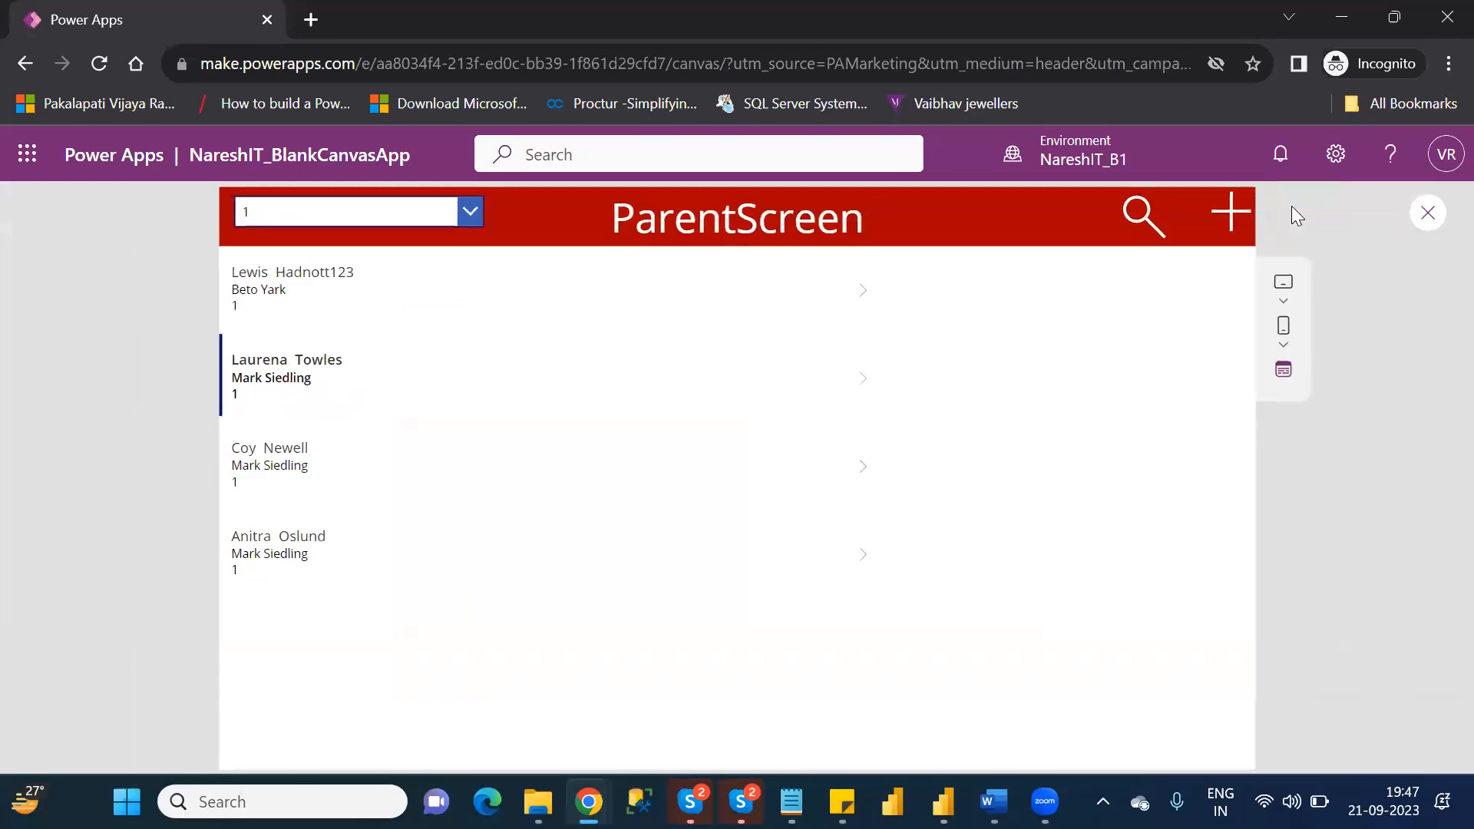
{"action": "left_click", "coordinate": [1229, 219]}
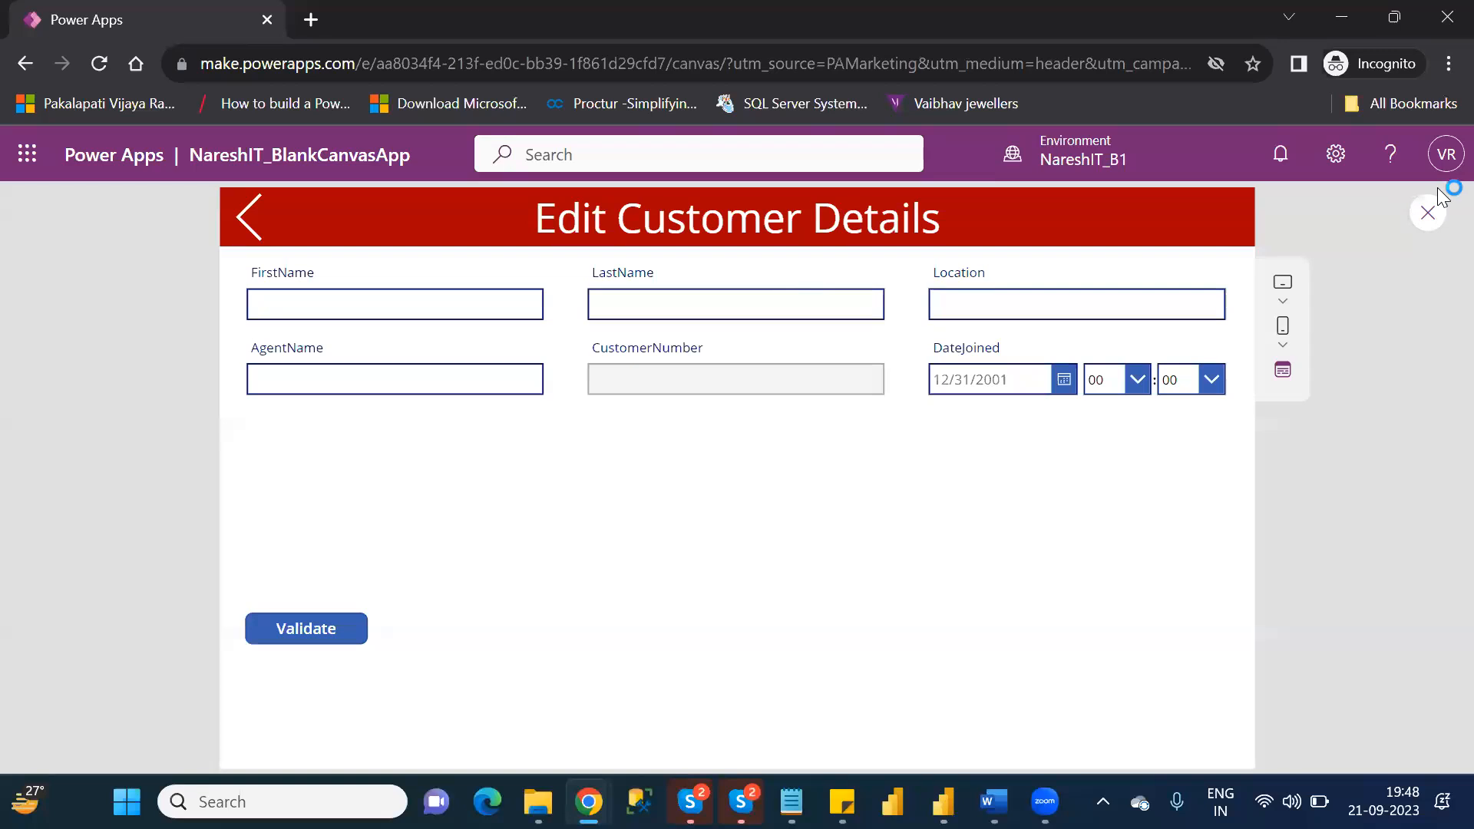
{"action": "left_click", "coordinate": [1440, 219]}
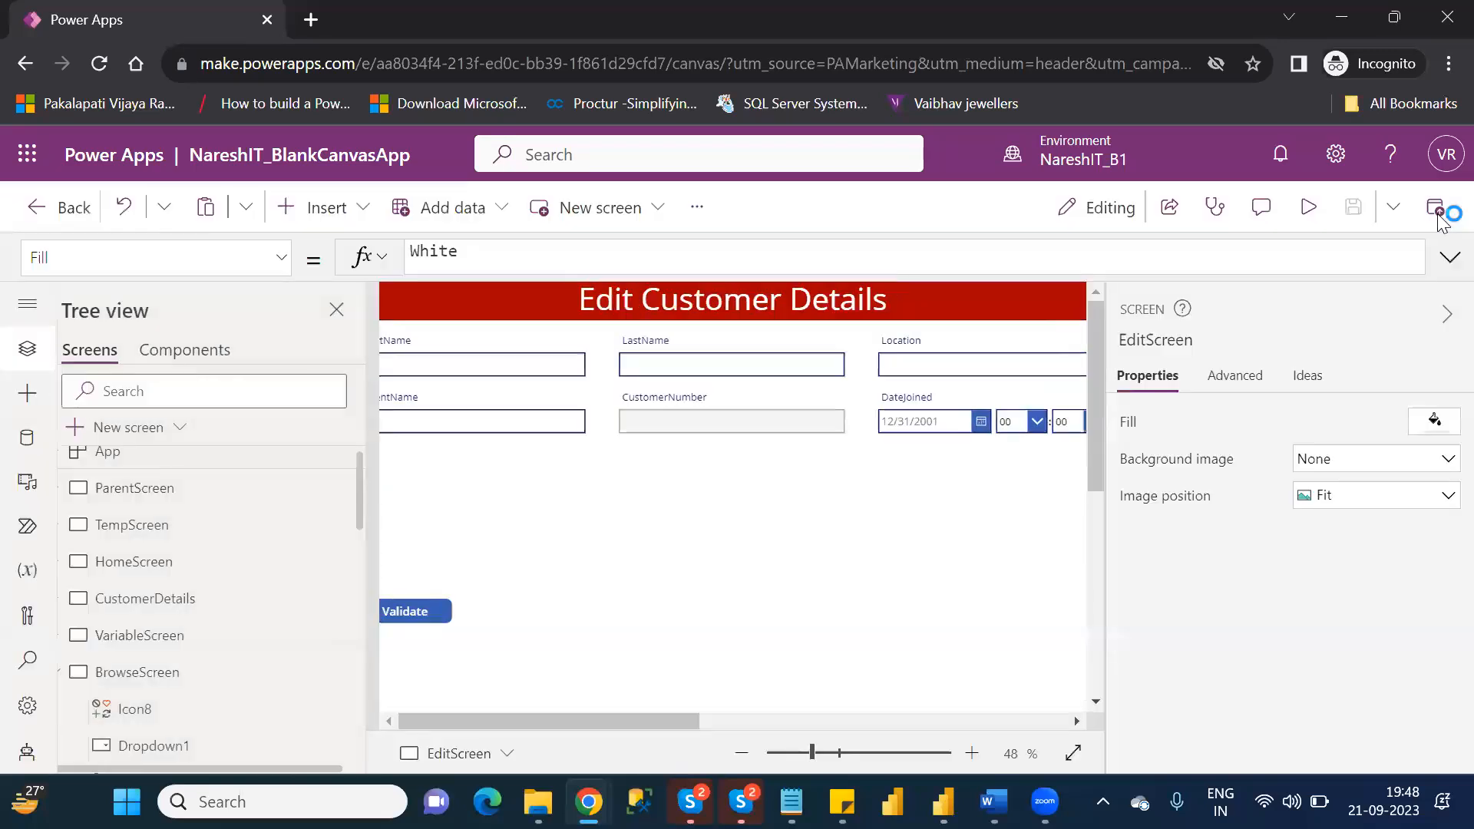
Change EditScreen's header text to "New / Edit Customer Details".
{"action": "left_click", "coordinate": [953, 565]}
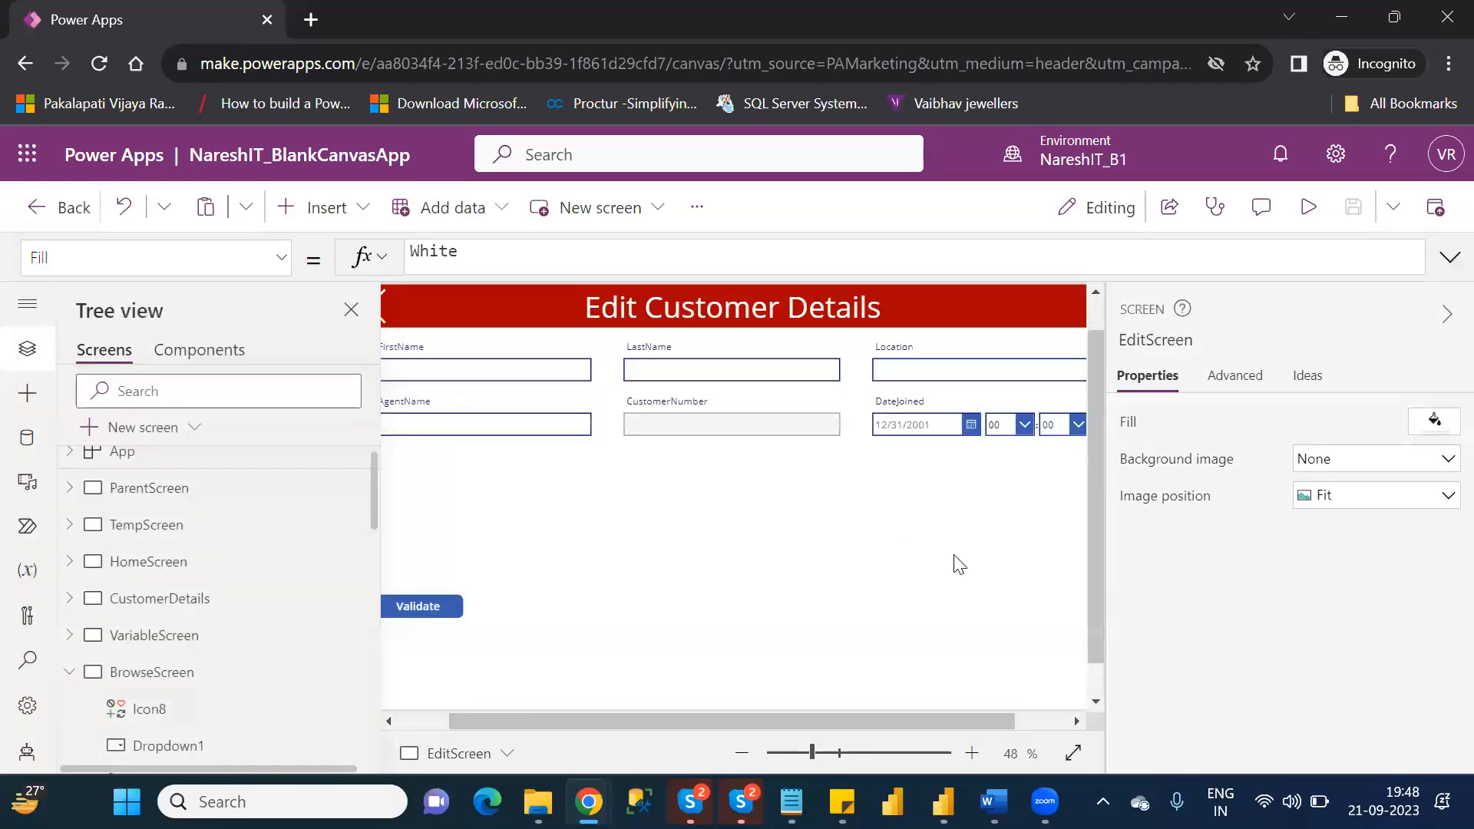
{"action": "left_click", "coordinate": [433, 718]}
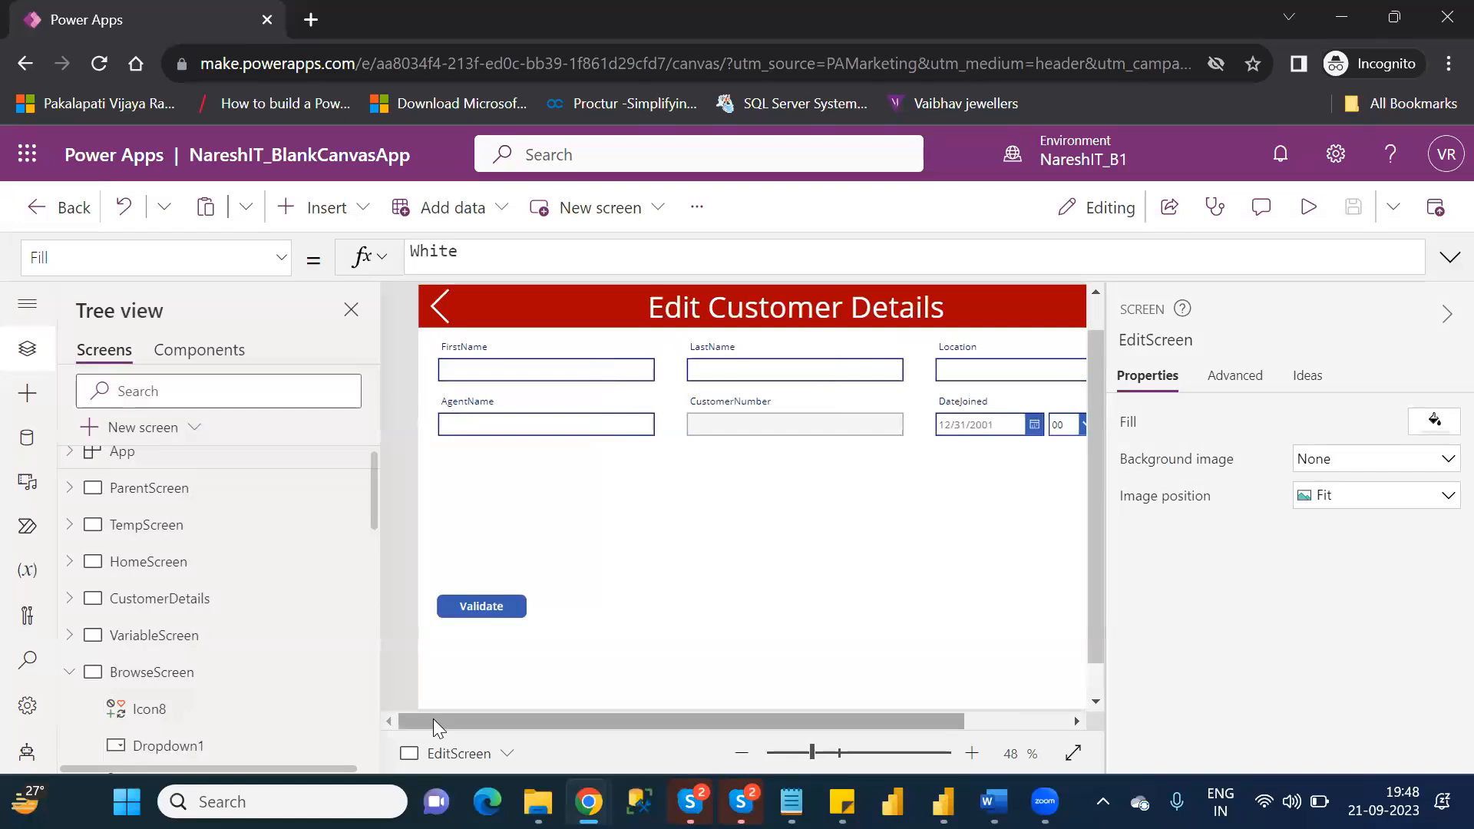
{"action": "left_click", "coordinate": [687, 315]}
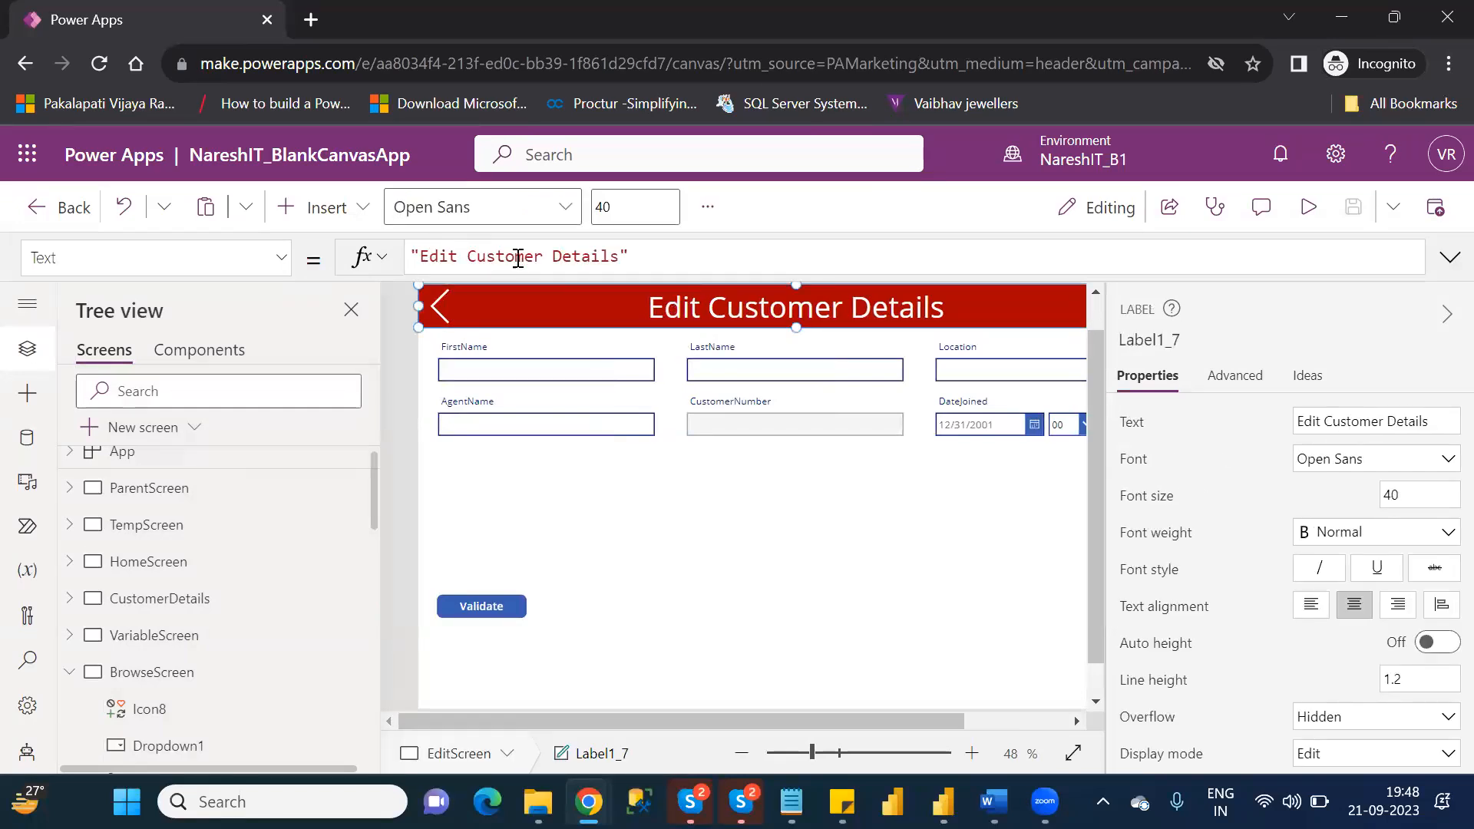
{"action": "left_click", "coordinate": [562, 256]}
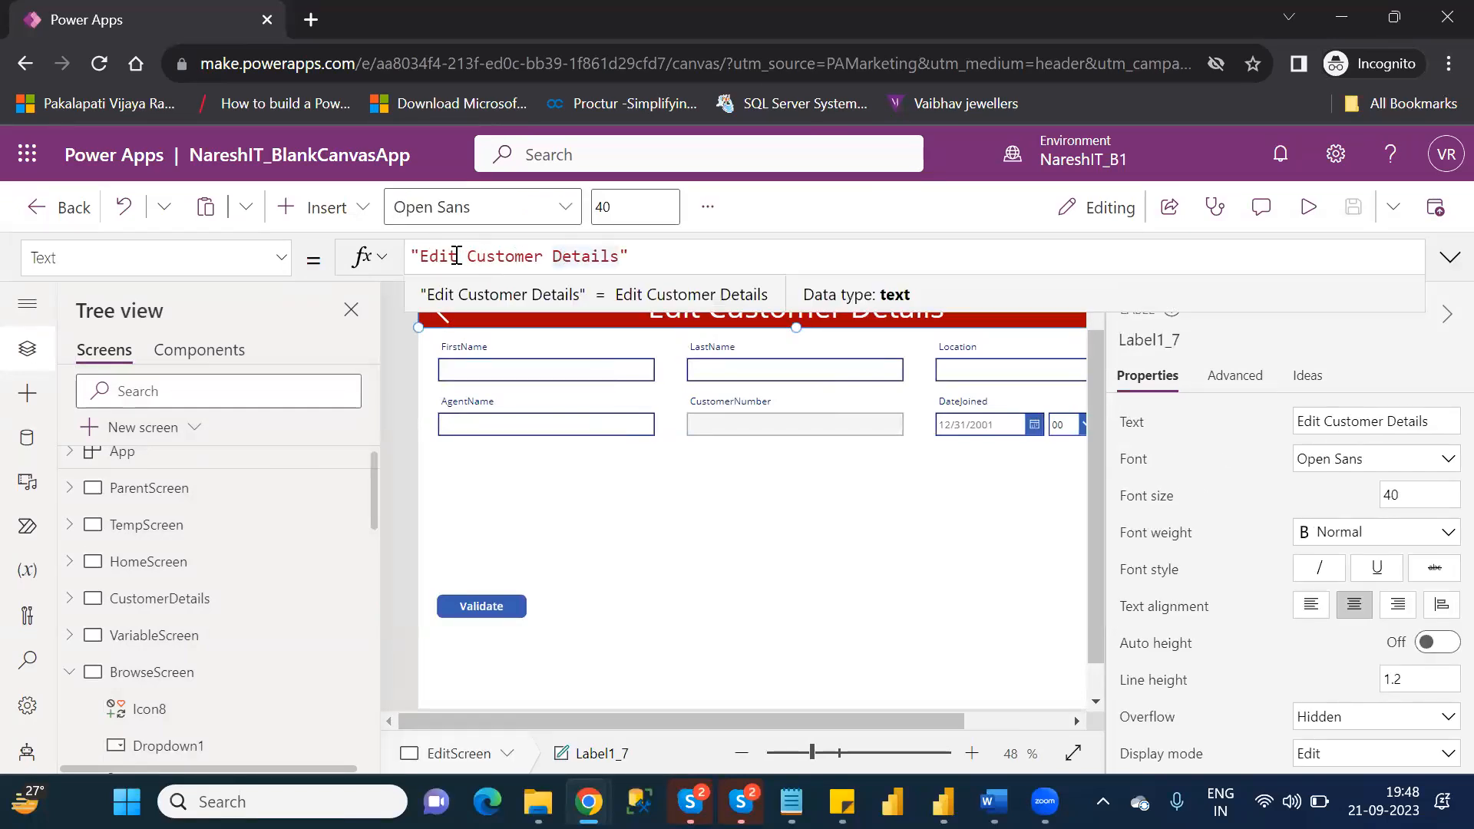
{"action": "left_click", "coordinate": [423, 256]}
{"action": "type", "text": "New"}
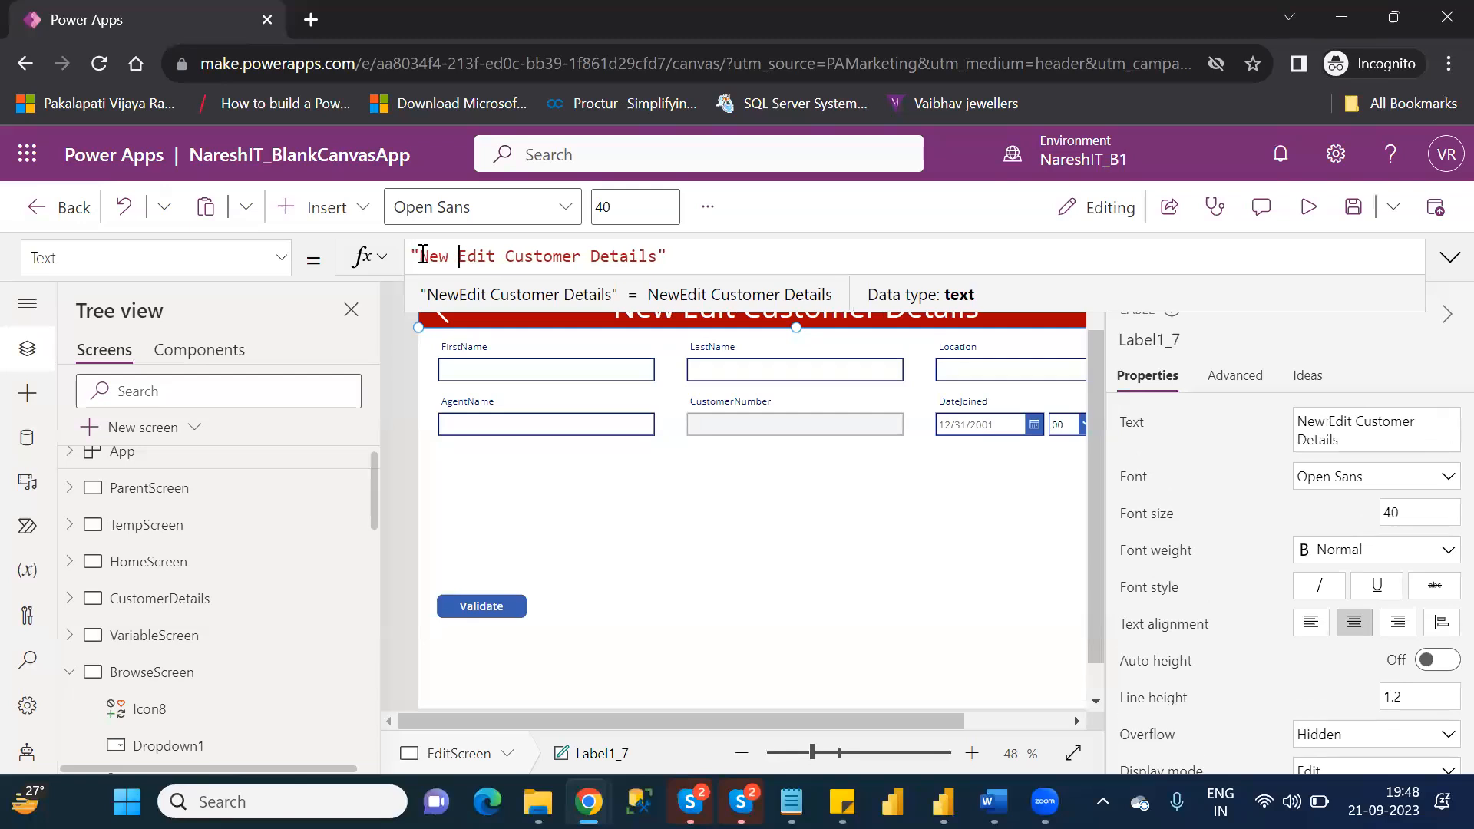
{"action": "type", "text": " /"}
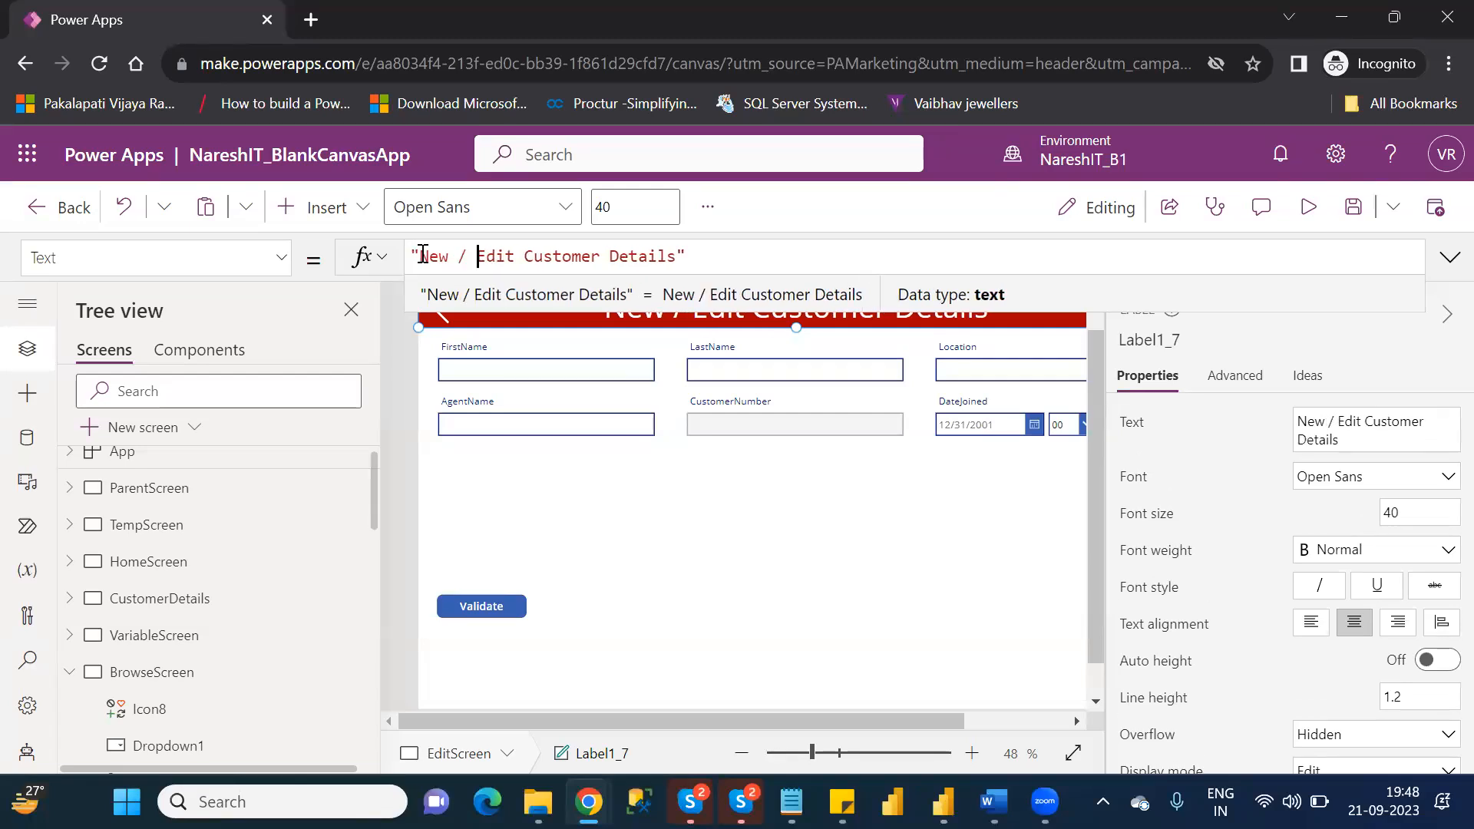
{"action": "left_click", "coordinate": [865, 603]}
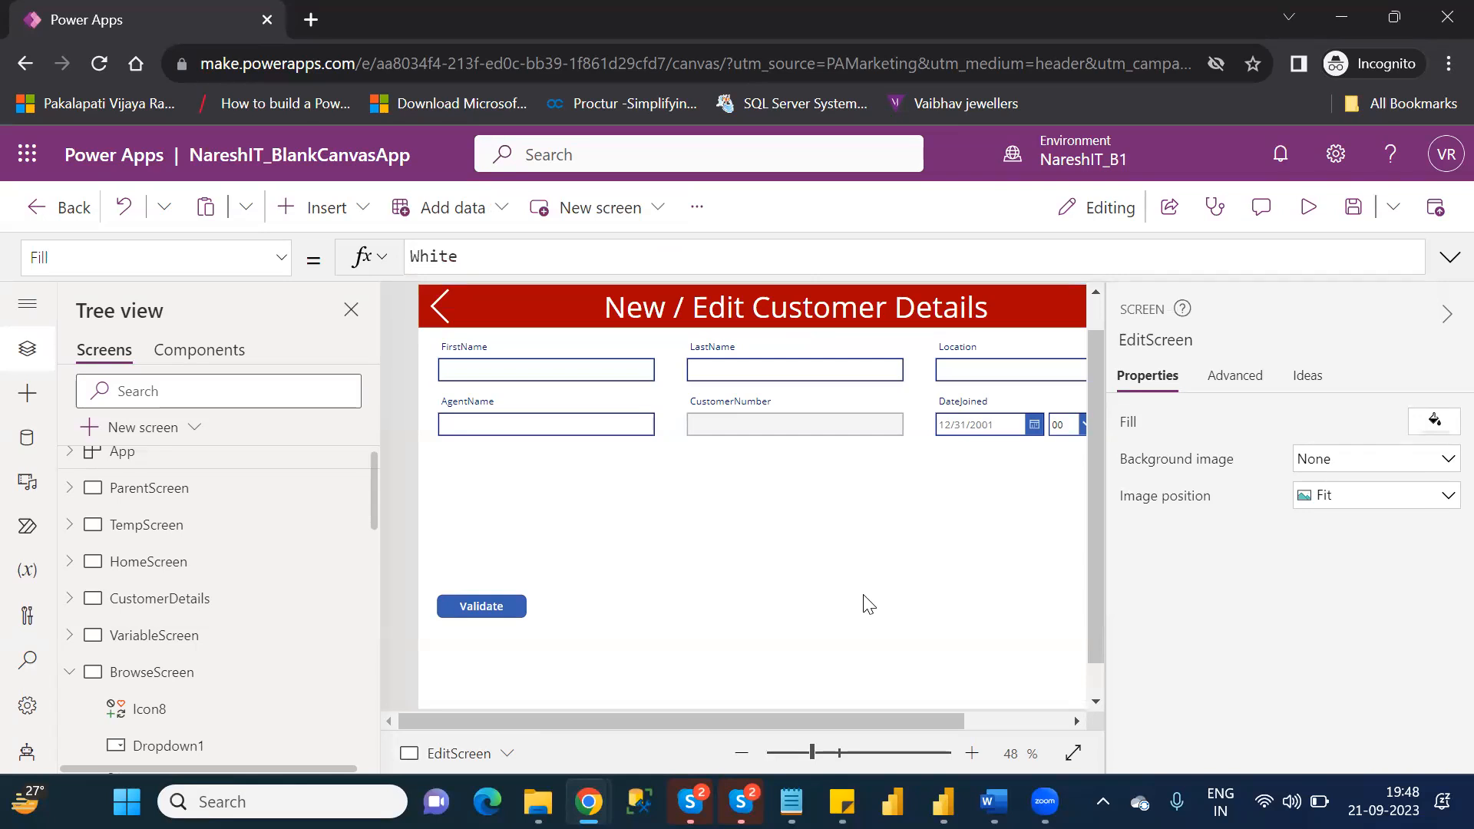
Inspect the CustomerNumber card and its text input on EditScreen's form.
{"action": "left_click", "coordinate": [789, 432]}
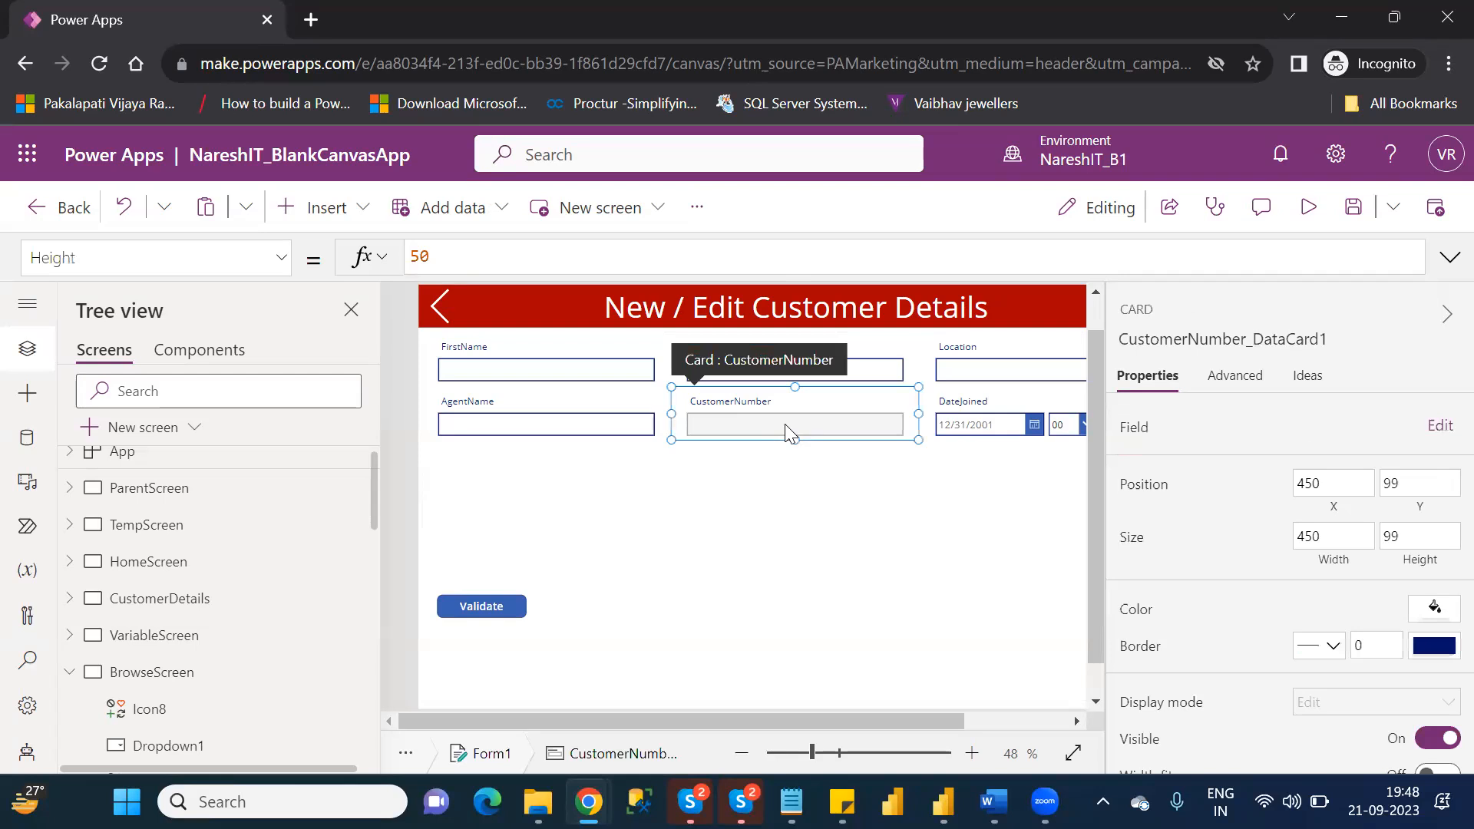
{"action": "left_click", "coordinate": [786, 424]}
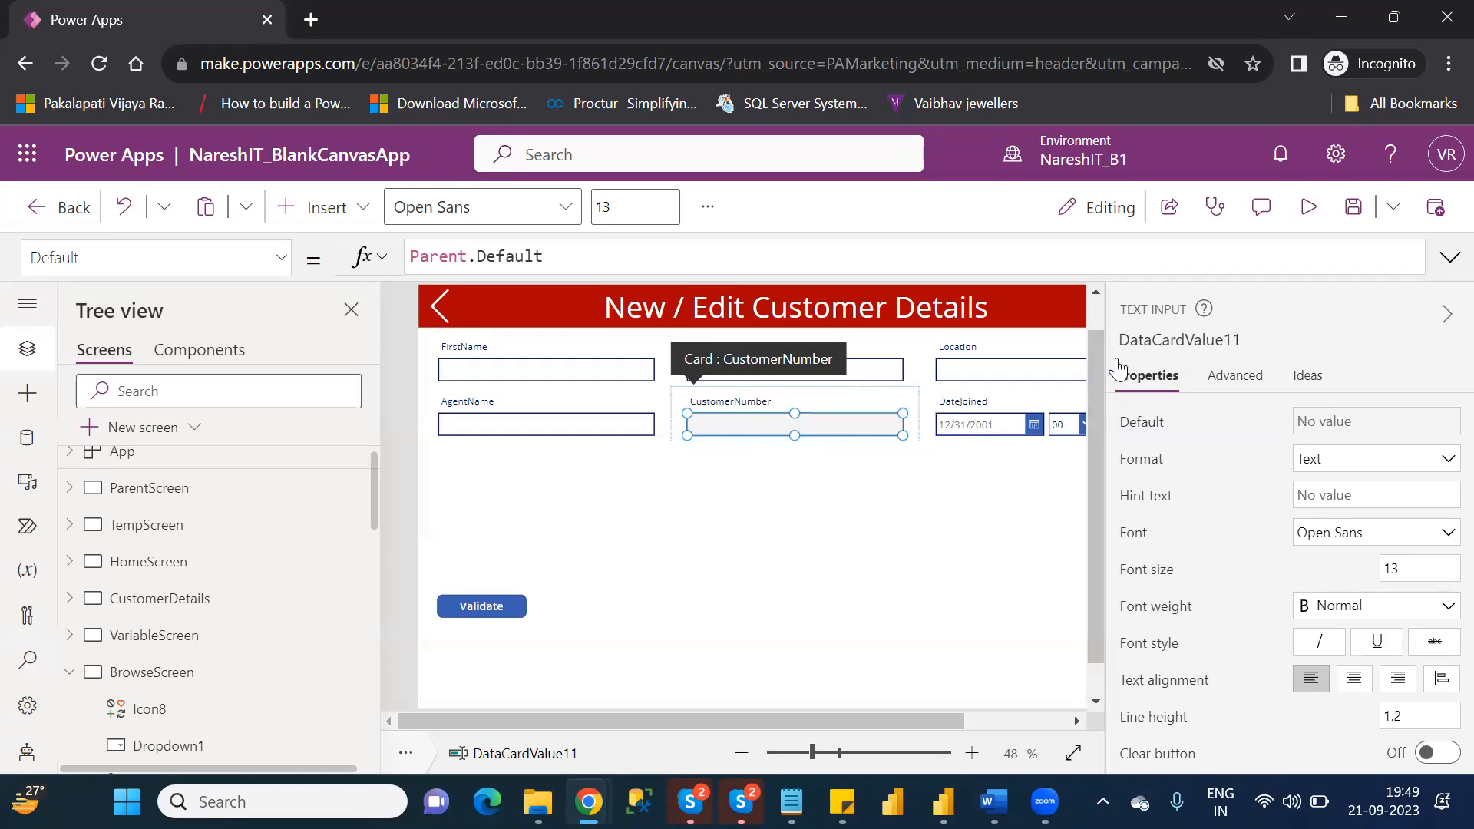
{"action": "left_click", "coordinate": [1099, 314]}
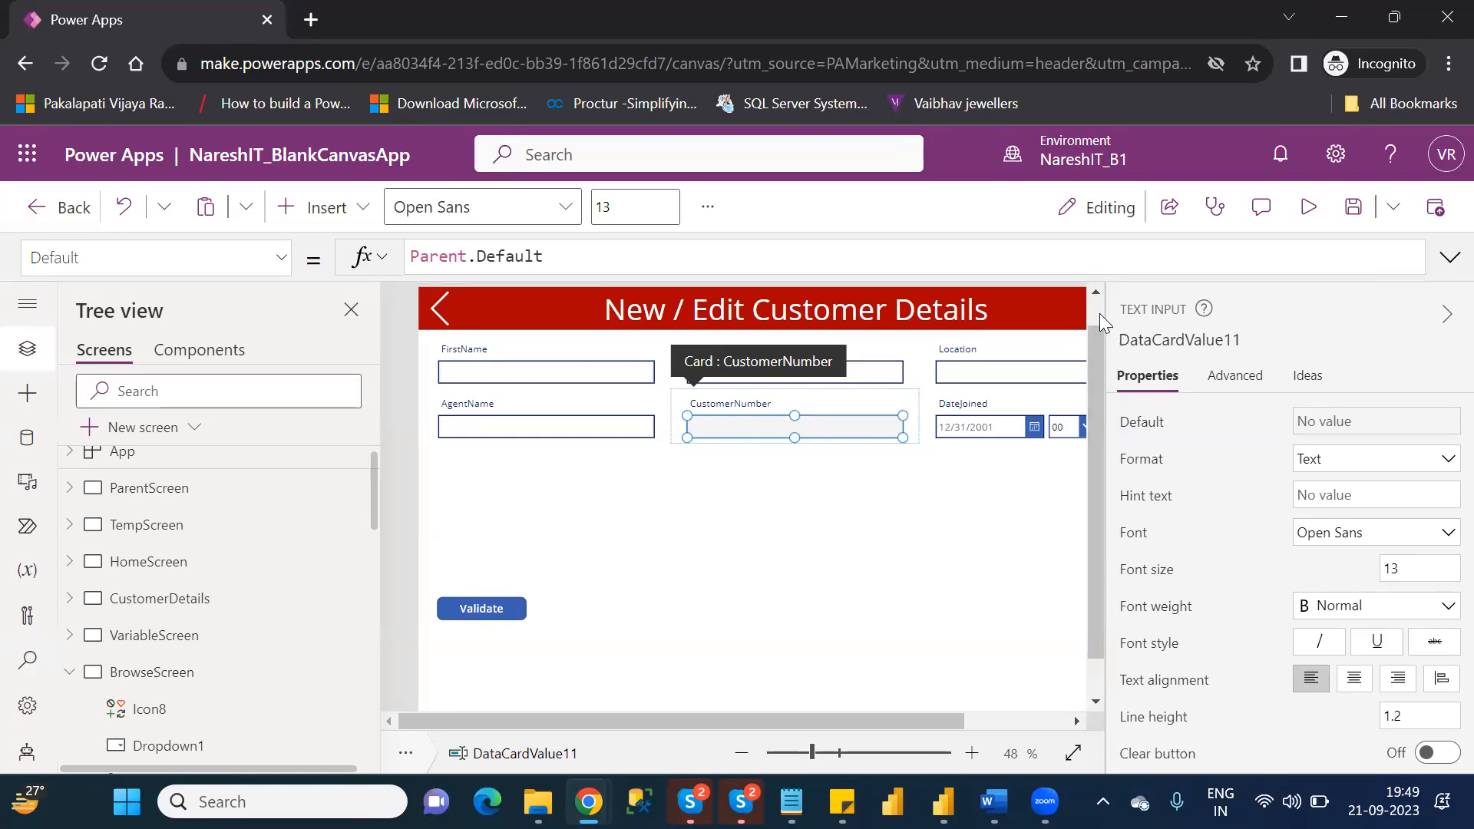
Preview EditScreen and enter the new customer's first name, last name, and Hyderabad as the Location.
{"action": "left_click", "coordinate": [1311, 205]}
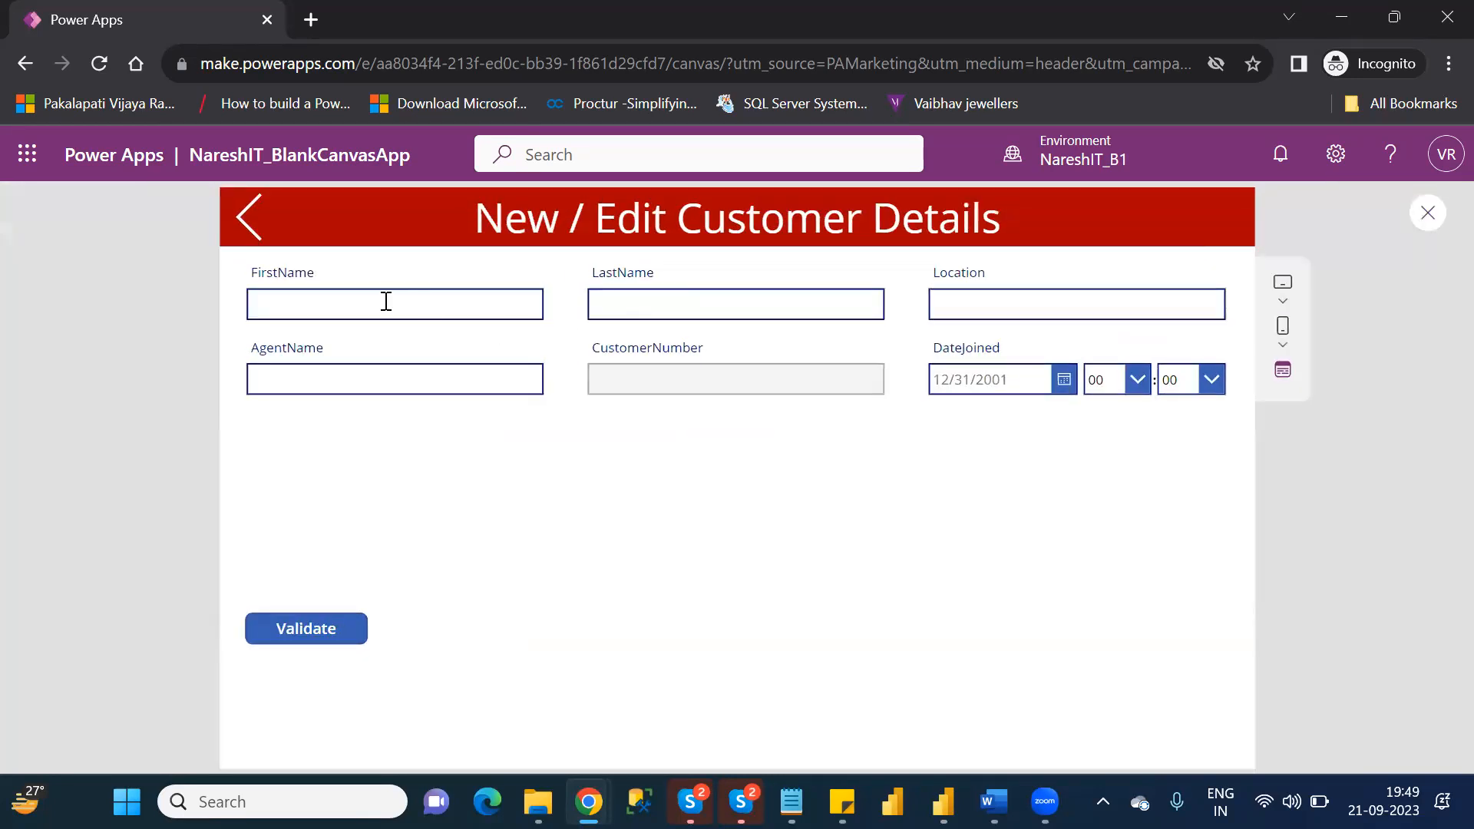
{"action": "left_click", "coordinate": [381, 300]}
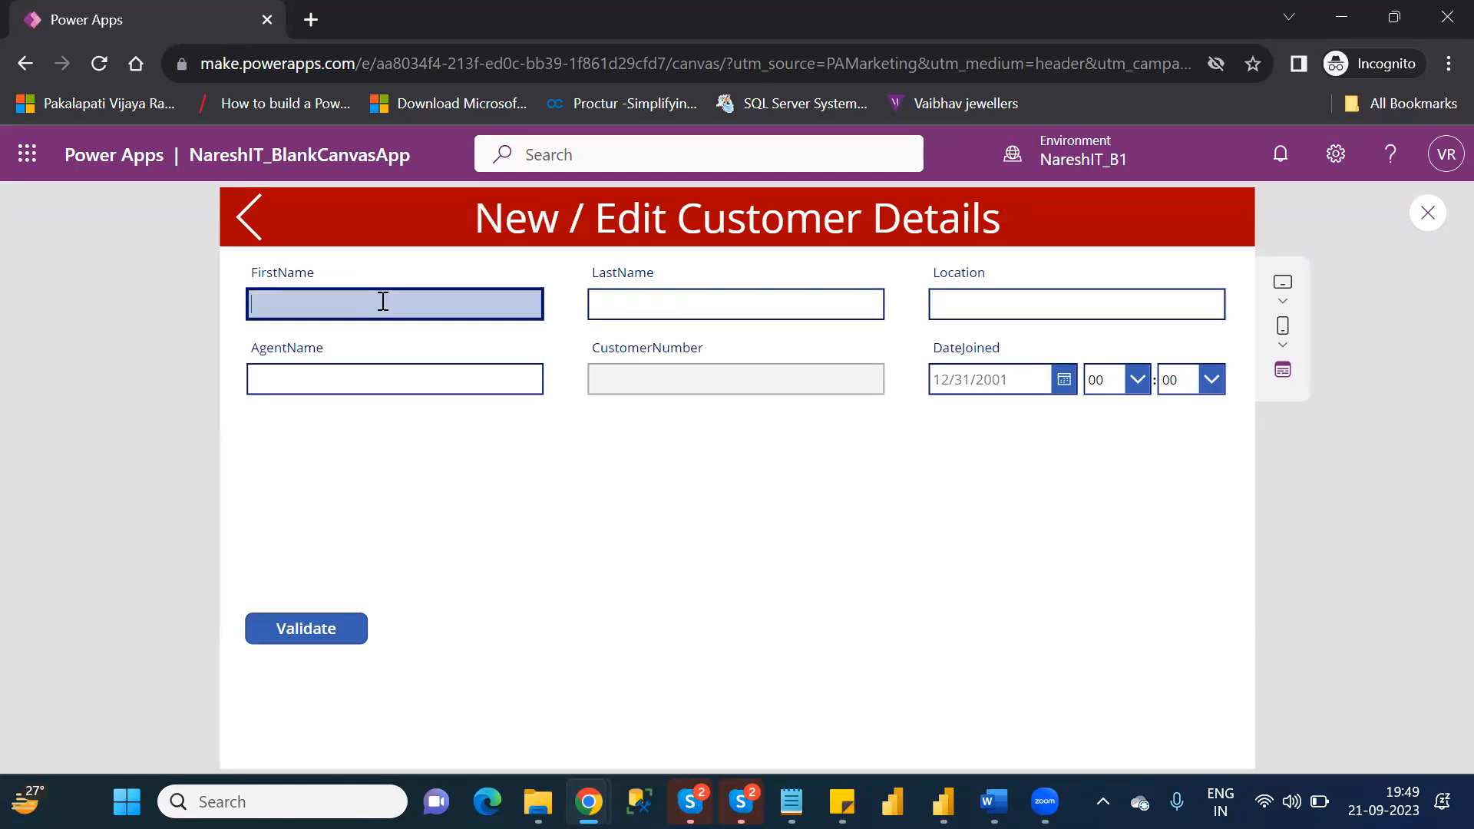
{"action": "type", "text": "Naresh"}
{"action": "key", "text": "Tab"}
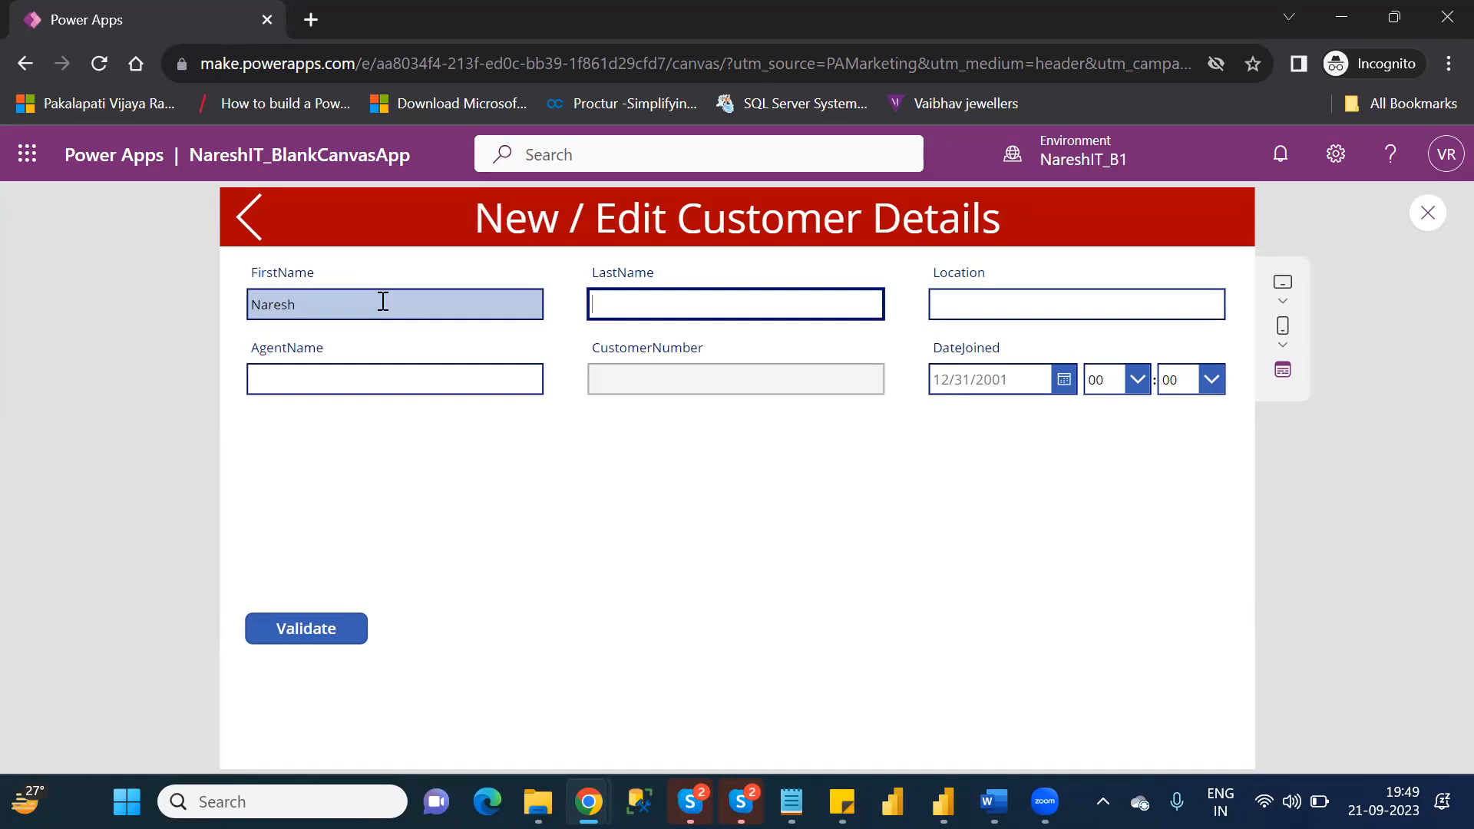
{"action": "type", "text": "IT"}
{"action": "key", "text": "Tab"}
{"action": "type", "text": "Hy"}
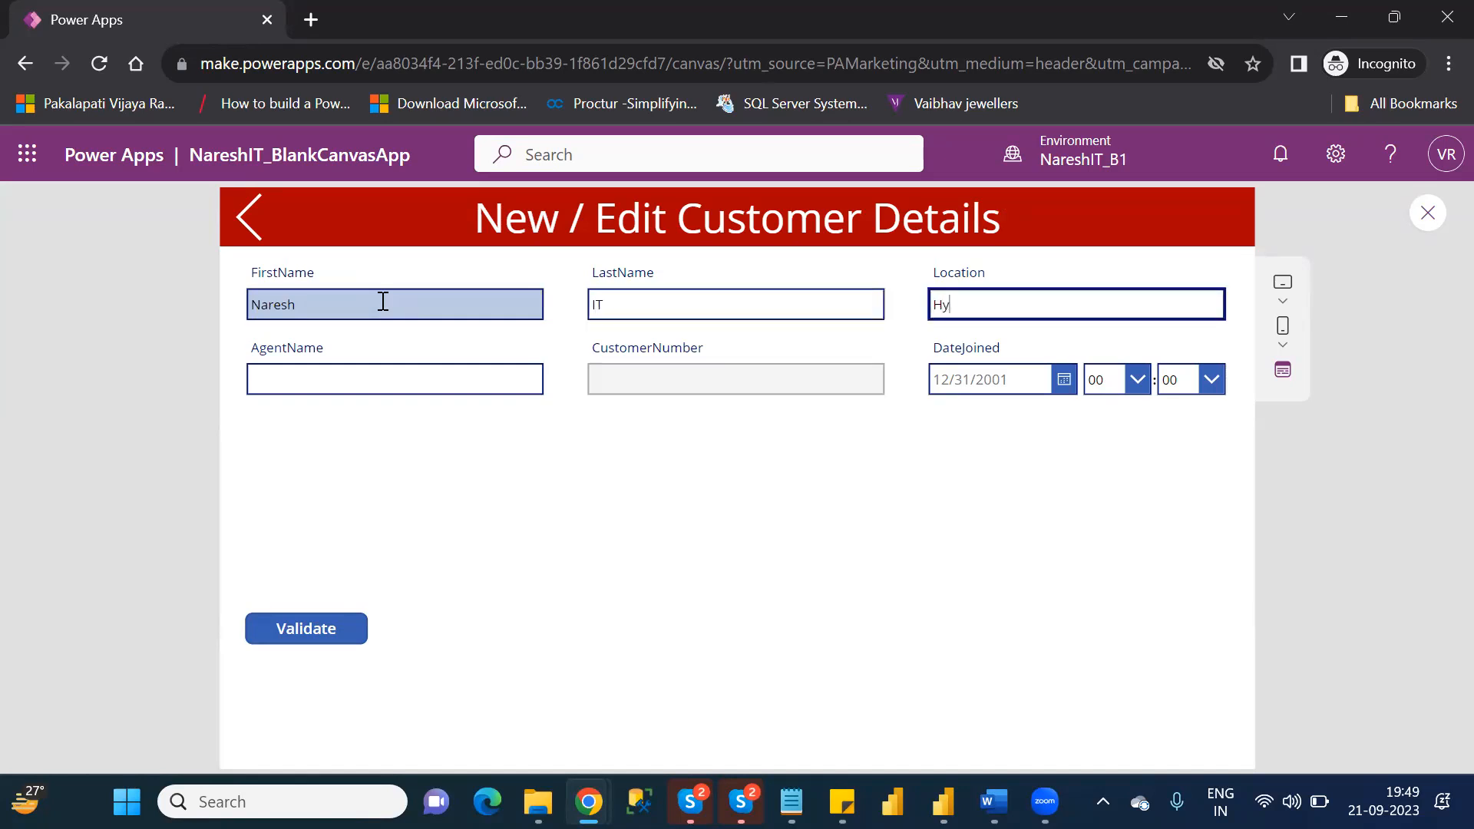
{"action": "type", "text": "derabad"}
Enter the agent's name in the new customer's AgentName field.
{"action": "left_click", "coordinate": [399, 376]}
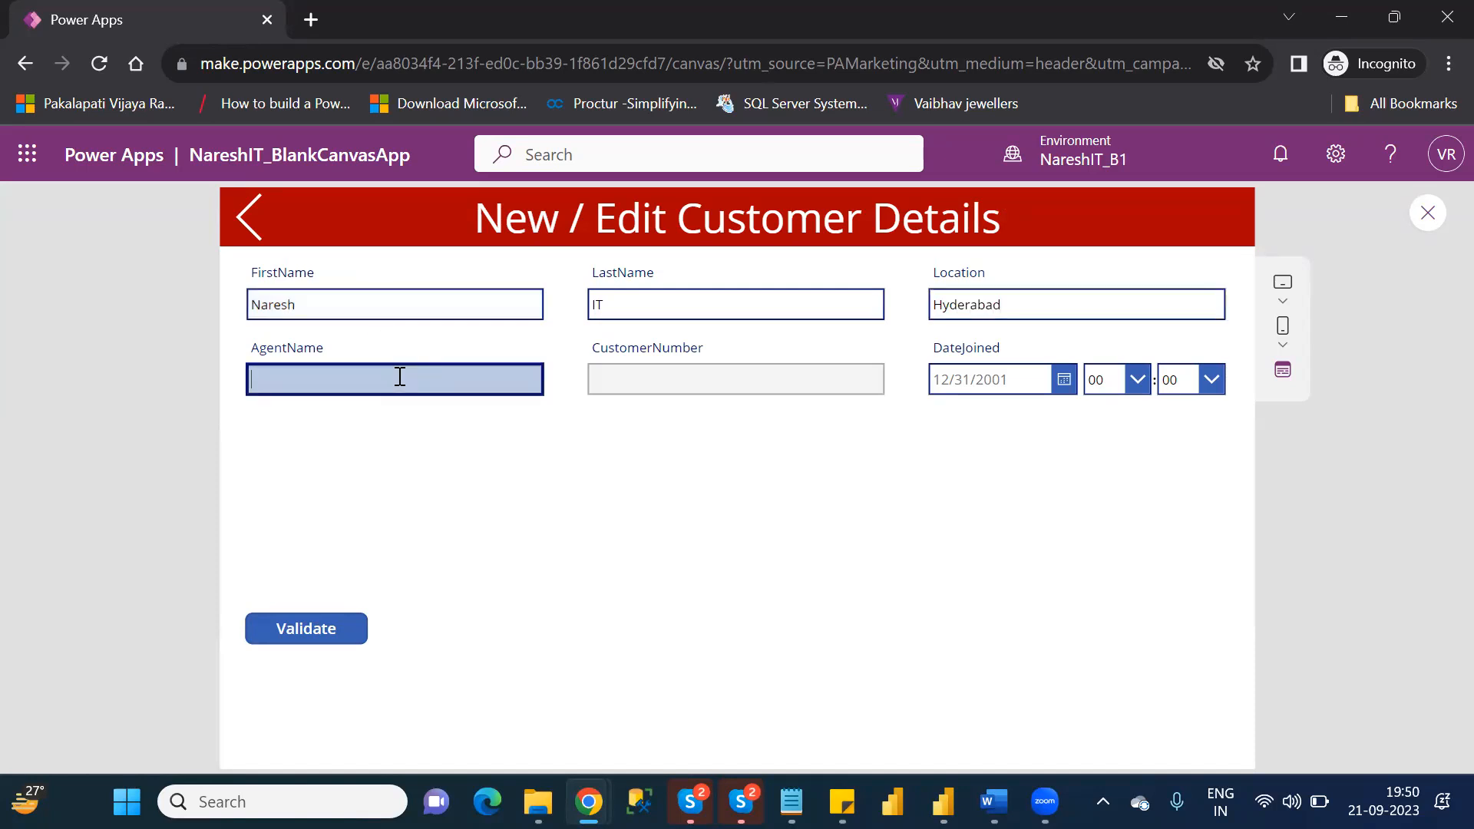
{"action": "type", "text": "Nares"}
{"action": "key", "text": "BackSpace"}
{"action": "key", "text": "BackSpace"}
{"action": "type", "text": "aresh"}
Set the new customer's DateJoined to 9/21/2023 with a time of 18:30.
{"action": "left_click", "coordinate": [1063, 381]}
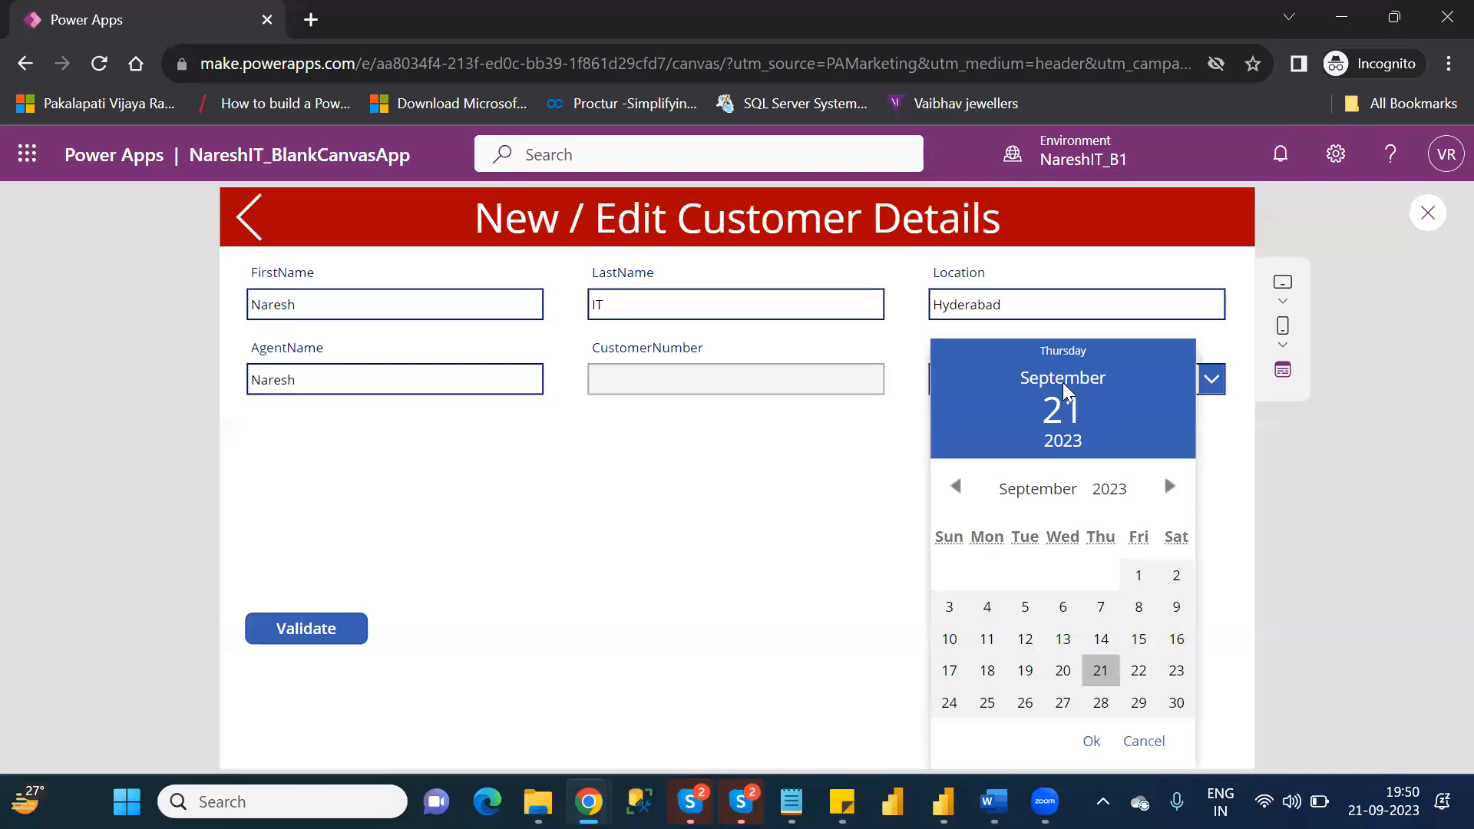
{"action": "left_click", "coordinate": [1100, 670]}
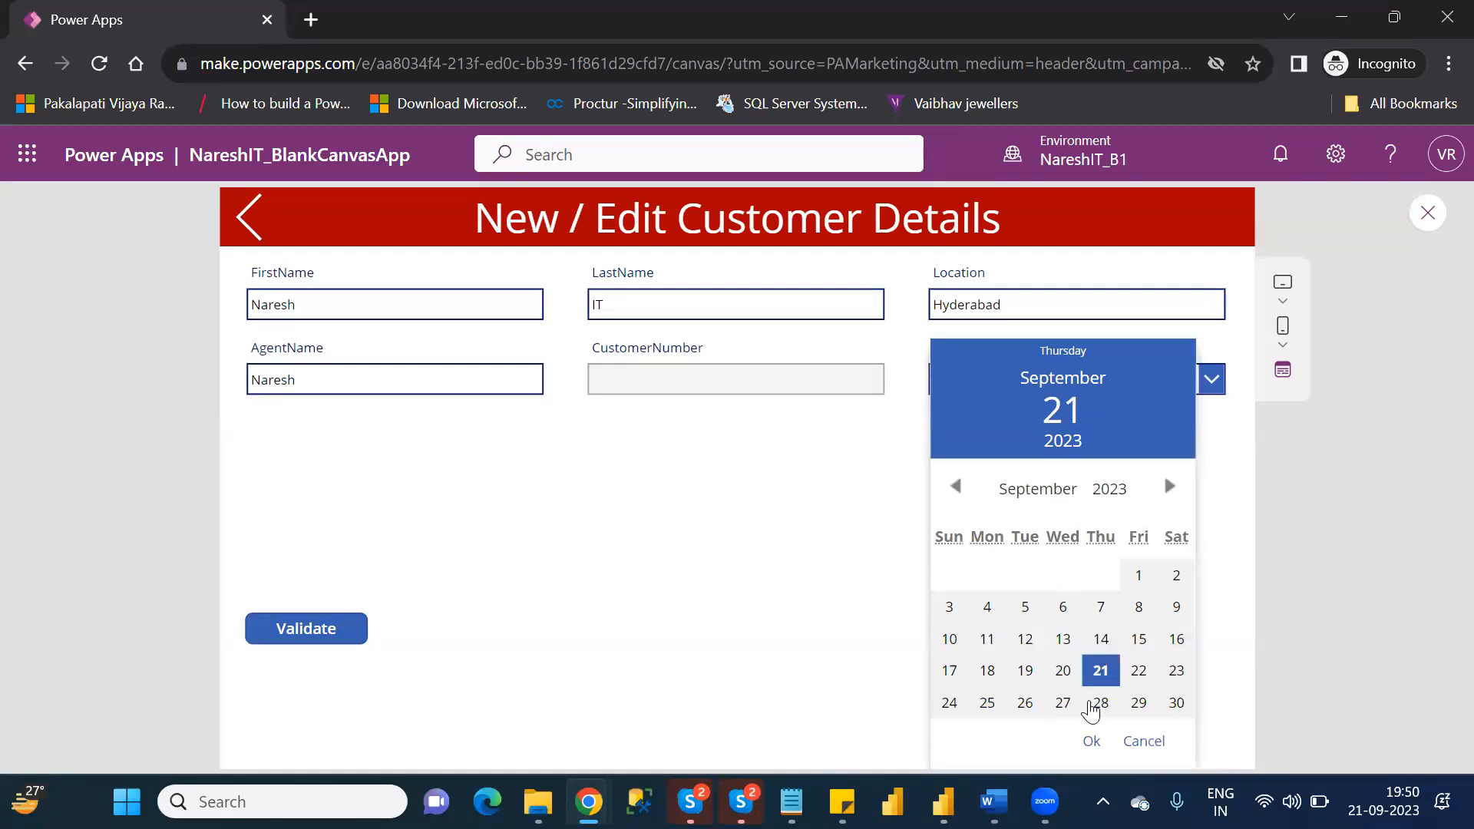
{"action": "left_click", "coordinate": [1092, 743]}
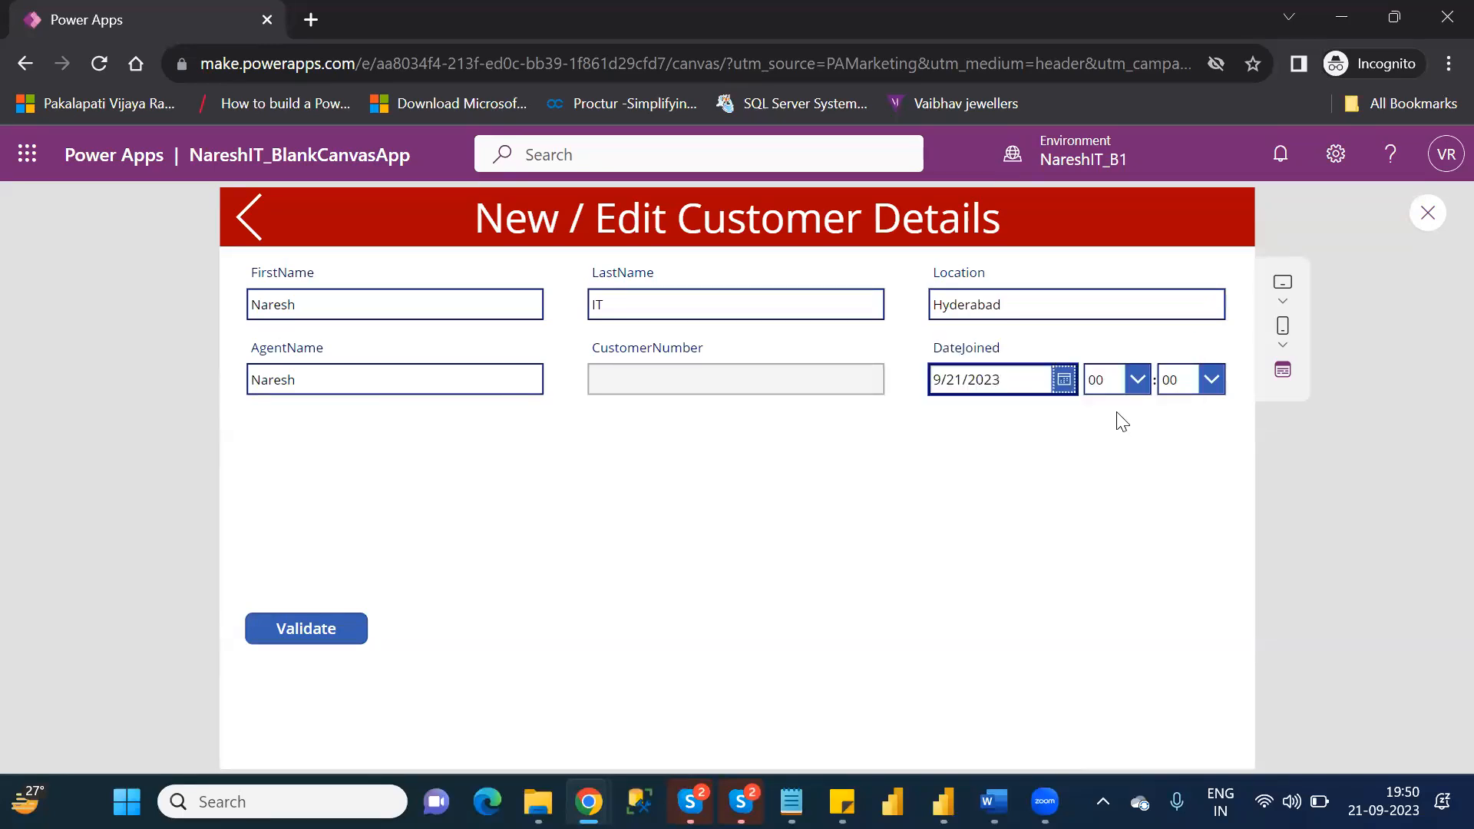
{"action": "left_click", "coordinate": [1124, 385]}
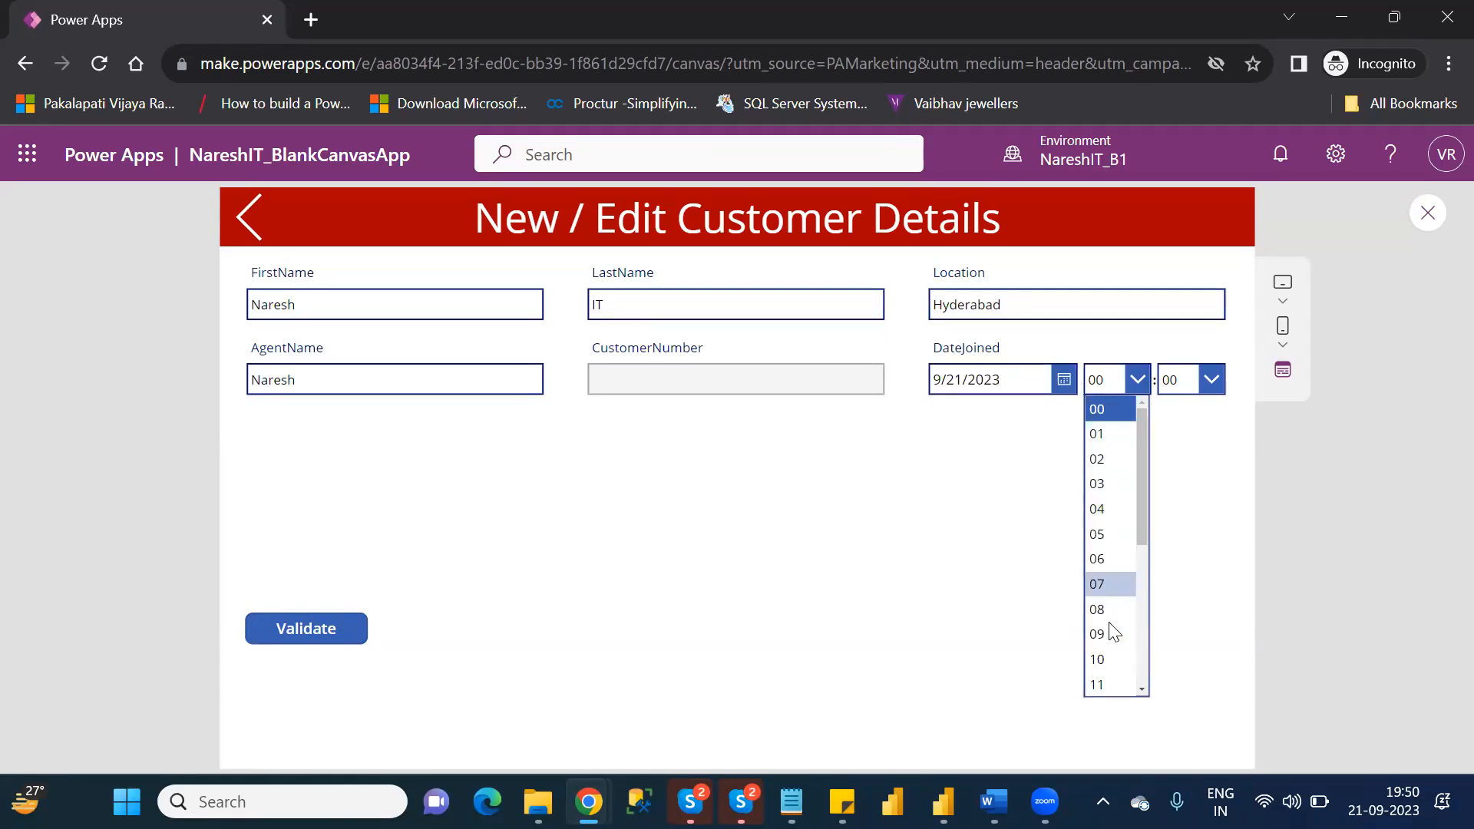
{"action": "left_click_drag", "start_coordinate": [1143, 517], "coordinate": [1145, 618]}
{"action": "left_click", "coordinate": [1099, 641]}
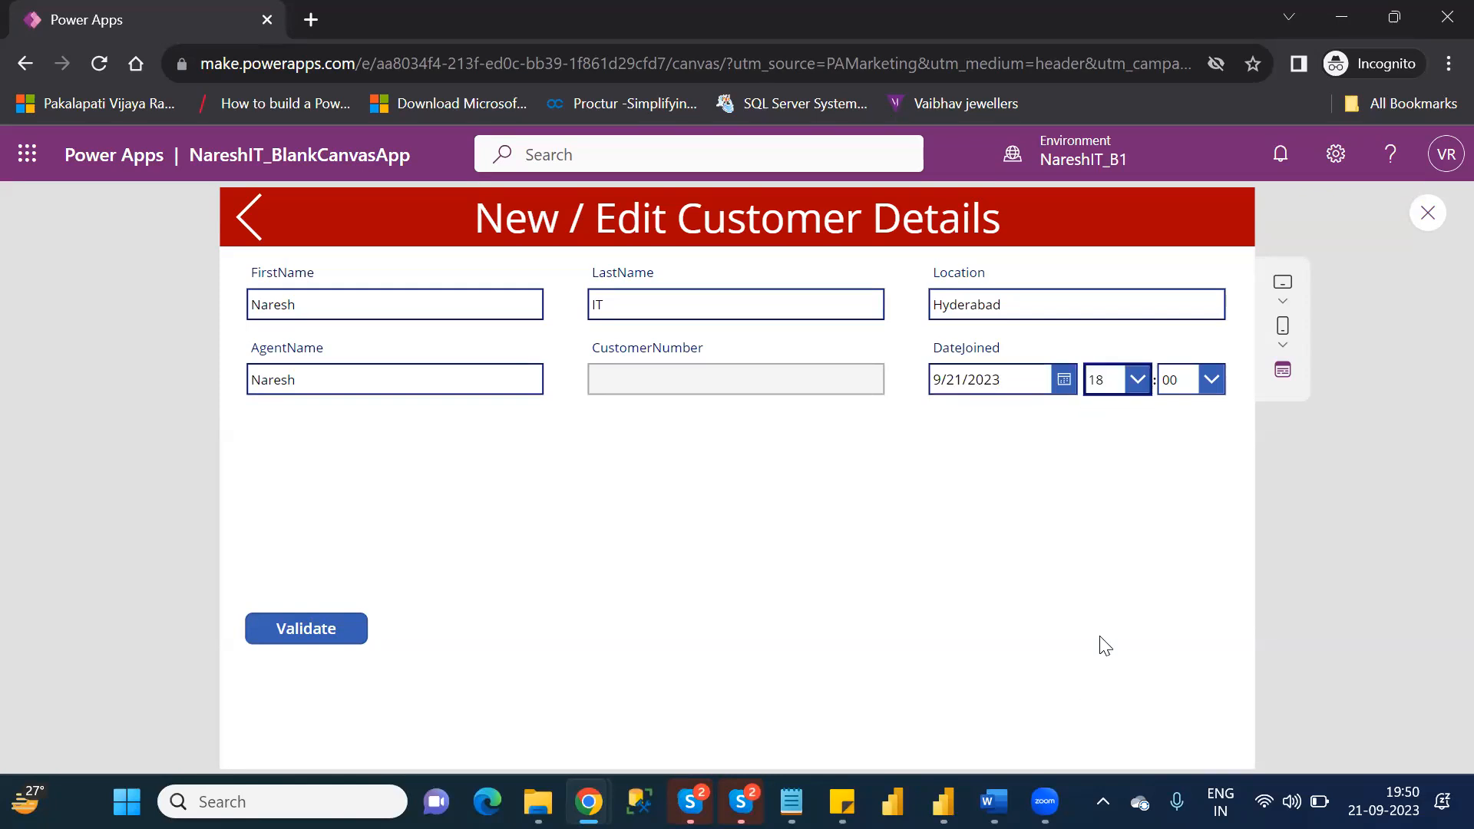
{"action": "left_click", "coordinate": [1175, 385]}
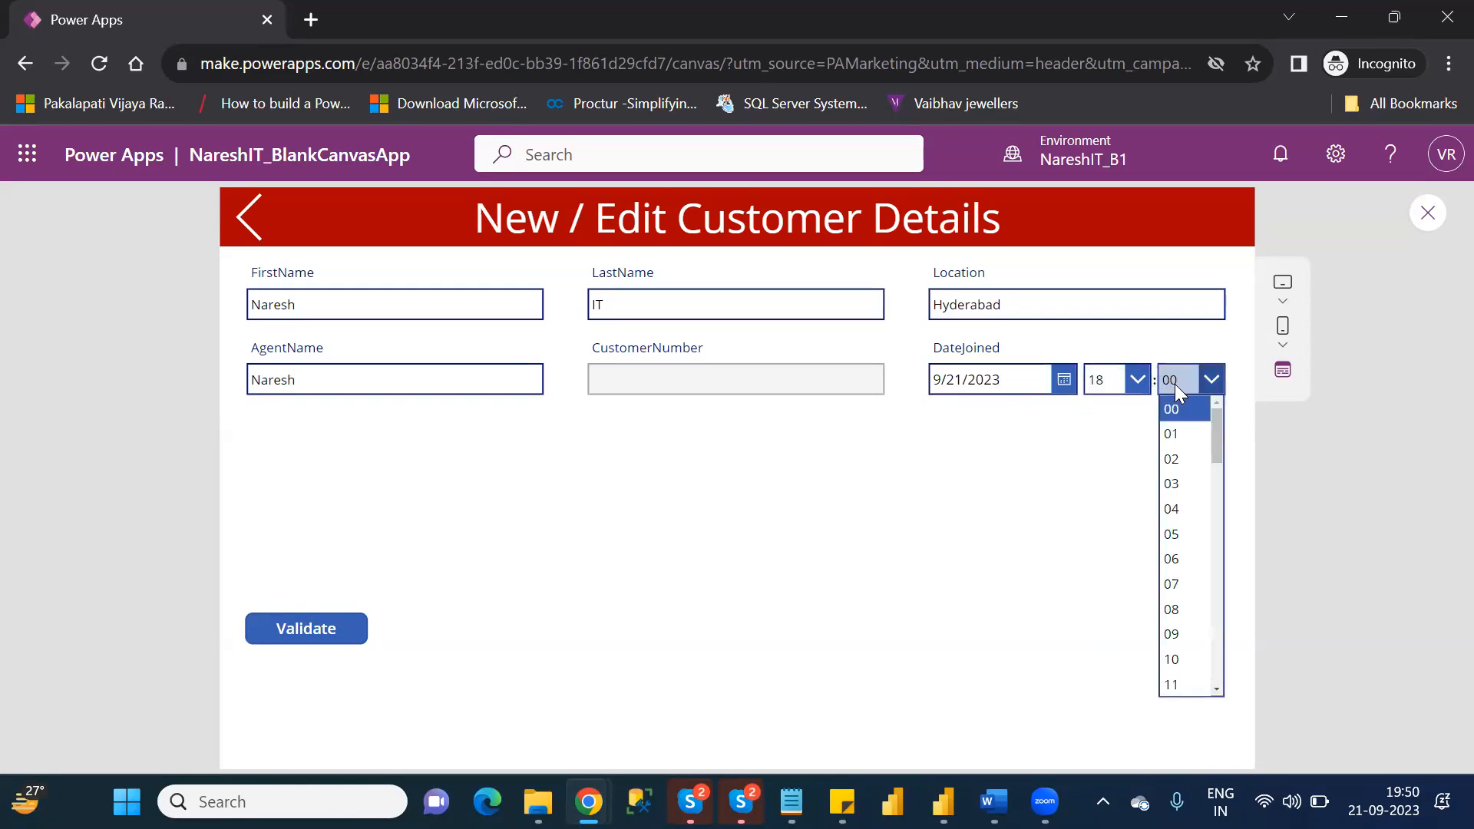
{"action": "left_click_drag", "start_coordinate": [1214, 442], "coordinate": [1234, 570]}
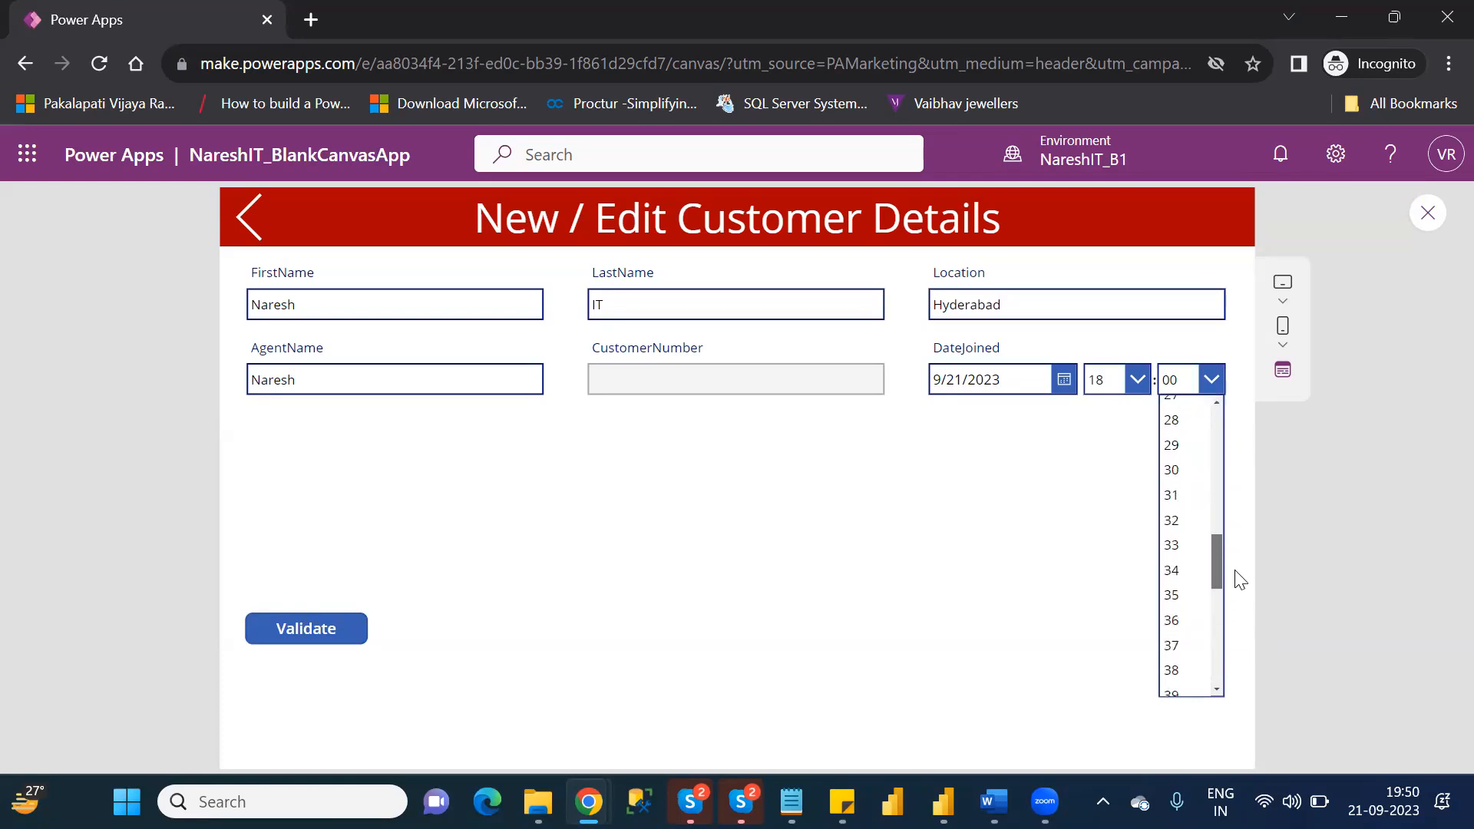
{"action": "left_click", "coordinate": [1180, 470]}
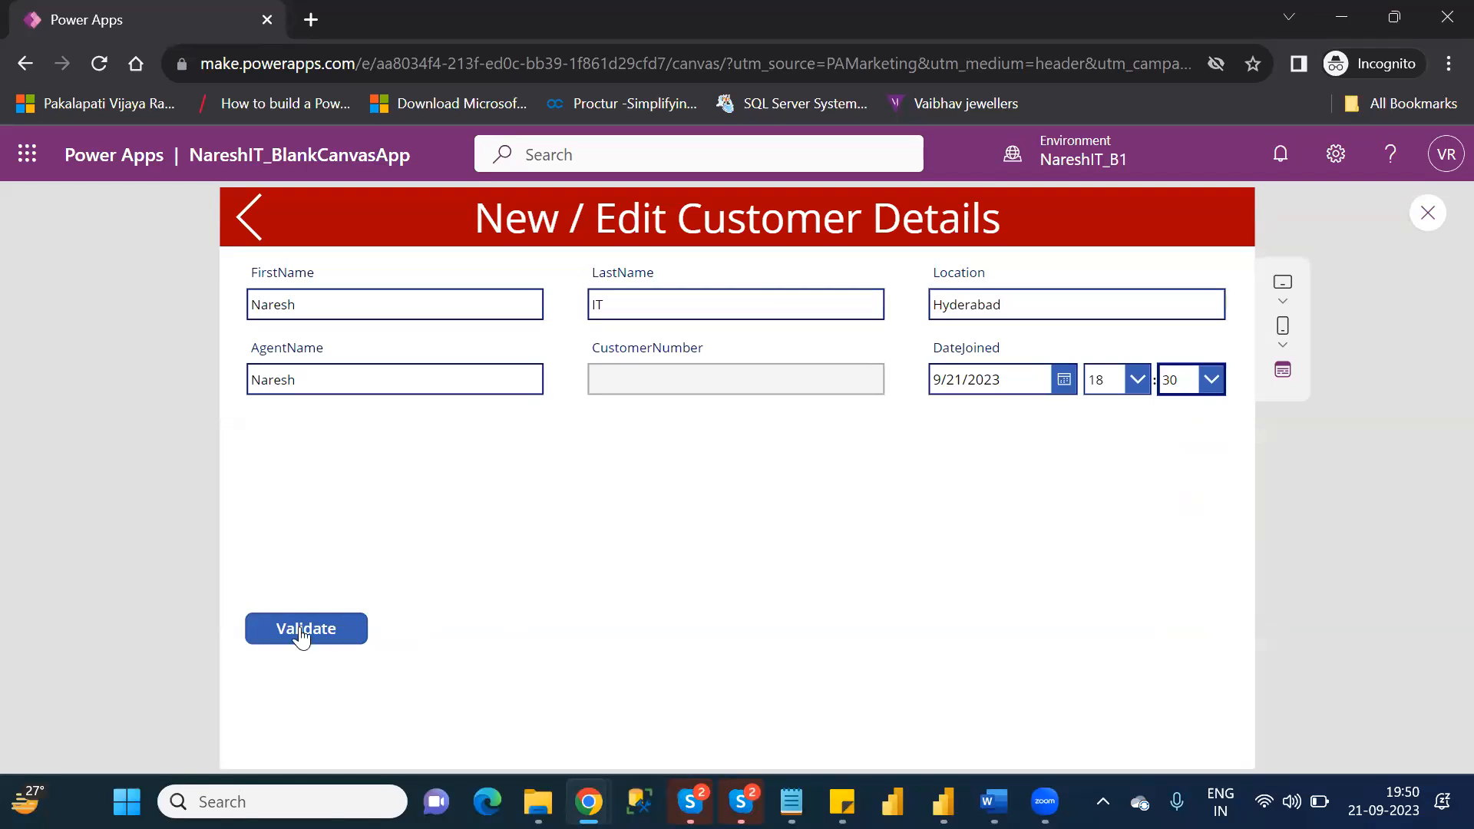
Submit the new customer's form with Validate and dismiss the notification.
{"action": "left_click", "coordinate": [275, 640]}
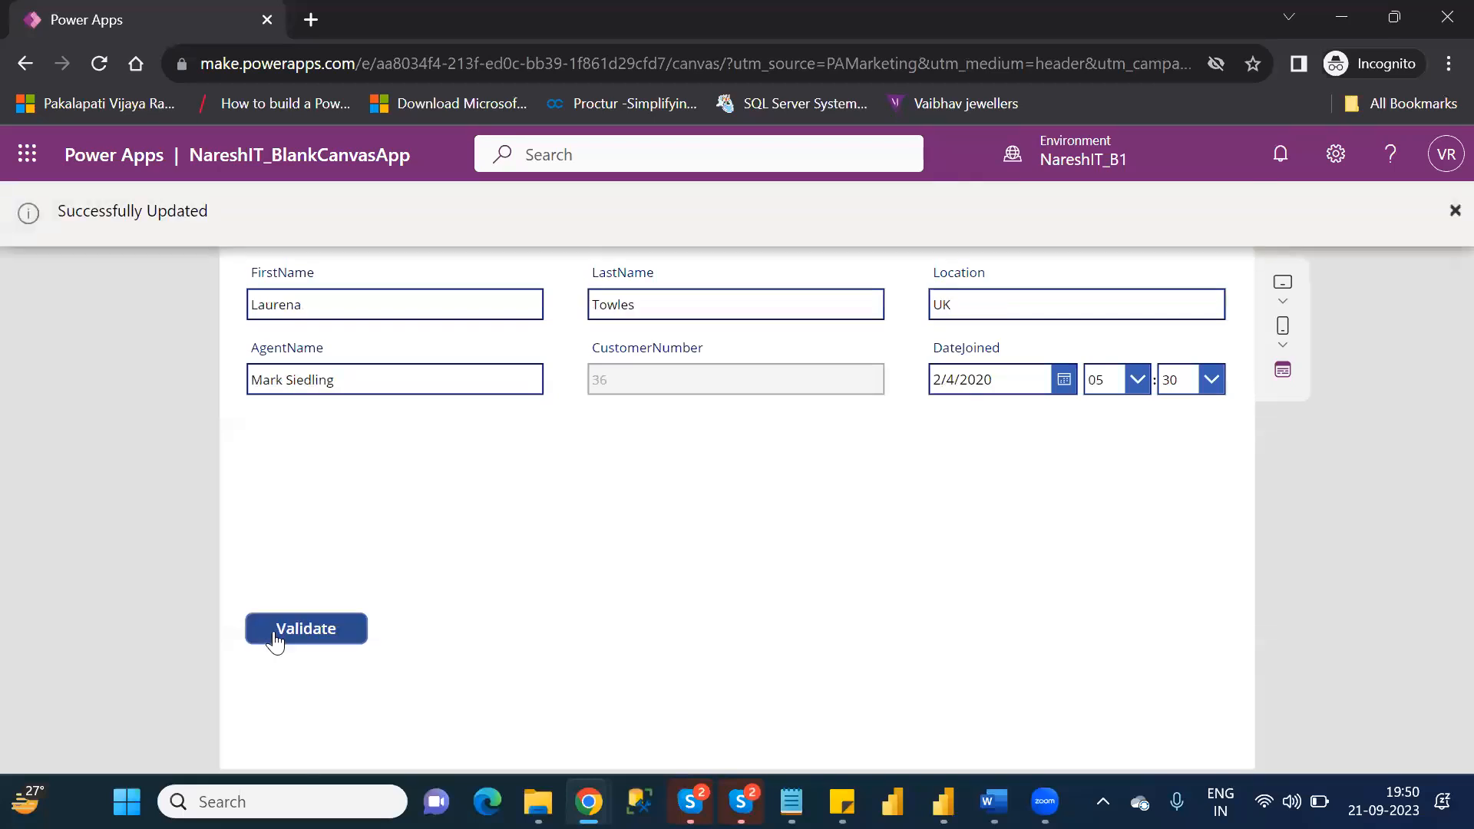
{"action": "left_click", "coordinate": [1447, 211]}
{"action": "mouse_move", "coordinate": [538, 801]}
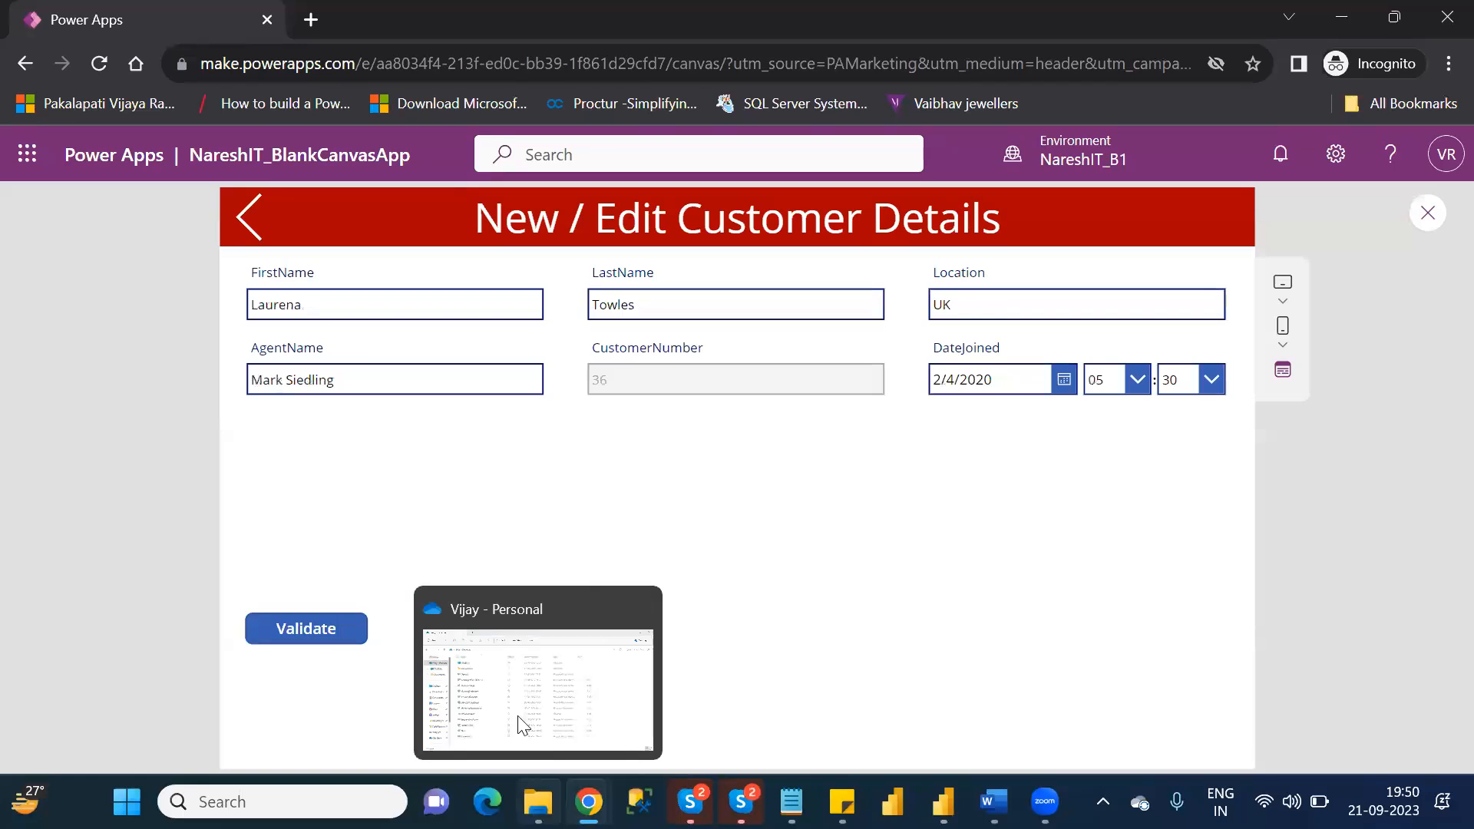
Return to ParentScreen and view the first listed customer's details, then go back to the list.
{"action": "left_click", "coordinate": [249, 217]}
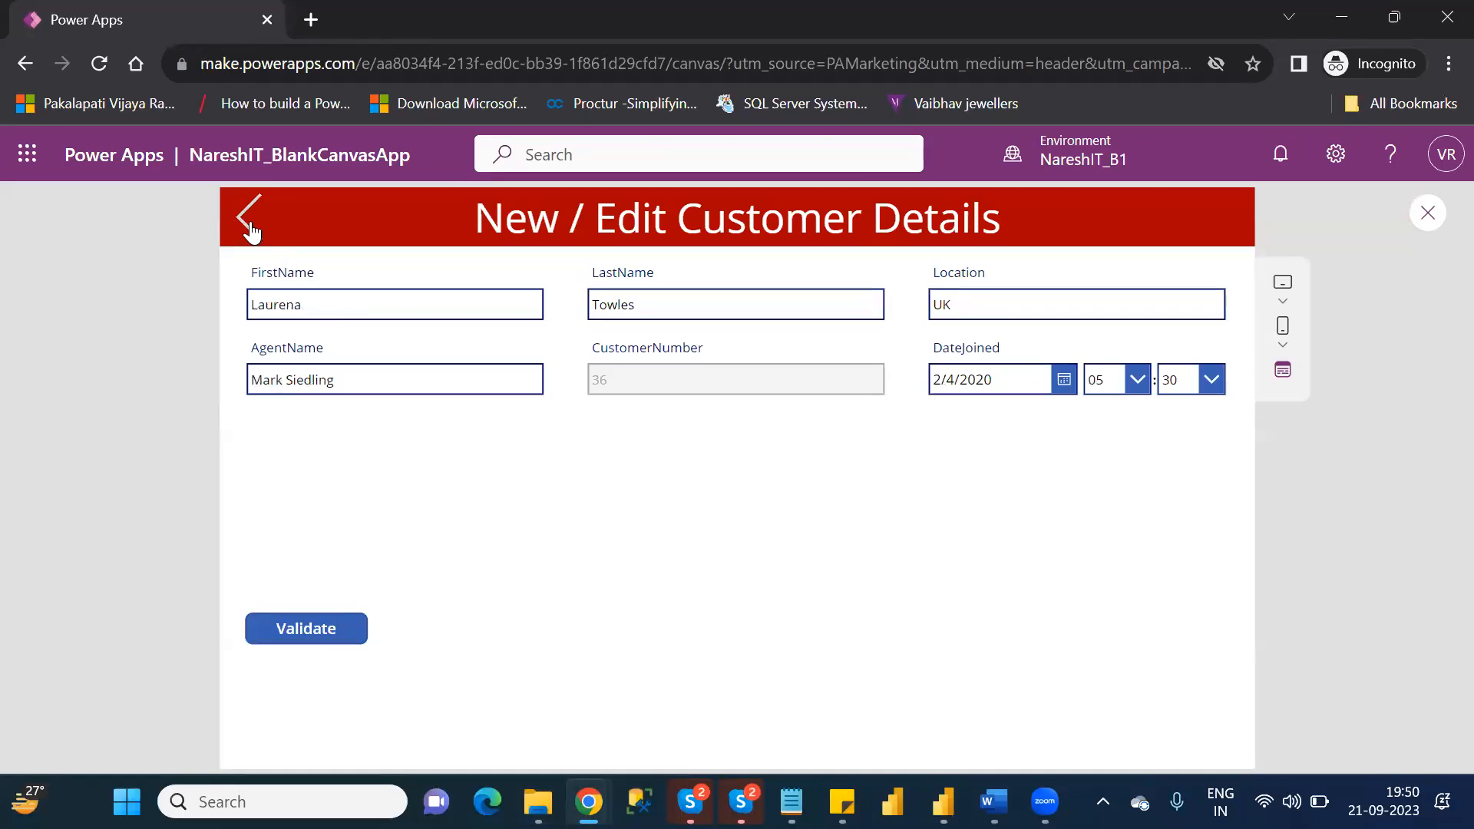
{"action": "left_click", "coordinate": [250, 227]}
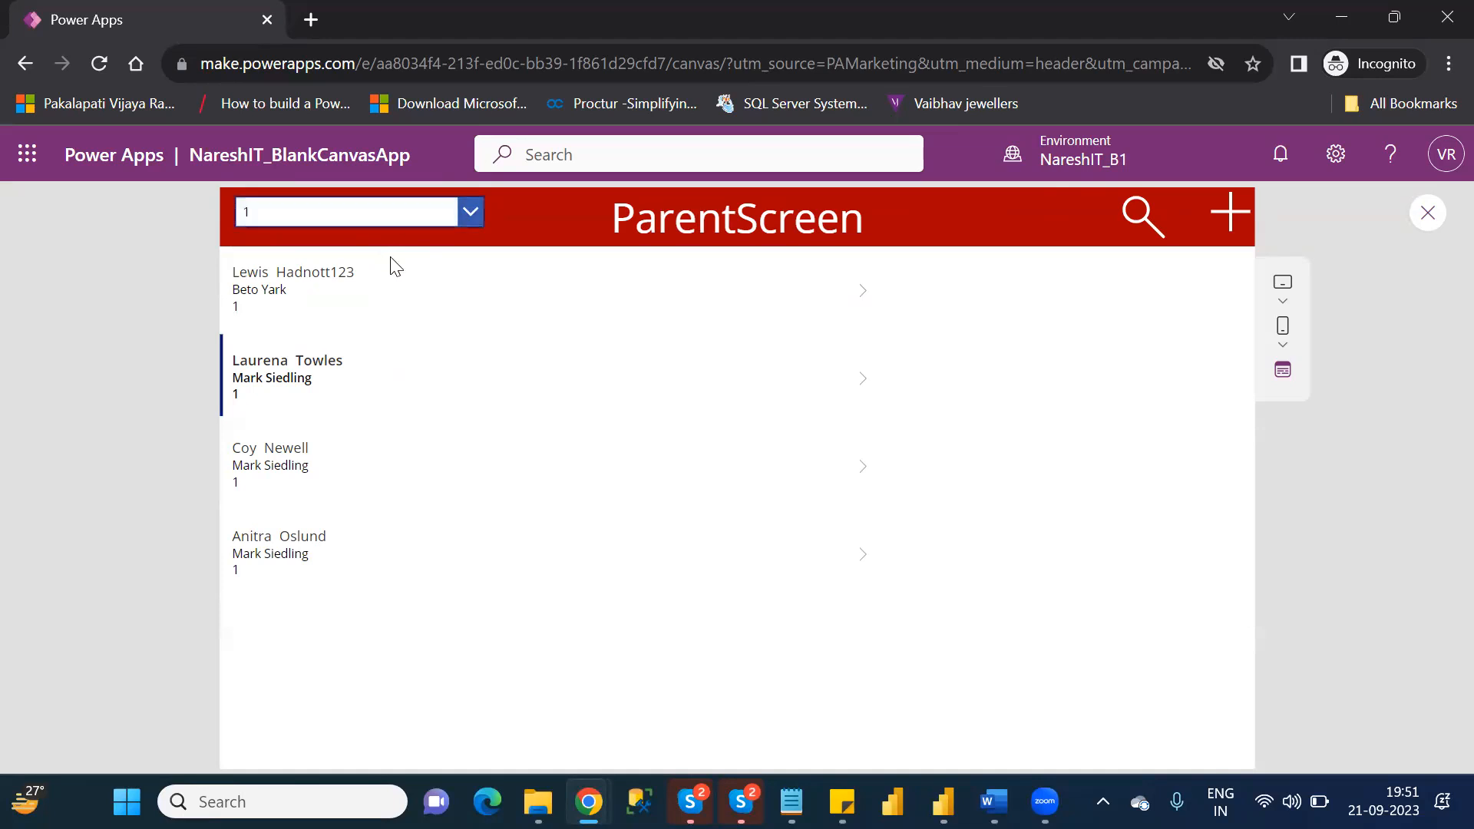
{"action": "left_click", "coordinate": [854, 314]}
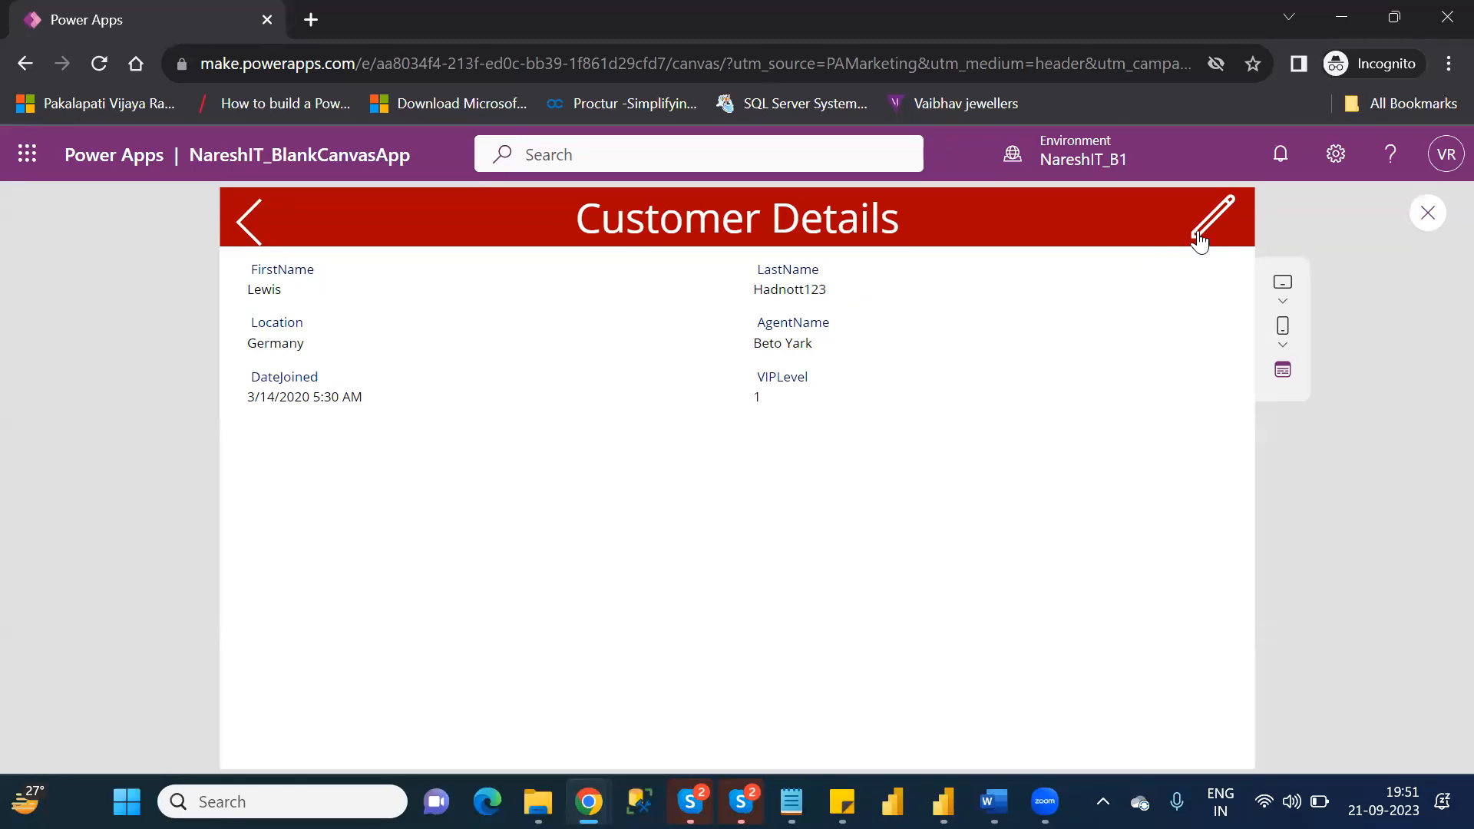
{"action": "left_click", "coordinate": [251, 222]}
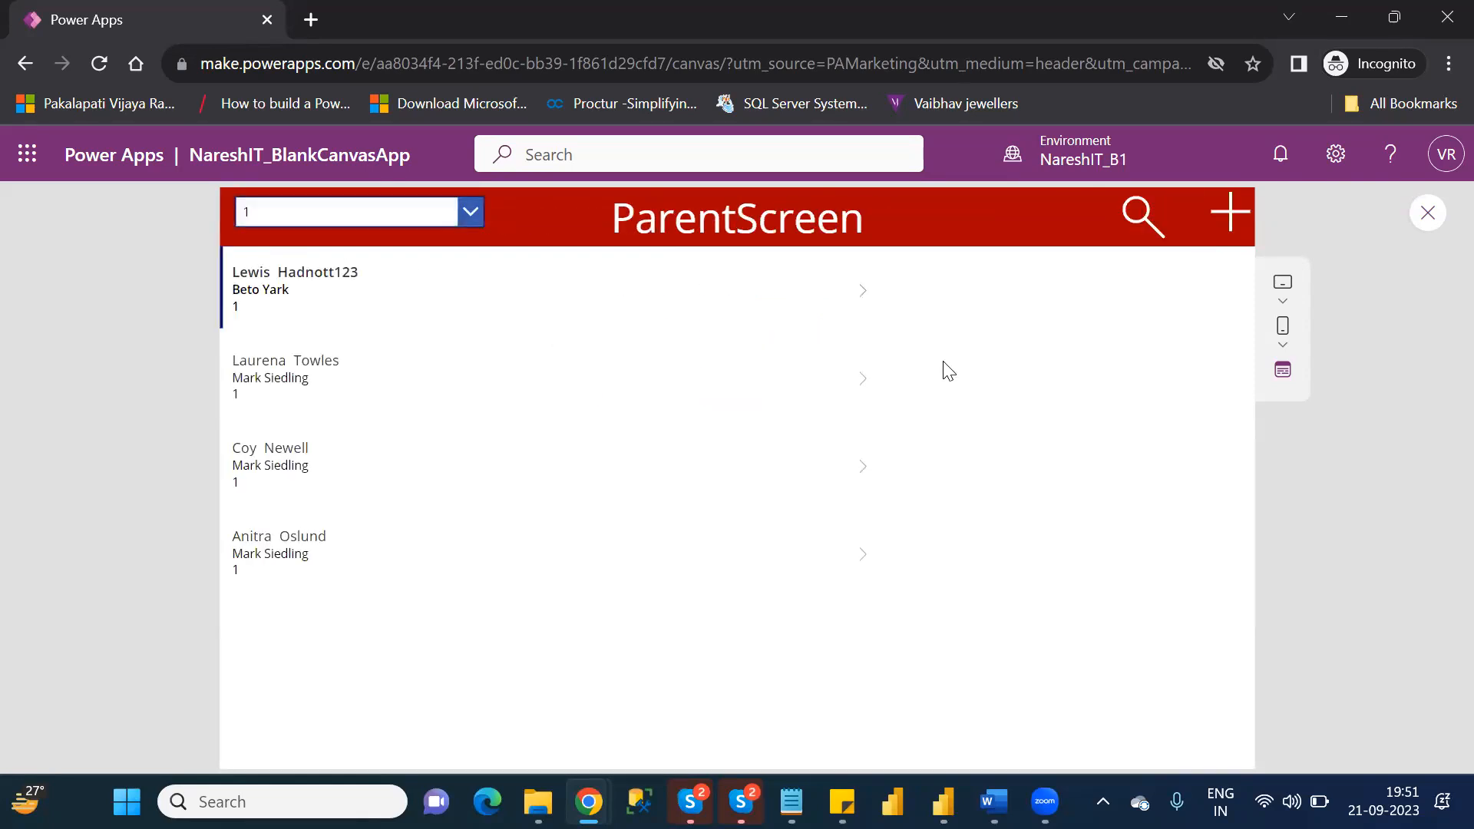
Filter ParentScreen's customer list by All and open the details of the newly added last customer.
{"action": "left_click", "coordinate": [470, 211]}
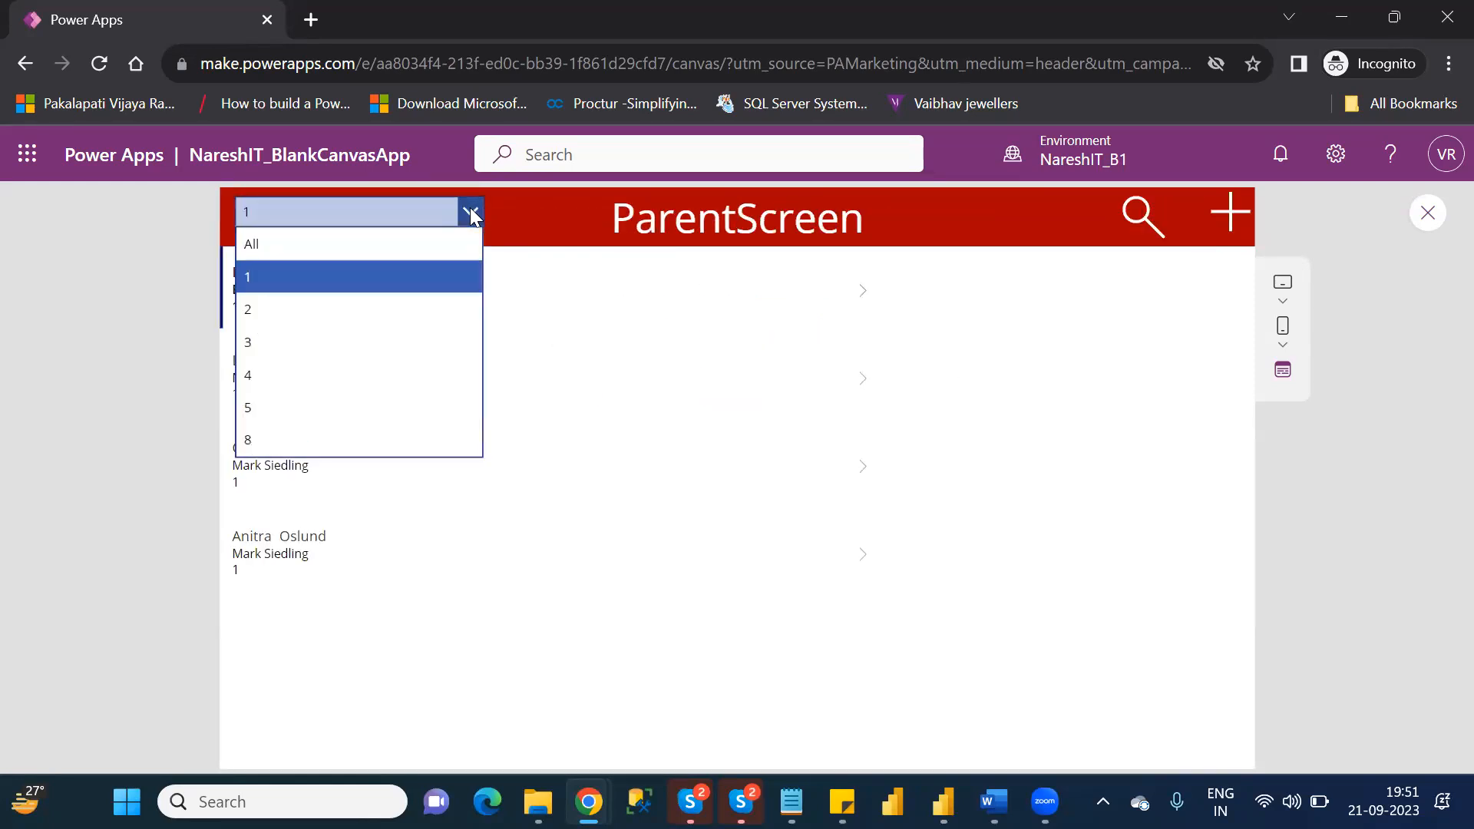
{"action": "left_click", "coordinate": [382, 246]}
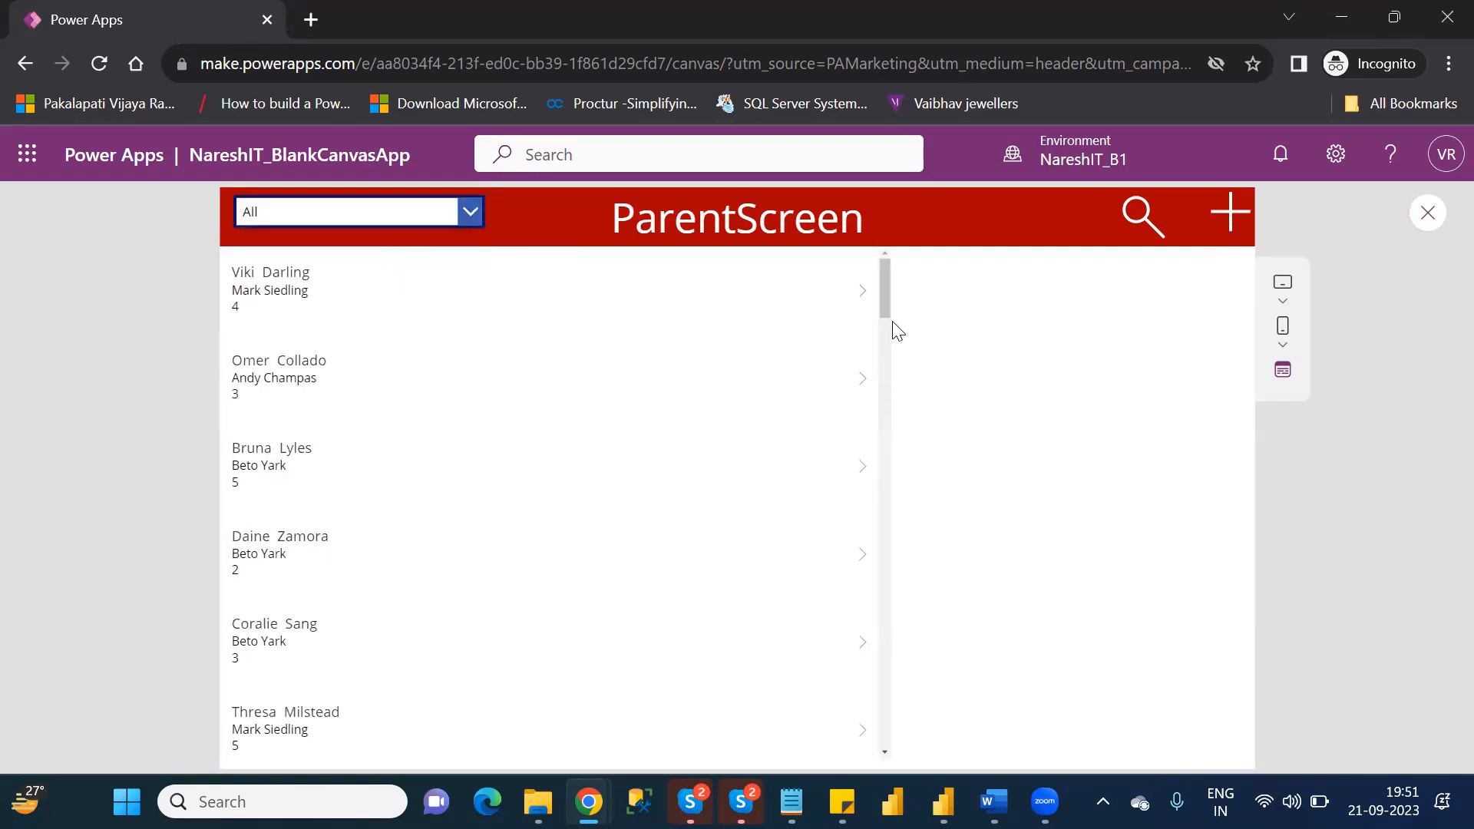
{"action": "left_click_drag", "start_coordinate": [886, 310], "coordinate": [890, 756]}
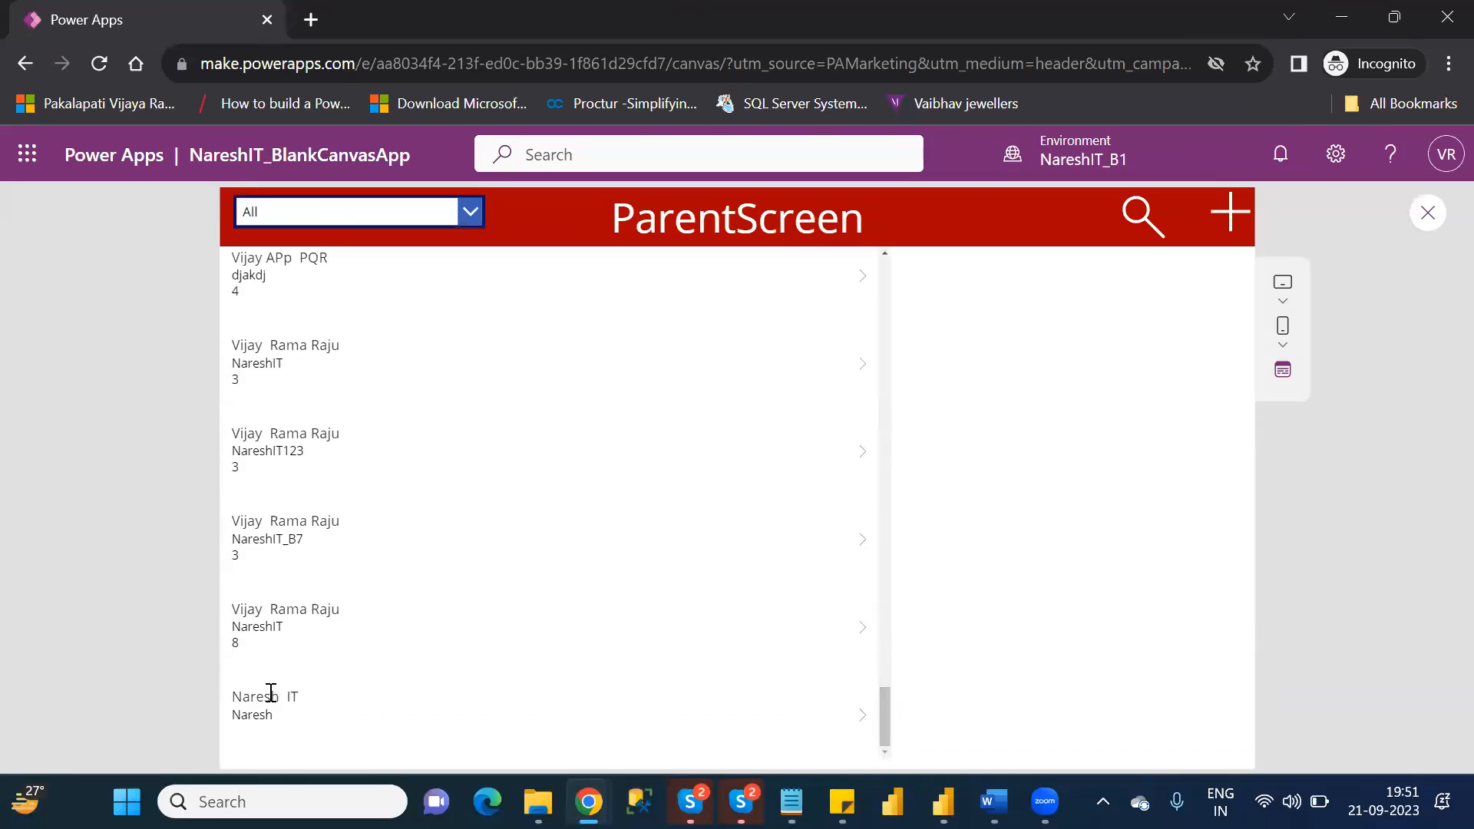
{"action": "left_click", "coordinate": [864, 725]}
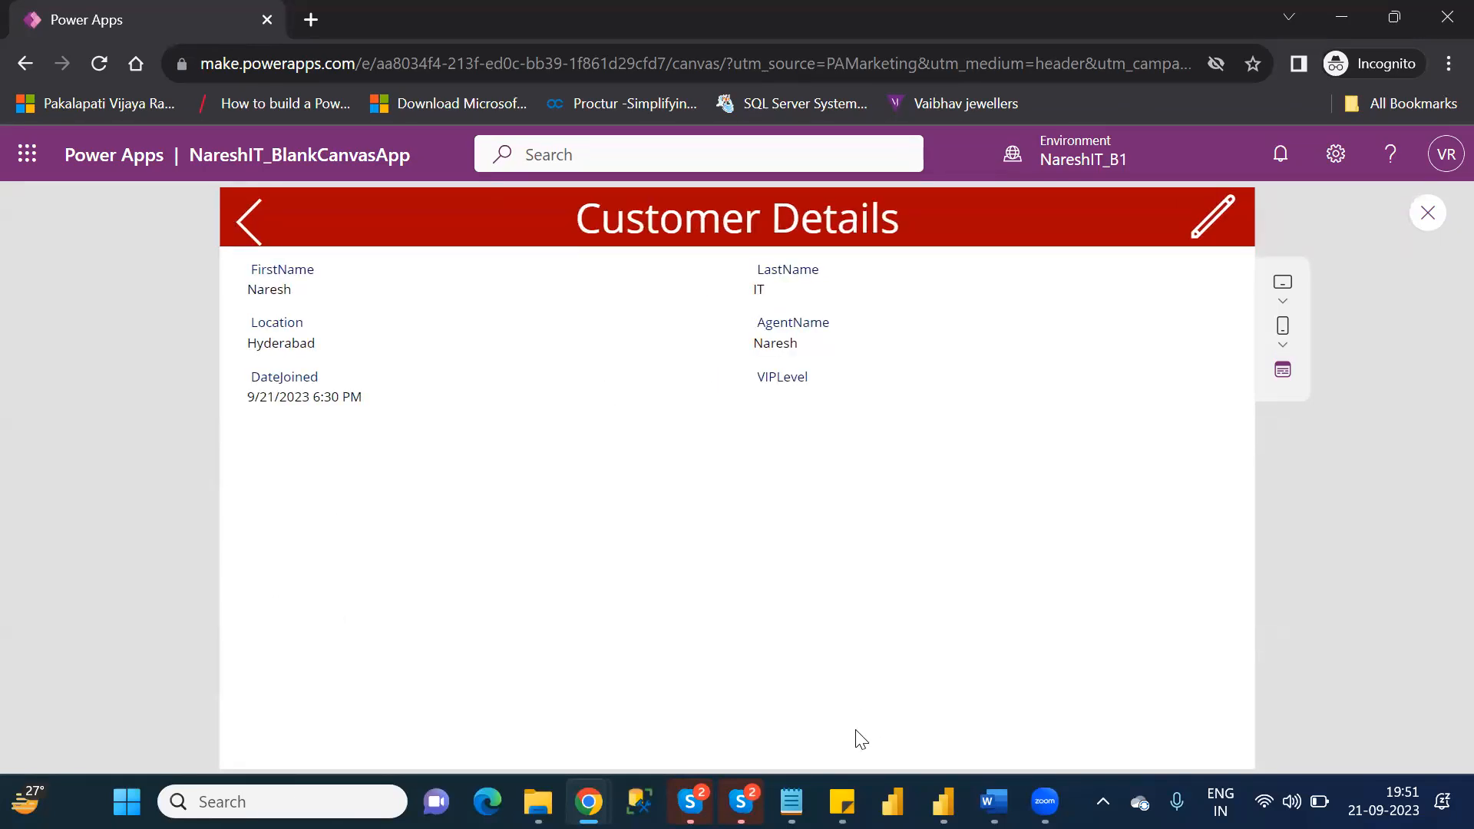
Switch to File Explorer, refresh the personal OneDrive folder, and open the Customers workbook.
{"action": "left_click", "coordinate": [538, 802]}
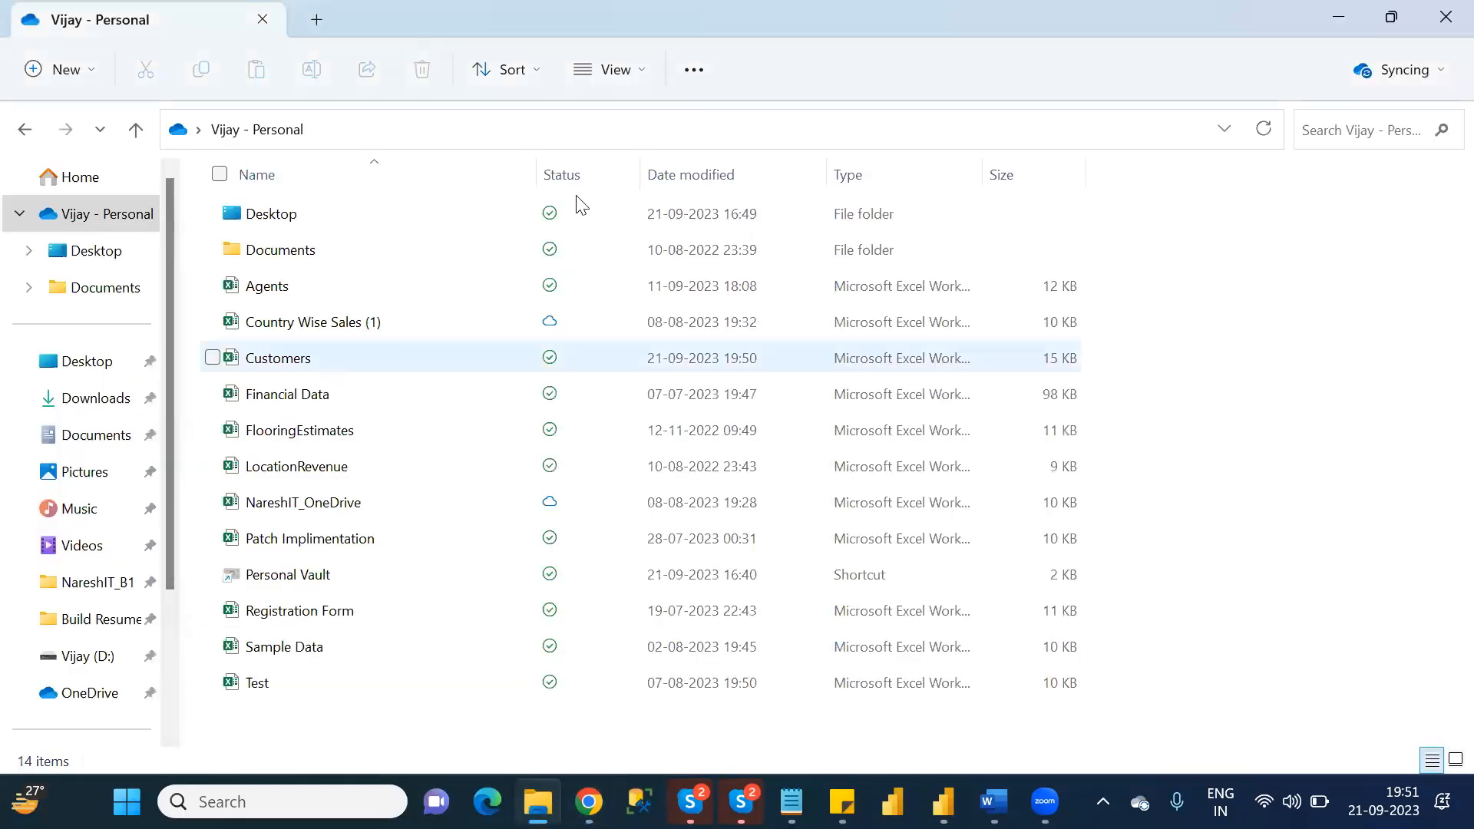
{"action": "left_click", "coordinate": [1265, 132]}
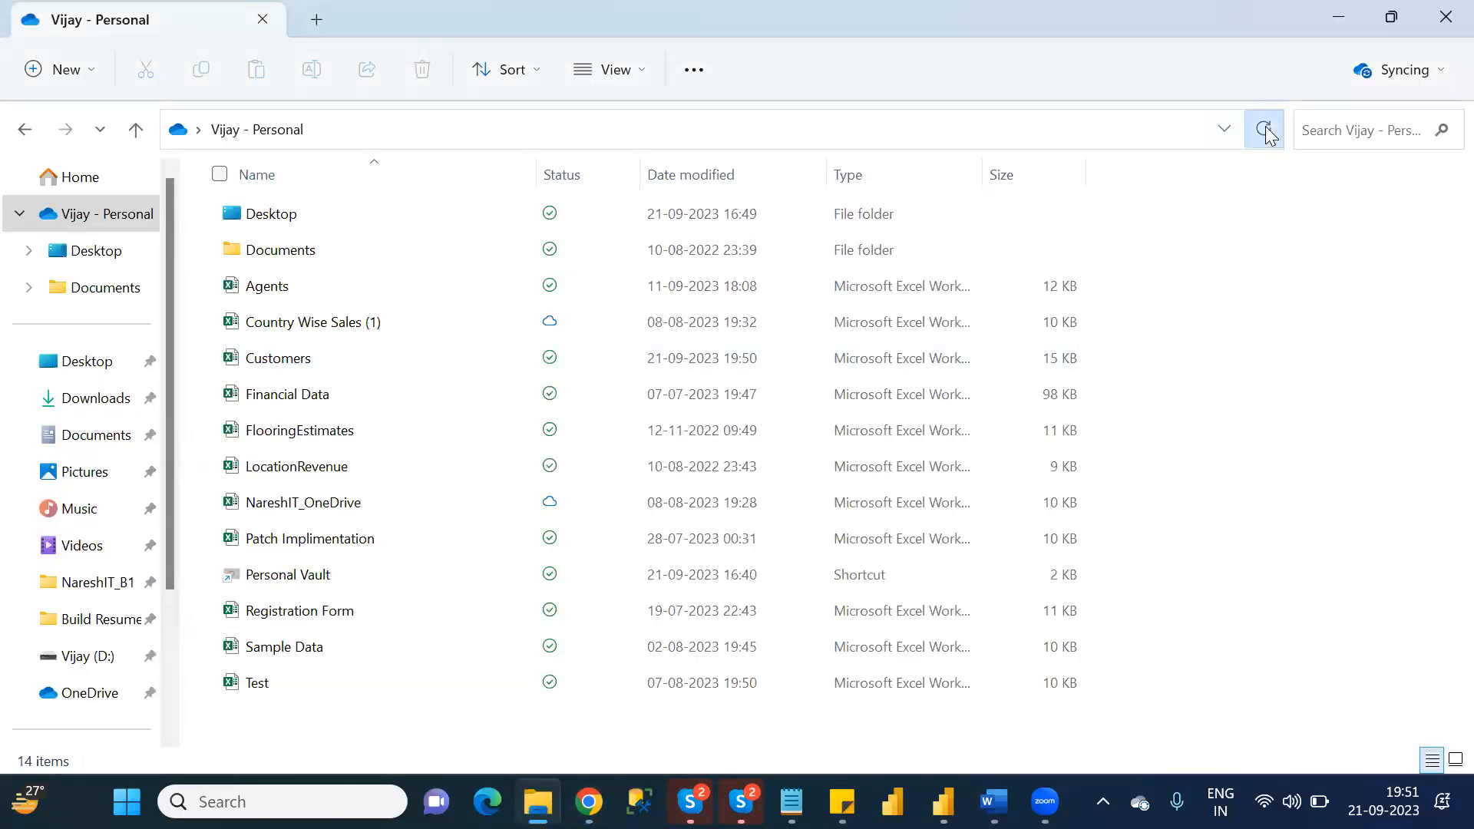
{"action": "double_click", "coordinate": [292, 361]}
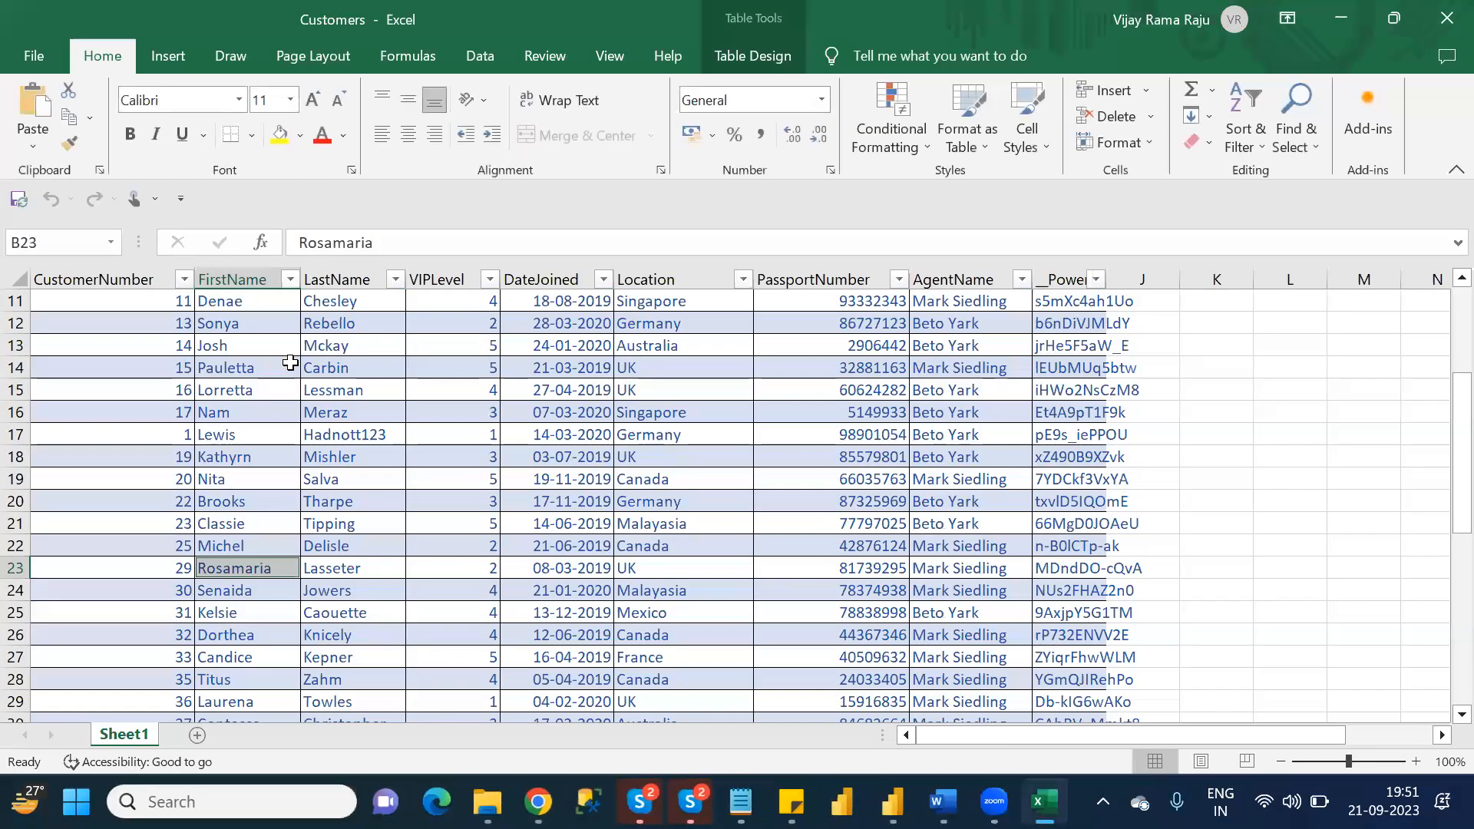
Check the new customer's name, location, DateJoined and AgentName cells in row 49 of Sheet1, and close the workbook.
{"action": "left_click_drag", "start_coordinate": [1440, 400], "coordinate": [1440, 656]}
{"action": "left_click", "coordinate": [228, 707]}
{"action": "left_click", "coordinate": [324, 705]}
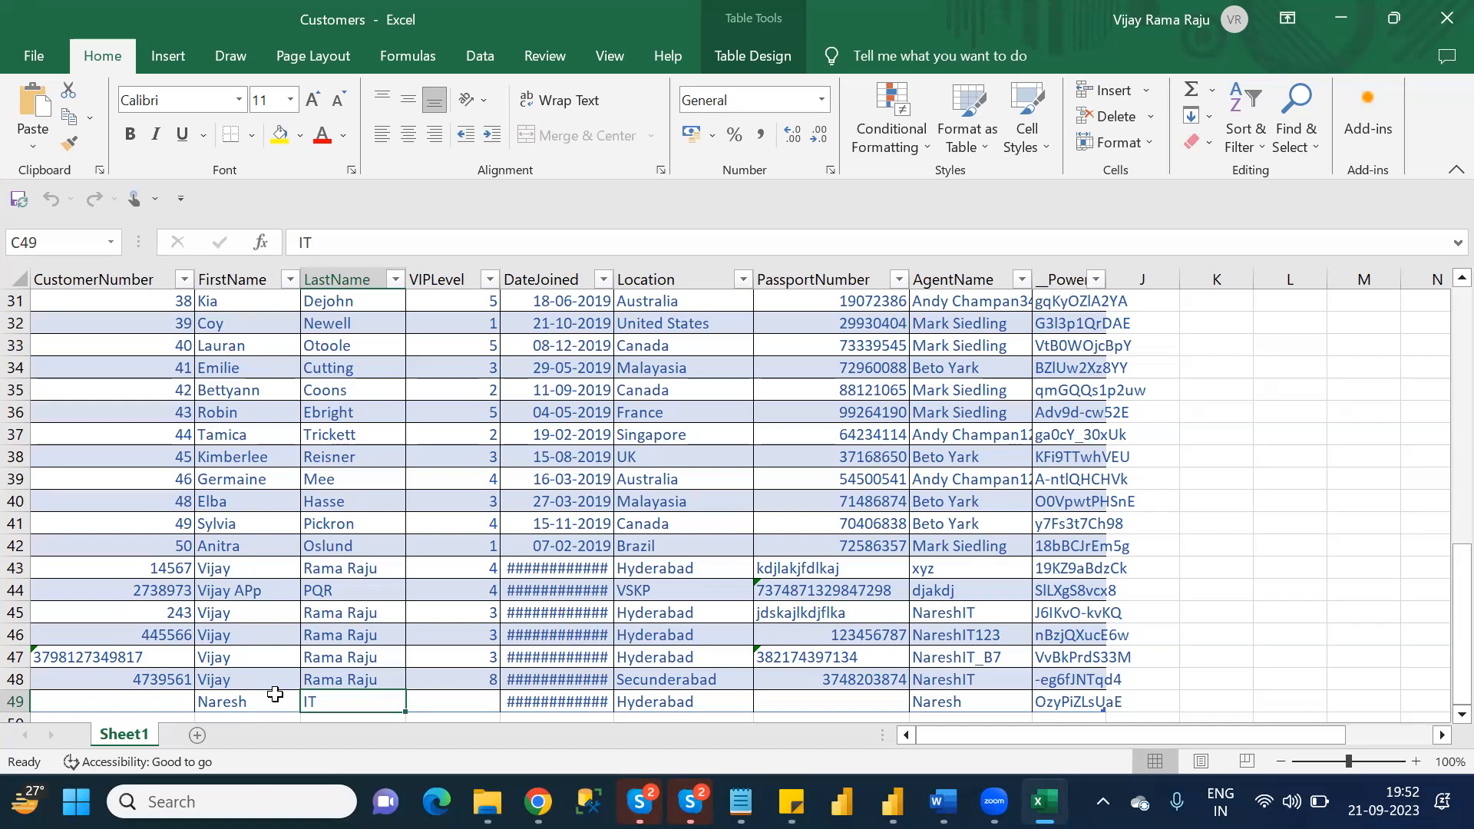
{"action": "left_click", "coordinate": [657, 700]}
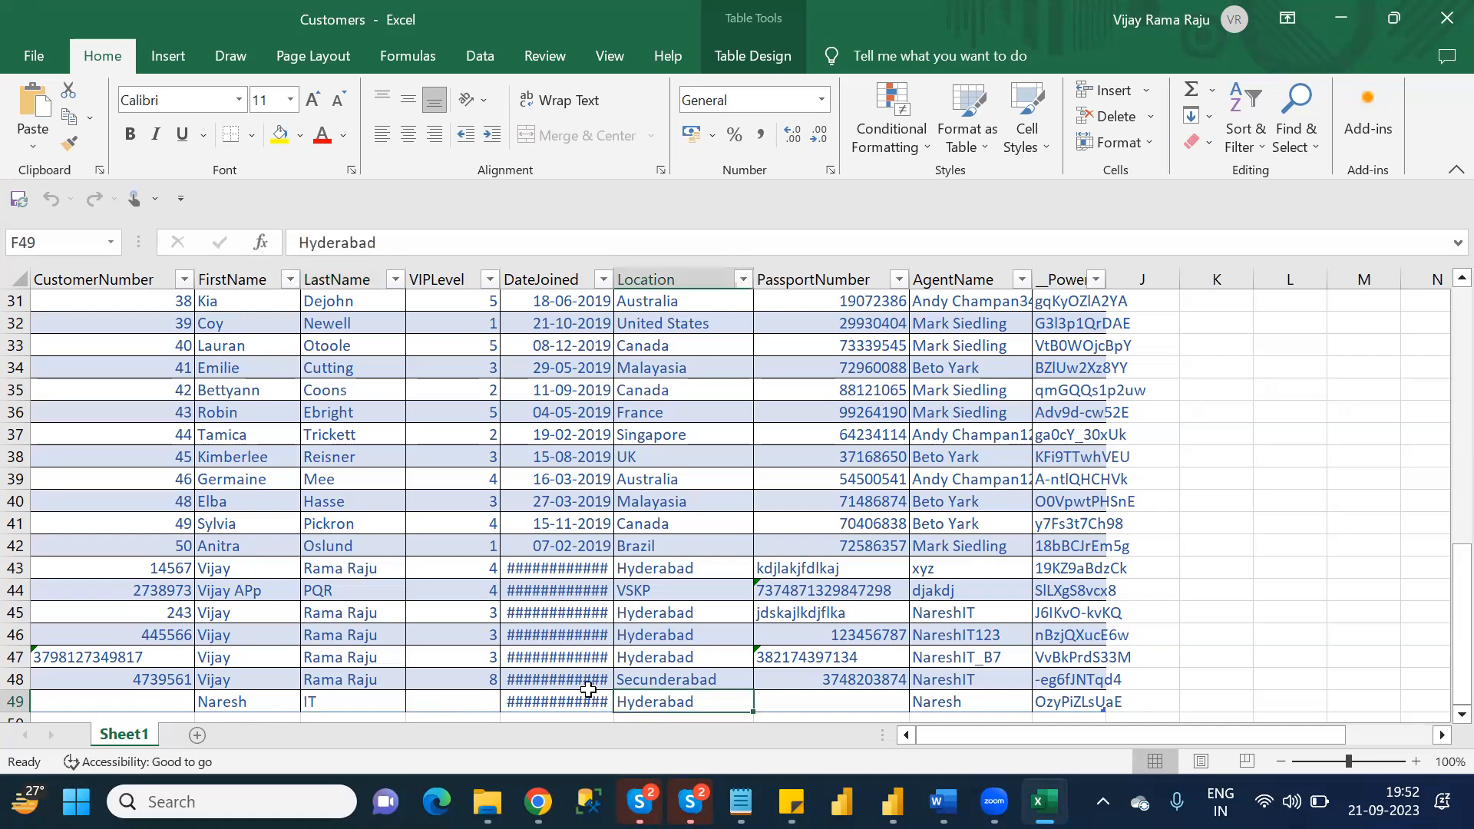
{"action": "left_click", "coordinate": [579, 700]}
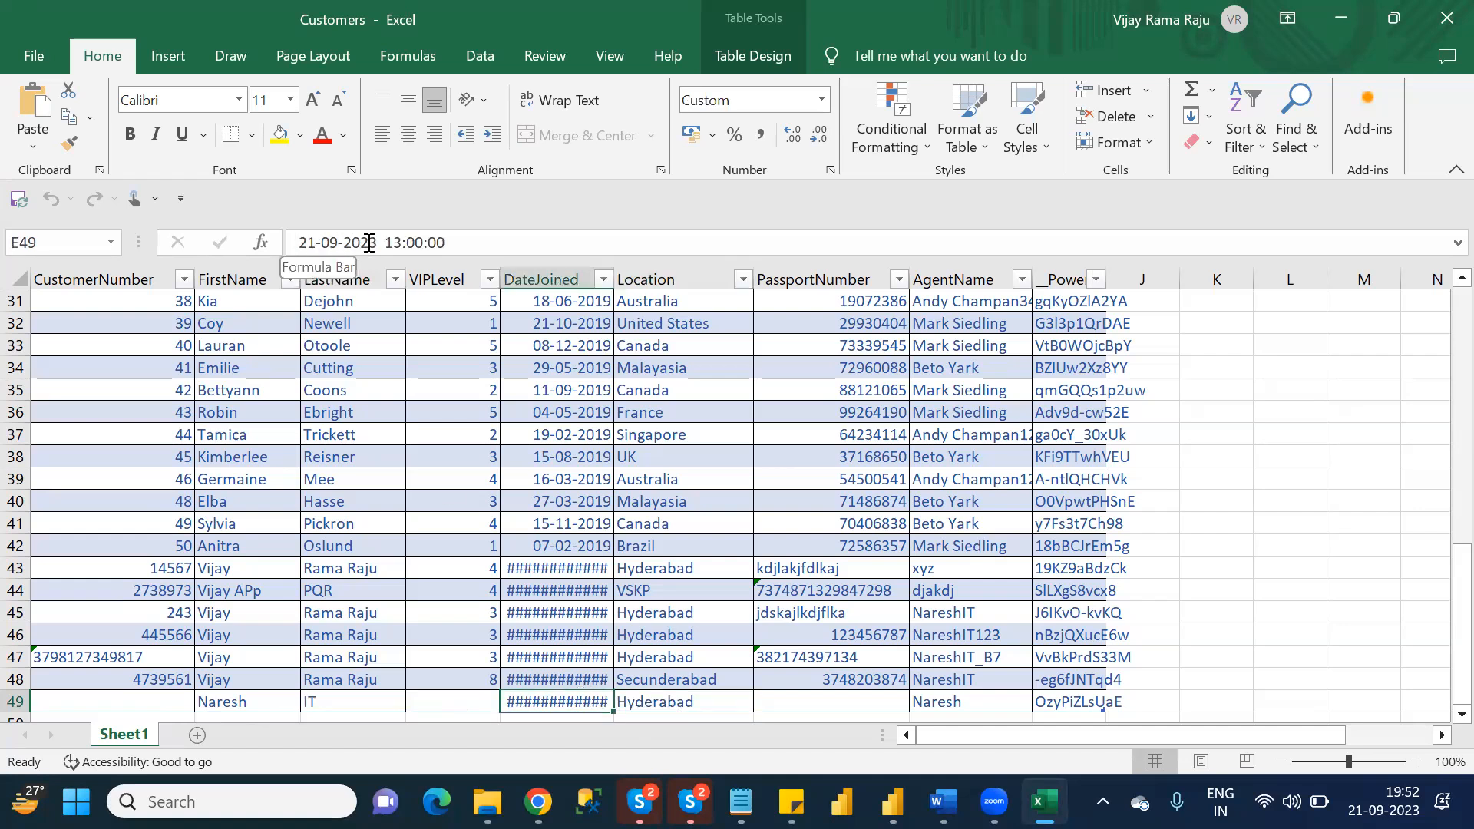
{"action": "left_click", "coordinate": [961, 706]}
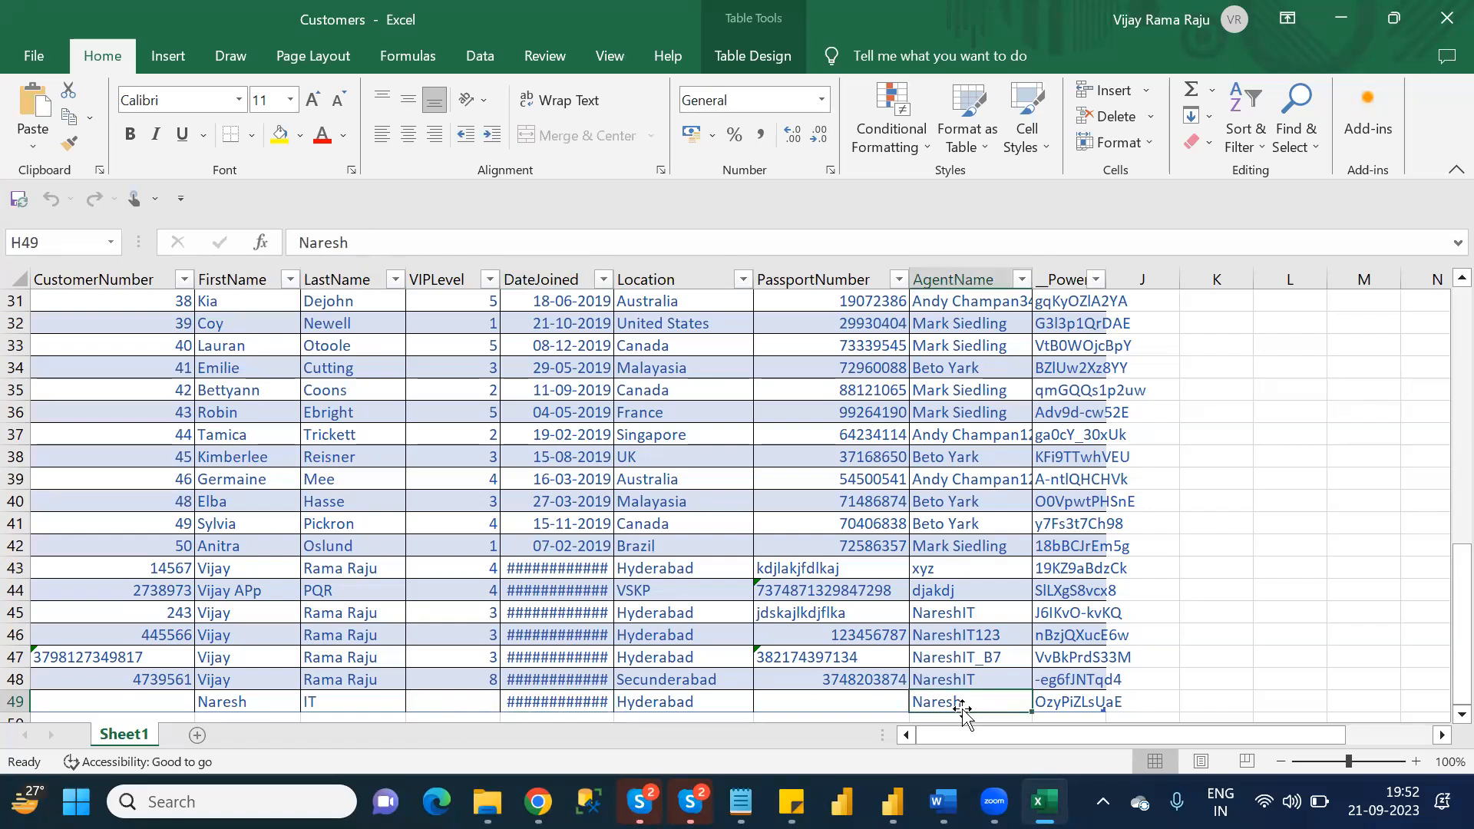
{"action": "left_click", "coordinate": [1441, 29]}
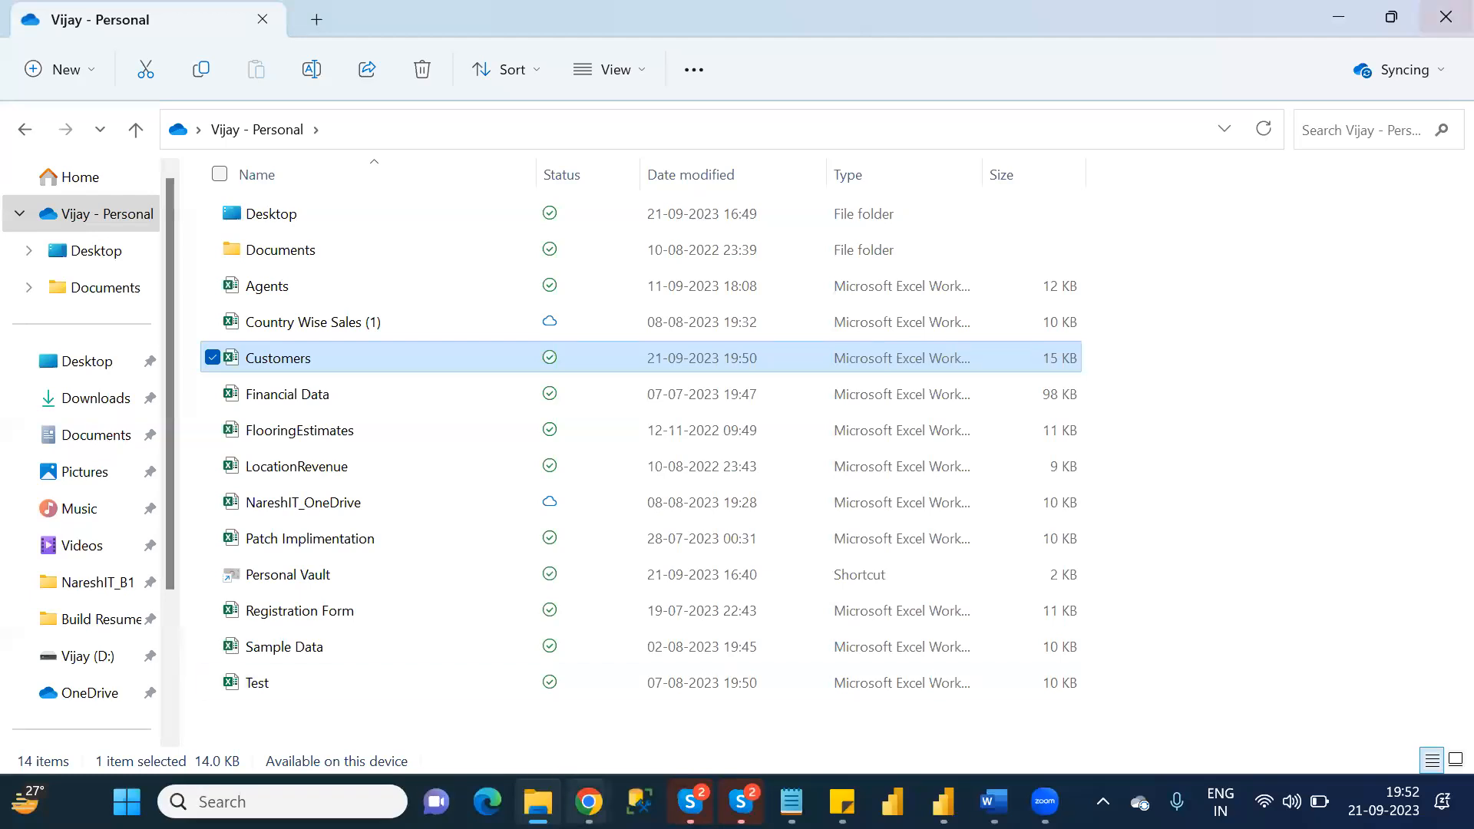
Switch back to the Power Apps preview, test ParentScreen's Add icon for a blank customer form, and return to the list.
{"action": "left_click", "coordinate": [588, 801]}
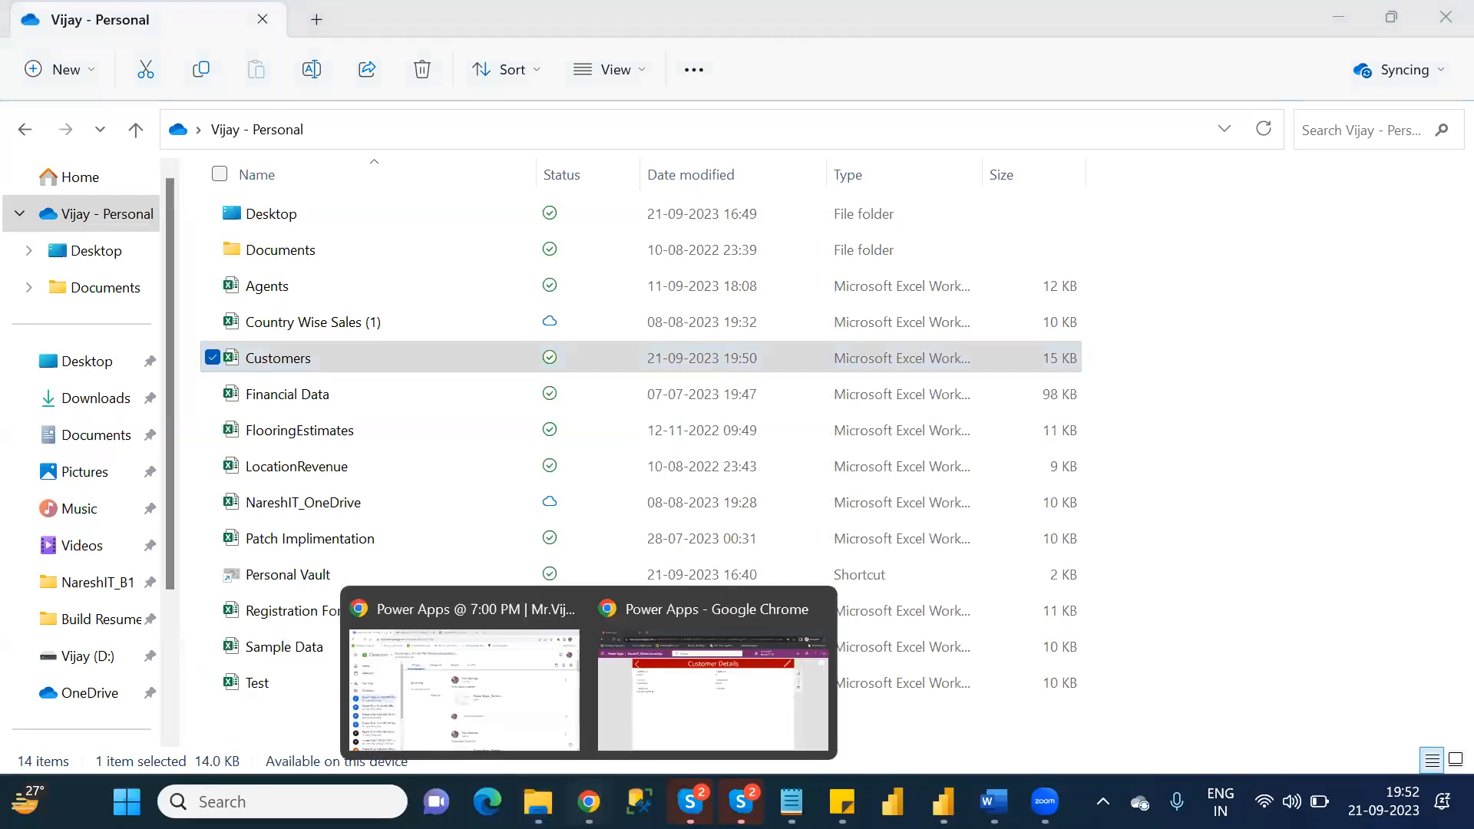
{"action": "left_click", "coordinate": [678, 698]}
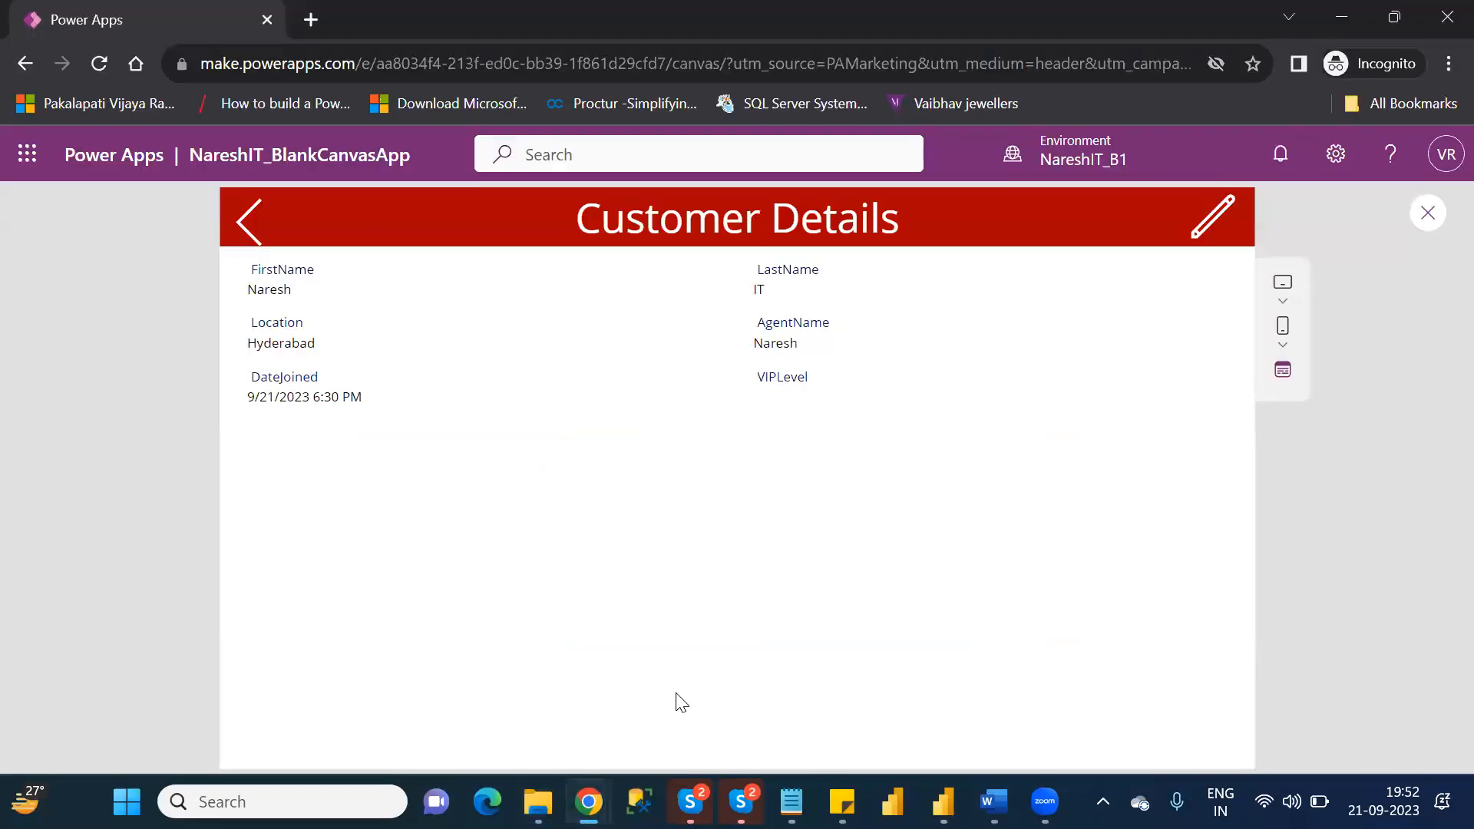
{"action": "left_click", "coordinate": [270, 230]}
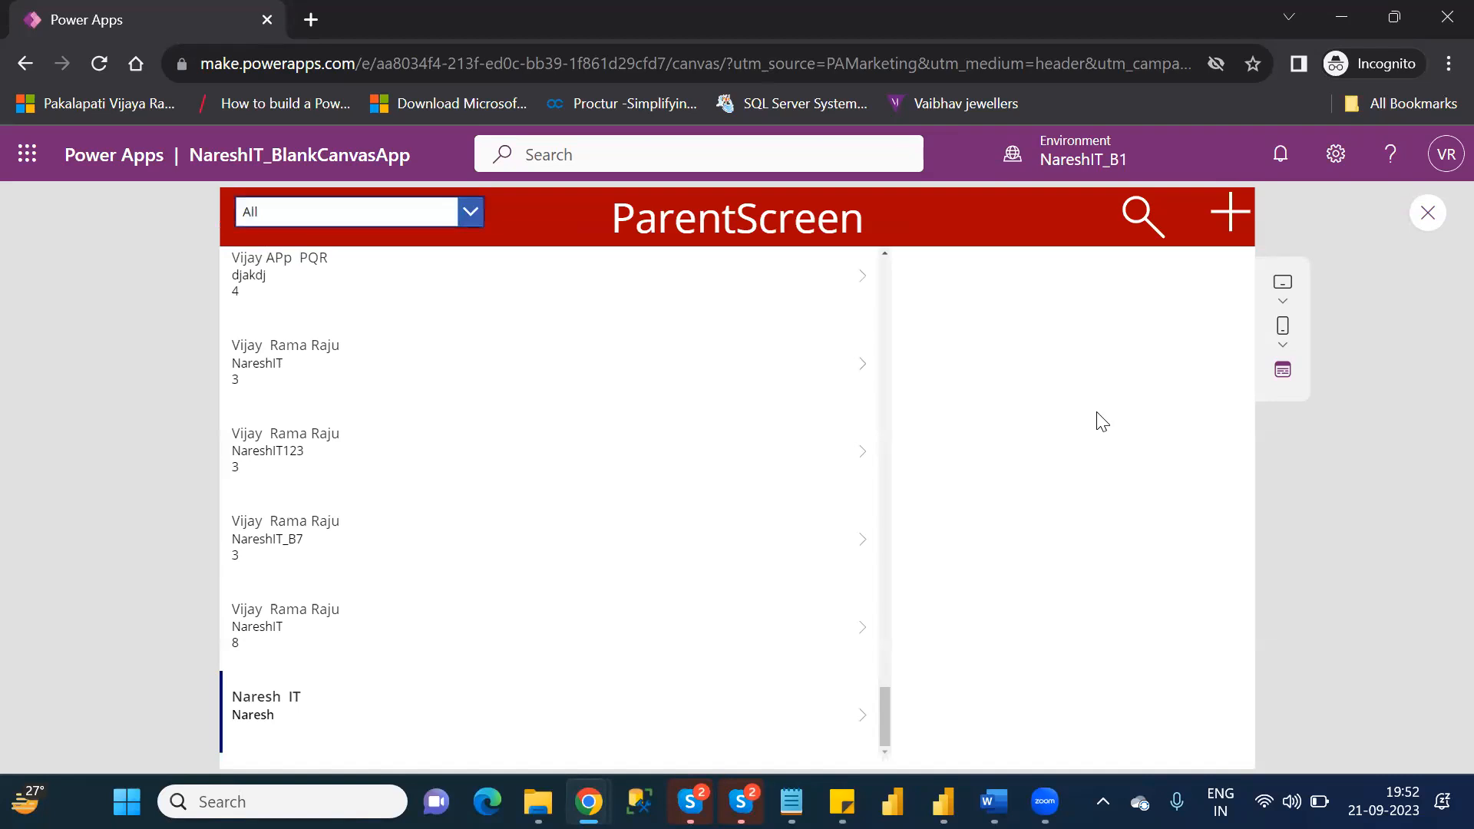
{"action": "left_click", "coordinate": [1229, 213]}
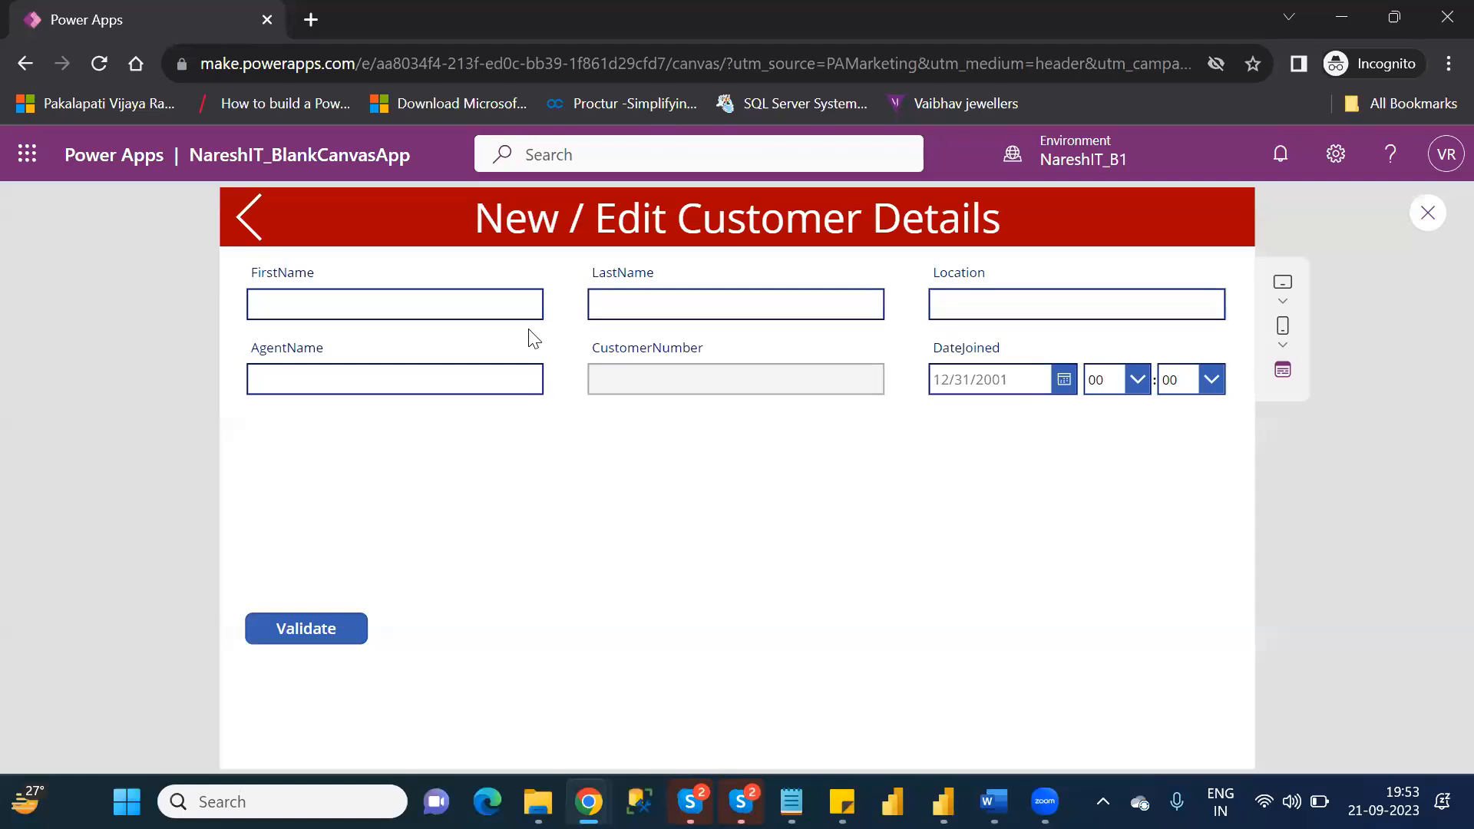
{"action": "left_click", "coordinate": [245, 236]}
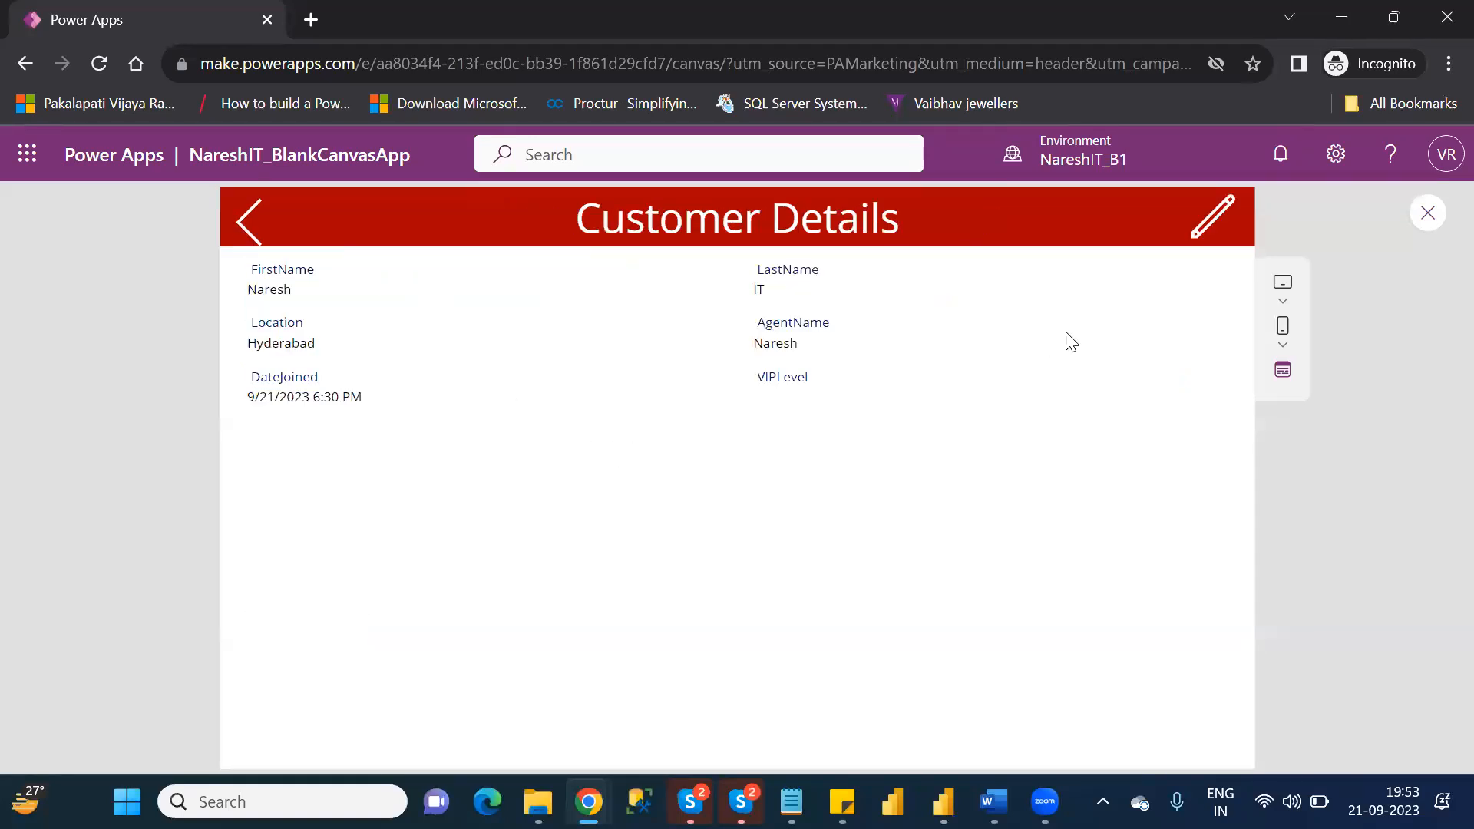
{"action": "left_click", "coordinate": [238, 232]}
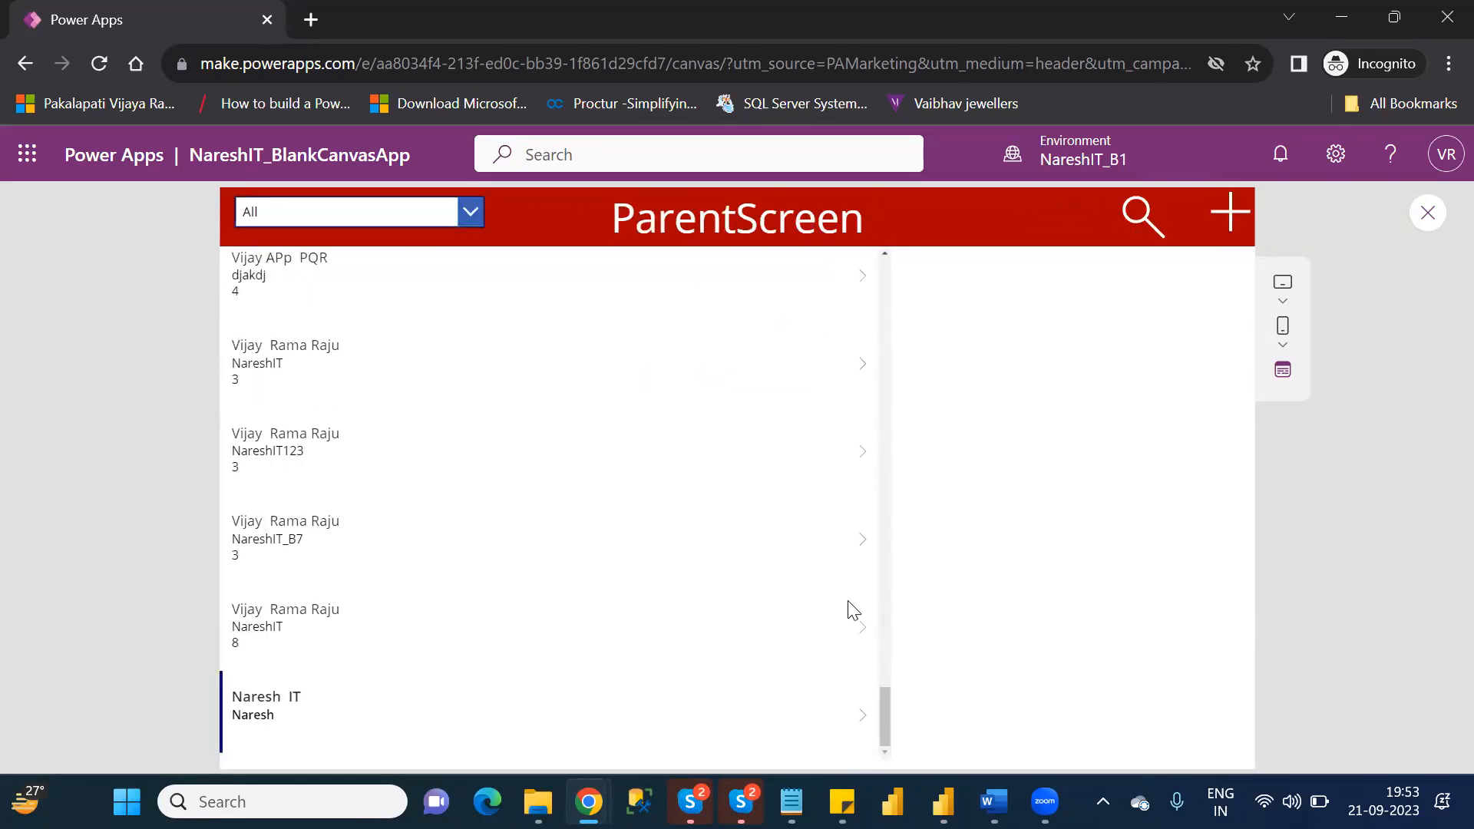
Open the Secunderabad customer's details, test the edit icon's form, and go back to Customer Details.
{"action": "left_click", "coordinate": [861, 629]}
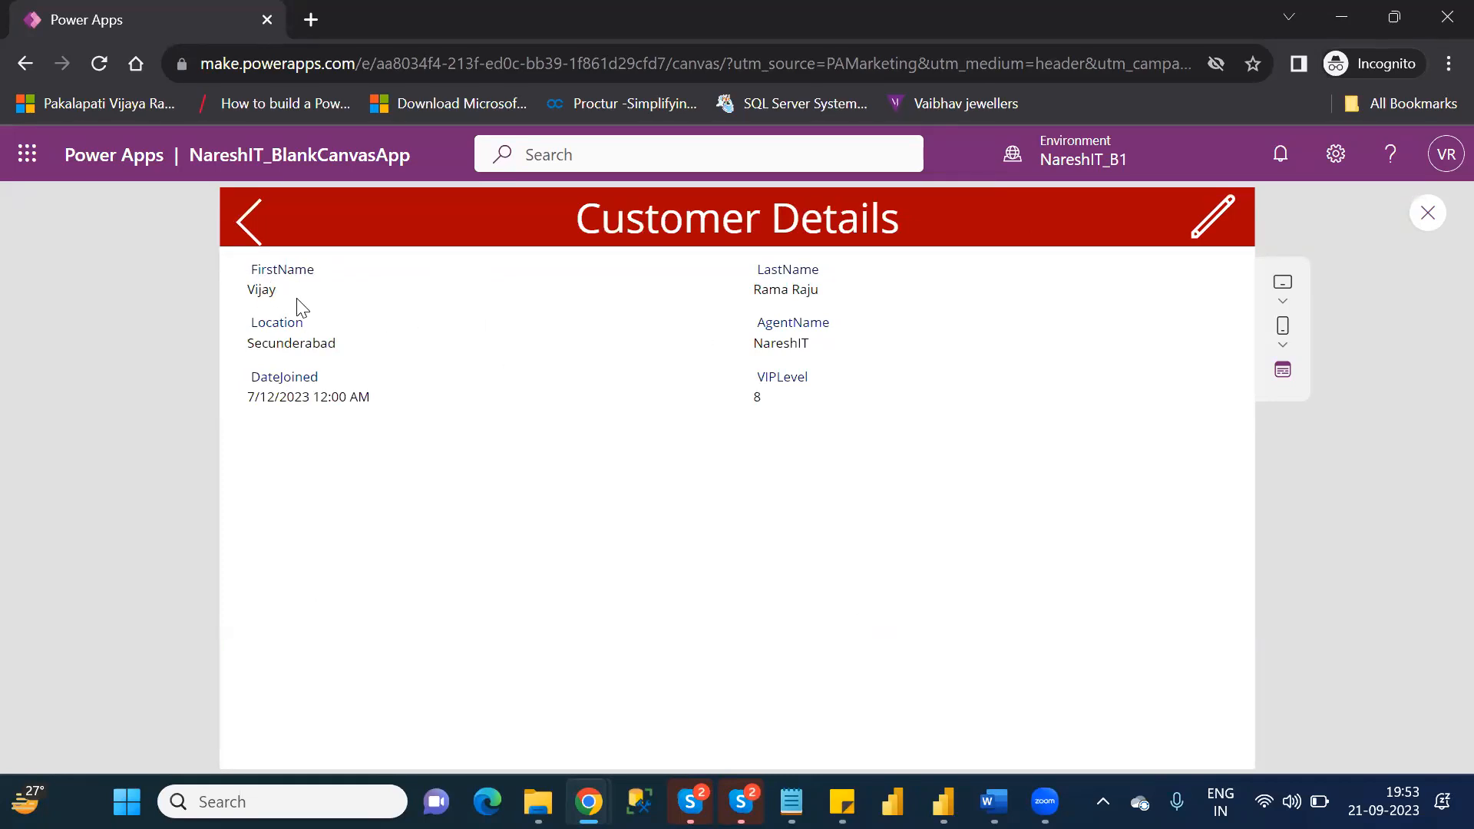
{"action": "left_click", "coordinate": [1203, 227]}
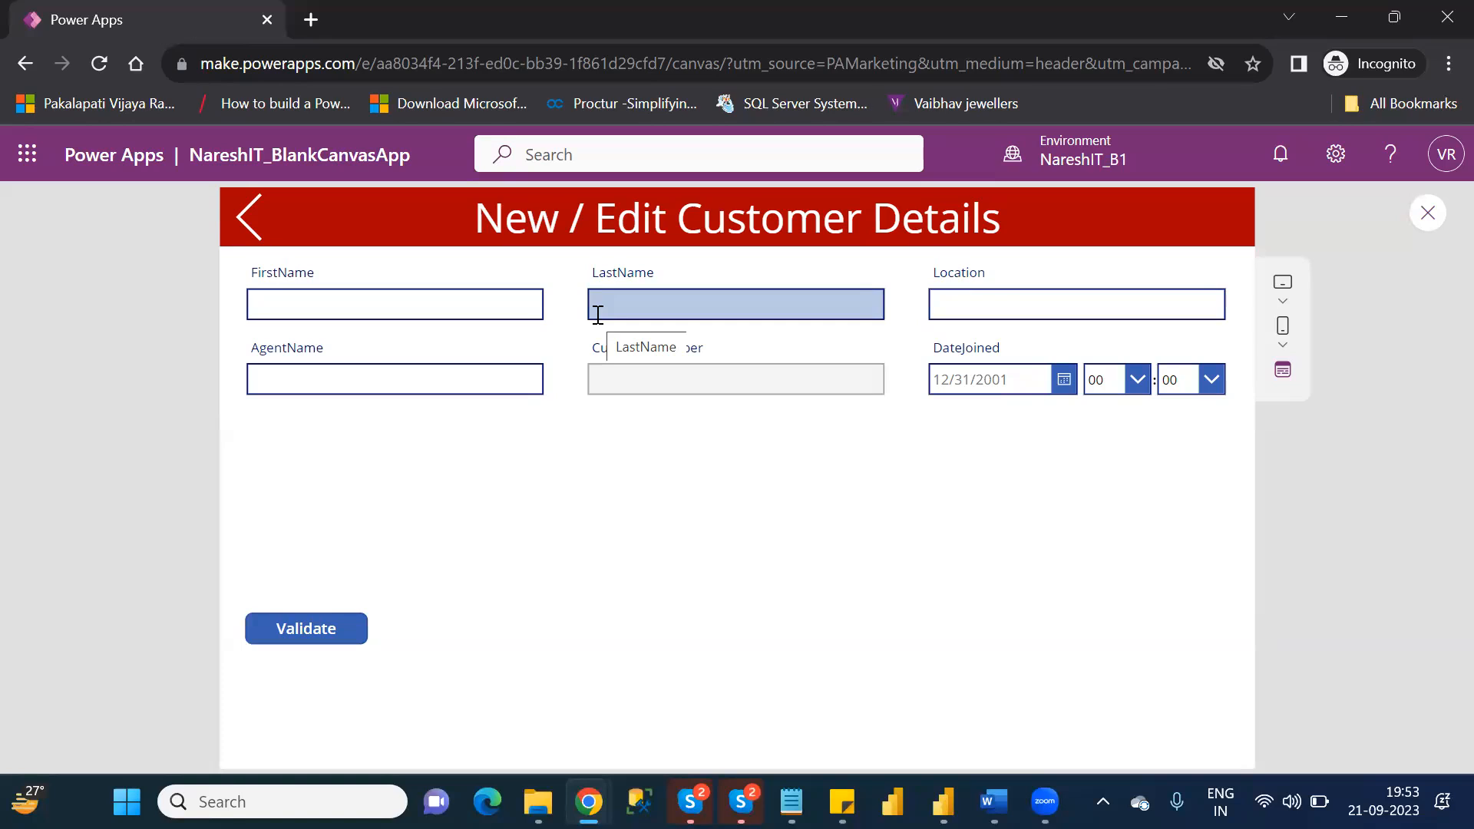
{"action": "left_click", "coordinate": [246, 226]}
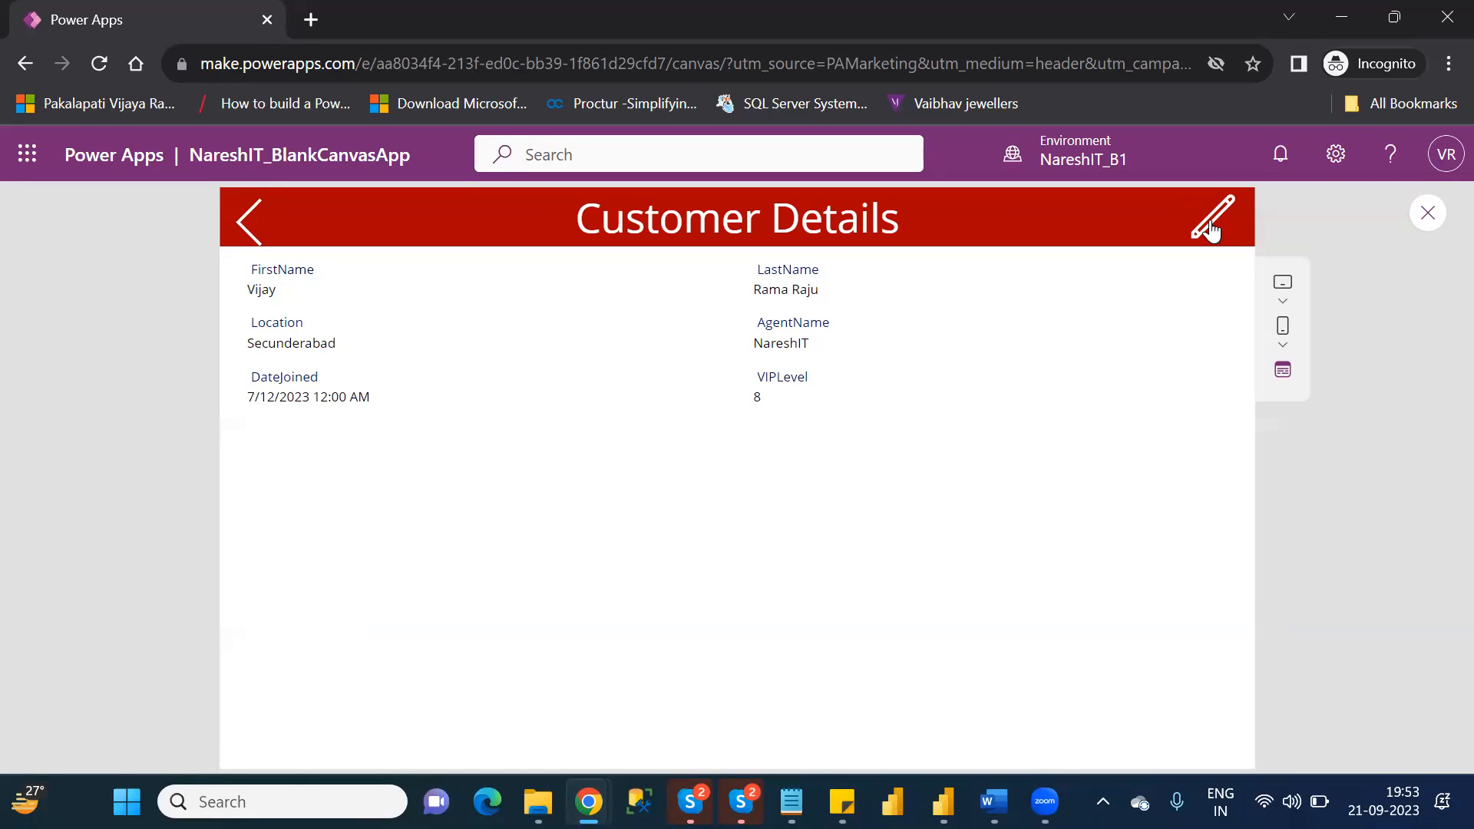
Exit the preview and check the OnSelect formula of DetailScreen's edit icon.
{"action": "left_click", "coordinate": [1428, 214]}
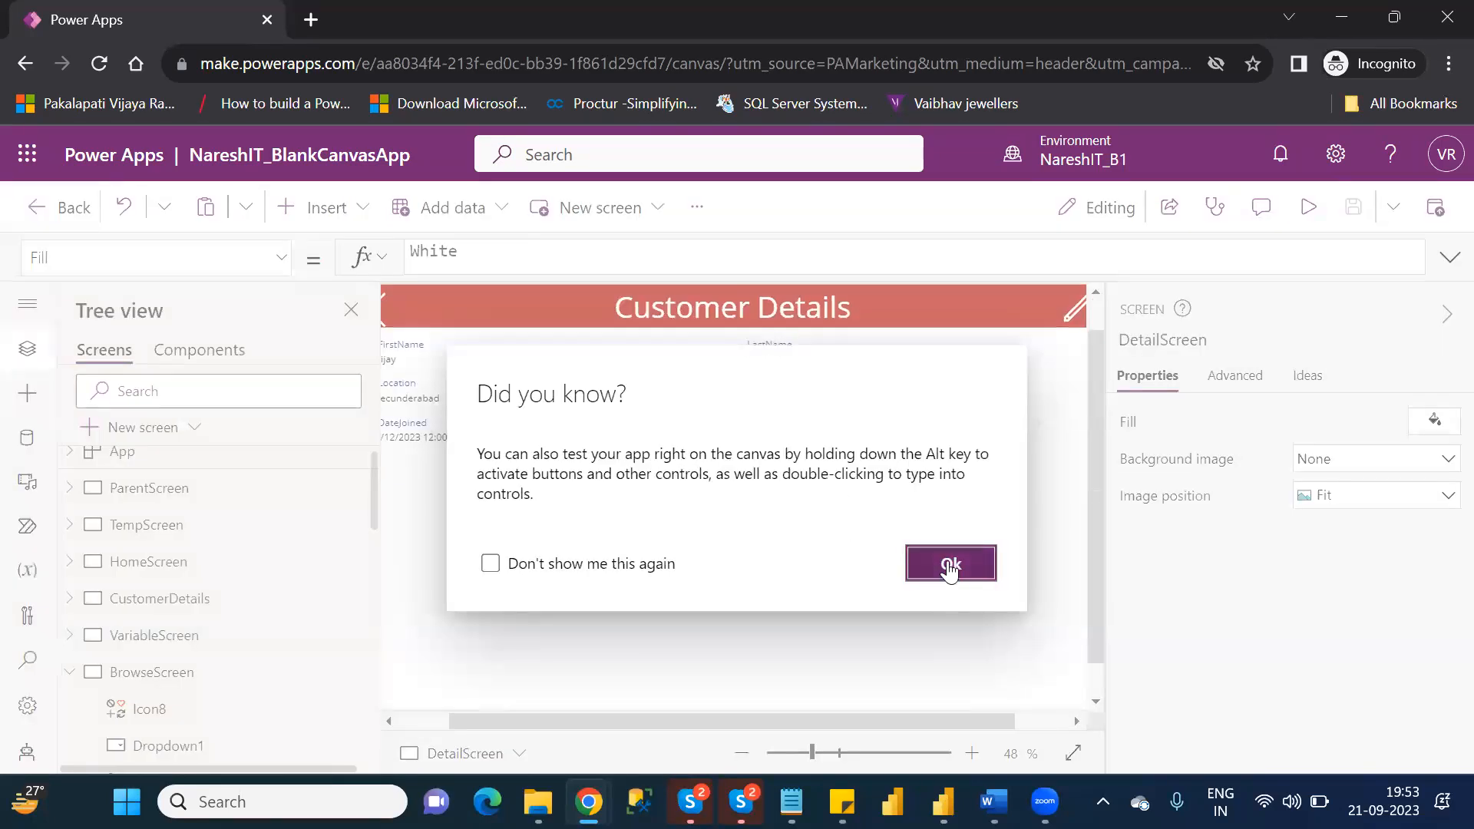
{"action": "left_click", "coordinate": [950, 565]}
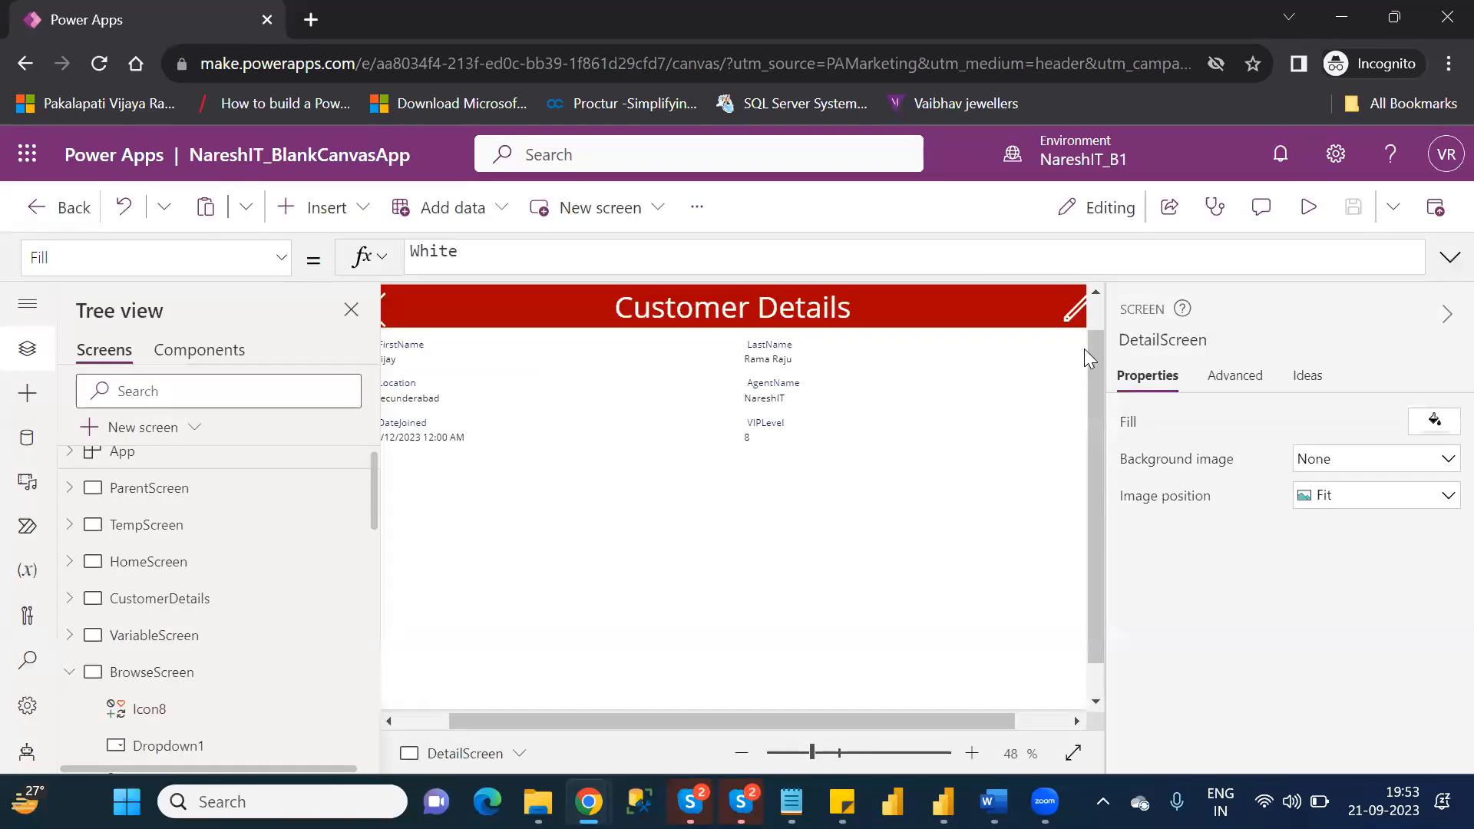
{"action": "left_click", "coordinate": [1066, 305]}
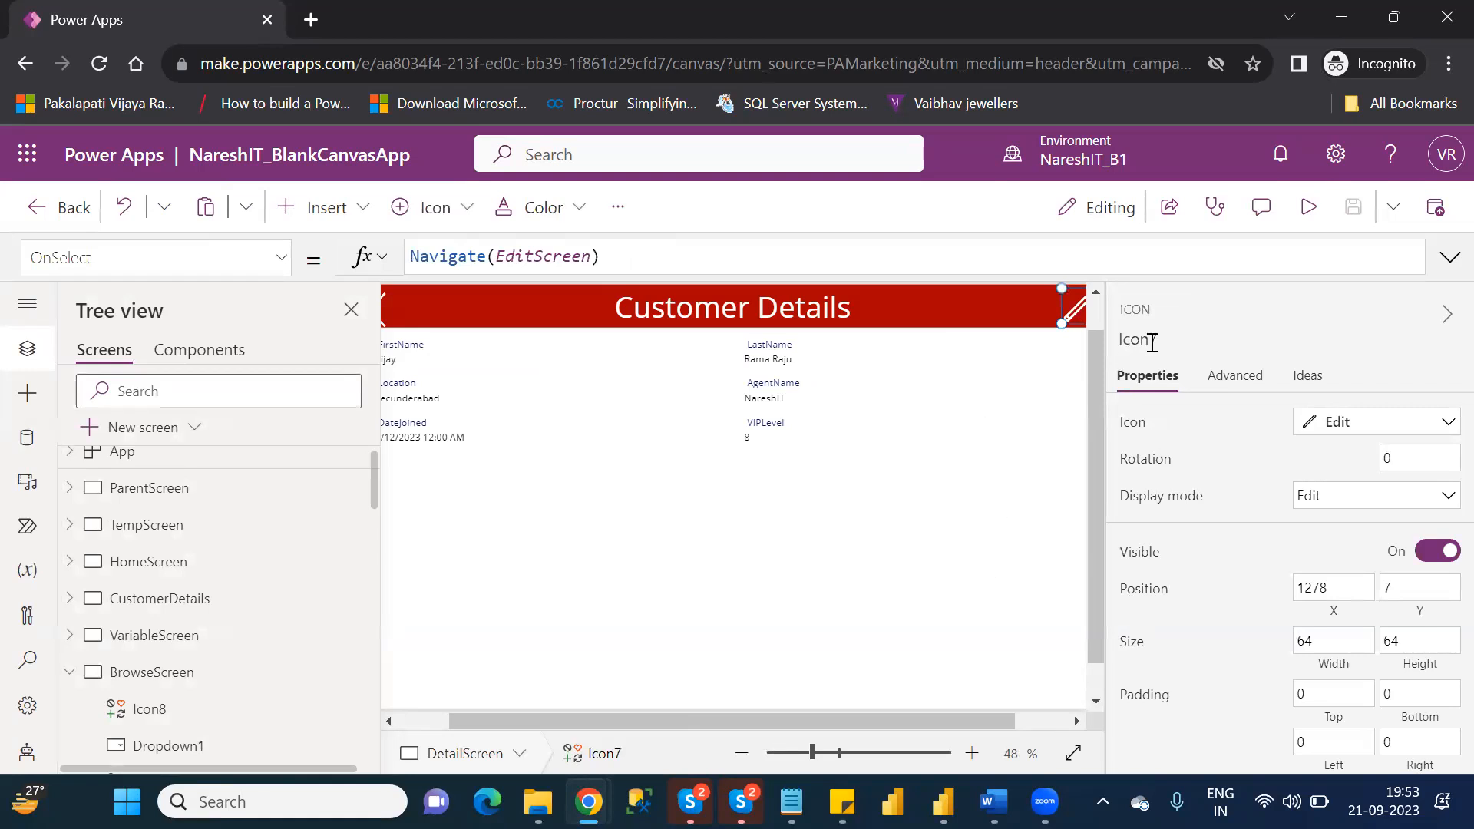
Preview DetailScreen, try the edit icon on the Secunderabad customer, and return to the editor.
{"action": "left_click", "coordinate": [1308, 206]}
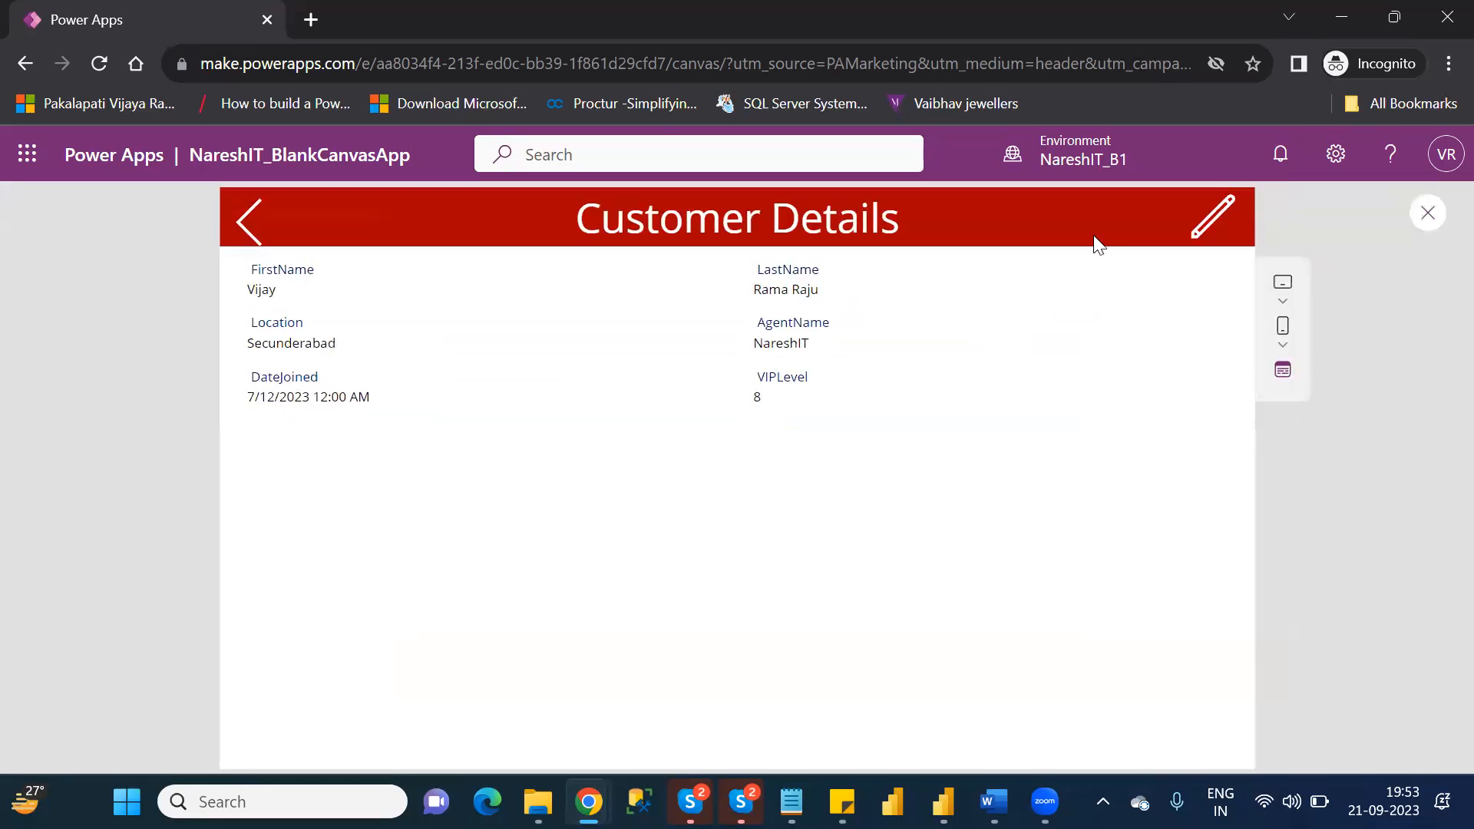
{"action": "left_click", "coordinate": [1221, 230]}
{"action": "left_click", "coordinate": [1407, 215]}
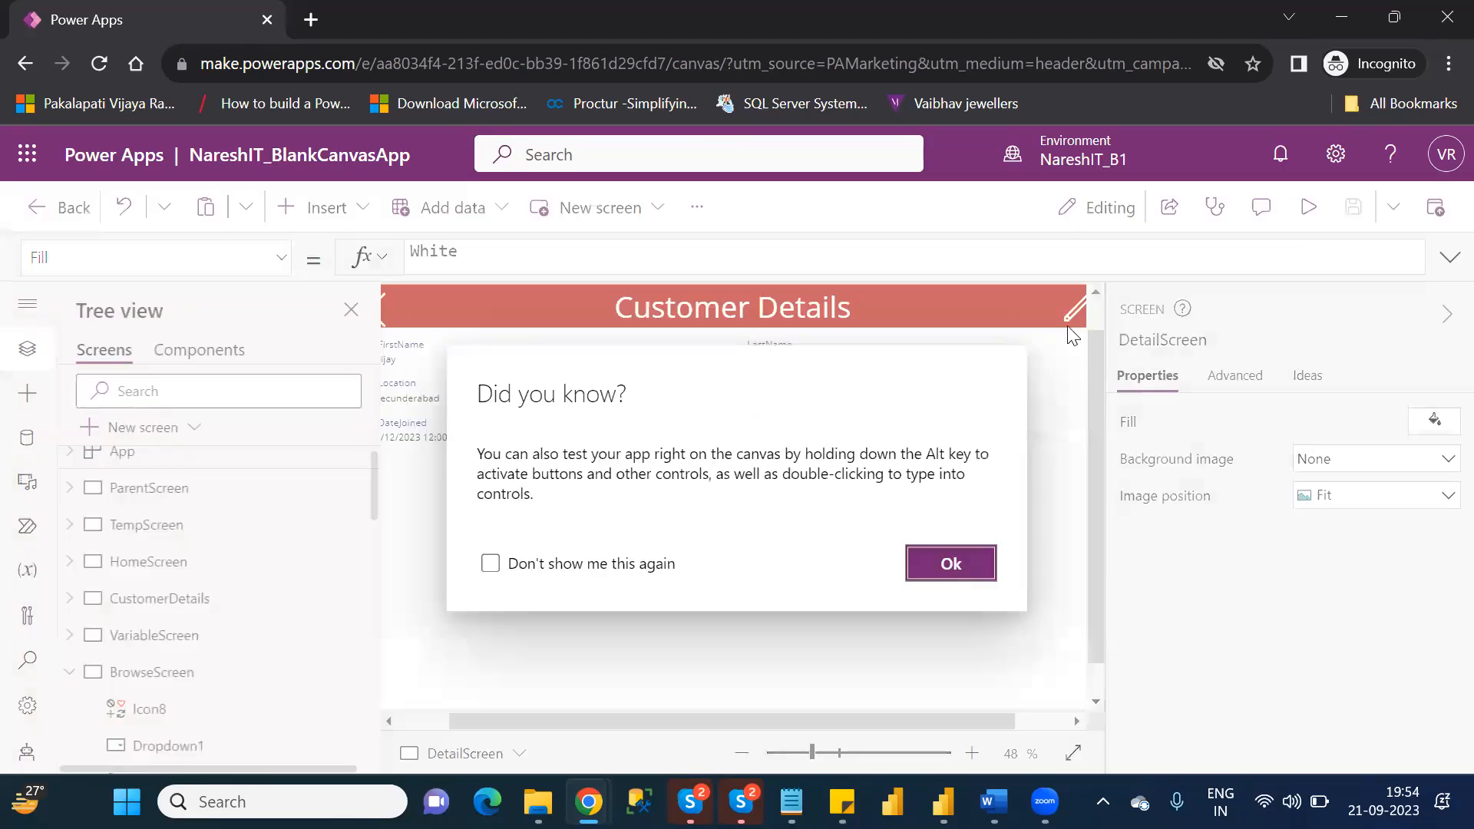
{"action": "left_click", "coordinate": [952, 564]}
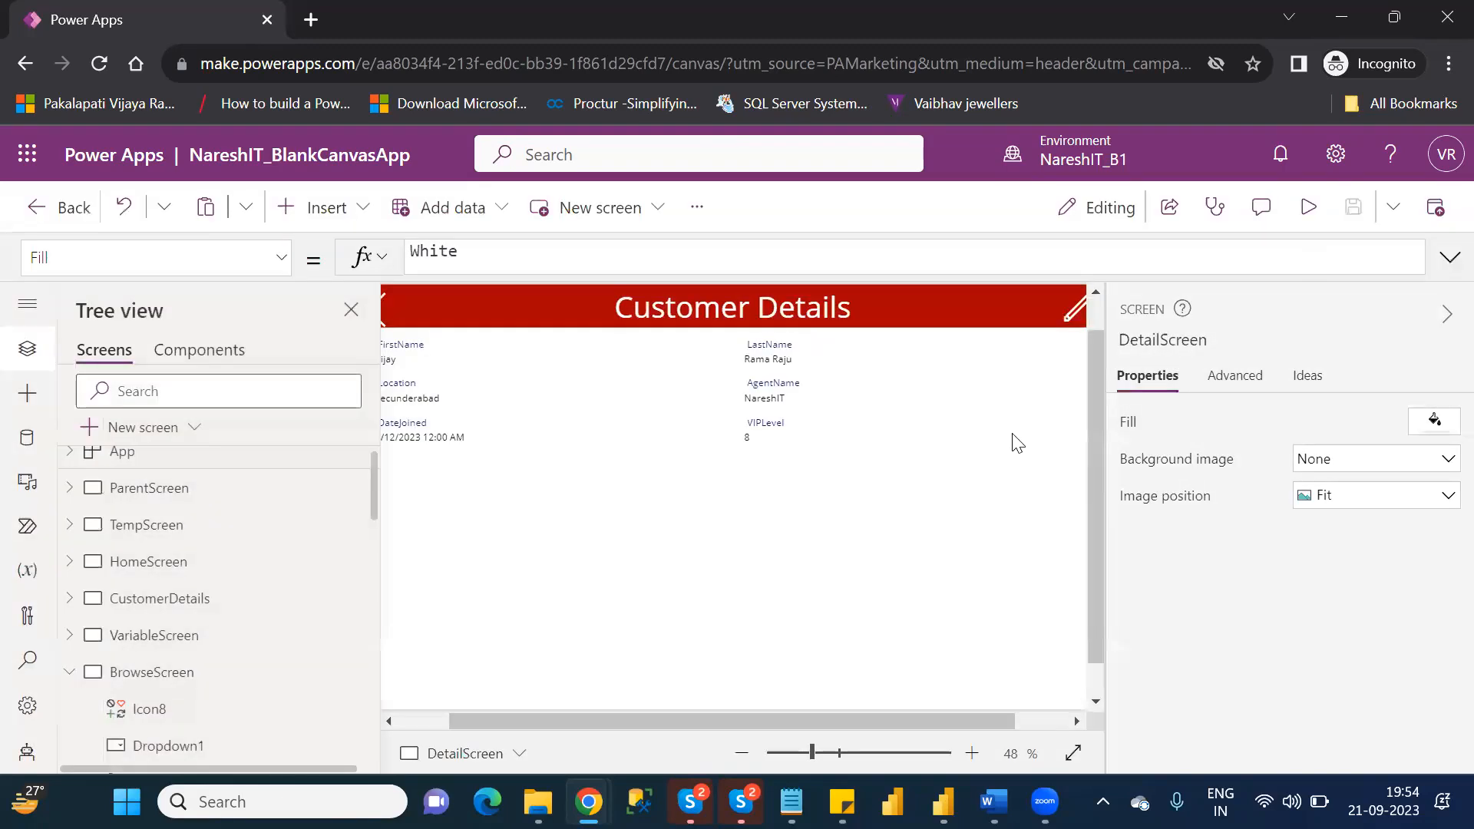
Append ;EditForm(Form1) after Navigate(EditScreen) in the OnSelect formula of DetailScreen's edit icon.
{"action": "left_click", "coordinate": [1066, 311]}
{"action": "left_click", "coordinate": [750, 266]}
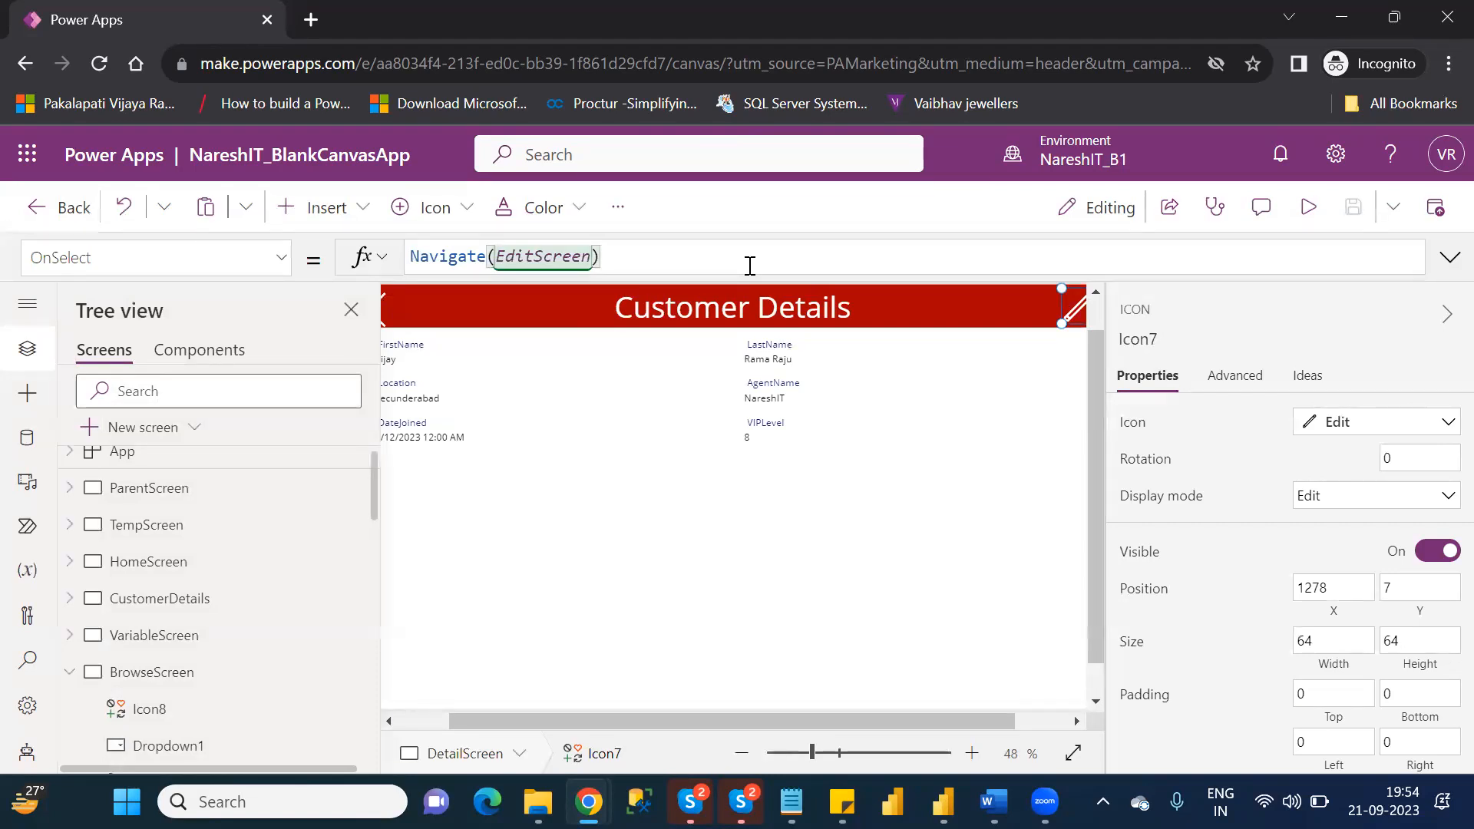
{"action": "type", "text": ";"}
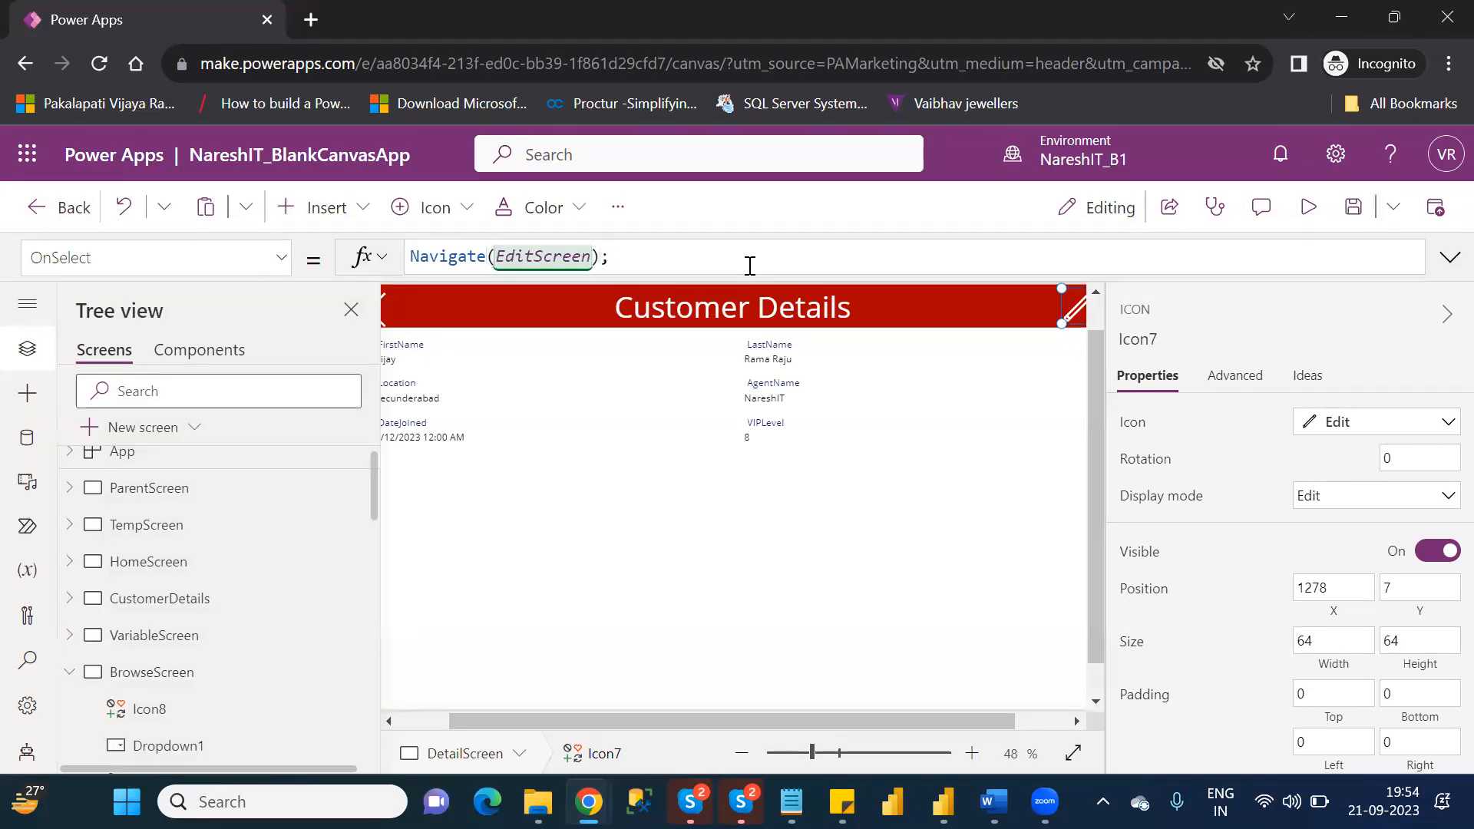
{"action": "type", "text": "Edit"}
{"action": "key", "text": "Tab"}
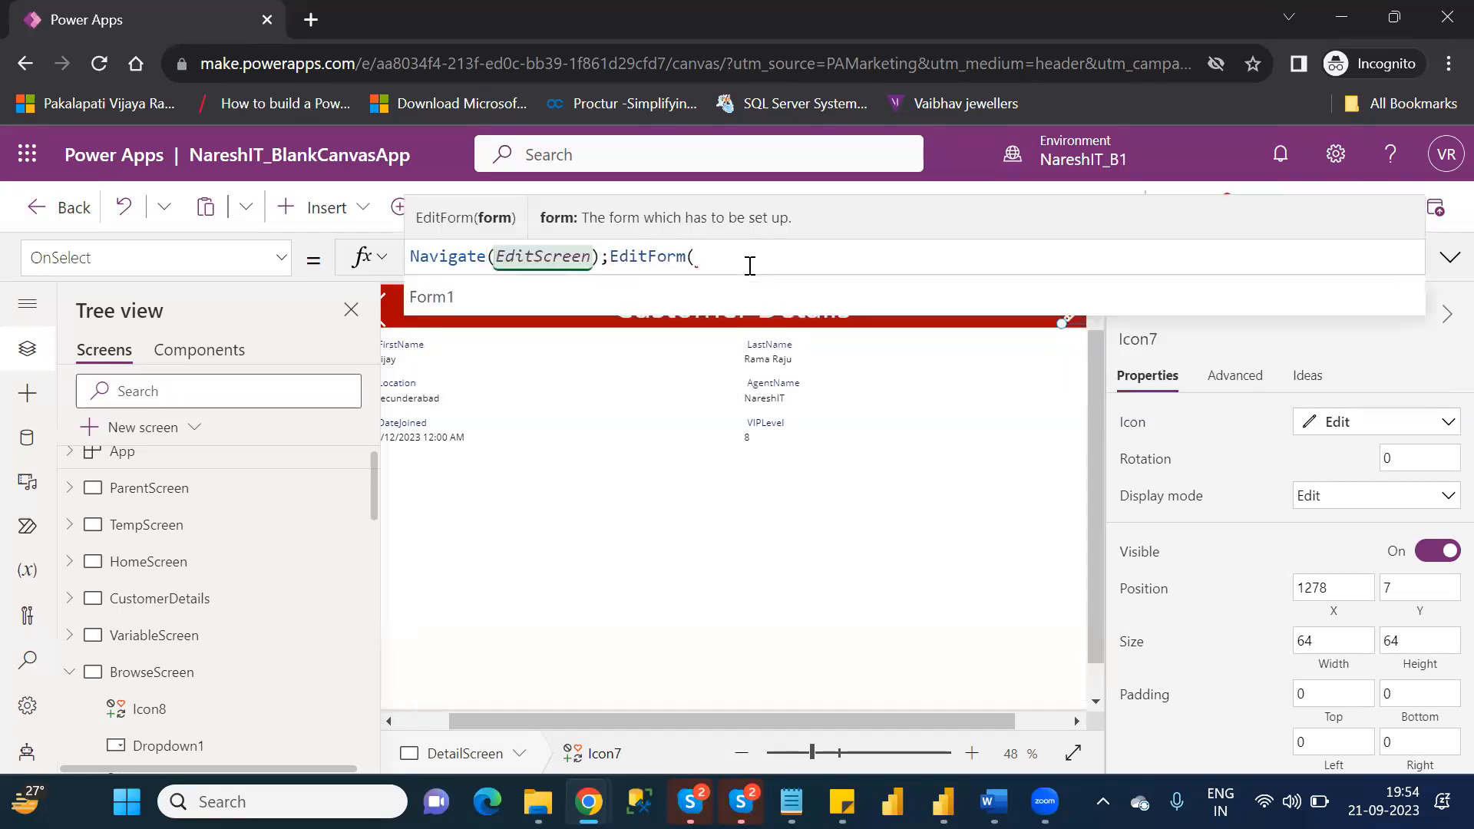
{"action": "key", "text": "Tab"}
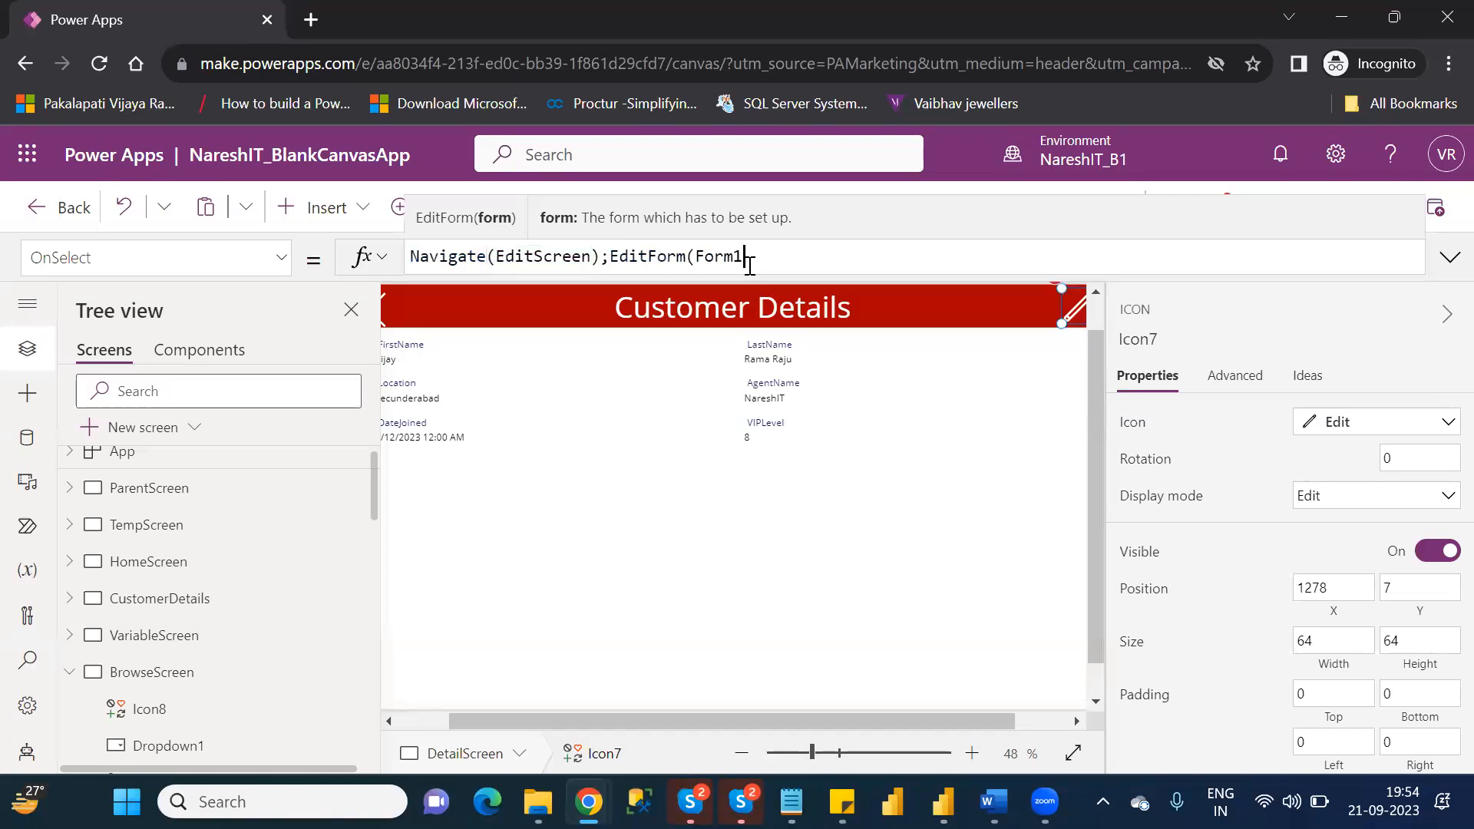
{"action": "type", "text": ")"}
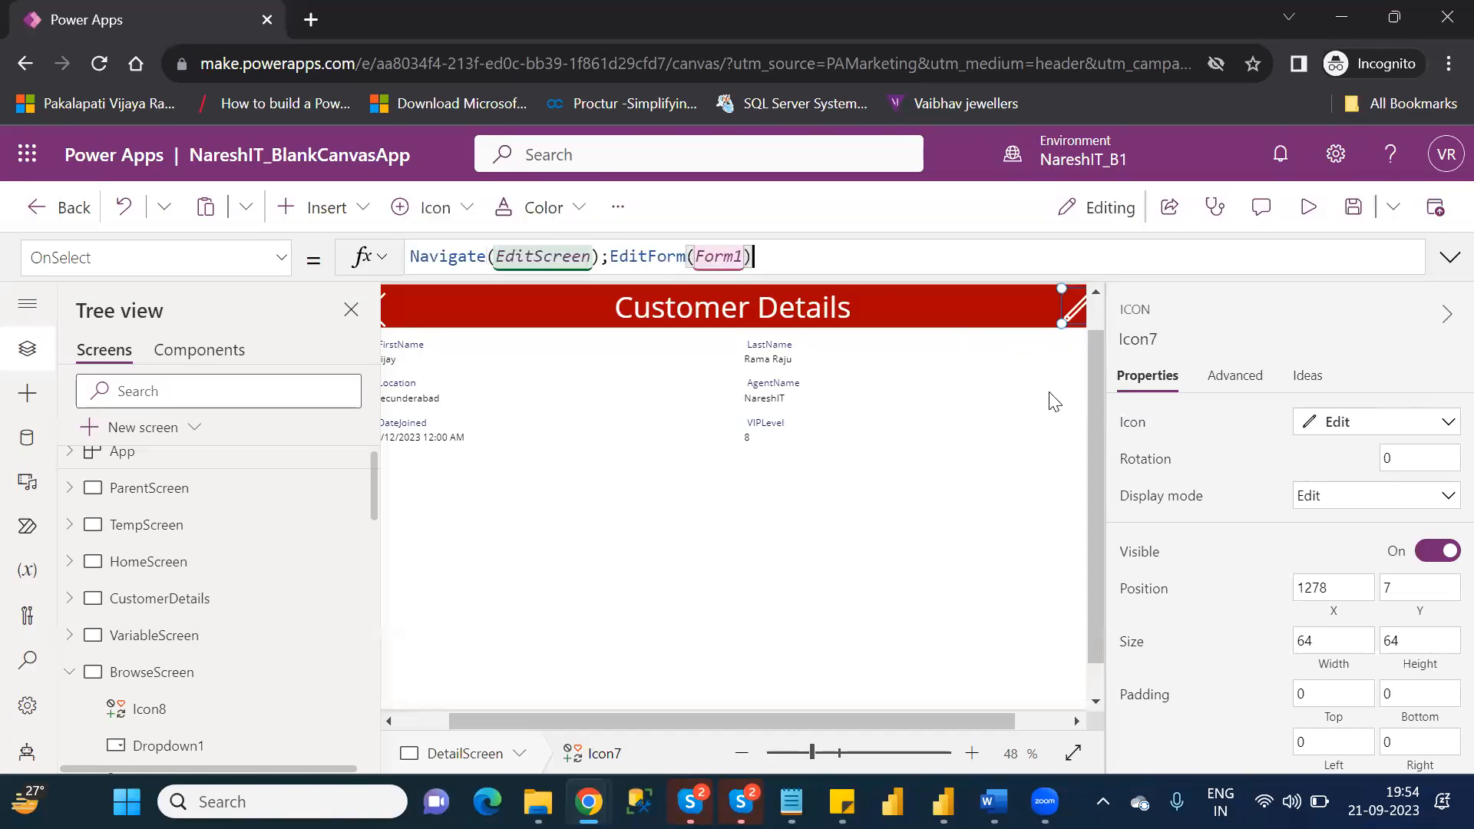
Preview the app, test the edit icon's form for the Secunderabad customer, and exit the preview.
{"action": "left_click", "coordinate": [1312, 215]}
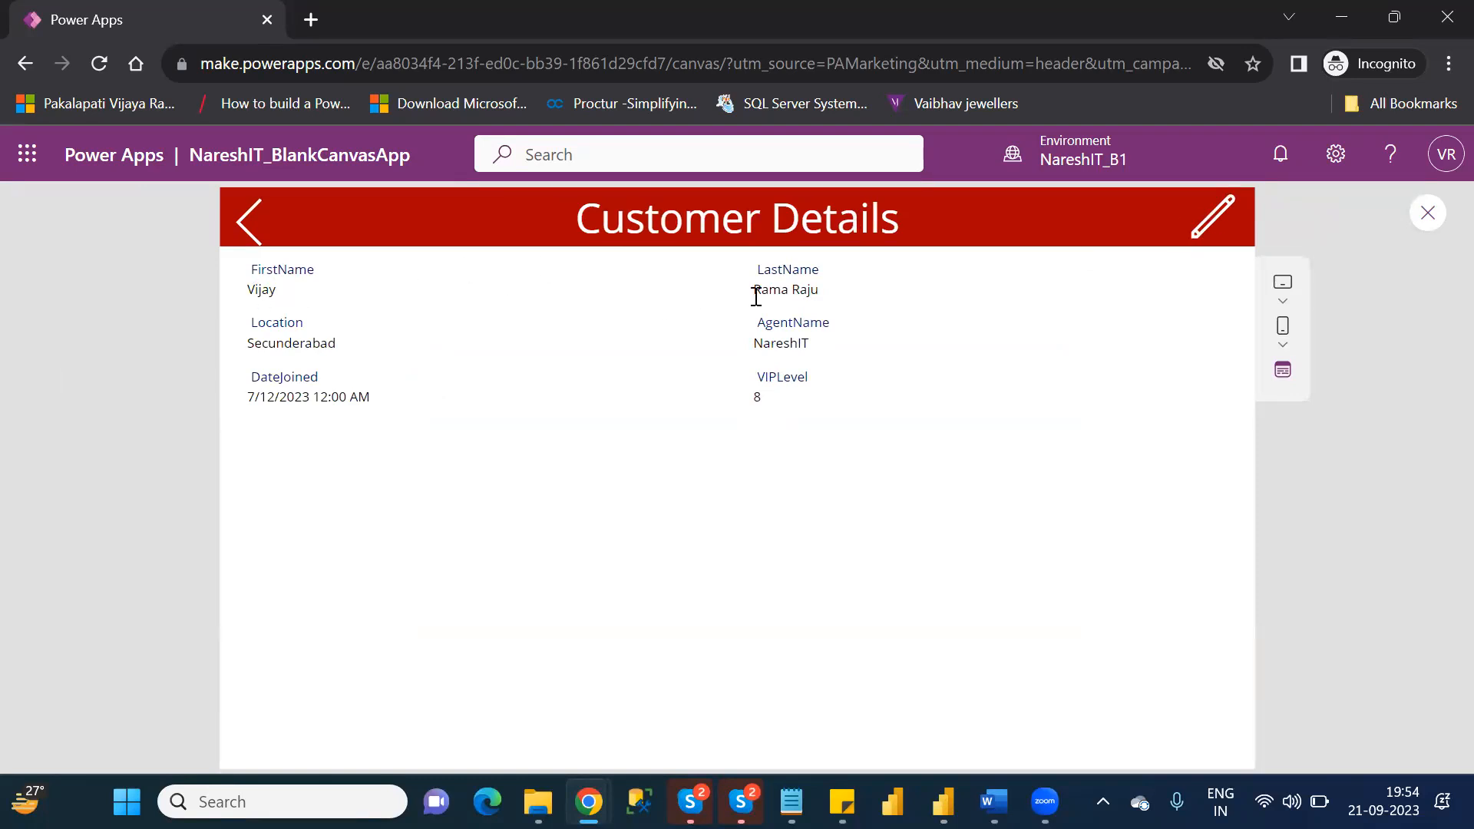
{"action": "left_click", "coordinate": [1223, 219]}
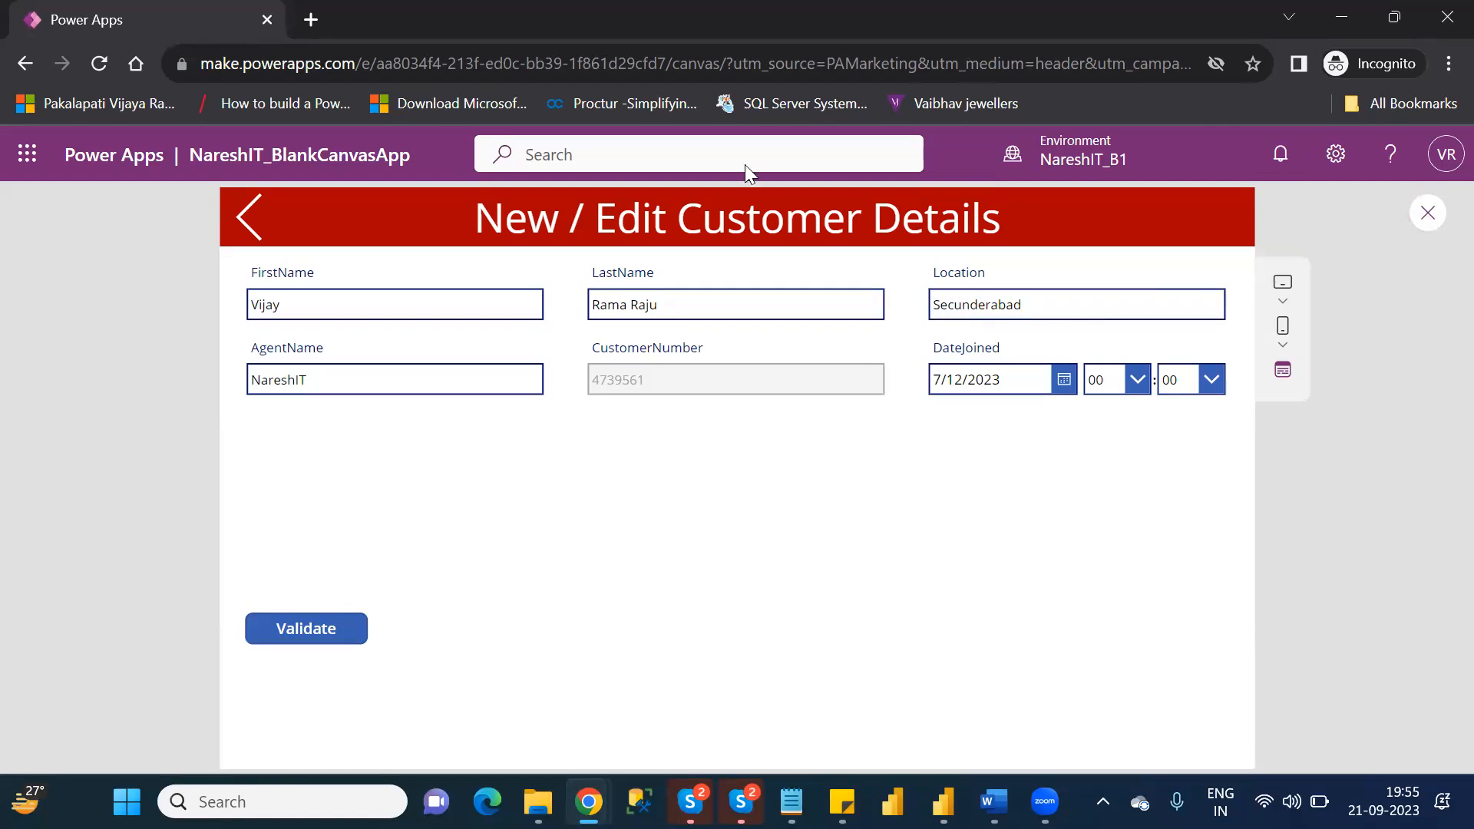
{"action": "key", "text": "Escape"}
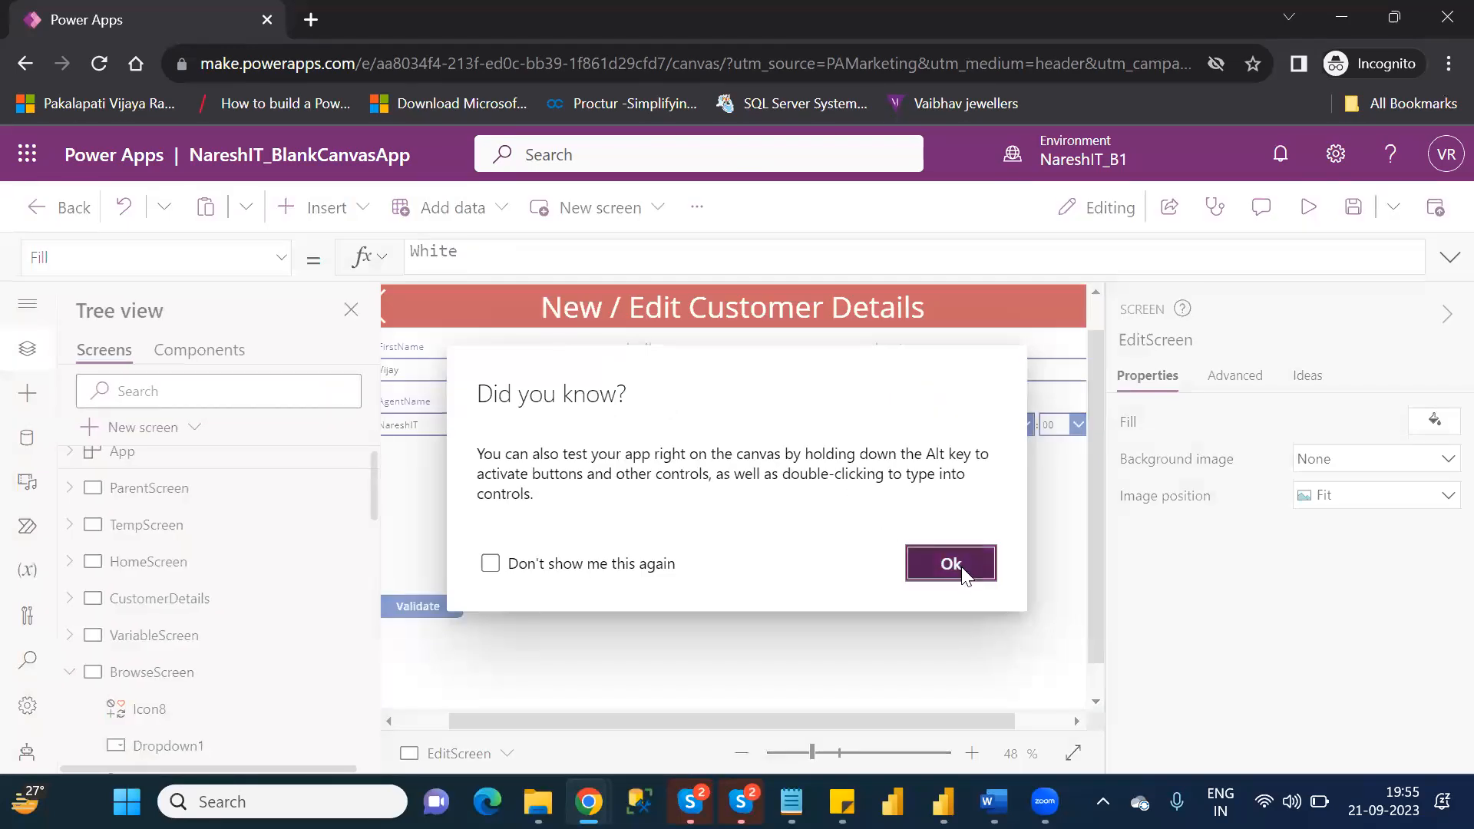
{"action": "left_click", "coordinate": [952, 565]}
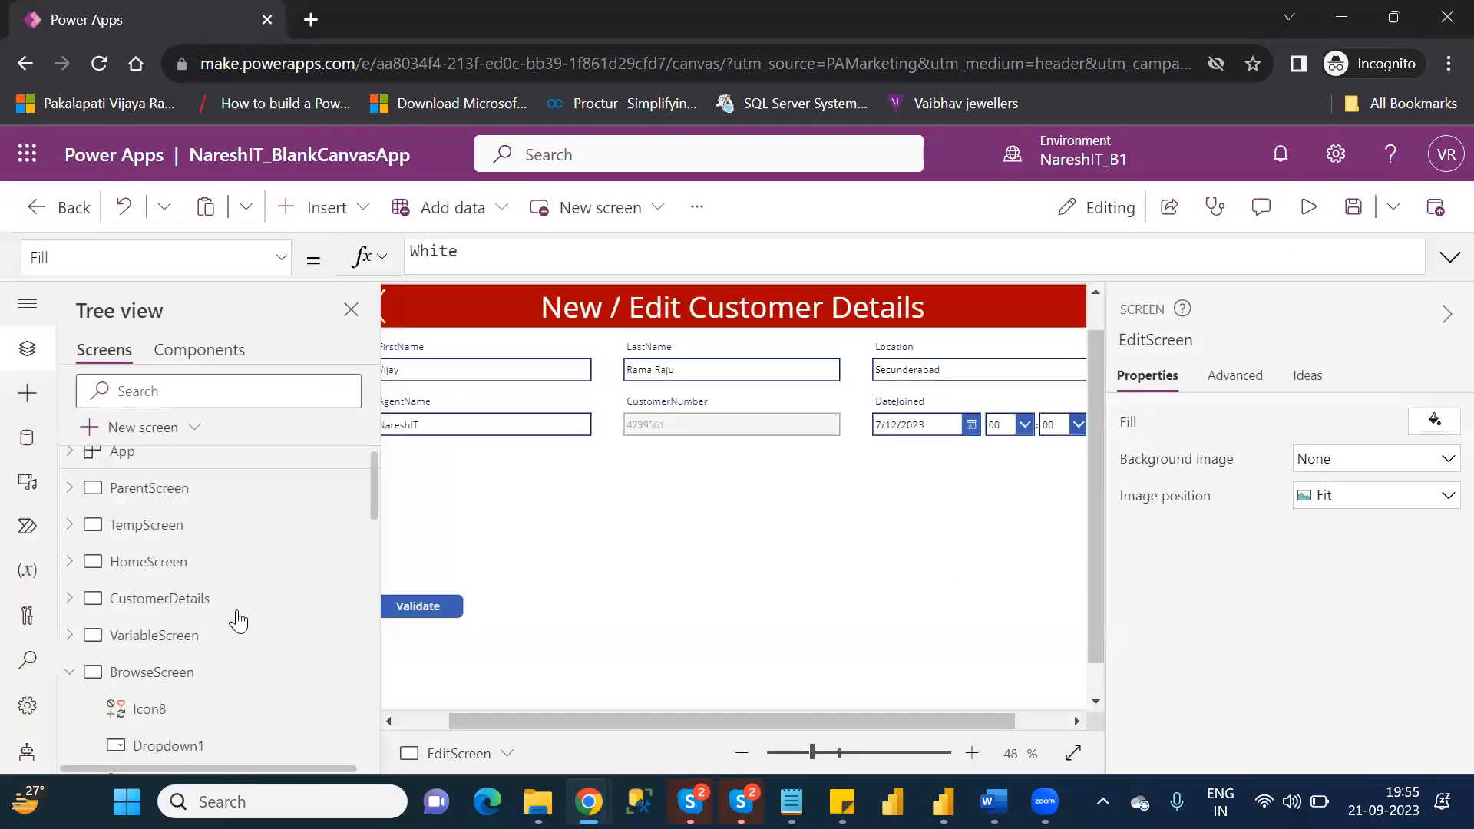
Show BrowseScreen, preview it, and open the details of the customer whose agent is NareshIT123.
{"action": "left_click", "coordinate": [171, 682]}
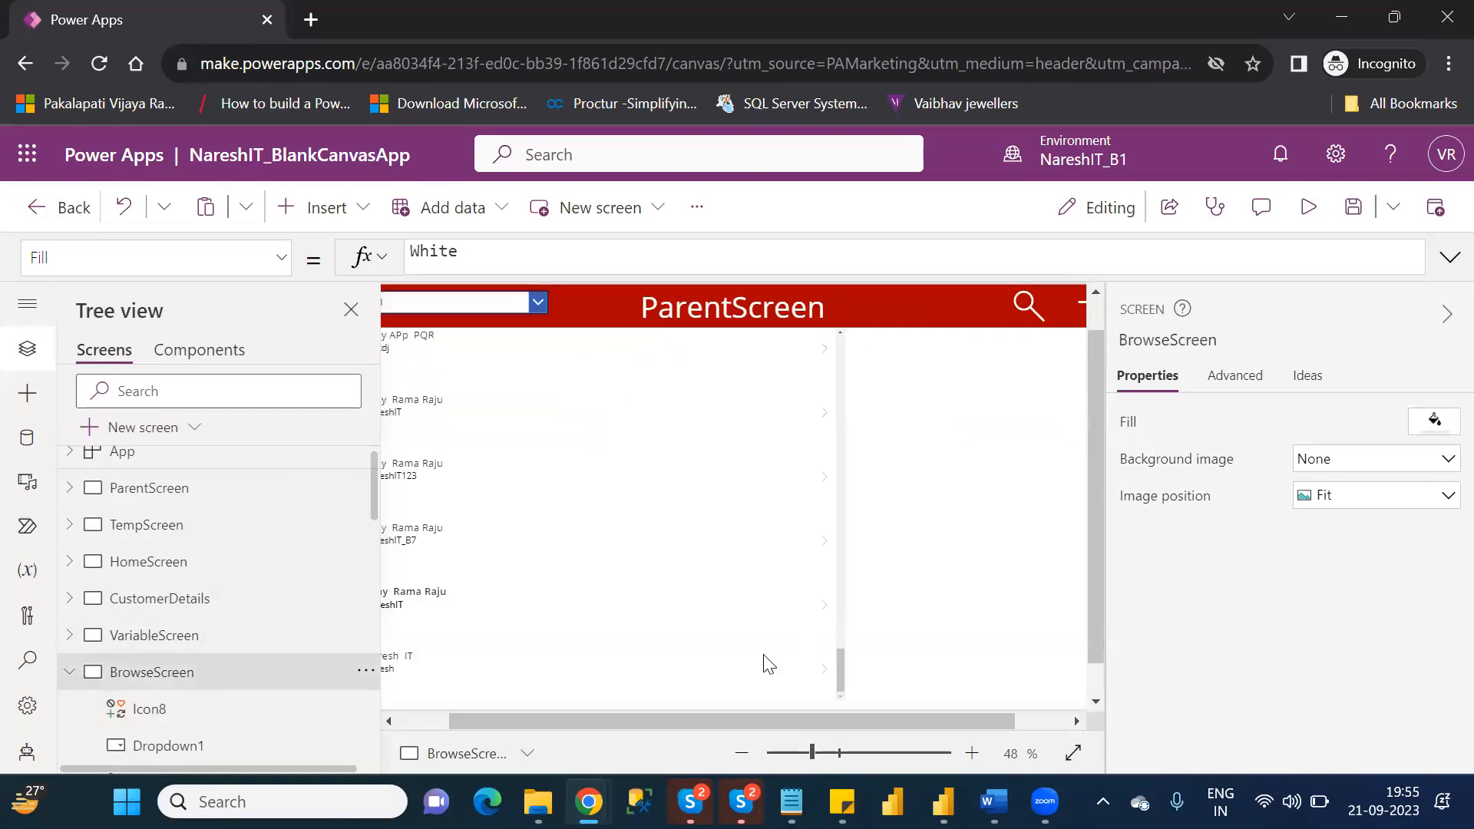
{"action": "left_click", "coordinate": [419, 720]}
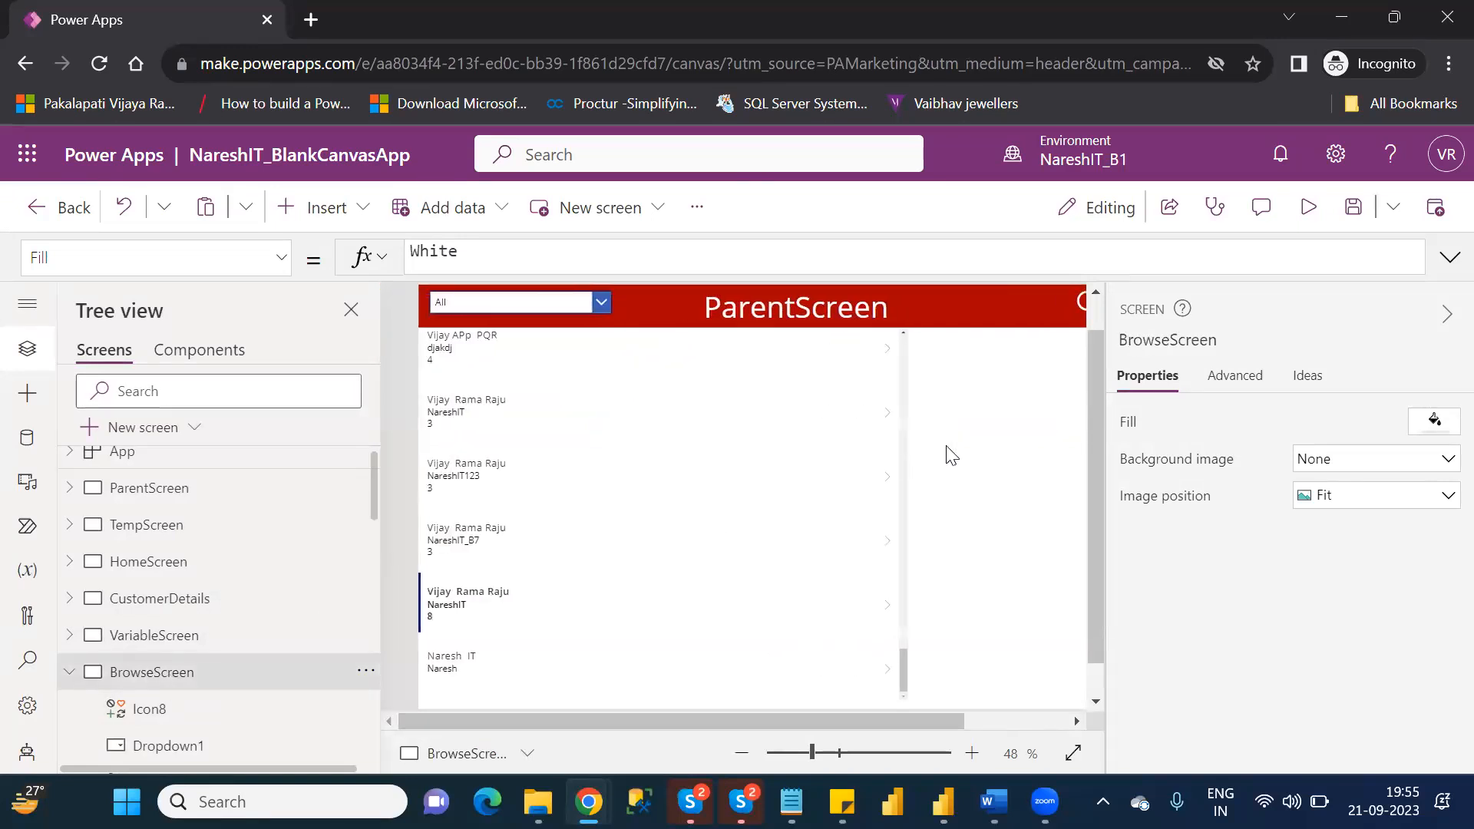
{"action": "left_click", "coordinate": [886, 472]}
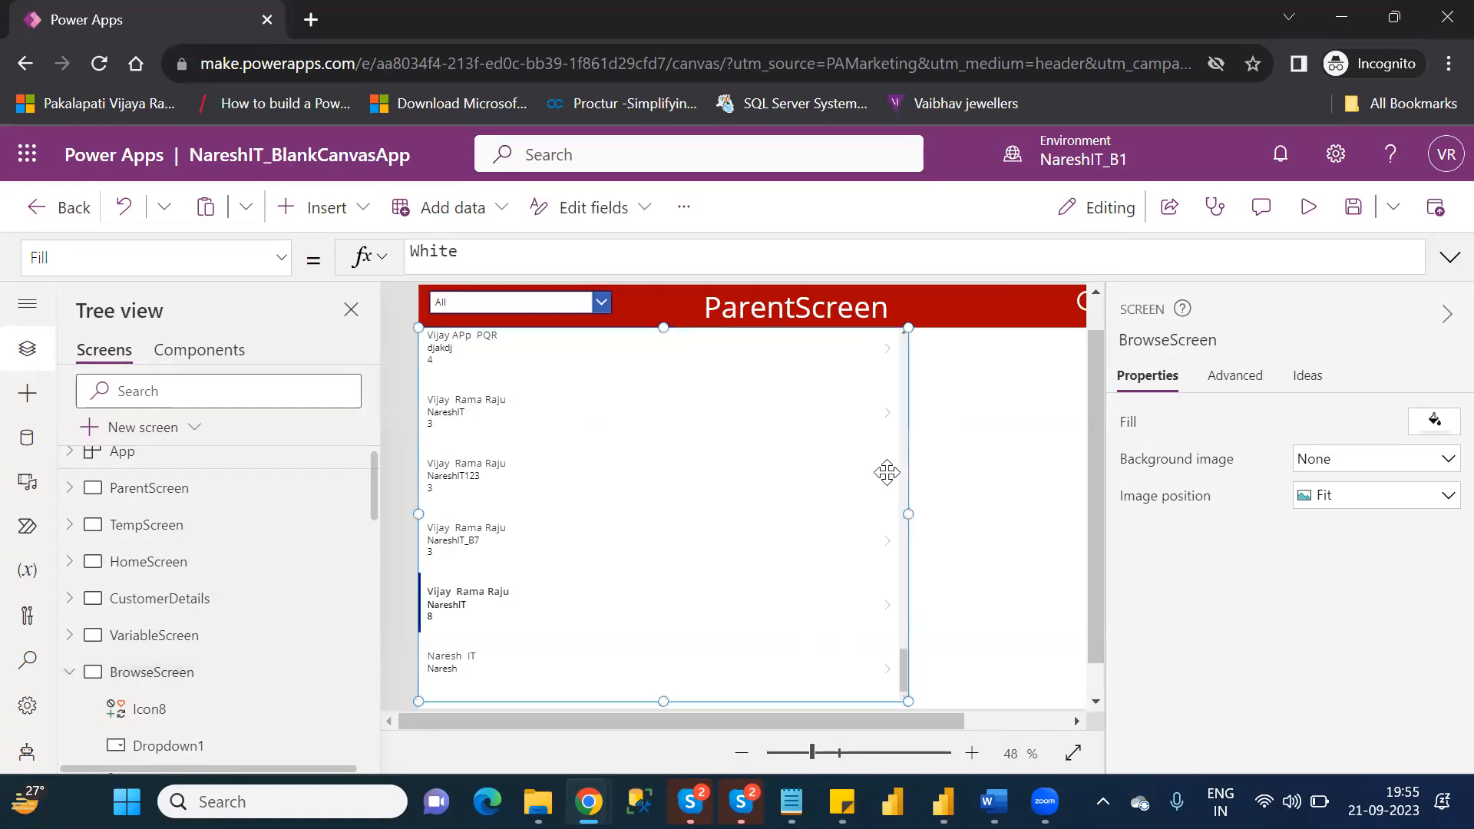
{"action": "left_click", "coordinate": [1314, 216]}
{"action": "left_click", "coordinate": [859, 459]}
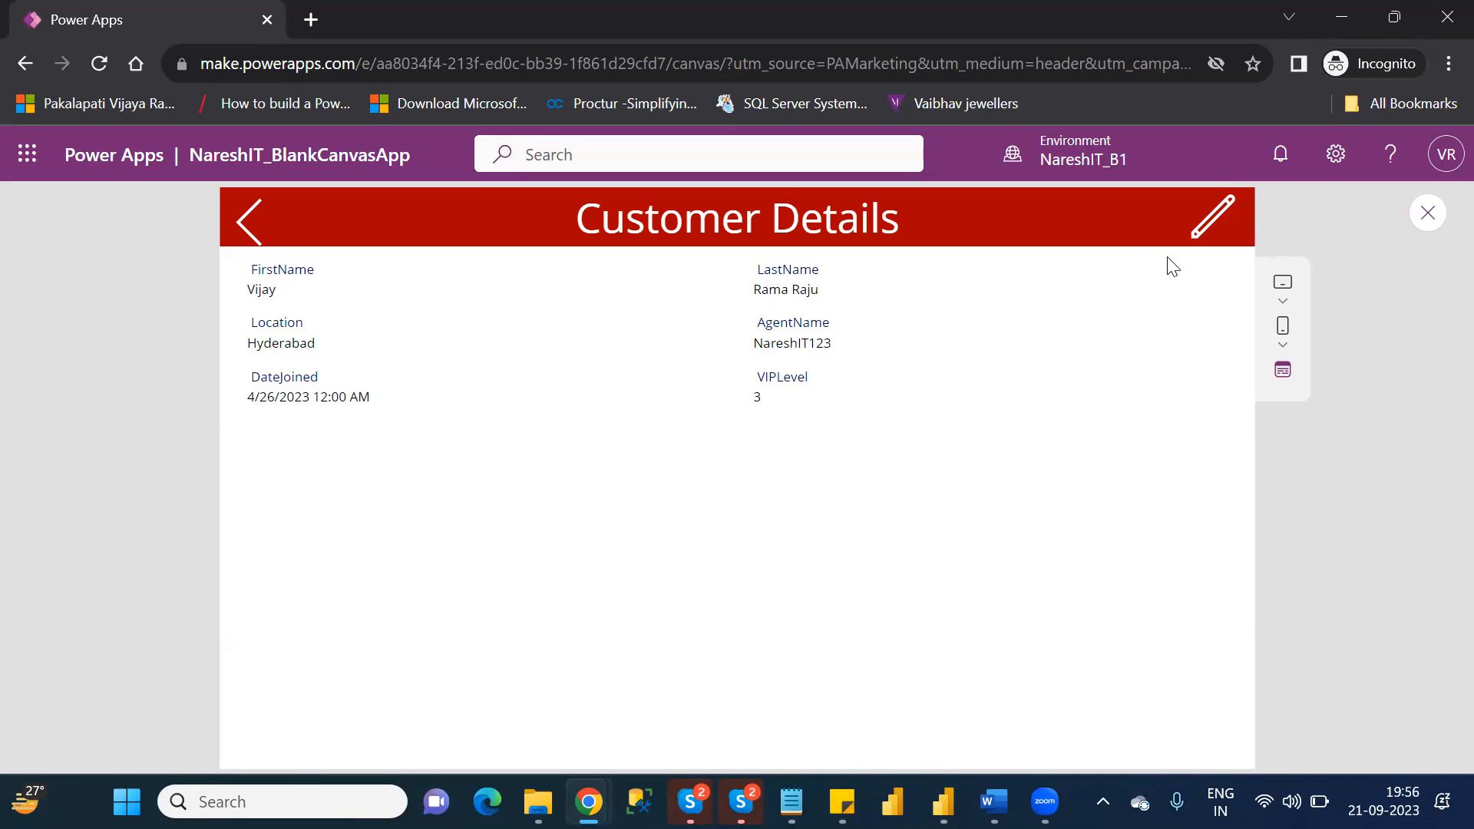
Exit the preview and review the EditForm(Form1) part of the edit icon's OnSelect formula.
{"action": "left_click", "coordinate": [1426, 215]}
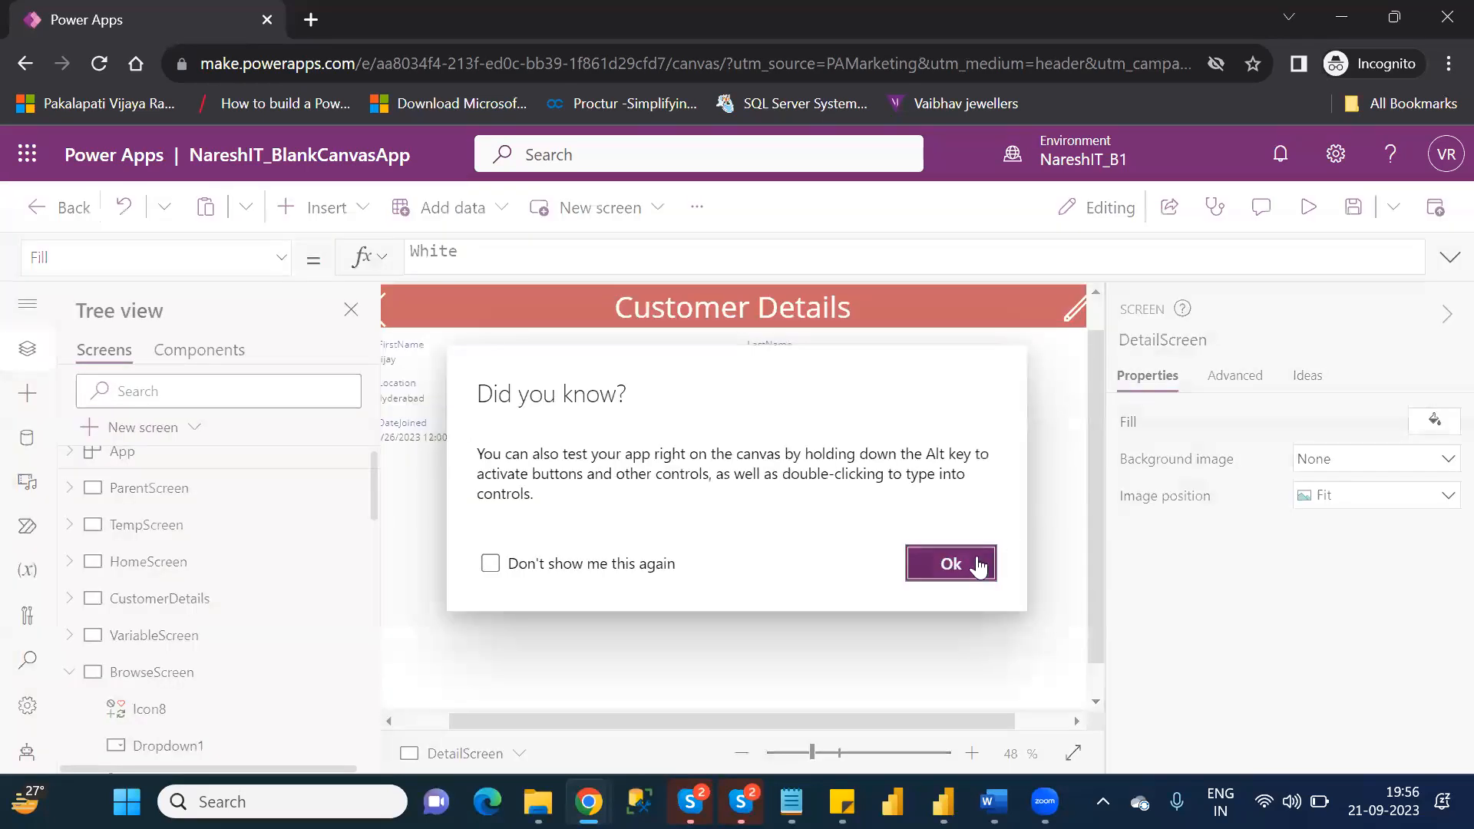
{"action": "left_click", "coordinate": [951, 564]}
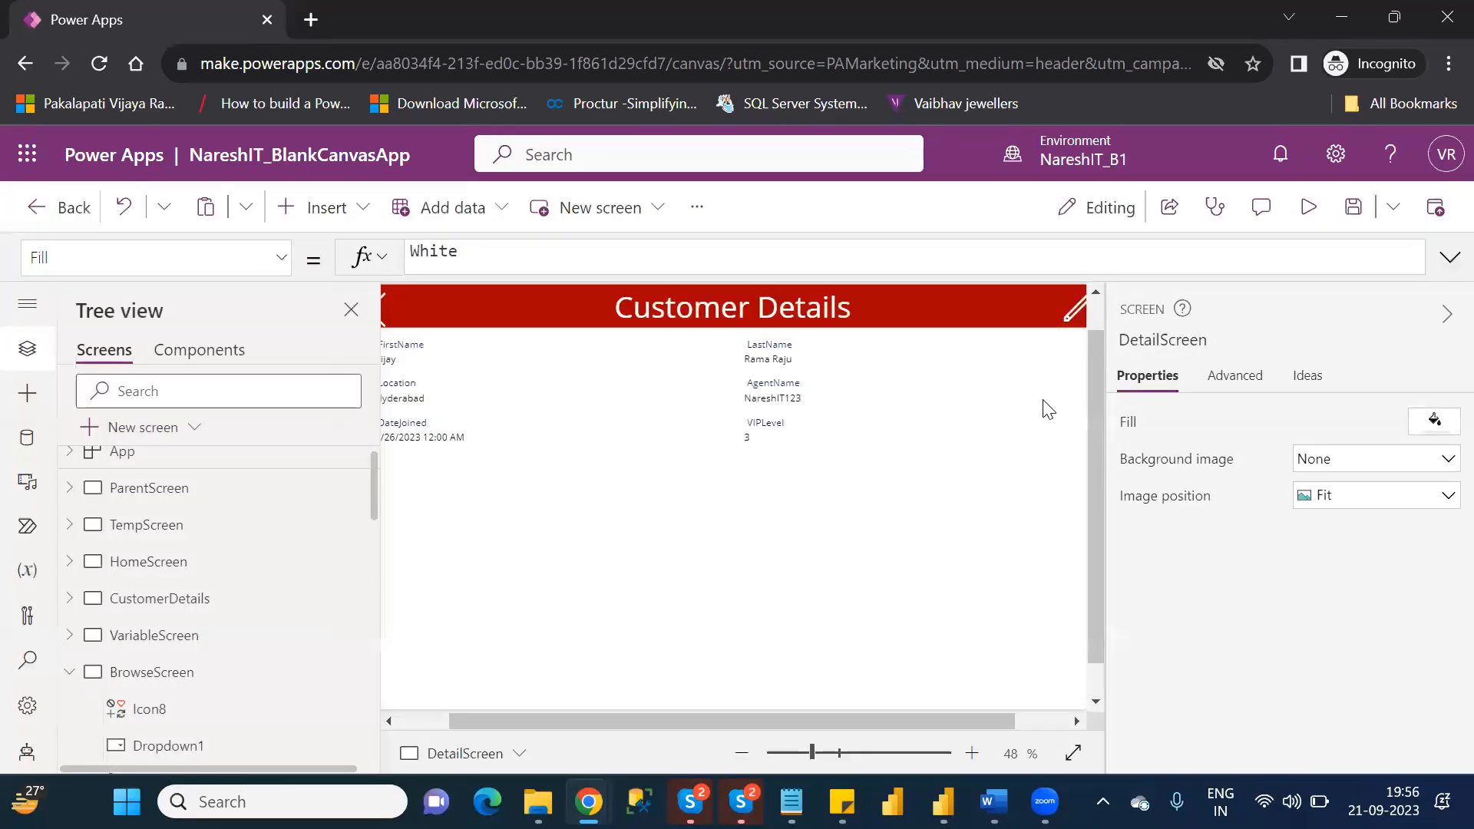
{"action": "left_click", "coordinate": [1075, 310]}
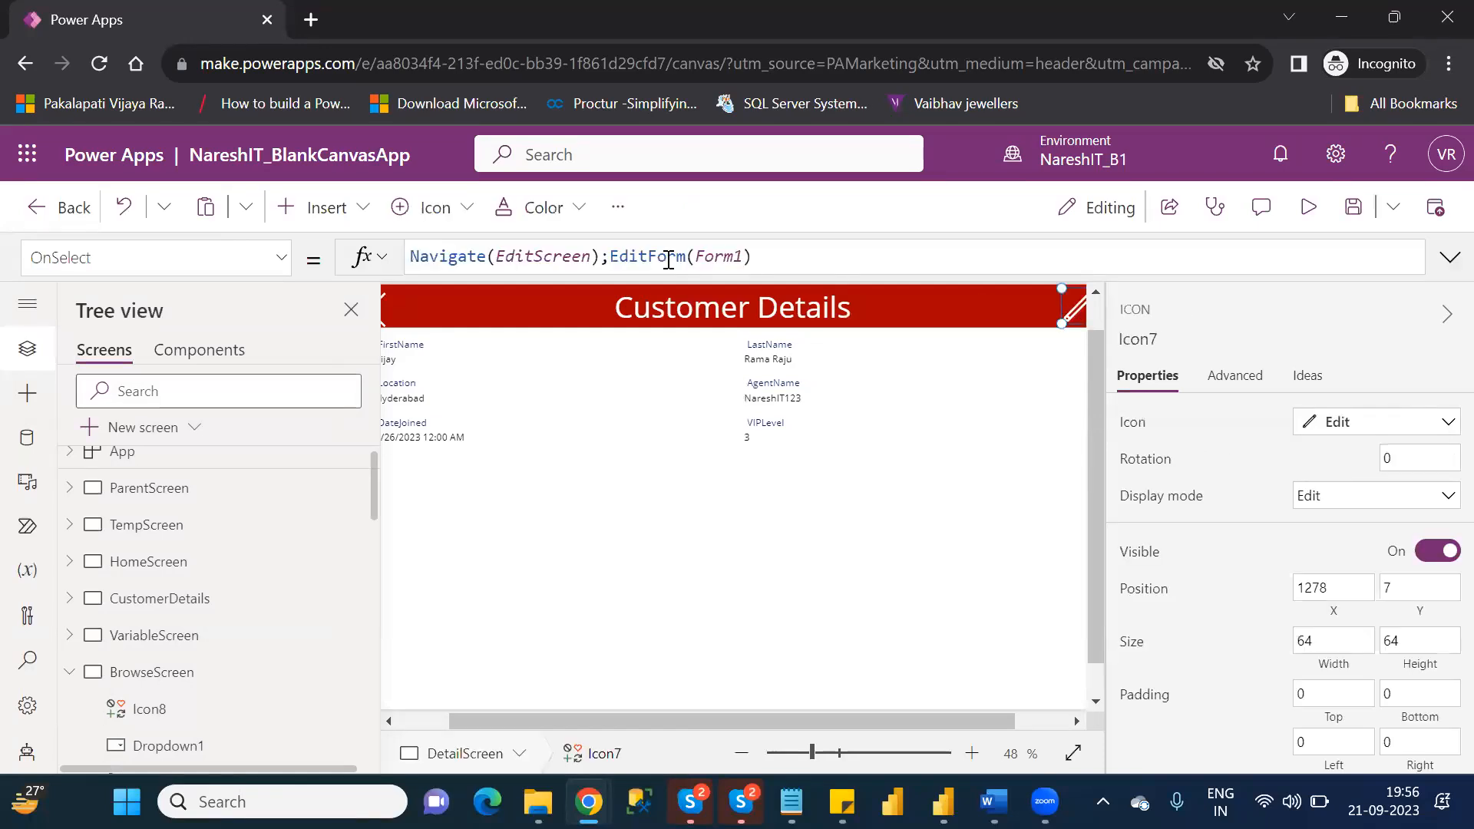
{"action": "left_click", "coordinate": [668, 258]}
{"action": "double_click", "coordinate": [668, 258]}
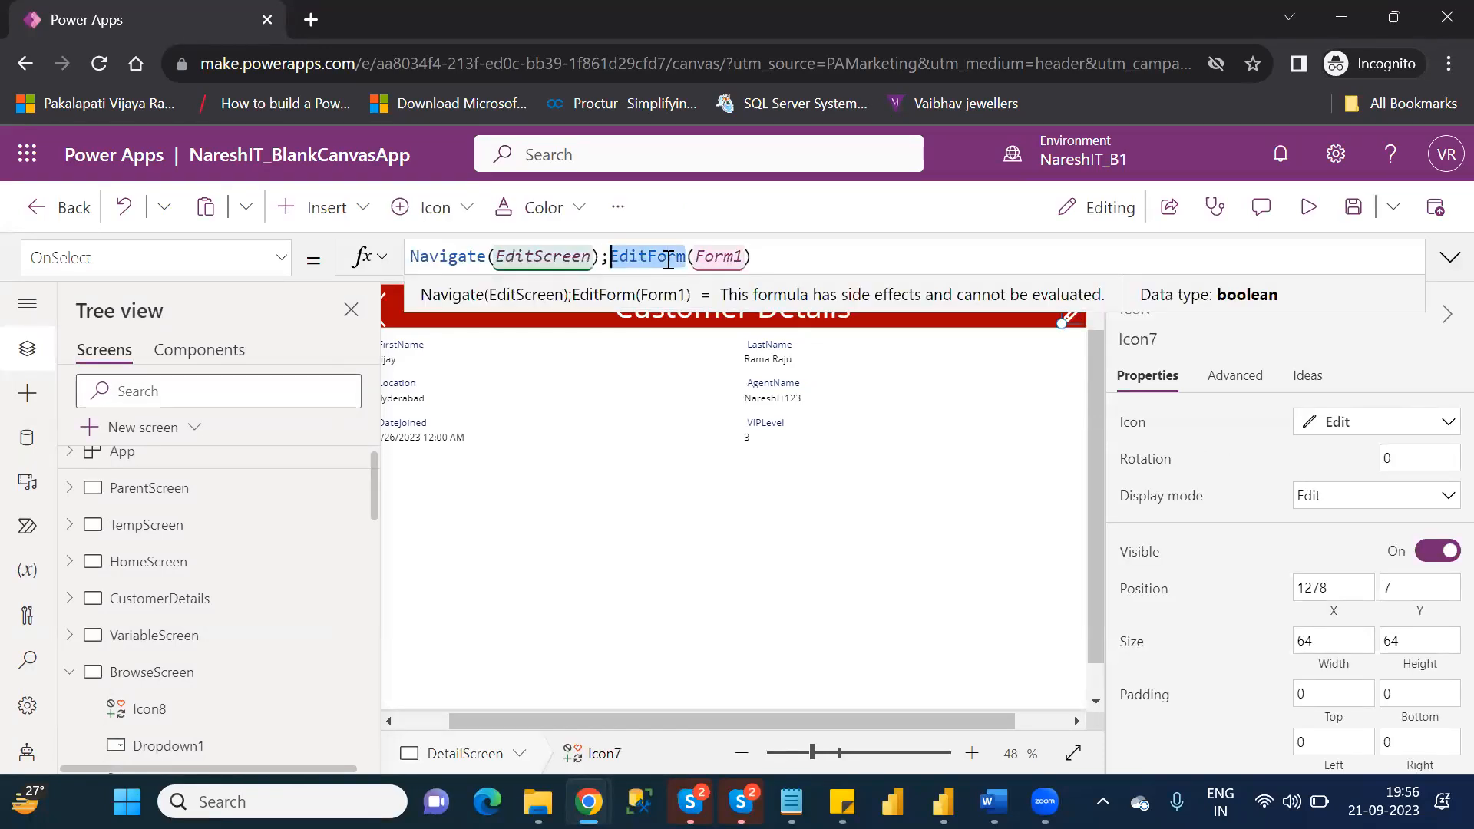
{"action": "double_click", "coordinate": [713, 257]}
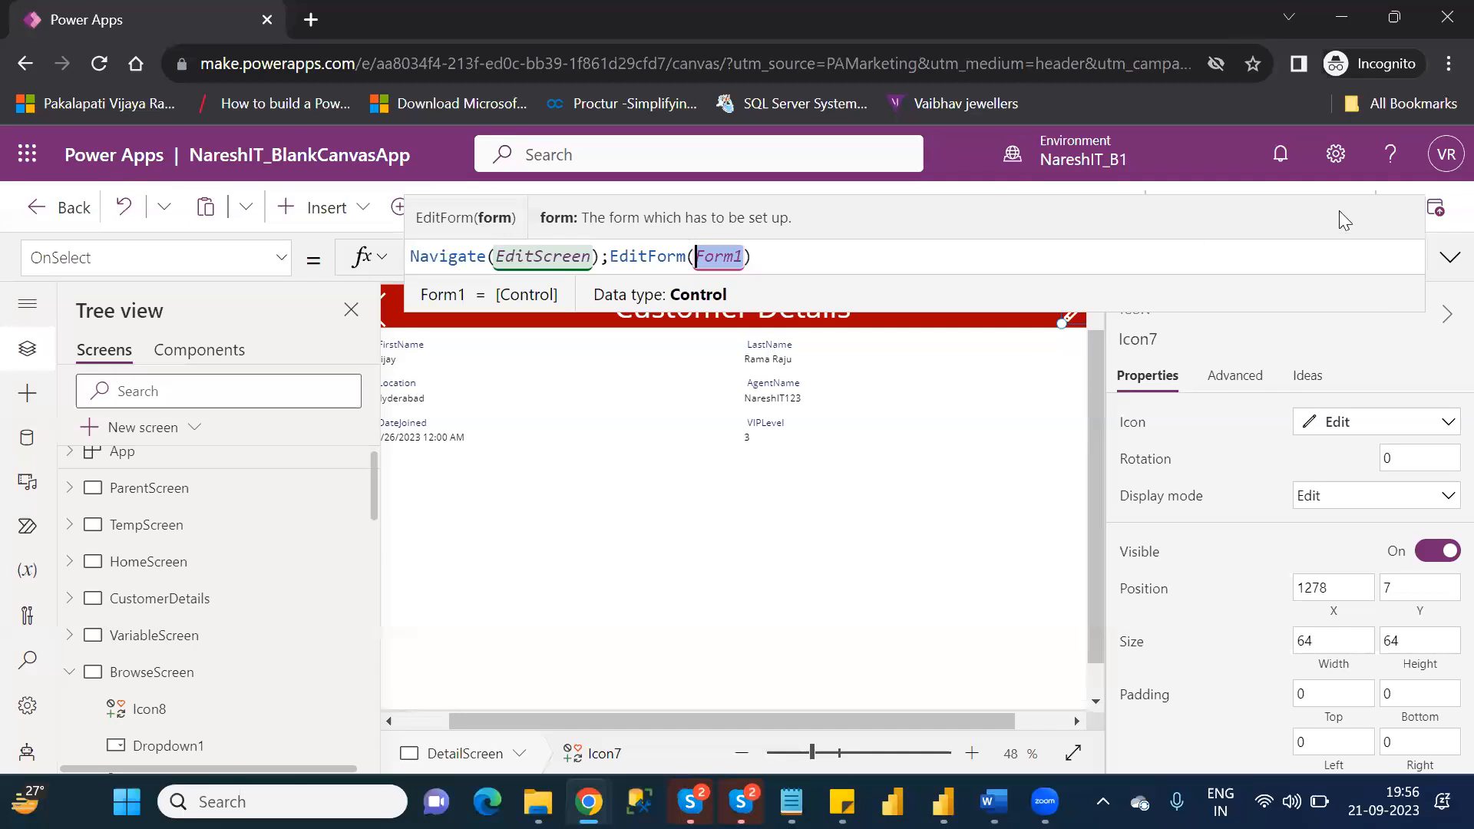
{"action": "left_click", "coordinate": [1394, 329]}
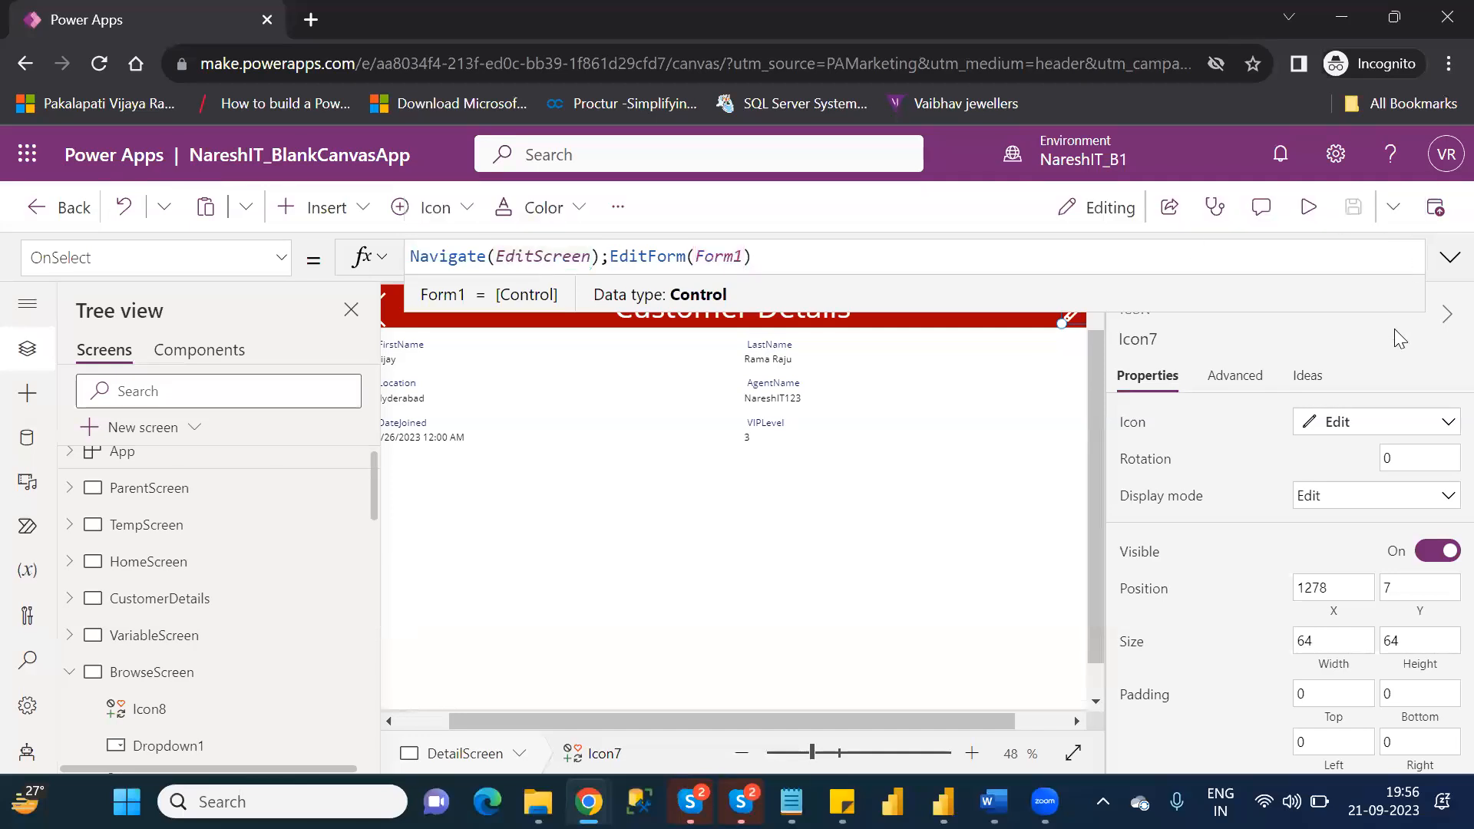
Preview the NareshIT123 customer's details, test the edit icon's form, and go back to ParentScreen.
{"action": "left_click", "coordinate": [1307, 206]}
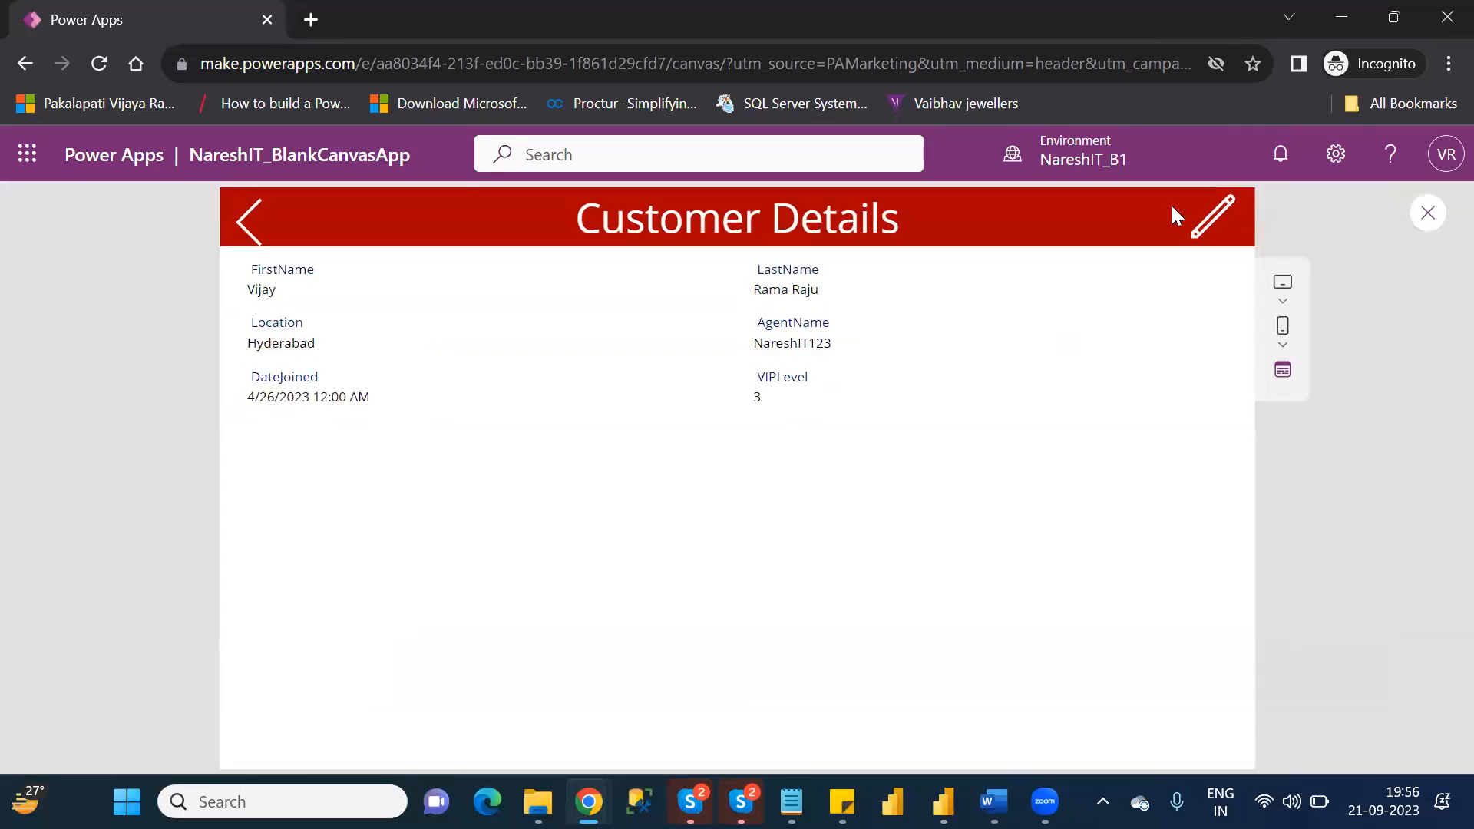
{"action": "left_click", "coordinate": [1215, 217]}
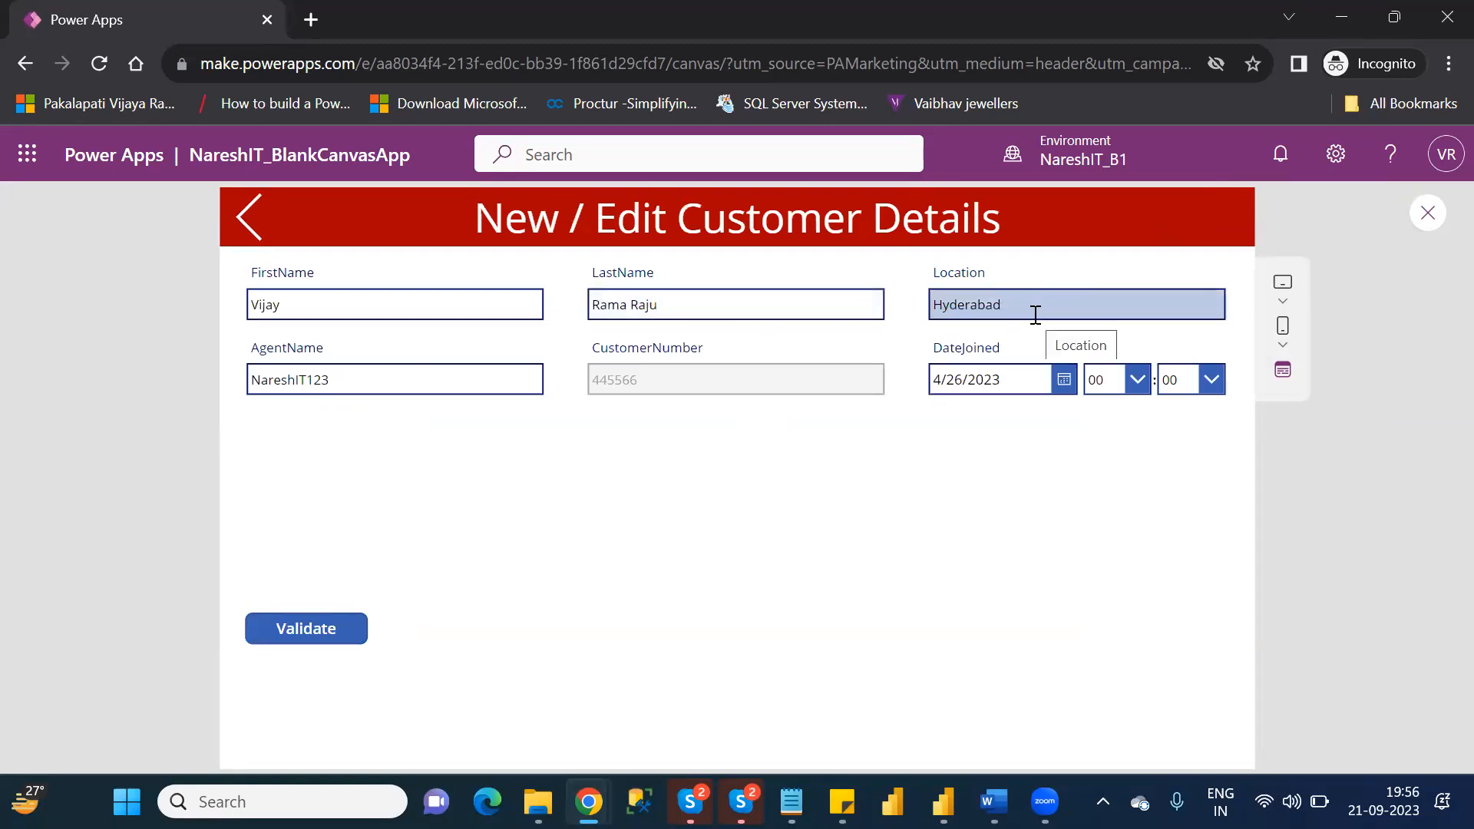
{"action": "left_click", "coordinate": [248, 226]}
{"action": "left_click", "coordinate": [248, 226]}
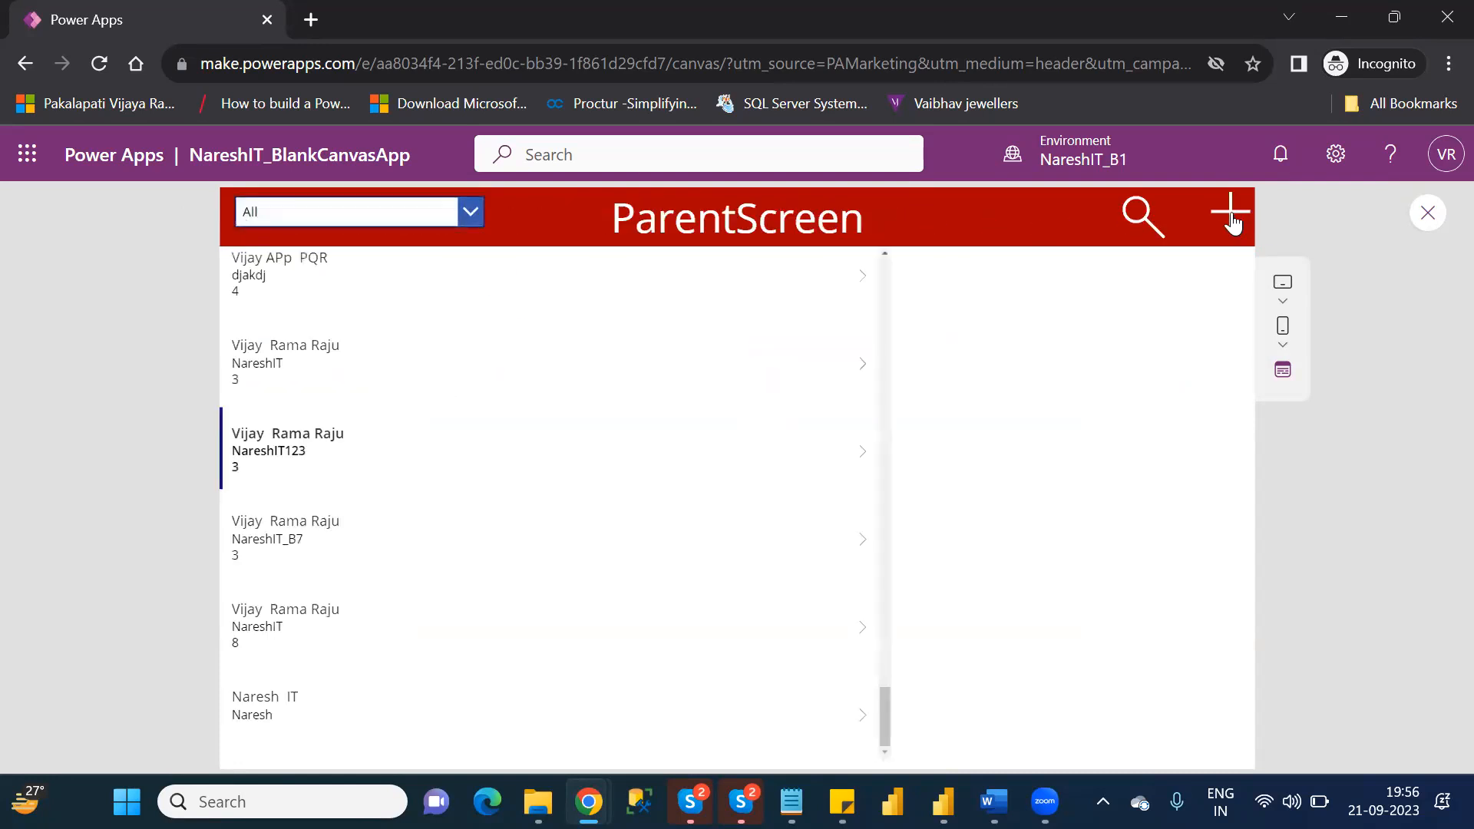
Compare the Add icon's form with the edit form of the NareshIT123 customer, and return to ParentScreen.
{"action": "left_click", "coordinate": [1231, 217]}
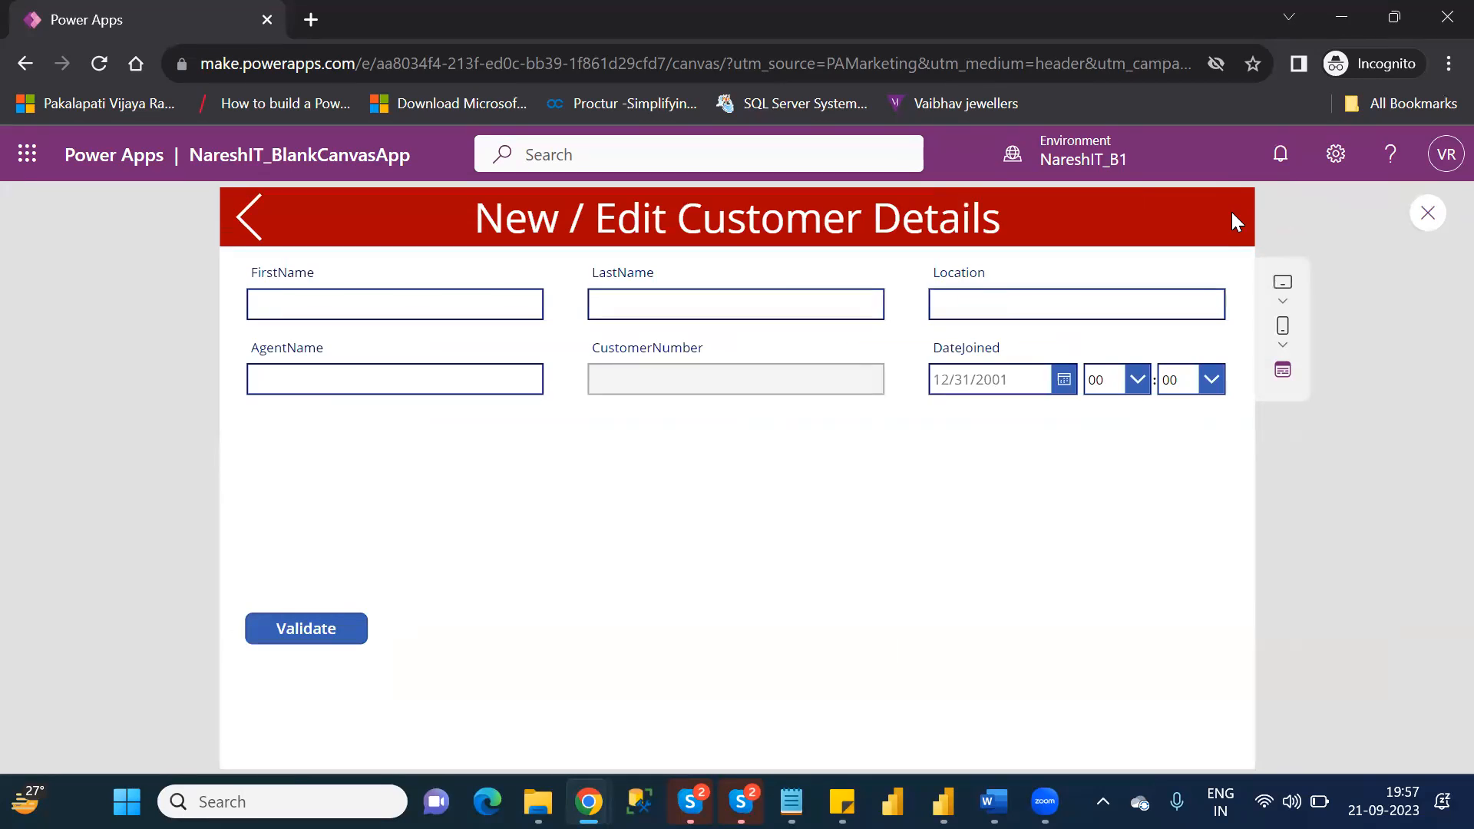
{"action": "left_click", "coordinate": [253, 225]}
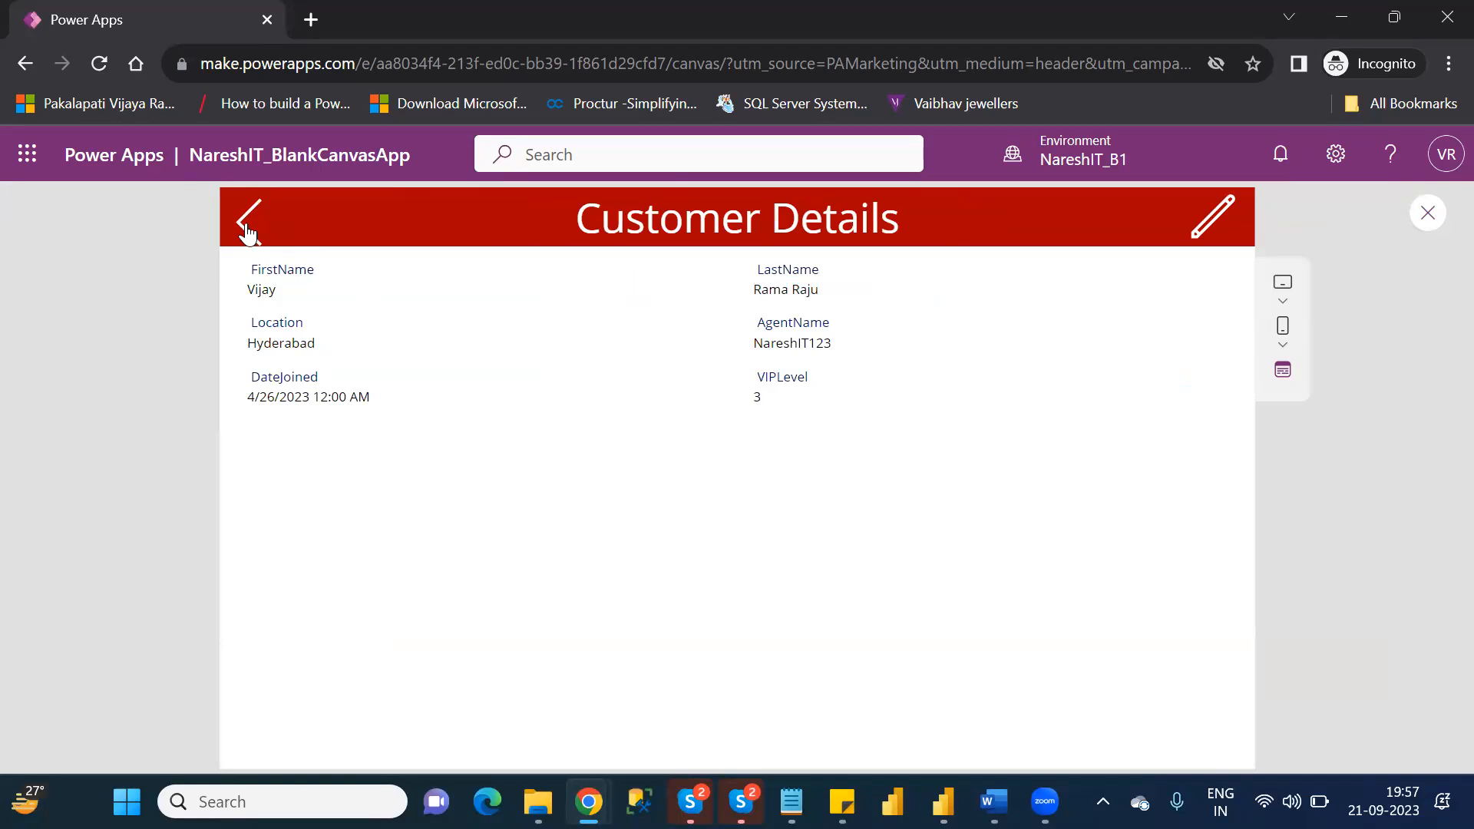
{"action": "left_click", "coordinate": [1221, 228]}
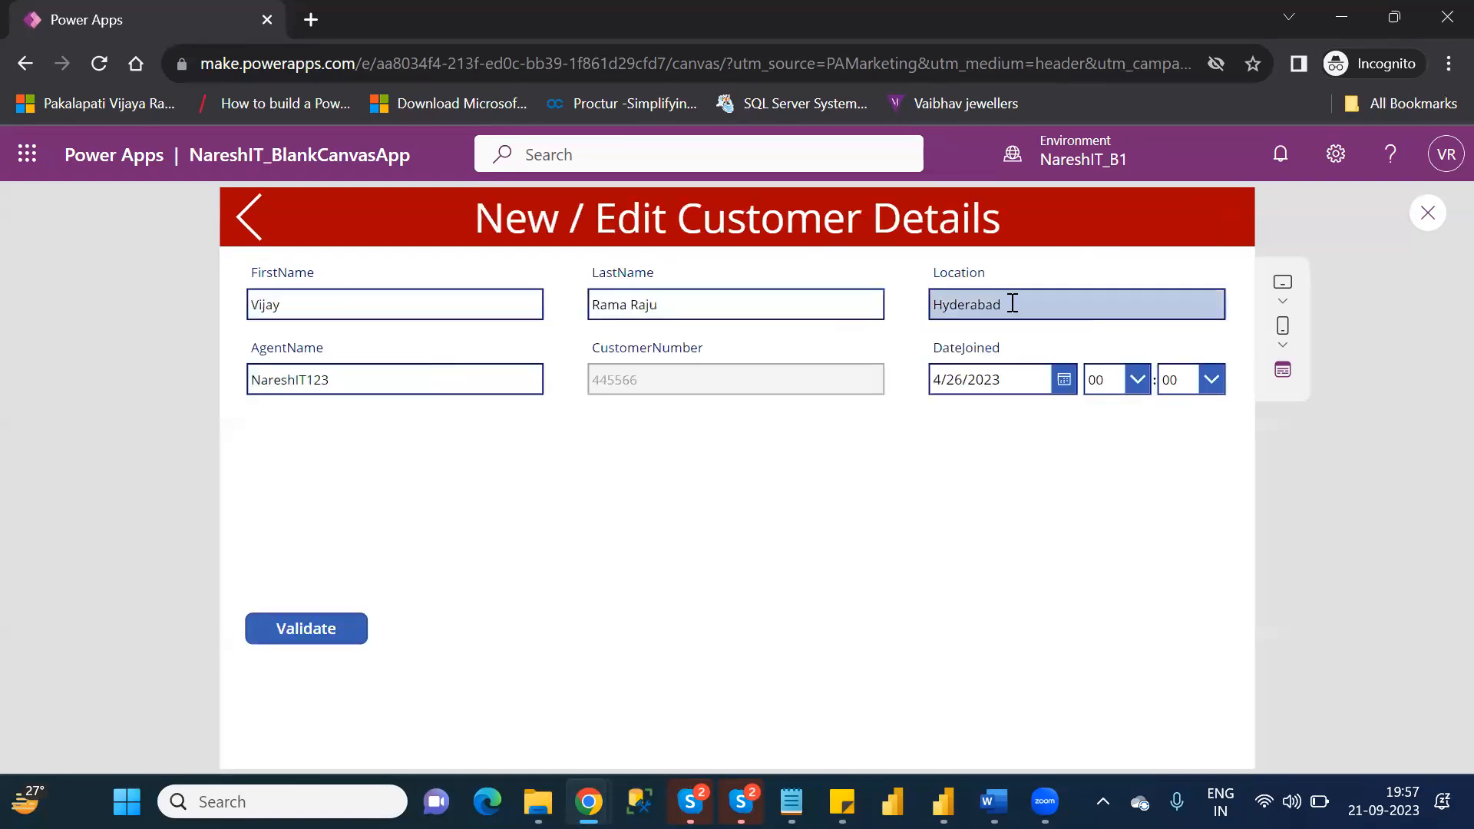
{"action": "left_click", "coordinate": [254, 221]}
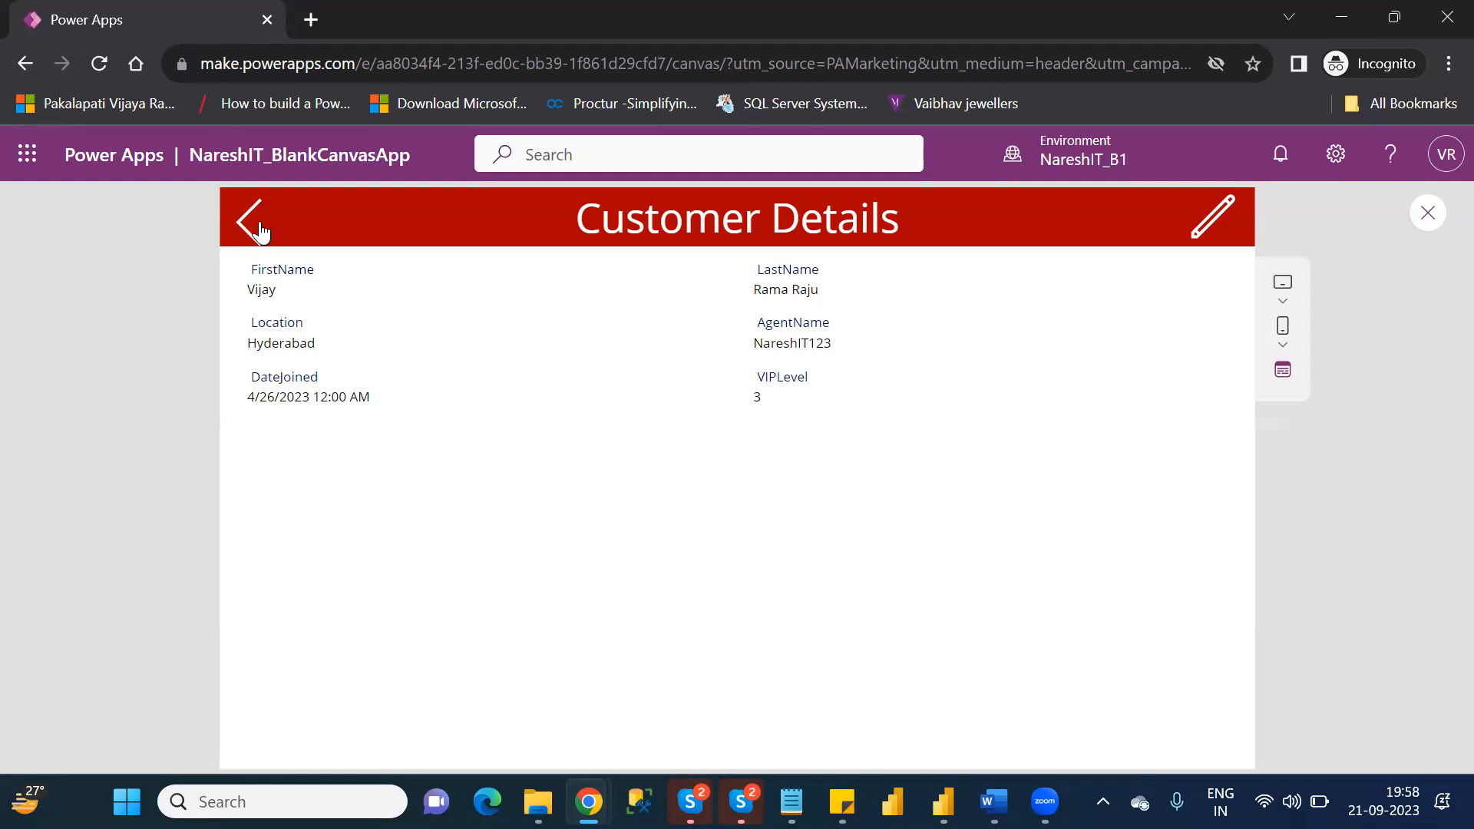
{"action": "left_click", "coordinate": [249, 221]}
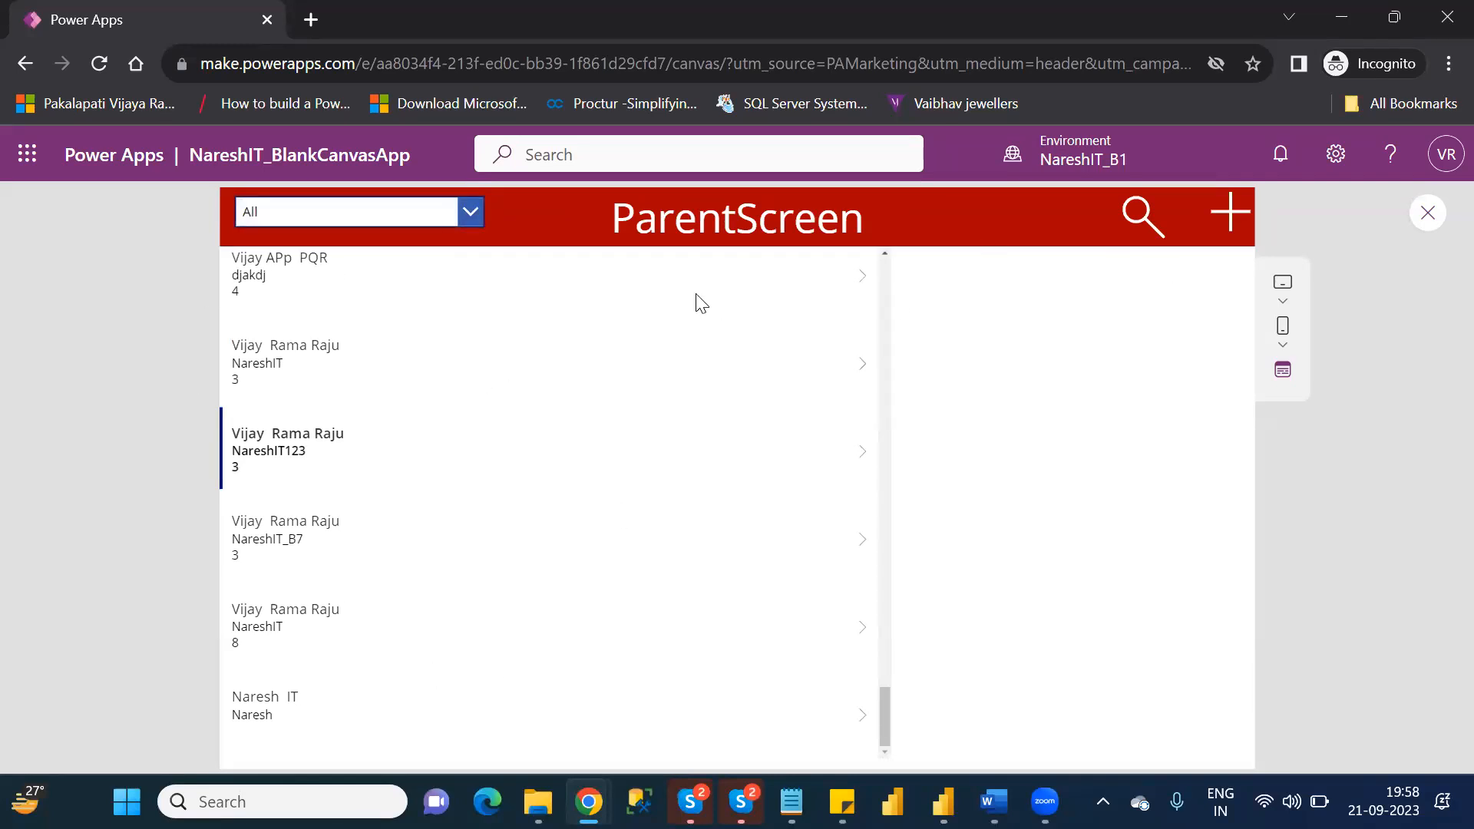
Open the Hyderabad customer with agent NareshIT and VIP level 3 from ParentScreen in the edit form.
{"action": "left_click", "coordinate": [866, 369]}
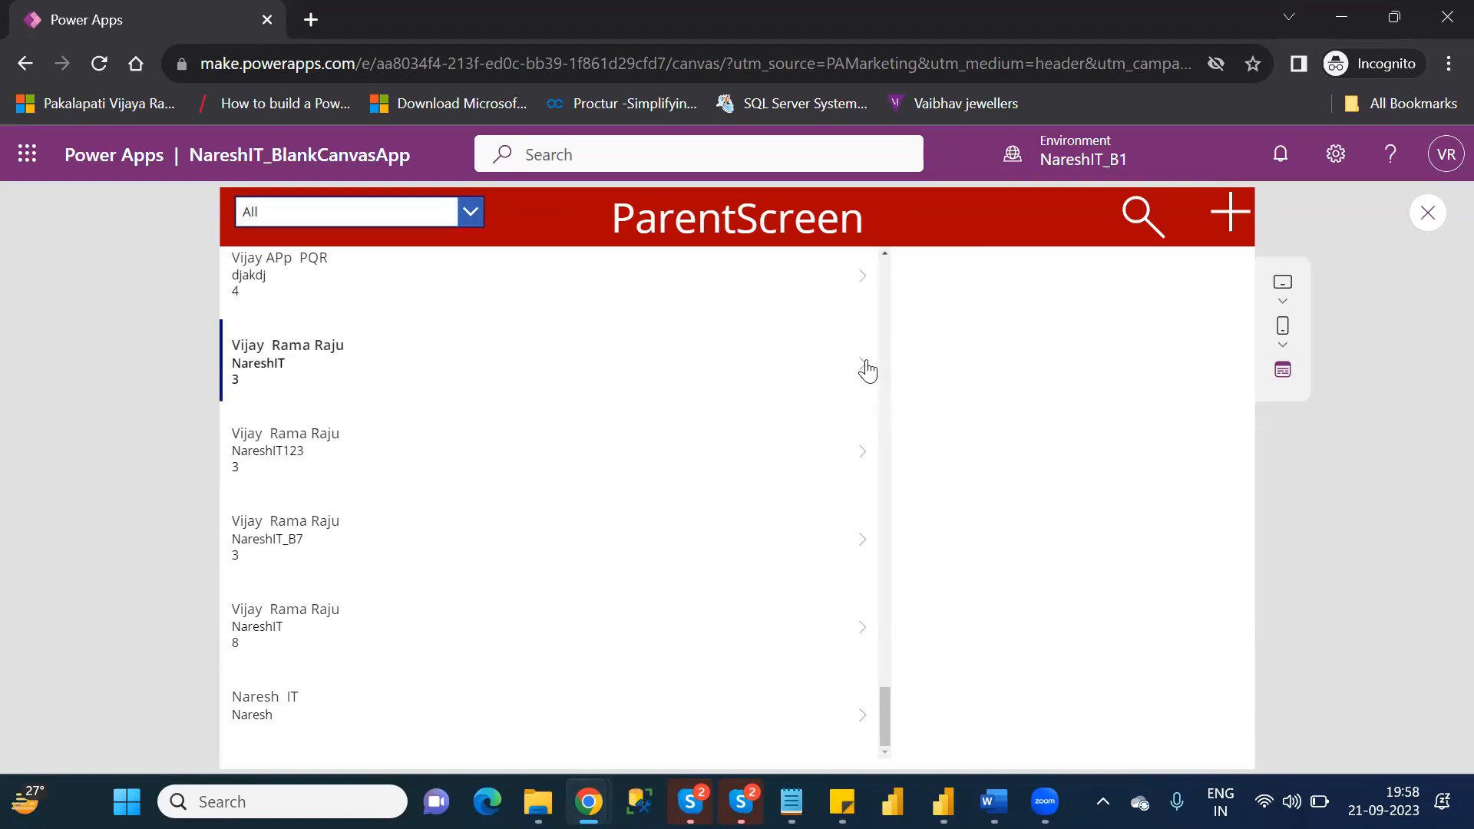
{"action": "left_click", "coordinate": [1207, 224]}
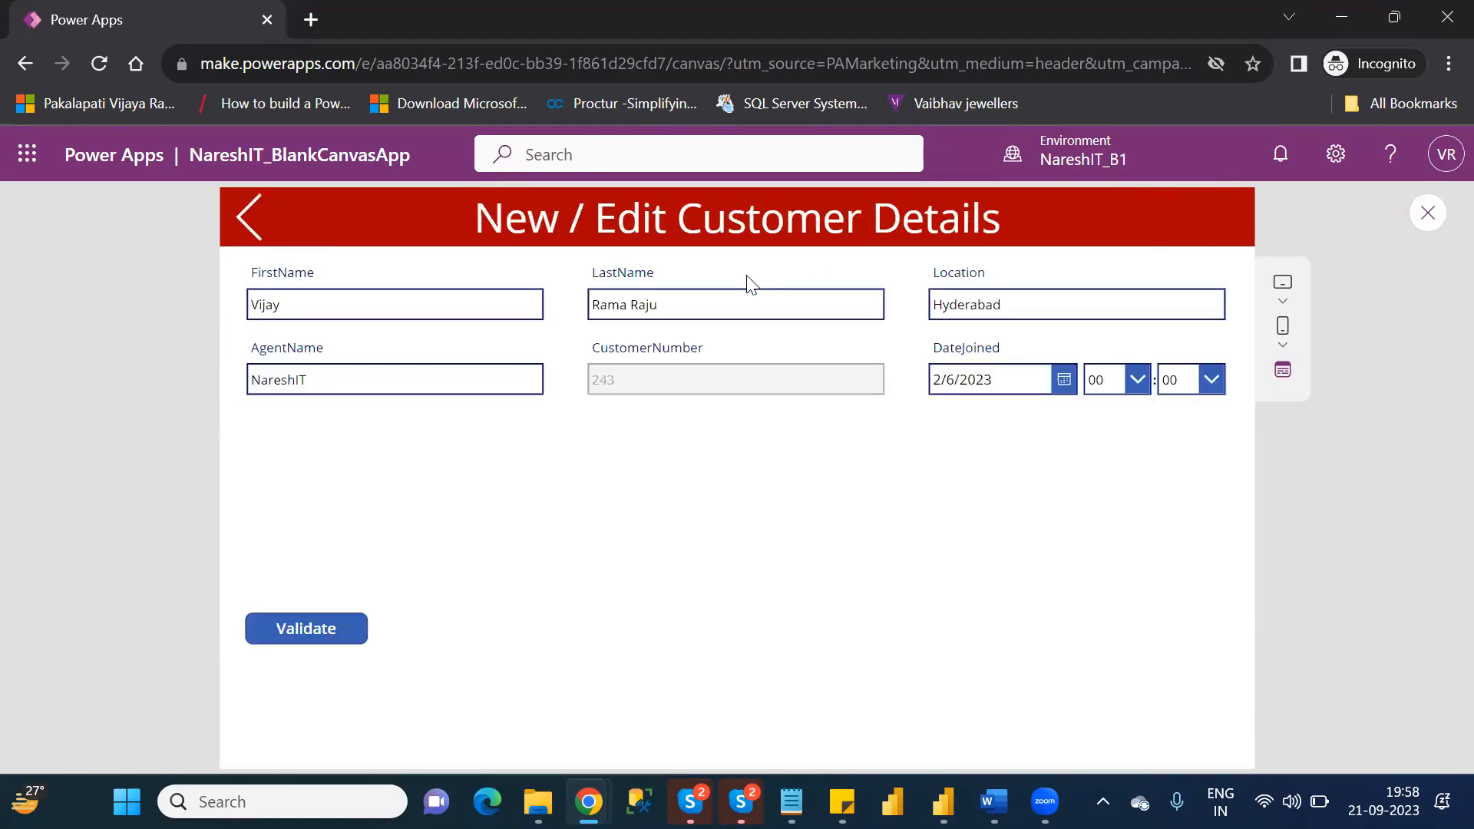
Go back to ParentScreen, test that the Add icon opens the blank customer form, and exit the preview.
{"action": "left_click", "coordinate": [228, 230]}
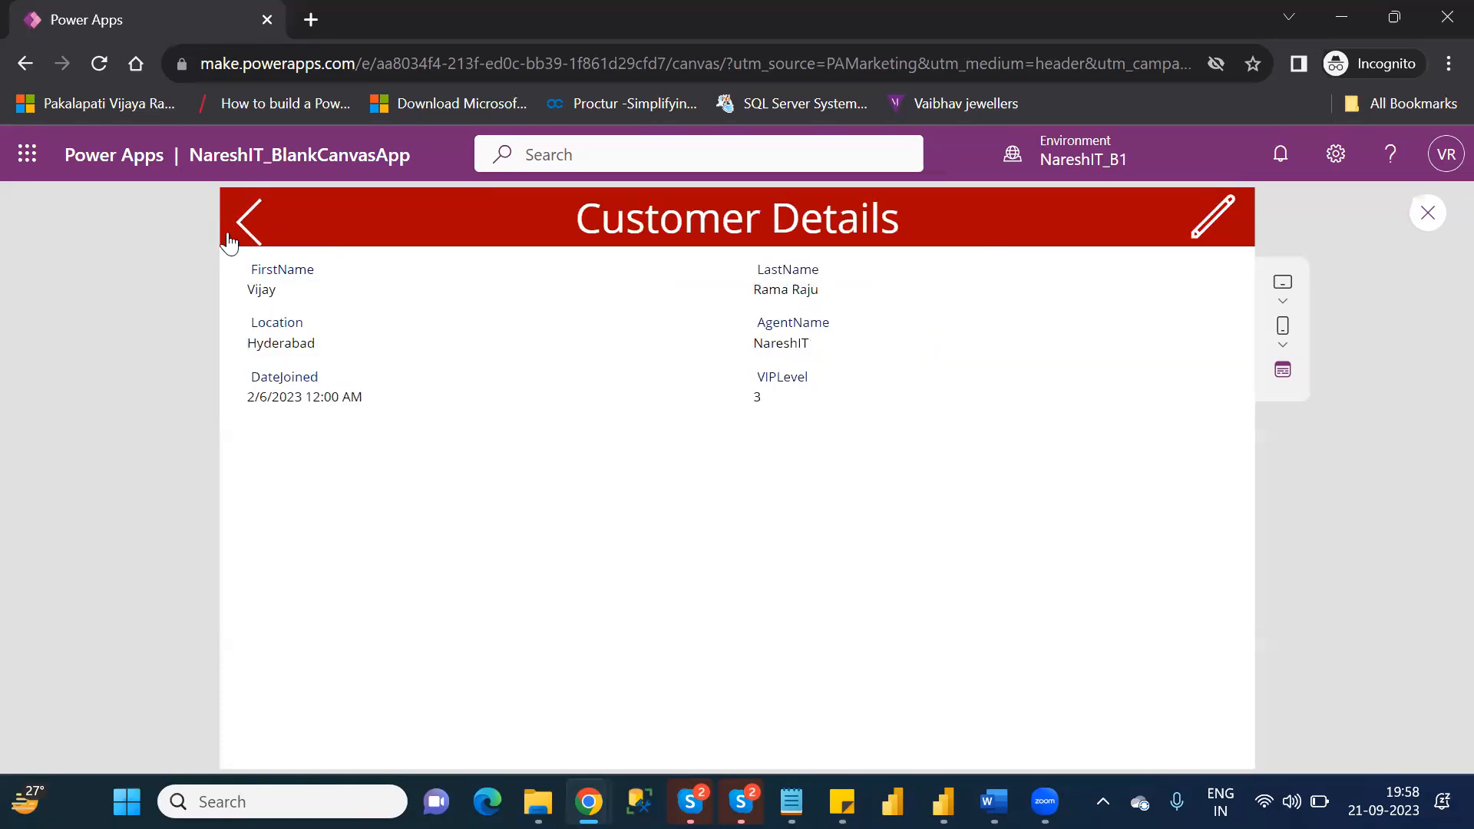
{"action": "left_click", "coordinate": [228, 239]}
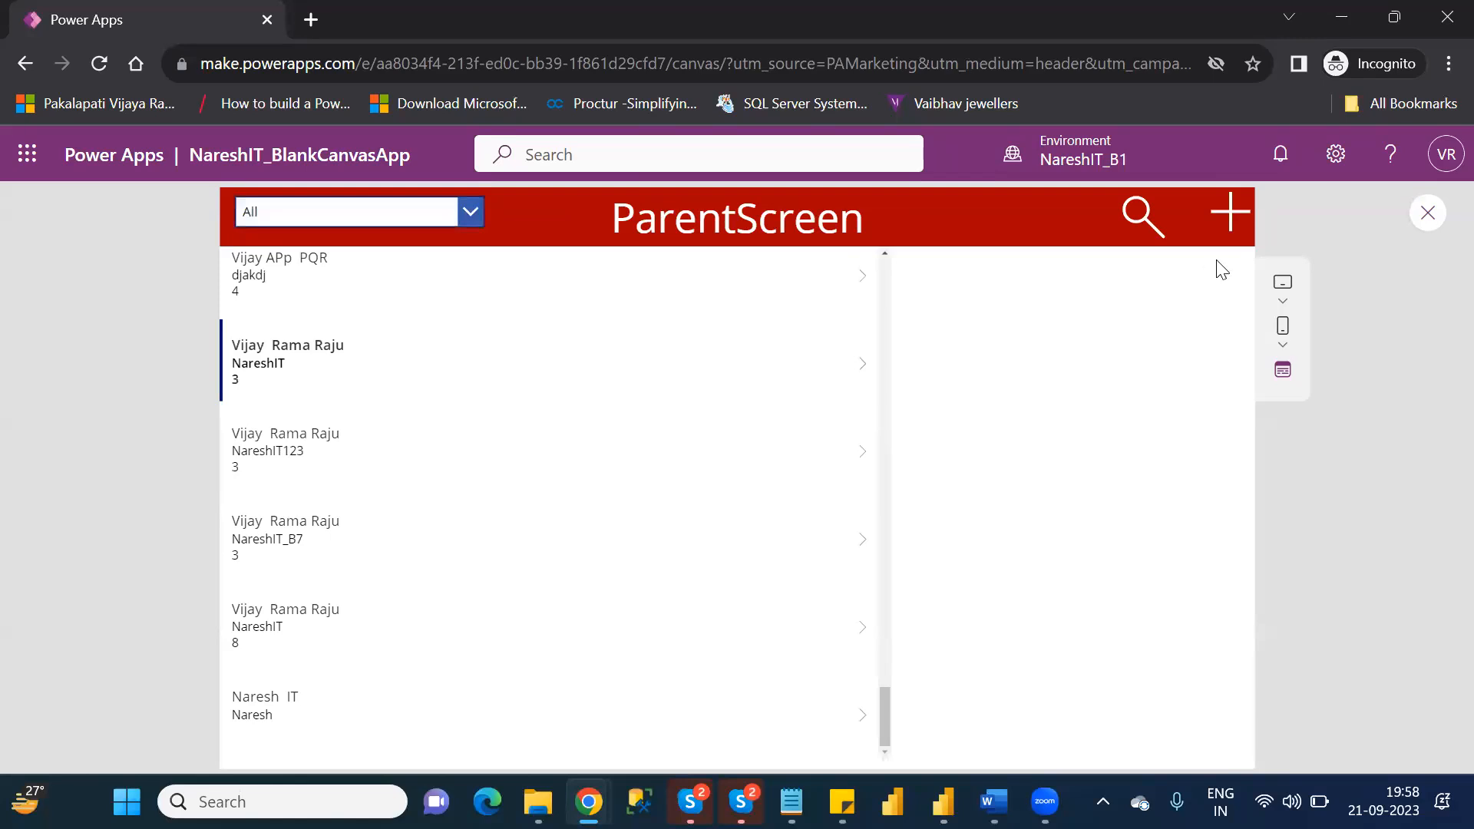
{"action": "left_click", "coordinate": [1229, 209]}
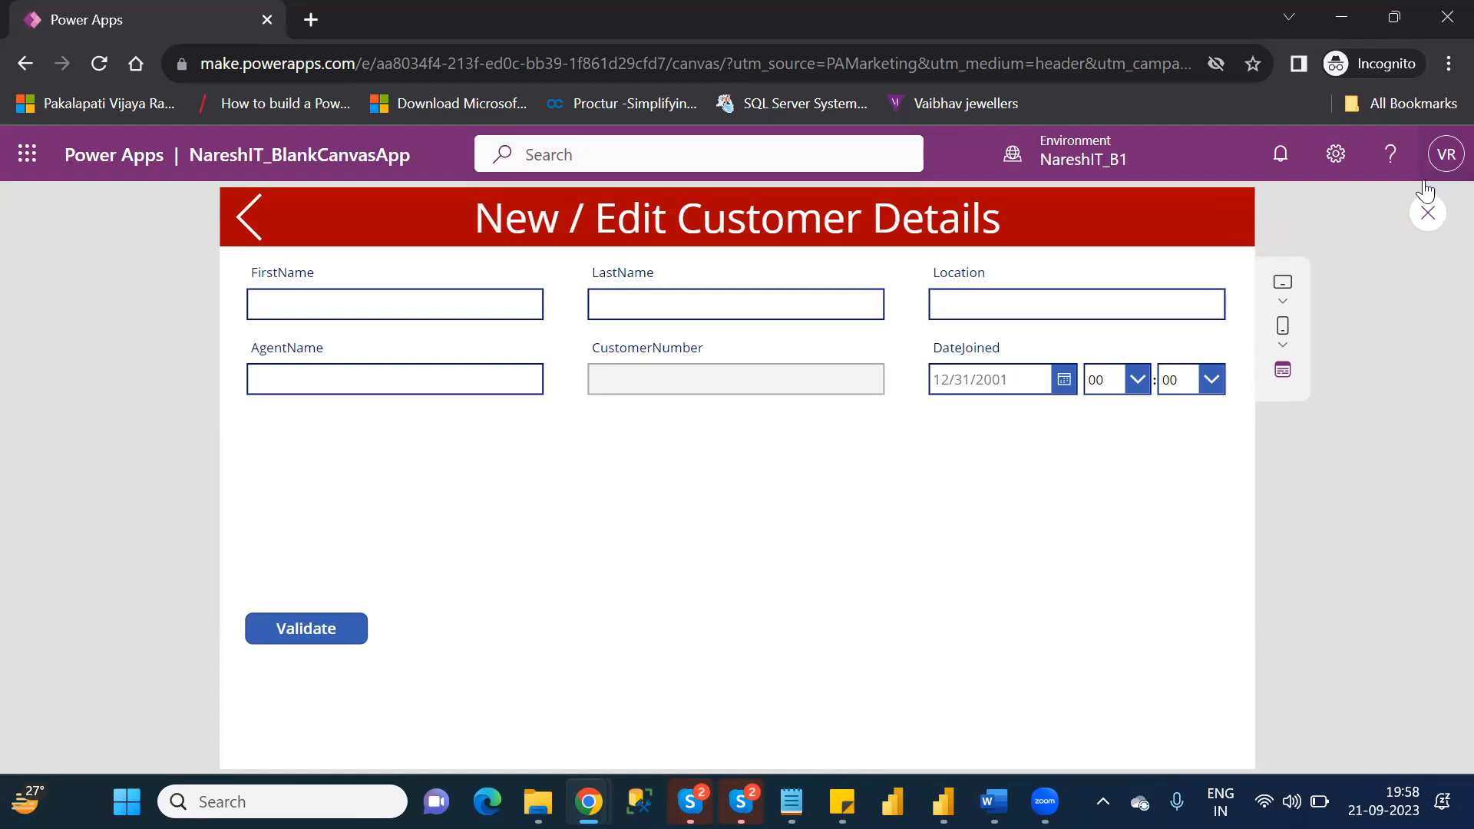
{"action": "left_click", "coordinate": [1428, 215]}
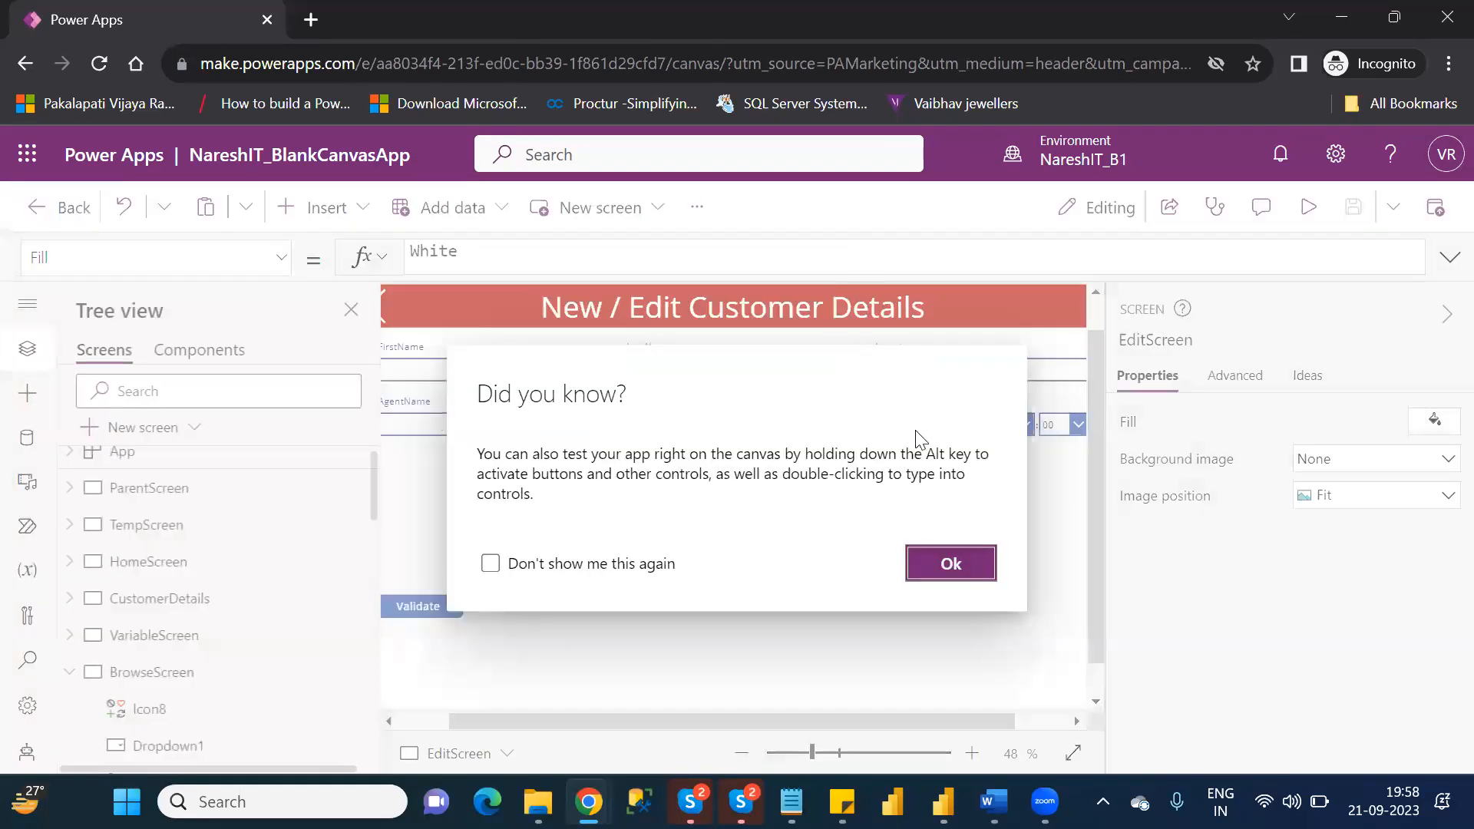
{"action": "left_click", "coordinate": [950, 565]}
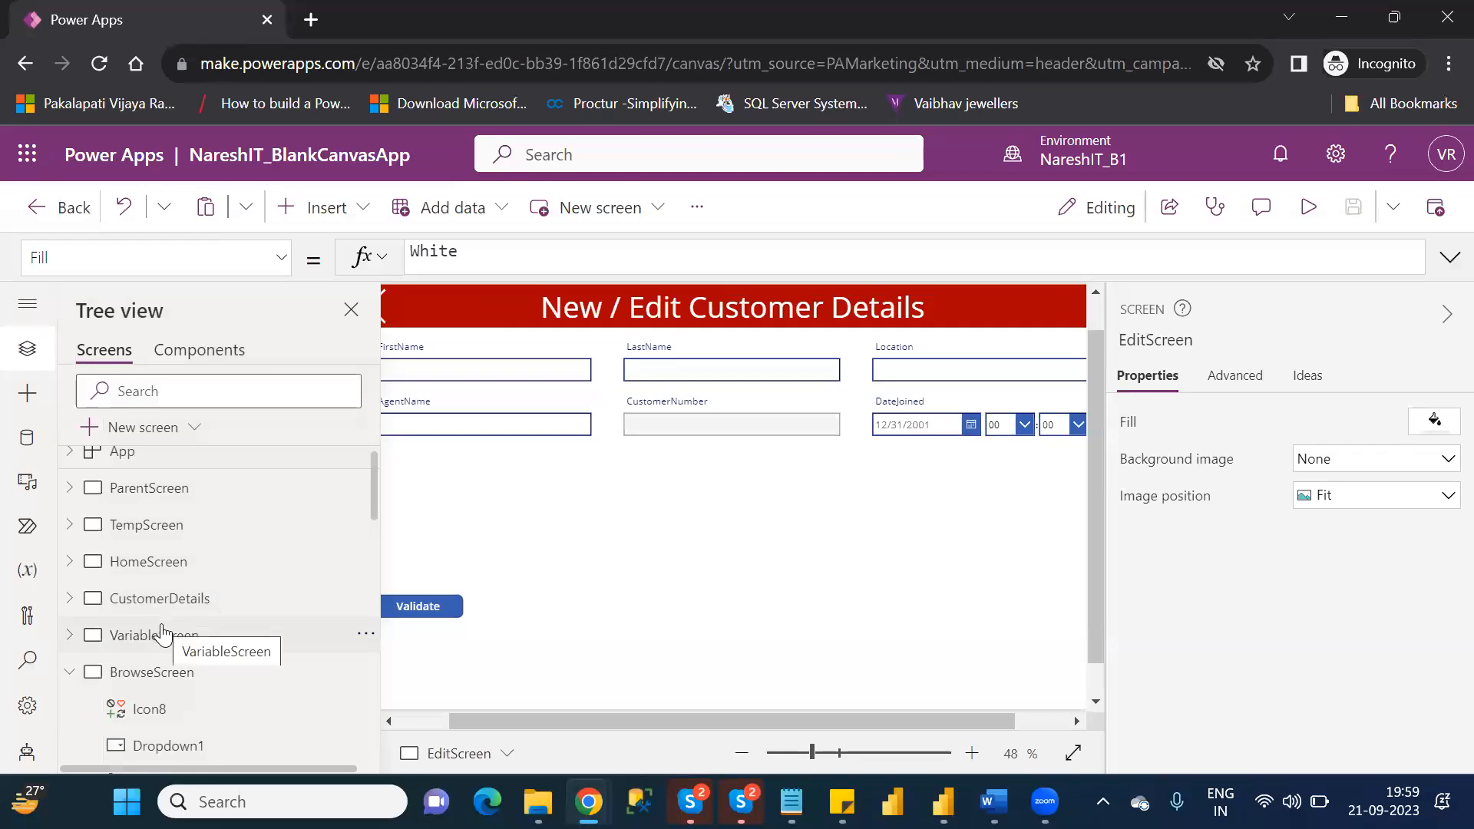
Preview the app from DetailScreen, open the displayed customer in the edit form, and select the FirstName value.
{"action": "left_click", "coordinate": [70, 672]}
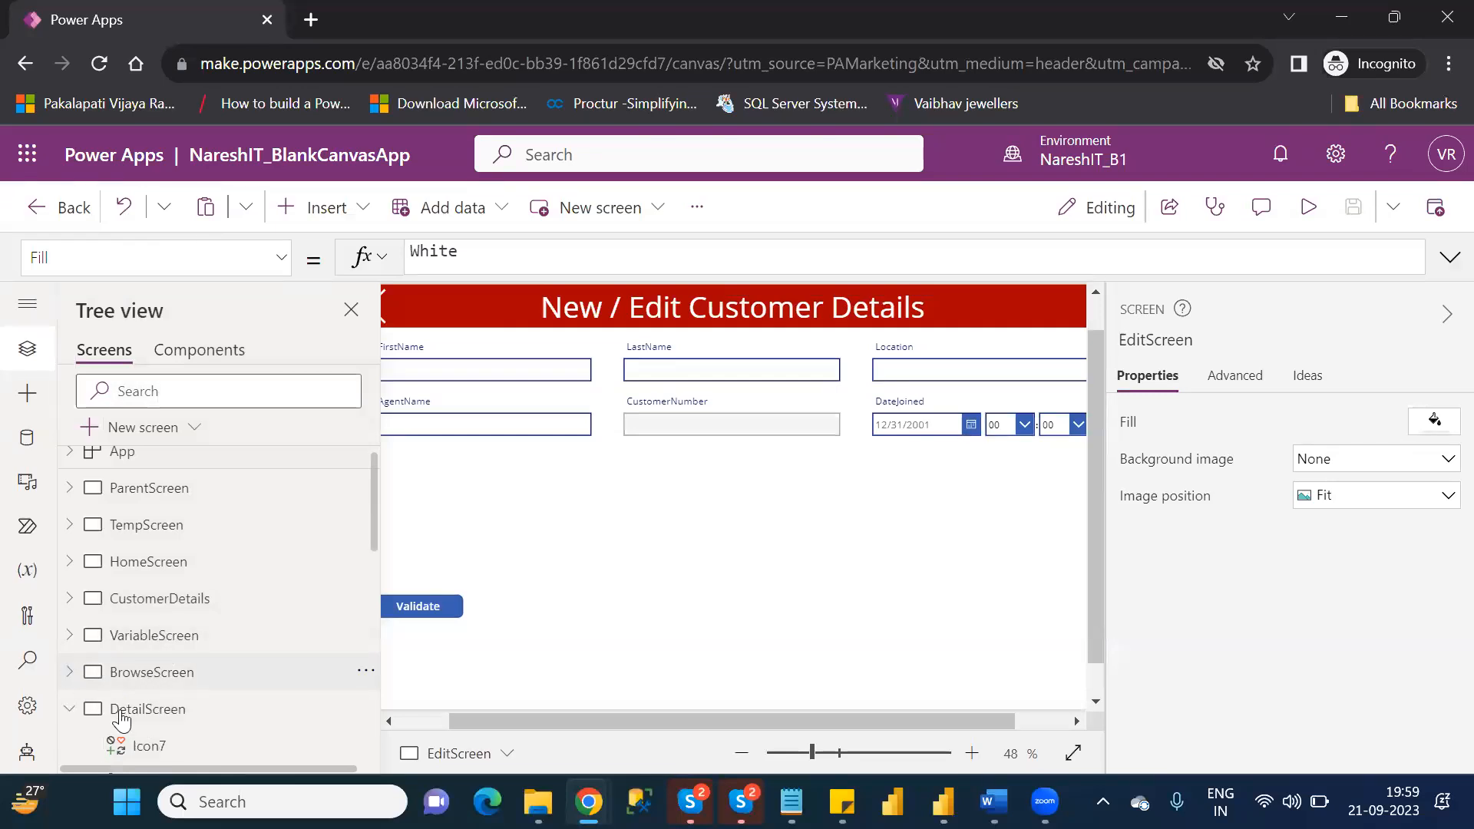
{"action": "left_click", "coordinate": [147, 709]}
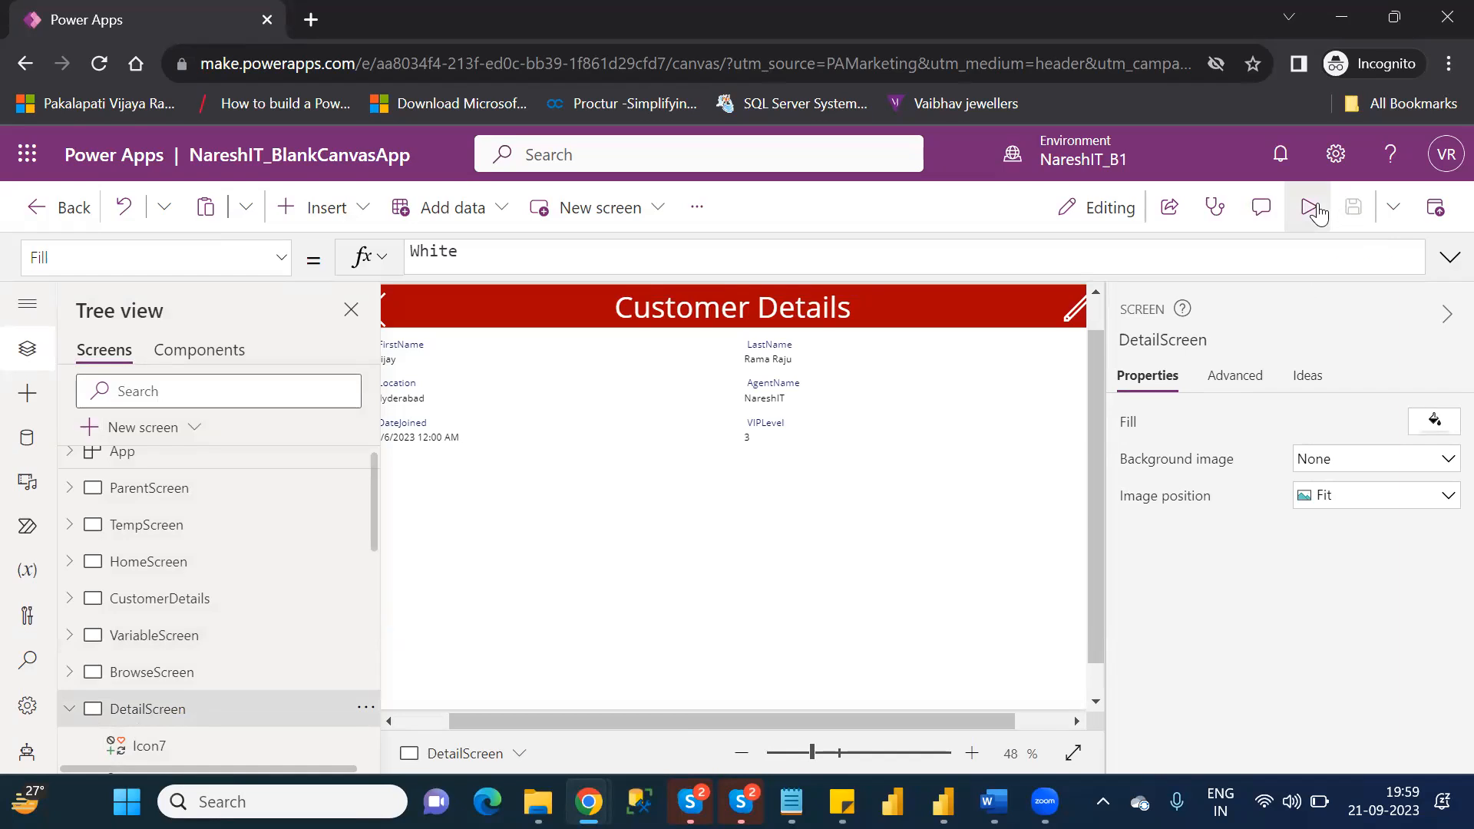
{"action": "left_click", "coordinate": [1308, 207]}
{"action": "left_click", "coordinate": [1208, 225]}
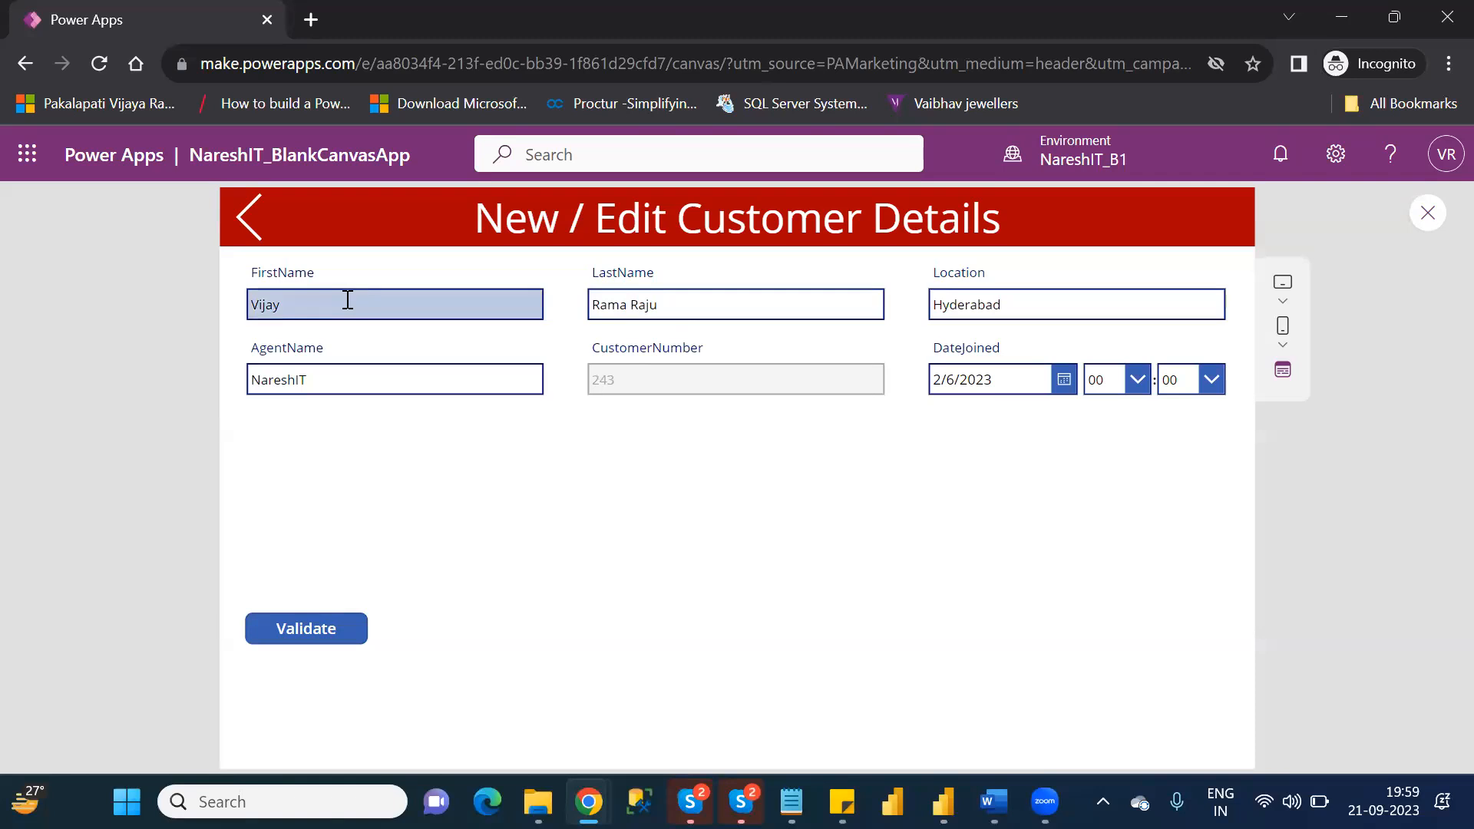
{"action": "left_click", "coordinate": [273, 301]}
{"action": "double_click", "coordinate": [273, 300]}
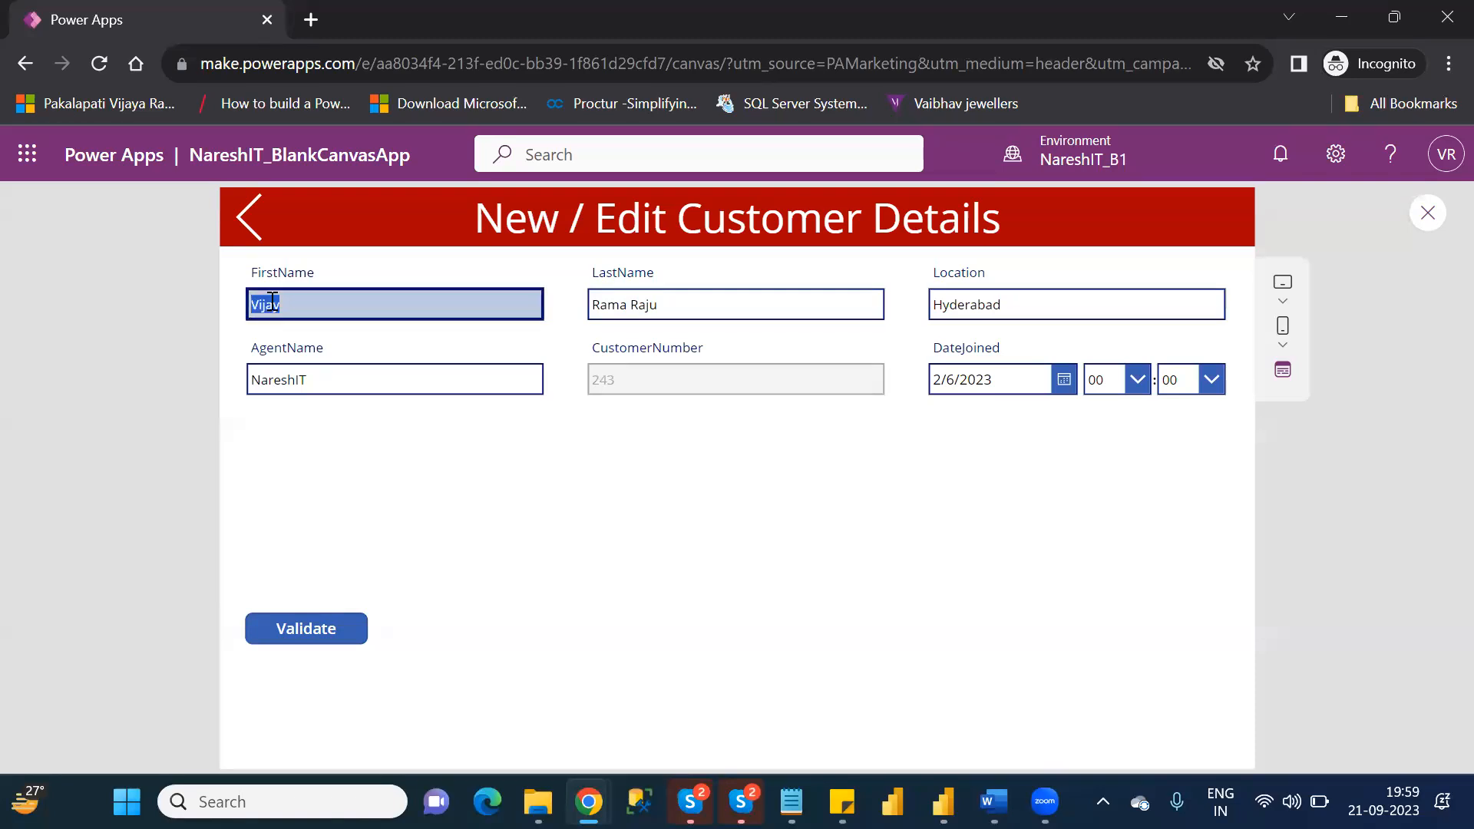
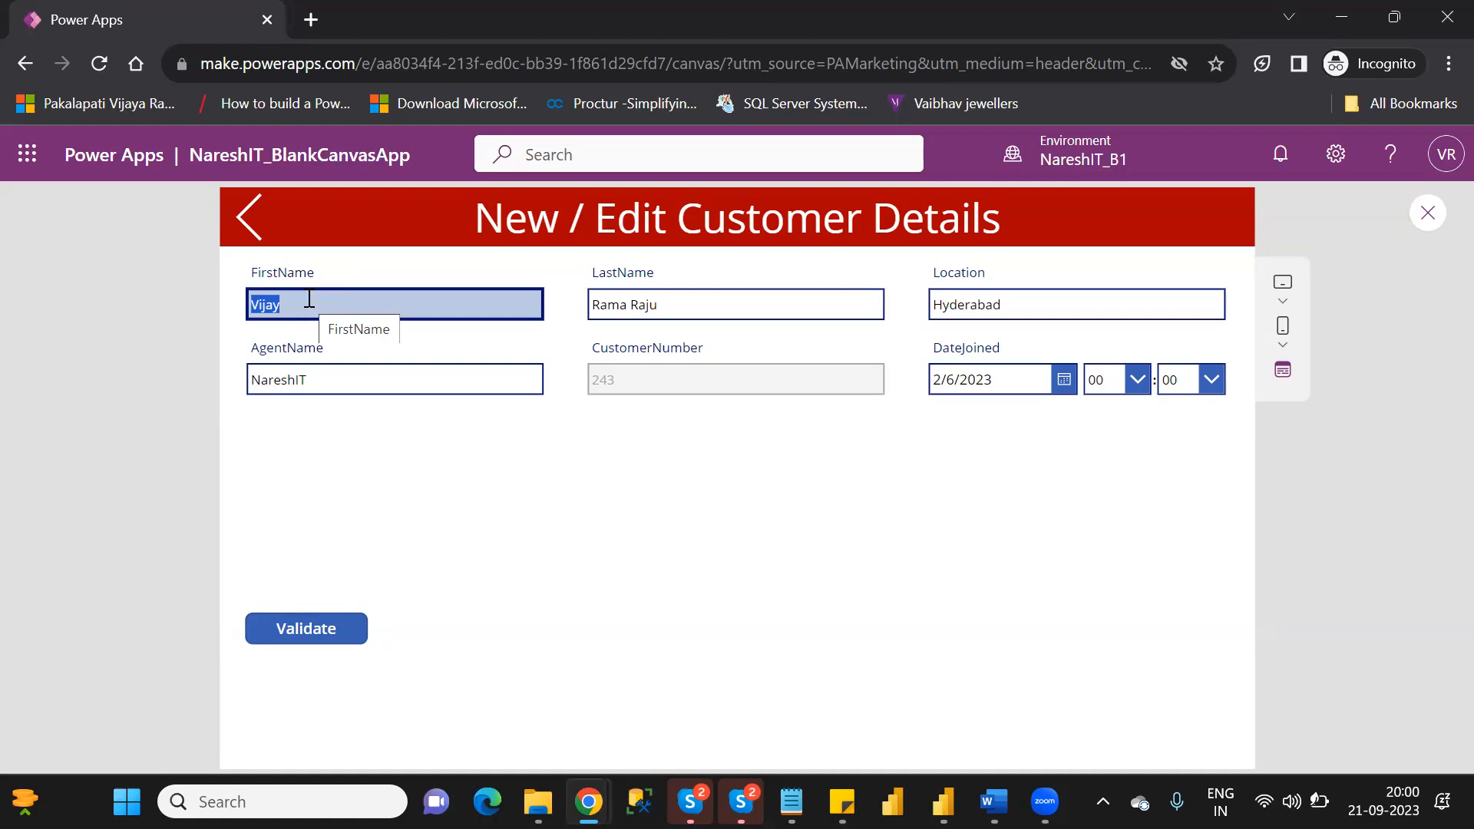
Append 123 to the customer's FirstName value in the edit form and exit the preview.
{"action": "left_click", "coordinate": [309, 298]}
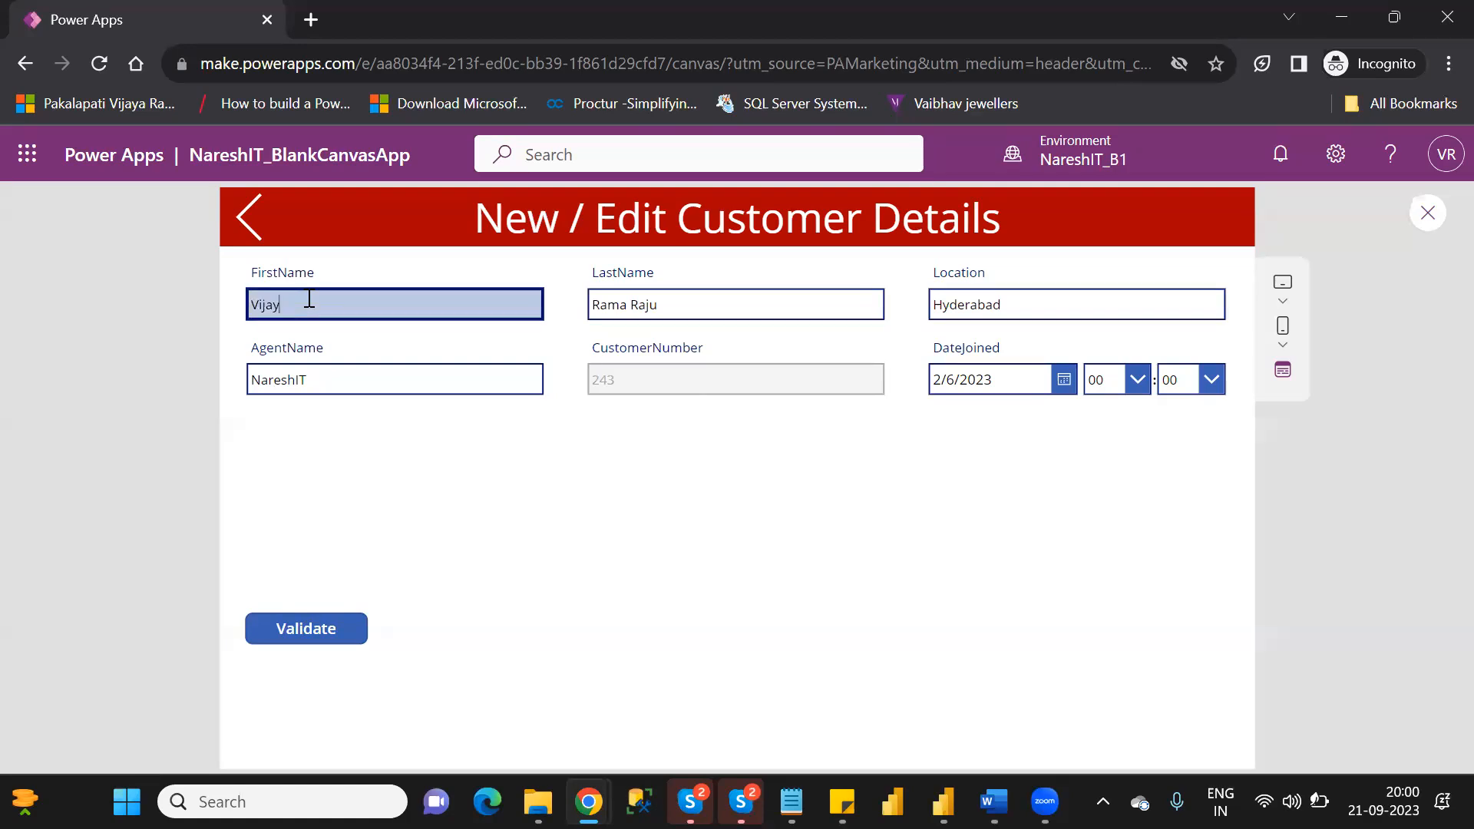
{"action": "key", "text": "BackSpace"}
{"action": "type", "text": "y123"}
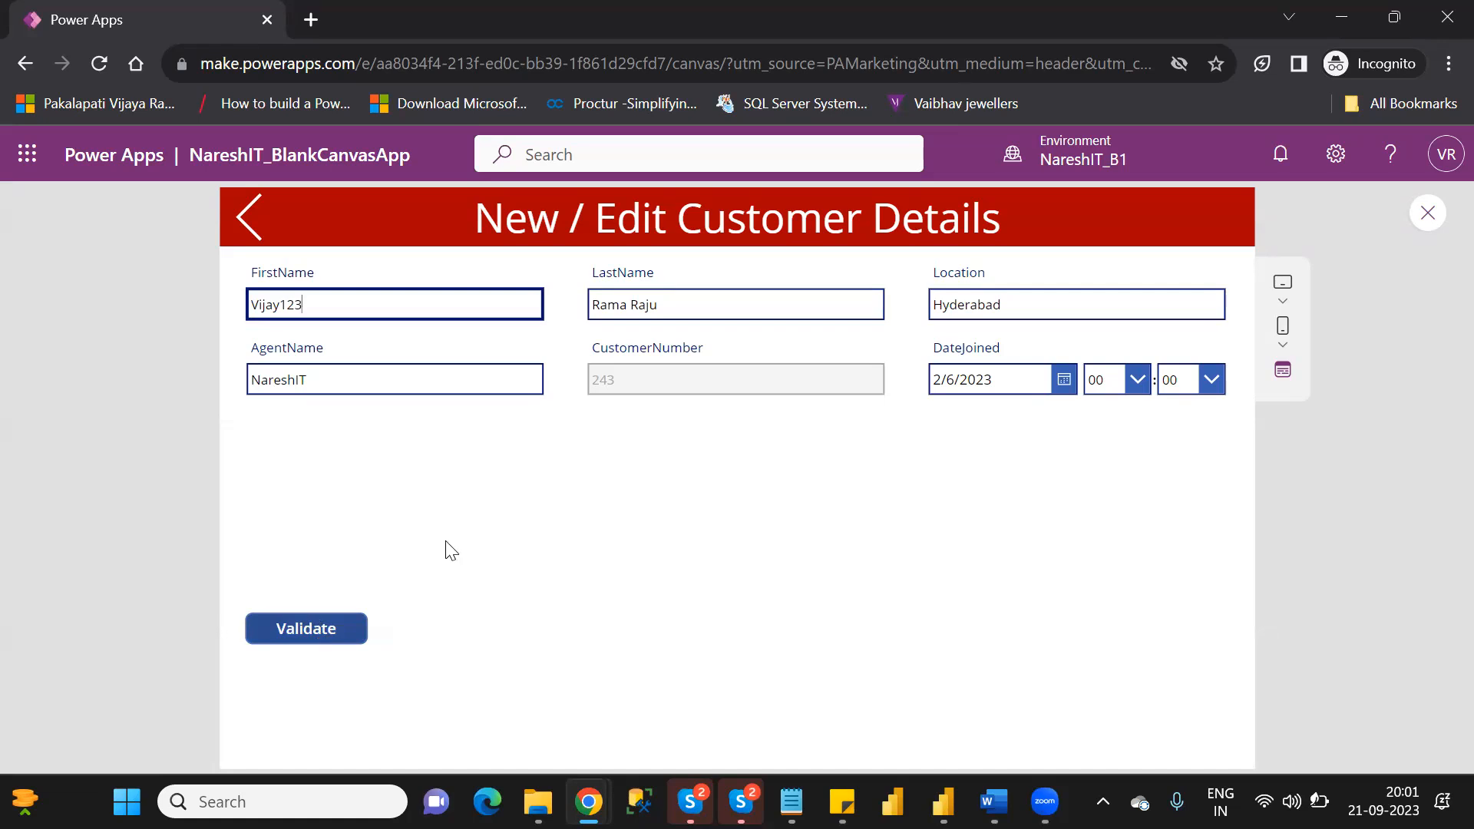
{"action": "left_click", "coordinate": [1427, 214]}
Insert a text label on EditScreen and place it in the empty area just above the Validate button.
{"action": "left_click", "coordinate": [950, 563]}
{"action": "left_click", "coordinate": [412, 719]}
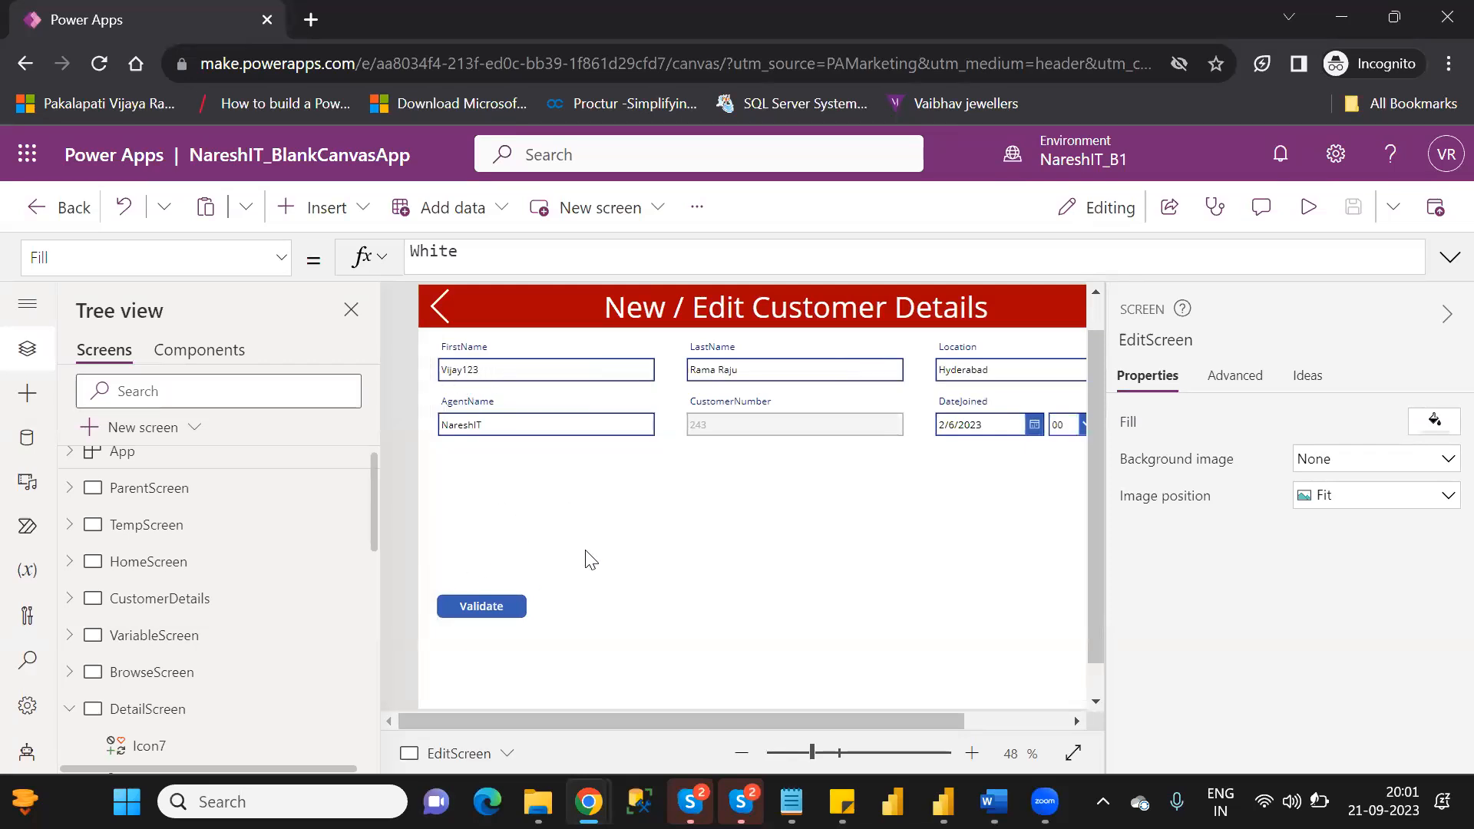
{"action": "left_click", "coordinate": [316, 208]}
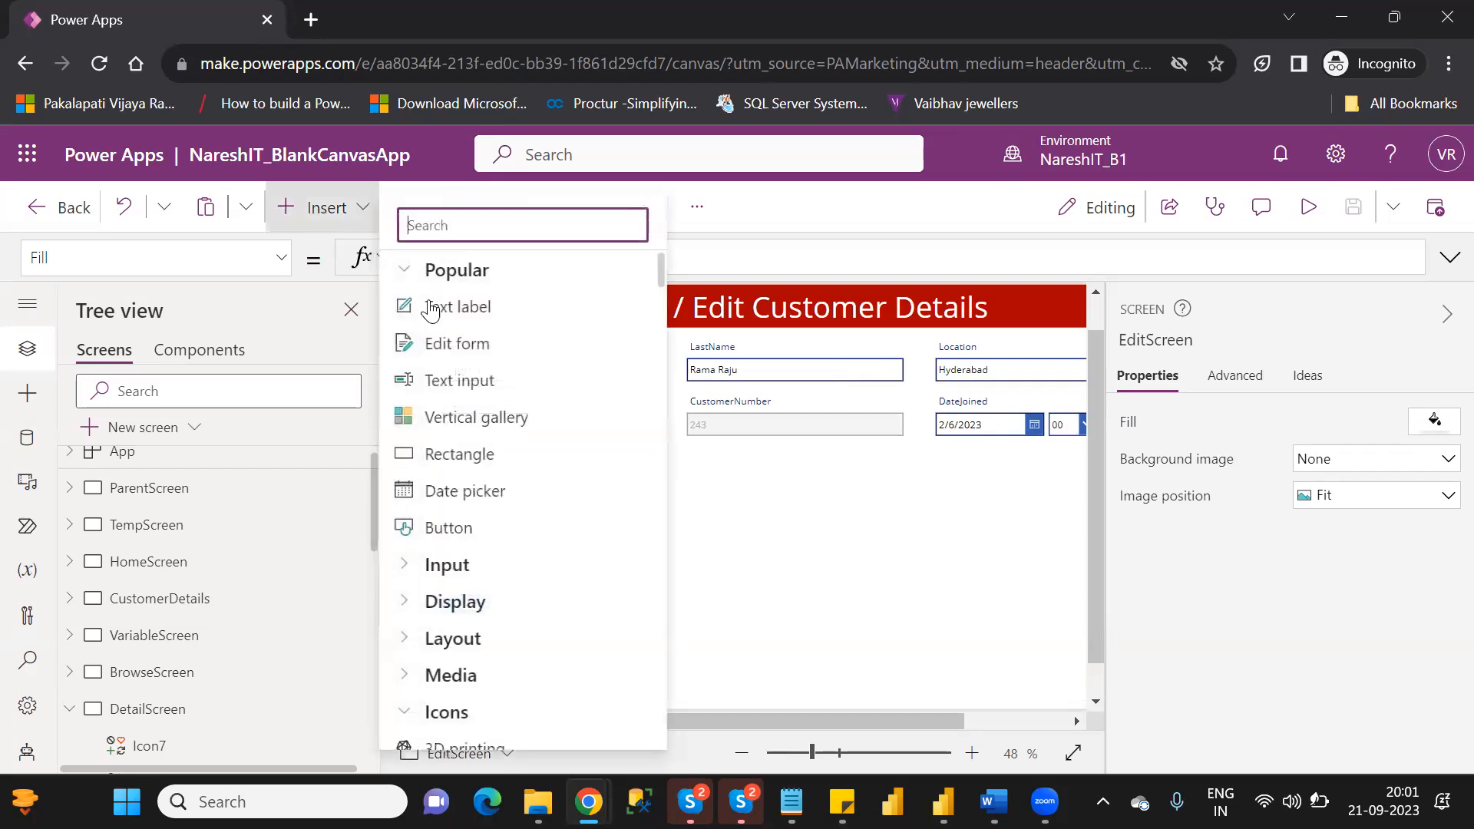
{"action": "left_click", "coordinate": [480, 318]}
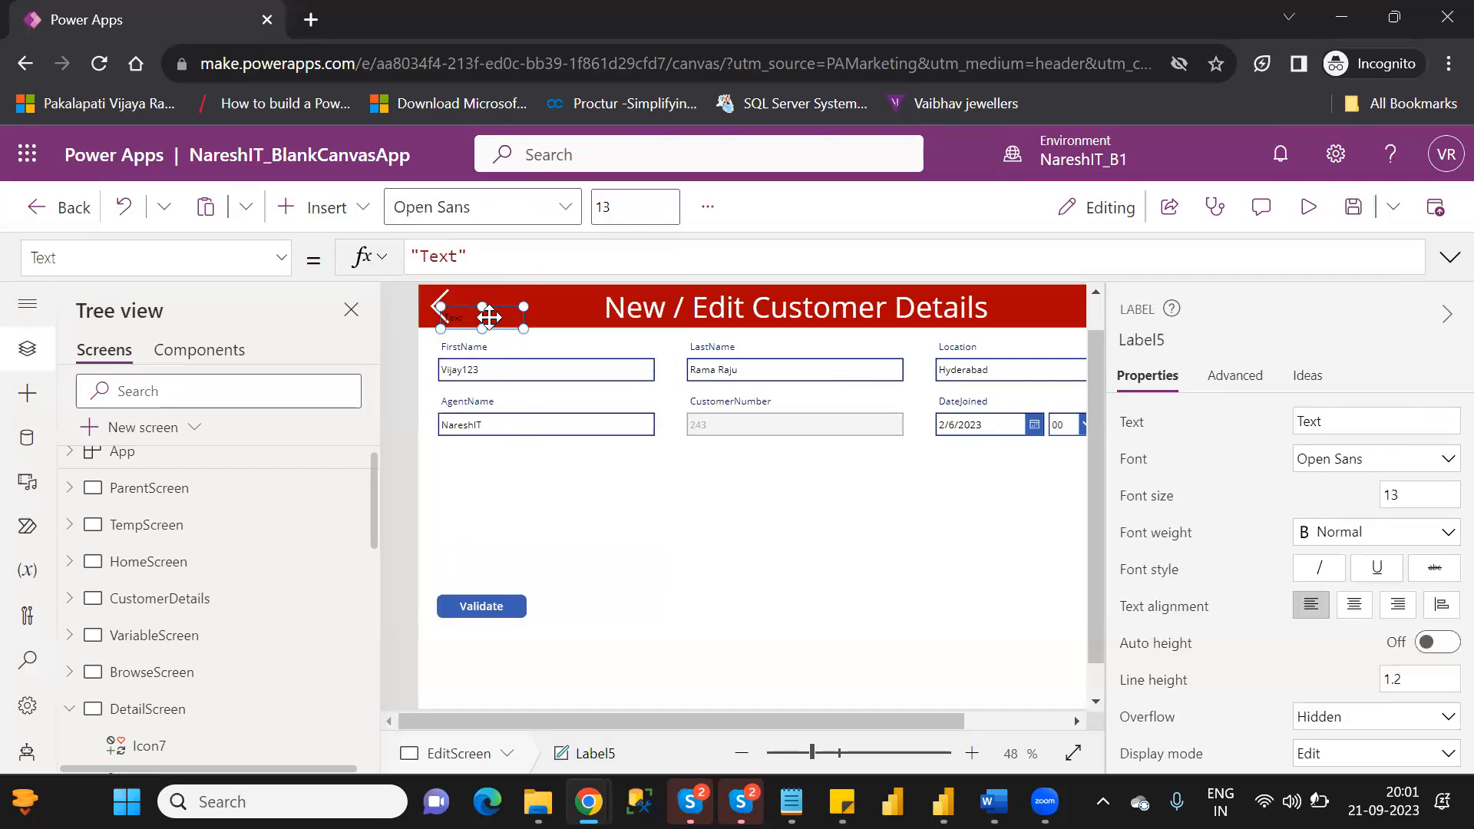
{"action": "left_click_drag", "start_coordinate": [507, 526], "coordinate": [474, 535]}
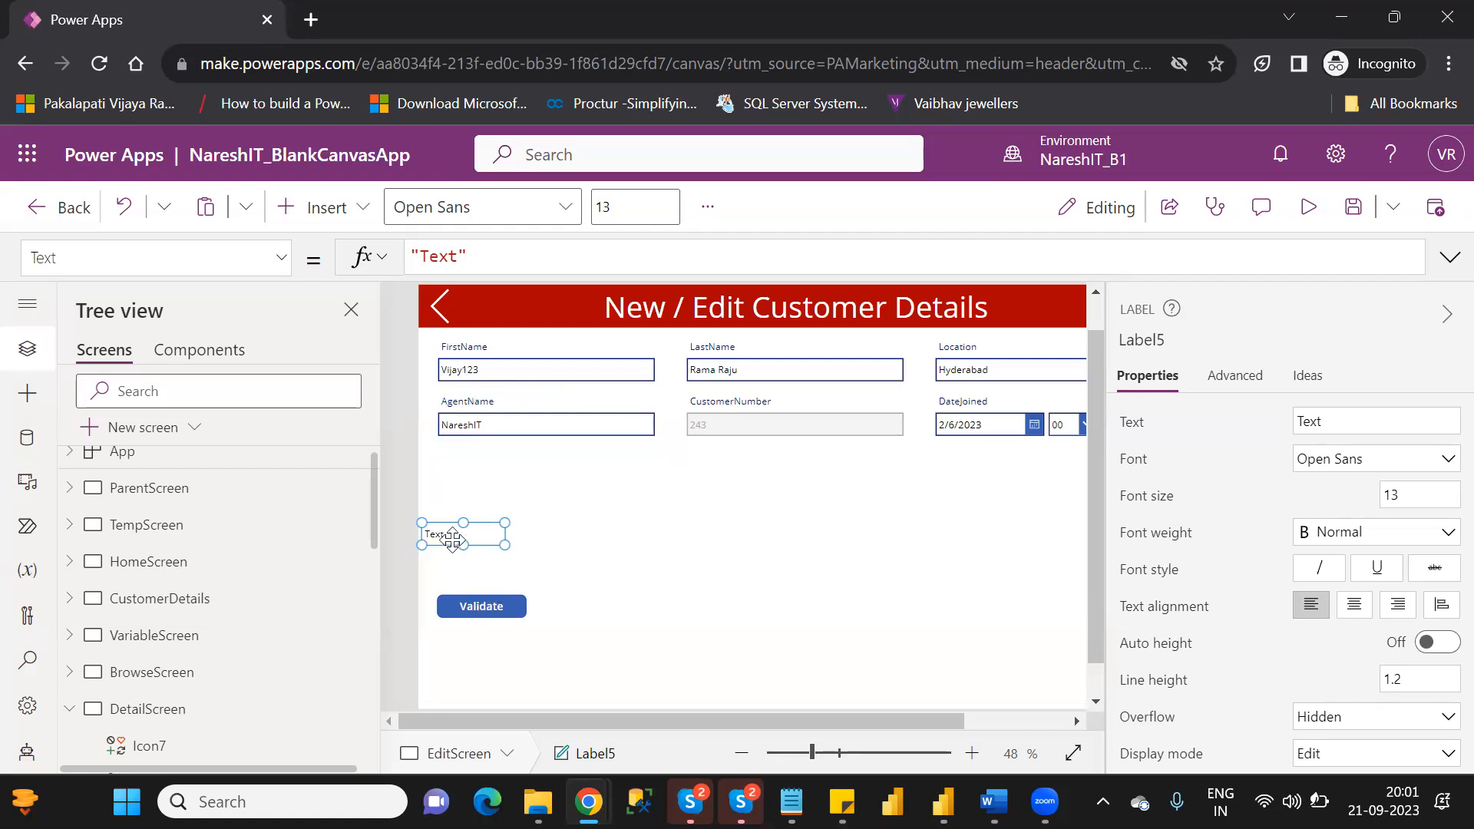
{"action": "left_click_drag", "start_coordinate": [452, 540], "coordinate": [491, 542]}
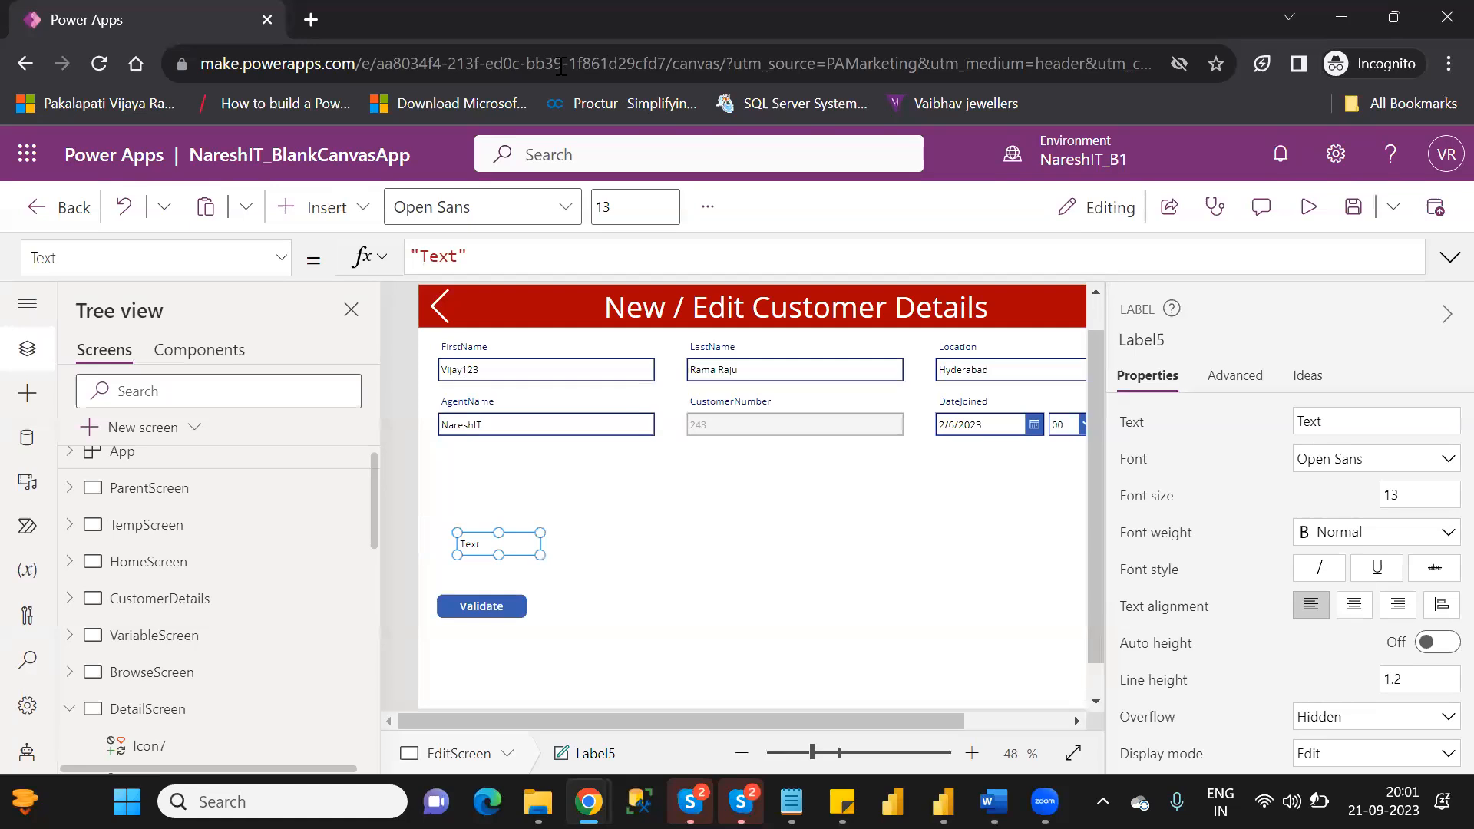
Open Google in a new browser tab and search for "power apps functions".
{"action": "left_click", "coordinate": [588, 68]}
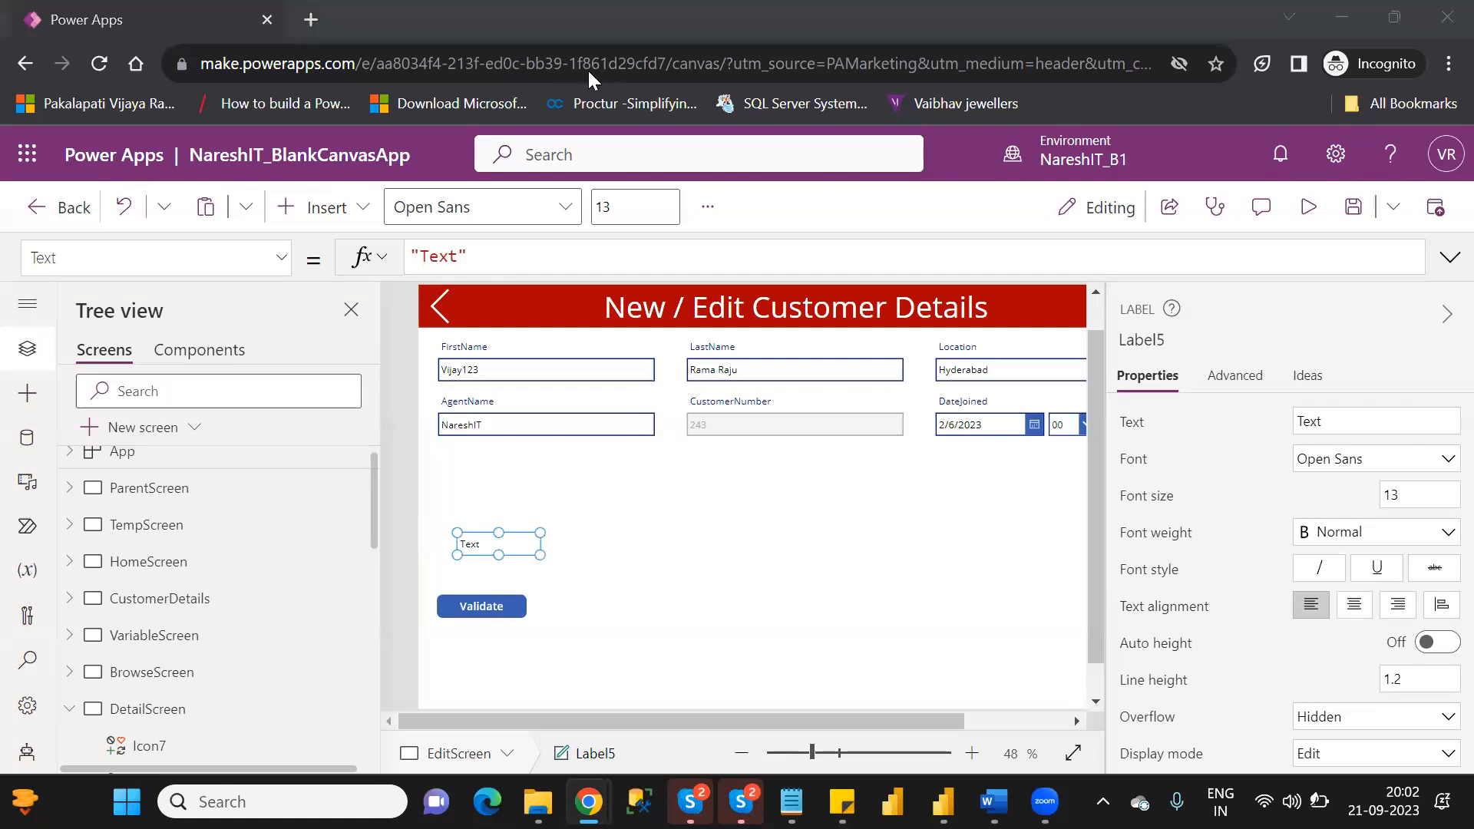
{"action": "left_click", "coordinate": [320, 17]}
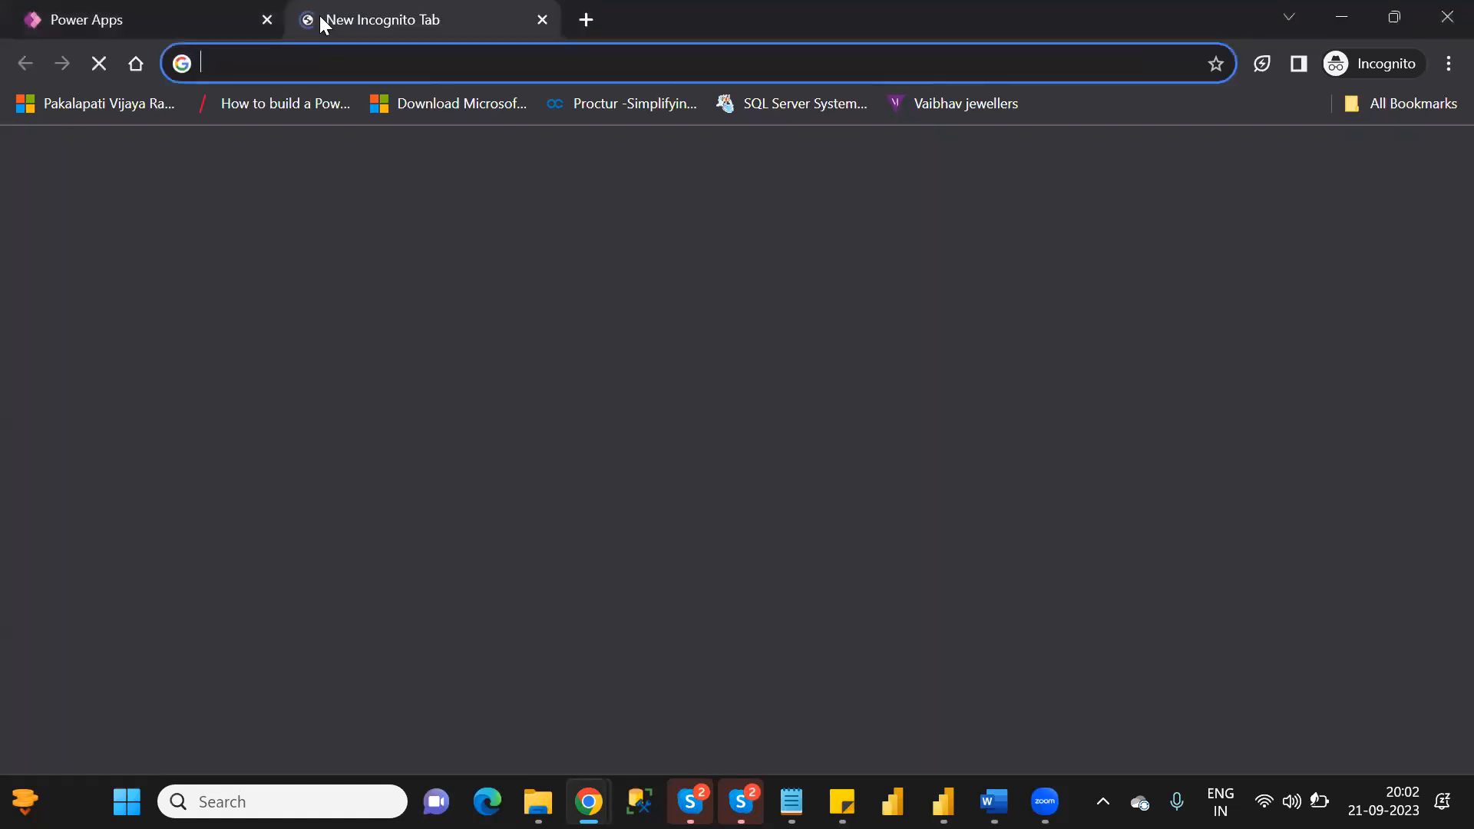
{"action": "type", "text": "go"}
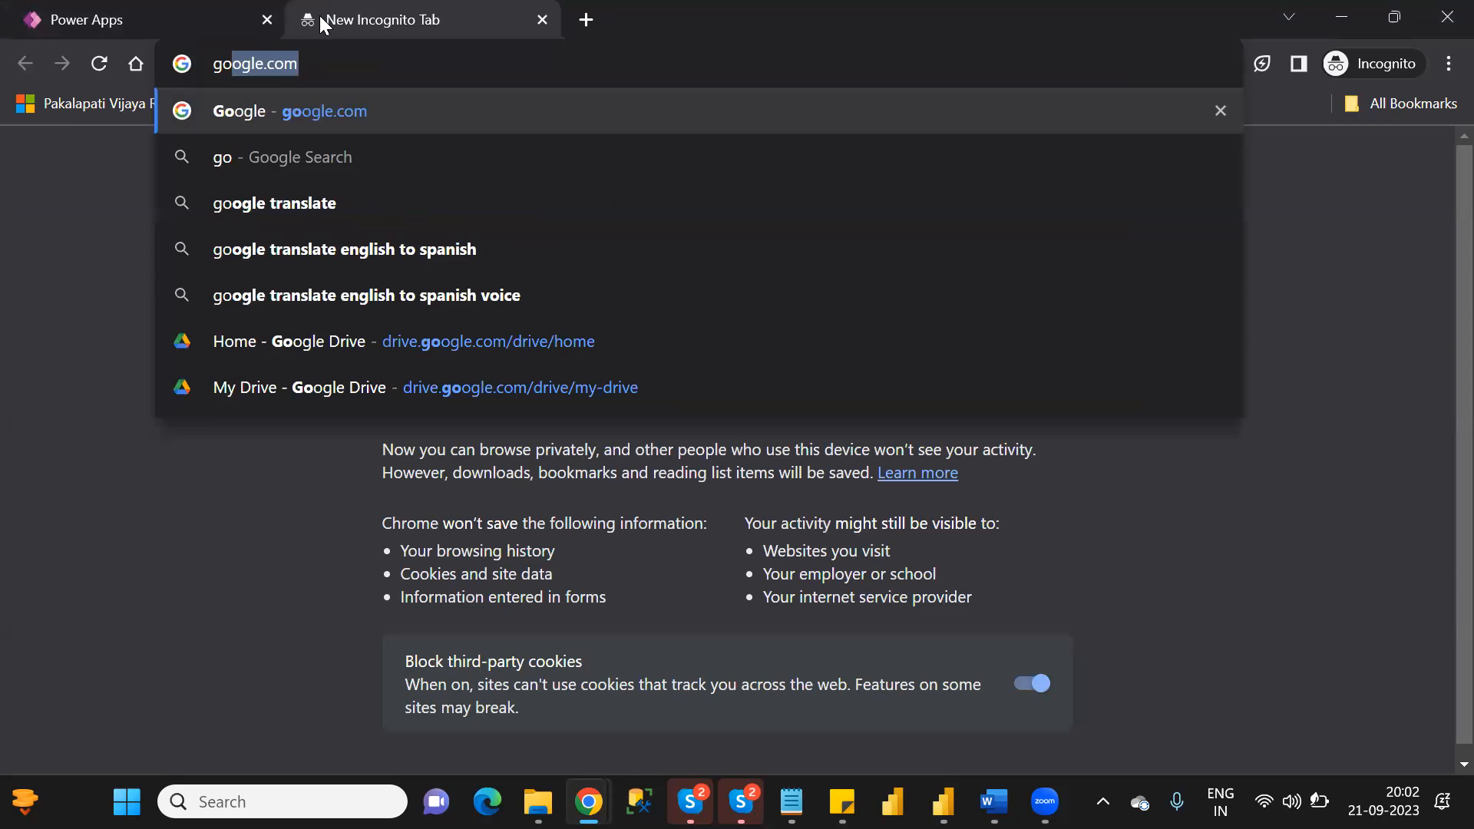
{"action": "key", "text": "Return"}
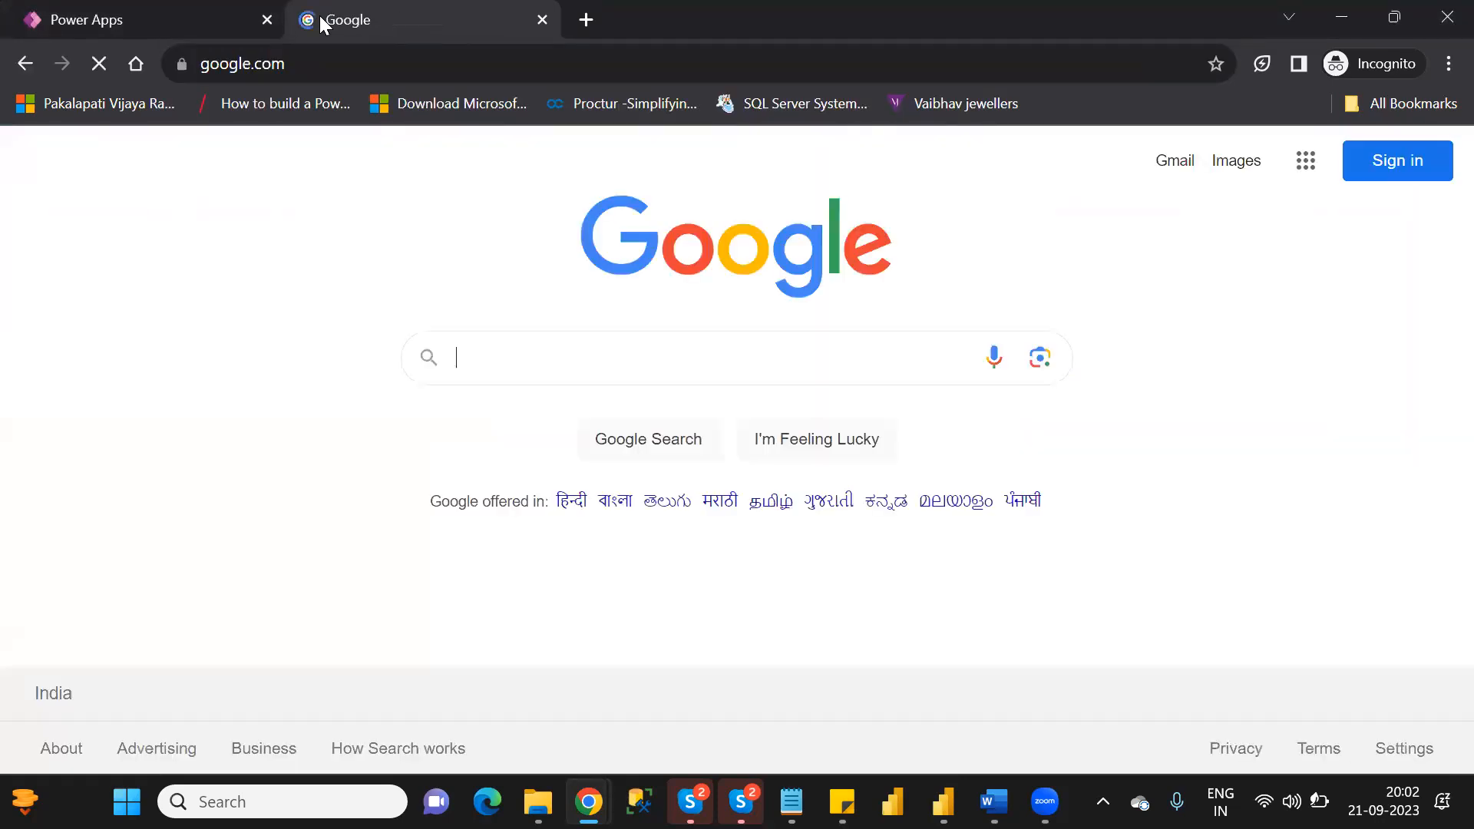
{"action": "type", "text": "p"}
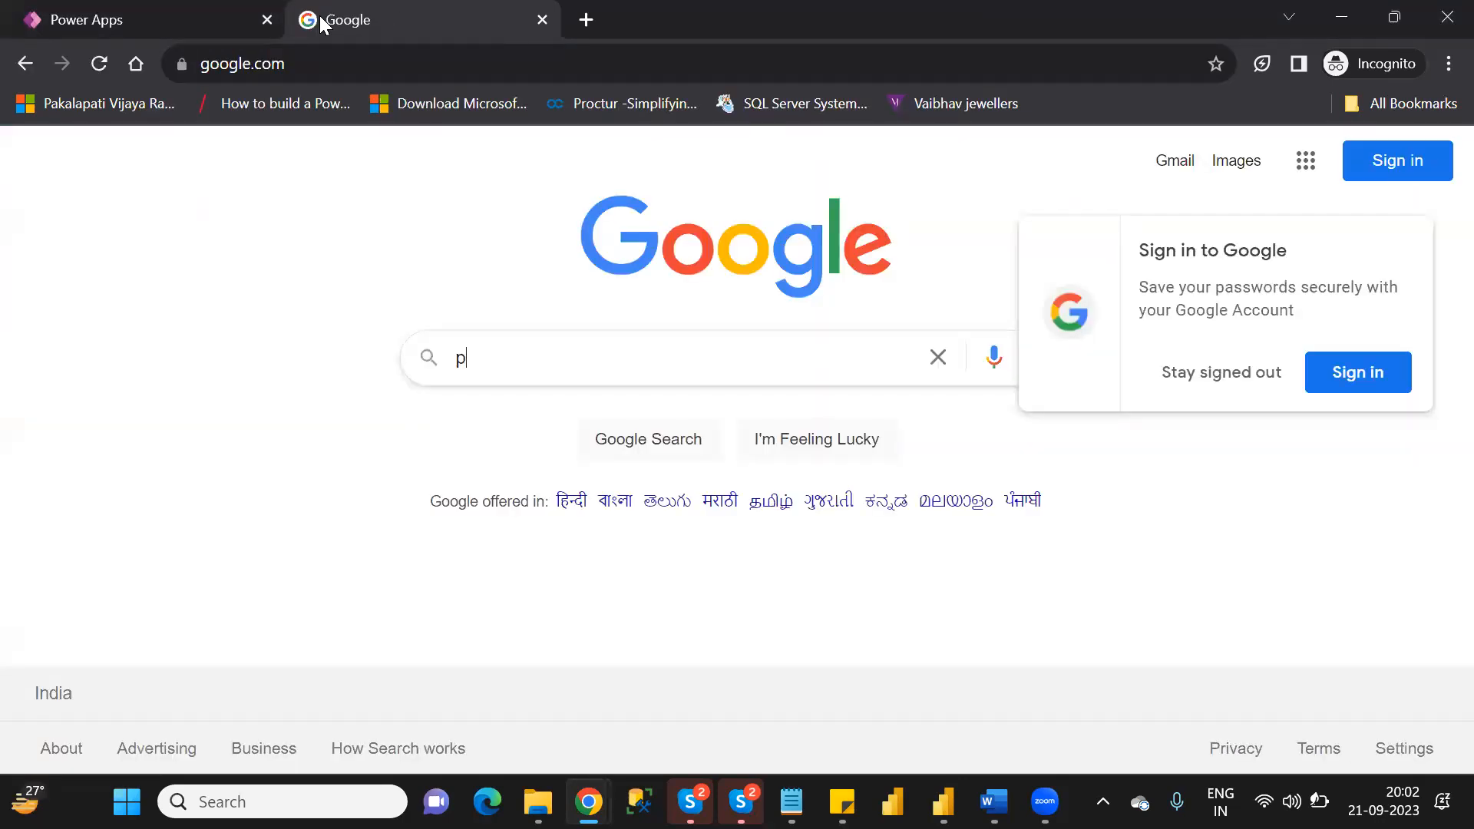
{"action": "type", "text": "ower apps"}
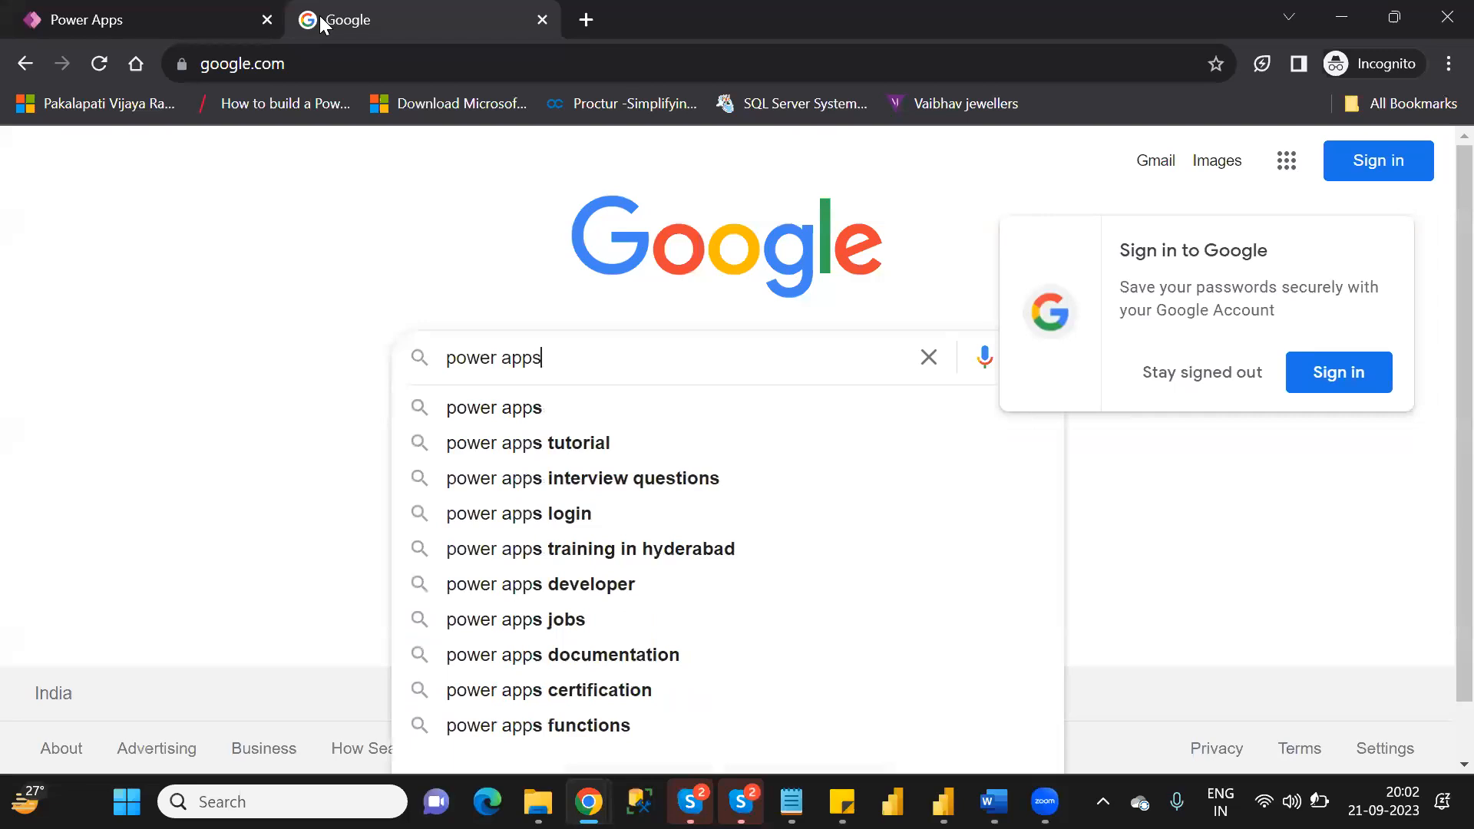
{"action": "type", "text": " functions"}
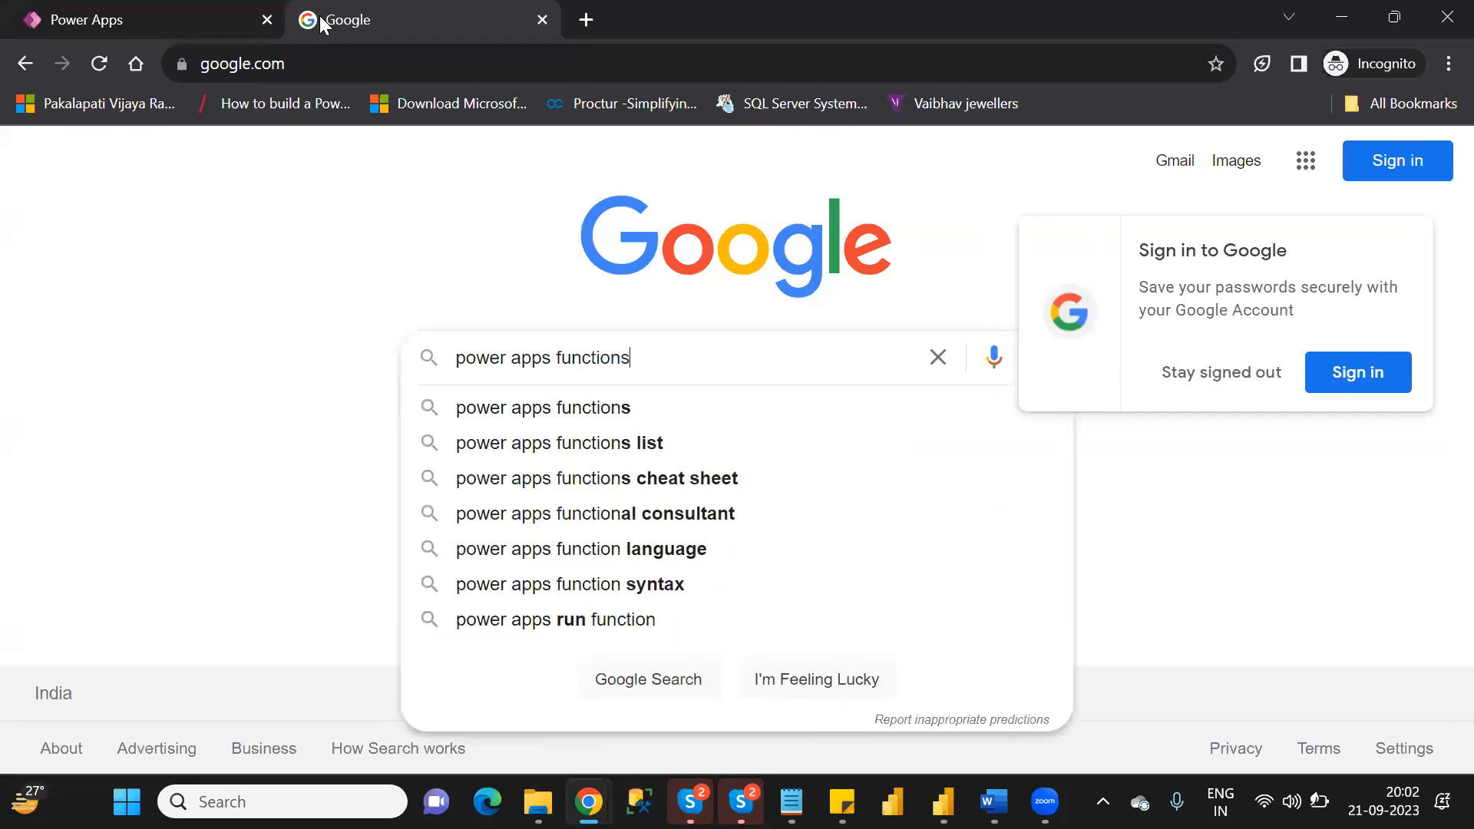
{"action": "key", "text": "Return"}
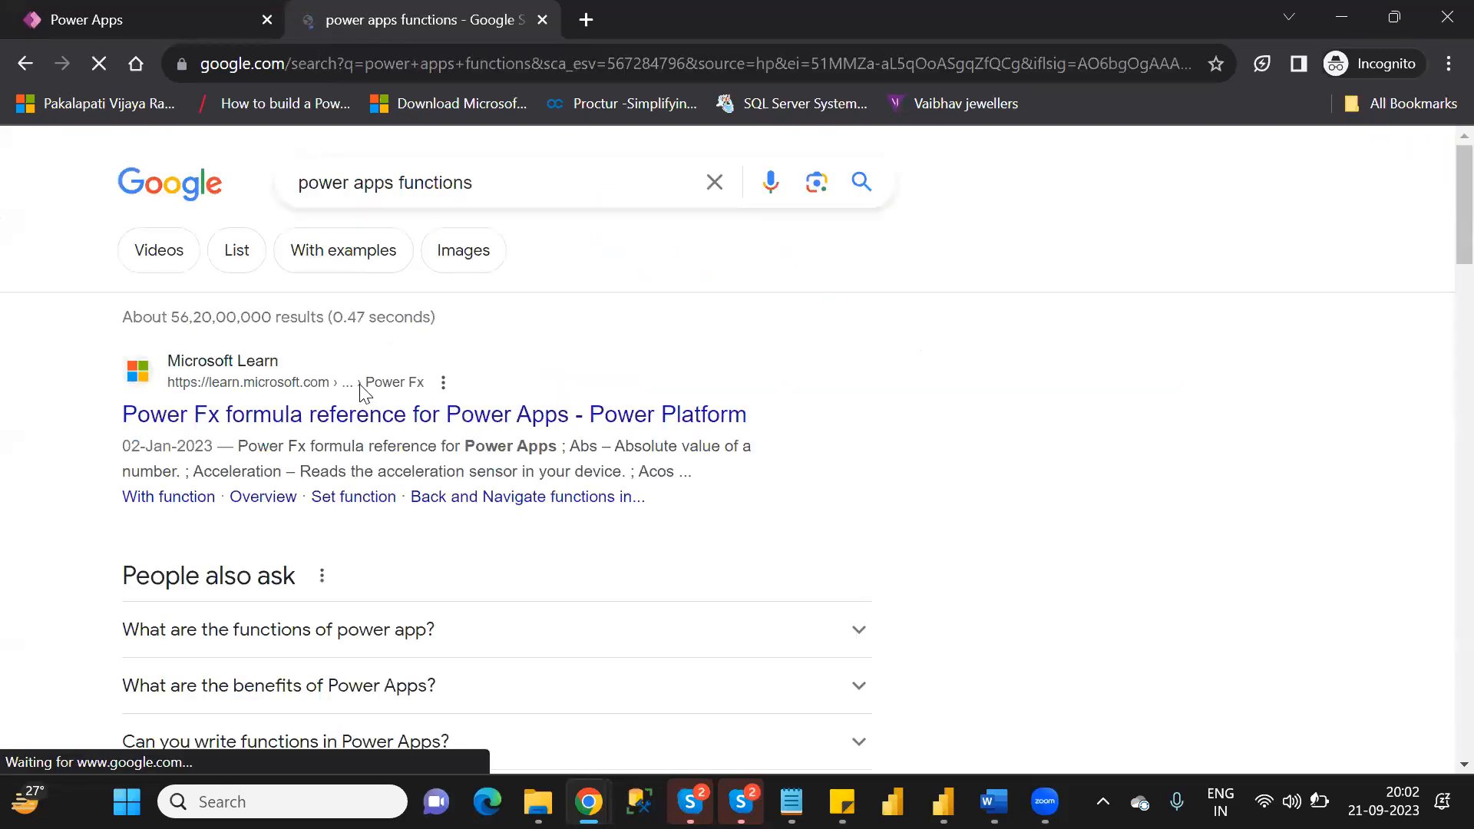
Open the Power Fx formula reference from the results and bring up the IsMatch function's article in a separate tab.
{"action": "left_click", "coordinate": [392, 418]}
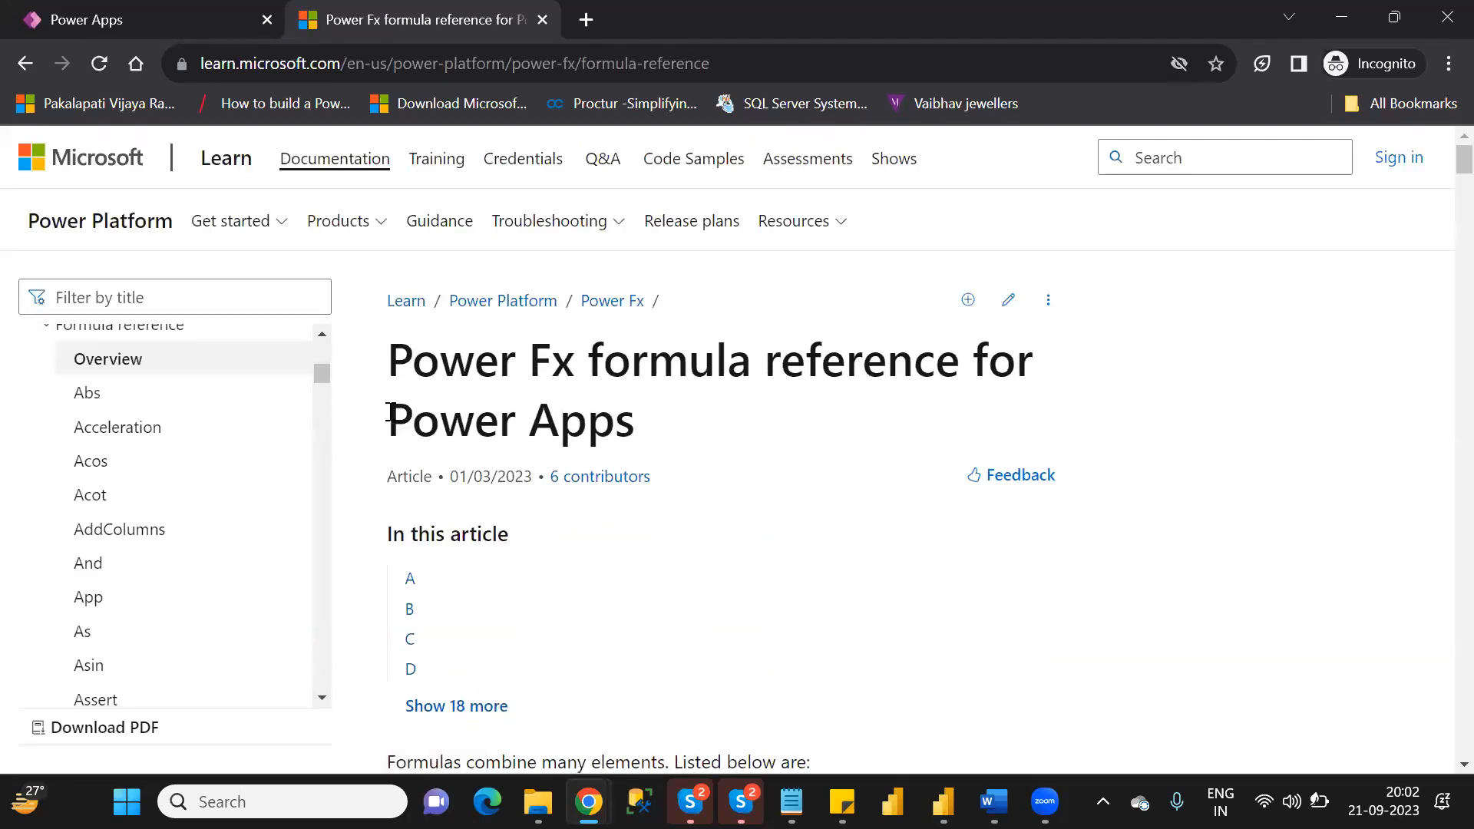
{"action": "scroll", "coordinate": [390, 414], "scroll_direction": "down", "scroll_amount": 15}
{"action": "scroll", "coordinate": [390, 417], "scroll_direction": "down", "scroll_amount": 15}
{"action": "scroll", "coordinate": [390, 416], "scroll_direction": "down", "scroll_amount": 15}
{"action": "scroll", "coordinate": [390, 419], "scroll_direction": "down", "scroll_amount": 15}
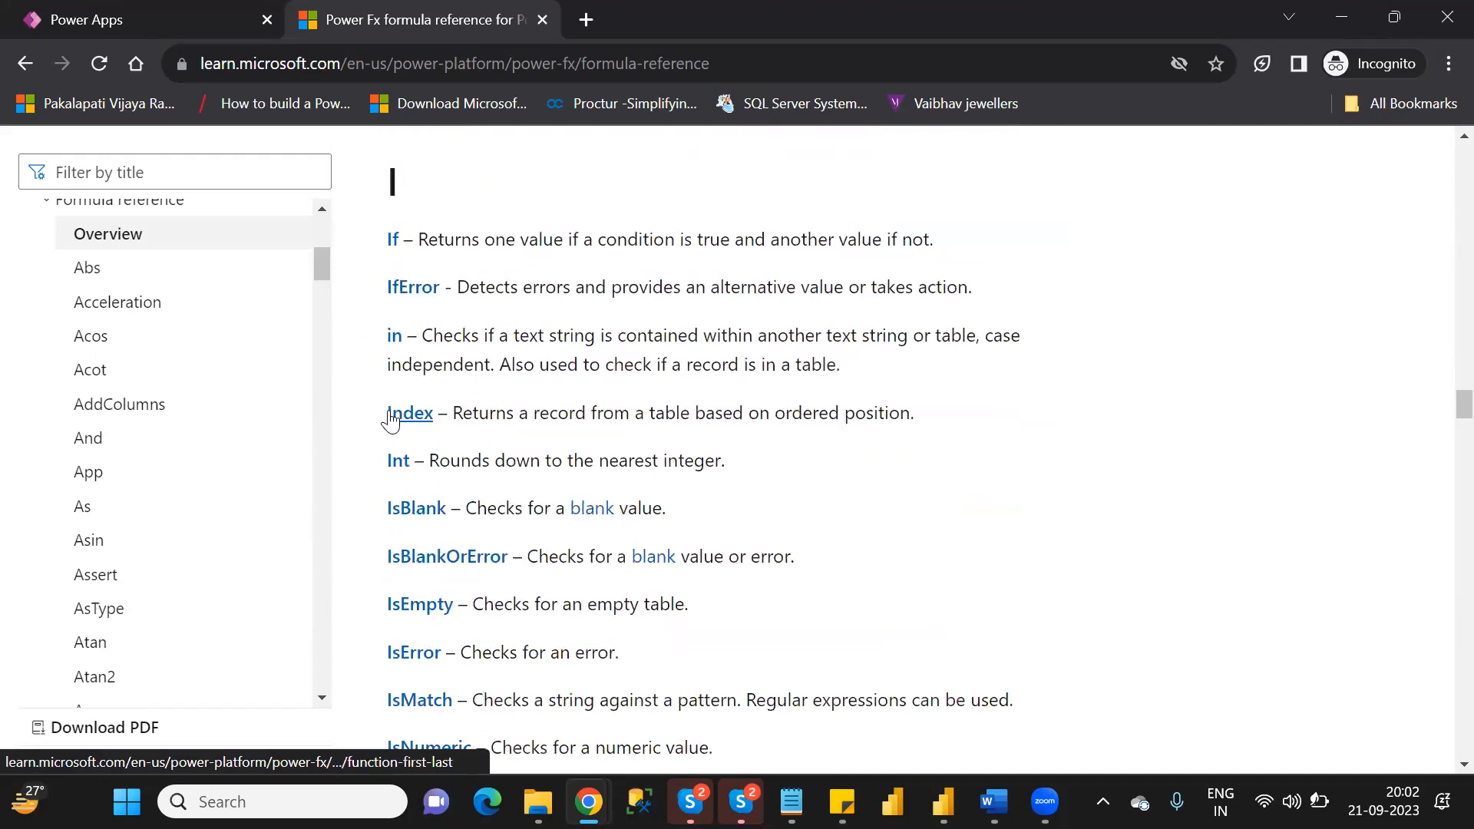
{"action": "scroll", "coordinate": [390, 420], "scroll_direction": "up", "scroll_amount": 1}
{"action": "scroll", "coordinate": [390, 420], "scroll_direction": "down", "scroll_amount": 2}
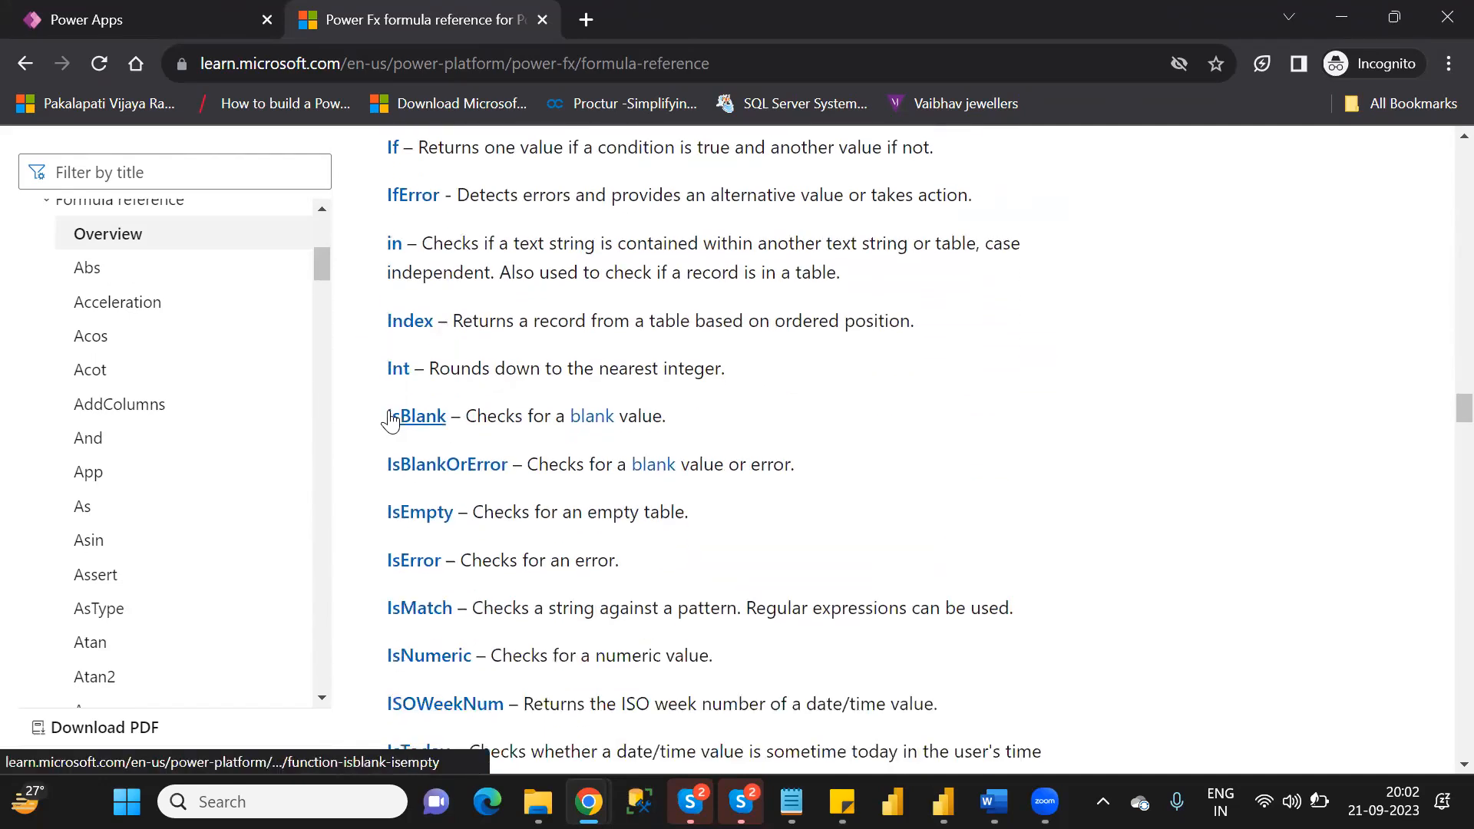
{"action": "scroll", "coordinate": [389, 420], "scroll_direction": "down", "scroll_amount": 1}
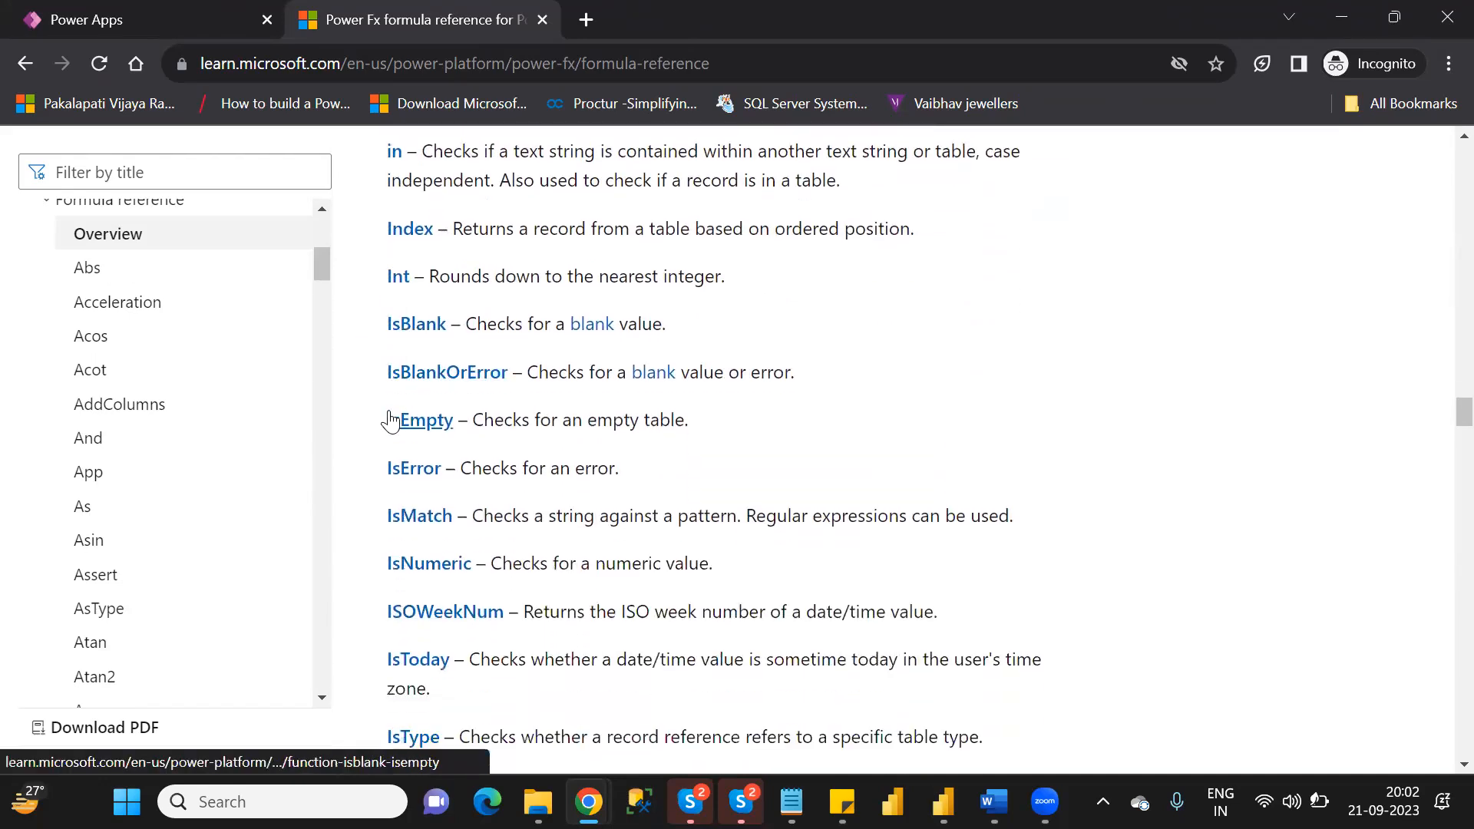
{"action": "middle_click", "coordinate": [421, 522]}
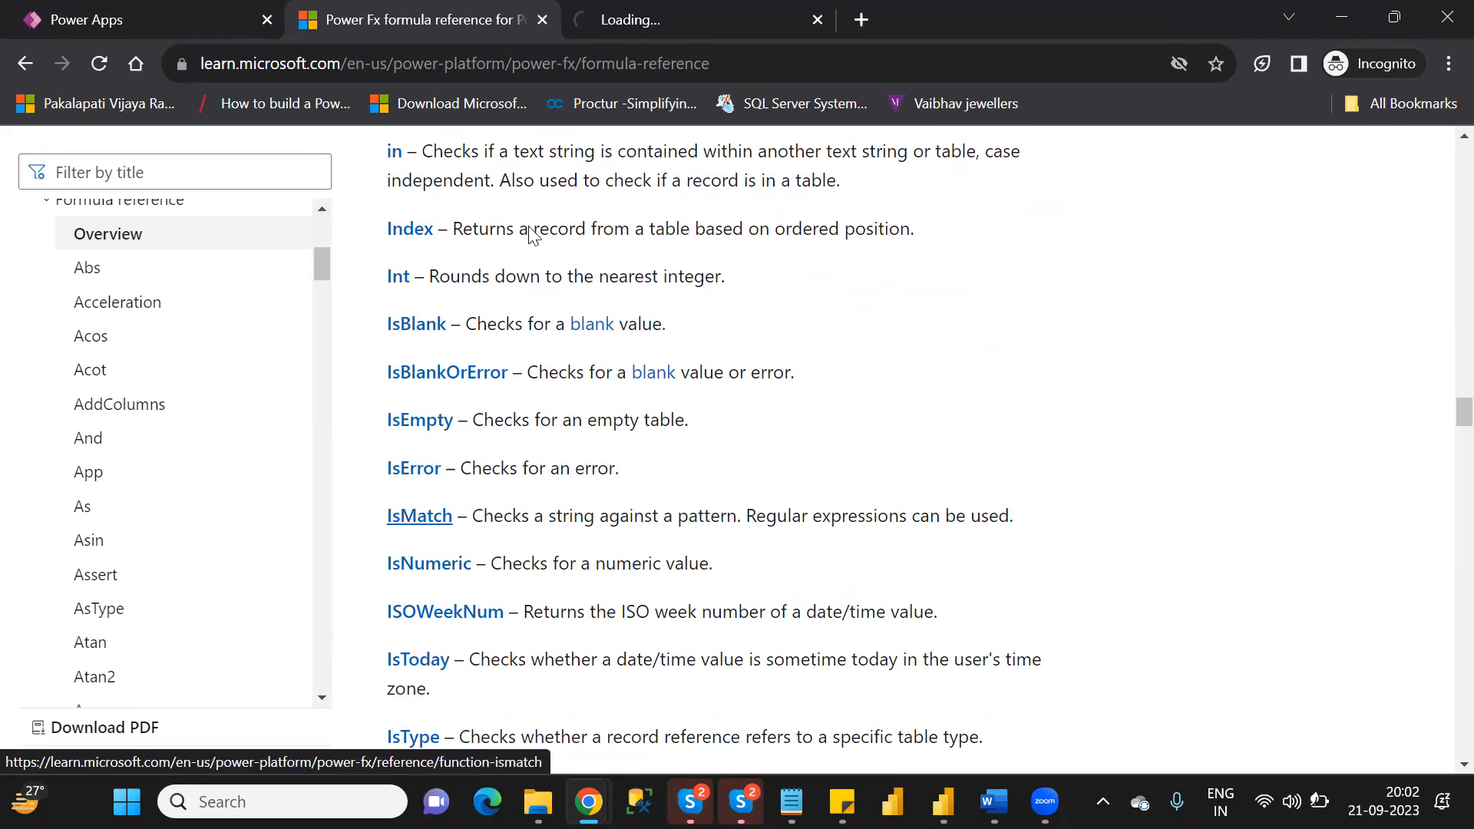
{"action": "left_click", "coordinate": [646, 26]}
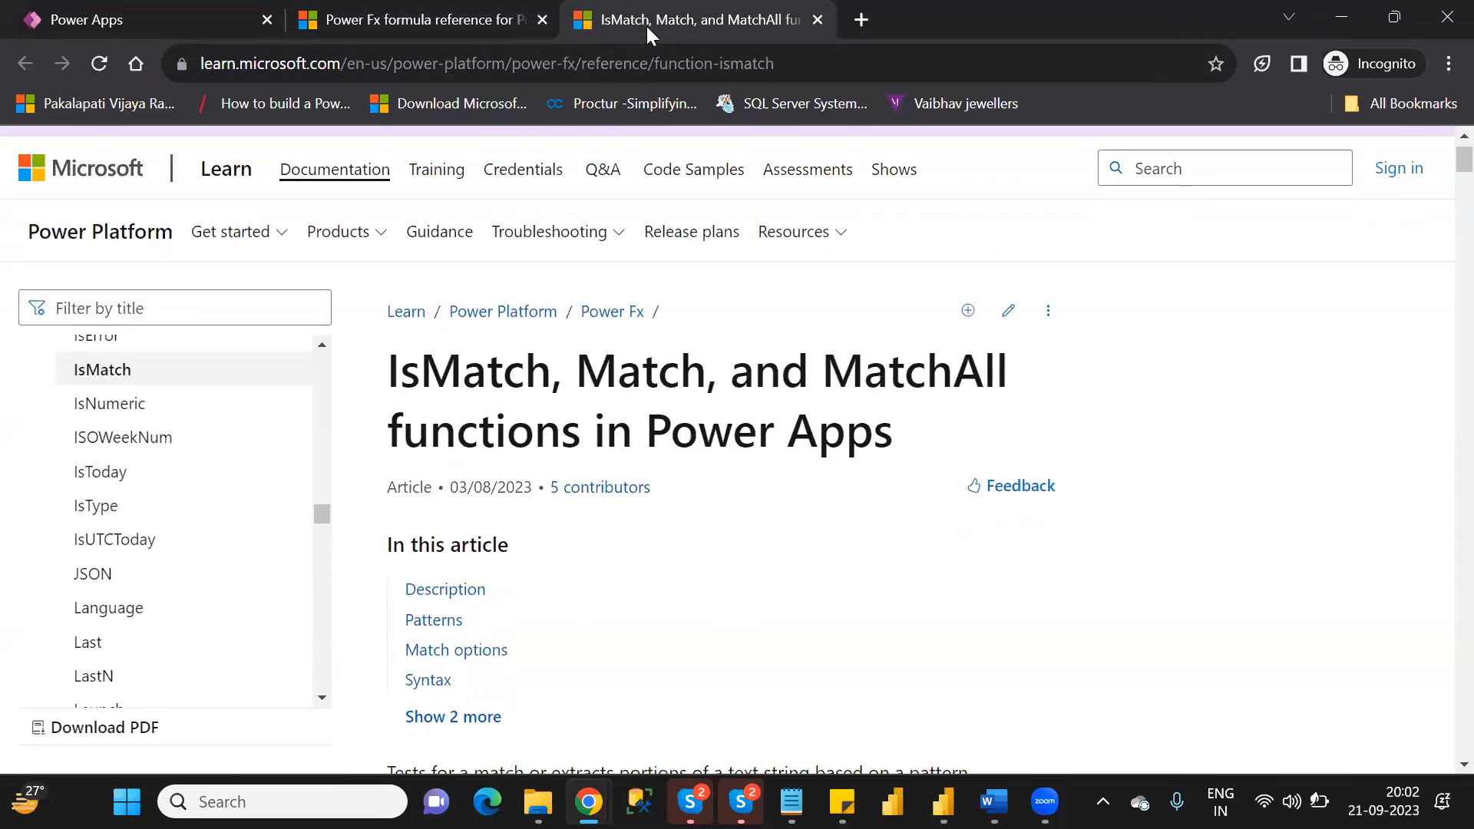
Read the IsMatch article down to its Syntax section, and highlight the Text and Pattern arguments of IsMatch.
{"action": "key", "text": "Down"}
{"action": "key", "text": "Down"}
{"action": "key", "text": "Down"}
{"action": "key", "text": "Down"}
{"action": "key", "text": "Down"}
{"action": "key", "text": "Down"}
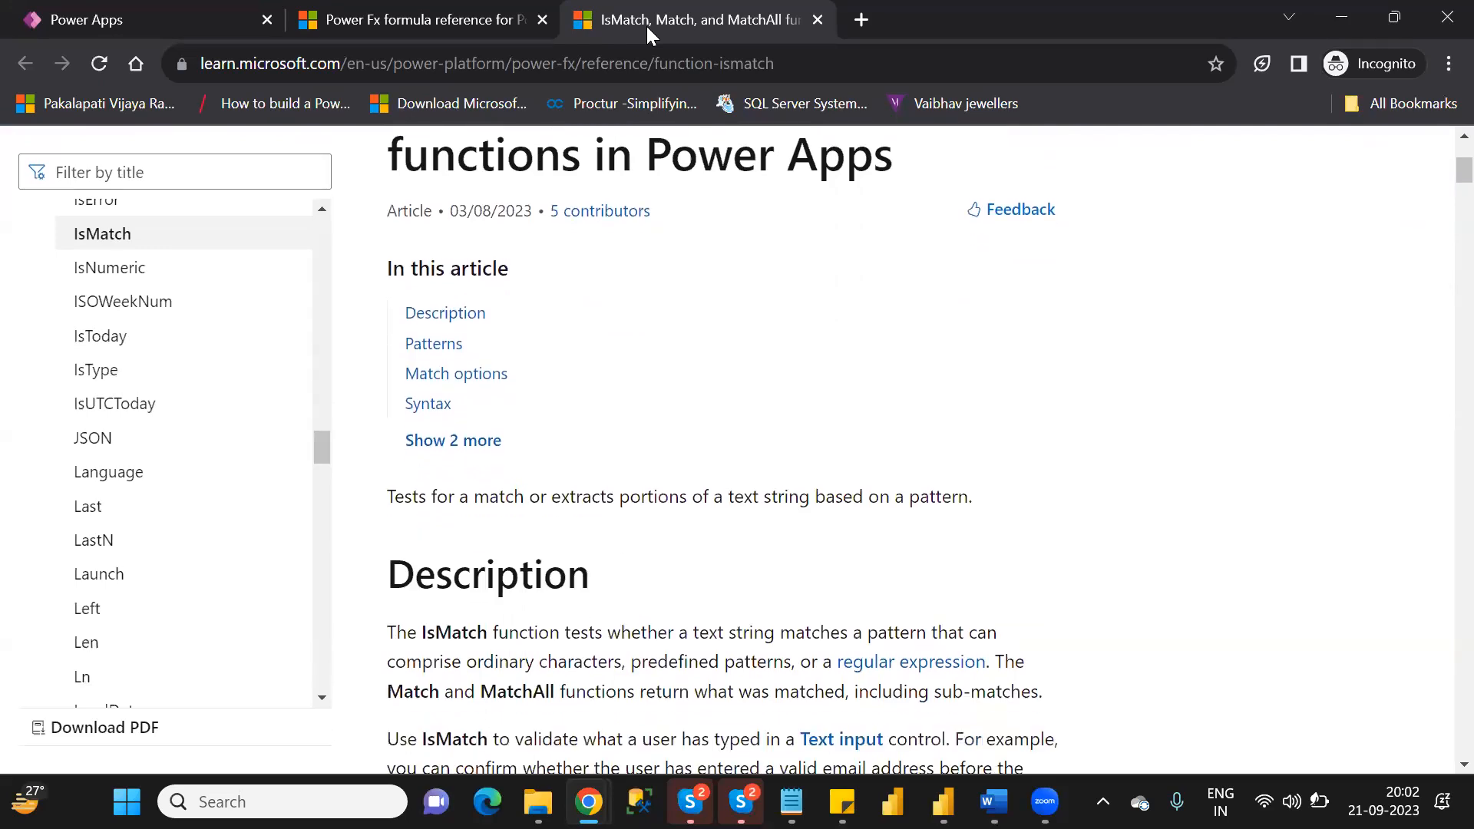
{"action": "key", "text": "Down"}
{"action": "key", "text": "Down"}
{"action": "key", "text": "Down"}
{"action": "key", "text": "Down"}
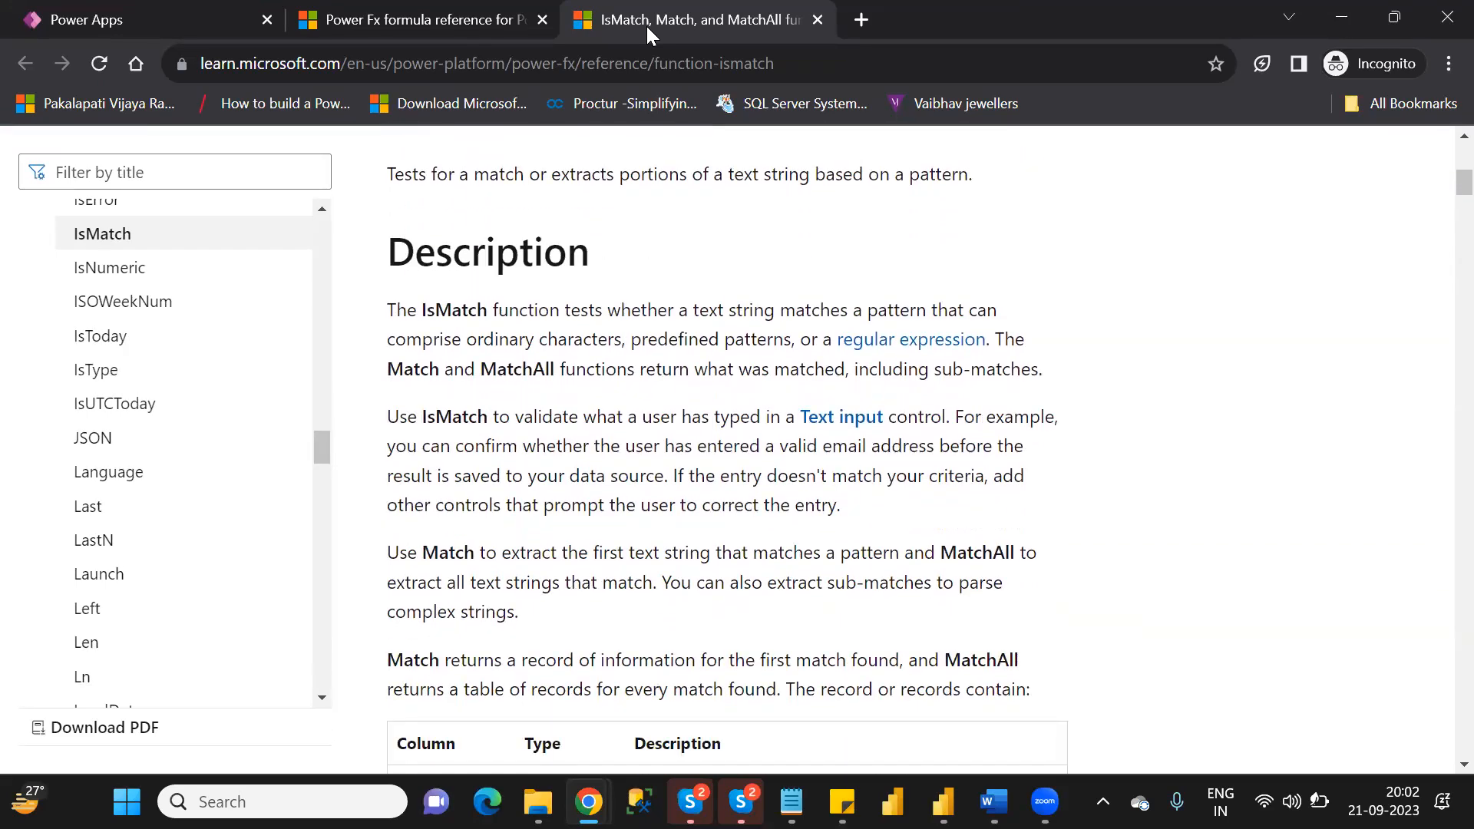
{"action": "key", "text": "Down"}
{"action": "key", "text": "Down"}
{"action": "key", "text": "Down"}
{"action": "key", "text": "Down"}
{"action": "key", "text": "Down"}
{"action": "key", "text": "Down"}
{"action": "key", "text": "Down"}
{"action": "key", "text": "Down"}
{"action": "key", "text": "Down"}
{"action": "key", "text": "Down"}
{"action": "key", "text": "Down"}
{"action": "key", "text": "Down"}
{"action": "key", "text": "Down"}
{"action": "key", "text": "Down"}
{"action": "key", "text": "Down"}
{"action": "key", "text": "Down"}
{"action": "key", "text": "Down"}
{"action": "key", "text": "Down"}
{"action": "key", "text": "Down"}
{"action": "key", "text": "Down"}
{"action": "key", "text": "Down"}
{"action": "key", "text": "Down"}
{"action": "key", "text": "Down"}
{"action": "key", "text": "Down"}
{"action": "key", "text": "Down"}
{"action": "key", "text": "Down"}
{"action": "key", "text": "Down"}
{"action": "key", "text": "Down"}
{"action": "key", "text": "Down"}
{"action": "key", "text": "Down"}
{"action": "key", "text": "Down"}
{"action": "key", "text": "Down"}
{"action": "key", "text": "Down"}
{"action": "key", "text": "Down"}
{"action": "key", "text": "Down"}
{"action": "key", "text": "Down"}
{"action": "key", "text": "Down"}
{"action": "key", "text": "Down"}
{"action": "key", "text": "Down"}
{"action": "key", "text": "Down"}
{"action": "key", "text": "Down"}
{"action": "key", "text": "Down"}
{"action": "key", "text": "Down"}
{"action": "key", "text": "Down"}
{"action": "key", "text": "Down"}
{"action": "key", "text": "Down"}
{"action": "key", "text": "Down"}
{"action": "key", "text": "Down"}
{"action": "key", "text": "Down"}
{"action": "key", "text": "Down"}
{"action": "key", "text": "Down"}
{"action": "key", "text": "Down"}
{"action": "key", "text": "Down"}
{"action": "key", "text": "Down"}
{"action": "key", "text": "Down"}
{"action": "key", "text": "Down"}
{"action": "key", "text": "Down"}
{"action": "key", "text": "Down"}
{"action": "key", "text": "Down"}
{"action": "key", "text": "Down"}
{"action": "key", "text": "Down"}
{"action": "key", "text": "Down"}
{"action": "key", "text": "Down"}
{"action": "key", "text": "Down"}
{"action": "key", "text": "Down"}
{"action": "key", "text": "Down"}
{"action": "key", "text": "Down"}
{"action": "key", "text": "Down"}
{"action": "key", "text": "Down"}
{"action": "key", "text": "Down"}
{"action": "key", "text": "Down"}
{"action": "key", "text": "Down"}
{"action": "key", "text": "Down"}
{"action": "key", "text": "Down"}
{"action": "key", "text": "Down"}
{"action": "key", "text": "Down"}
{"action": "key", "text": "Down"}
{"action": "key", "text": "Down"}
{"action": "key", "text": "Down"}
{"action": "key", "text": "Down"}
{"action": "key", "text": "Down"}
{"action": "key", "text": "Down"}
{"action": "key", "text": "Down"}
{"action": "key", "text": "Down"}
{"action": "key", "text": "Down"}
{"action": "key", "text": "Down"}
{"action": "key", "text": "Down"}
{"action": "key", "text": "Down"}
{"action": "key", "text": "Down"}
{"action": "key", "text": "Down"}
{"action": "key", "text": "Down"}
{"action": "key", "text": "Down"}
{"action": "key", "text": "Down"}
{"action": "key", "text": "Down"}
{"action": "key", "text": "Down"}
{"action": "key", "text": "Down"}
{"action": "key", "text": "Down"}
{"action": "key", "text": "Down"}
{"action": "key", "text": "Down"}
{"action": "key", "text": "Down"}
{"action": "key", "text": "Down"}
{"action": "key", "text": "Down"}
{"action": "key", "text": "Down"}
{"action": "key", "text": "Down"}
{"action": "key", "text": "Down"}
{"action": "key", "text": "Down"}
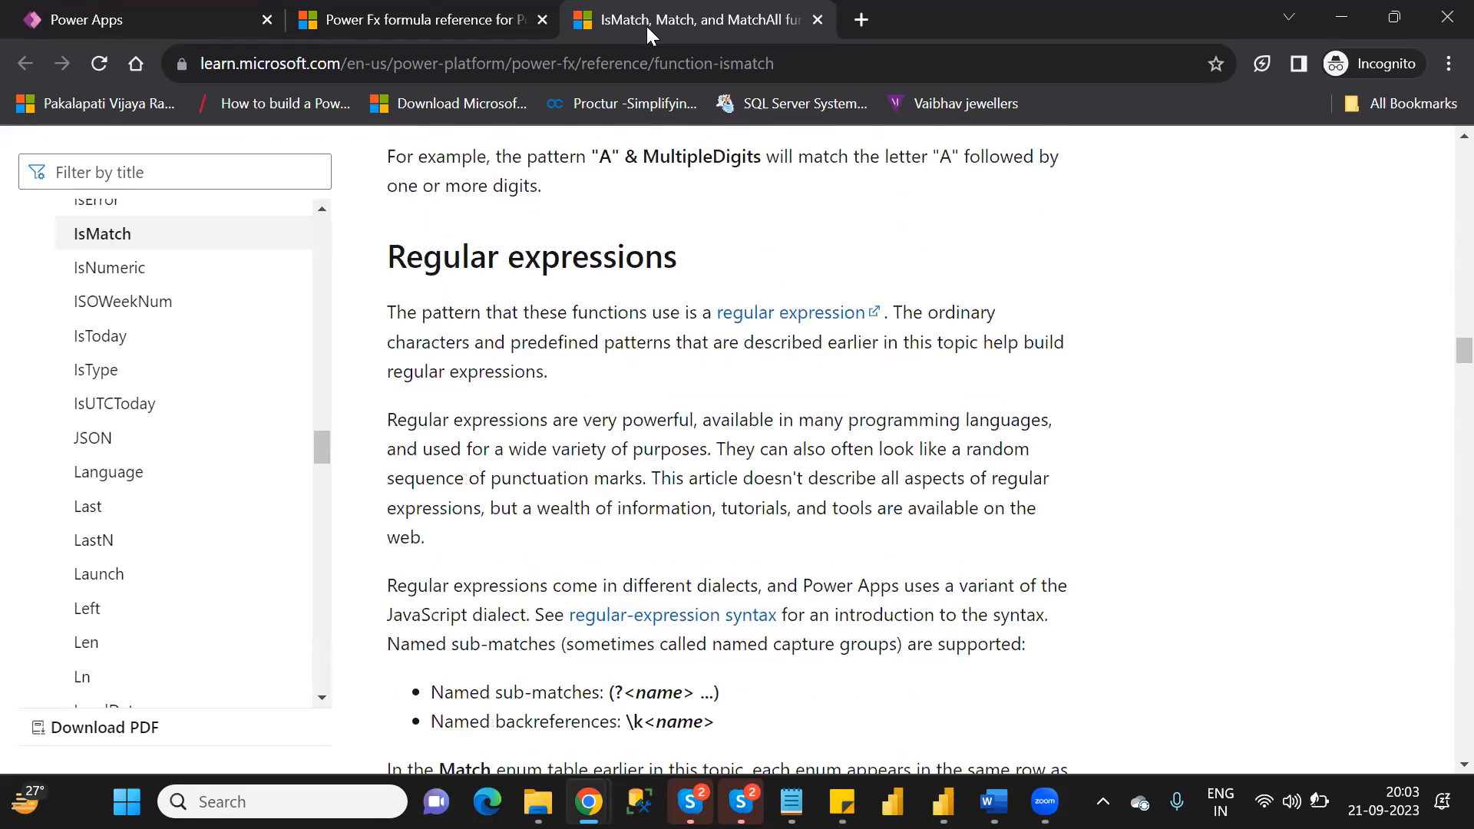
{"action": "key", "text": "Down"}
{"action": "key", "text": "Down"}
{"action": "key", "text": "Down"}
{"action": "key", "text": "Down"}
{"action": "key", "text": "Down"}
{"action": "key", "text": "Down"}
{"action": "key", "text": "Down"}
{"action": "key", "text": "Down"}
{"action": "key", "text": "Down"}
{"action": "key", "text": "Down"}
{"action": "key", "text": "Down"}
{"action": "key", "text": "Down"}
{"action": "key", "text": "Down"}
{"action": "key", "text": "Down"}
{"action": "key", "text": "Down"}
{"action": "key", "text": "Down"}
{"action": "key", "text": "Down"}
{"action": "key", "text": "Down"}
{"action": "key", "text": "Down"}
{"action": "key", "text": "Down"}
{"action": "key", "text": "Down"}
{"action": "key", "text": "Down"}
{"action": "key", "text": "Down"}
{"action": "key", "text": "Down"}
{"action": "key", "text": "Down"}
{"action": "key", "text": "Down"}
{"action": "key", "text": "Down"}
{"action": "key", "text": "Down"}
{"action": "key", "text": "Down"}
{"action": "key", "text": "Down"}
{"action": "key", "text": "Down"}
{"action": "key", "text": "Down"}
{"action": "key", "text": "Down"}
{"action": "key", "text": "Down"}
{"action": "key", "text": "Down"}
{"action": "key", "text": "Down"}
{"action": "key", "text": "Down"}
{"action": "key", "text": "Down"}
{"action": "key", "text": "Down"}
{"action": "key", "text": "Down"}
{"action": "key", "text": "Down"}
{"action": "key", "text": "Down"}
{"action": "key", "text": "Down"}
{"action": "key", "text": "Down"}
{"action": "key", "text": "Down"}
{"action": "key", "text": "Down"}
{"action": "key", "text": "Down"}
{"action": "key", "text": "Down"}
{"action": "key", "text": "Down"}
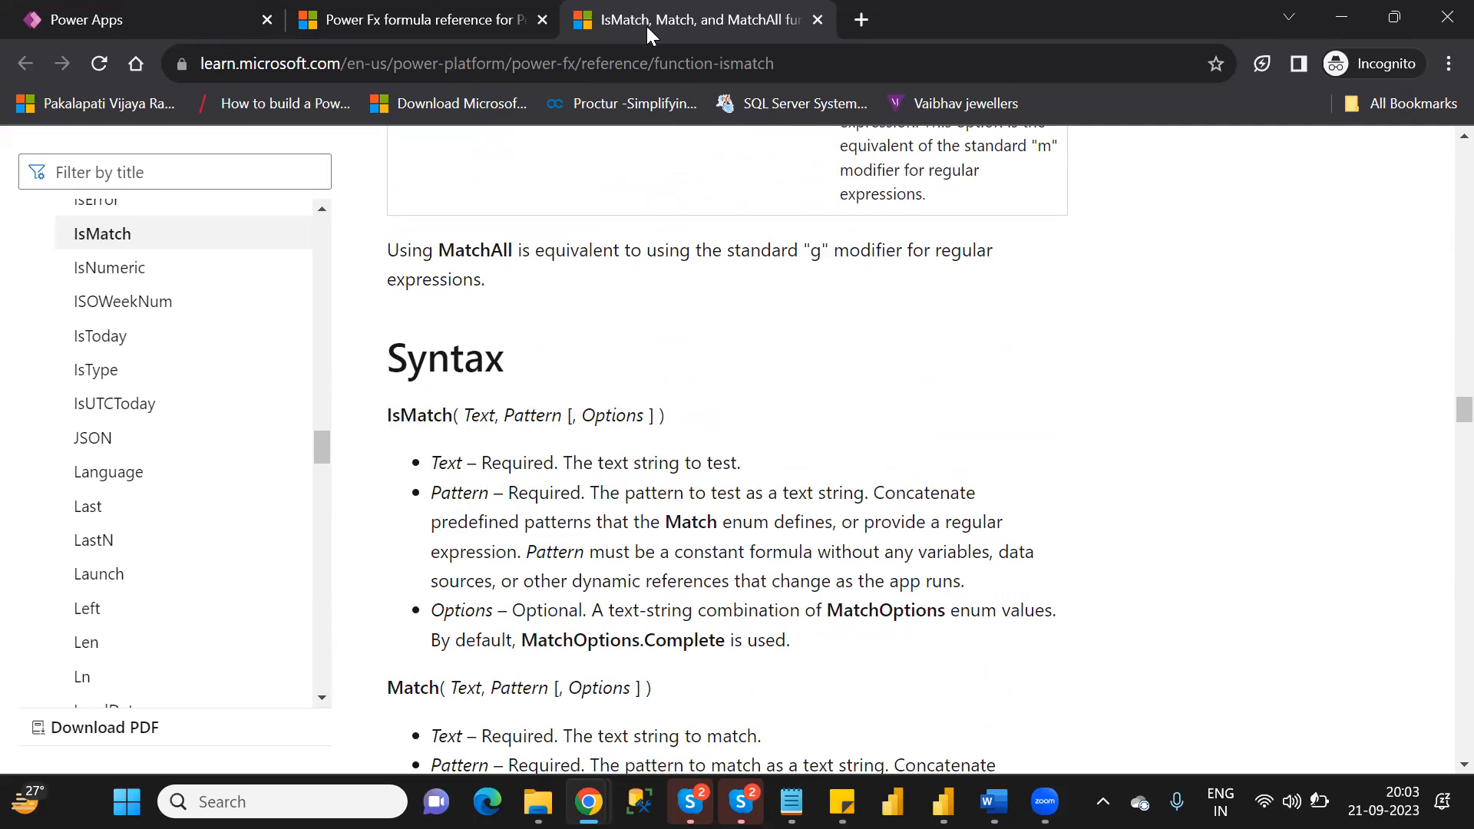
{"action": "double_click", "coordinate": [471, 422]}
{"action": "double_click", "coordinate": [523, 416]}
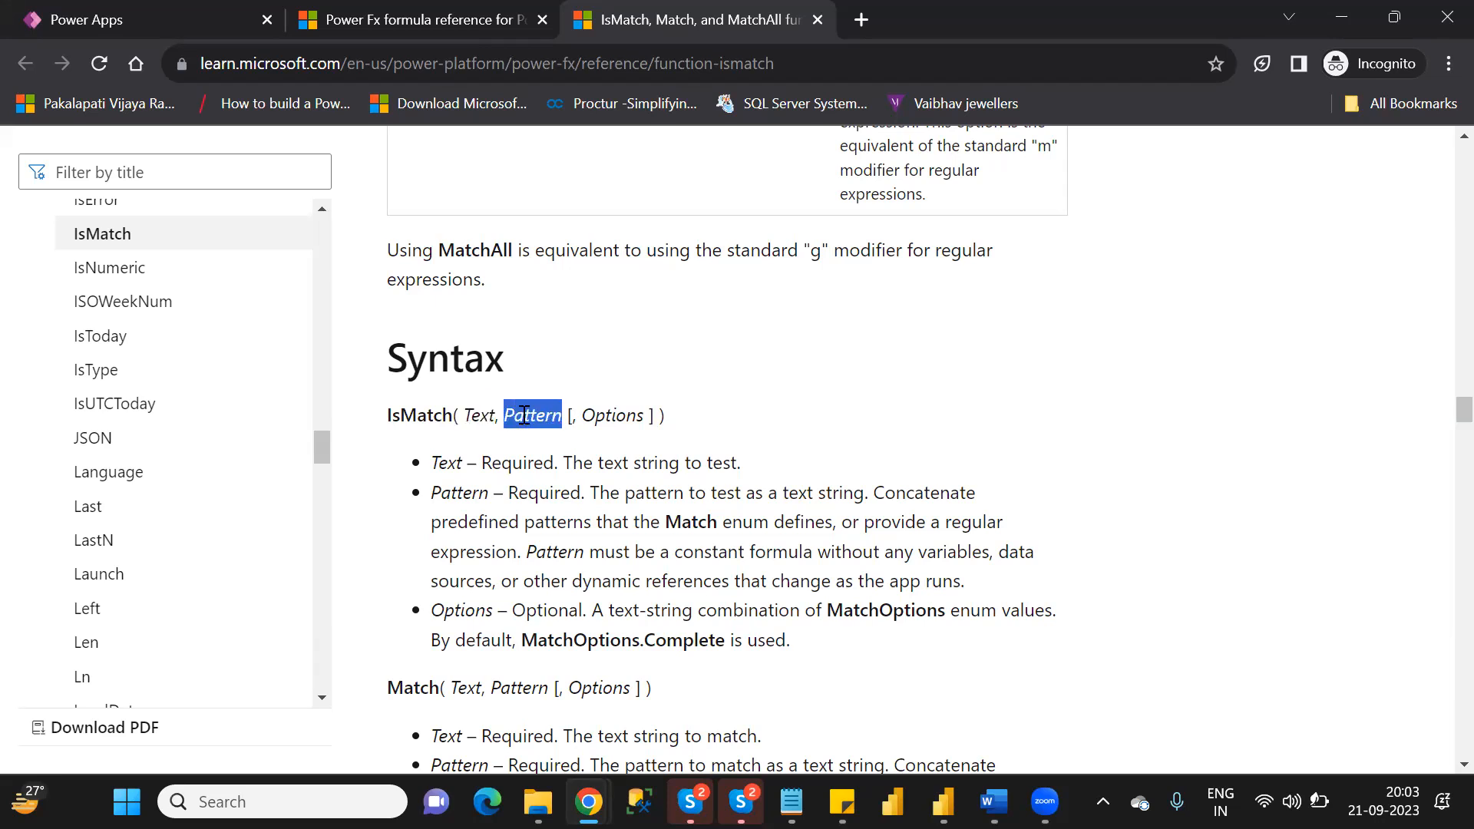
Go back to the Match enum table and examine its predefined patterns, descriptions and regular expressions.
{"action": "scroll", "coordinate": [521, 418], "scroll_direction": "up", "scroll_amount": 9}
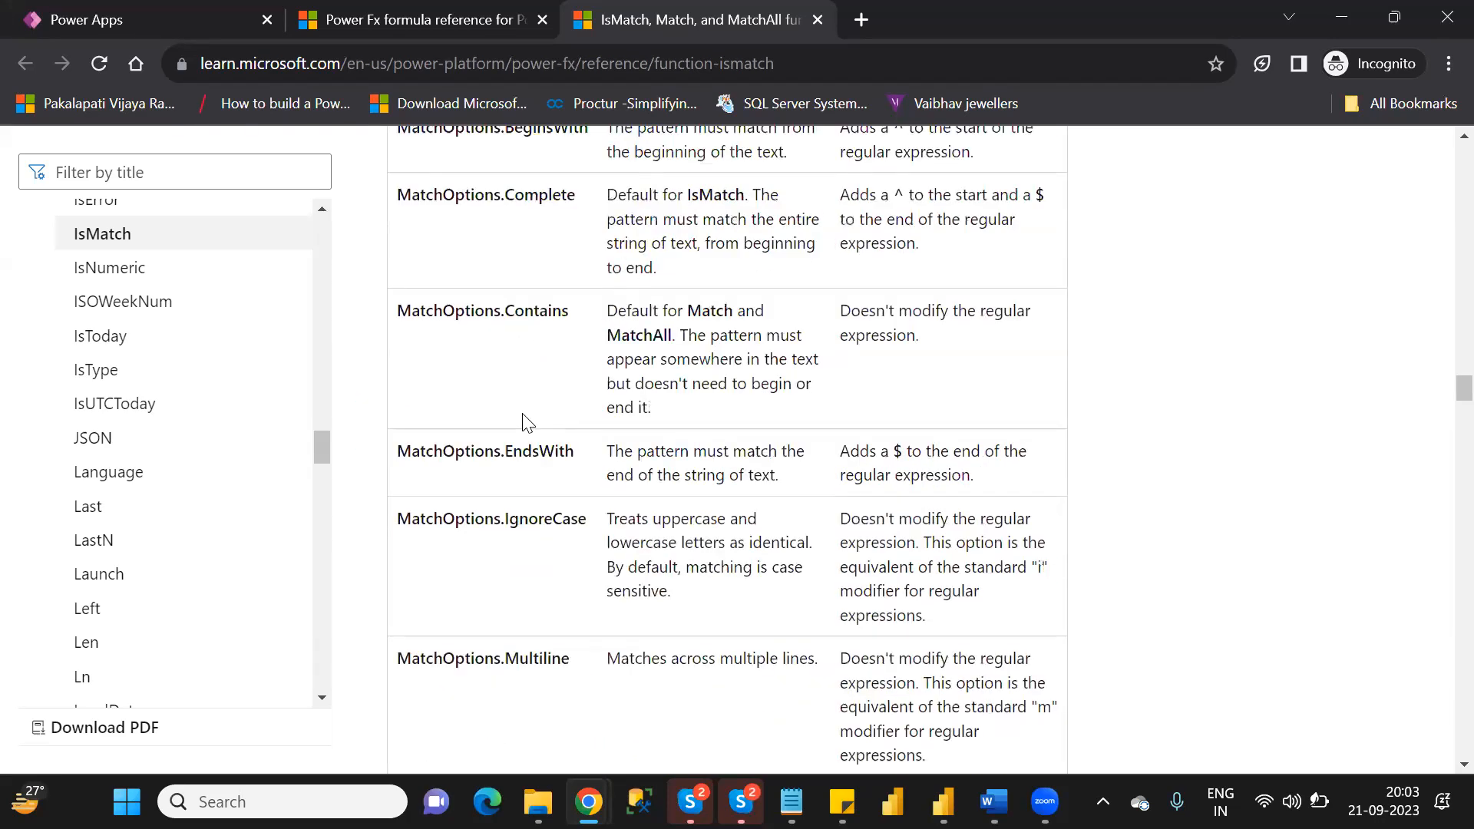
{"action": "scroll", "coordinate": [523, 421], "scroll_direction": "up", "scroll_amount": 10}
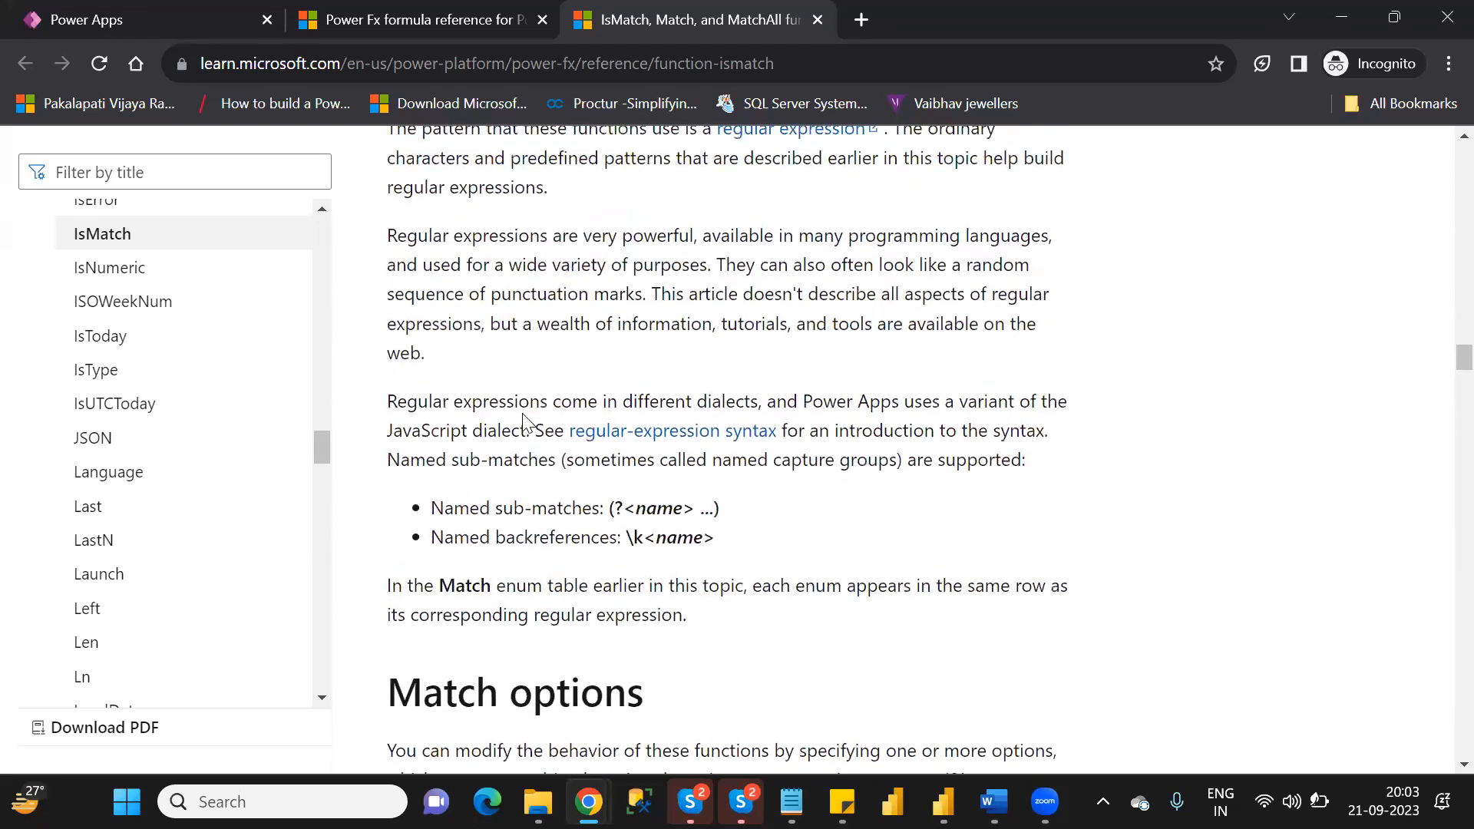
{"action": "scroll", "coordinate": [524, 419], "scroll_direction": "up", "scroll_amount": 3}
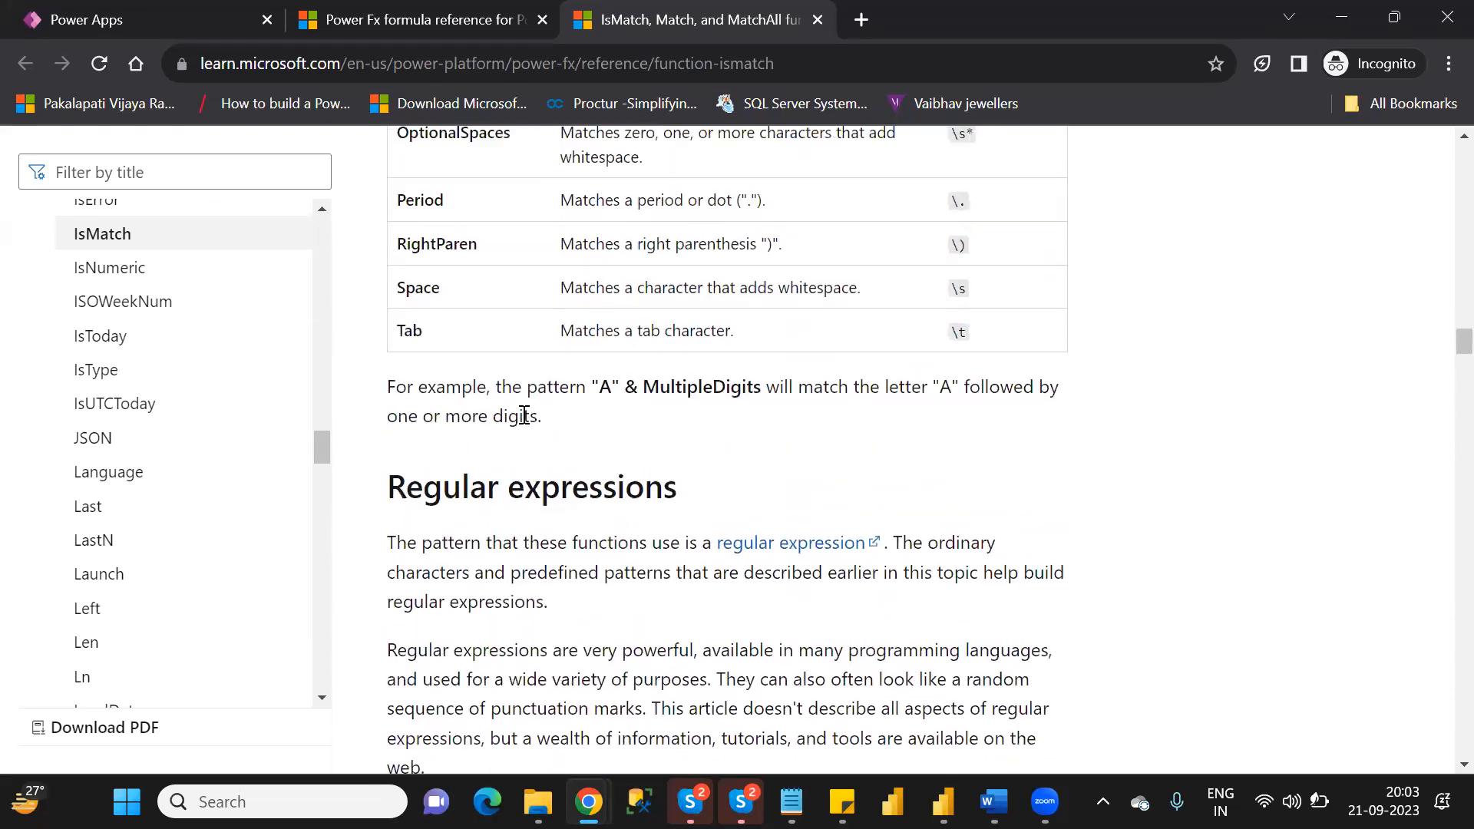
{"action": "scroll", "coordinate": [522, 414], "scroll_direction": "up", "scroll_amount": 4}
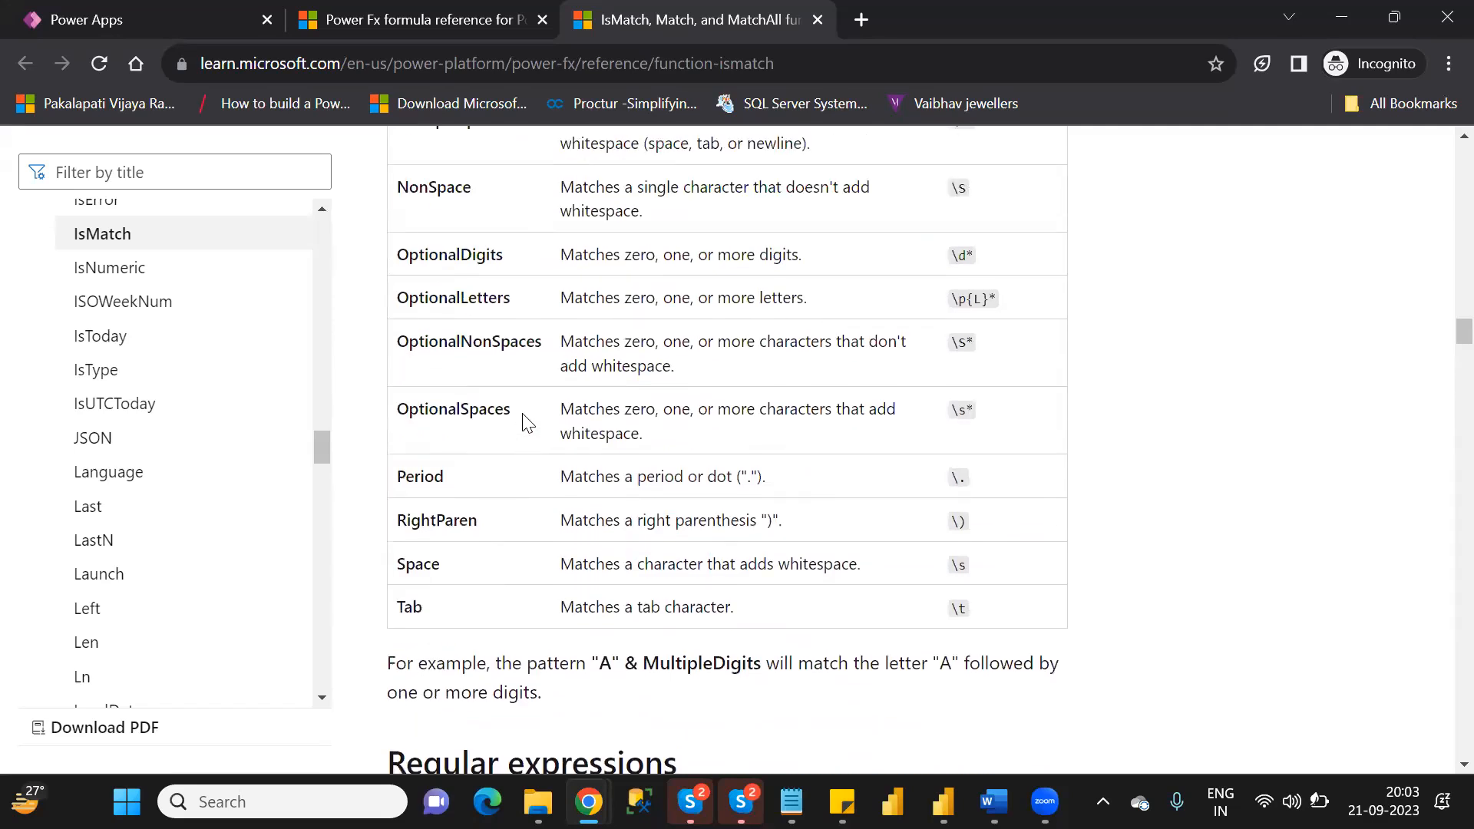
{"action": "scroll", "coordinate": [522, 415], "scroll_direction": "up", "scroll_amount": 3}
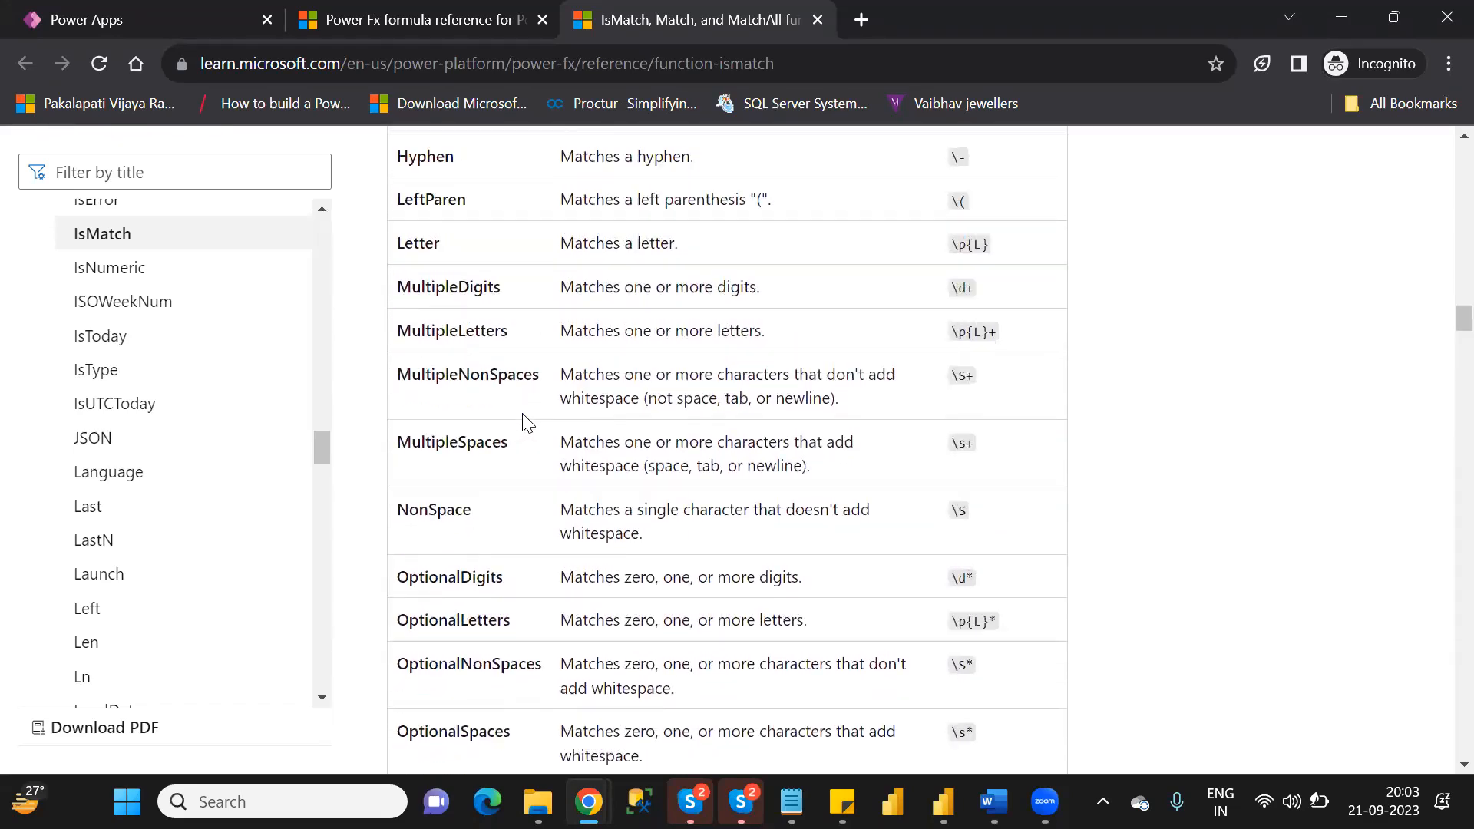
{"action": "scroll", "coordinate": [523, 415], "scroll_direction": "up", "scroll_amount": 4}
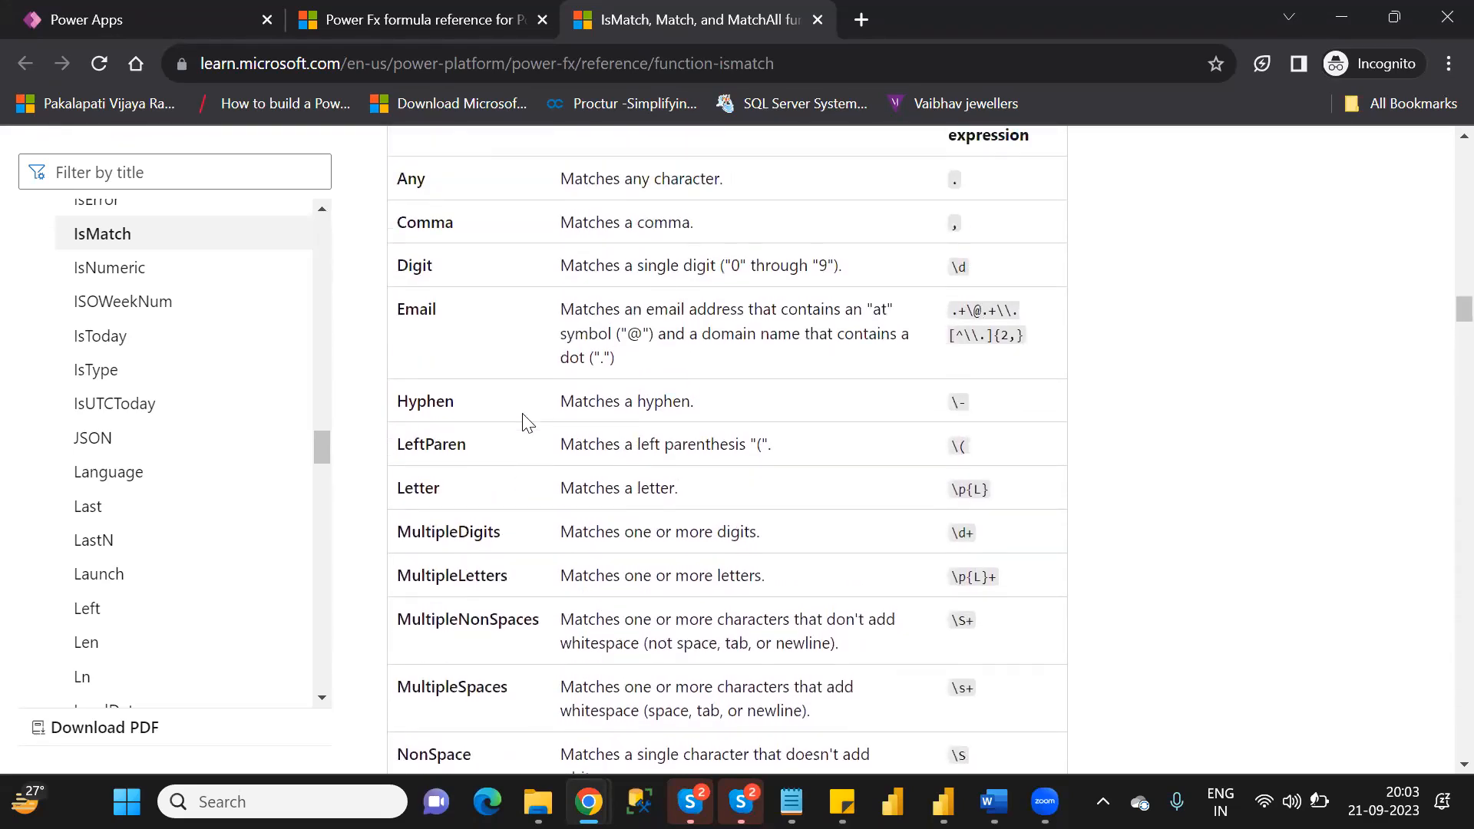
{"action": "scroll", "coordinate": [524, 422], "scroll_direction": "down", "scroll_amount": 1}
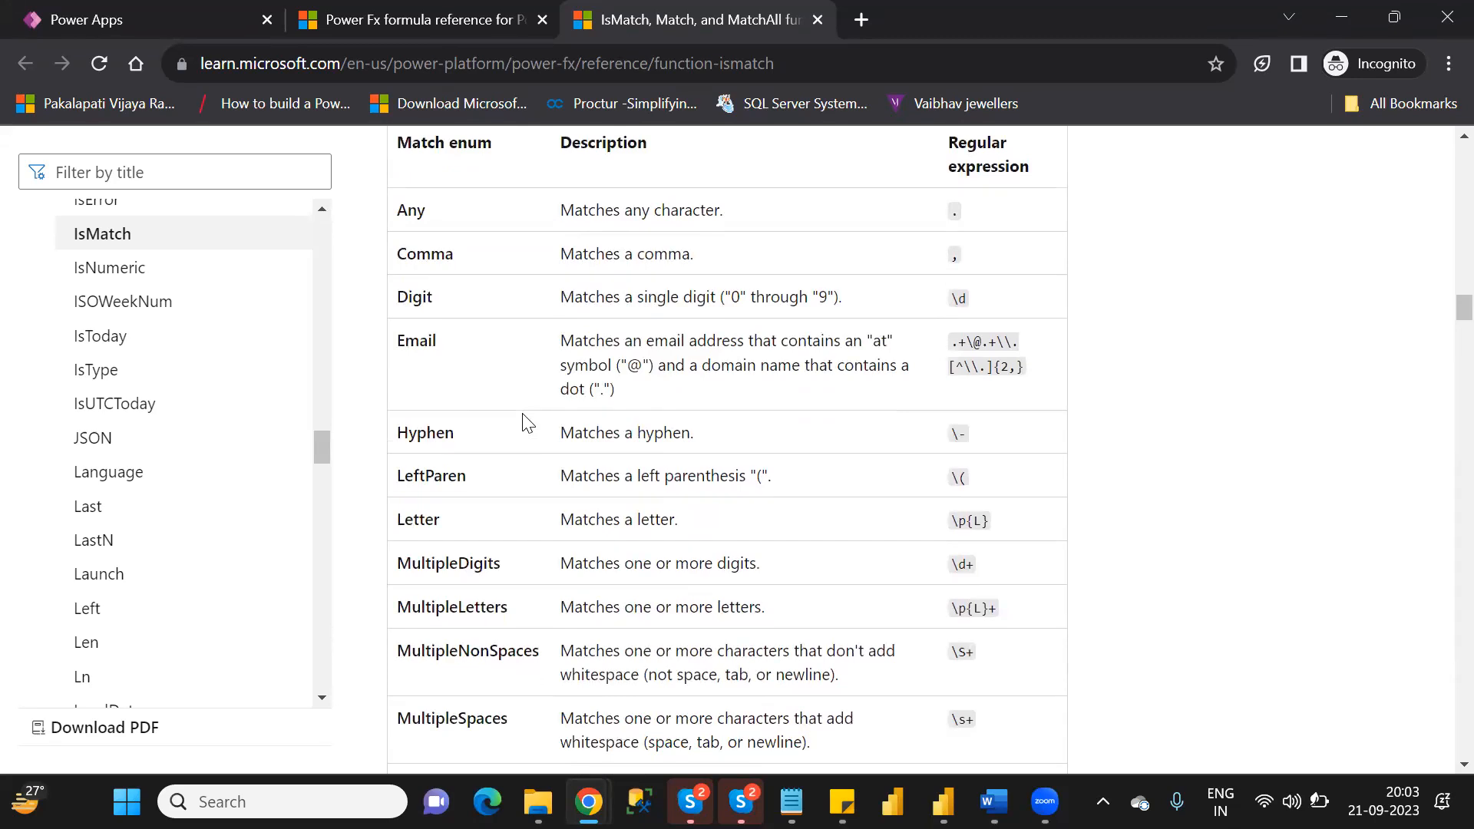
{"action": "scroll", "coordinate": [523, 422], "scroll_direction": "up", "scroll_amount": 1}
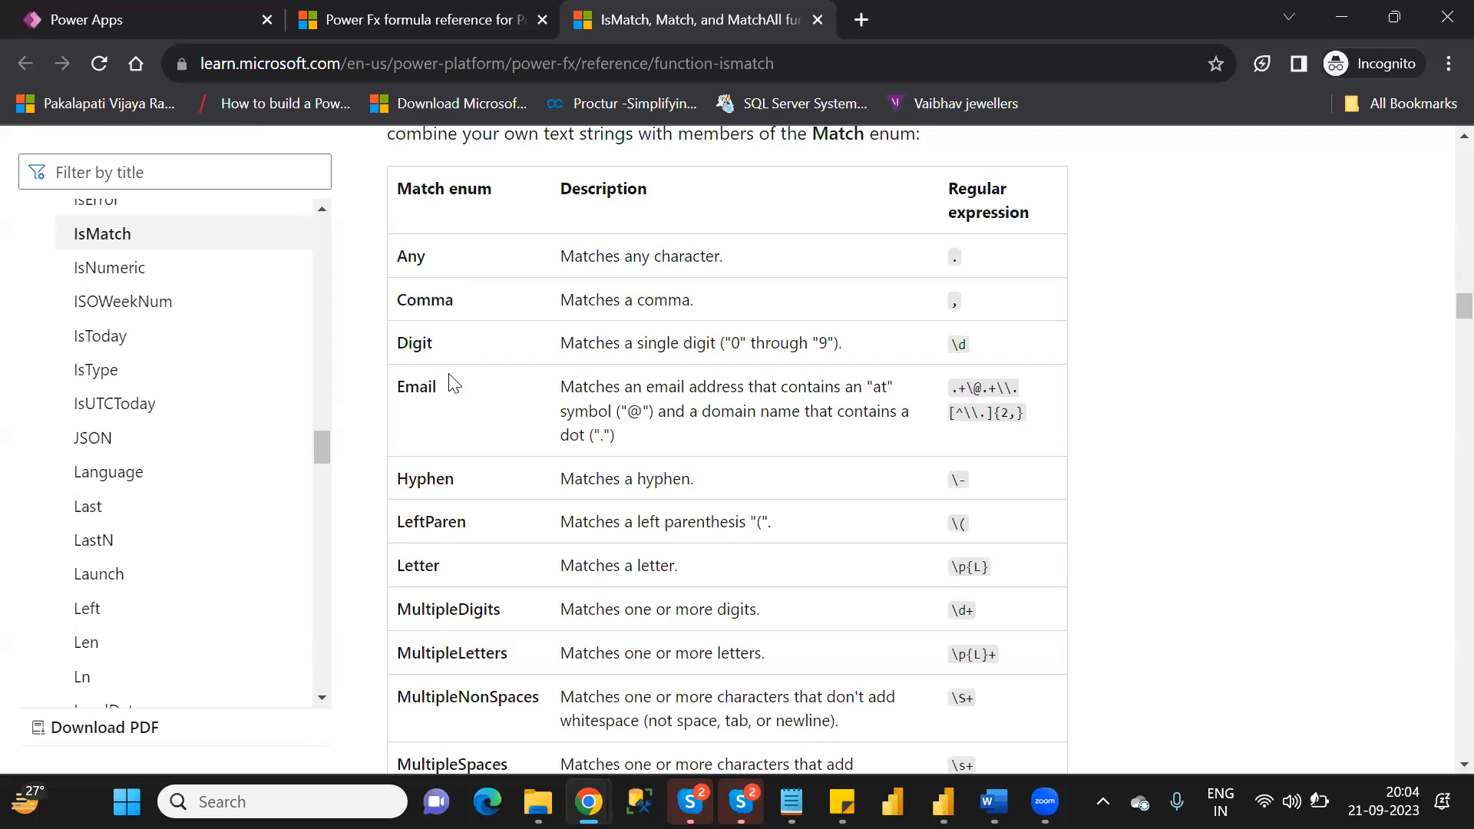
{"action": "scroll", "coordinate": [454, 383], "scroll_direction": "down", "scroll_amount": 1}
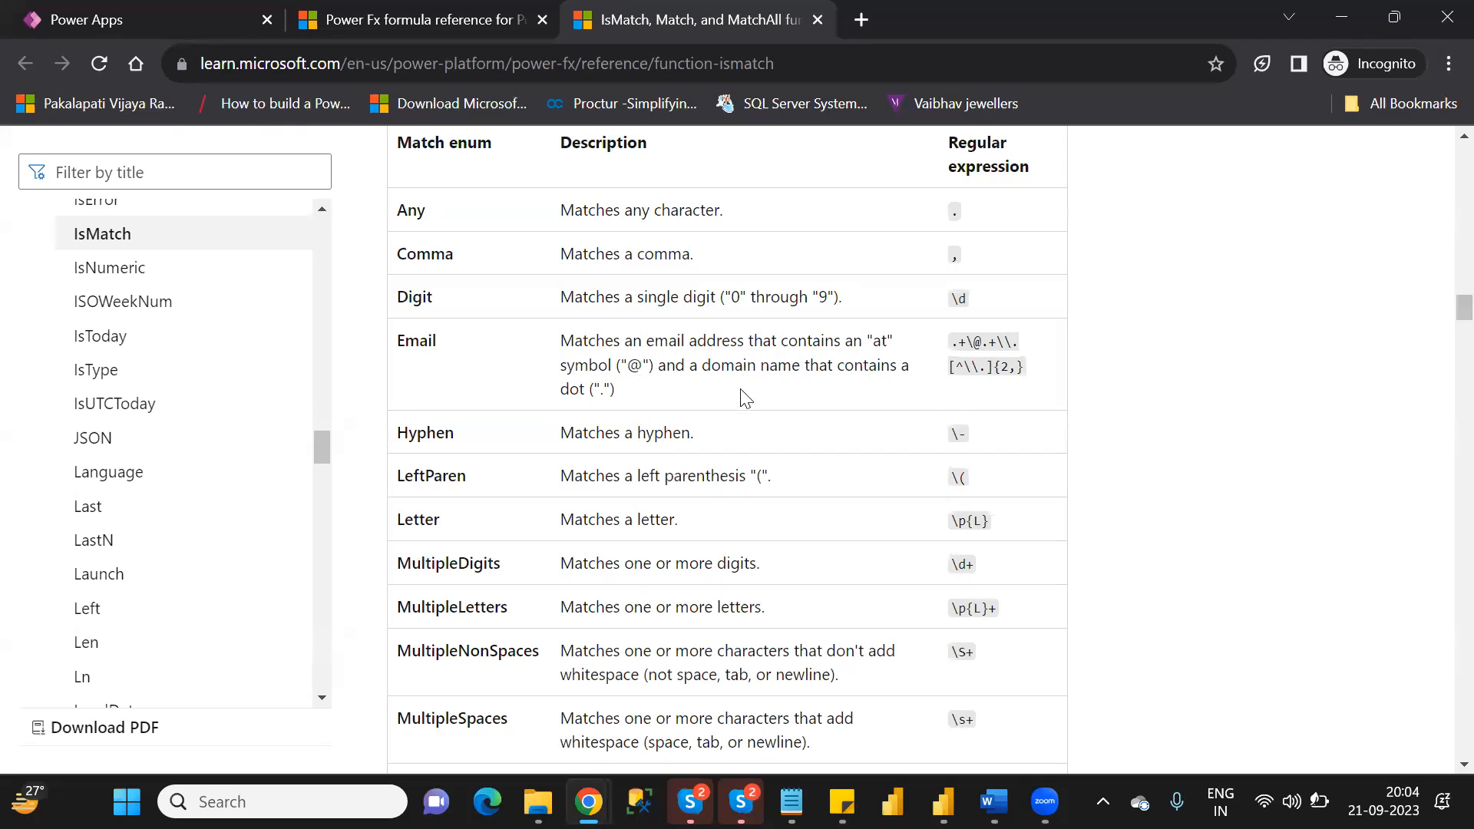
Examine the rest of the Match enum table, the regular expressions section and the MatchOptions table in the IsMatch article.
{"action": "scroll", "coordinate": [497, 364], "scroll_direction": "down", "scroll_amount": 2}
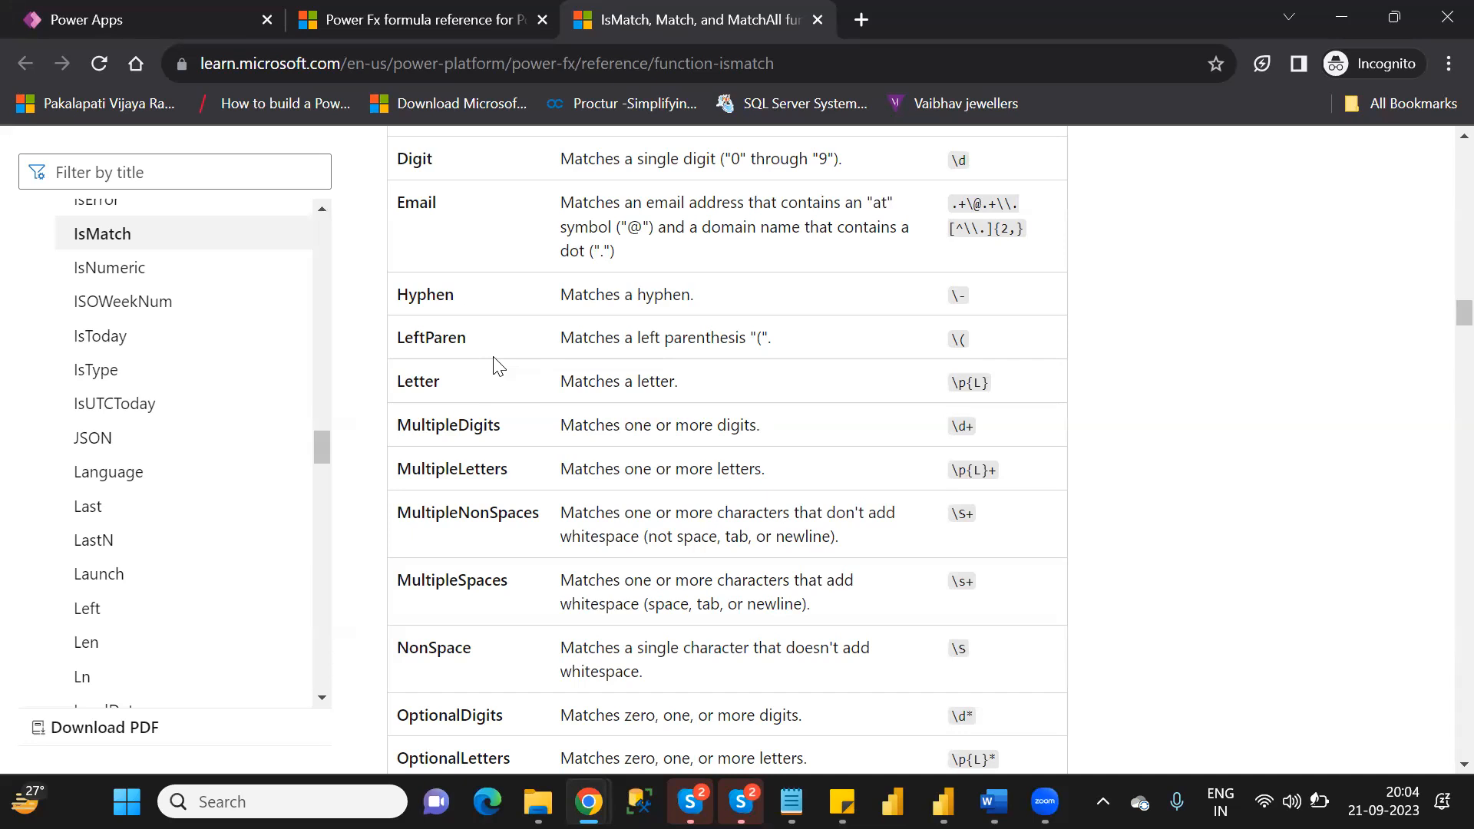
{"action": "scroll", "coordinate": [495, 365], "scroll_direction": "down", "scroll_amount": 9}
{"action": "scroll", "coordinate": [495, 365], "scroll_direction": "down", "scroll_amount": 8}
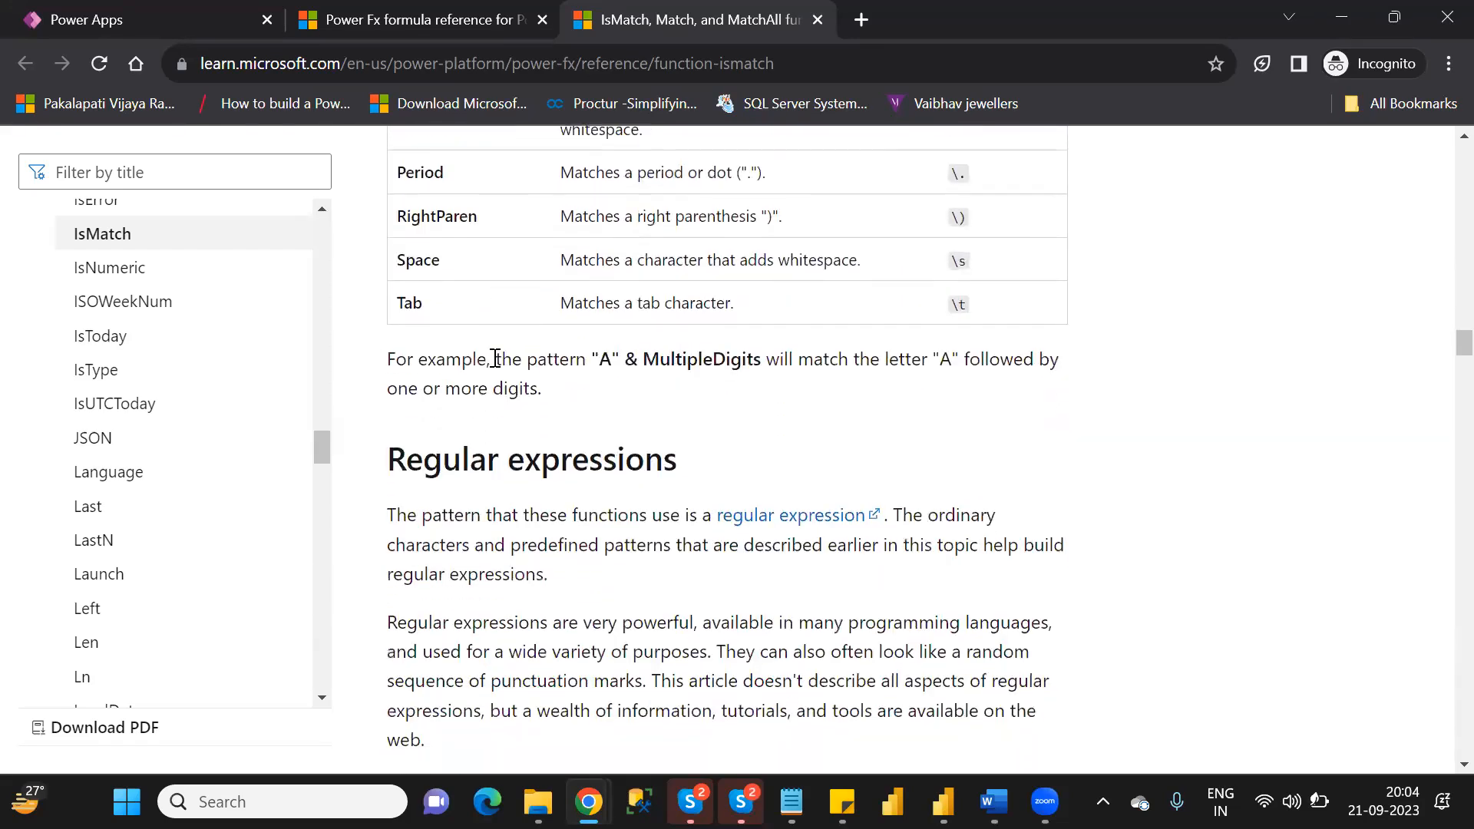
{"action": "scroll", "coordinate": [495, 361], "scroll_direction": "down", "scroll_amount": 4}
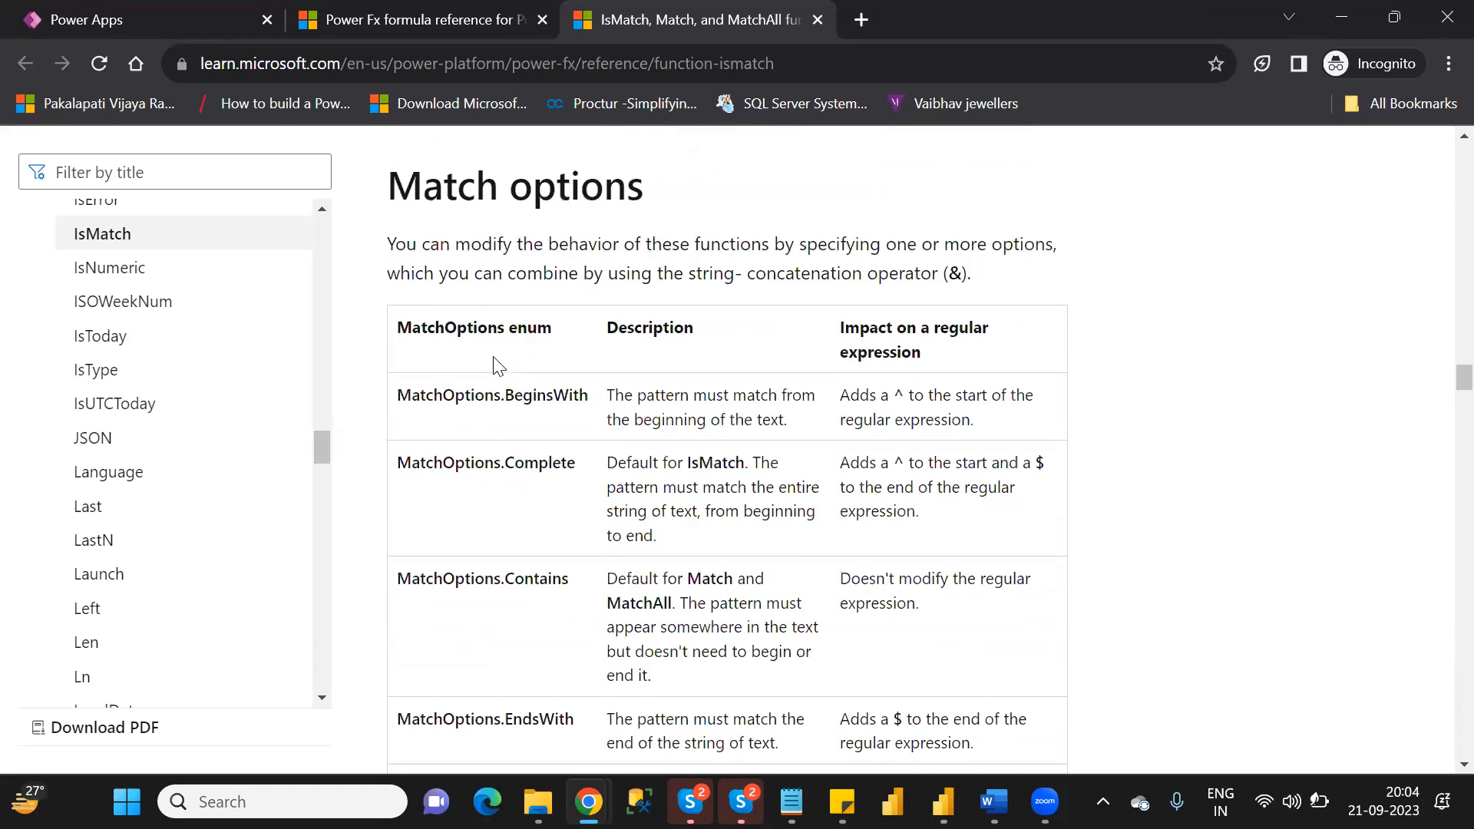
{"action": "scroll", "coordinate": [495, 365], "scroll_direction": "down", "scroll_amount": 1}
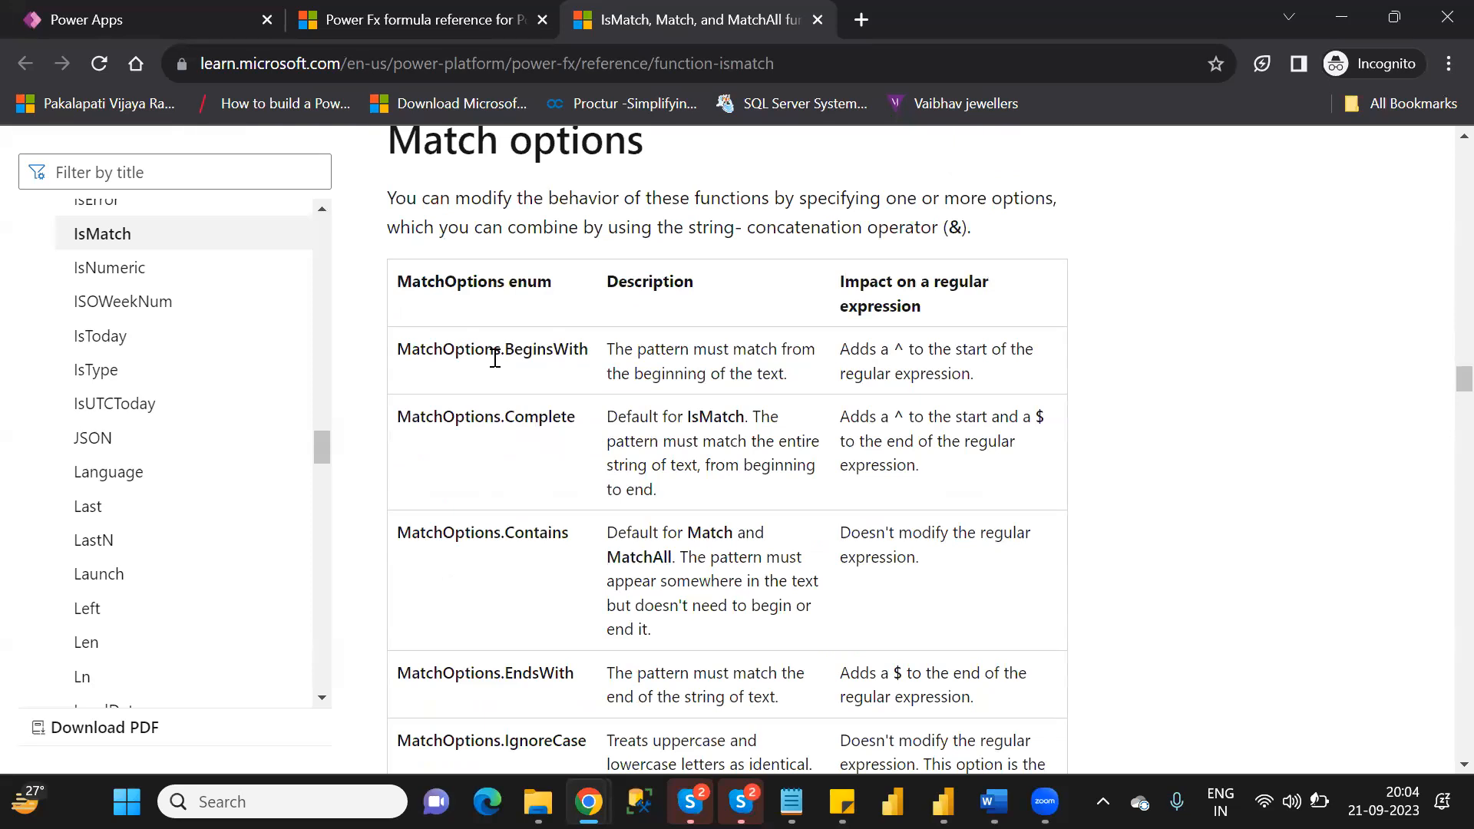
{"action": "scroll", "coordinate": [495, 361], "scroll_direction": "down", "scroll_amount": 1}
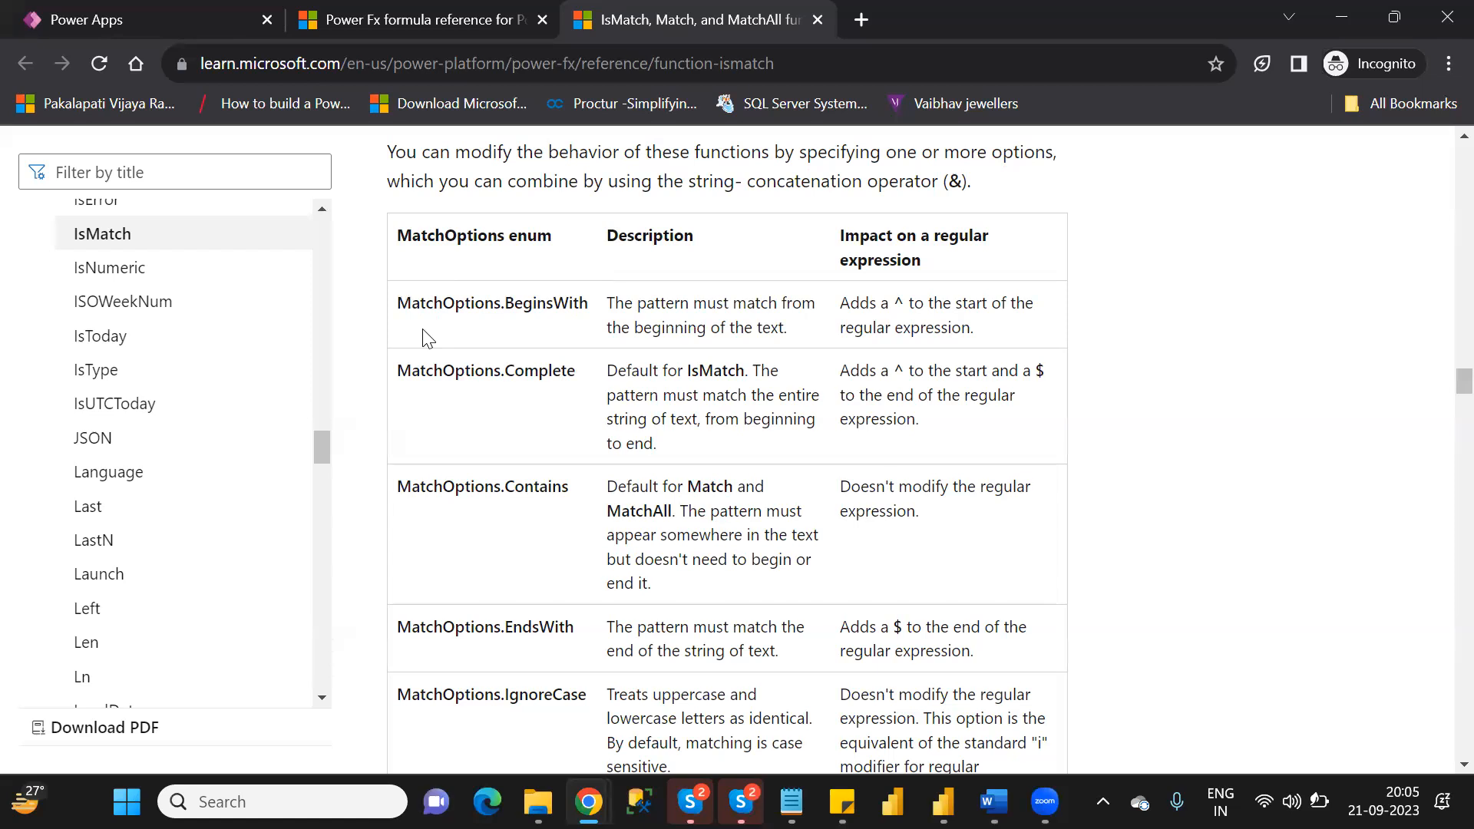
{"action": "scroll", "coordinate": [425, 338], "scroll_direction": "down", "scroll_amount": 2}
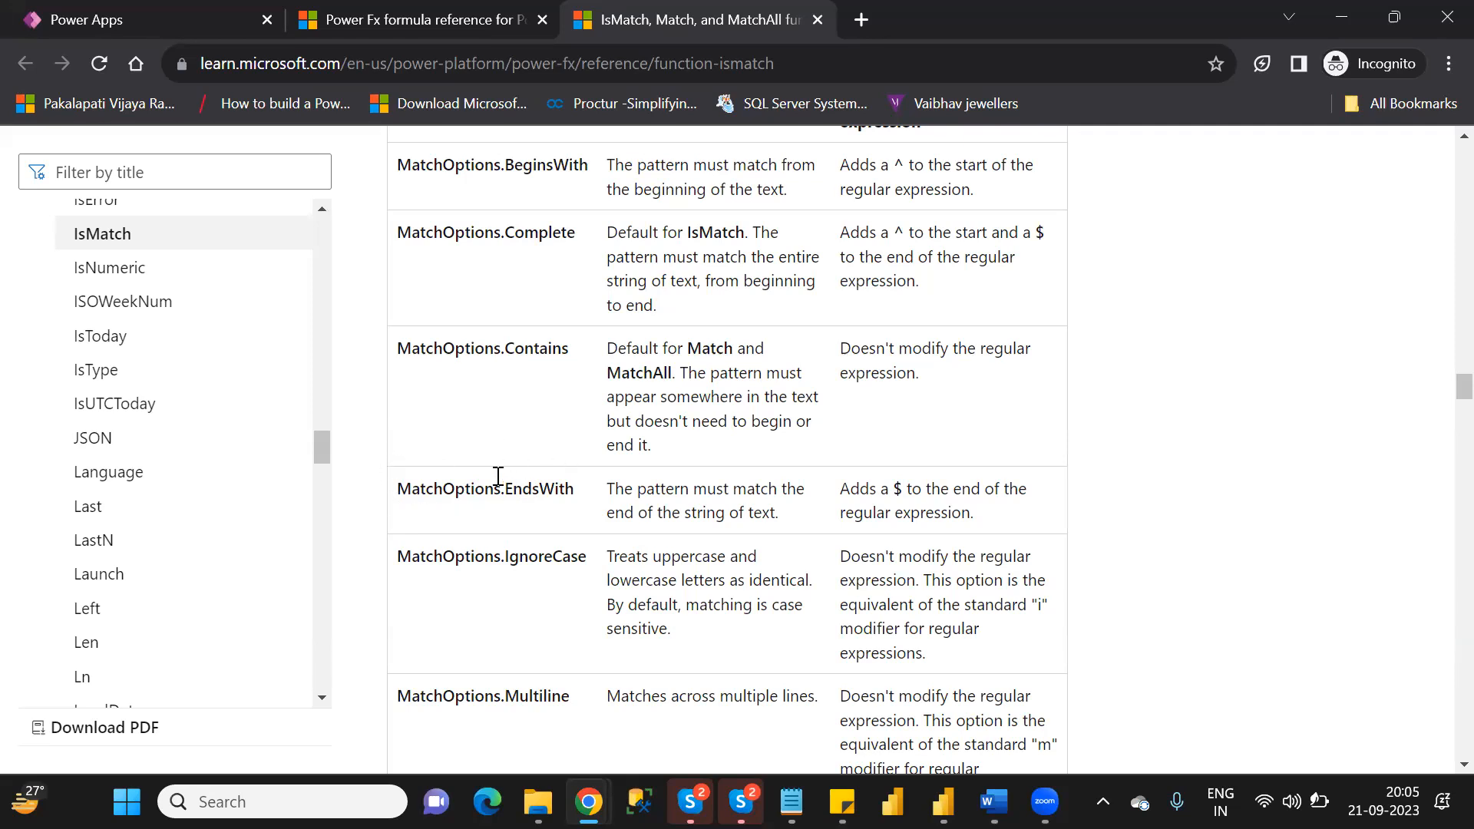
Switch back to Power Apps and replace the text formula of the label above the Validate button with "If(IsMatch(".
{"action": "left_click", "coordinate": [140, 26]}
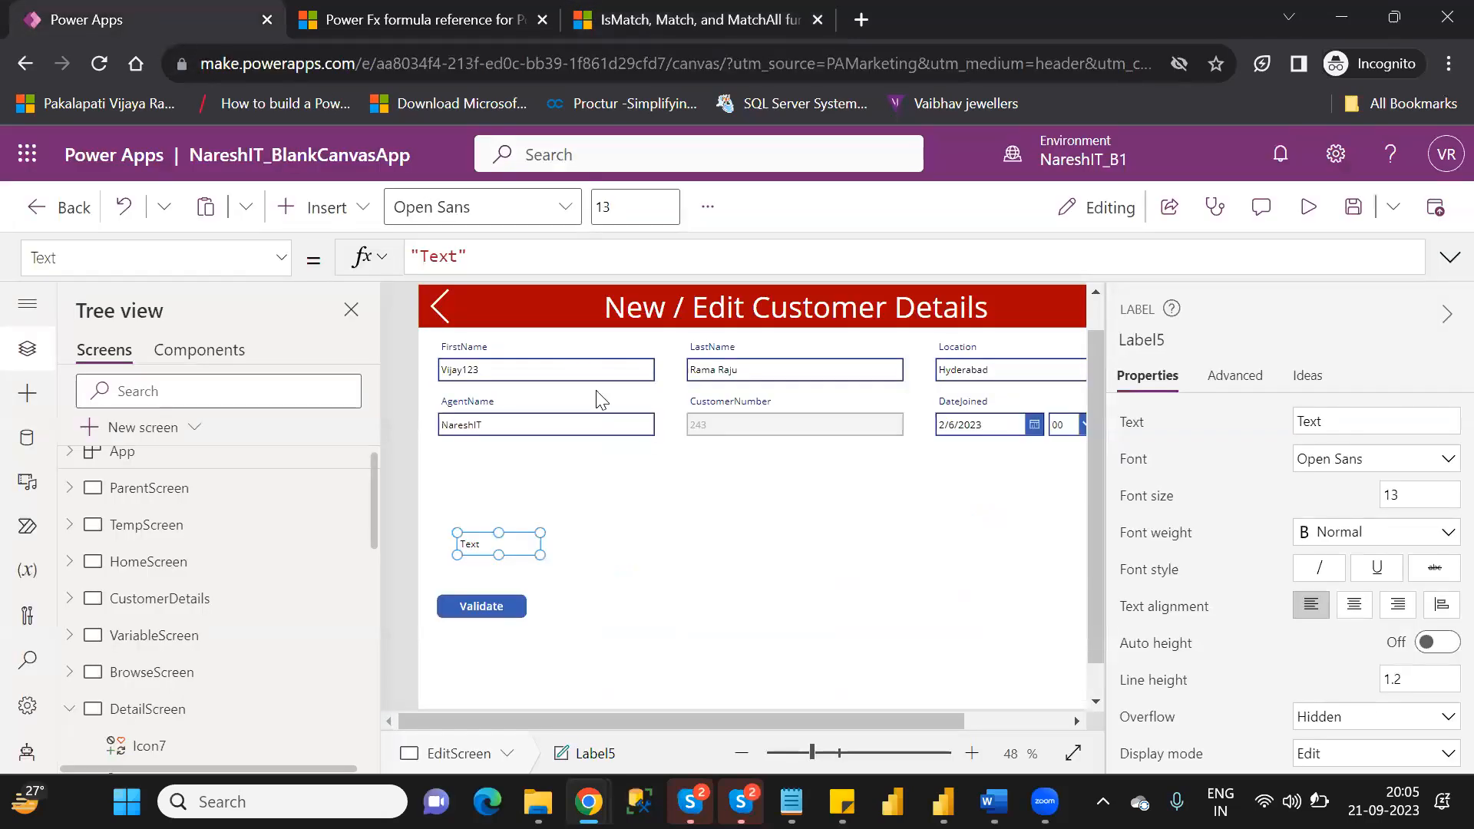
{"action": "left_click", "coordinate": [470, 253]}
{"action": "key", "text": "BackSpace"}
{"action": "key", "text": "BackSpace"}
{"action": "key", "text": "BackSpace"}
{"action": "key", "text": "BackSpace"}
{"action": "key", "text": "BackSpace"}
{"action": "key", "text": "BackSpace"}
{"action": "left_click", "coordinate": [471, 252]}
{"action": "type", "text": "if"}
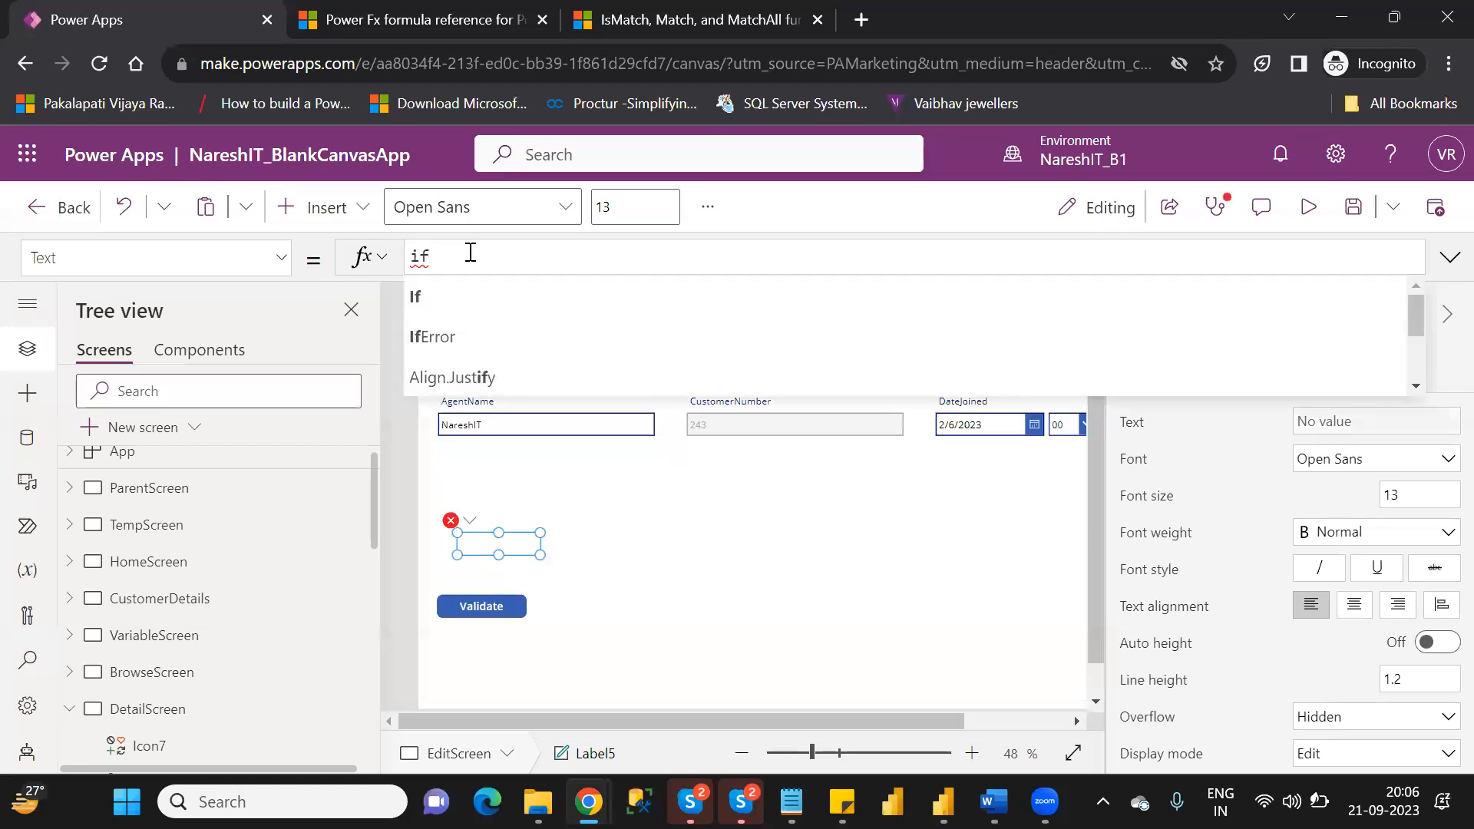
{"action": "key", "text": "Tab"}
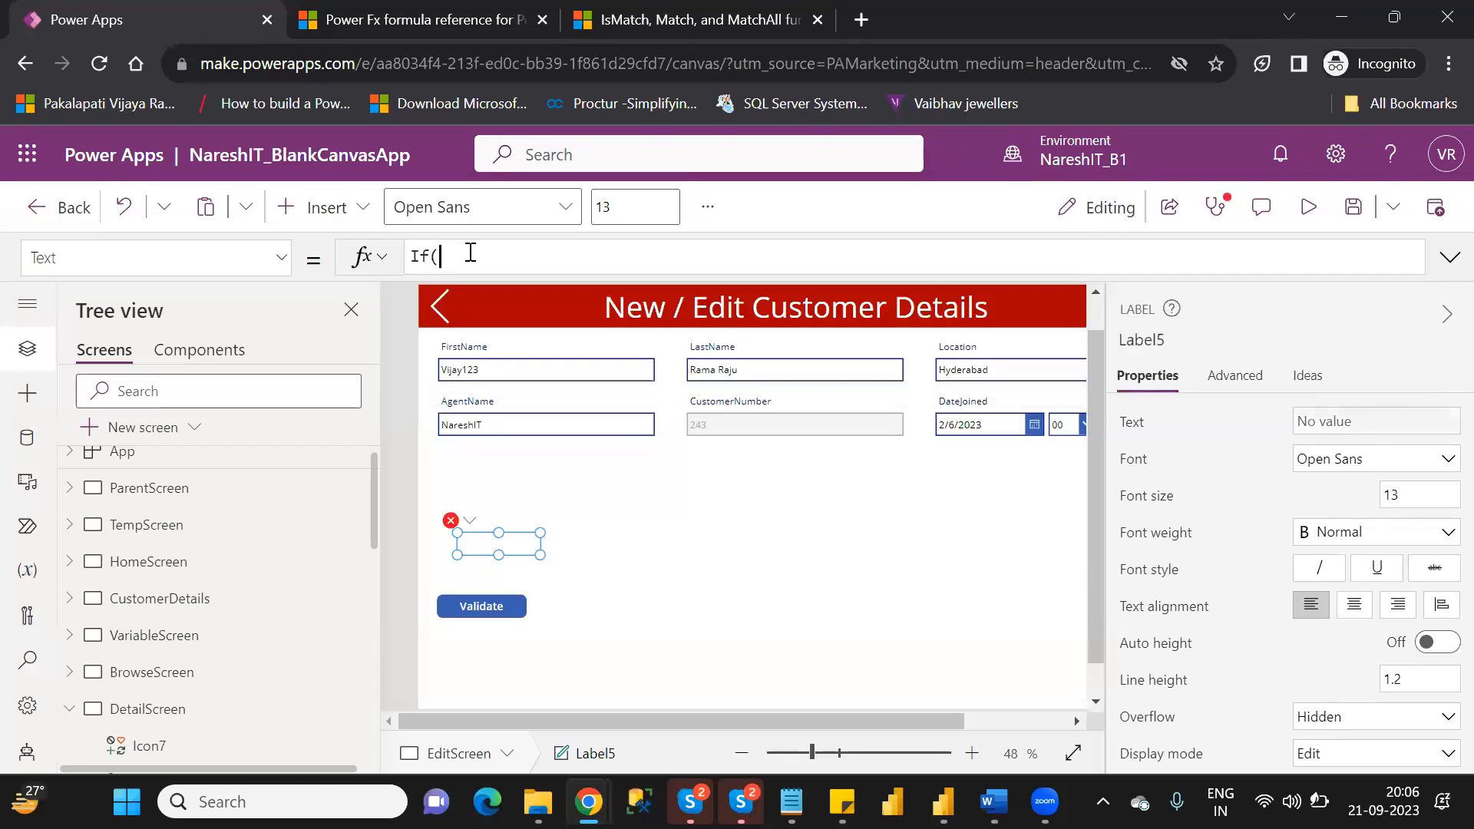
{"action": "type", "text": "isma"}
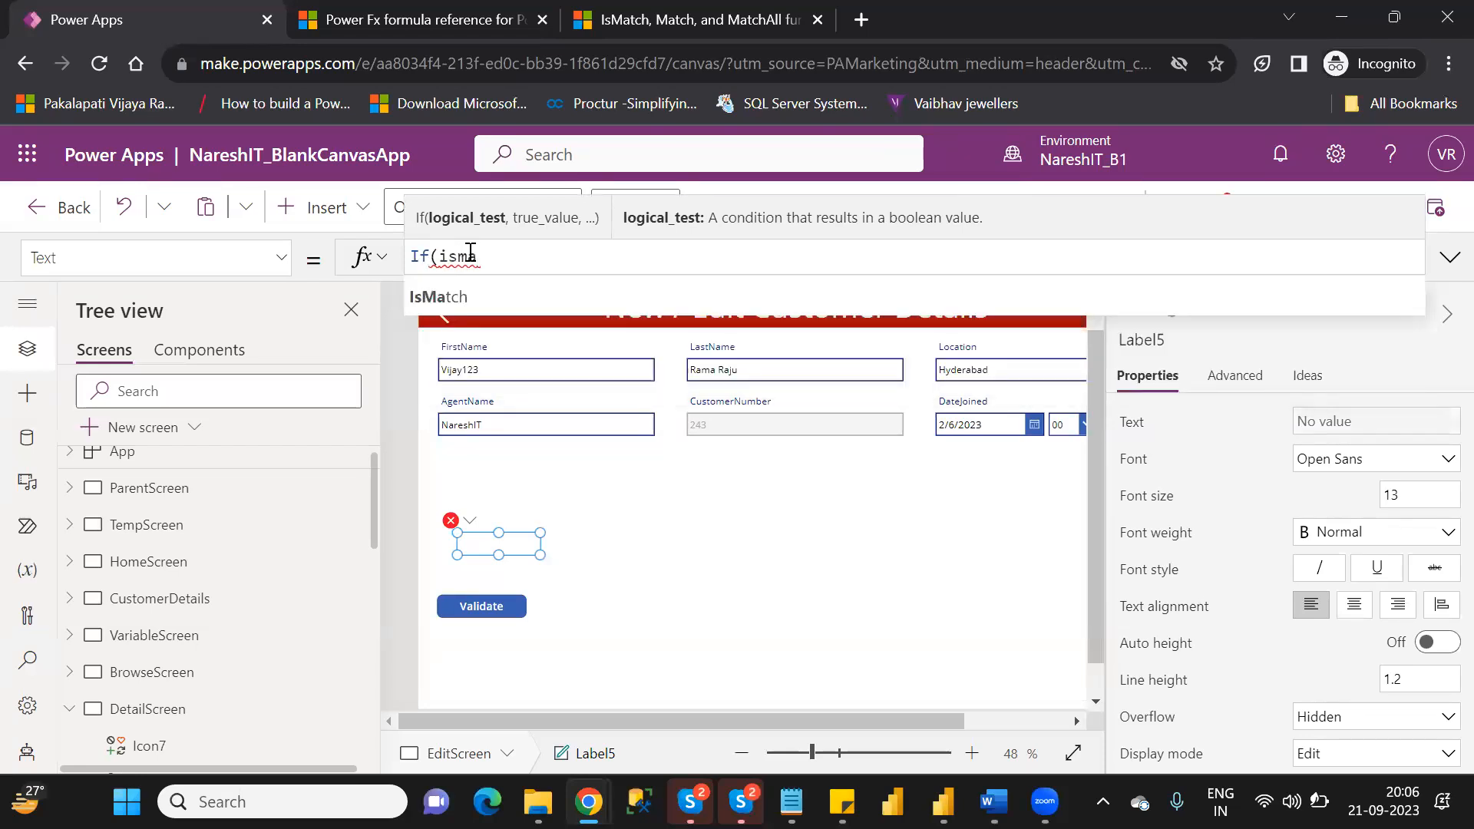
{"action": "key", "text": "Tab"}
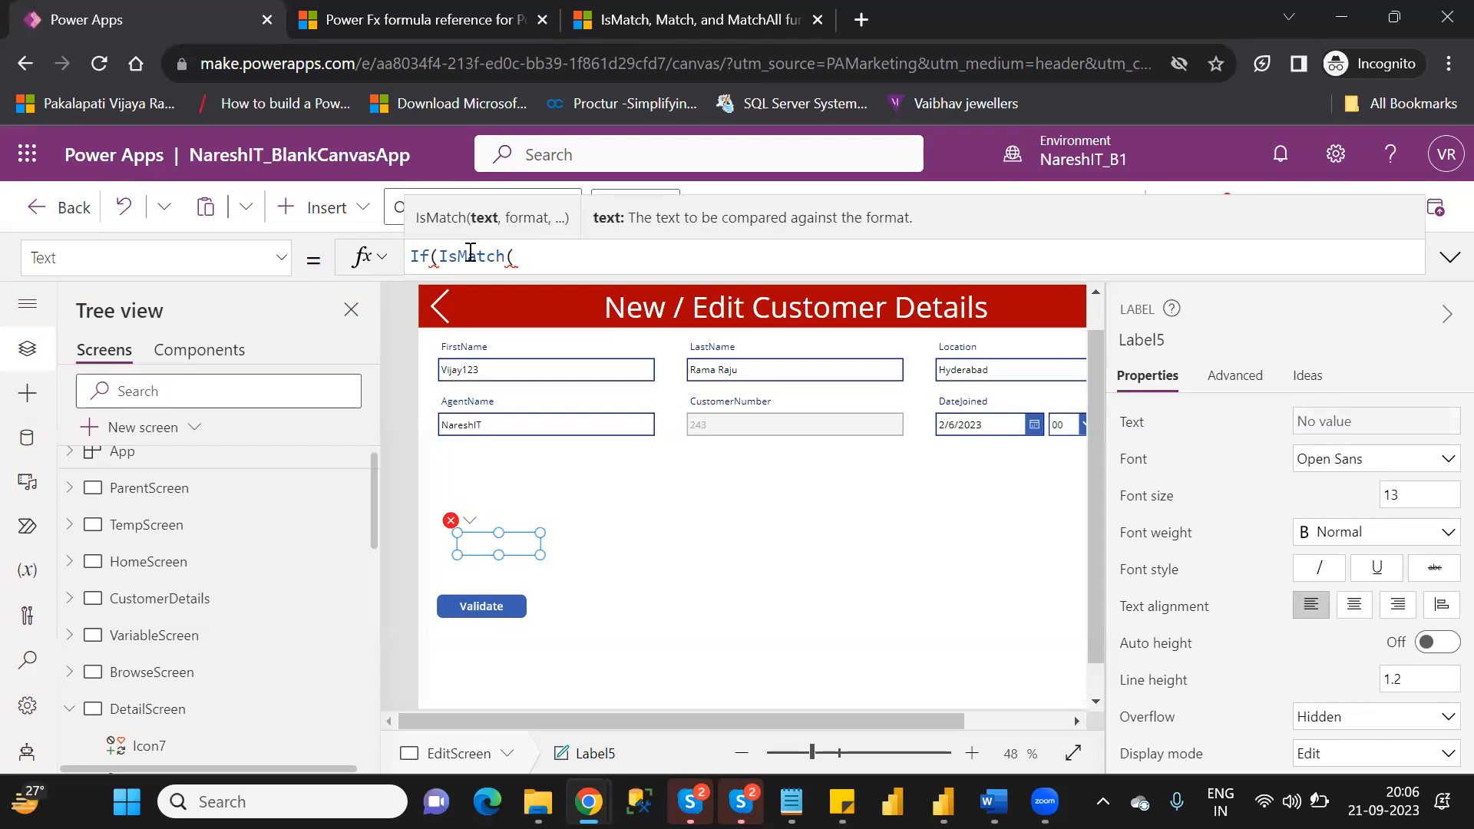
Collapse DetailScreen and look up the control name of the text input inside the FirstName card of Form1.
{"action": "left_click", "coordinate": [445, 373]}
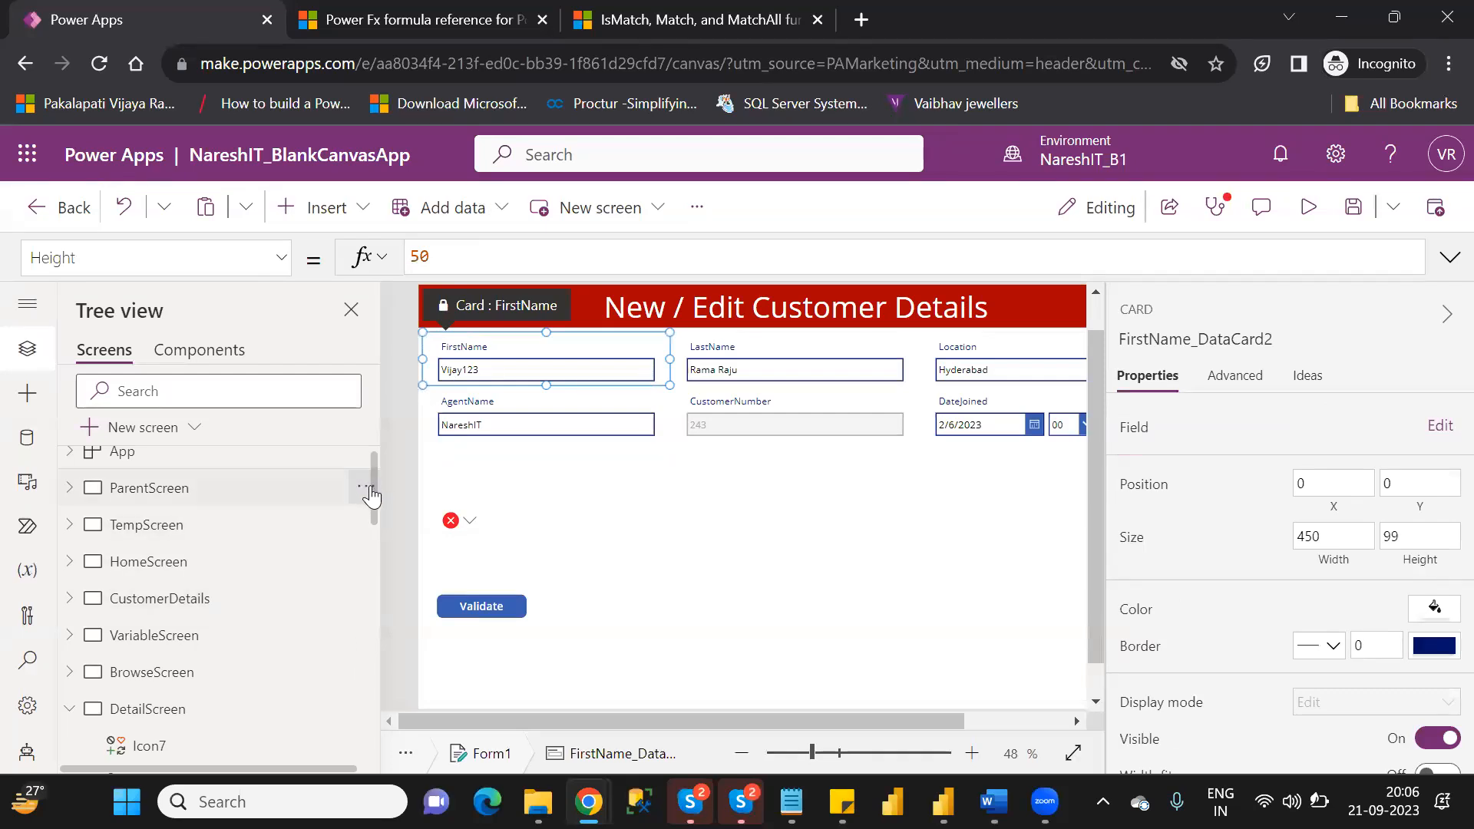
{"action": "left_click_drag", "start_coordinate": [376, 508], "coordinate": [379, 562]}
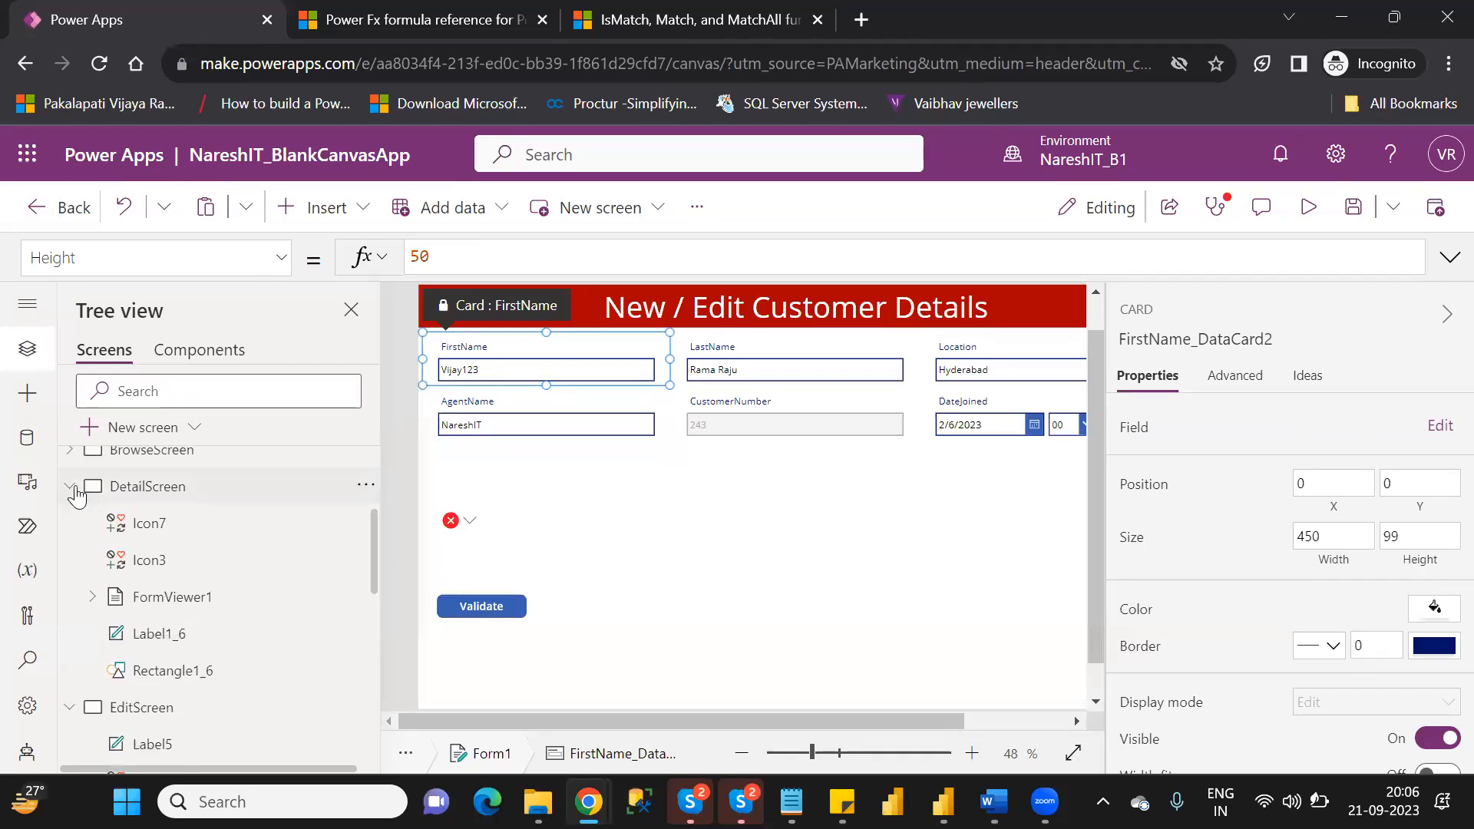
{"action": "left_click", "coordinate": [74, 488]}
{"action": "left_click_drag", "start_coordinate": [376, 581], "coordinate": [375, 631]}
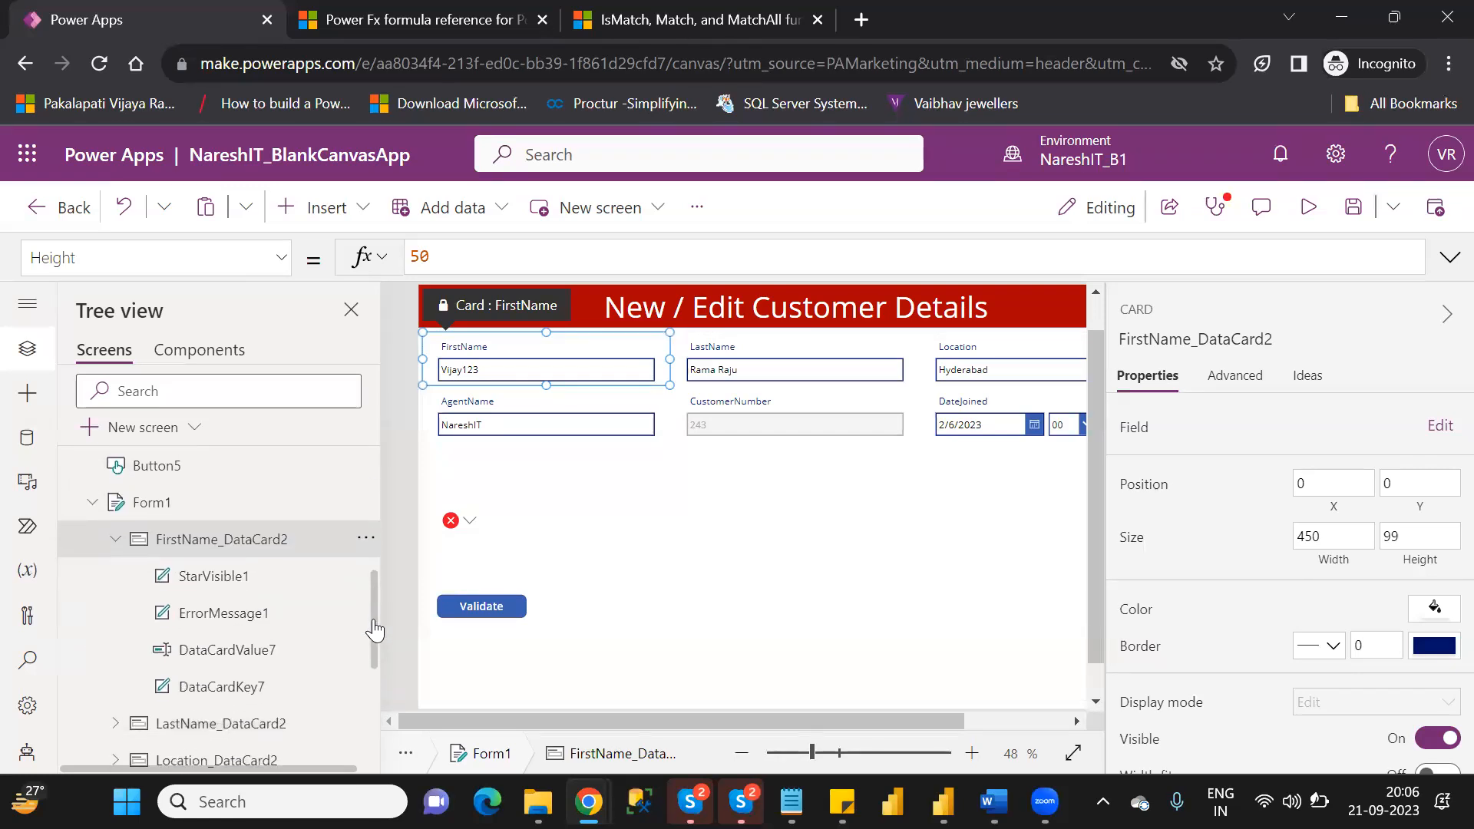
{"action": "left_click", "coordinate": [247, 654]}
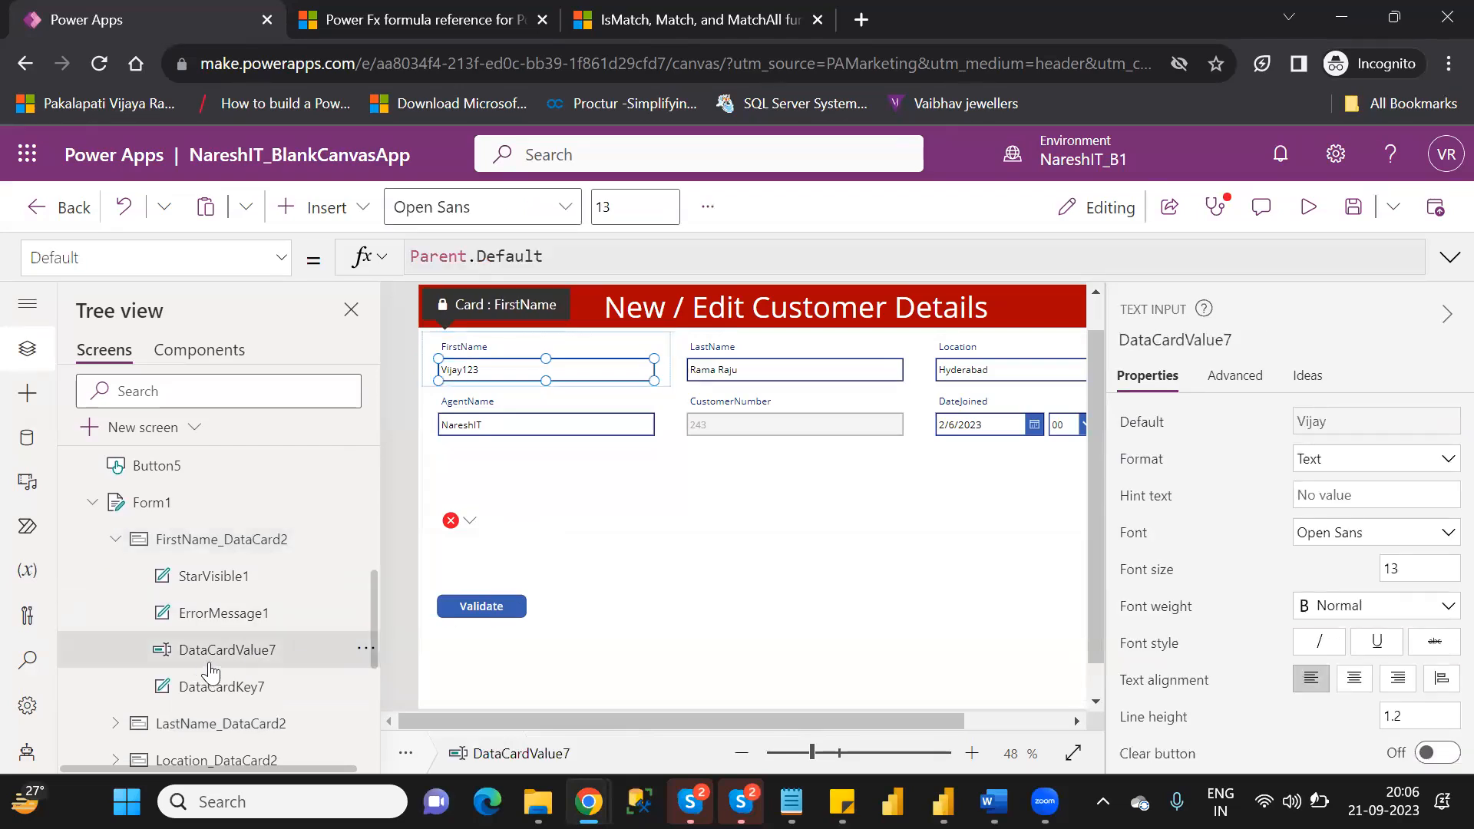
Return to Label5's incomplete Text formula and supply DataCardValue7.Text as the text argument of IsMatch.
{"action": "left_click", "coordinate": [492, 528]}
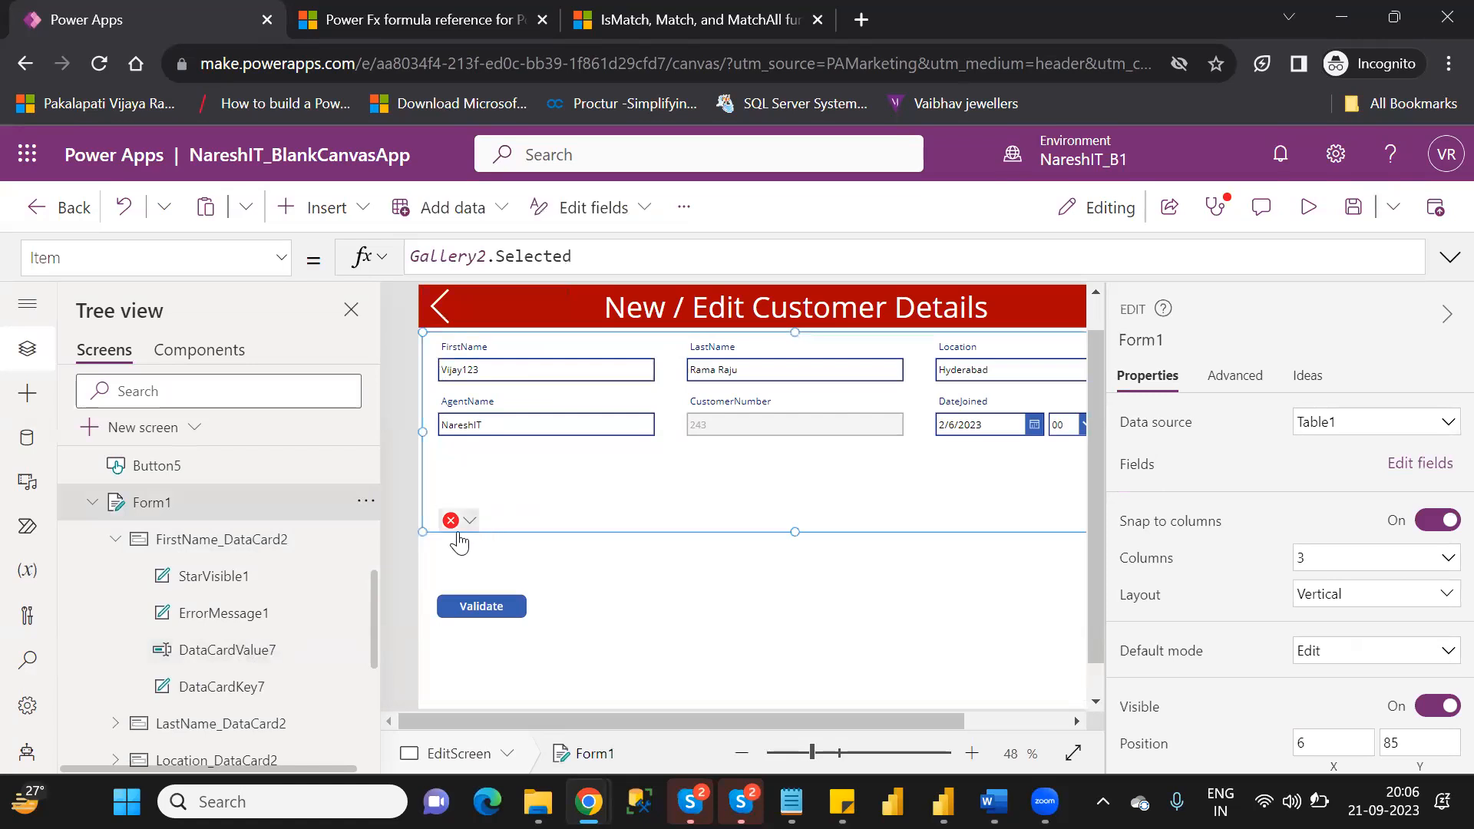
{"action": "left_click", "coordinate": [458, 525]}
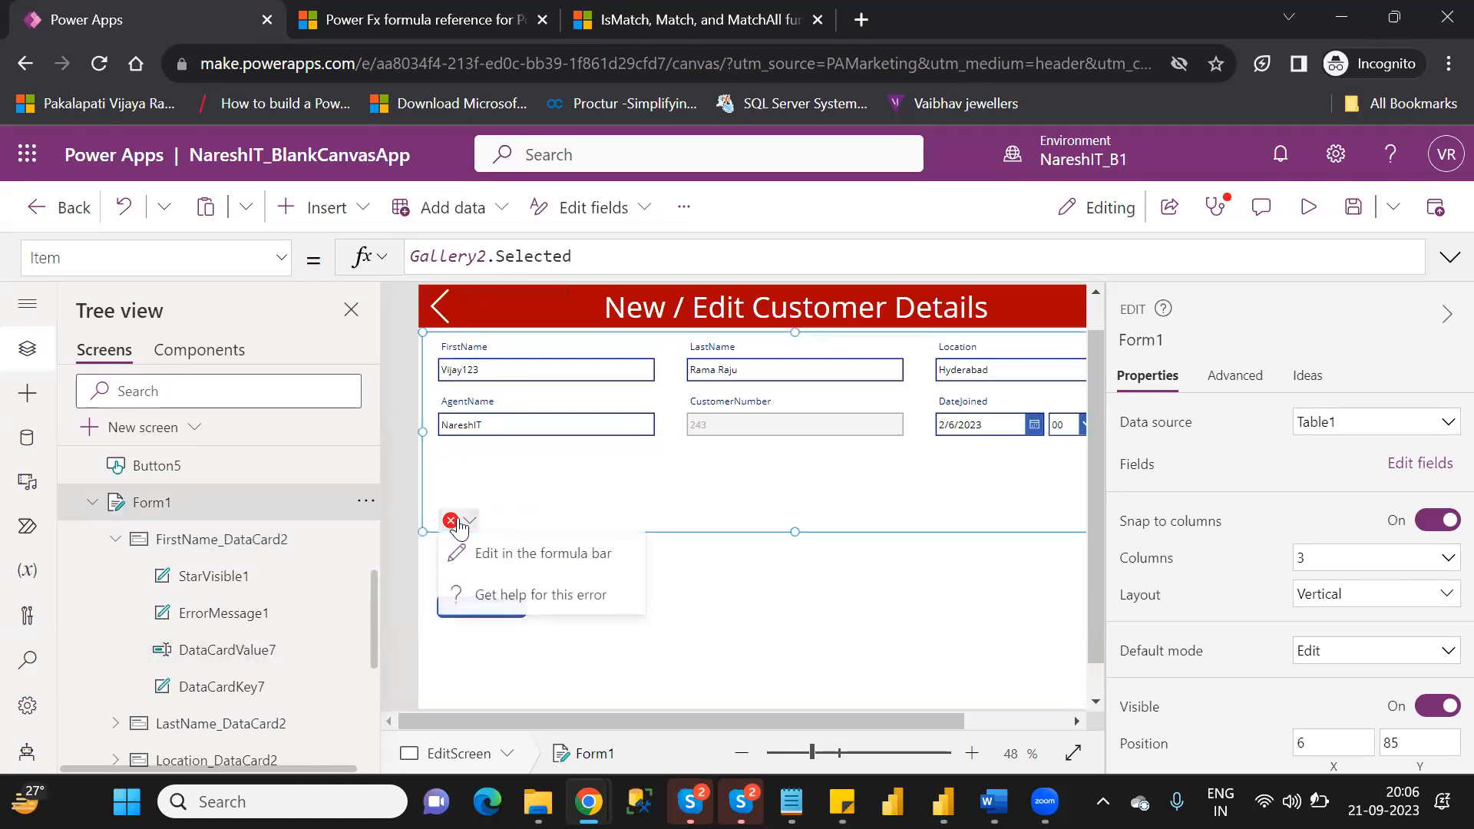
{"action": "left_click", "coordinate": [513, 555]}
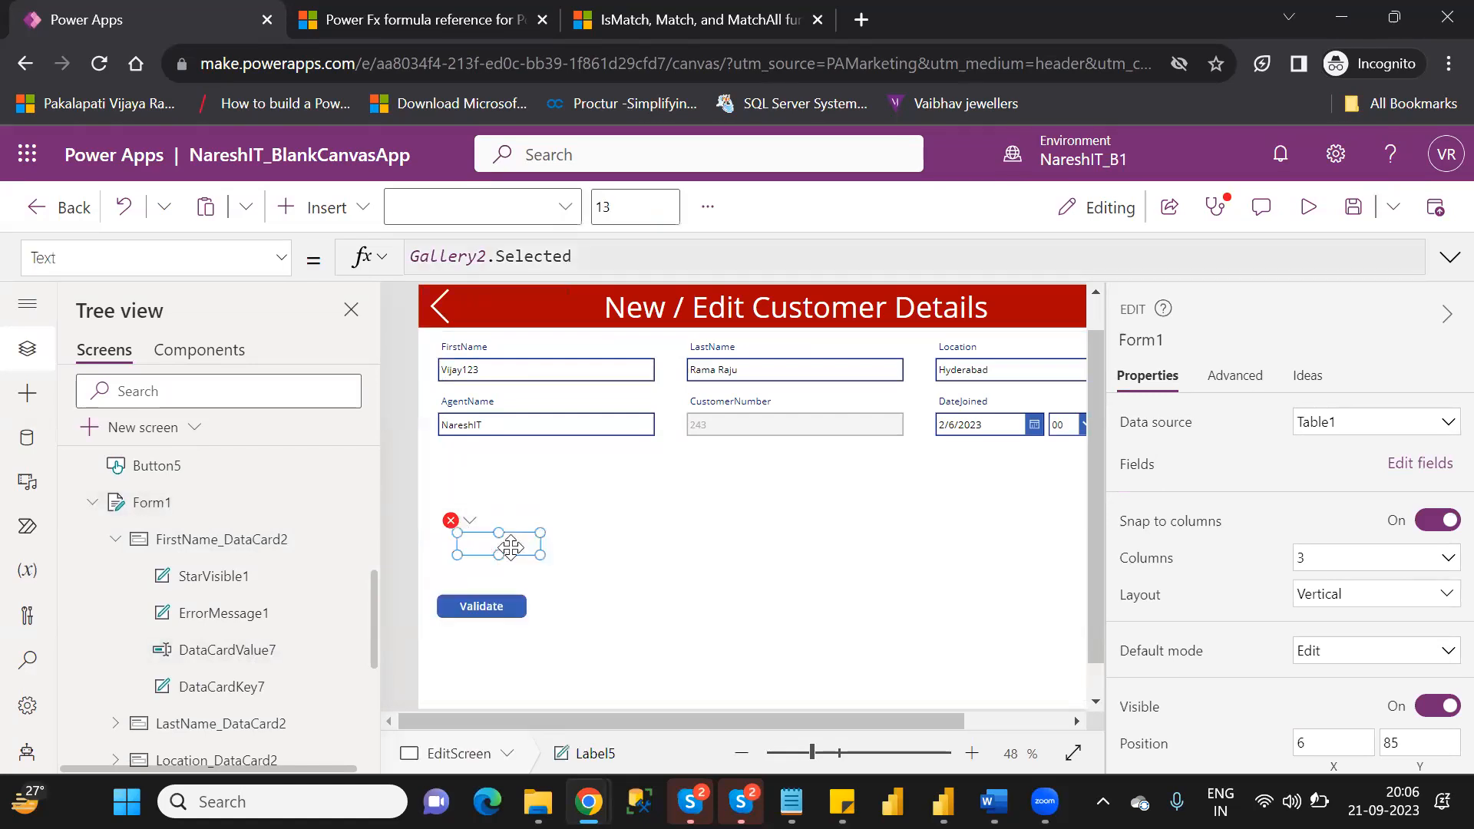
{"action": "left_click", "coordinate": [536, 266]}
{"action": "type", "text": "da"}
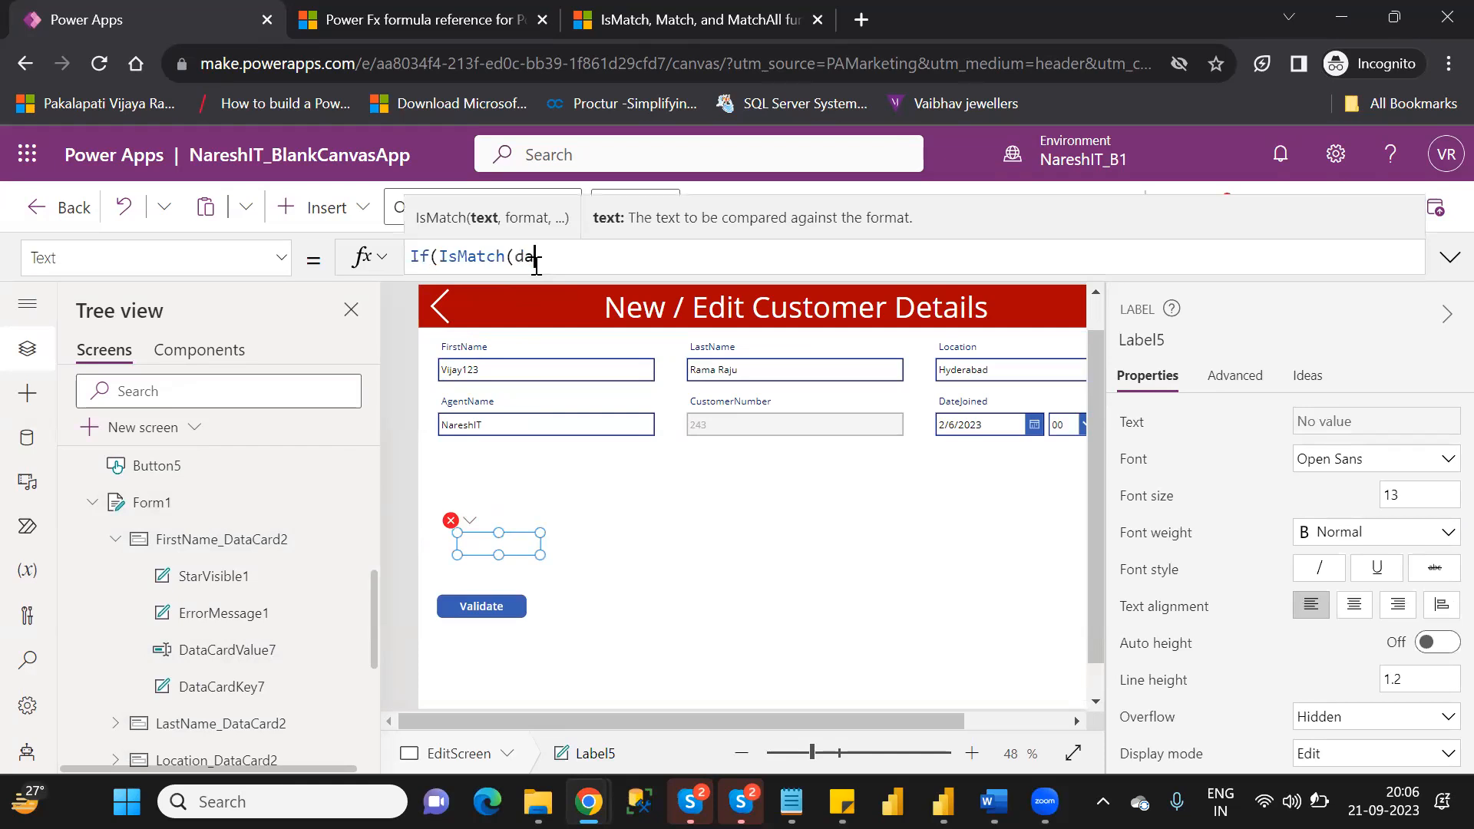
{"action": "type", "text": "tacar"}
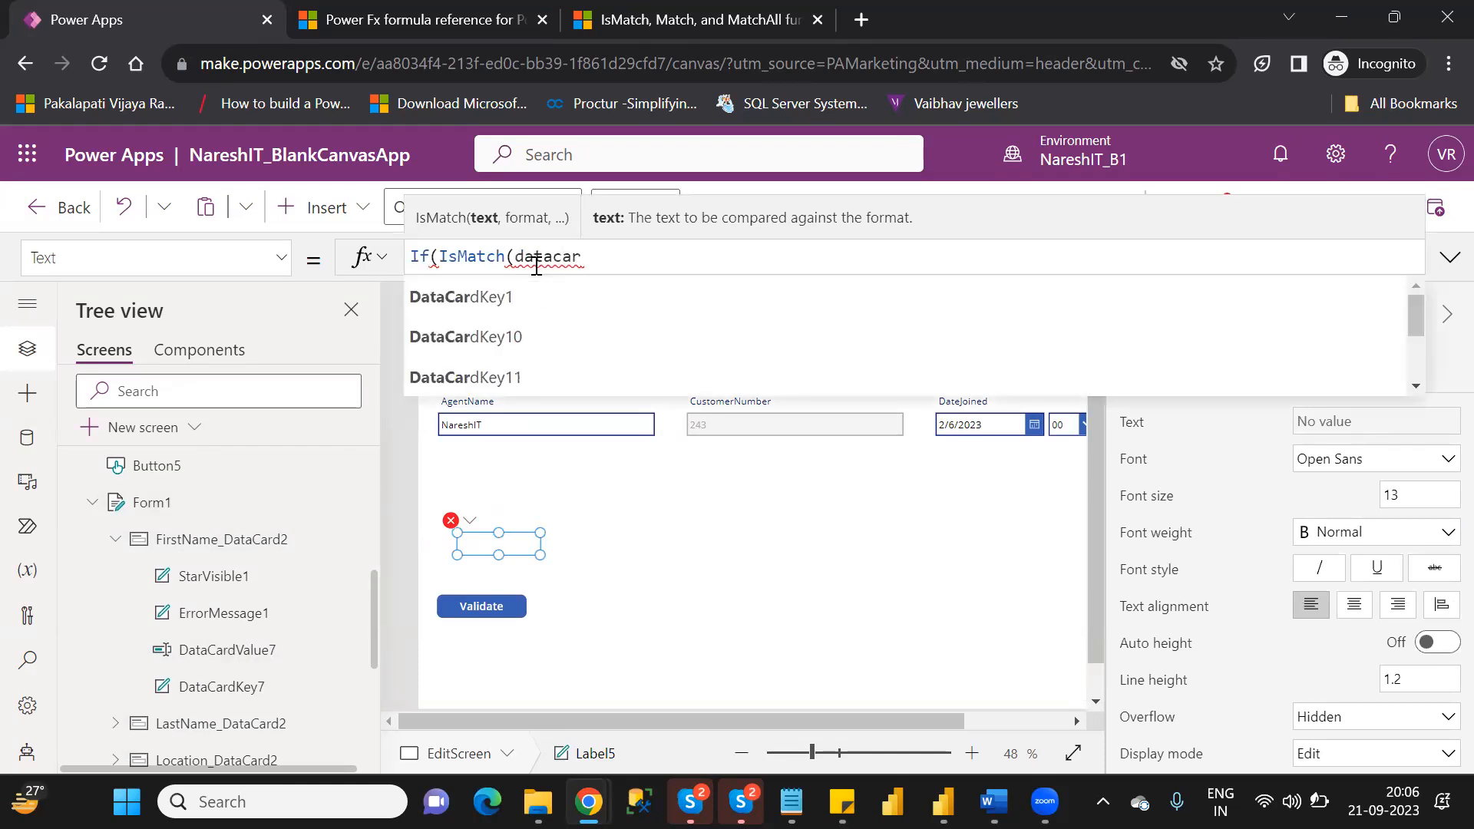
{"action": "type", "text": "dvalue"}
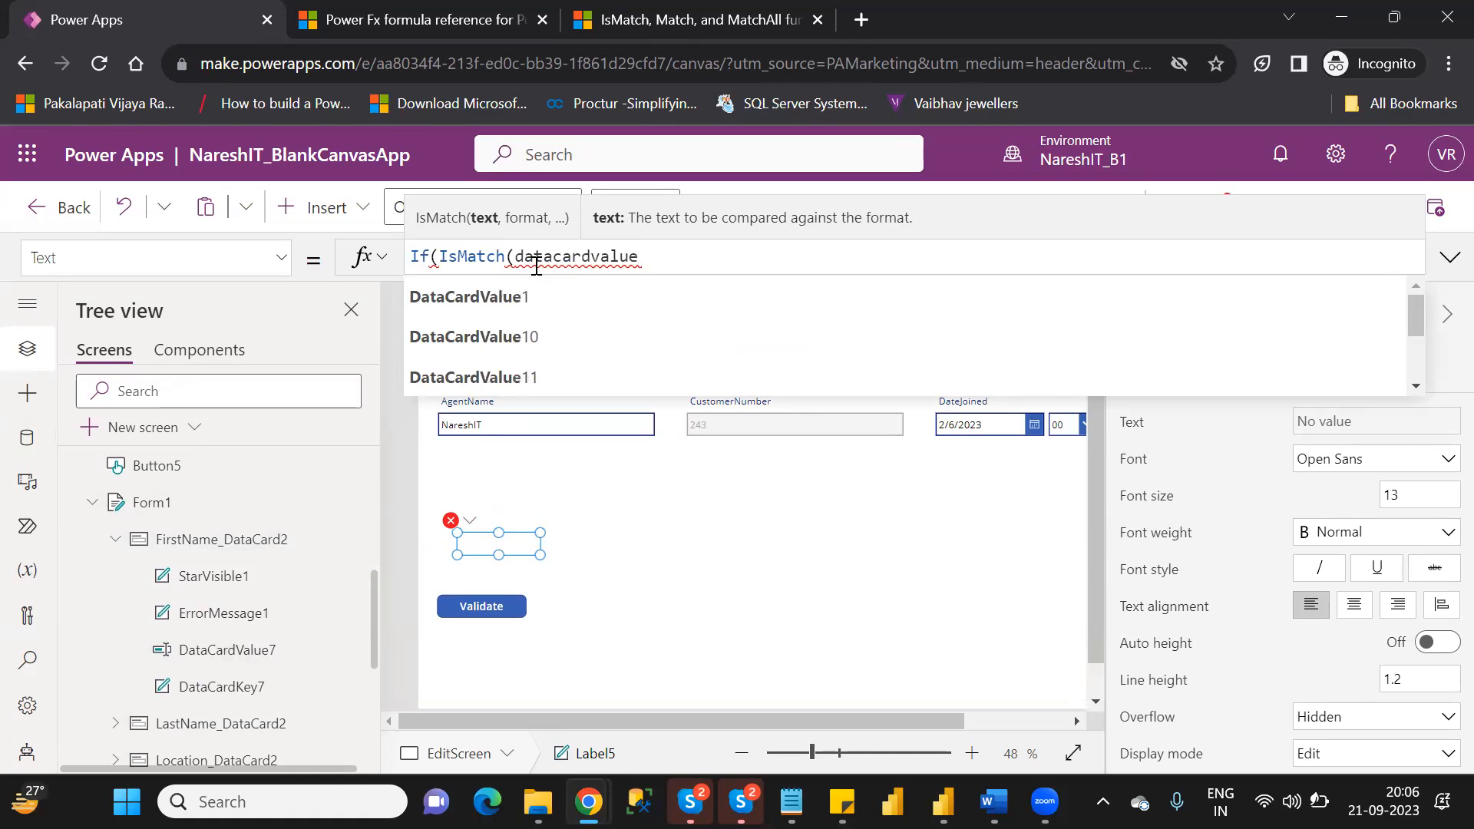
{"action": "key", "text": "Down"}
{"action": "key", "text": "Down"}
{"action": "key", "text": "Down"}
{"action": "key", "text": "Down"}
{"action": "key", "text": "Down"}
{"action": "key", "text": "Down"}
{"action": "key", "text": "Down"}
{"action": "key", "text": "Down"}
{"action": "key", "text": "Down"}
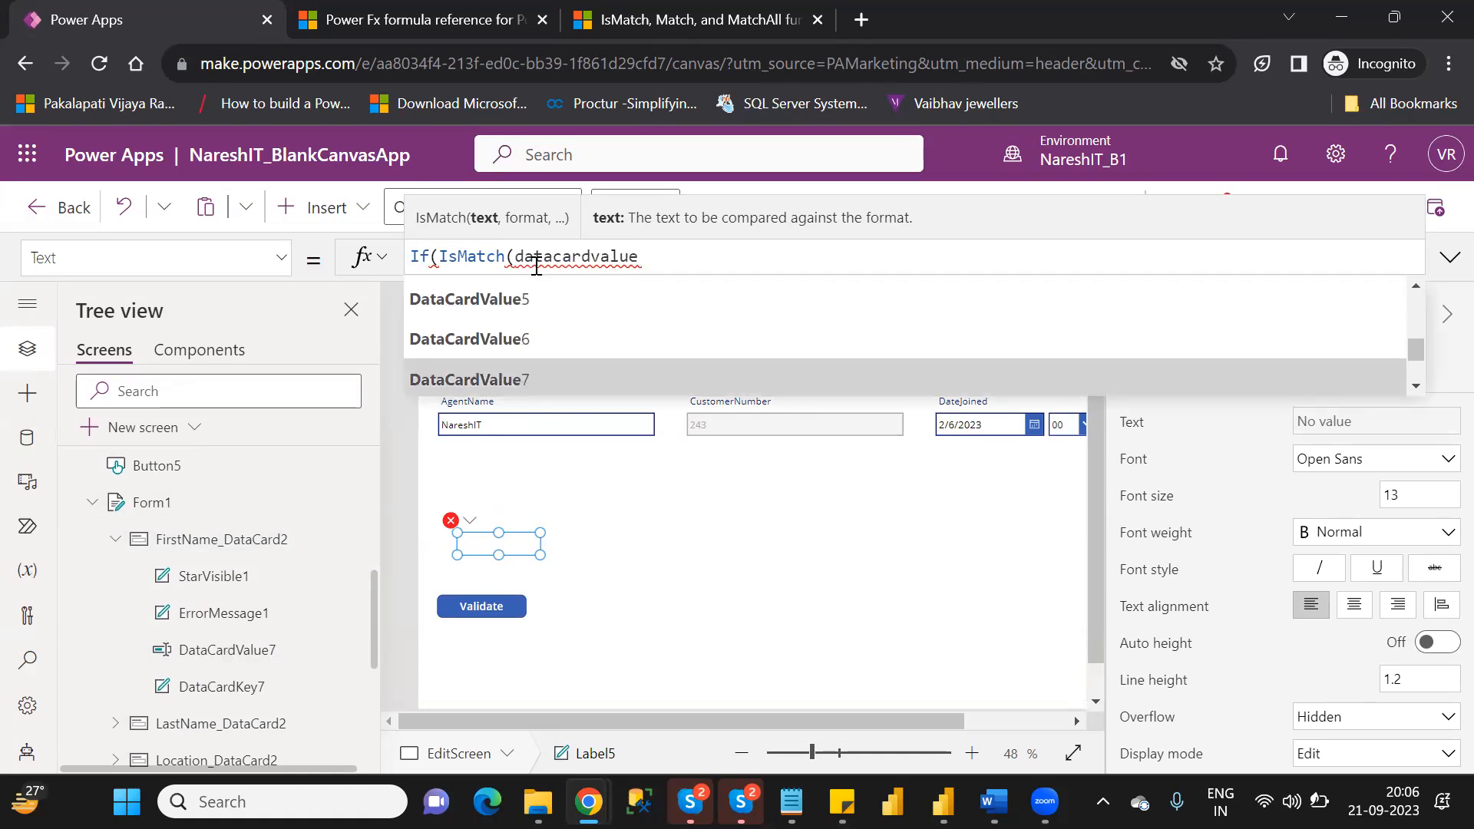
{"action": "key", "text": "Tab"}
{"action": "type", "text": "."}
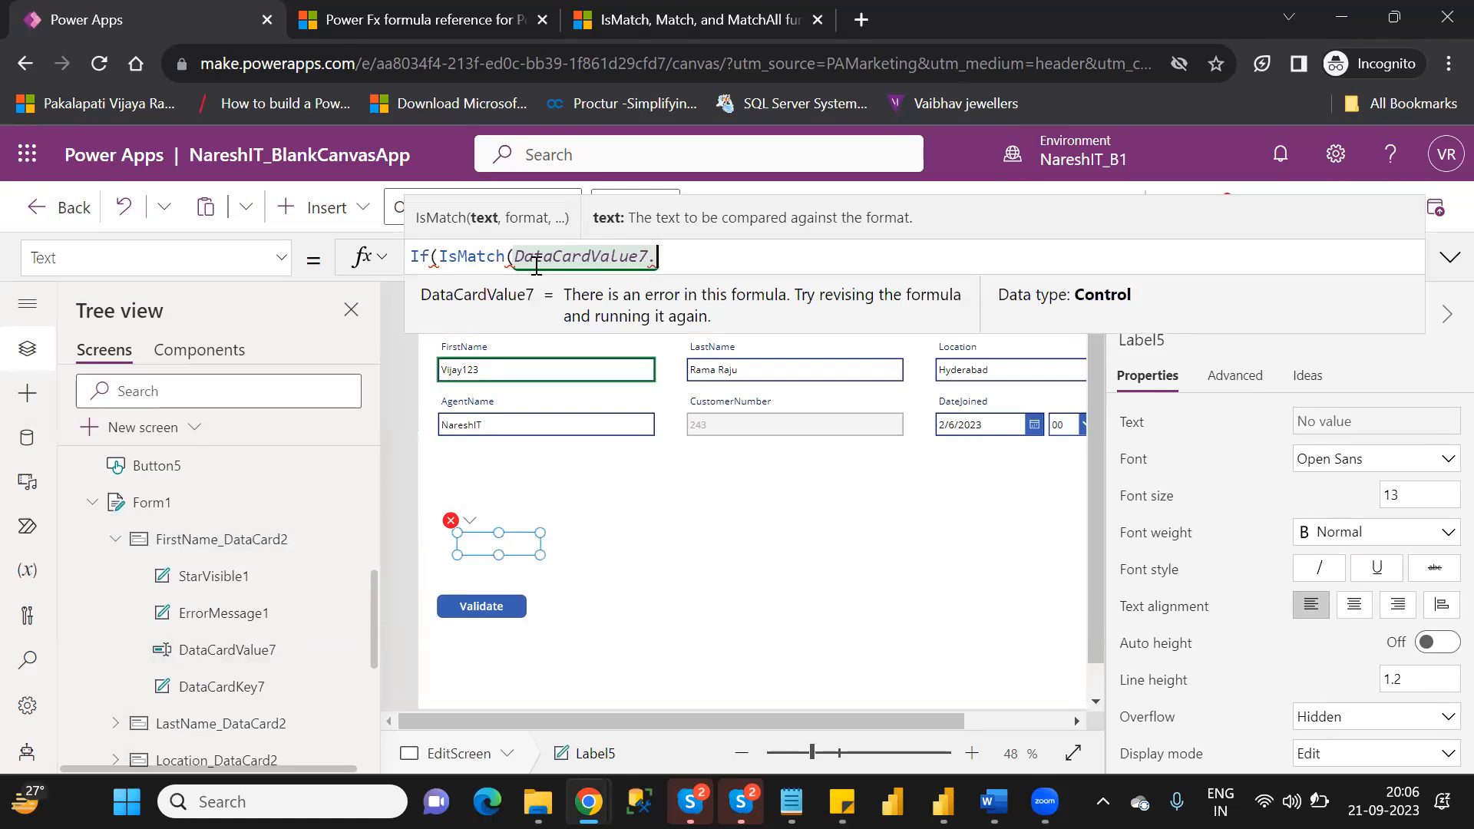
{"action": "type", "text": "t"}
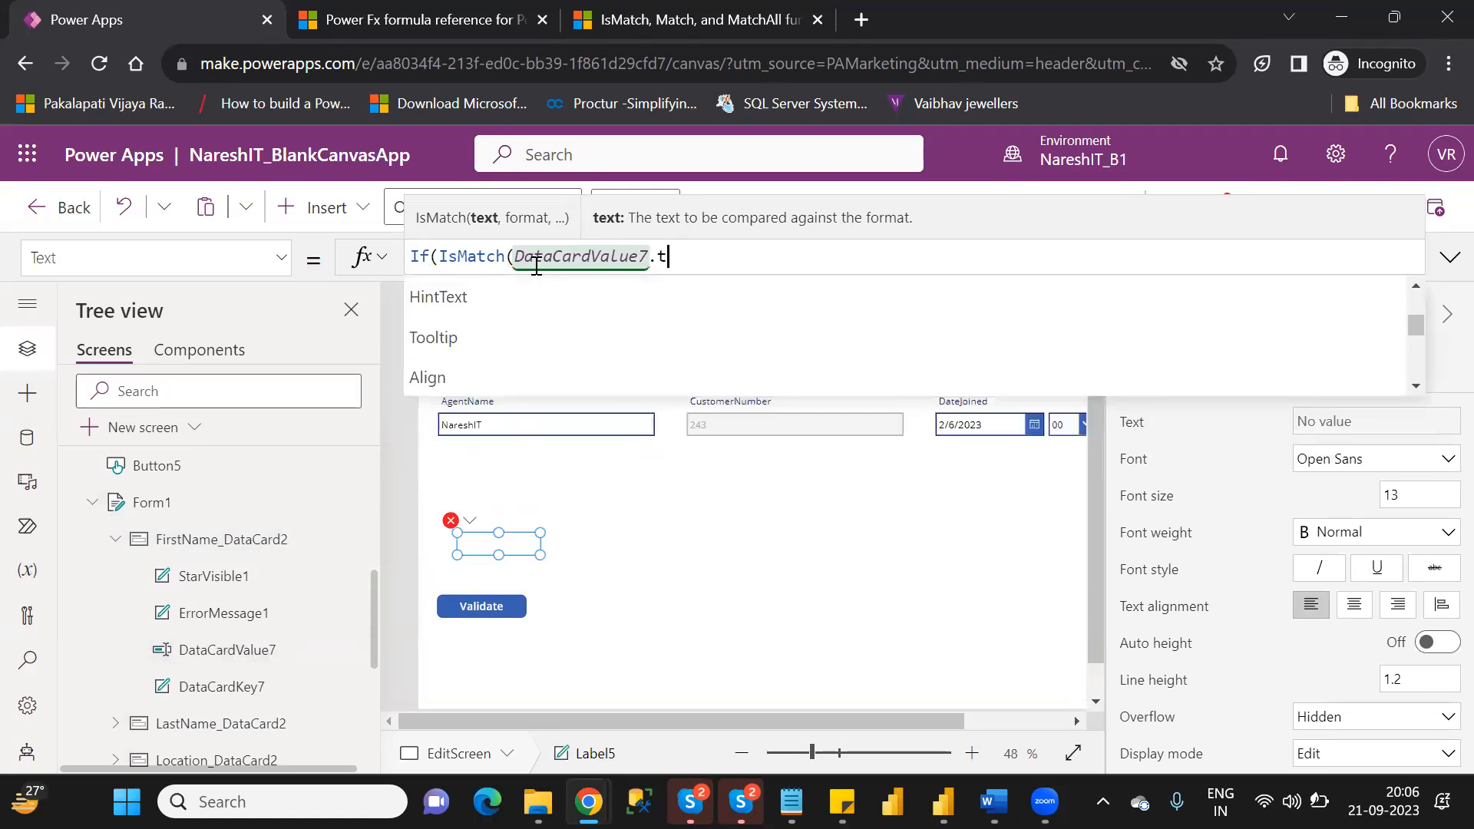
{"action": "type", "text": "ex"}
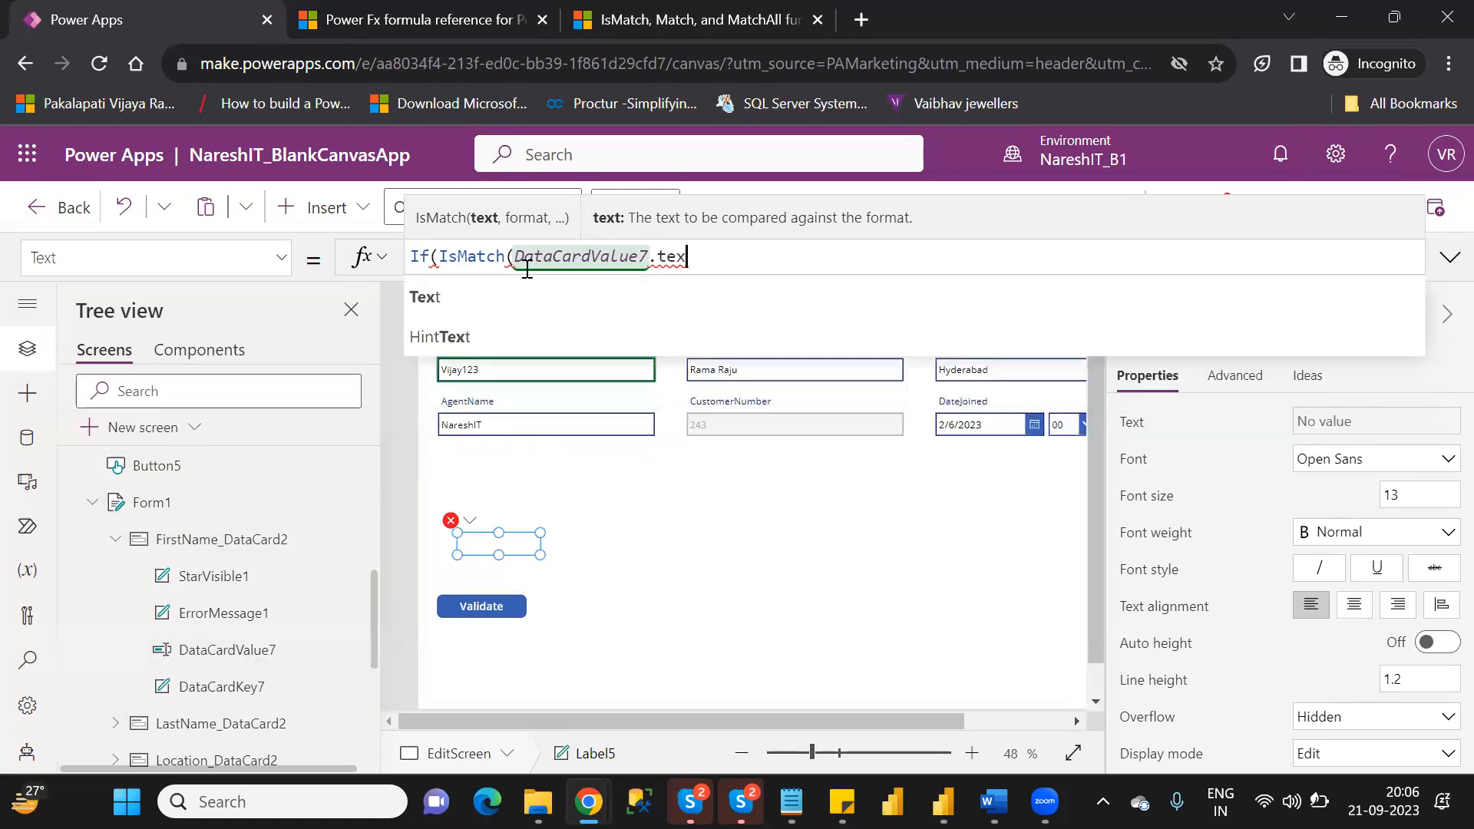
{"action": "left_click", "coordinate": [480, 296]}
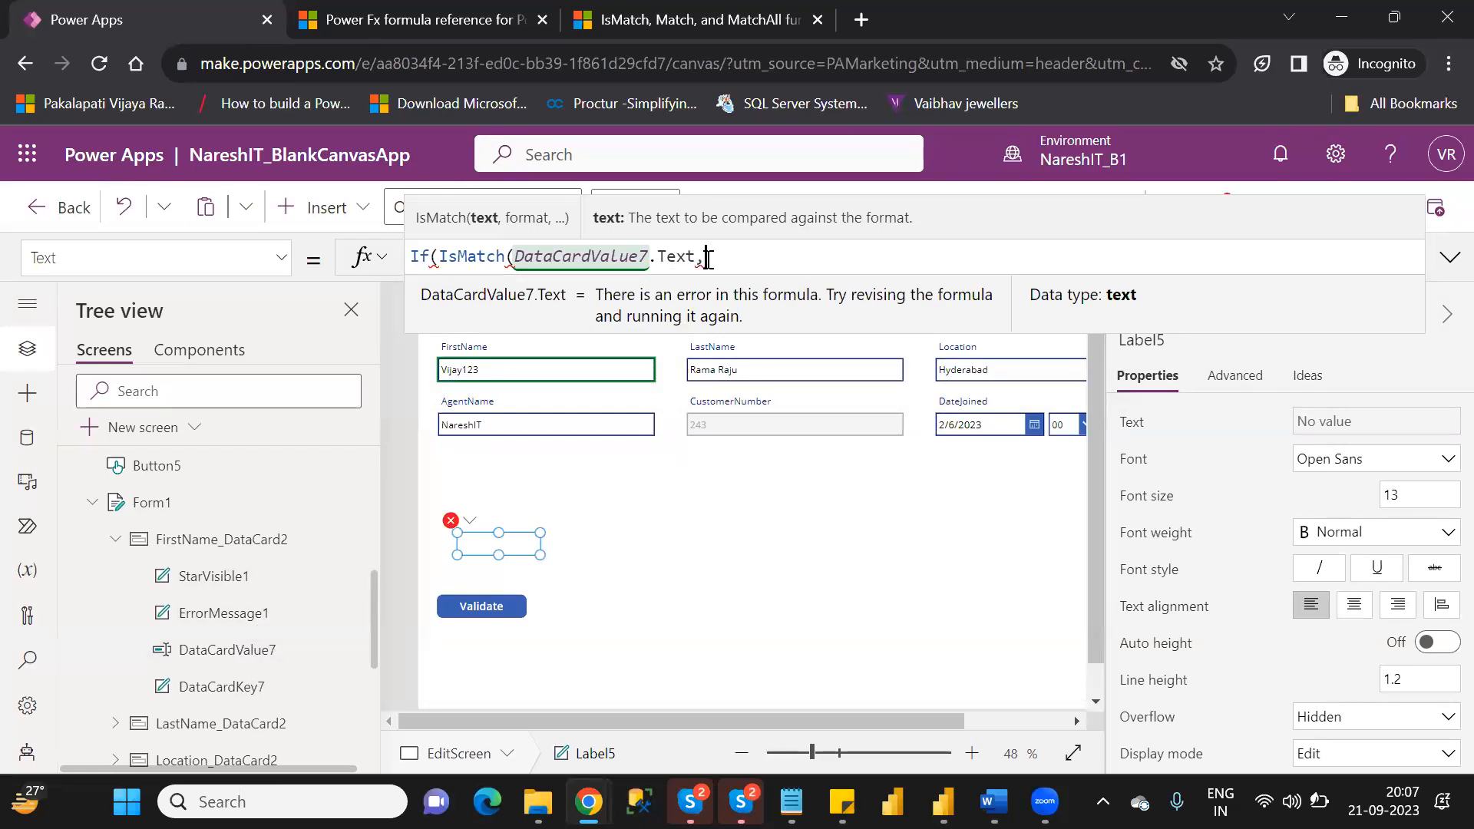
Add Match.Digit as the format argument of IsMatch in Label5's formula.
{"action": "type", "text": ","}
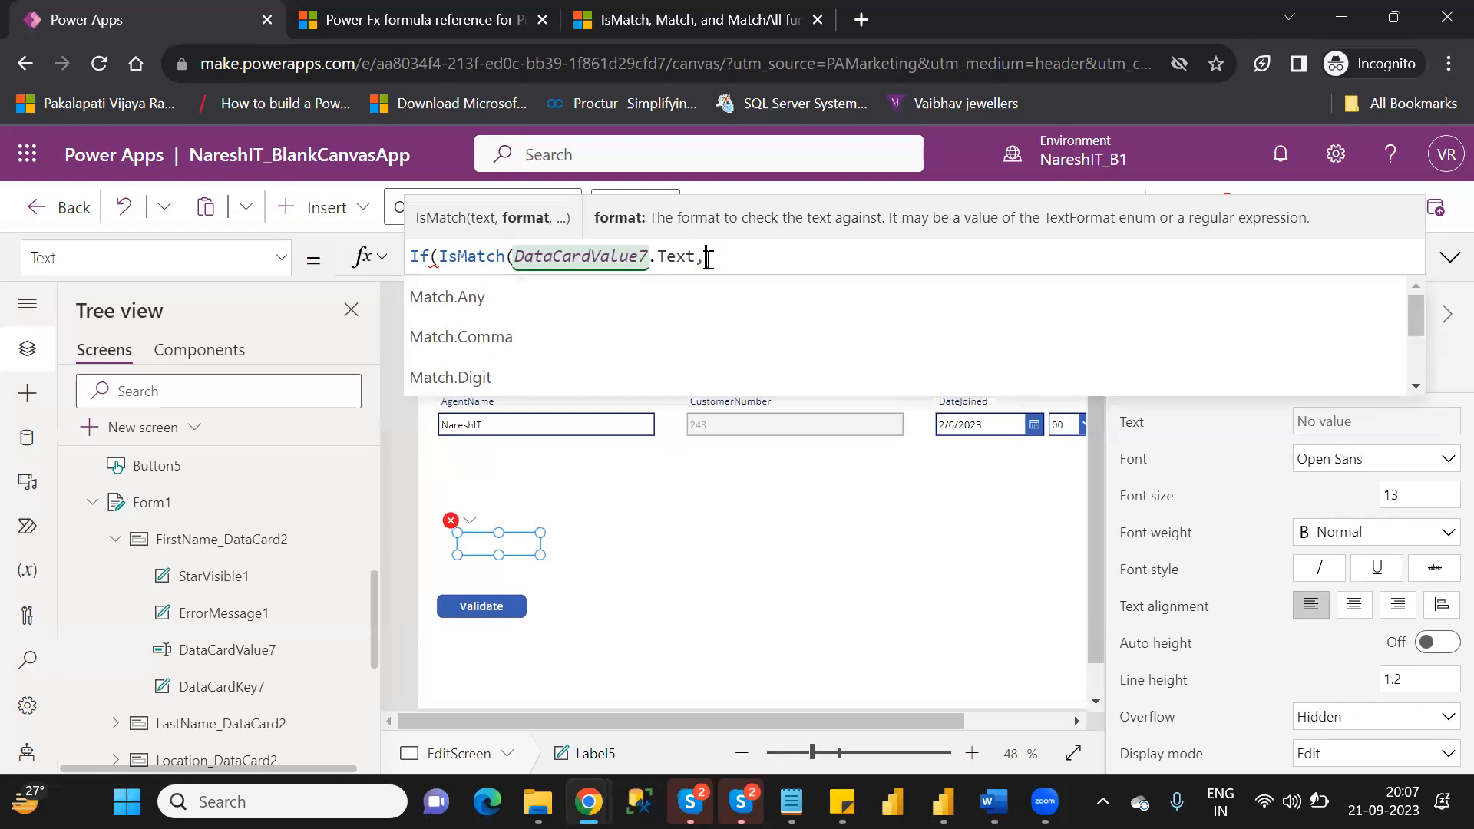
{"action": "key", "text": "Down"}
{"action": "key", "text": "Down"}
{"action": "key", "text": "Down"}
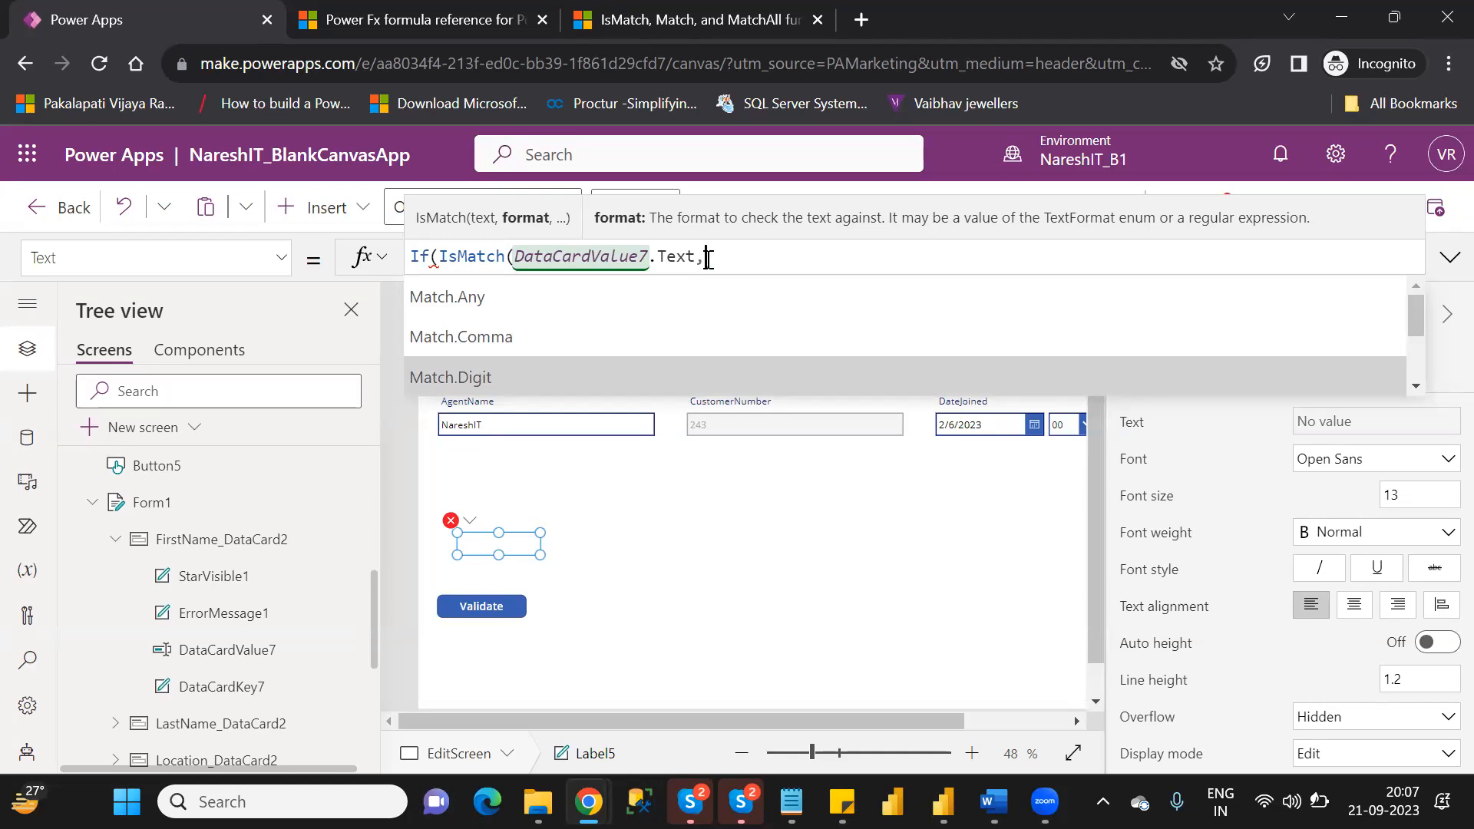
{"action": "key", "text": "Tab"}
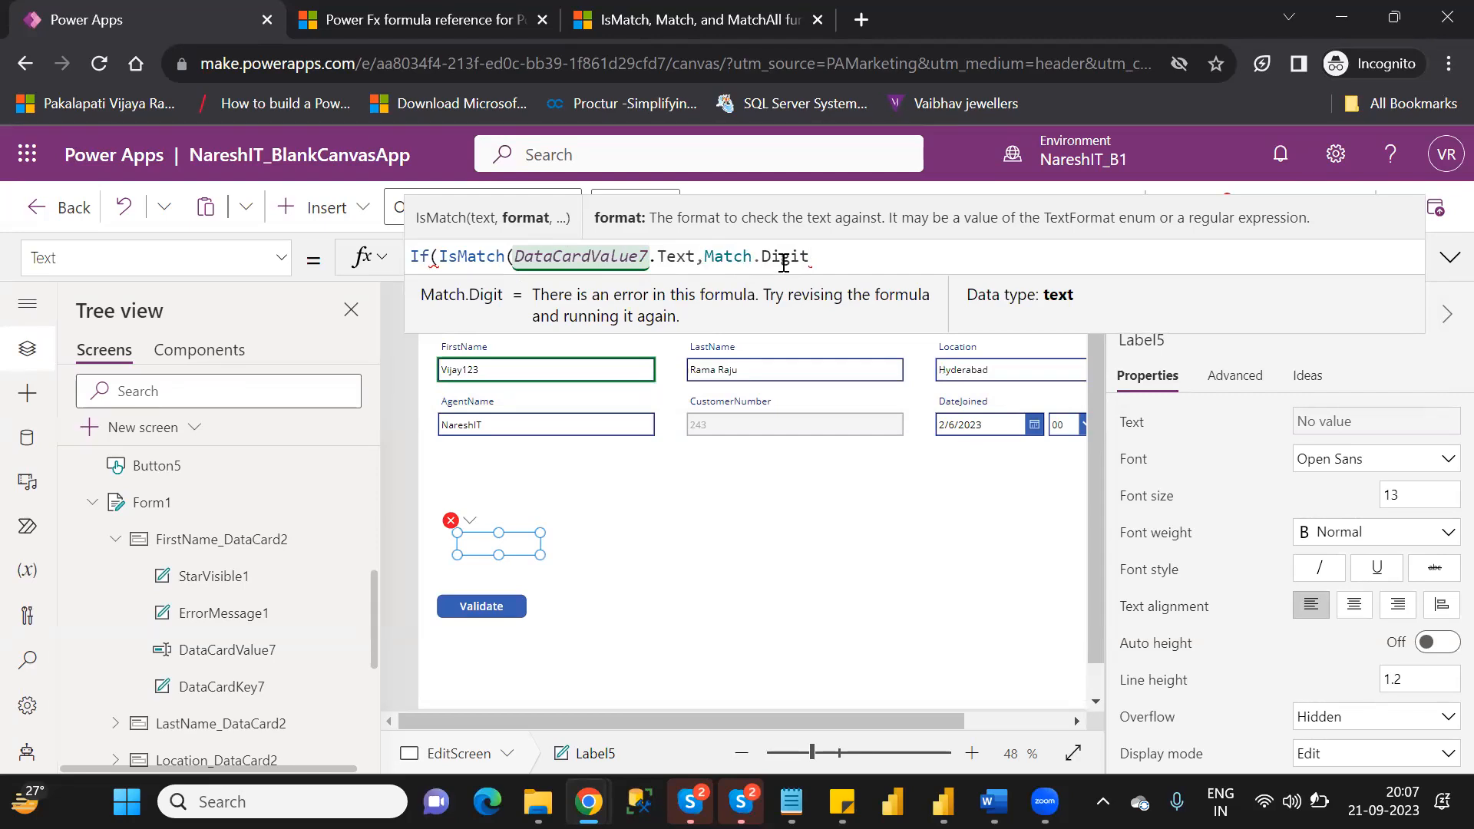
Add MatchOptions.Contains as the extent argument and close the IsMatch call in Label5's formula.
{"action": "type", "text": ","}
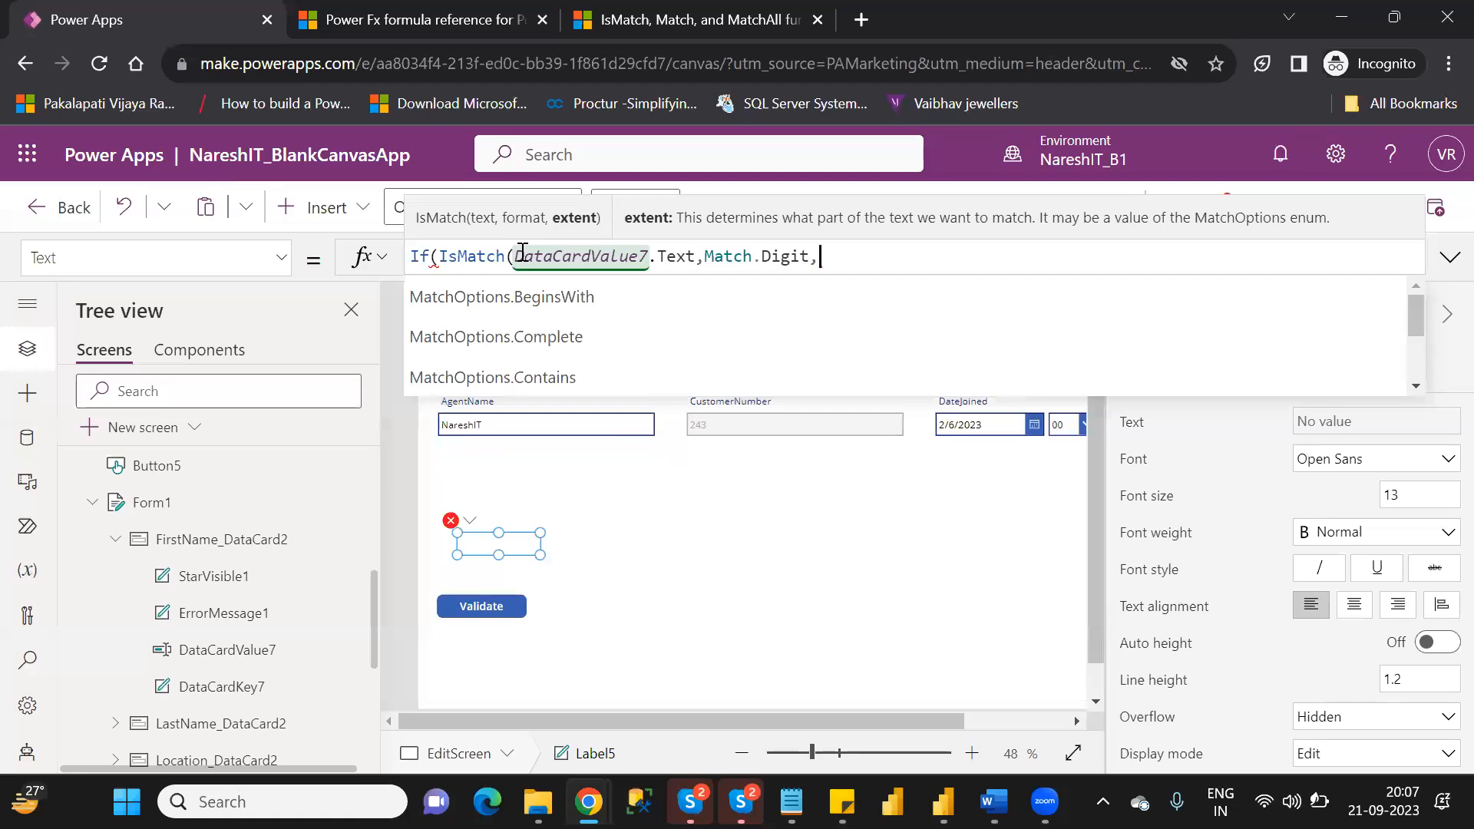
{"action": "key", "text": "Down"}
{"action": "key", "text": "Down"}
{"action": "key", "text": "Down"}
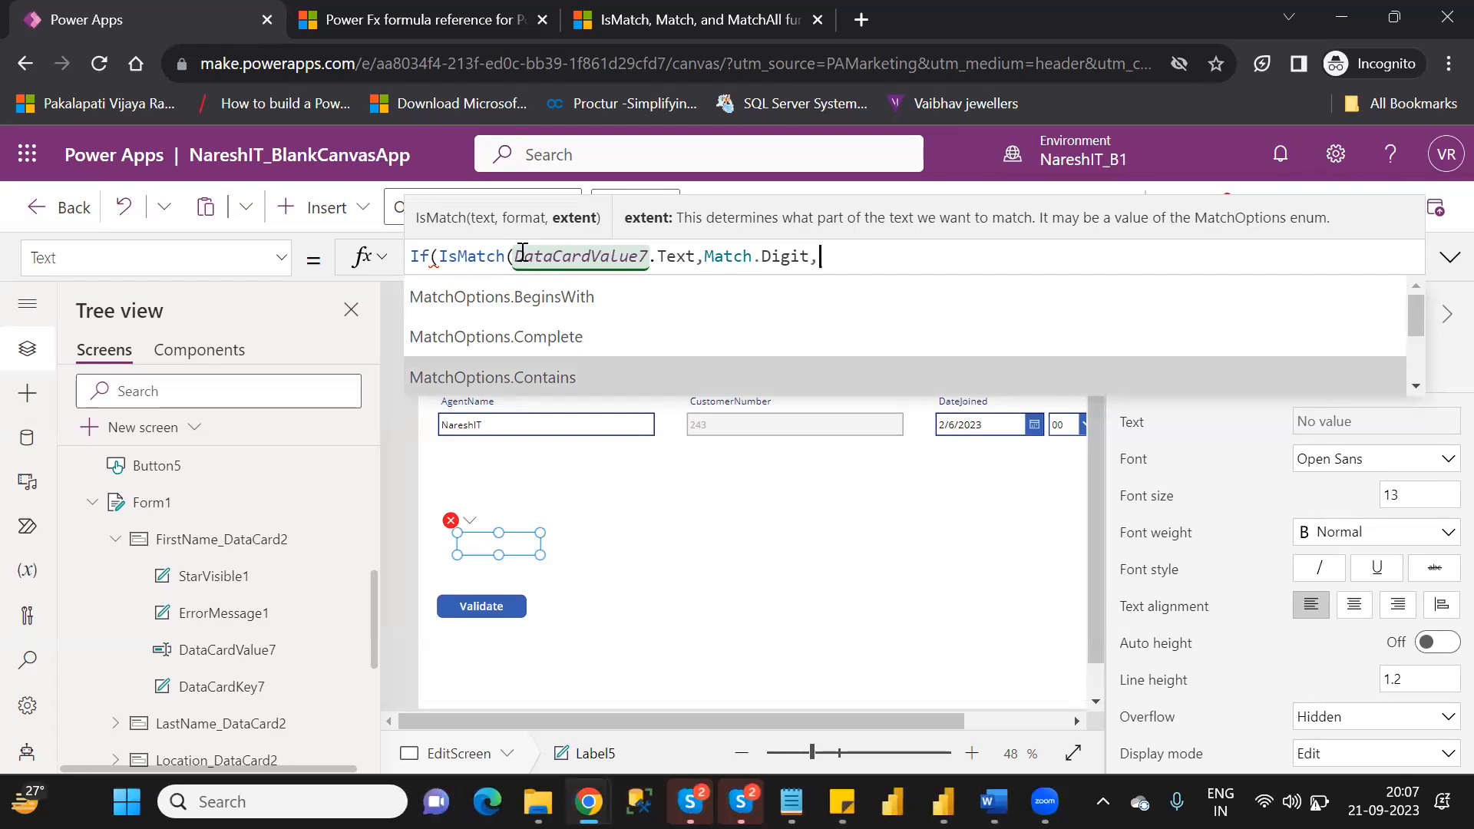
{"action": "left_click", "coordinate": [519, 377]}
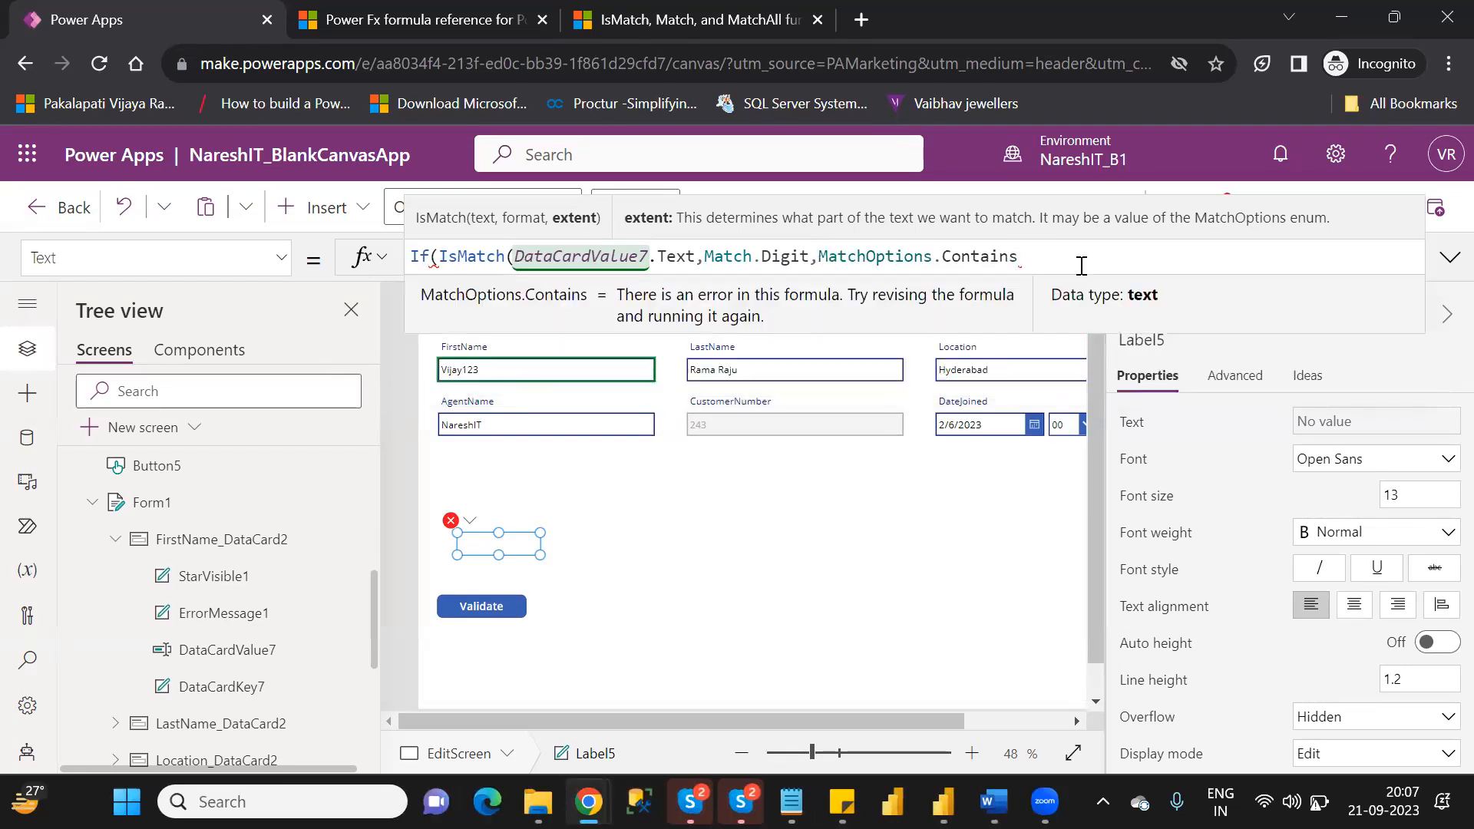
{"action": "type", "text": ")"}
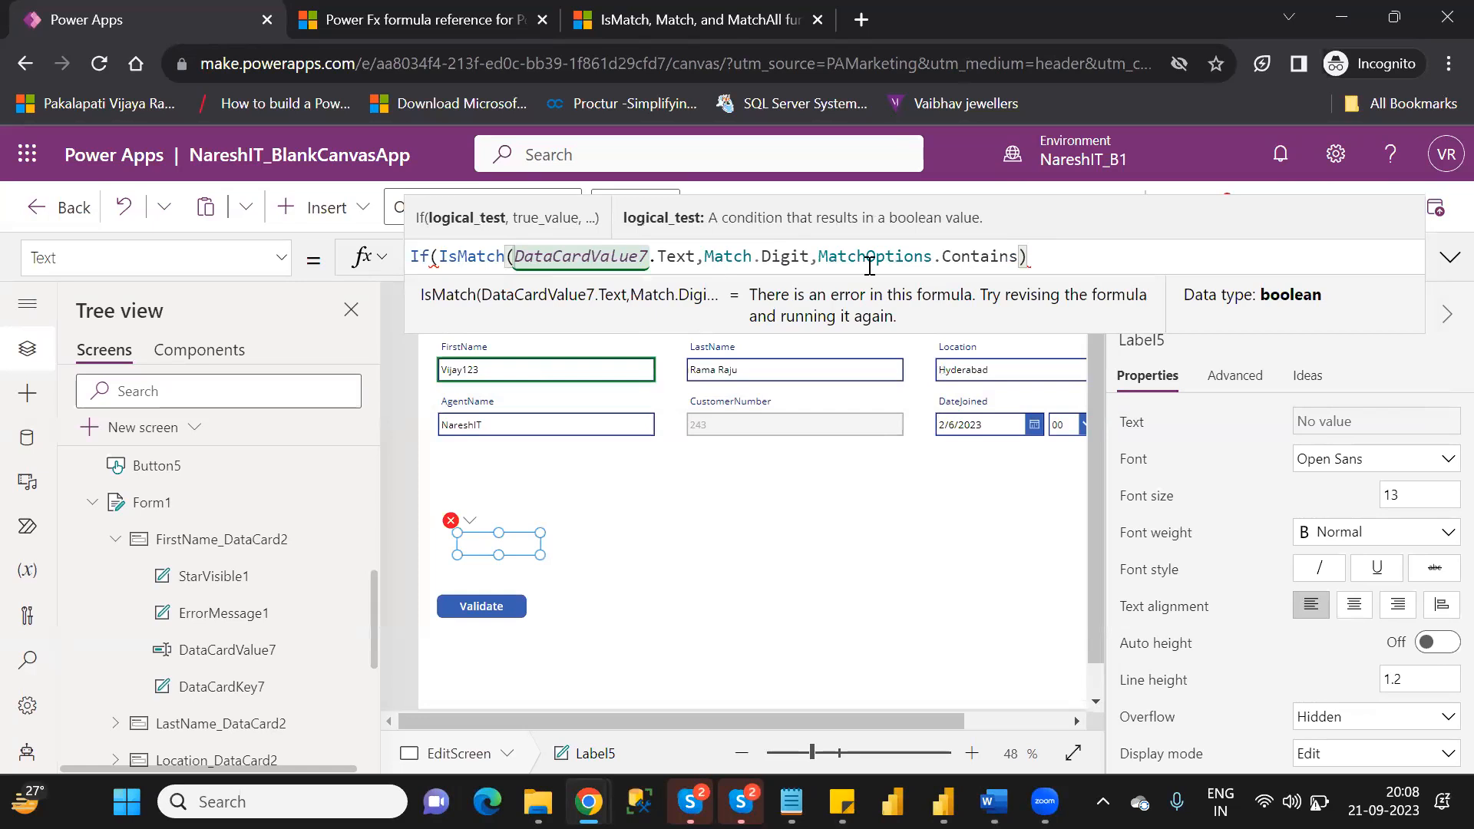
Add "First is not a valid value" as the true result of the If formula in Label5's Text property.
{"action": "type", "text": ",\""}
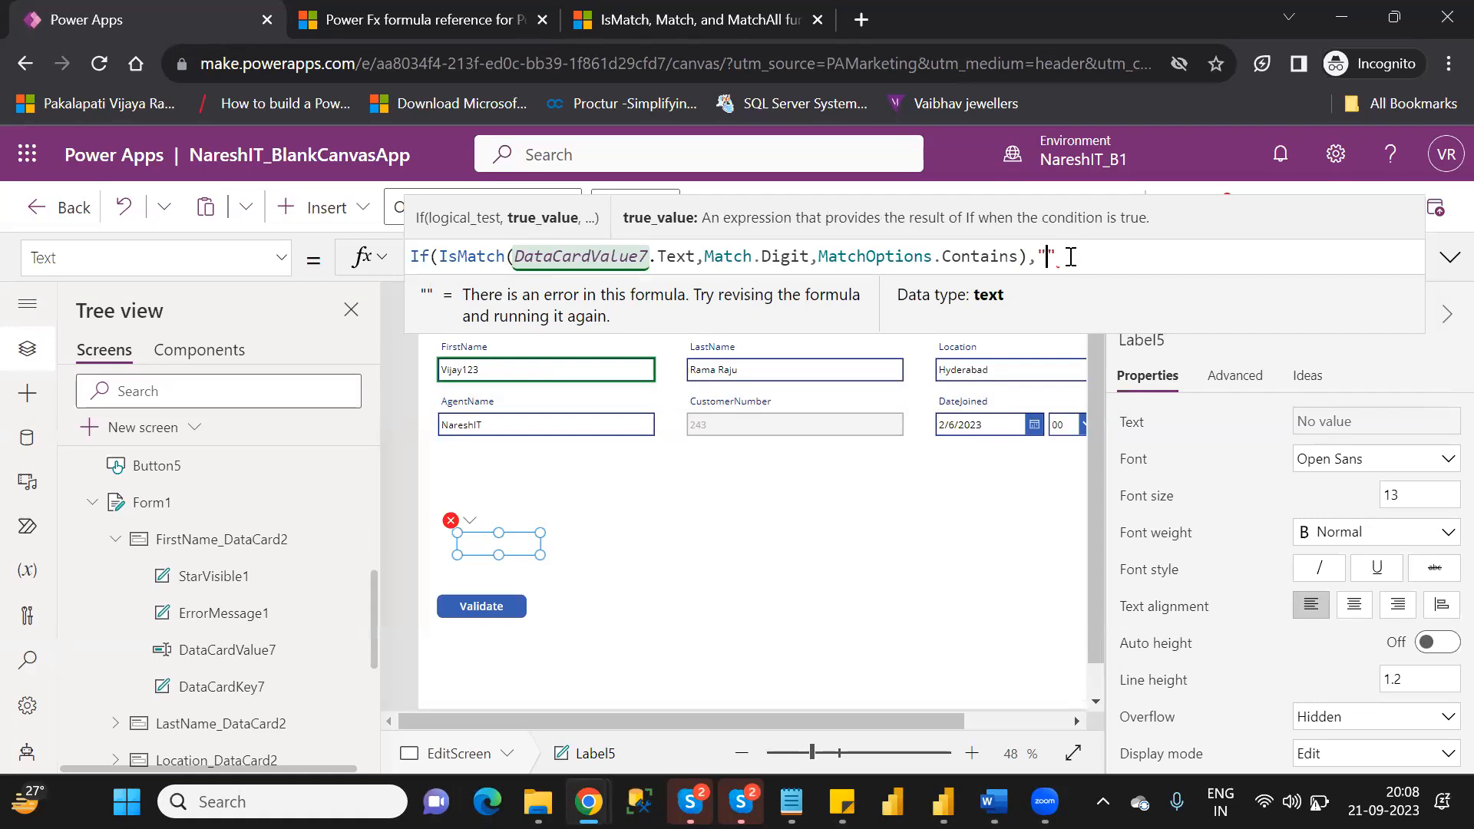
{"action": "type", "text": "First is "}
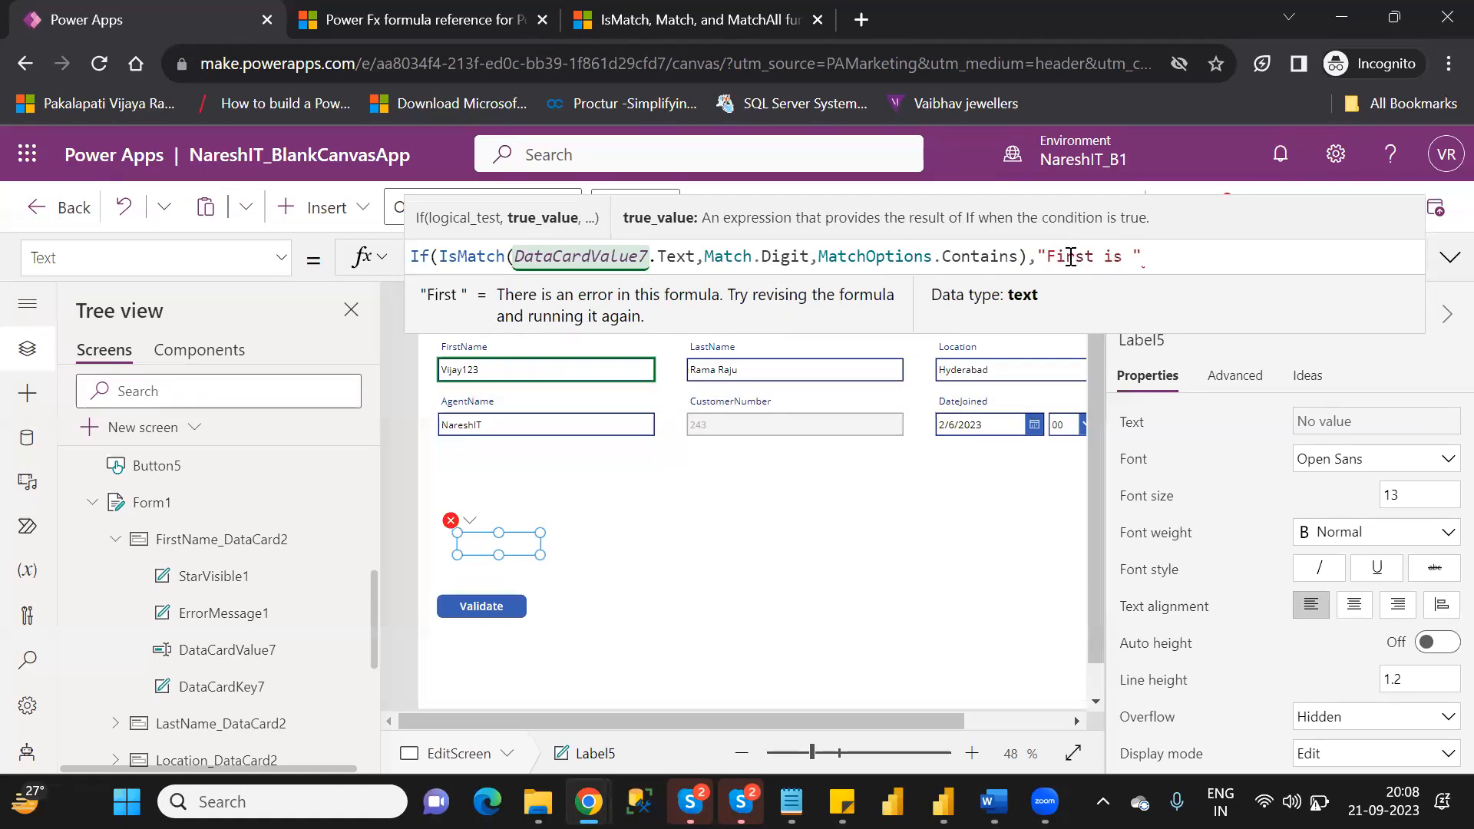
{"action": "type", "text": "not a "}
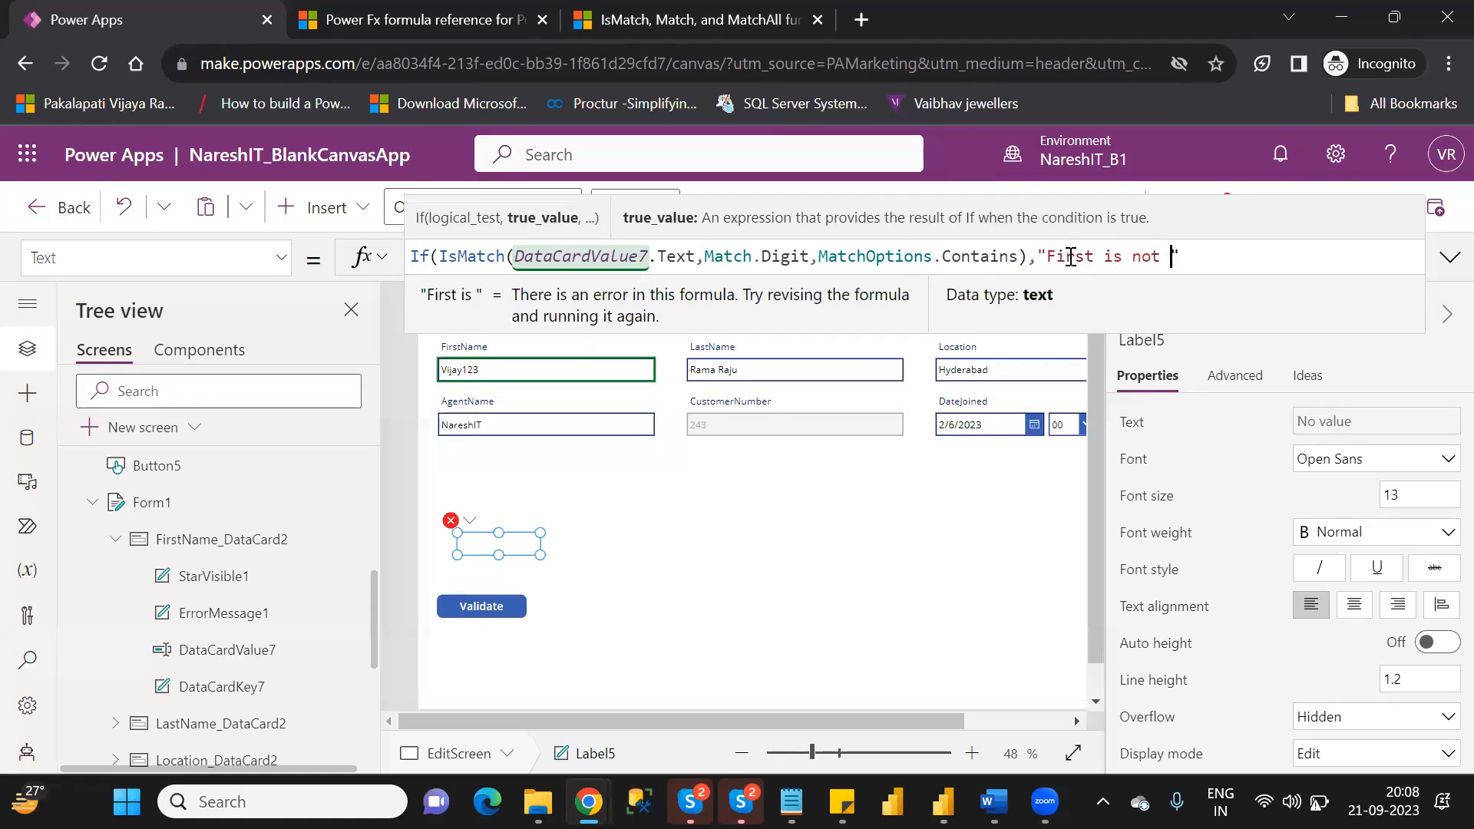
{"action": "type", "text": "valid "}
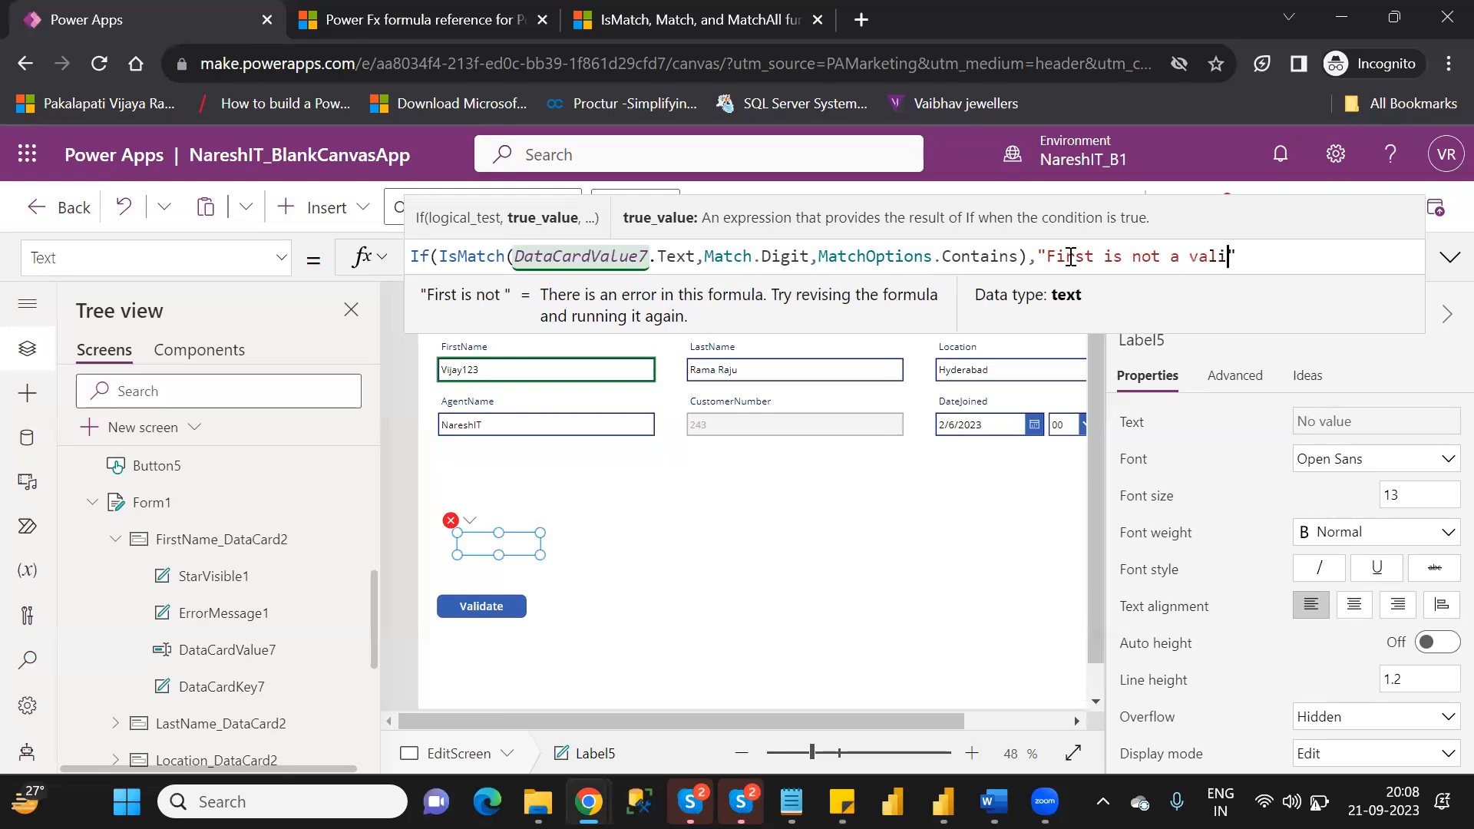
{"action": "type", "text": "value"}
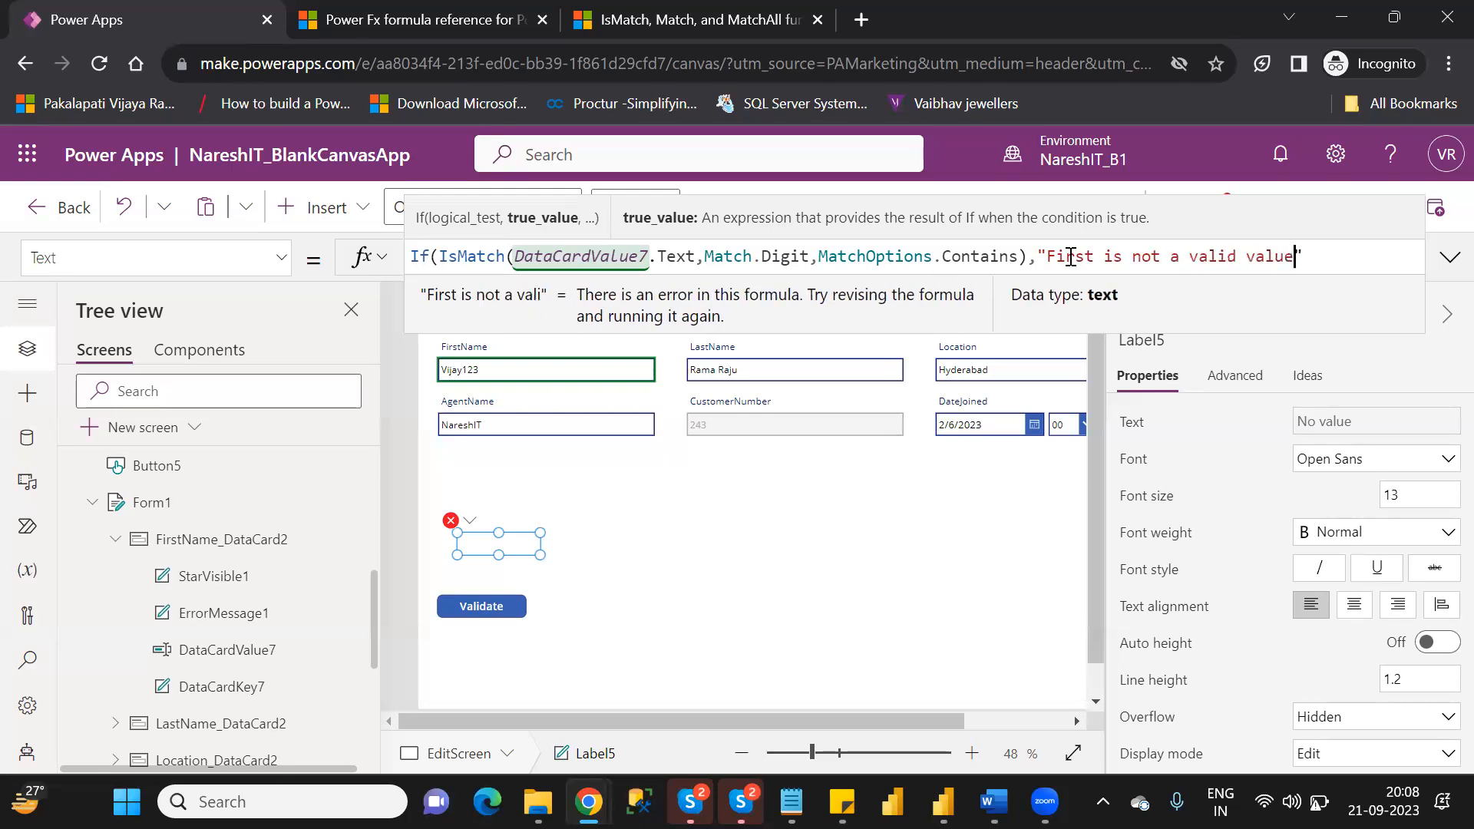
Complete Label5's If formula with an empty string as the else result, and widen the label so its message fits on one line.
{"action": "key", "text": "End"}
{"action": "type", "text": ","}
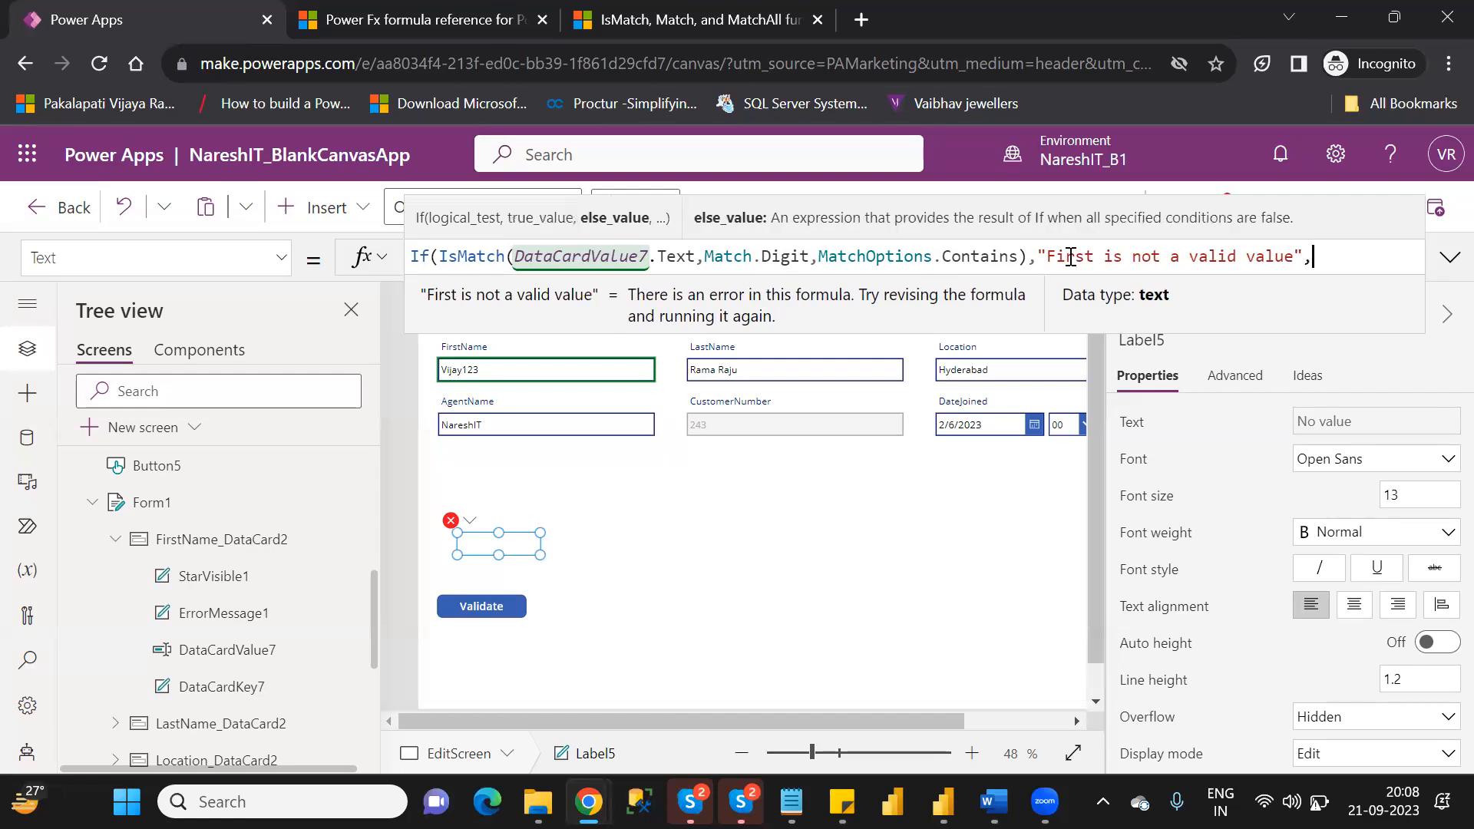
{"action": "type", "text": "\"\""}
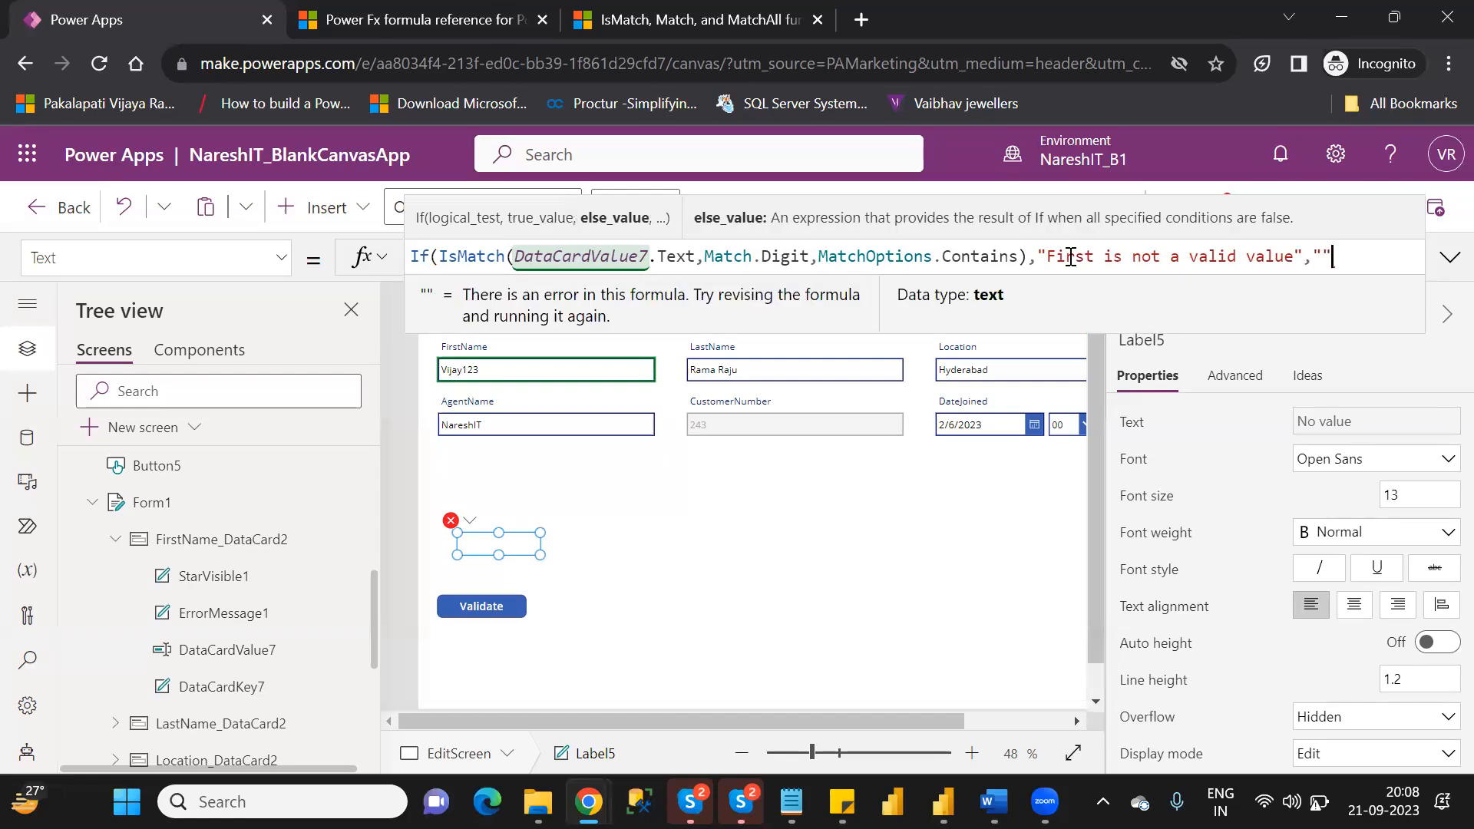
{"action": "type", "text": ")"}
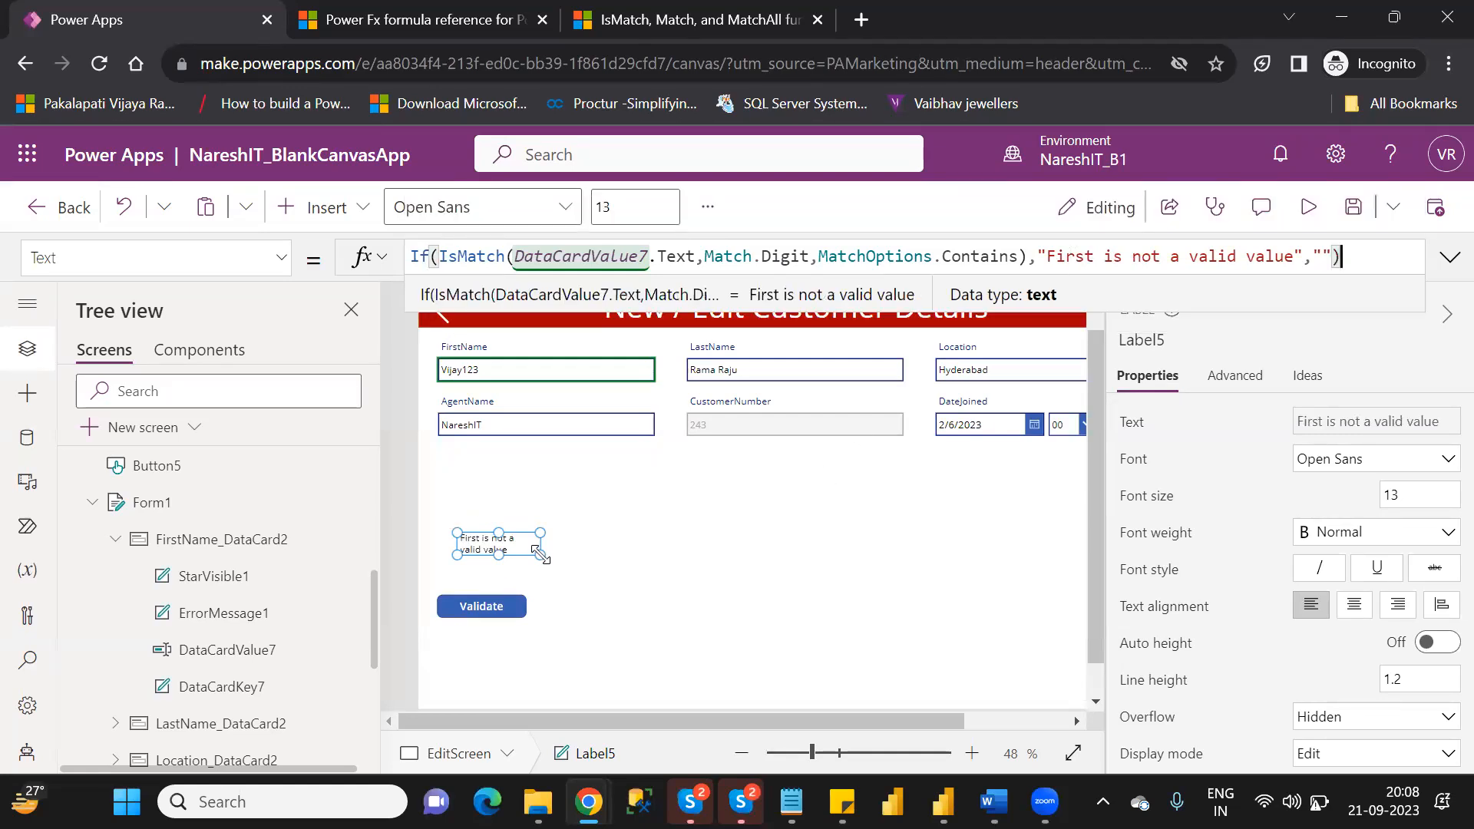
{"action": "left_click_drag", "start_coordinate": [539, 555], "coordinate": [657, 549]}
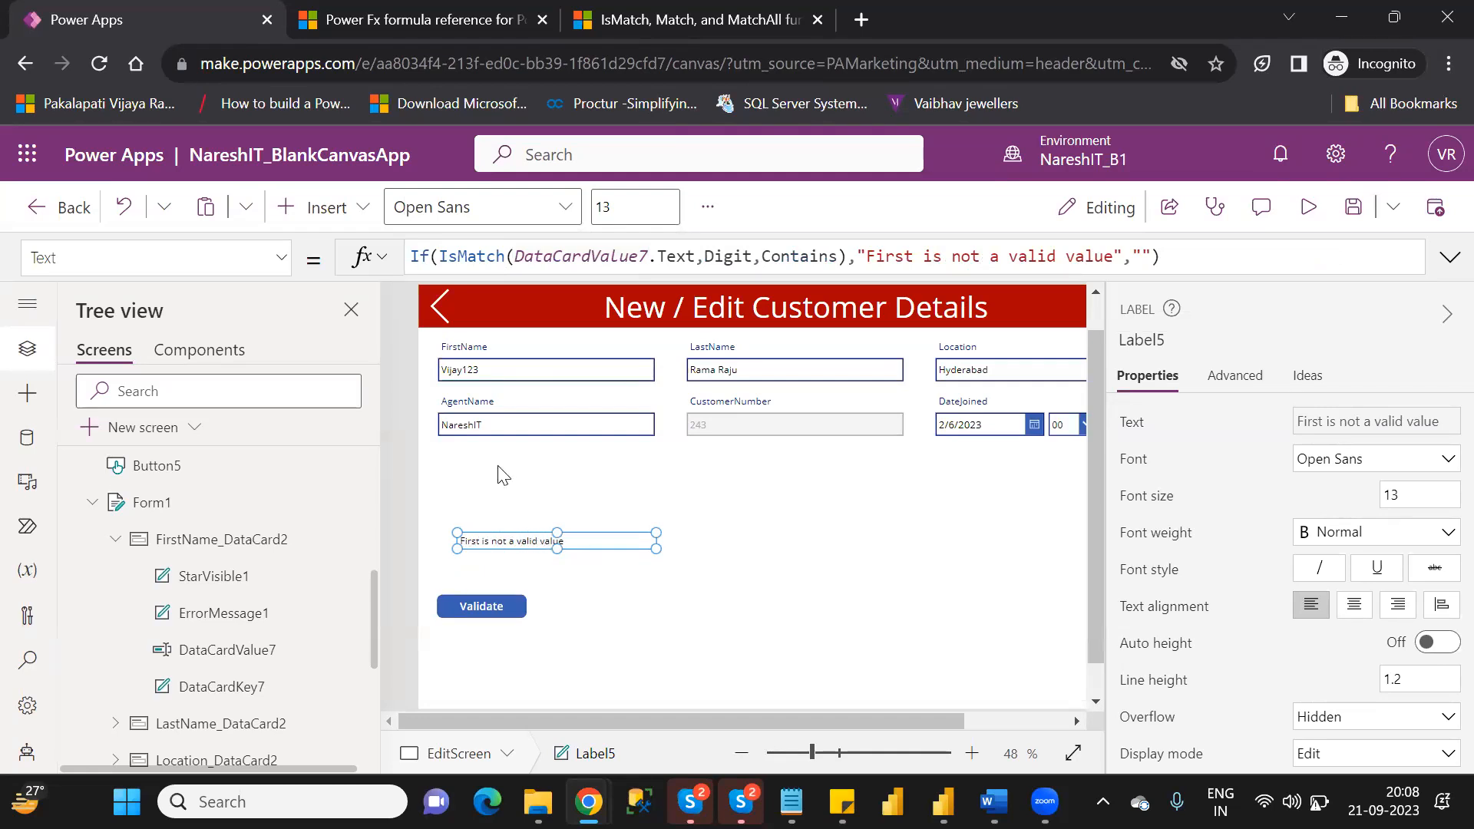
Reword the message in Label5's formula to "First name is not a valid value" and deselect the label.
{"action": "left_click", "coordinate": [906, 256]}
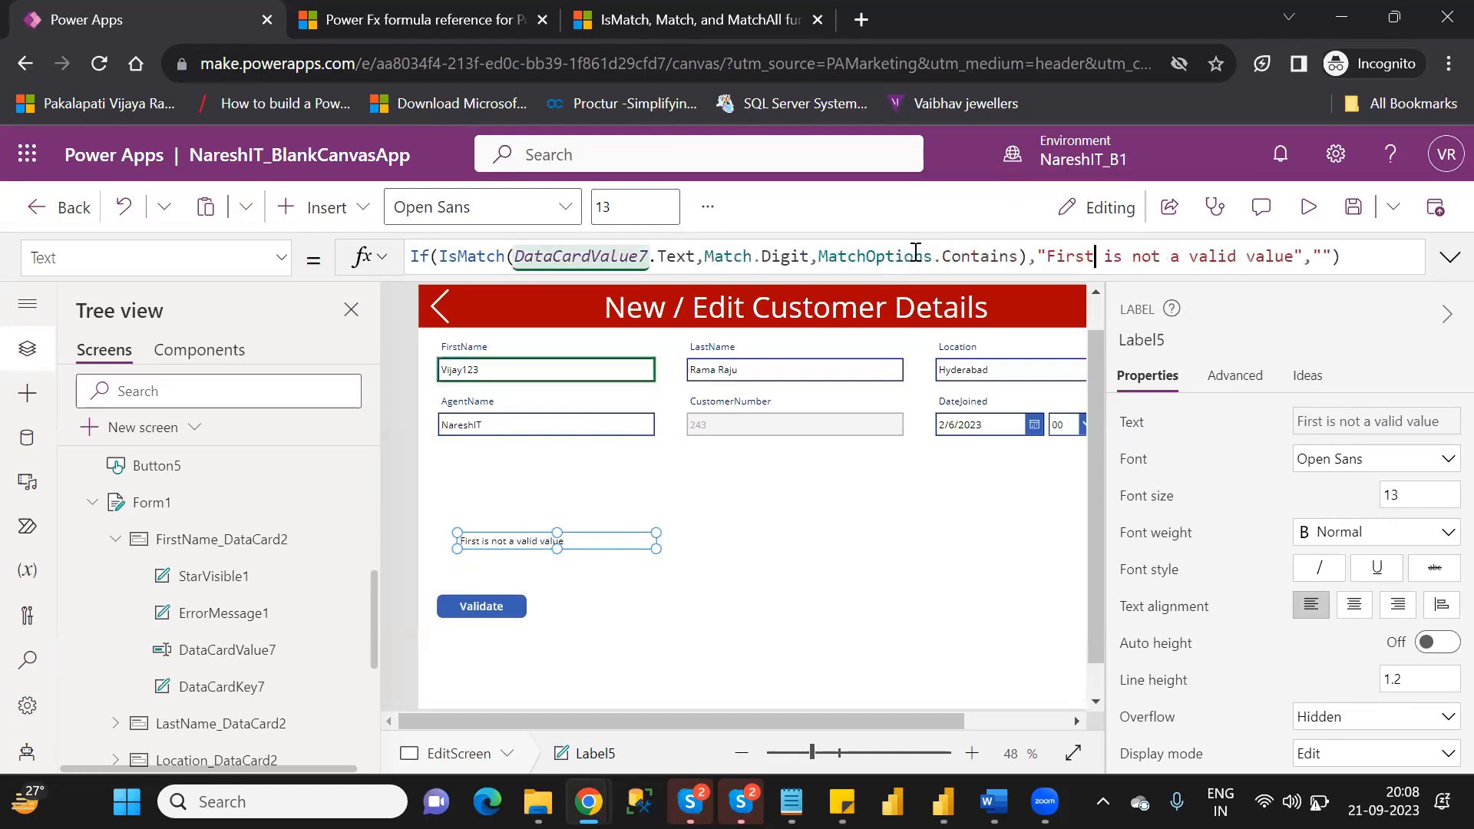
{"action": "type", "text": "name"}
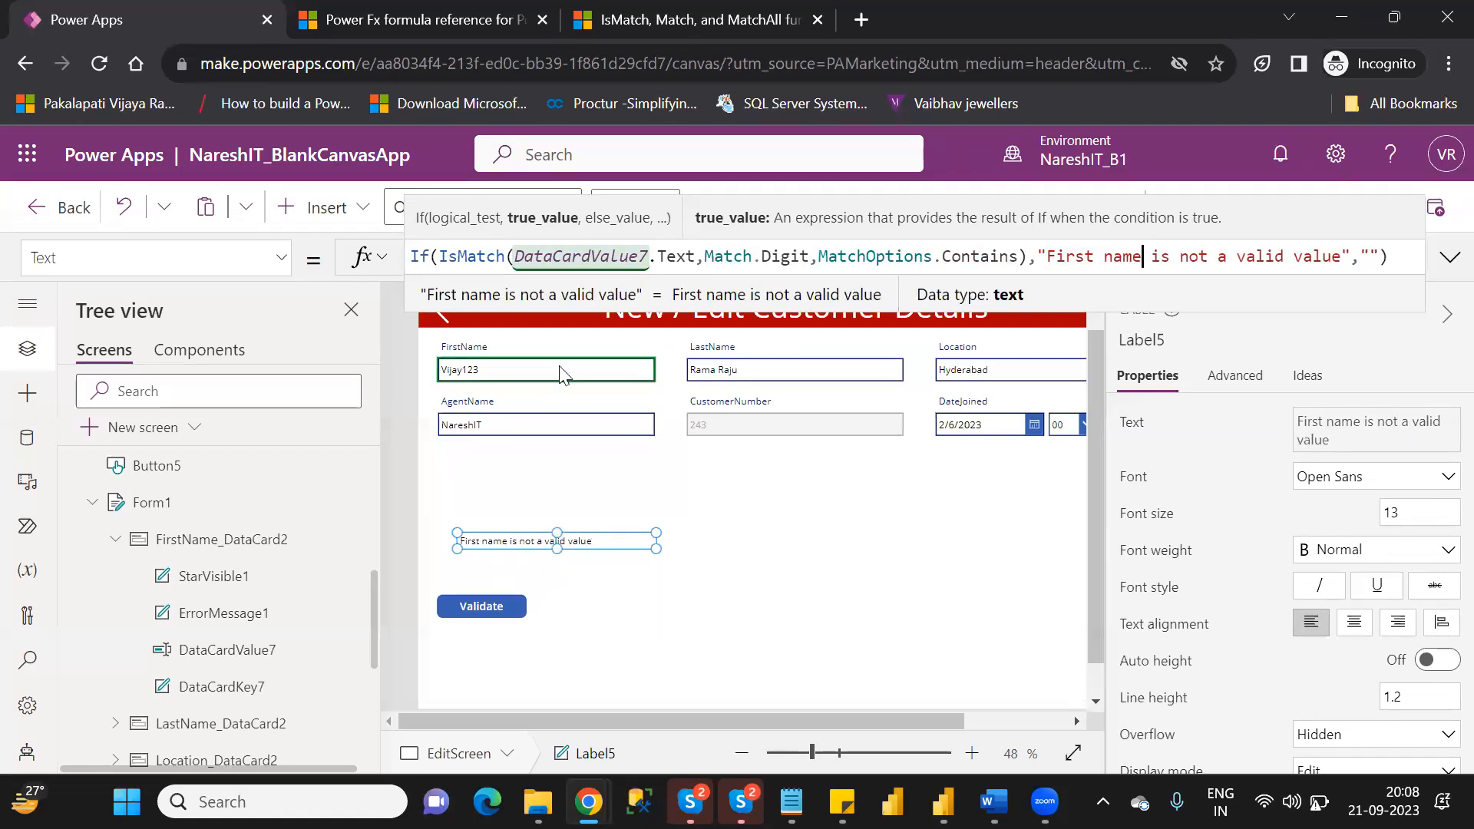
{"action": "left_click", "coordinate": [966, 543]}
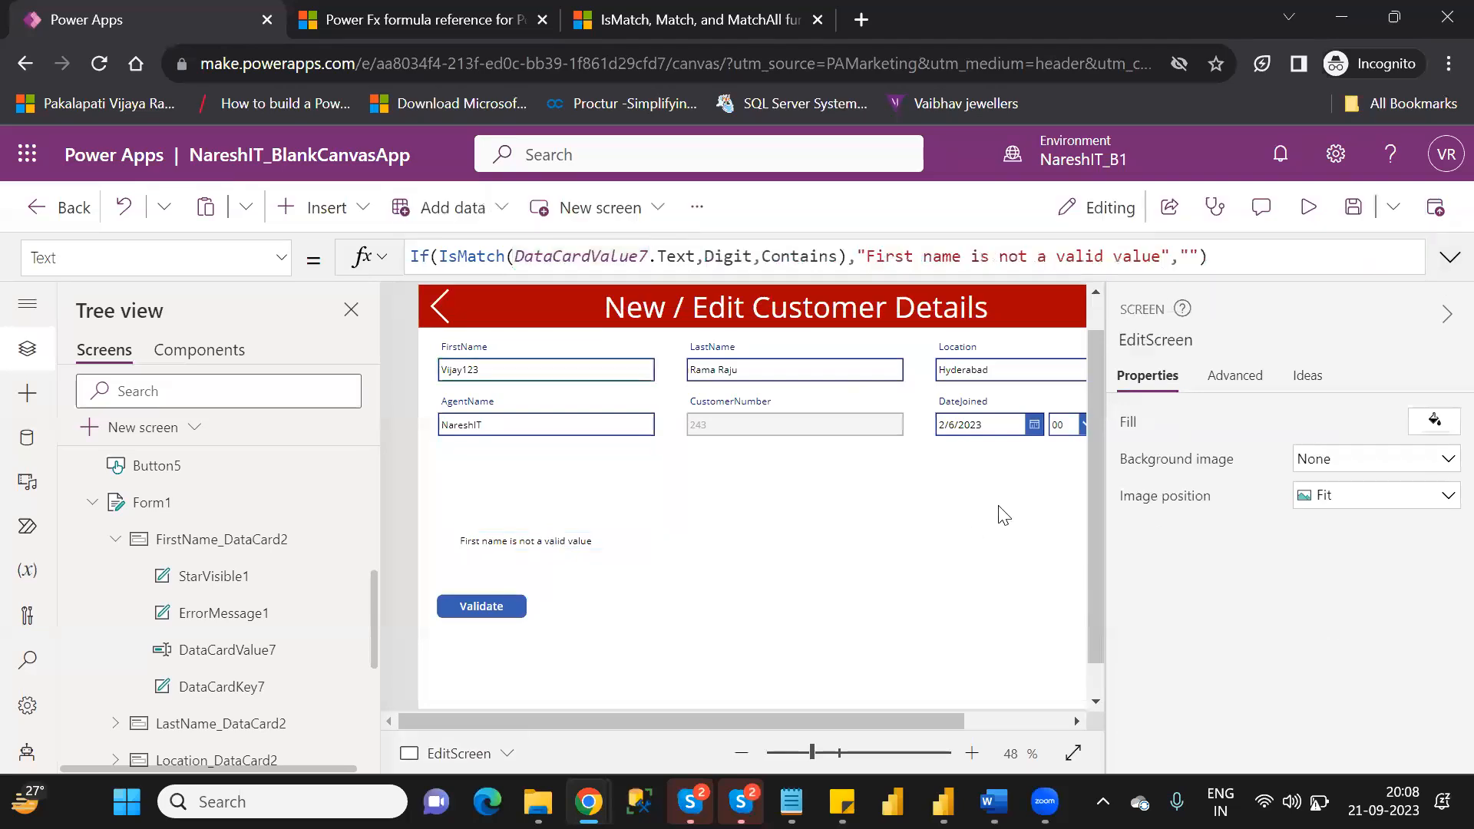
Preview EditScreen and test the validation by removing the trailing digits from FirstName and placing a 2 in the middle of the name.
{"action": "left_click", "coordinate": [1308, 207]}
{"action": "left_click", "coordinate": [452, 302]}
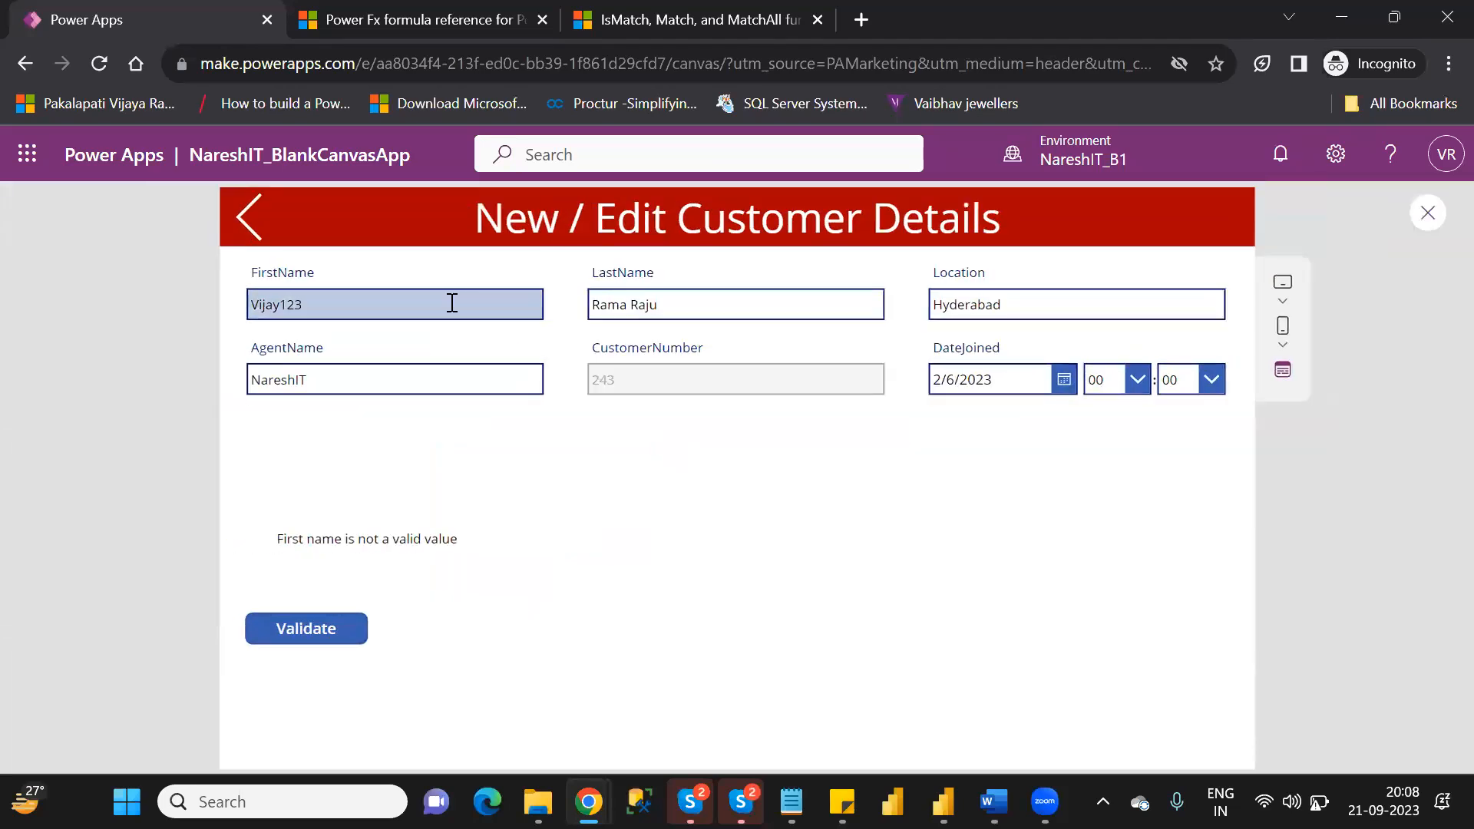
{"action": "key", "text": "BackSpace"}
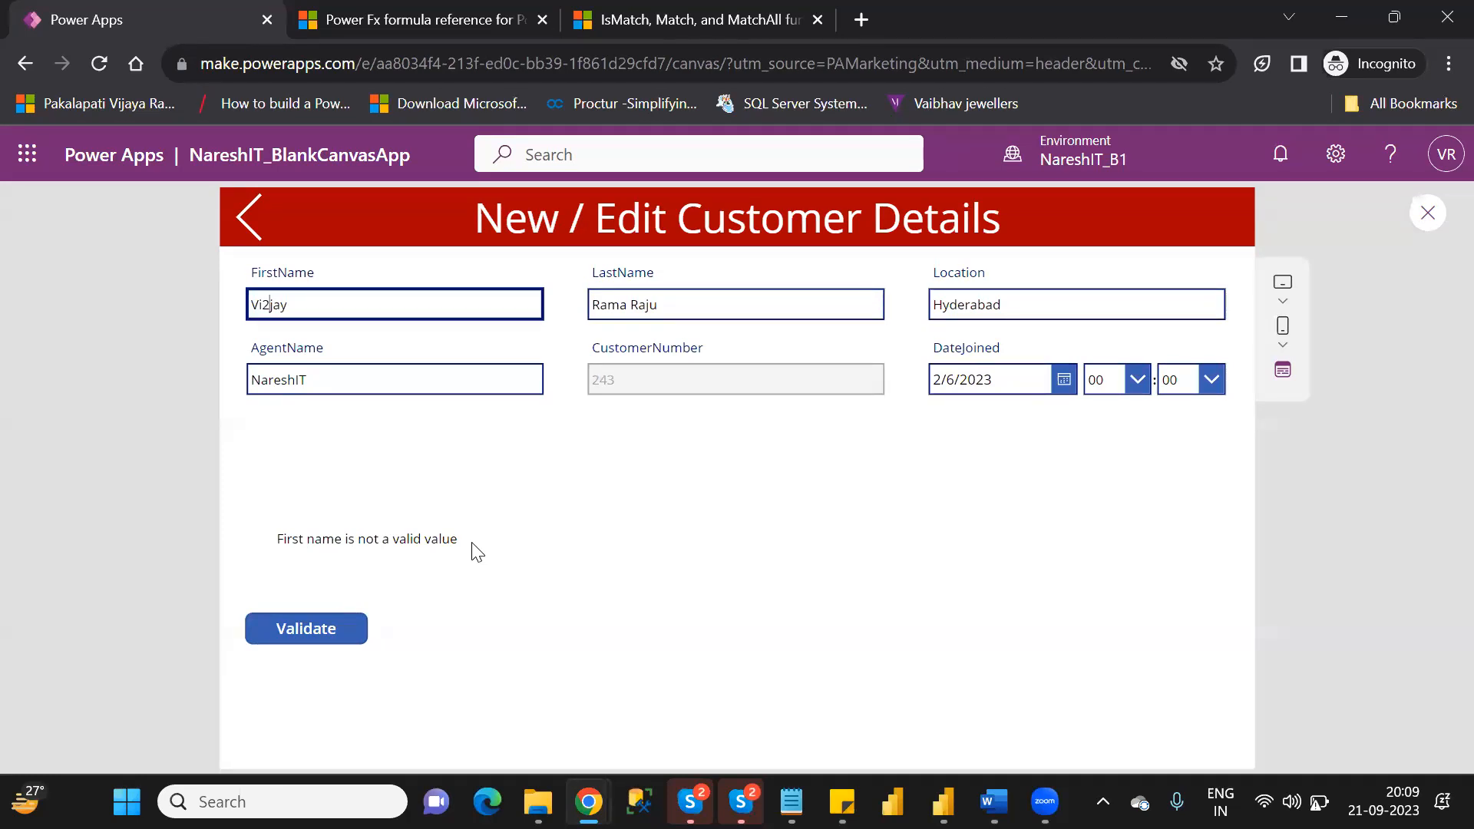
{"action": "double_click", "coordinate": [272, 305]}
{"action": "left_click", "coordinate": [772, 746]}
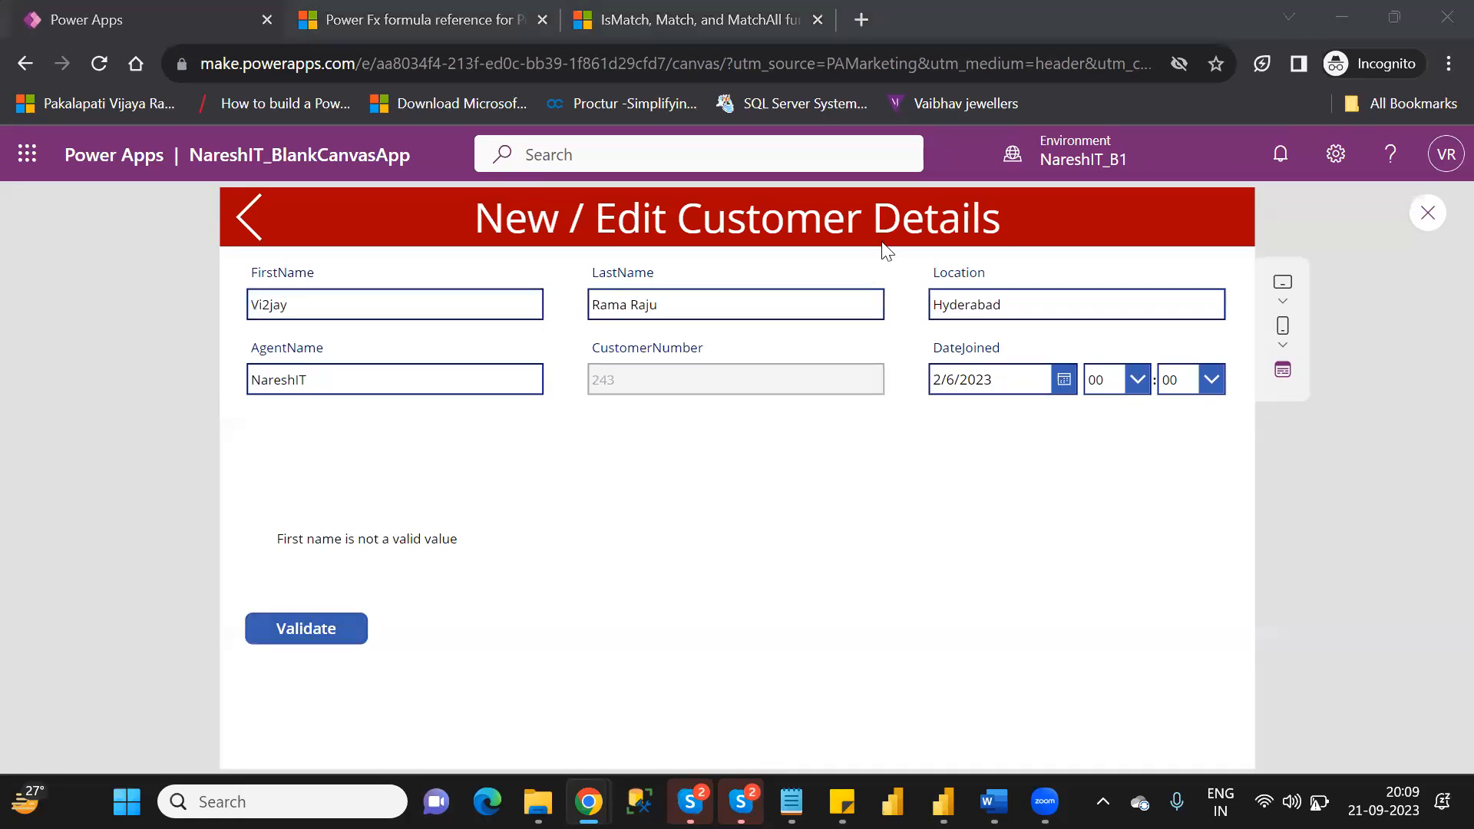